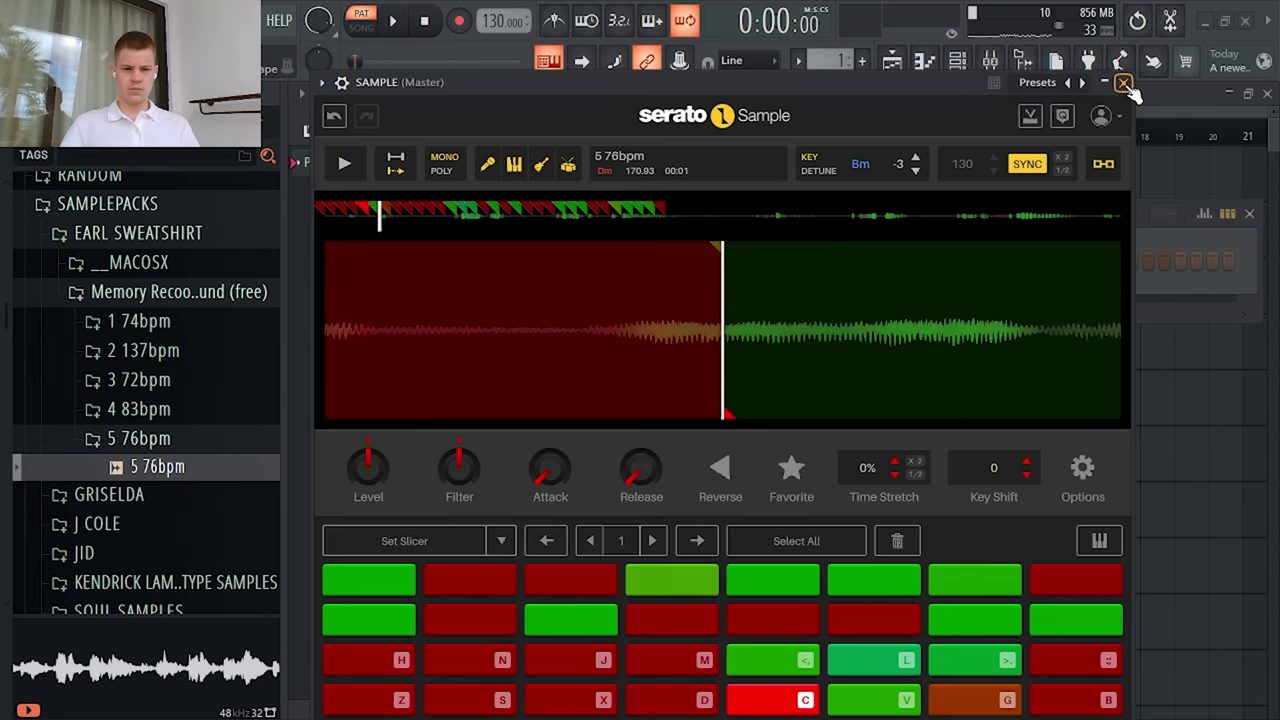
Step: Lower the sample's key detune to -5 (Am) and switch the pads to bank 2
click(915, 171)
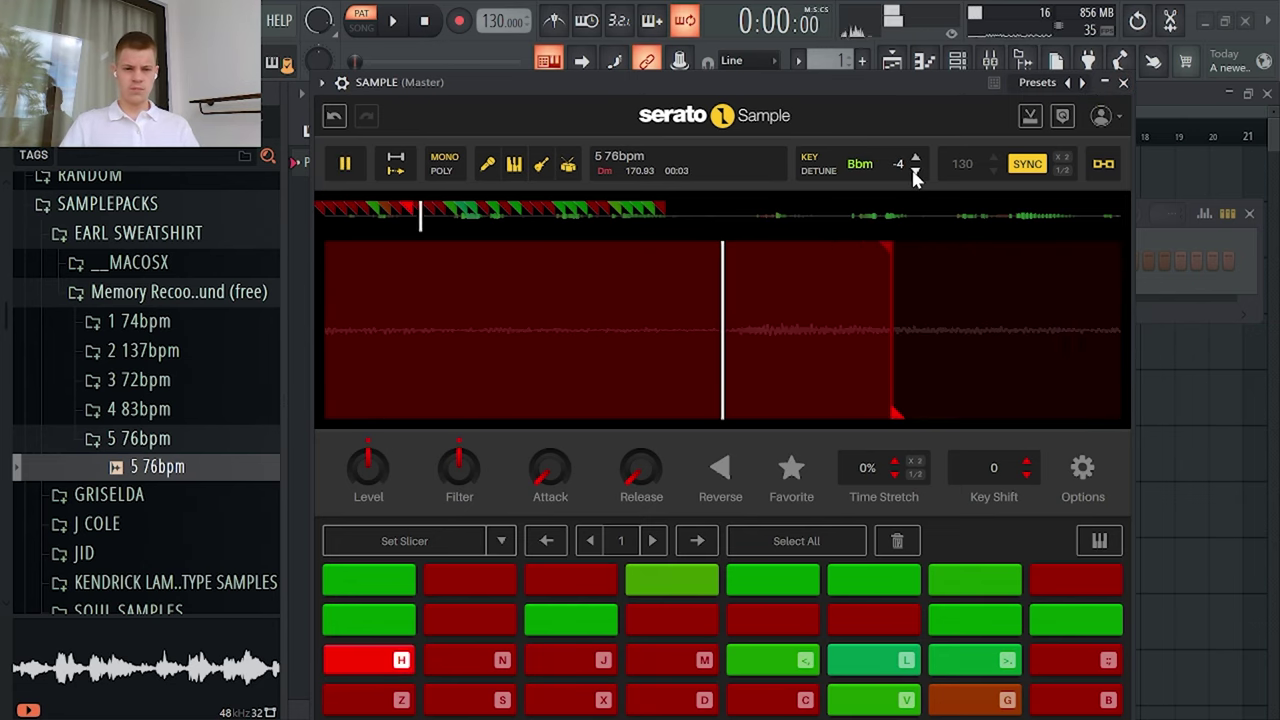
click(915, 171)
click(654, 539)
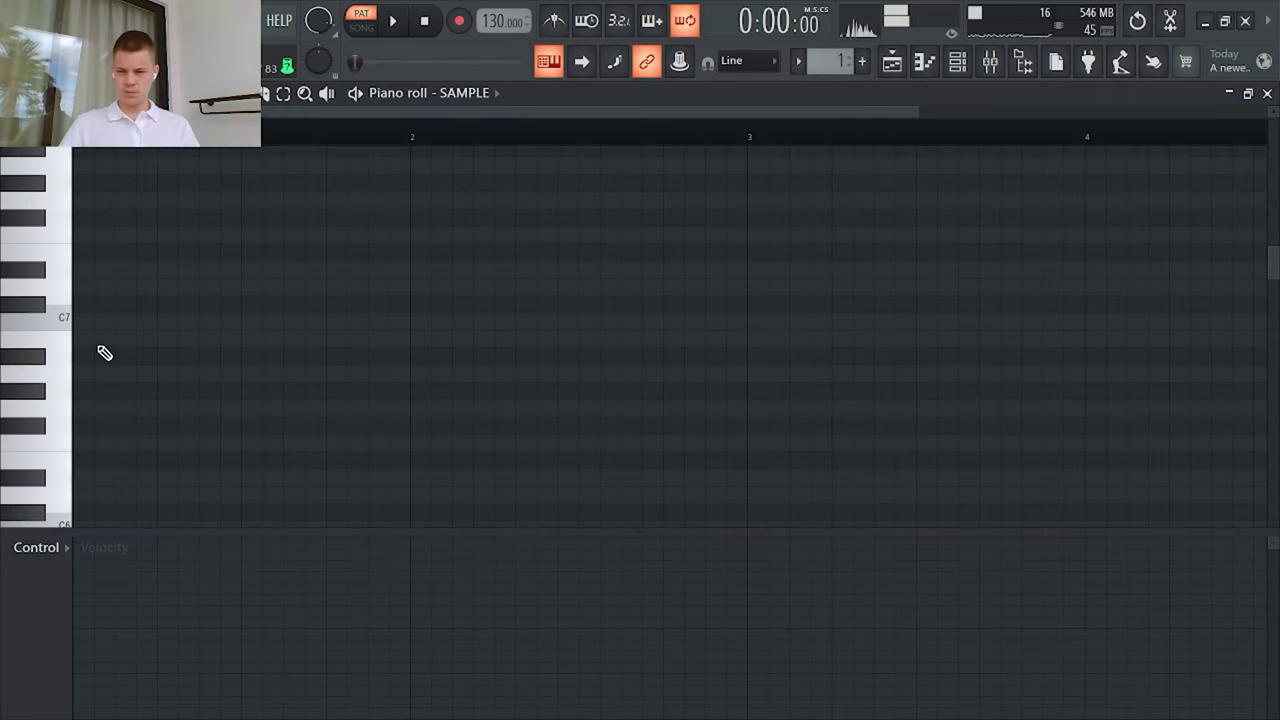
Step: Place a C3 note at the start of bar 1 in the SAMPLE channel's piano roll
scroll(101, 351, down, 4)
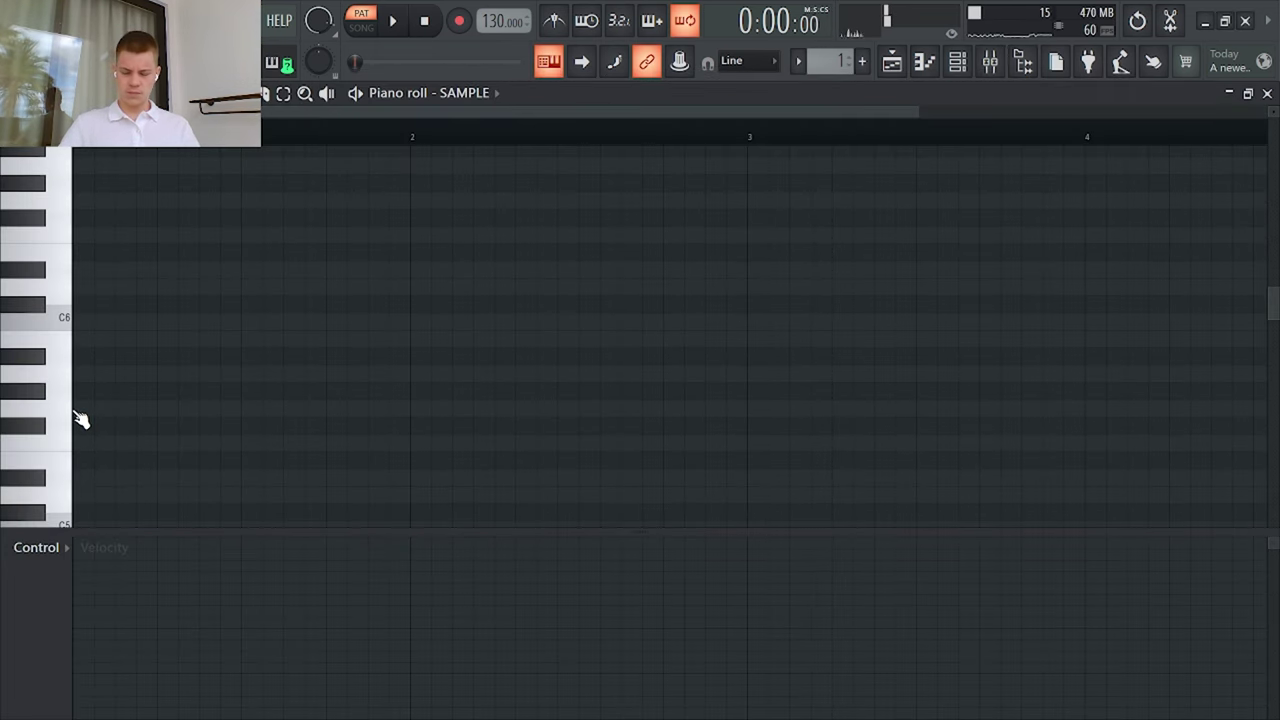
scroll(81, 420, down, 6)
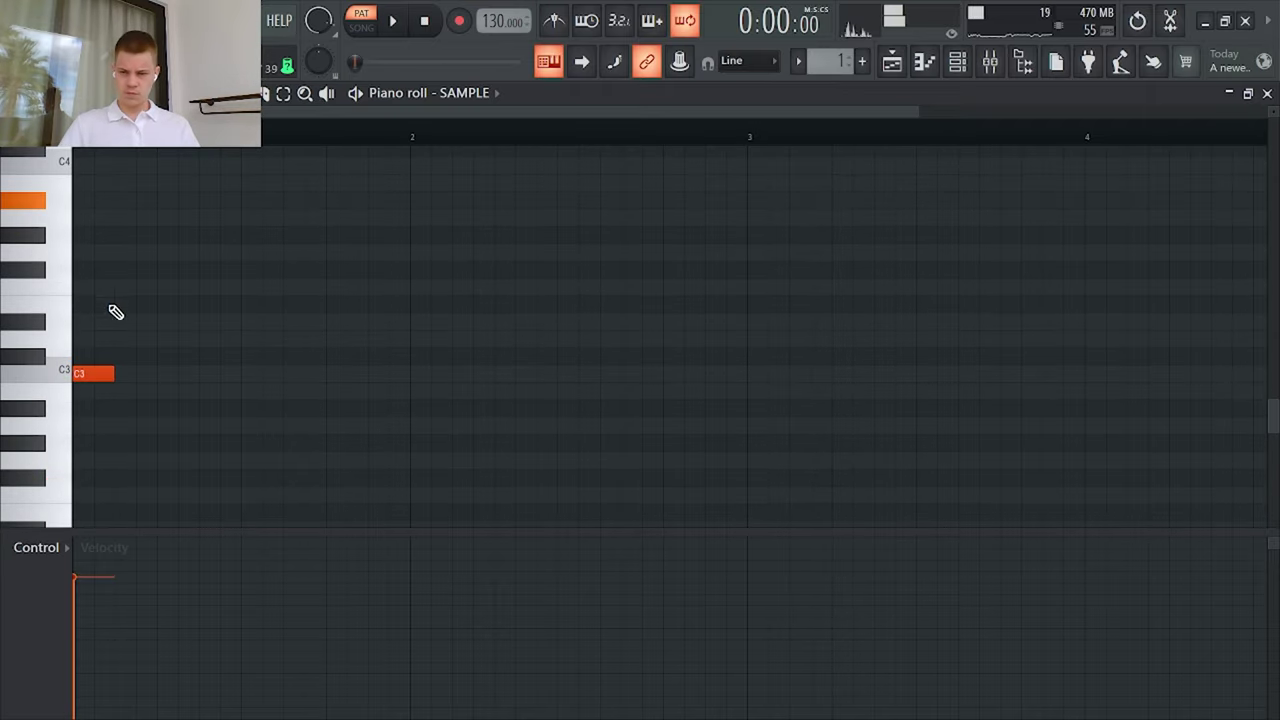
mouse_move(112, 221)
mouse_down()
mouse_move(112, 182)
mouse_move(274, 198)
mouse_up()
key(space)
ctrl+scroll(140, 200, up, 3)
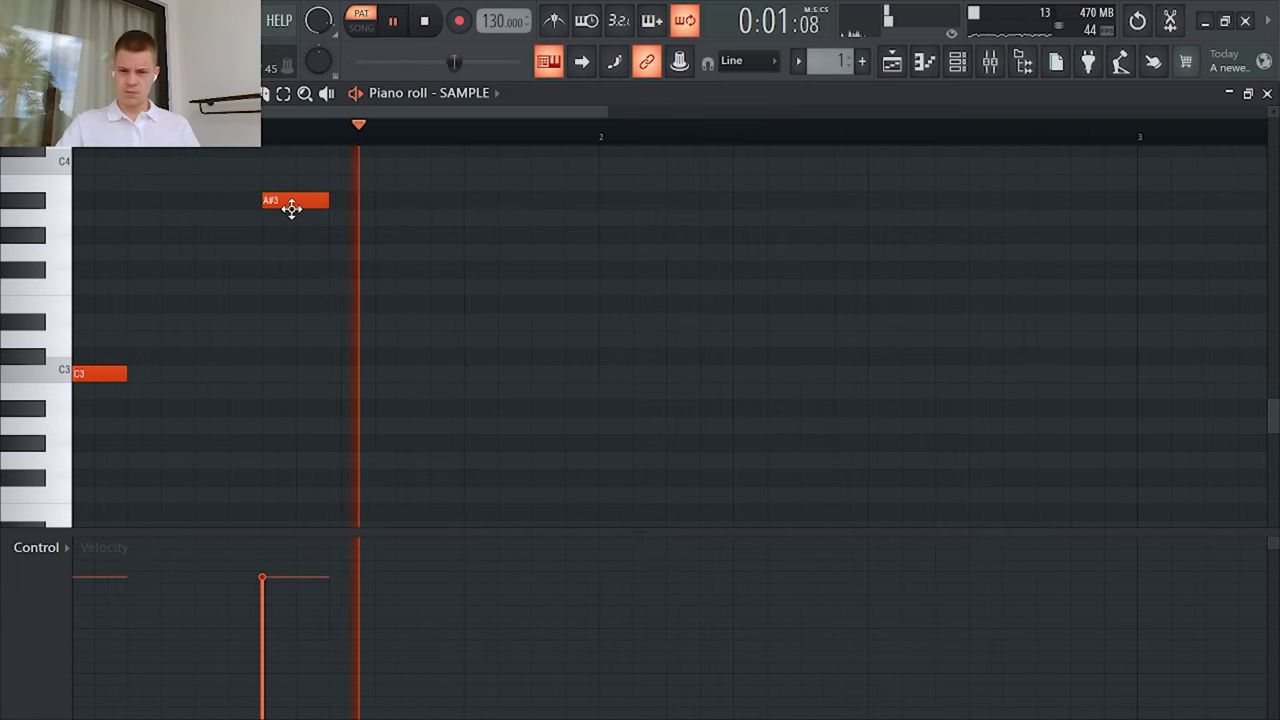
key(ctrl+l)
key(space)
key(space)
drag(294, 207, 372, 208)
key(space)
key(space)
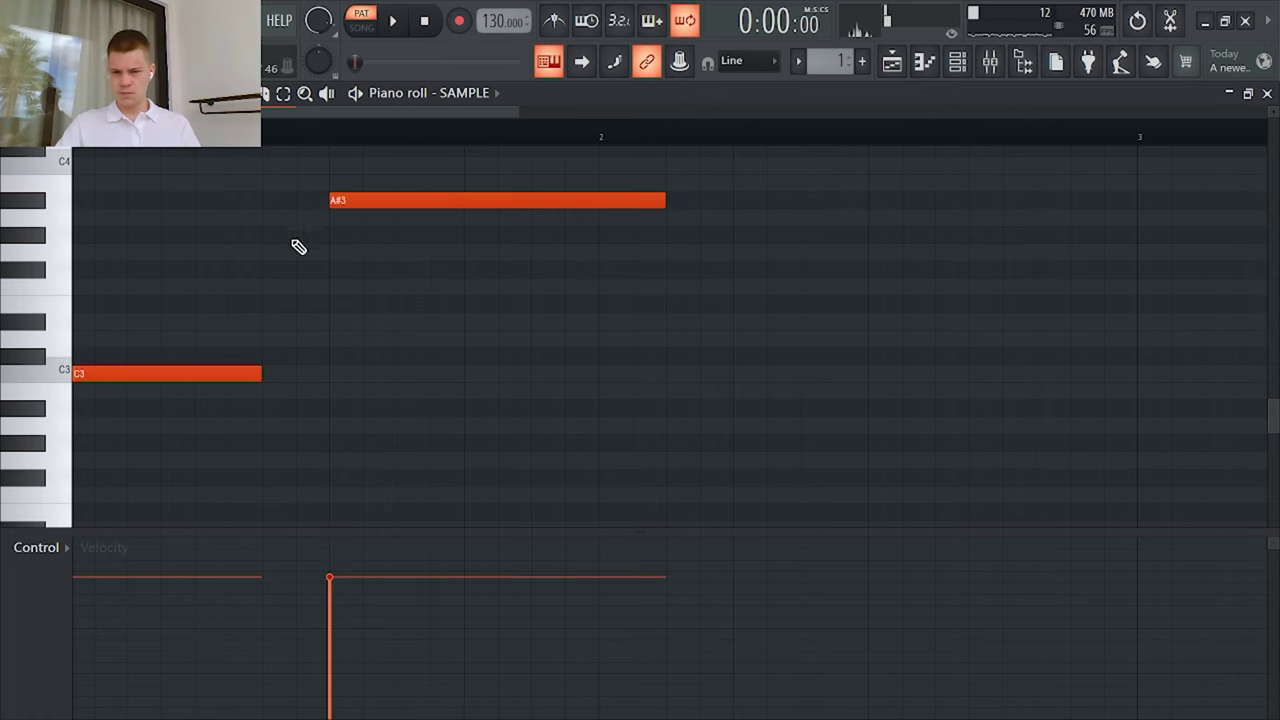
scroll(298, 247, up, 4)
scroll(469, 249, down, 2)
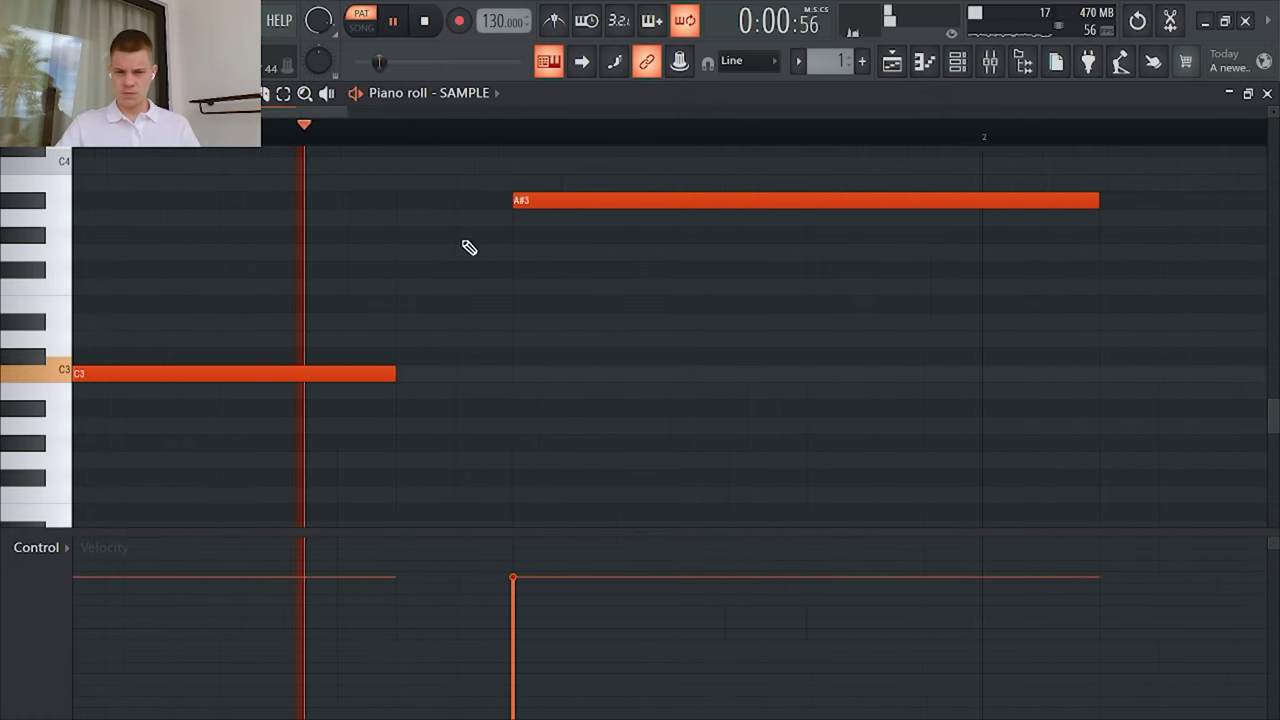
key(space)
drag(536, 205, 506, 210)
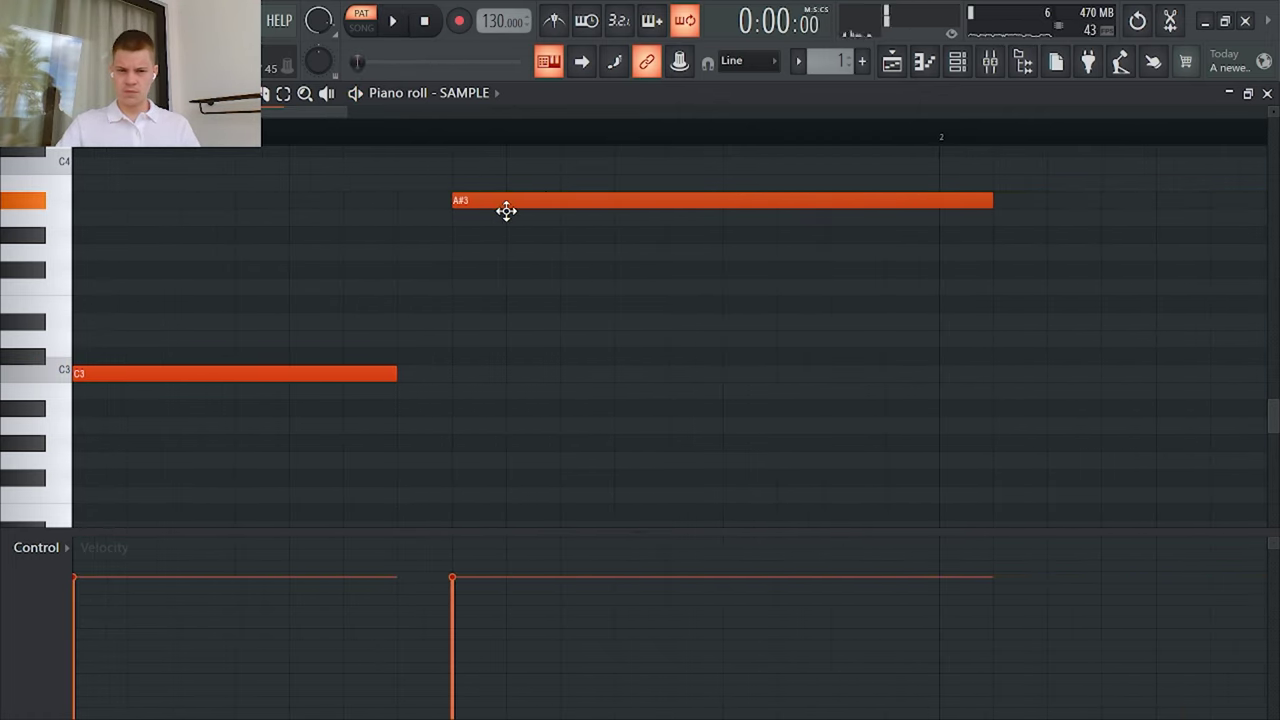
right_click(928, 196)
Step: Audition the C3 slice and extend its note to fill bar 1
key(space)
key(space)
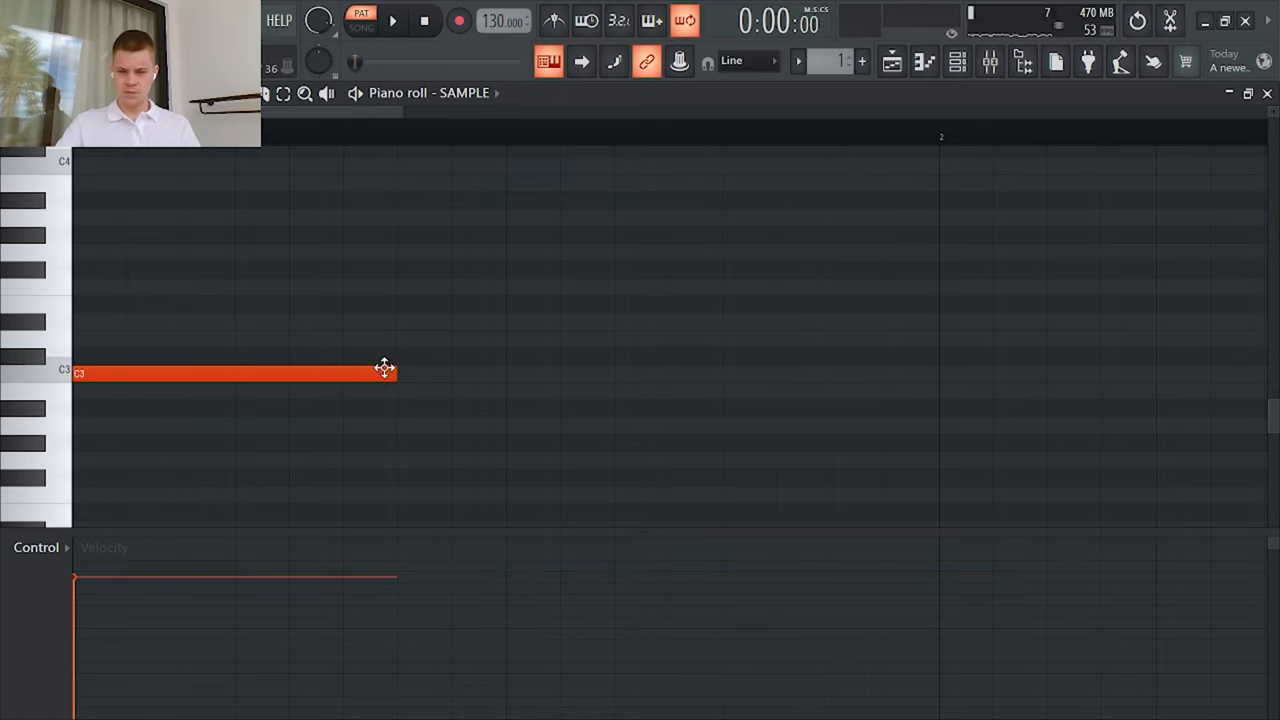
key(ctrl+l)
key(space)
scroll(443, 357, down, 2)
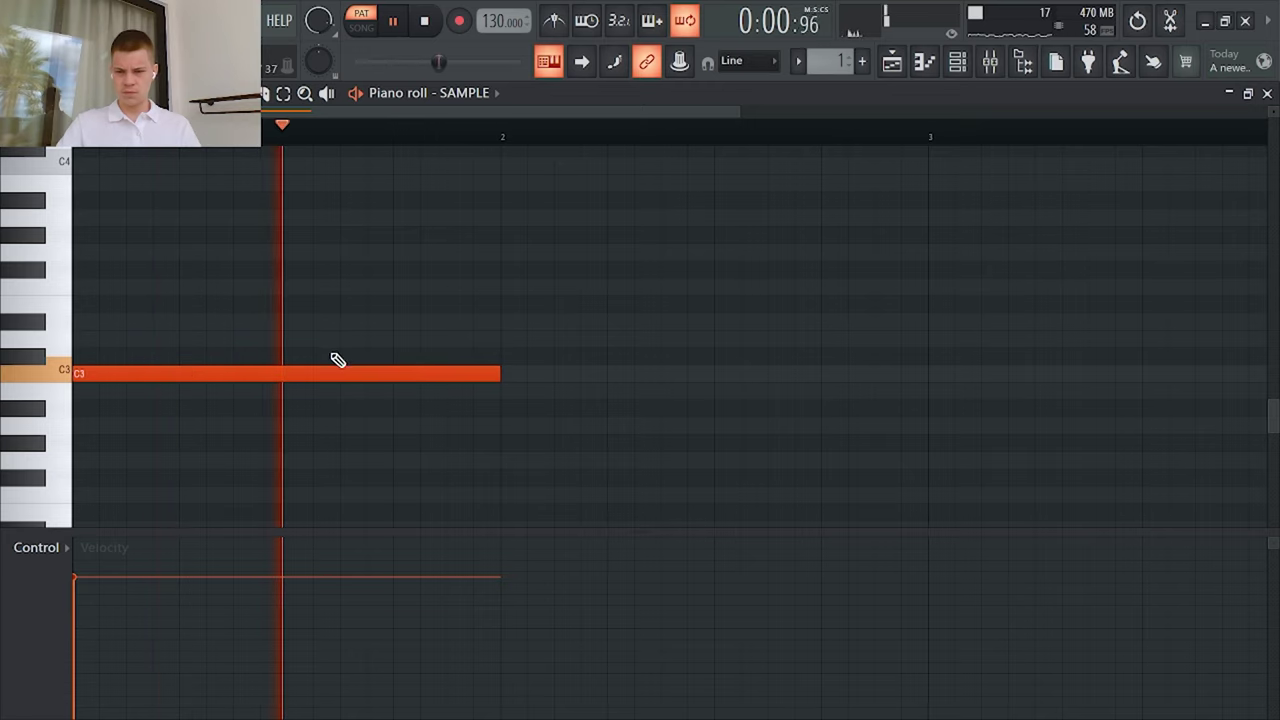
key(space)
Step: Add a D#3 note halfway through bar 1, end C3 where it begins, and trim D#3 to finish within the bar
drag(294, 354, 293, 305)
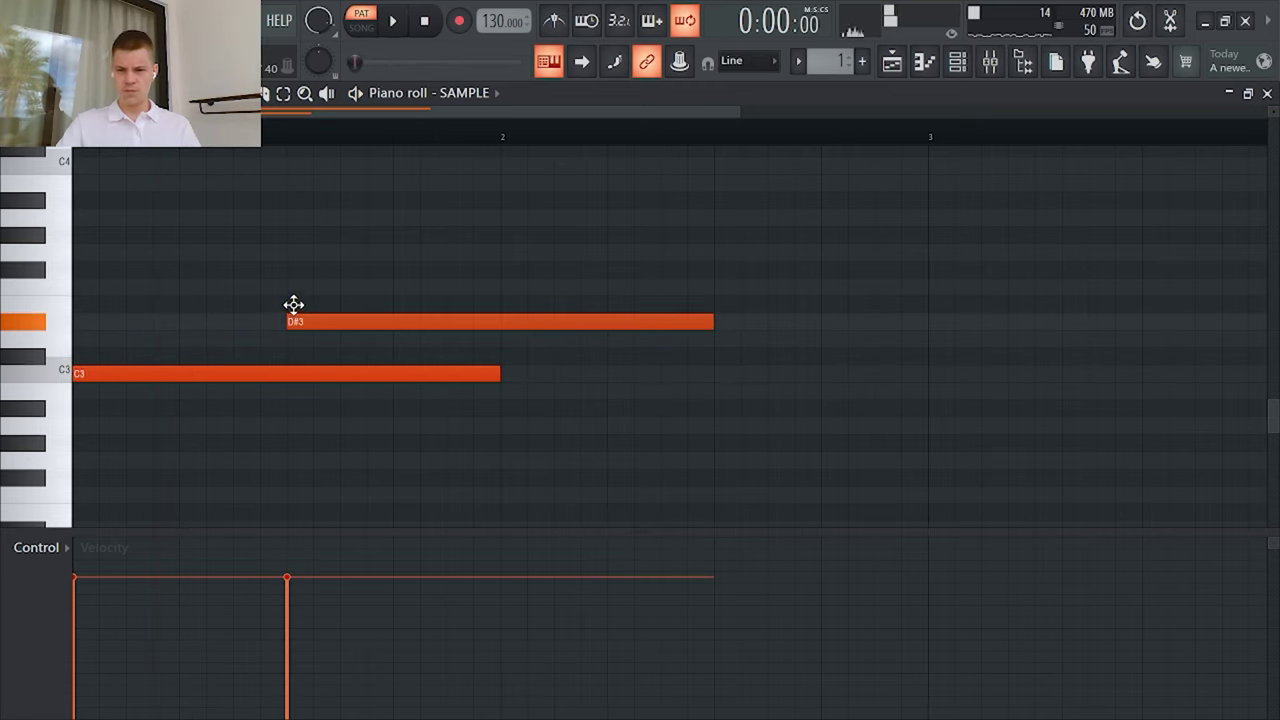
key(space)
key(ctrl+l)
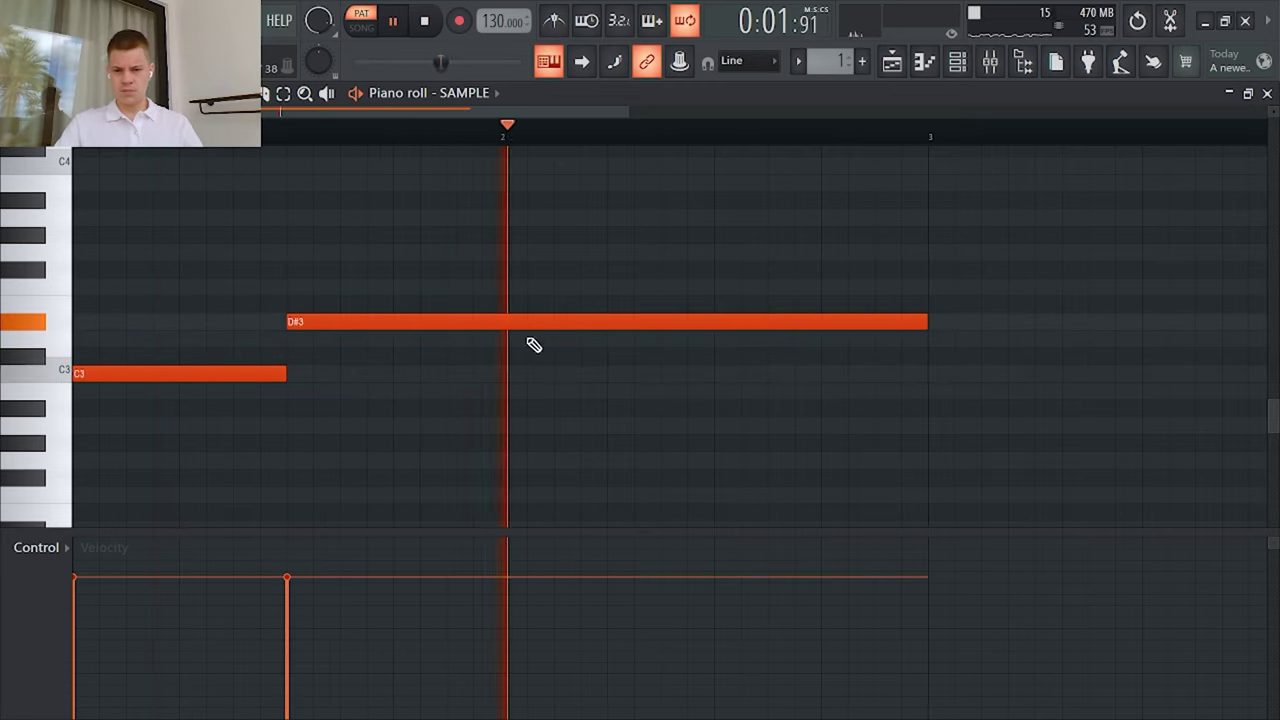
key(space)
drag(927, 329, 440, 355)
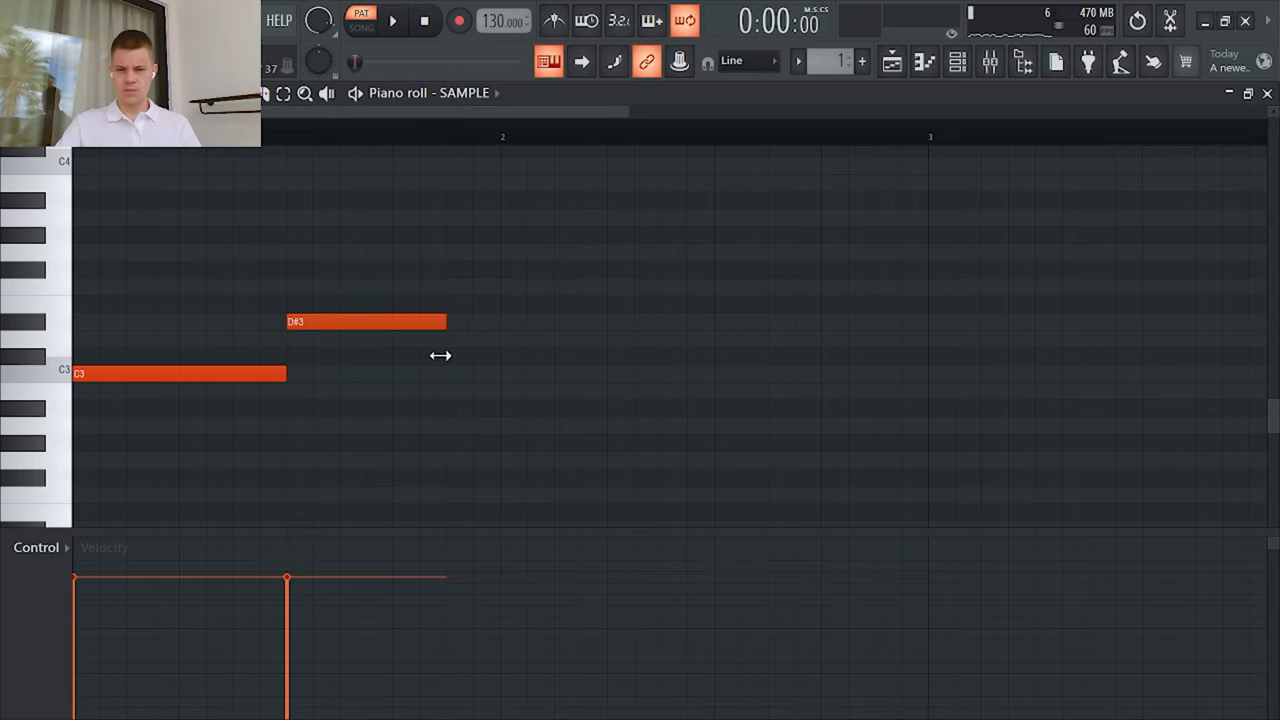
Step: Add an E3 note at the start of bar 2 and an A#3 note halfway through that bar
click(504, 304)
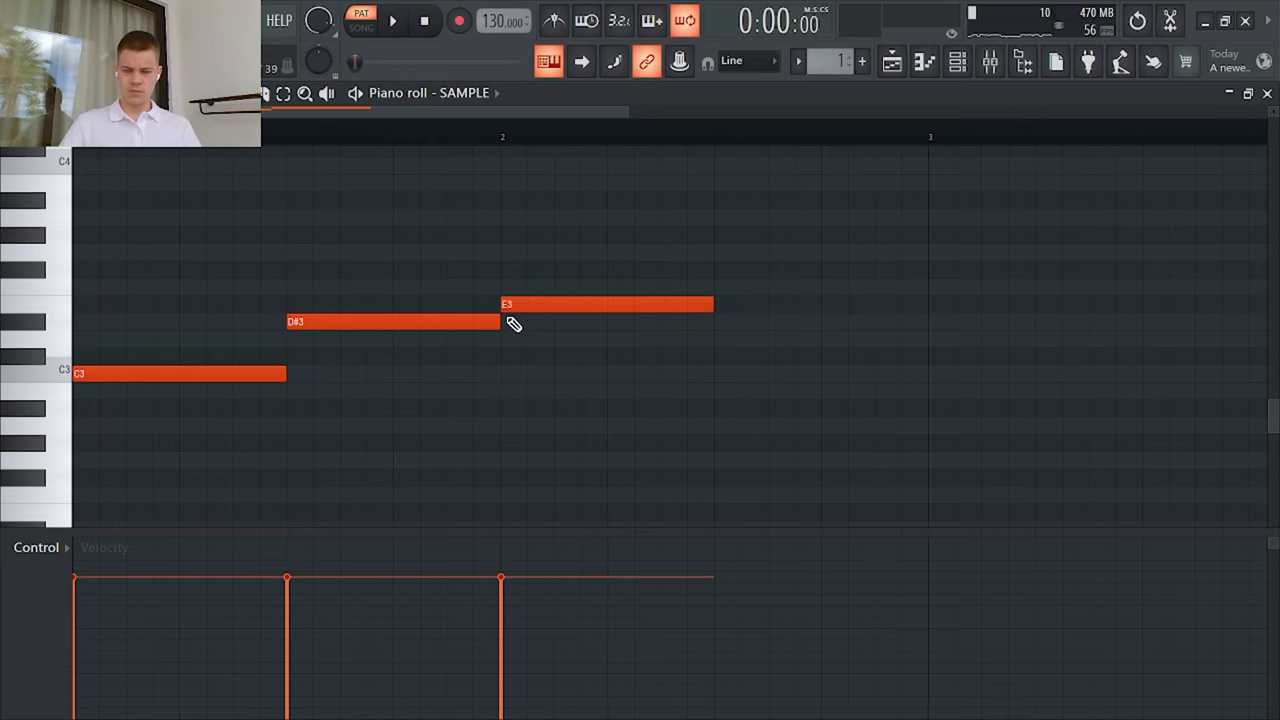
click(694, 200)
drag(694, 200, 750, 218)
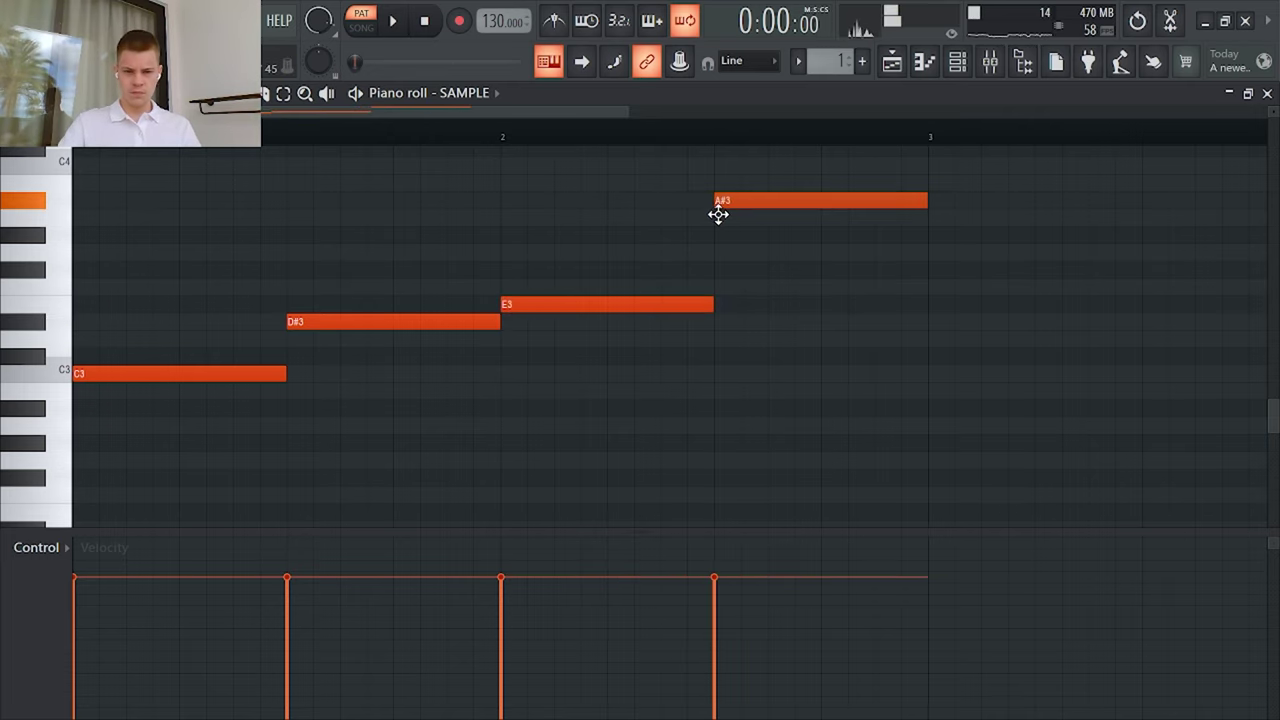
Step: Audition the four-note pattern and move the second note from D#3 up to F3
key(space)
scroll(608, 290, down, 3)
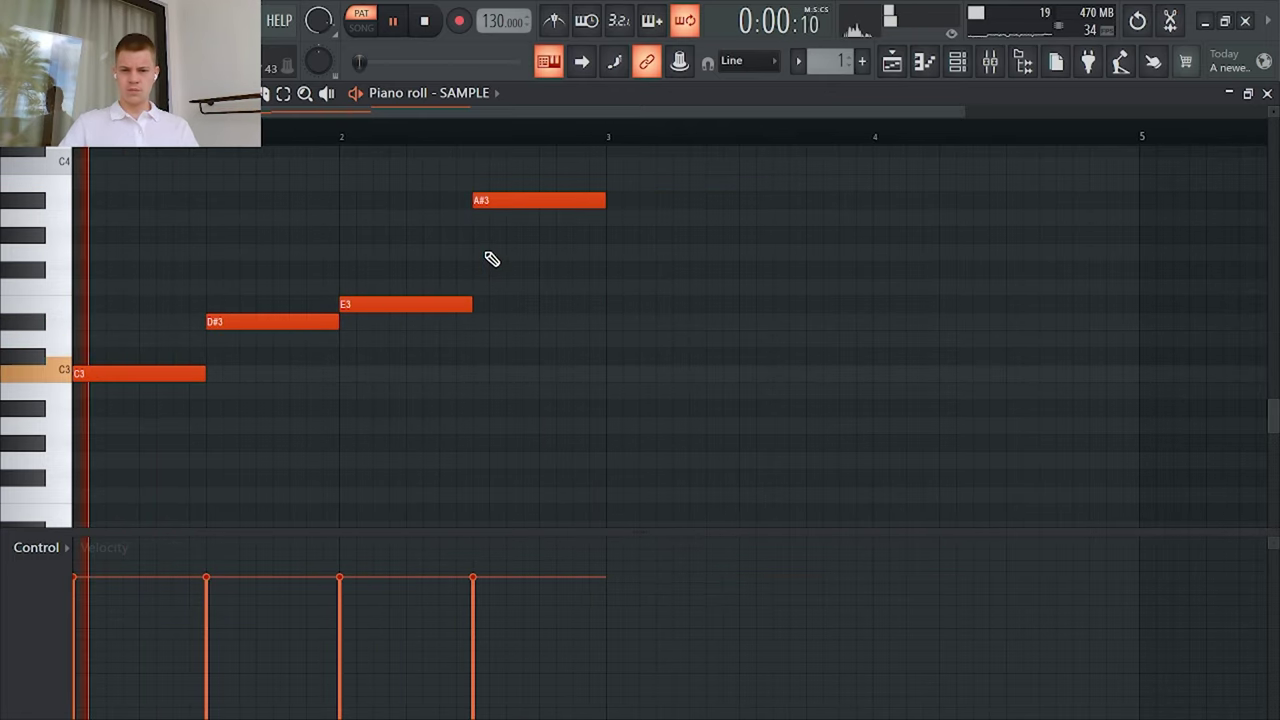
key(space)
drag(304, 321, 288, 285)
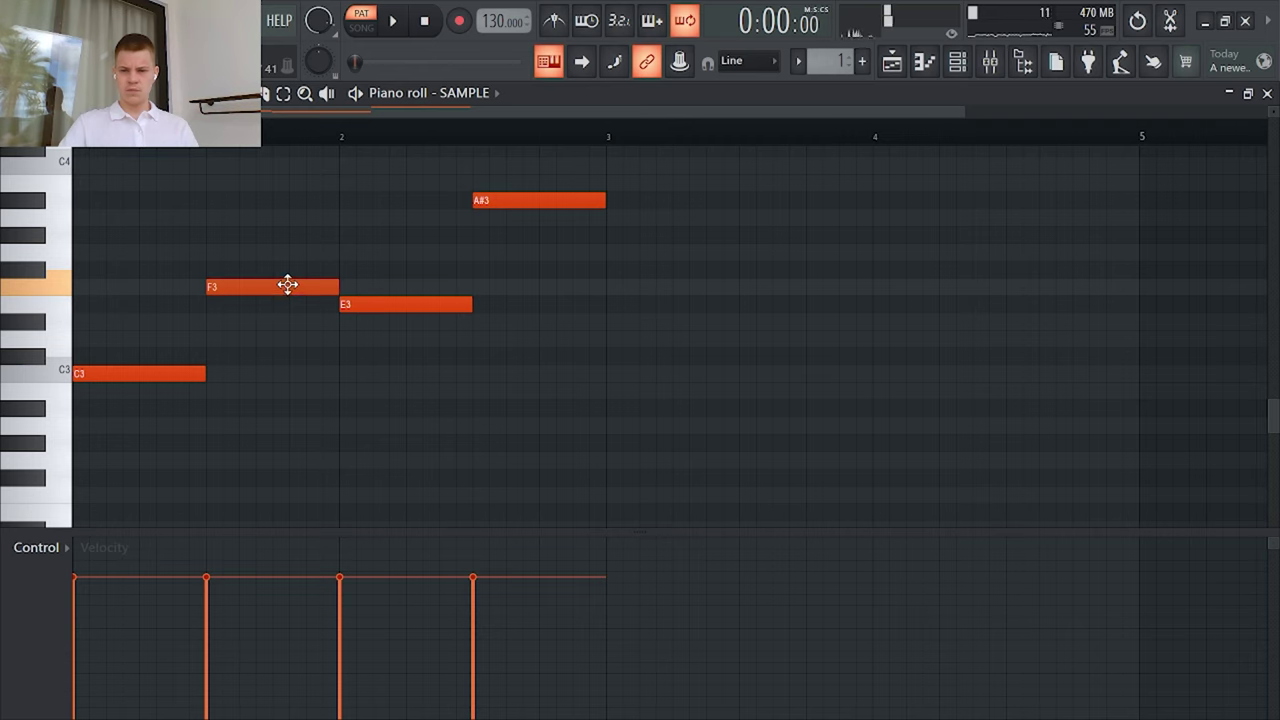
key(space)
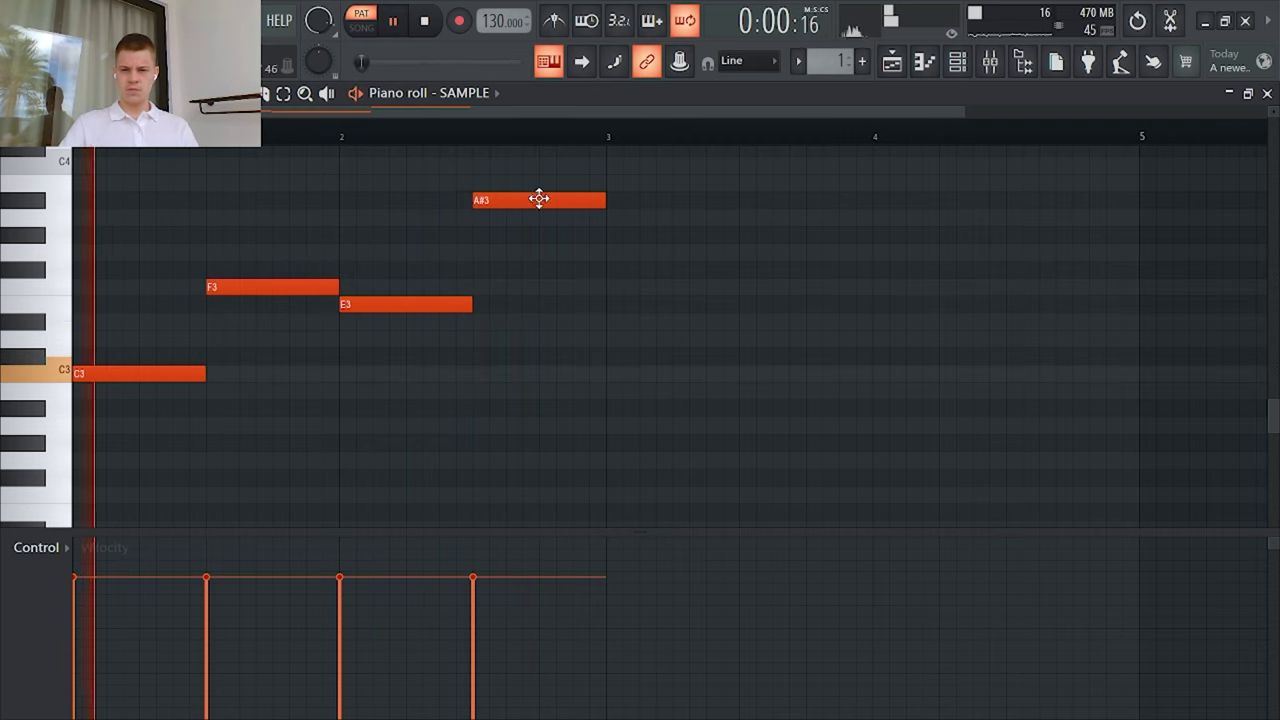
Step: Turn on the metronome and lower the project tempo to 81 BPM
click(556, 22)
key(space)
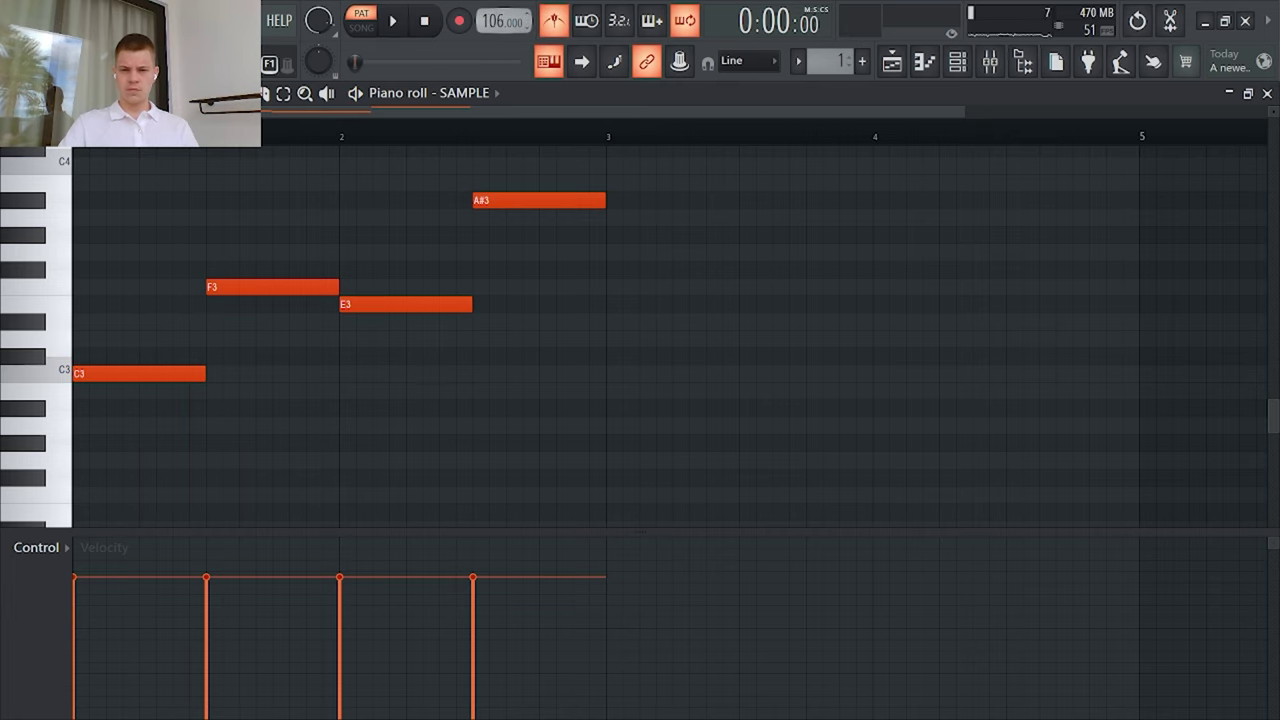
drag(497, 22, 497, 26)
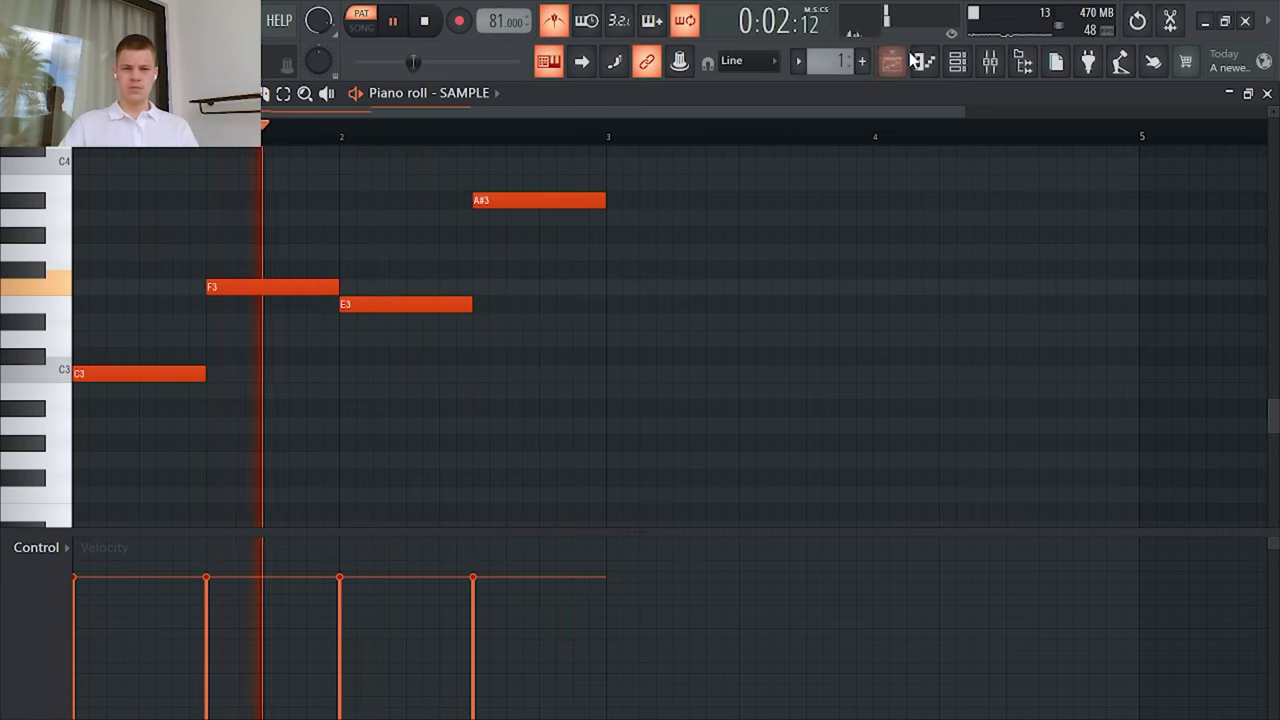
Step: Open the SAMPLE channel's sampler and audition key detune settings from +3 (Fm) down to -1 (C#m) during playback
key(F6)
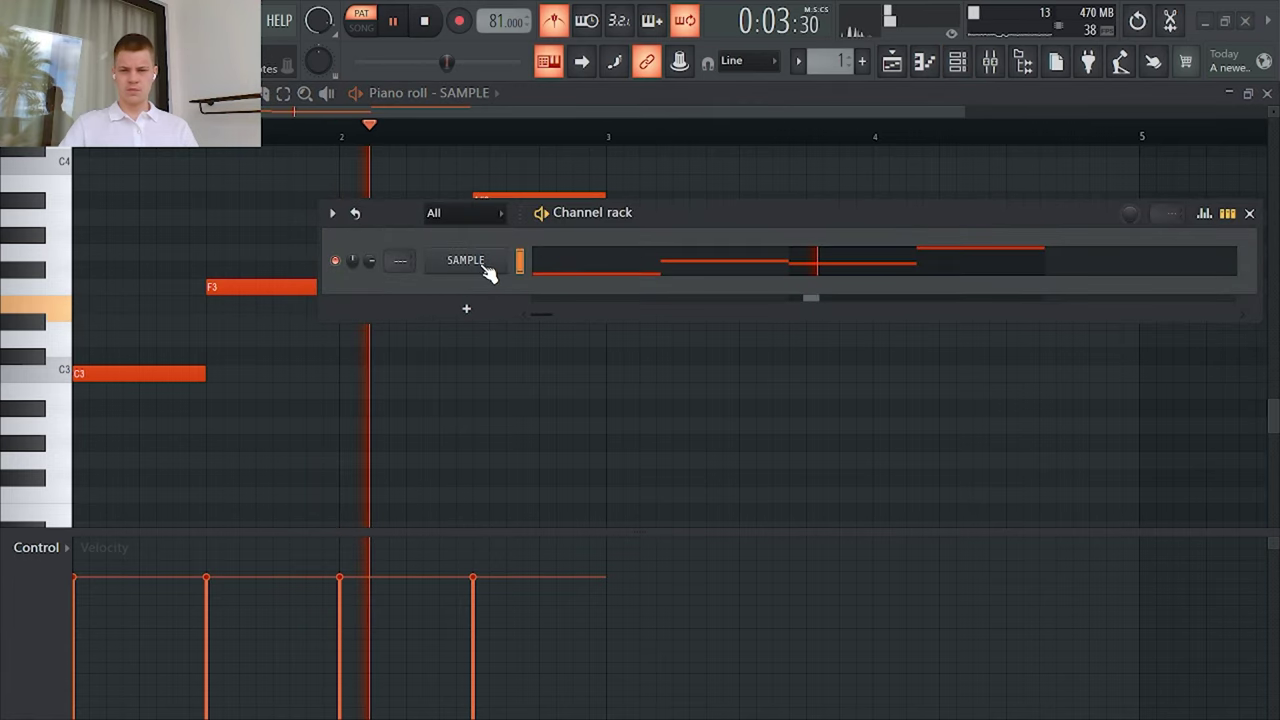
click(478, 274)
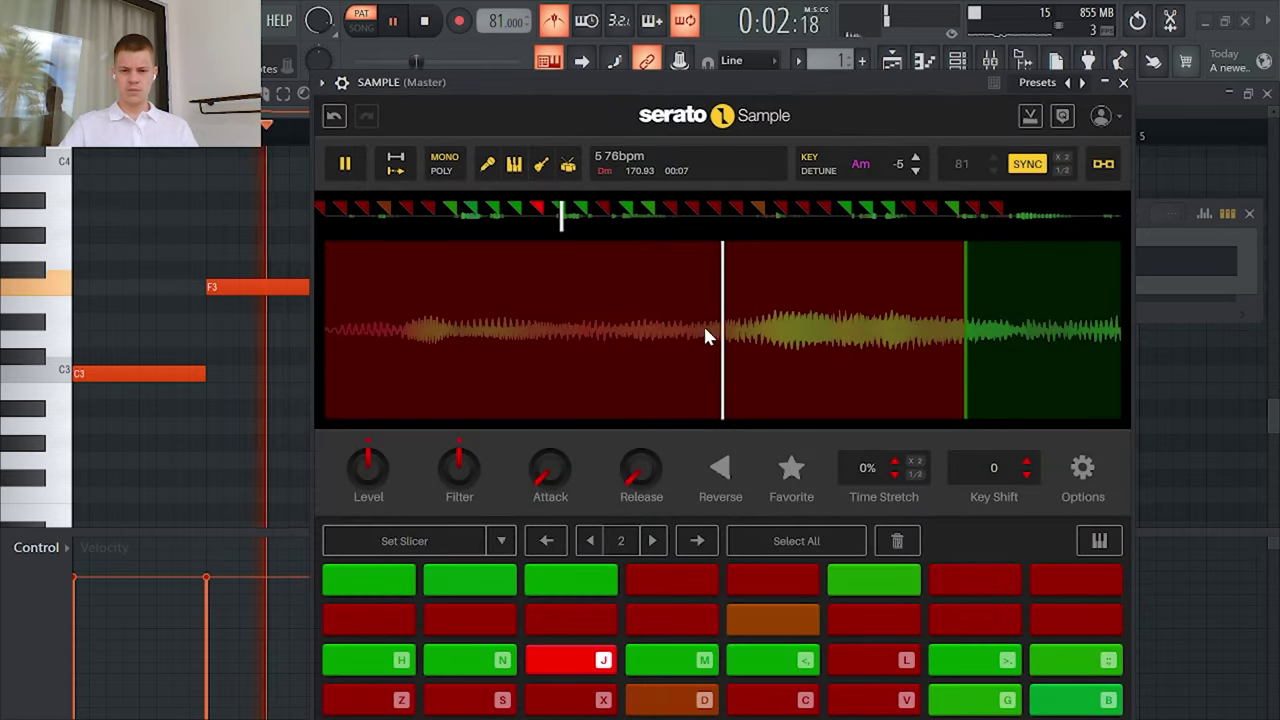
click(914, 158)
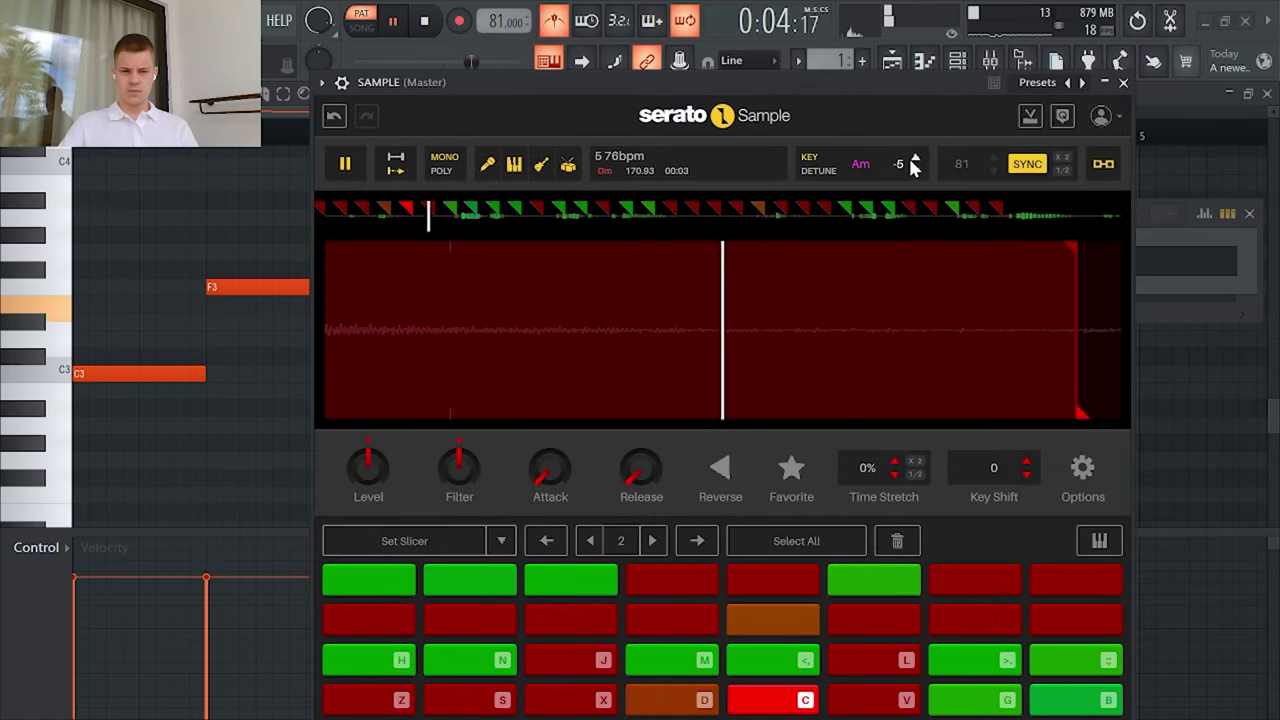
click(914, 159)
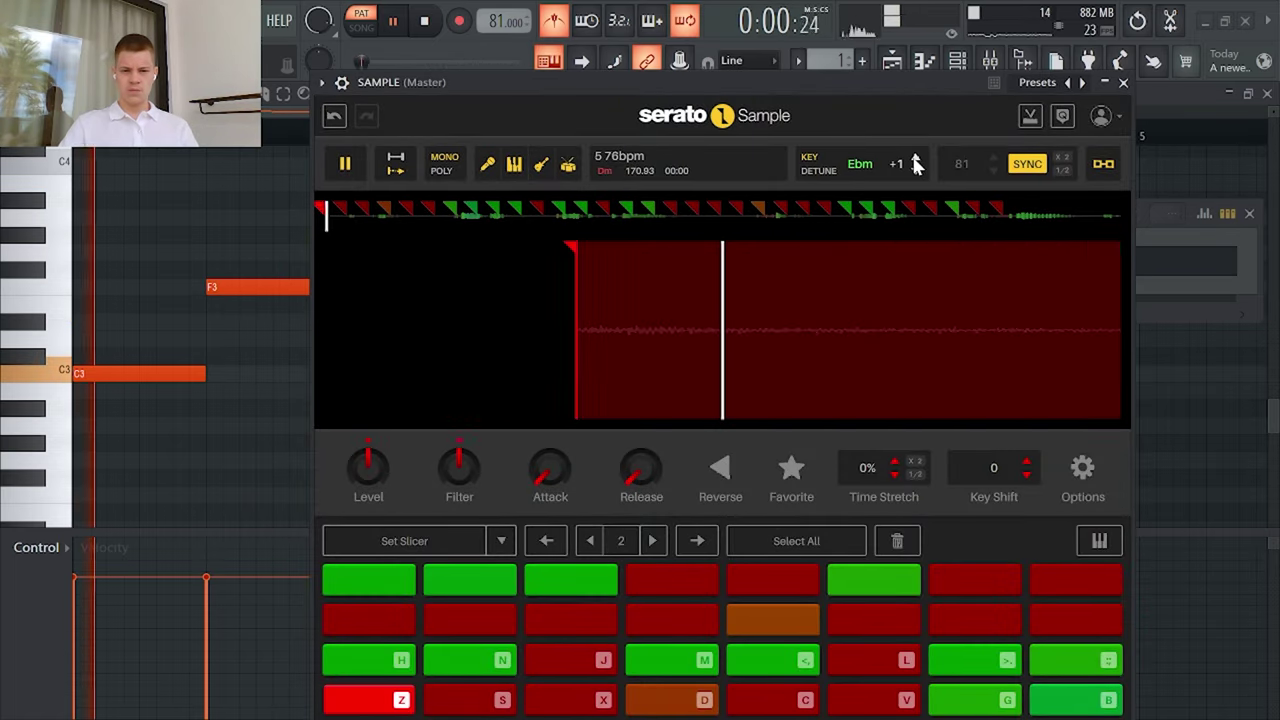
click(914, 159)
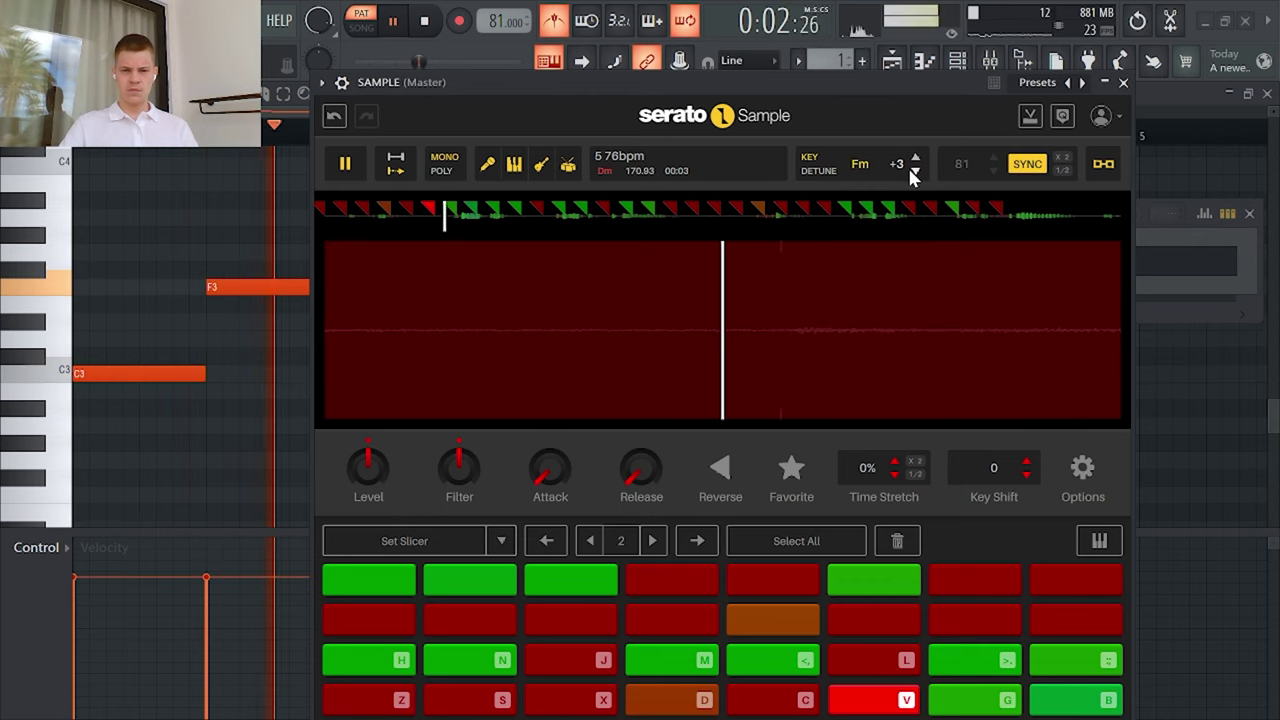
click(914, 170)
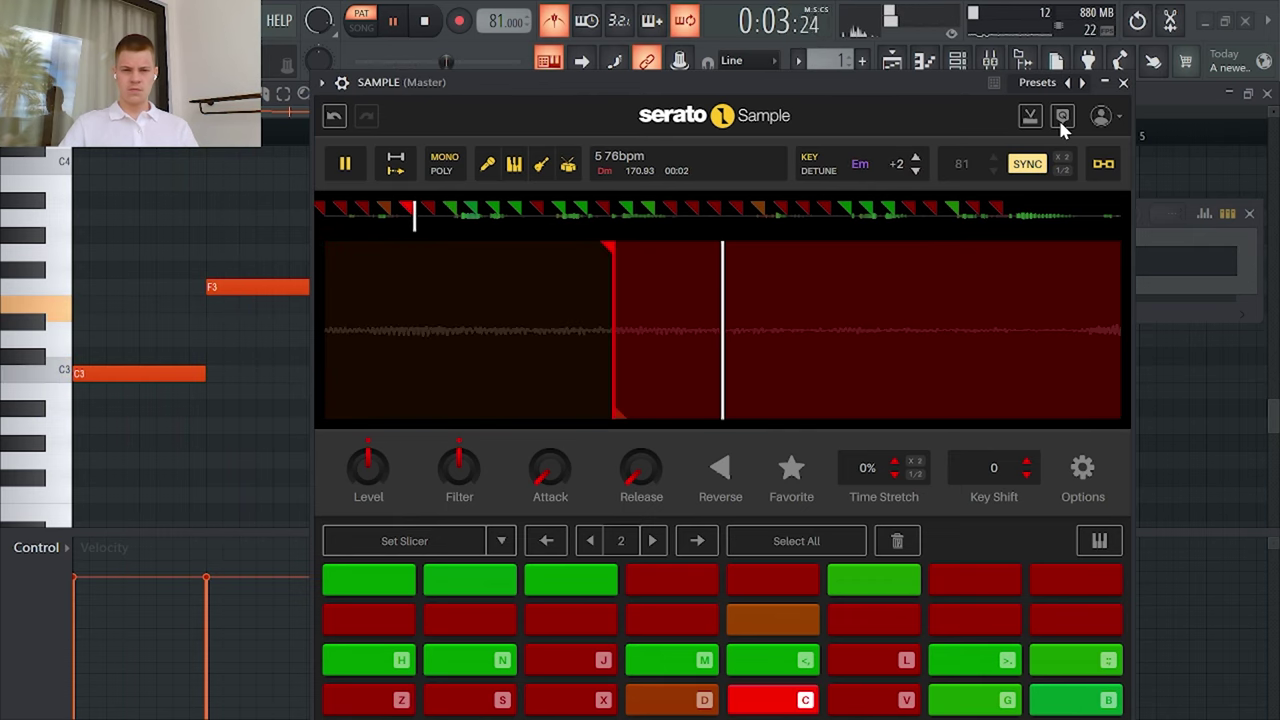
click(915, 170)
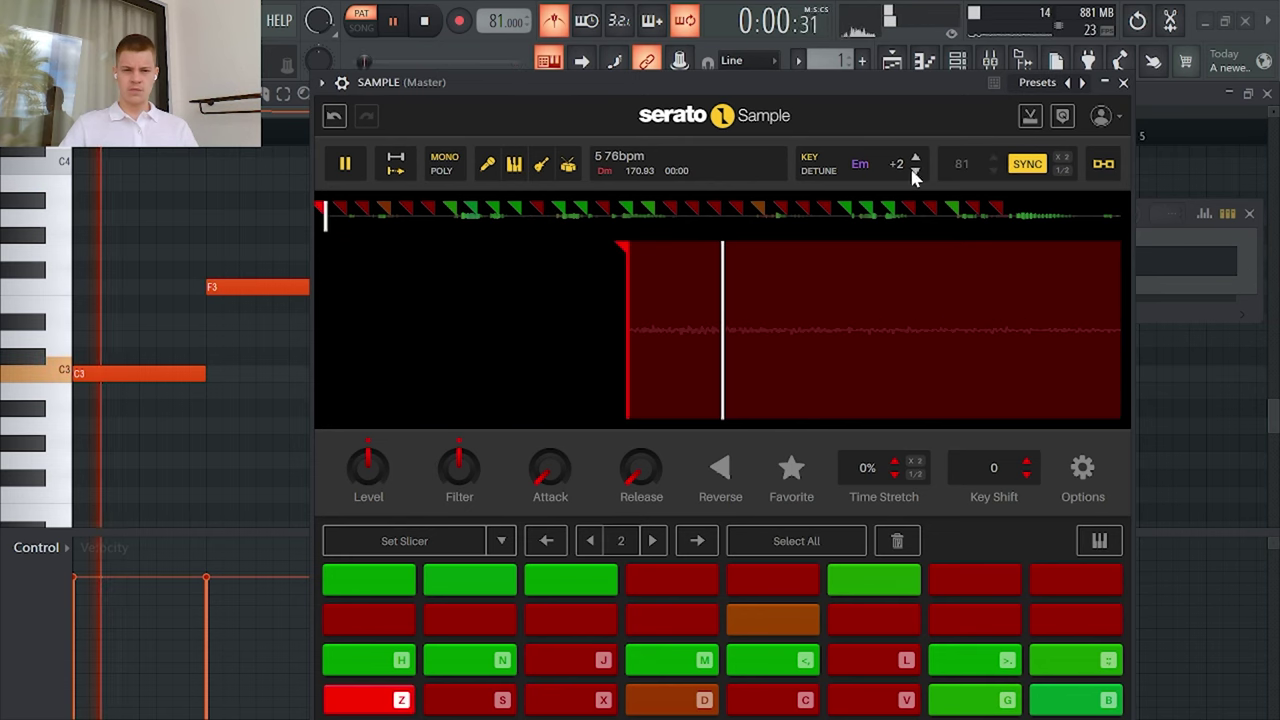
click(915, 170)
click(915, 170)
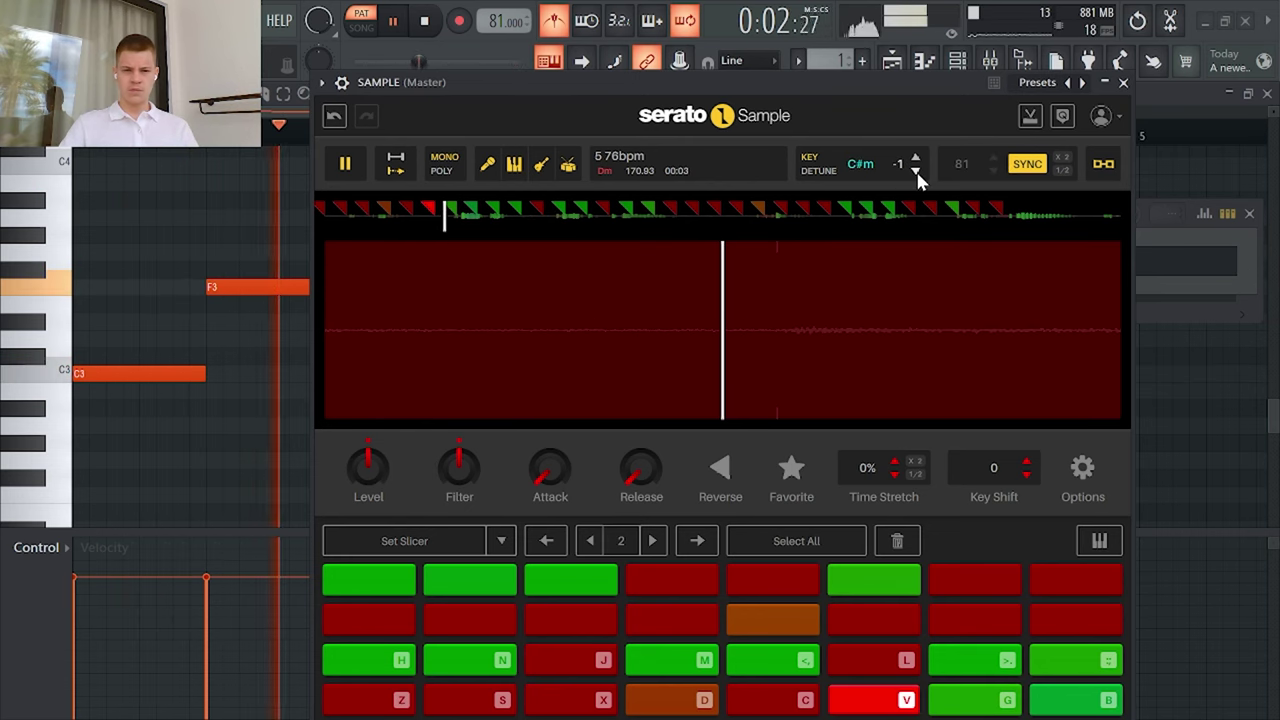
click(915, 170)
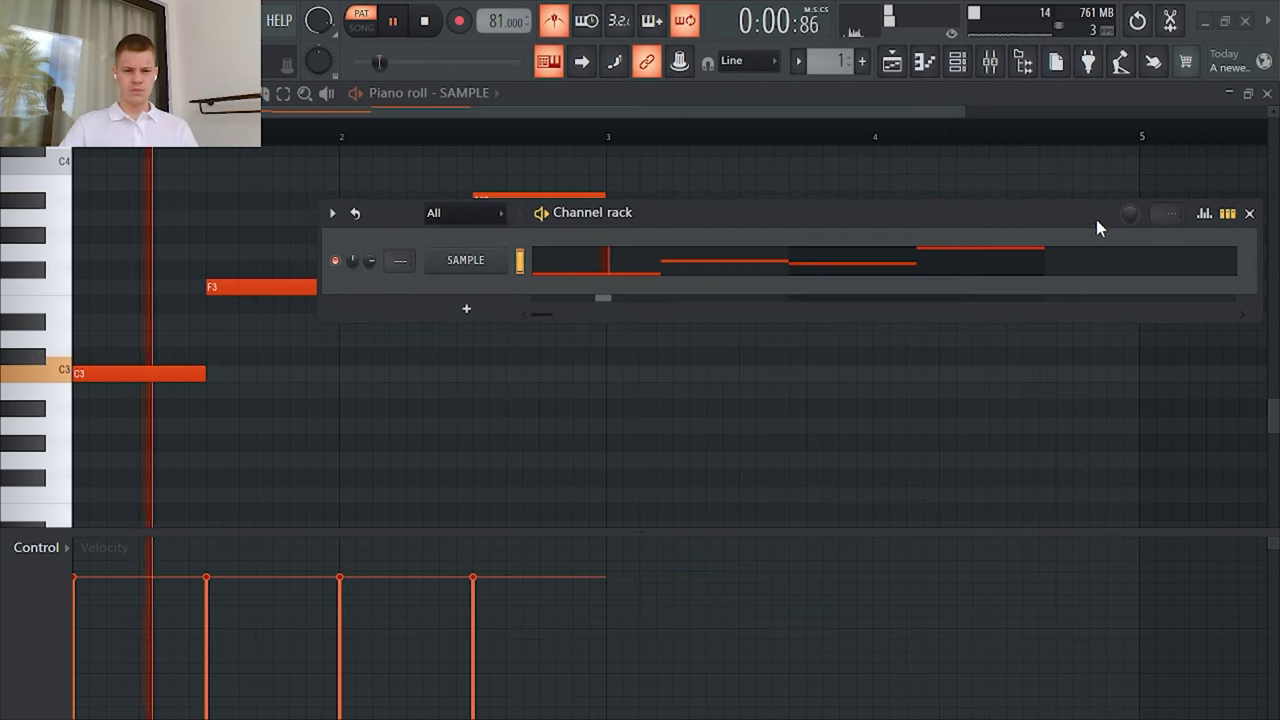
Step: Close the channel rack and lower the last note in bar 2 from A#3 to A3, replaying the pattern
drag(1096, 219, 935, 225)
click(1090, 219)
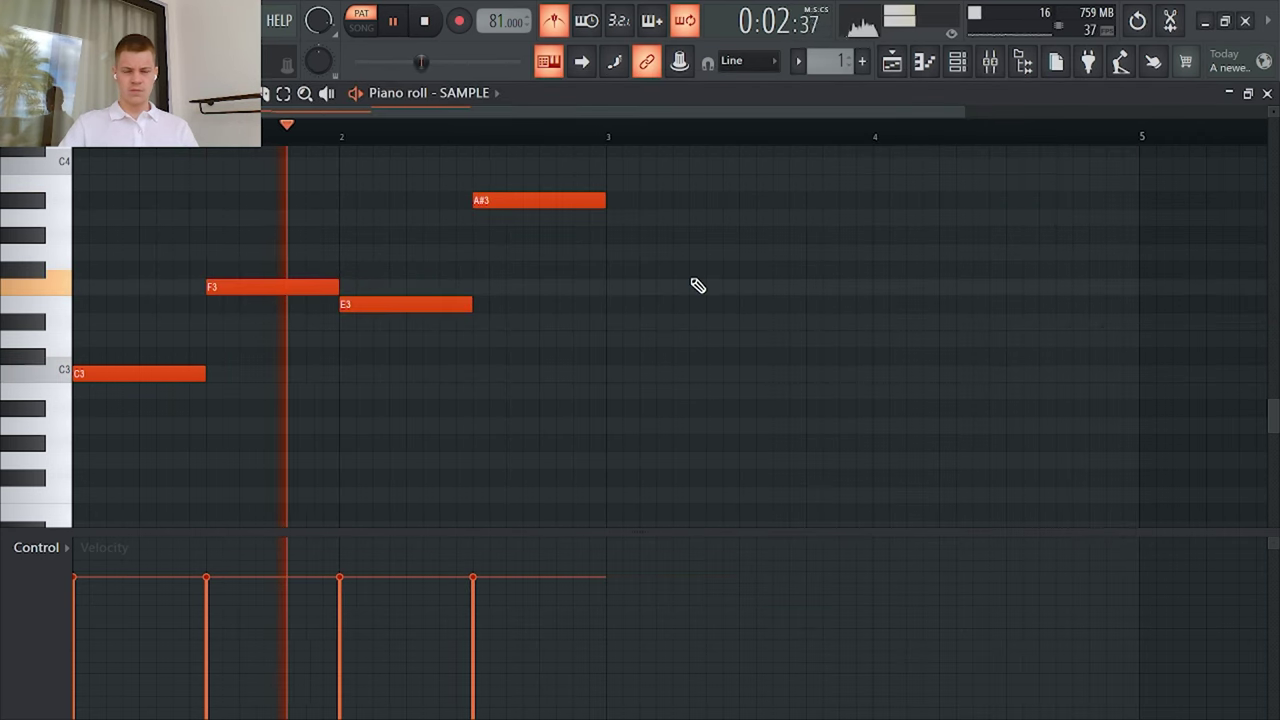
scroll(560, 322, down, 1)
scroll(385, 352, up, 2)
scroll(373, 364, down, 1)
key(space)
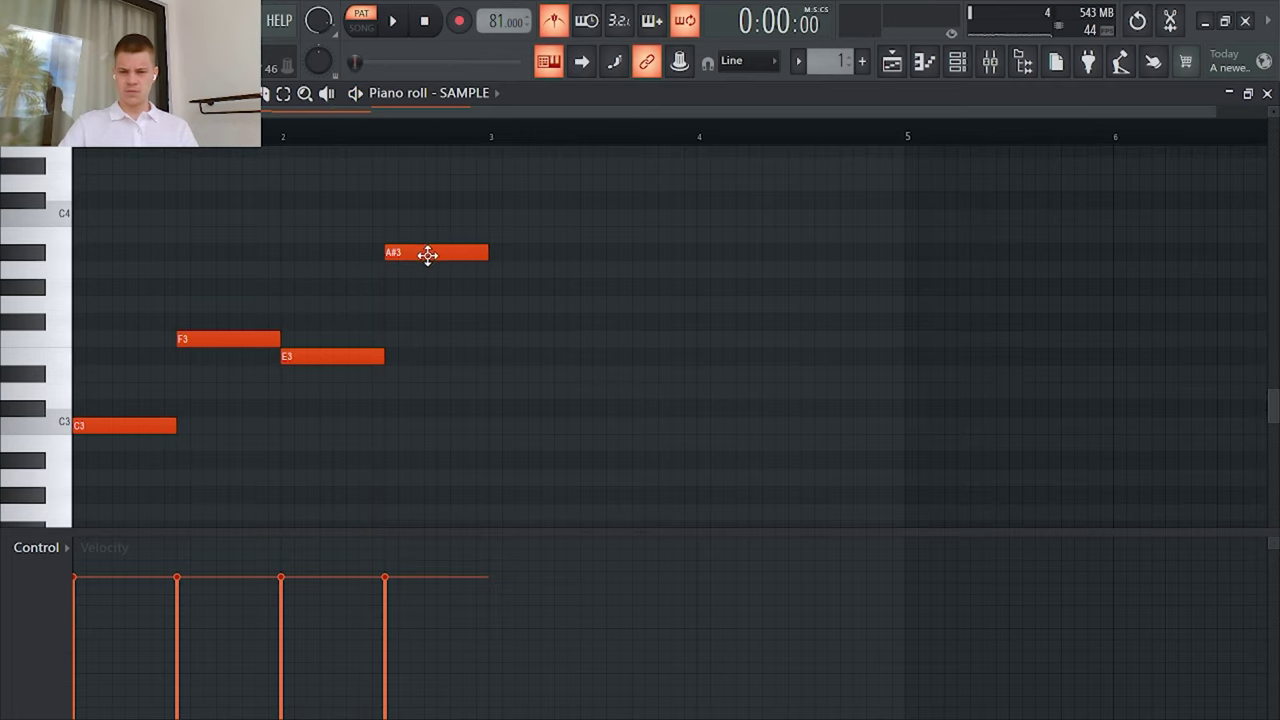
drag(427, 254, 431, 289)
key(space)
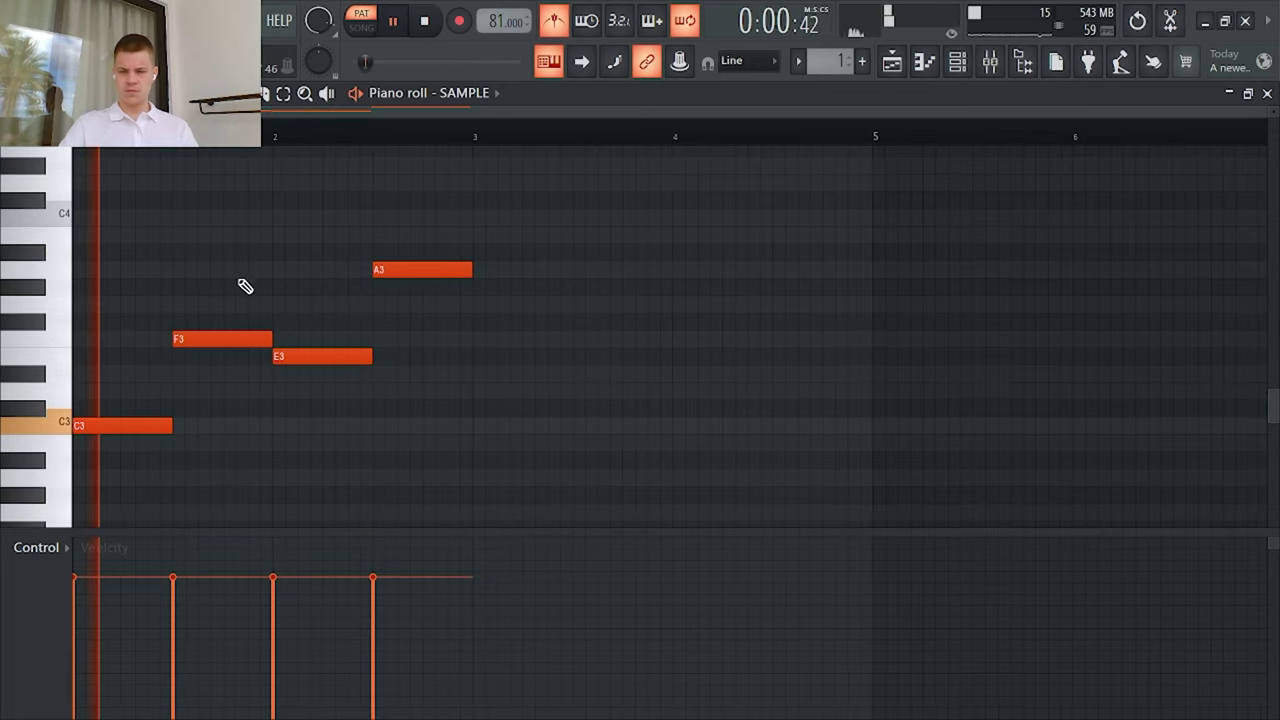
Step: Turn off the metronome and shorten the A3 note to a quarter of a bar
scroll(437, 283, up, 1)
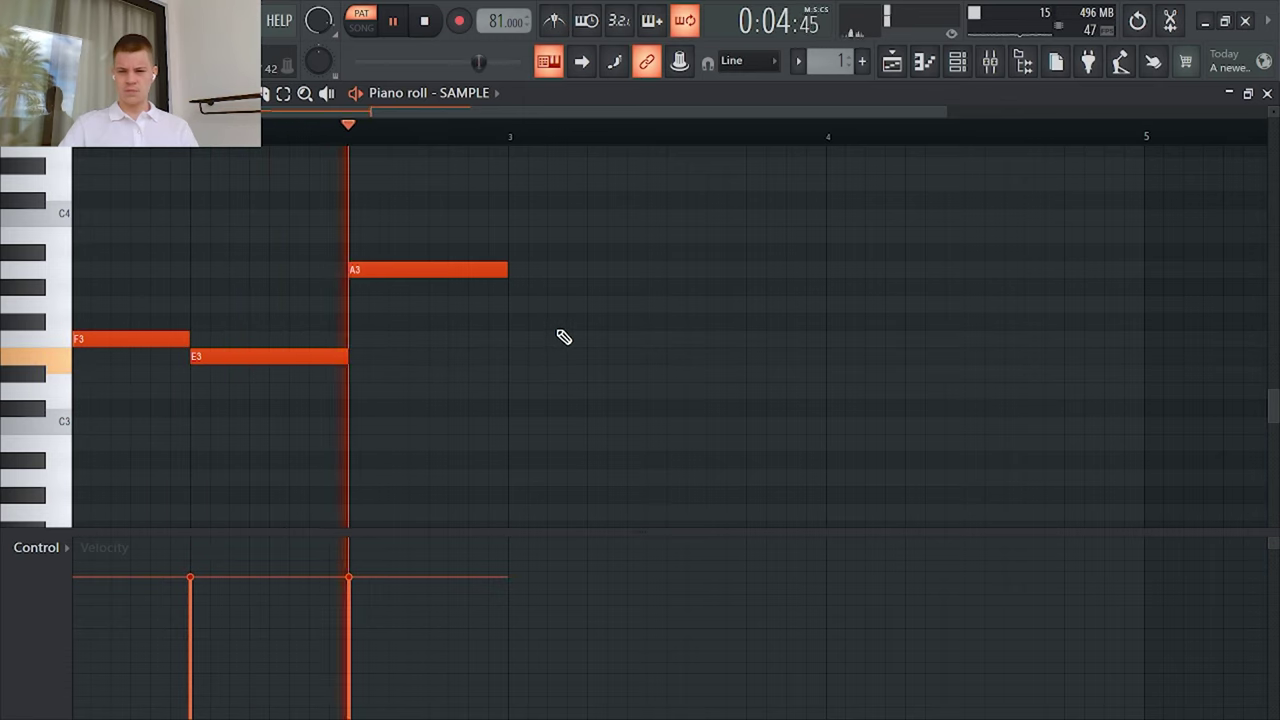
scroll(417, 325, down, 1)
scroll(360, 324, up, 1)
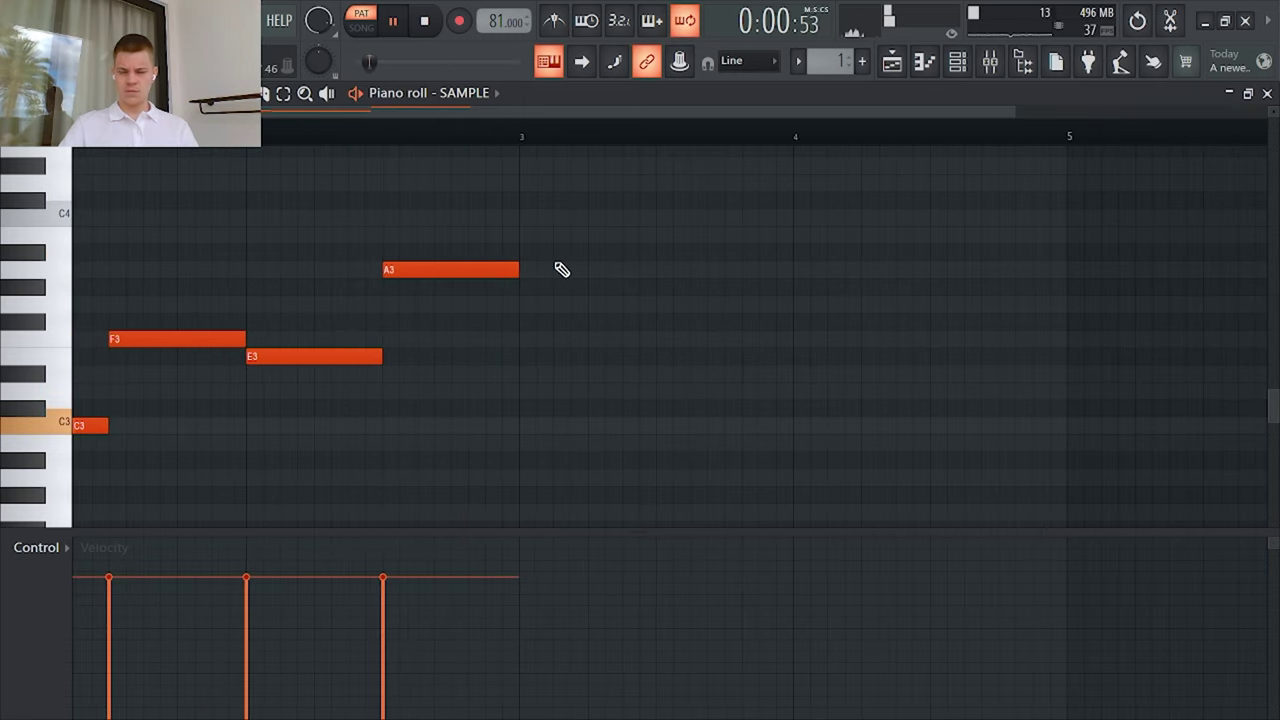
key(space)
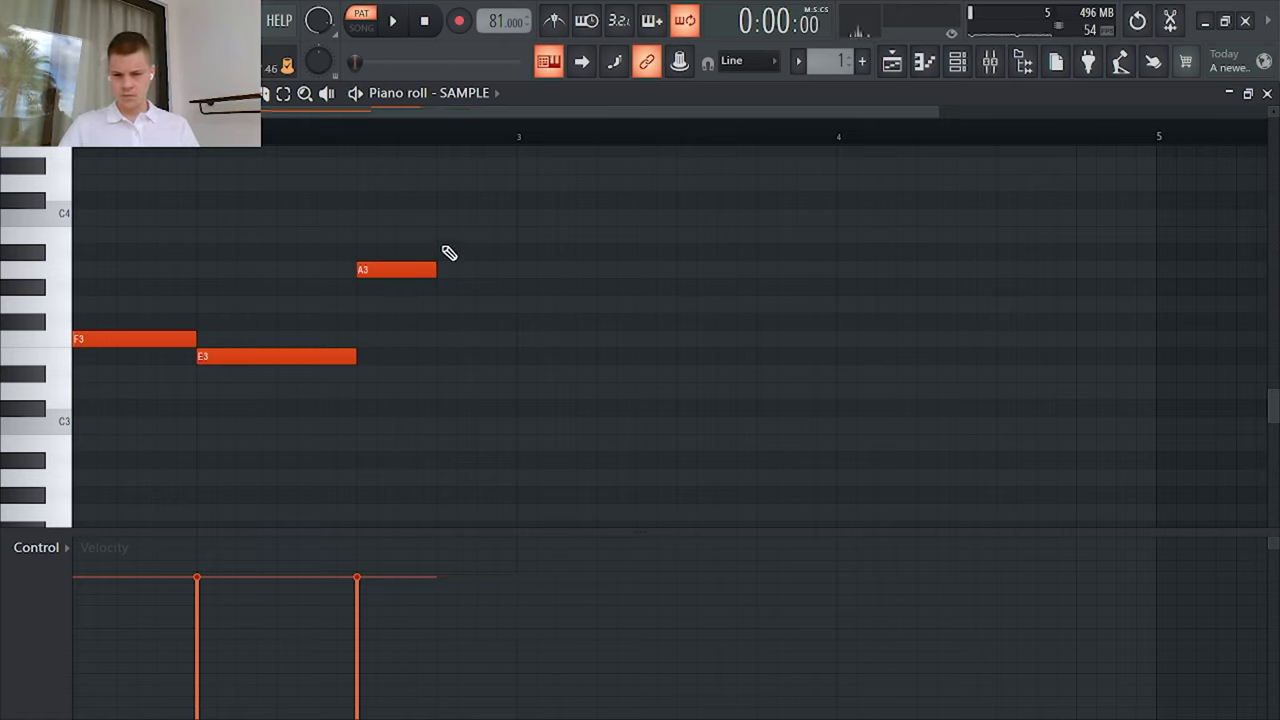
Step: Add a quarter-bar note after the A3 at the end of bar 2, raise it to F4, and play the pattern
mouse_move(442, 256)
mouse_down()
mouse_move(437, 240)
mouse_move(439, 256)
mouse_up()
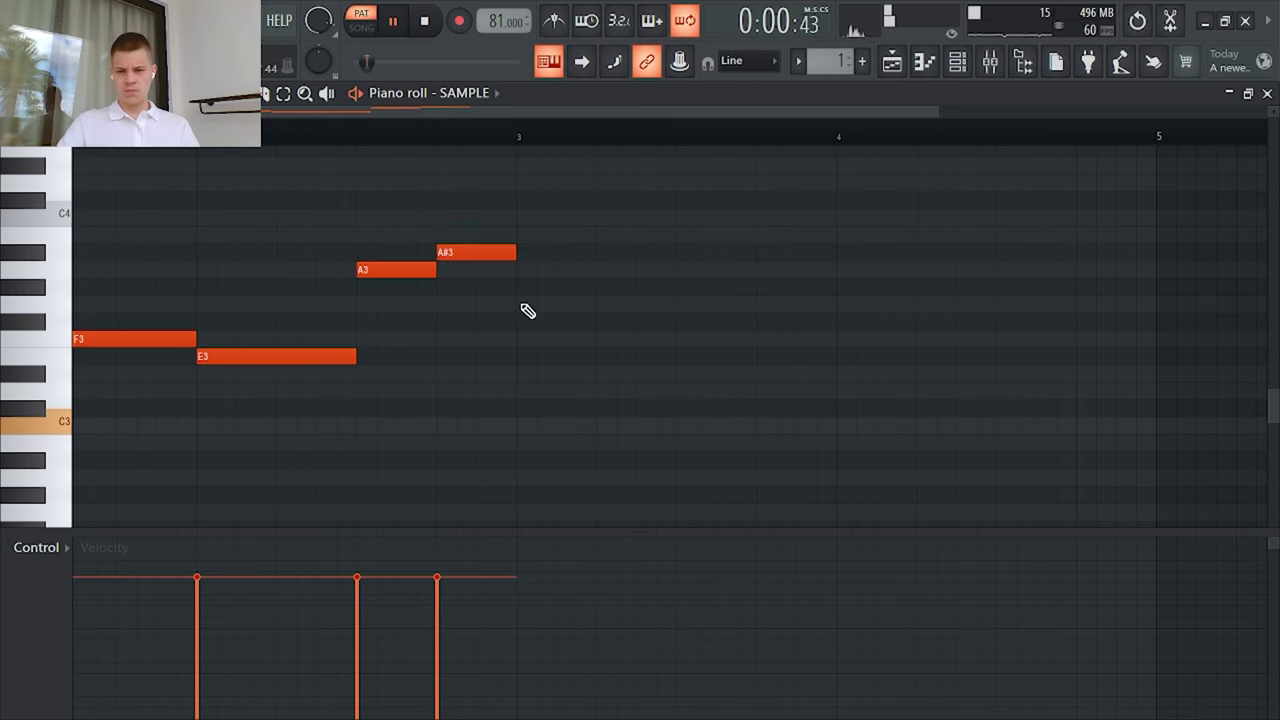
scroll(436, 295, down, 1)
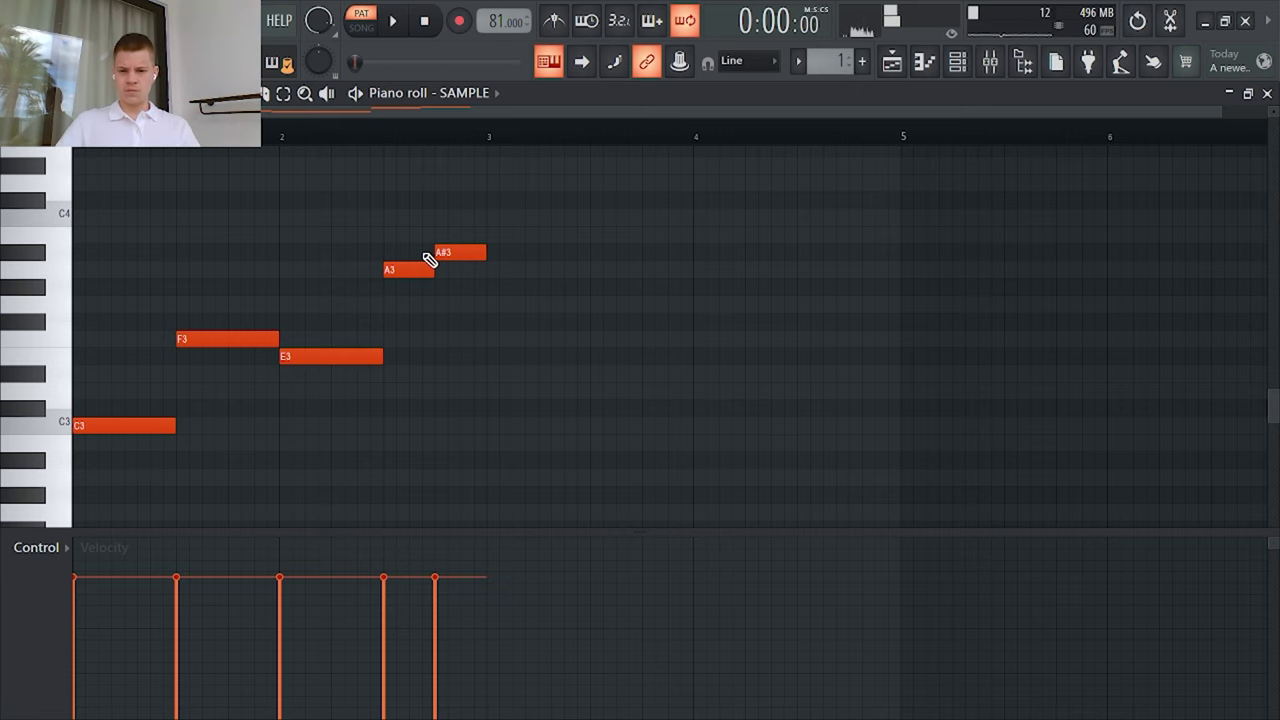
scroll(468, 283, up, 3)
drag(460, 354, 463, 228)
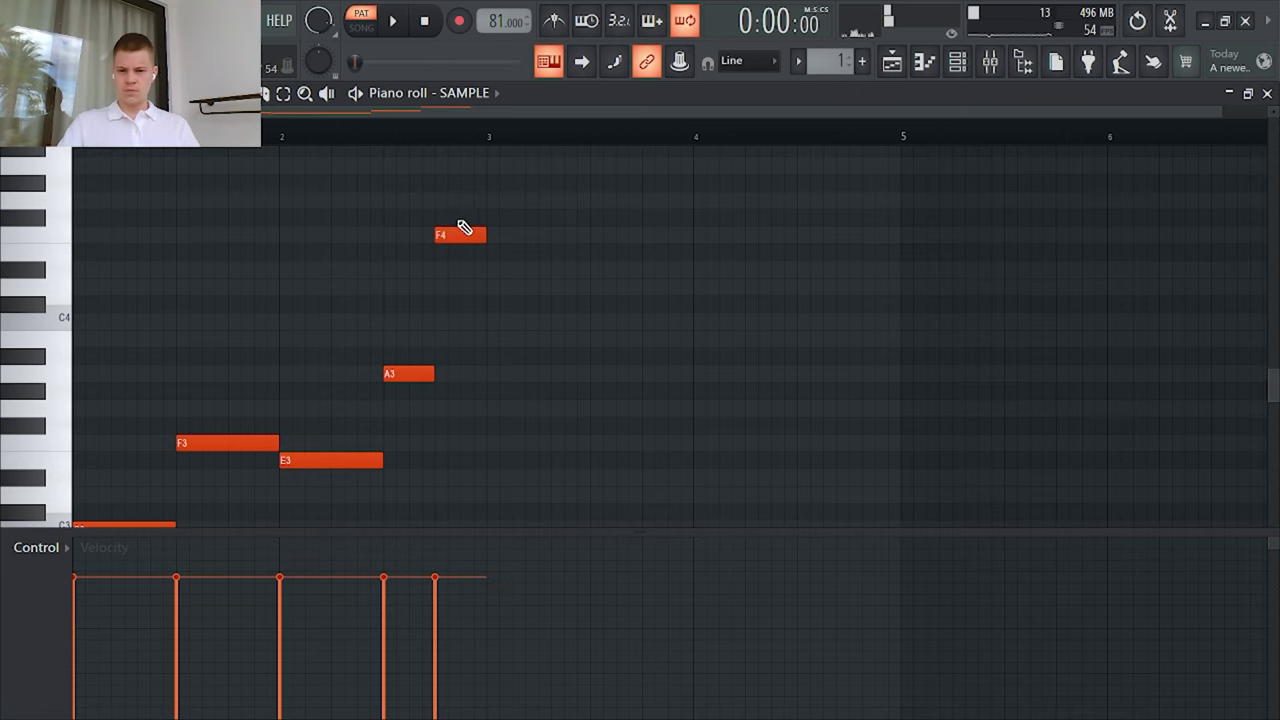
click(382, 132)
key(space)
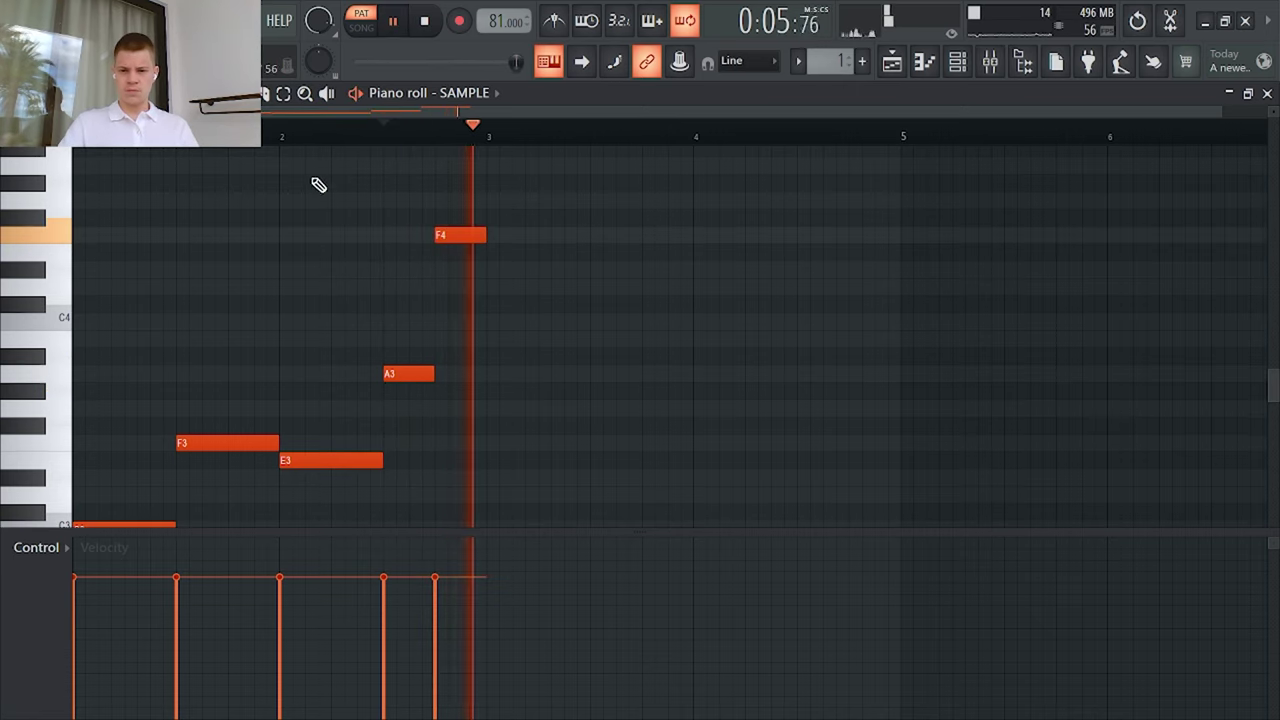
Step: Try F#4 as the pitch of the last note in bar 2 and replay the pattern
key(space)
drag(280, 137, 130, 158)
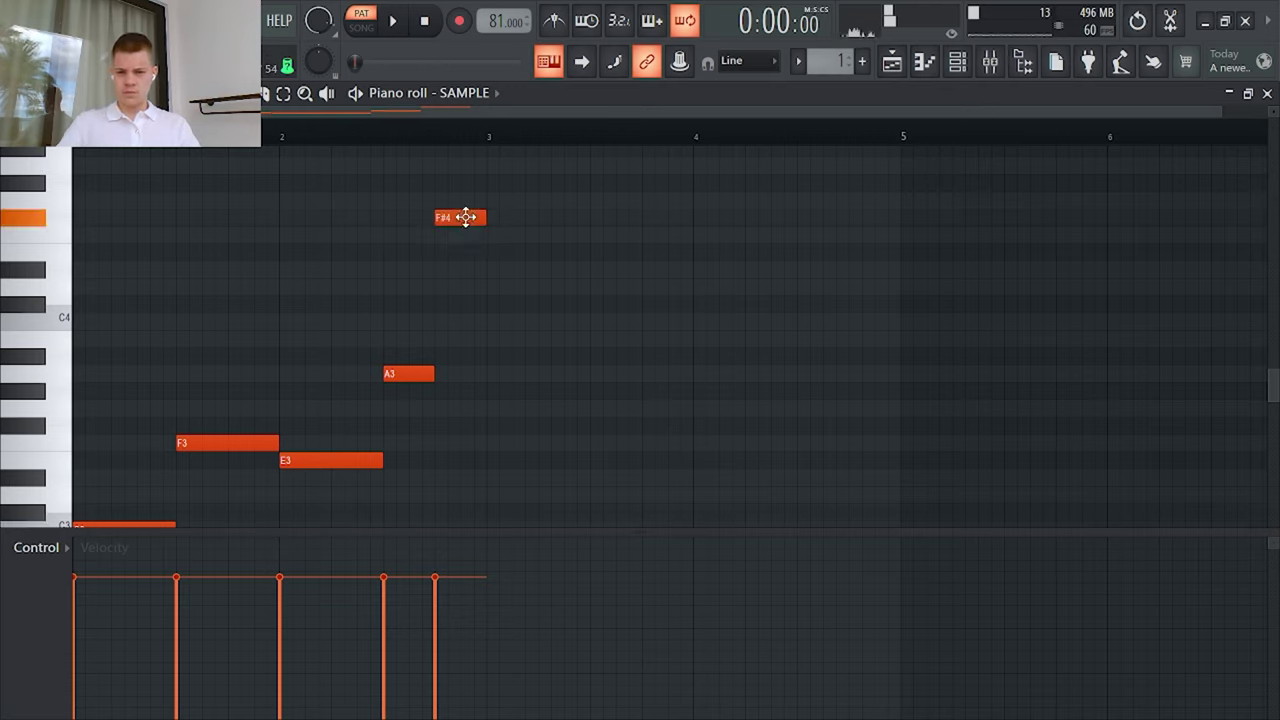
key(space)
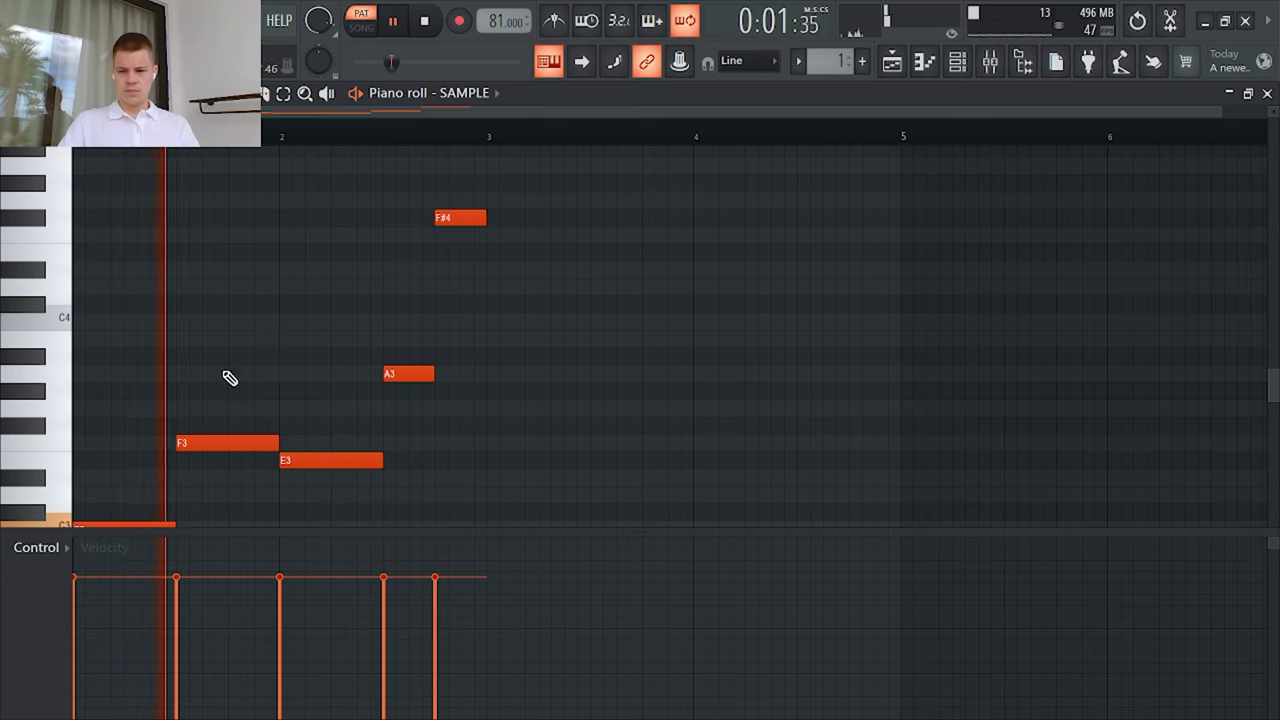
scroll(229, 374, down, 1)
scroll(214, 376, down, 3)
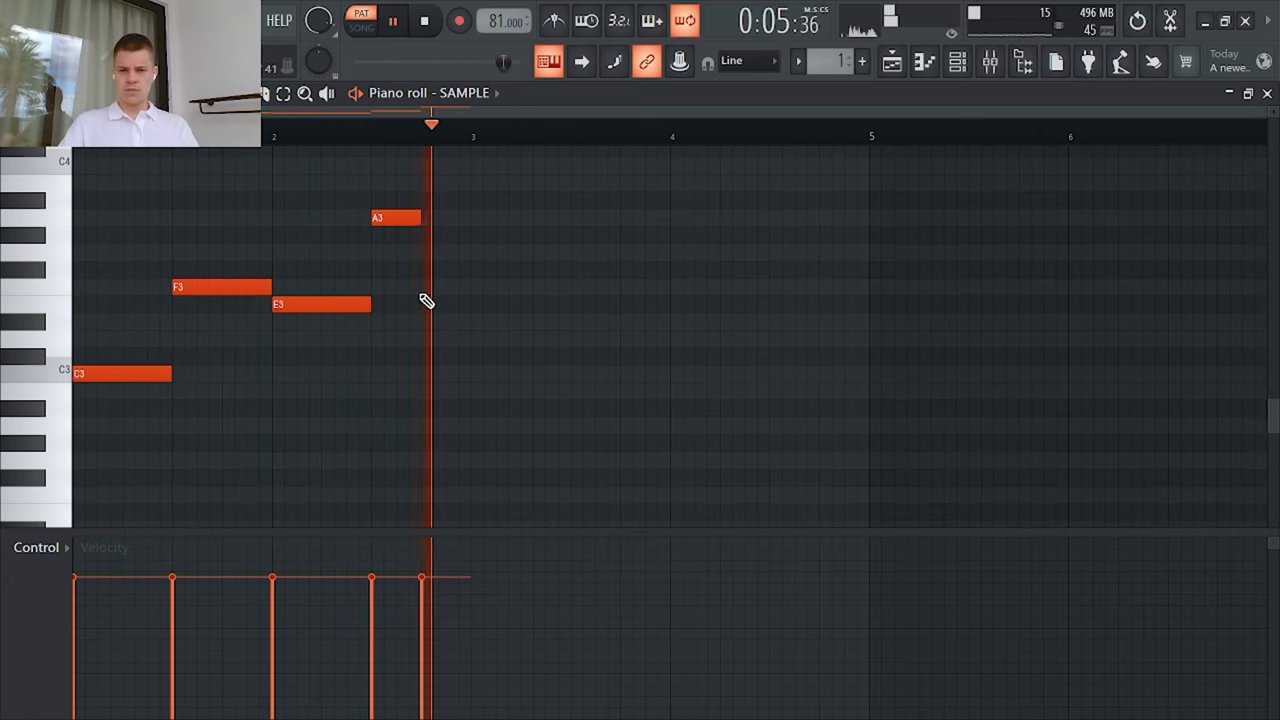
scroll(389, 316, up, 2)
scroll(389, 316, up, 2)
Step: Lower the last note in bar 2 to E4, start it one sixteenth earlier, and shorten the A3 to meet it
key(space)
mouse_move(478, 170)
mouse_down()
mouse_move(480, 216)
mouse_move(477, 195)
mouse_up()
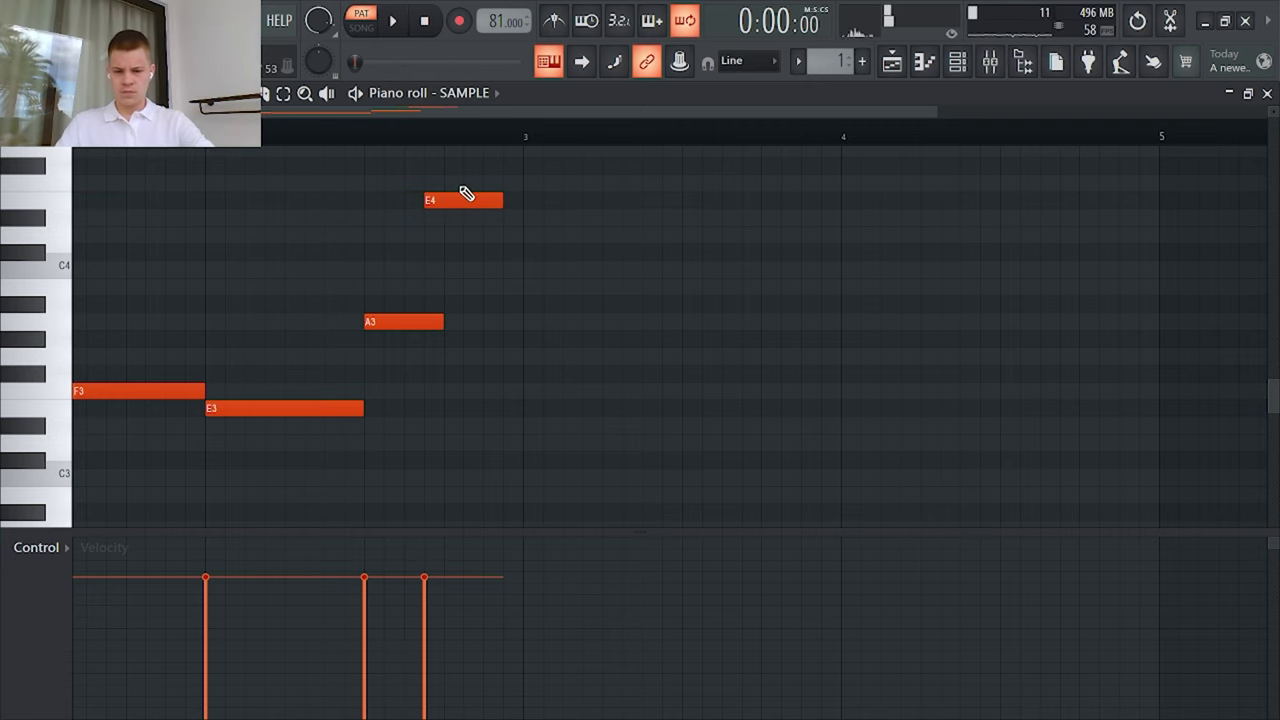
scroll(466, 194, down, 2)
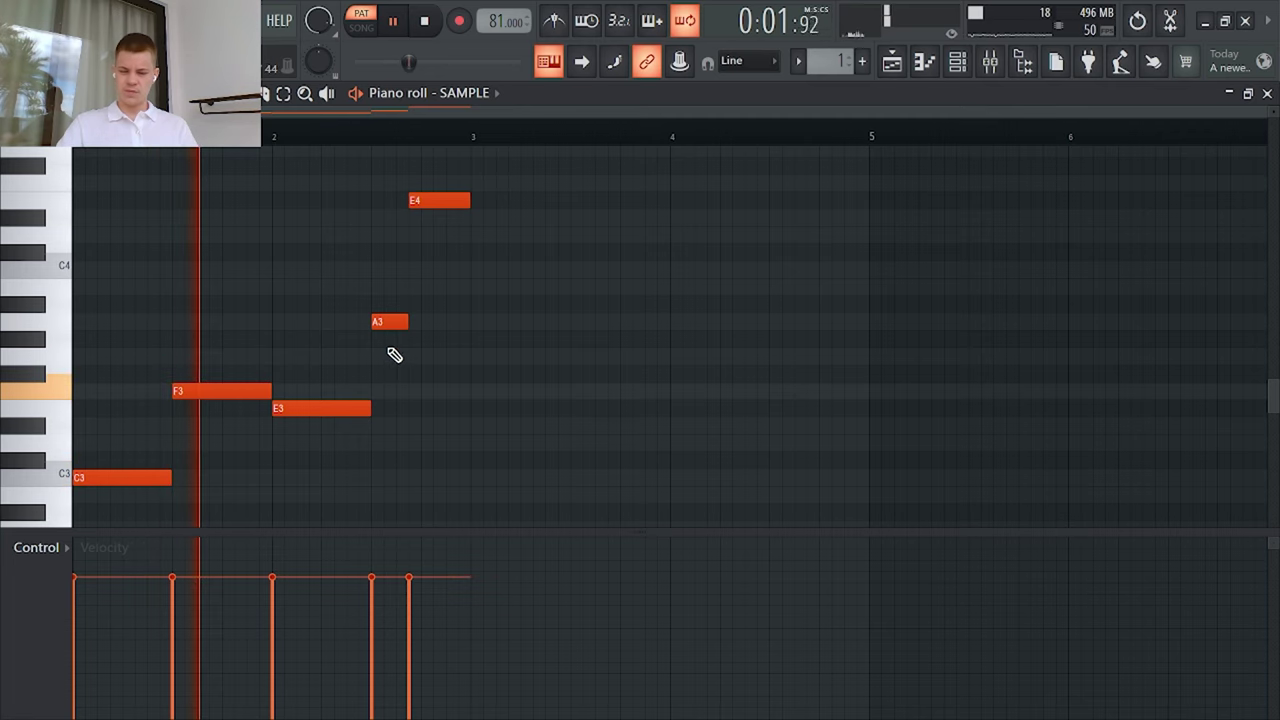
Step: Duplicate the two-bar phrase into bars 3 and 4 while the pattern plays
key(ctrl+b)
click(724, 374)
right_click(726, 374)
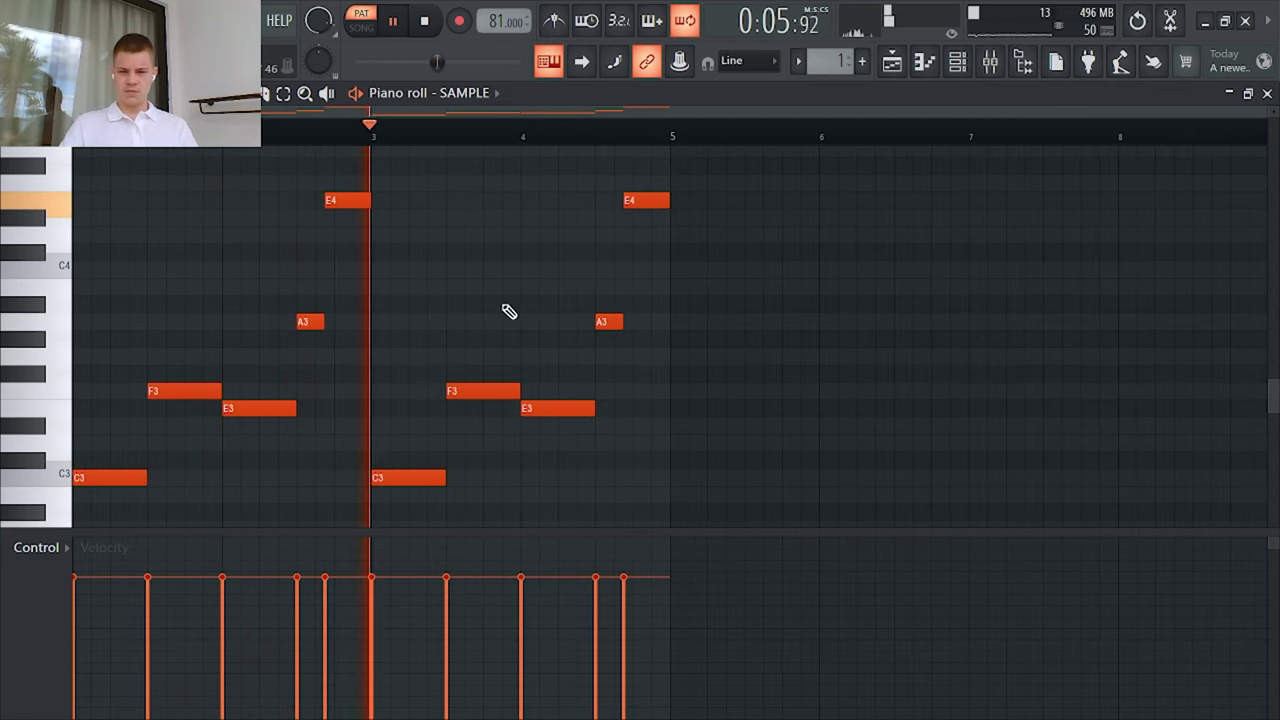
scroll(360, 220, up, 1)
scroll(360, 220, up, 1)
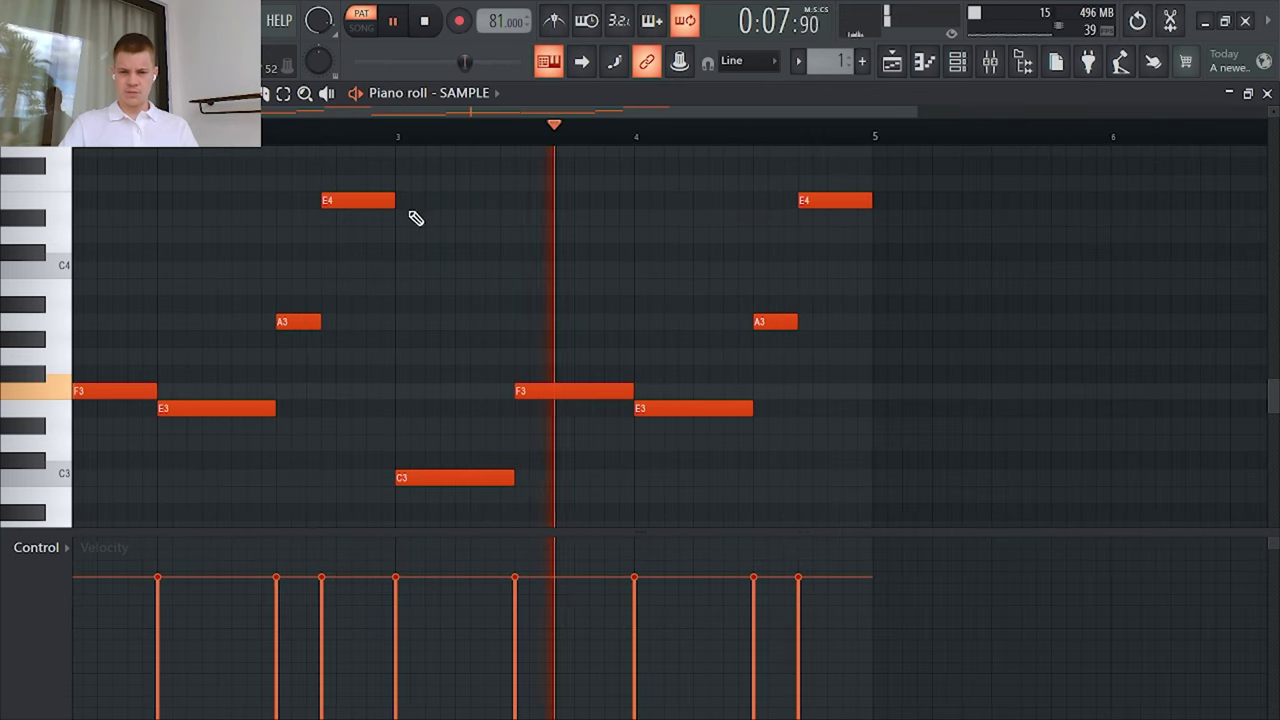
Step: Try an extra F4 note overlapping the E4 at the end of bar 2 during playback
key(space)
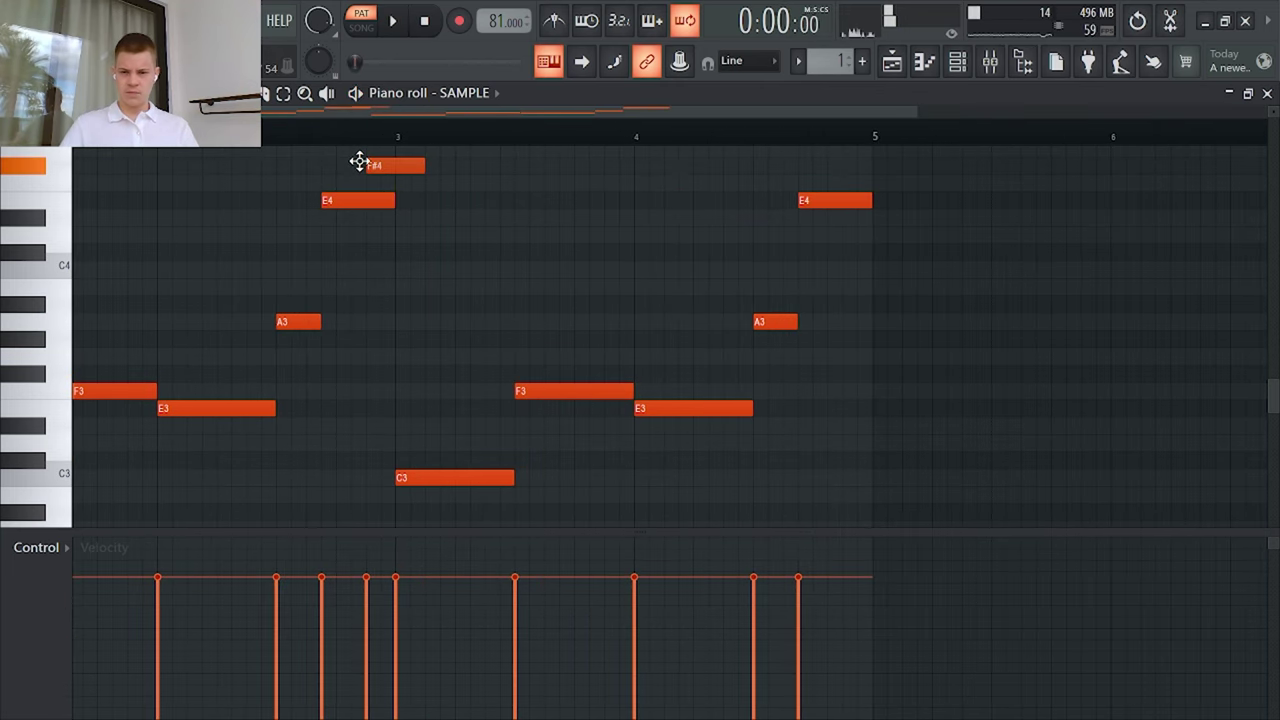
drag(359, 161, 362, 191)
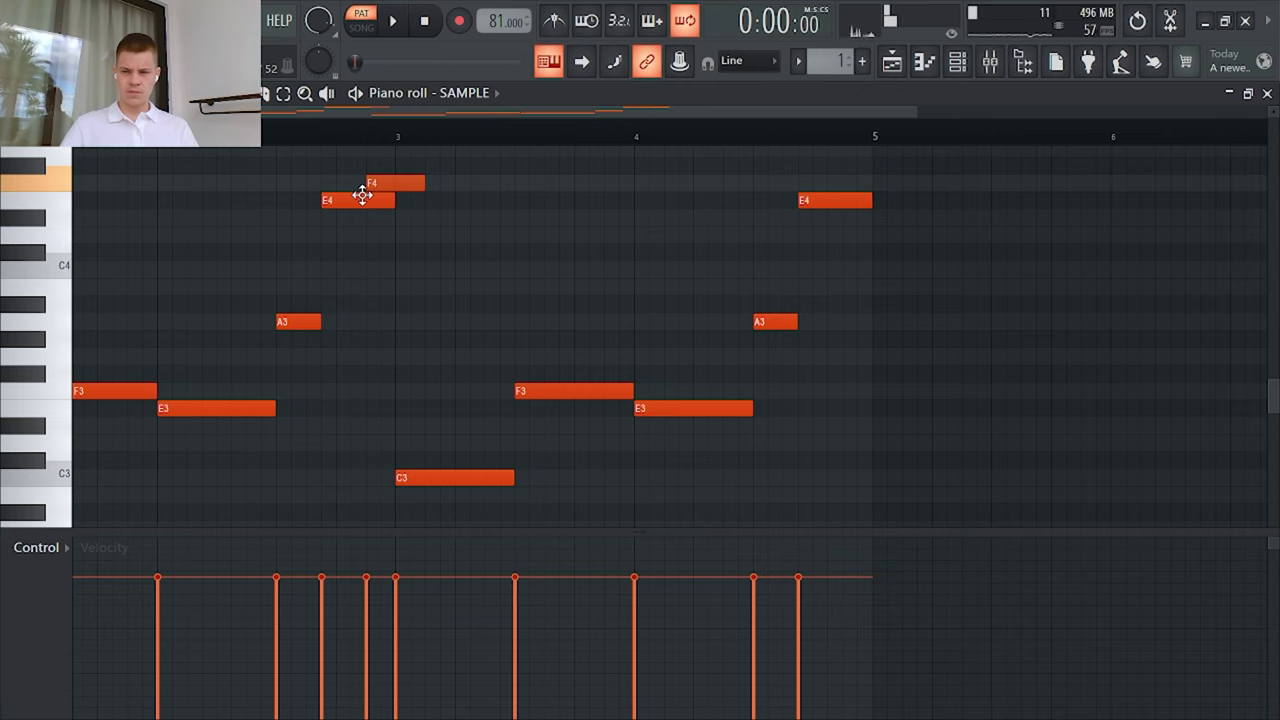
key(space)
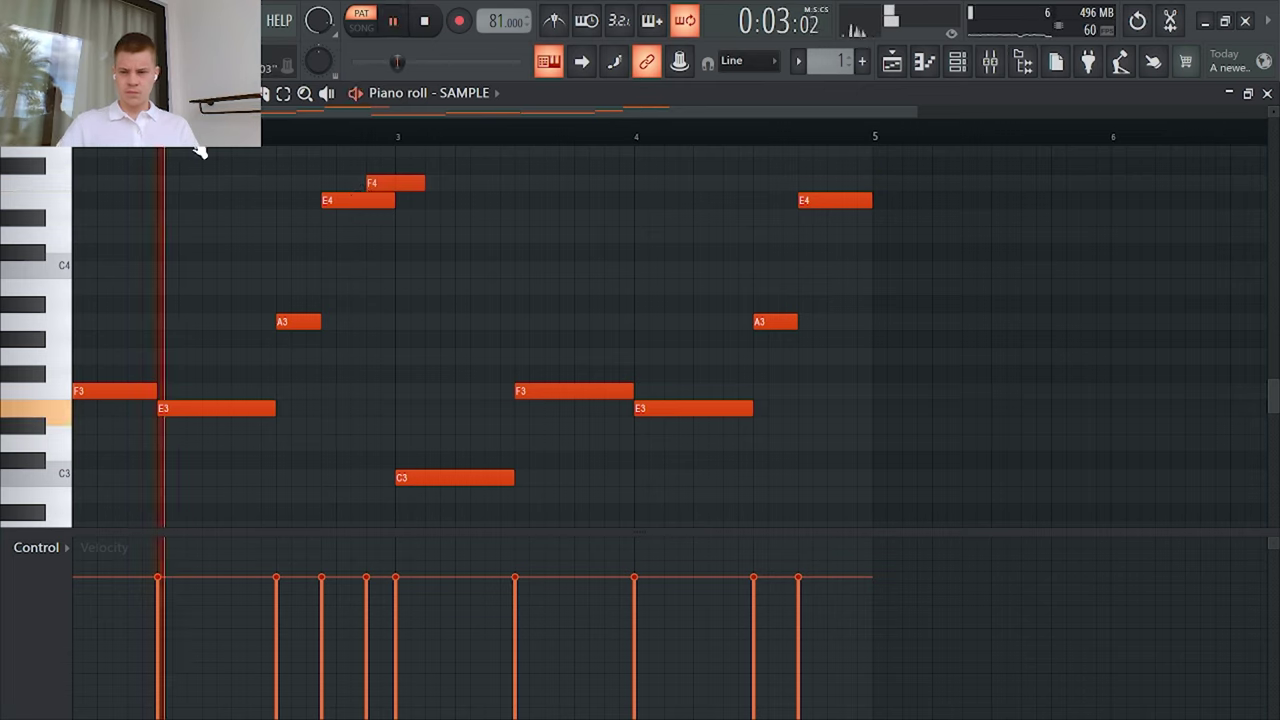
mouse_move(393, 200)
mouse_down()
mouse_move(366, 203)
mouse_move(396, 186)
mouse_move(394, 198)
mouse_up()
right_click(371, 187)
key(KP_Divide)
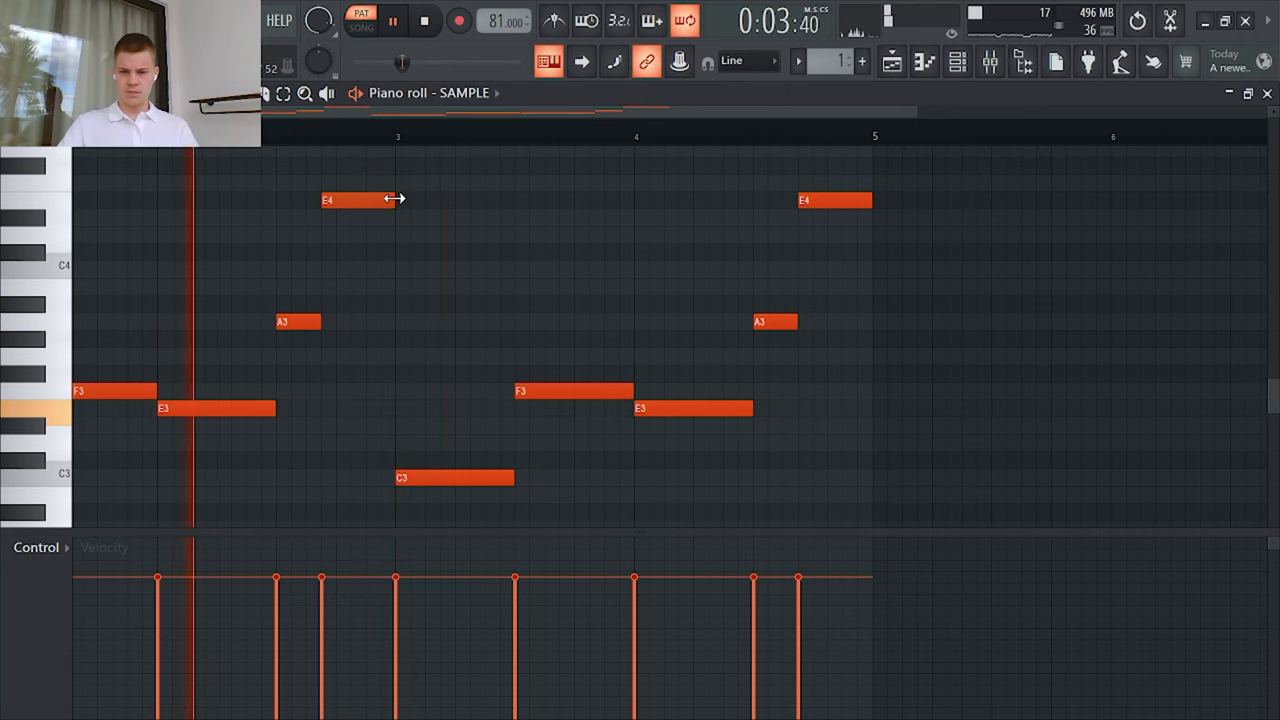
Step: Duplicate the four-bar phrase into bars 5 to 8 and deselect the copied notes
scroll(500, 276, down, 3)
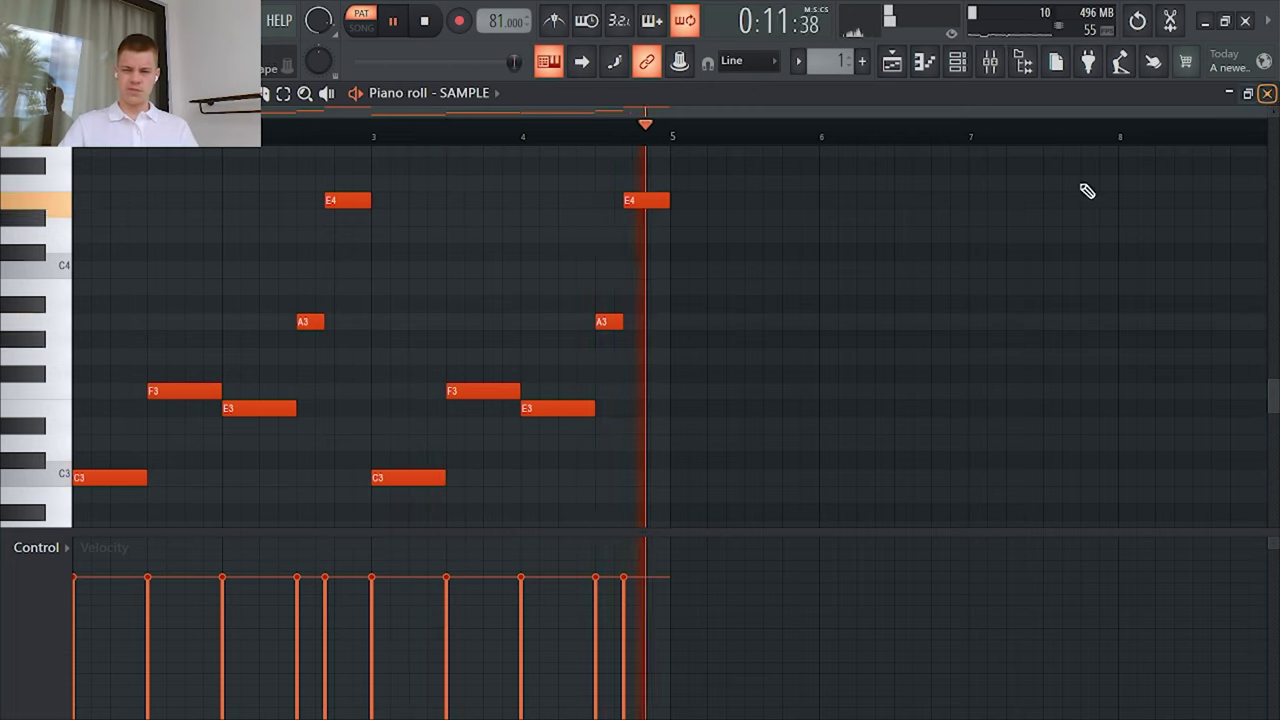
click(712, 298)
right_click(714, 300)
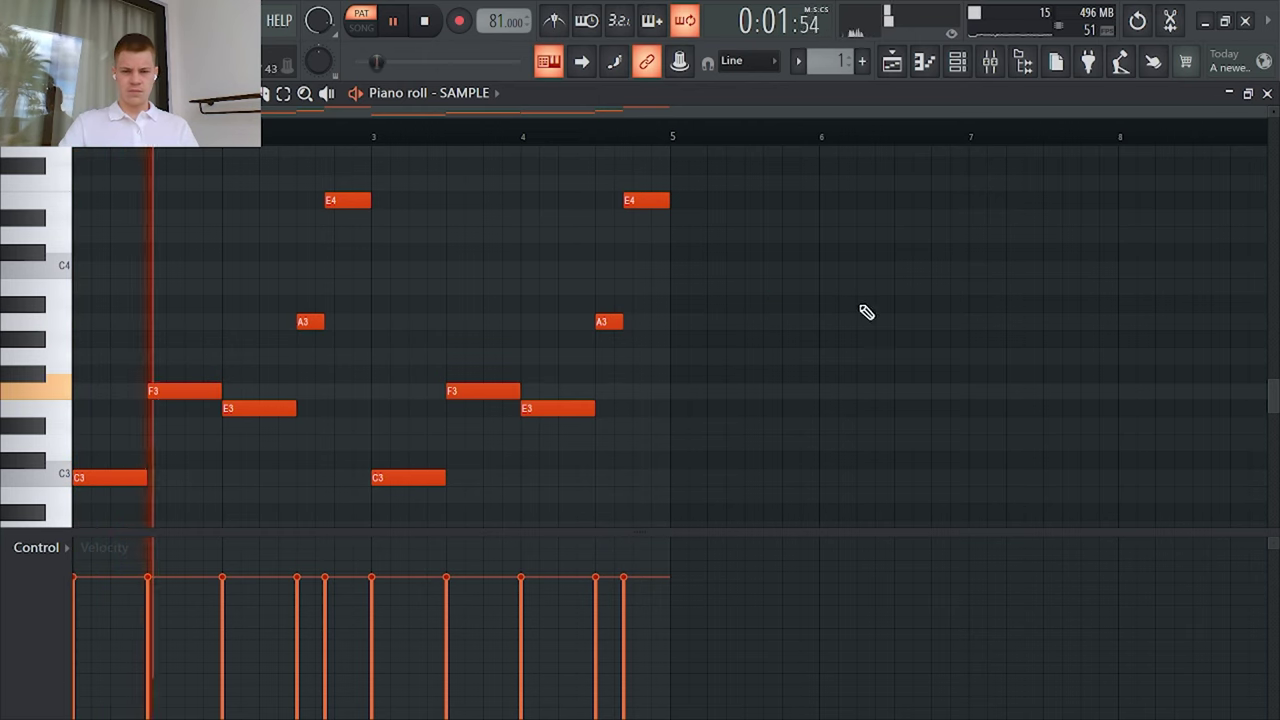
scroll(1051, 154, down, 2)
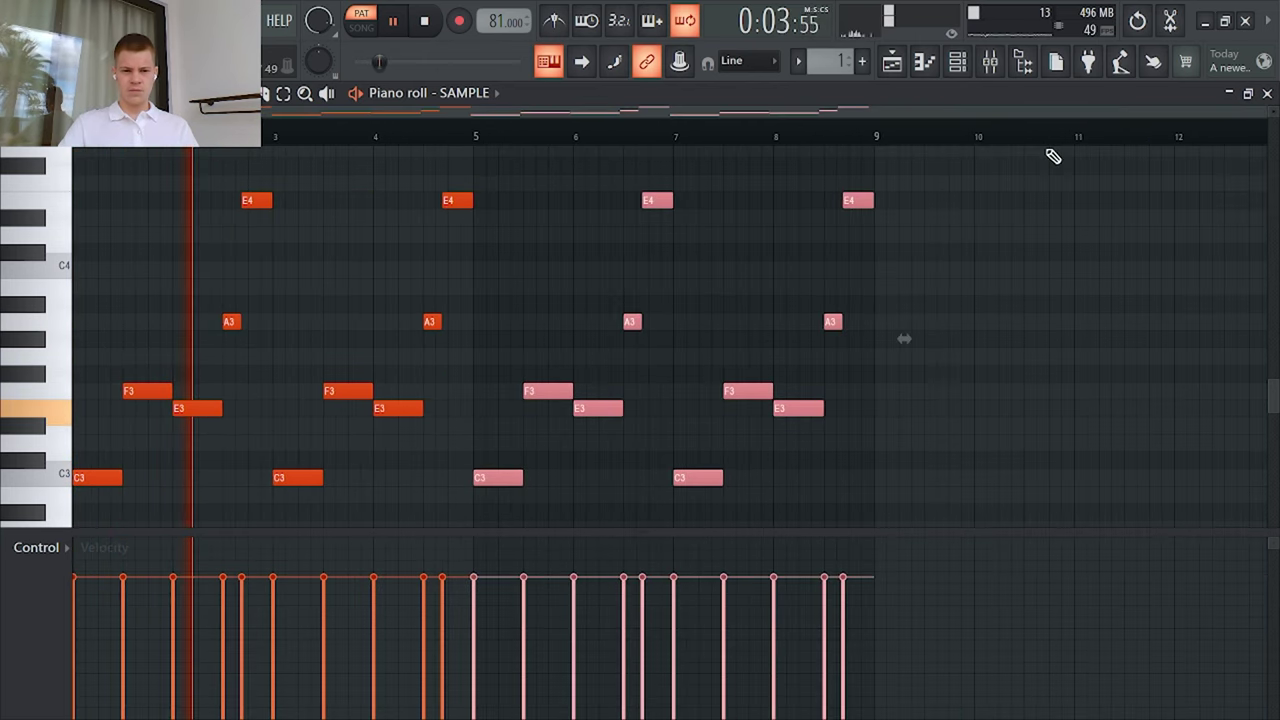
right_click(698, 283)
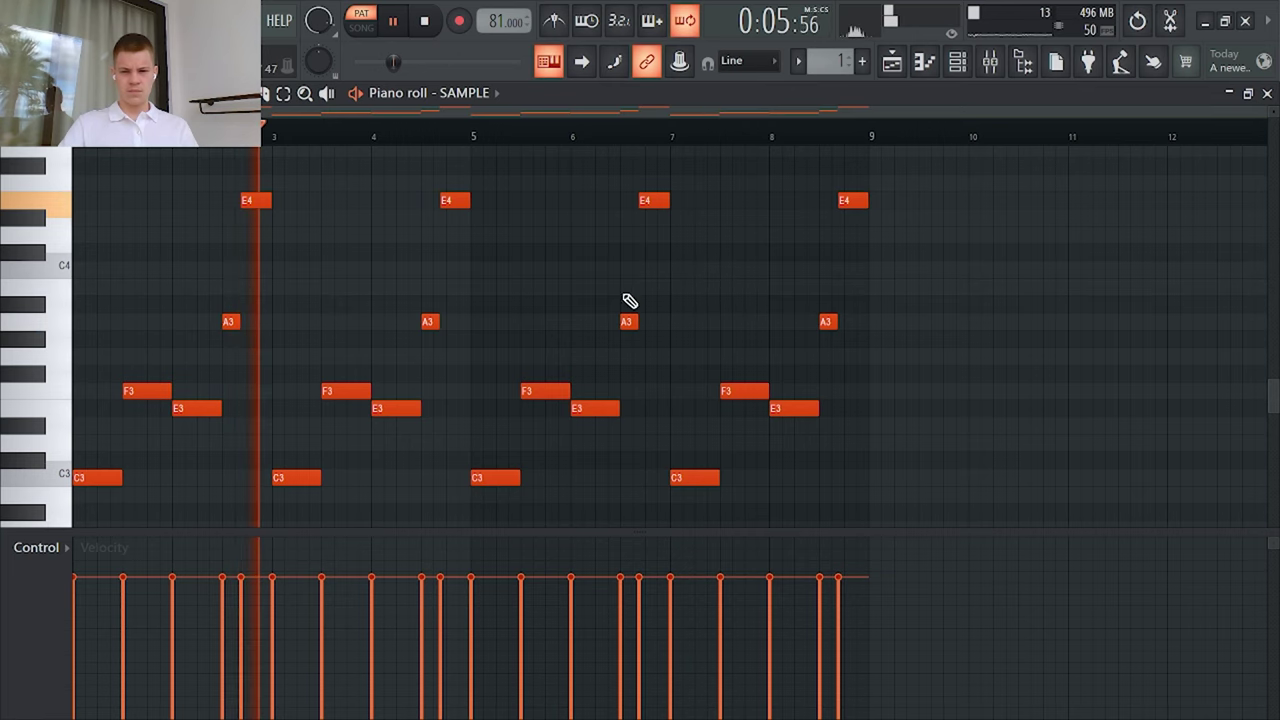
Step: Close the piano roll, show the channel rack, and create Pattern 2
click(1267, 93)
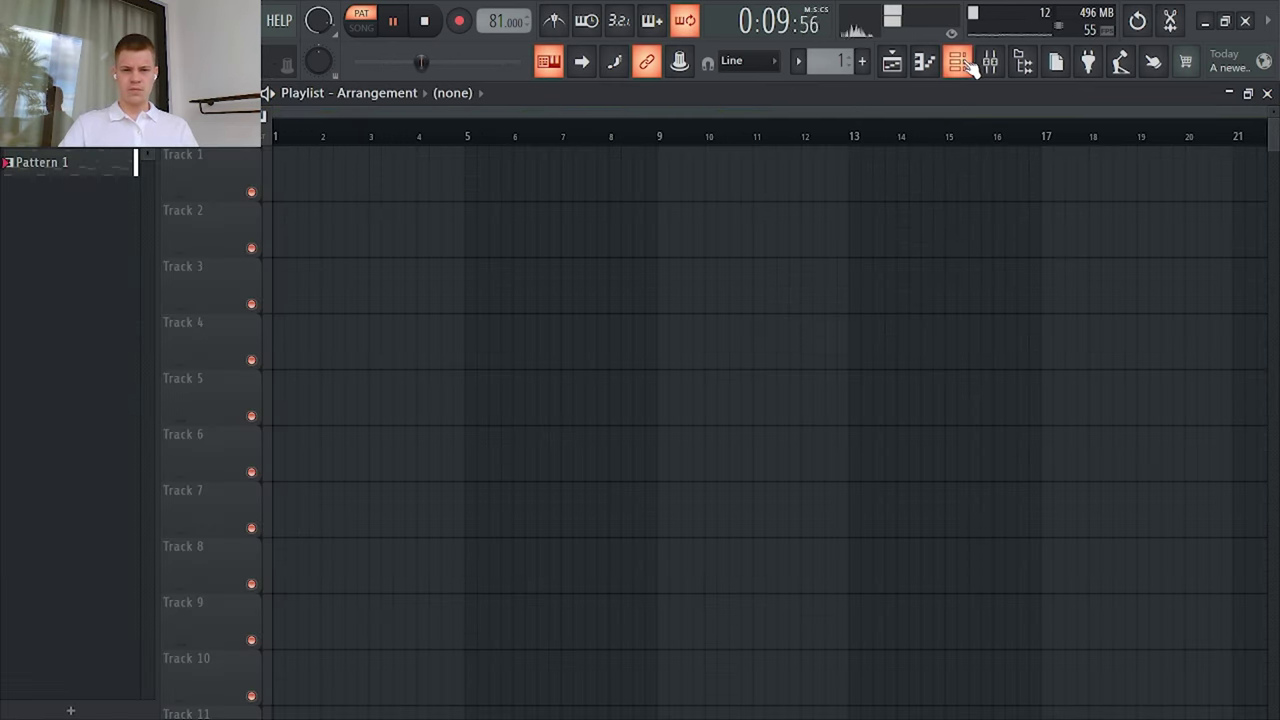
key(F6)
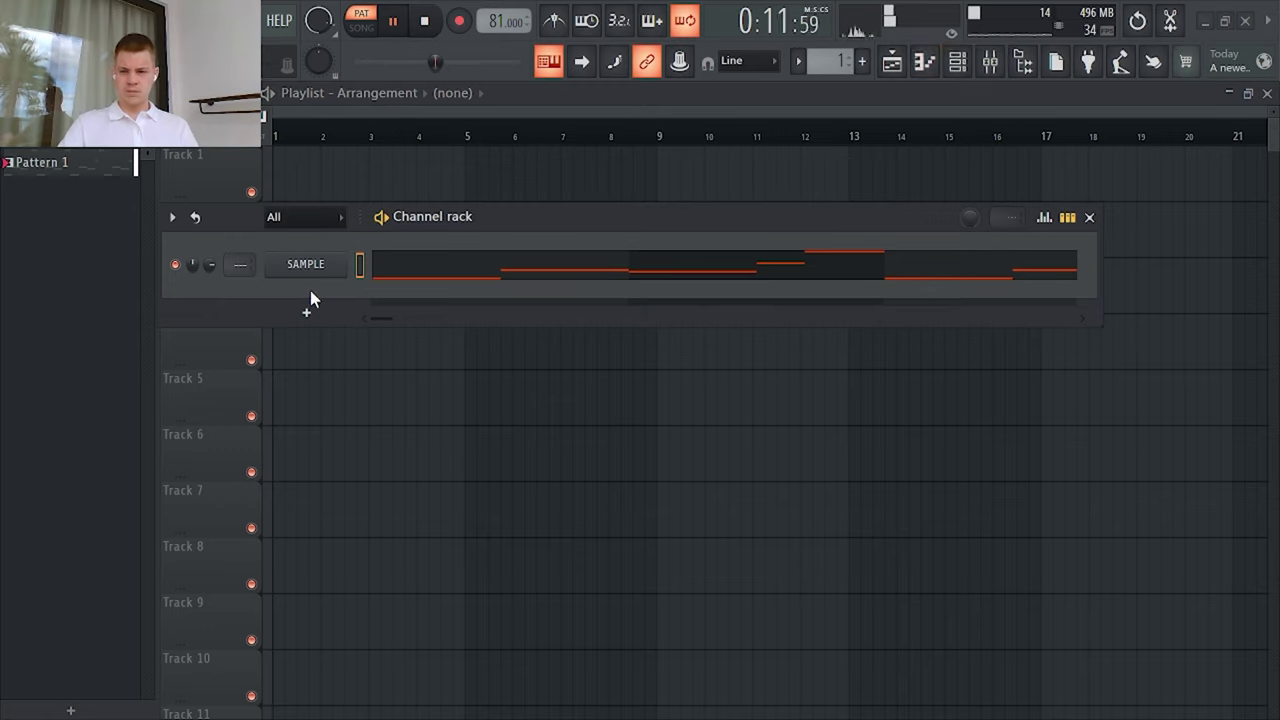
key(F4)
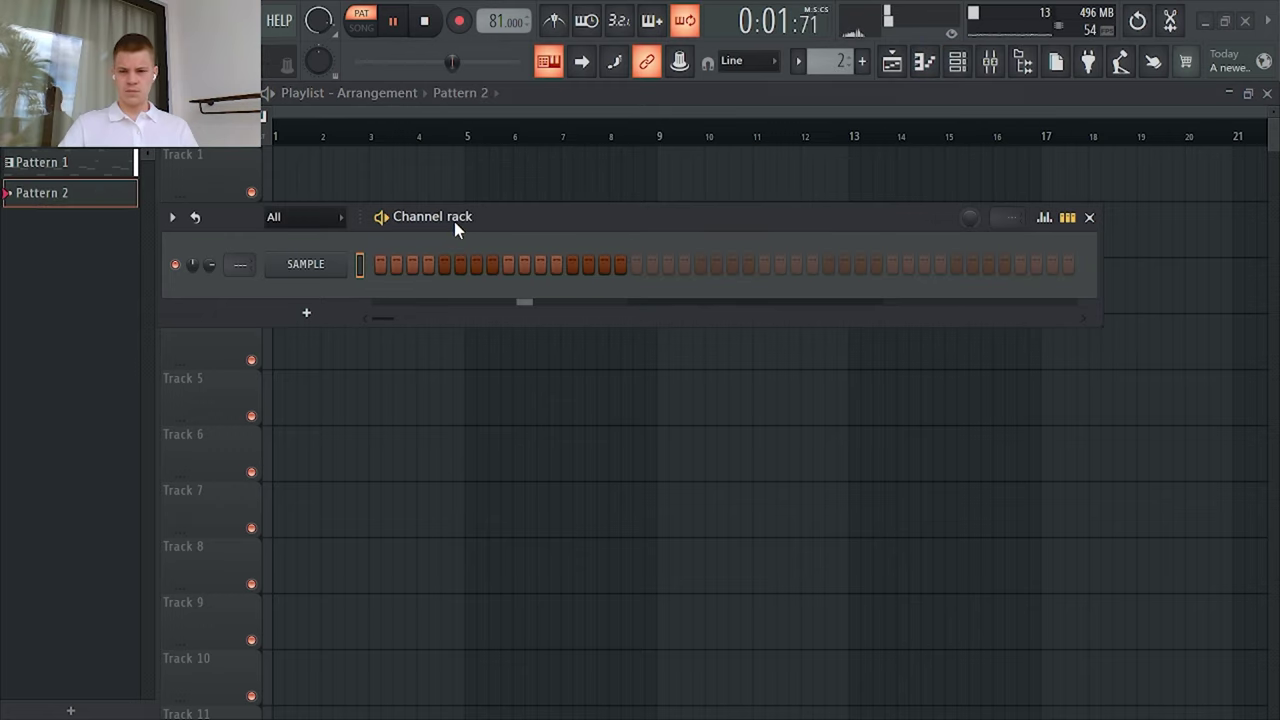
Step: Open the SAMPLE channel's empty piano roll for Pattern 2 and stop playback
drag(454, 221, 608, 216)
right_click(462, 262)
click(572, 262)
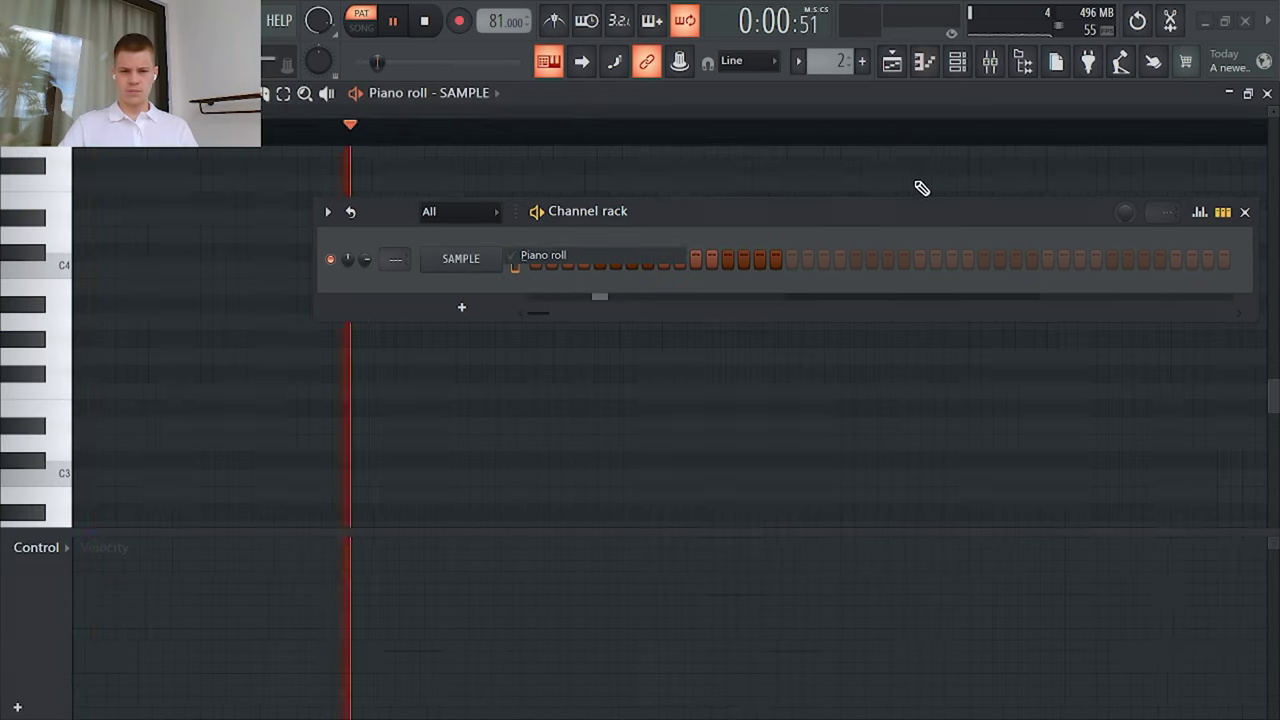
drag(1049, 200, 840, 231)
click(1044, 241)
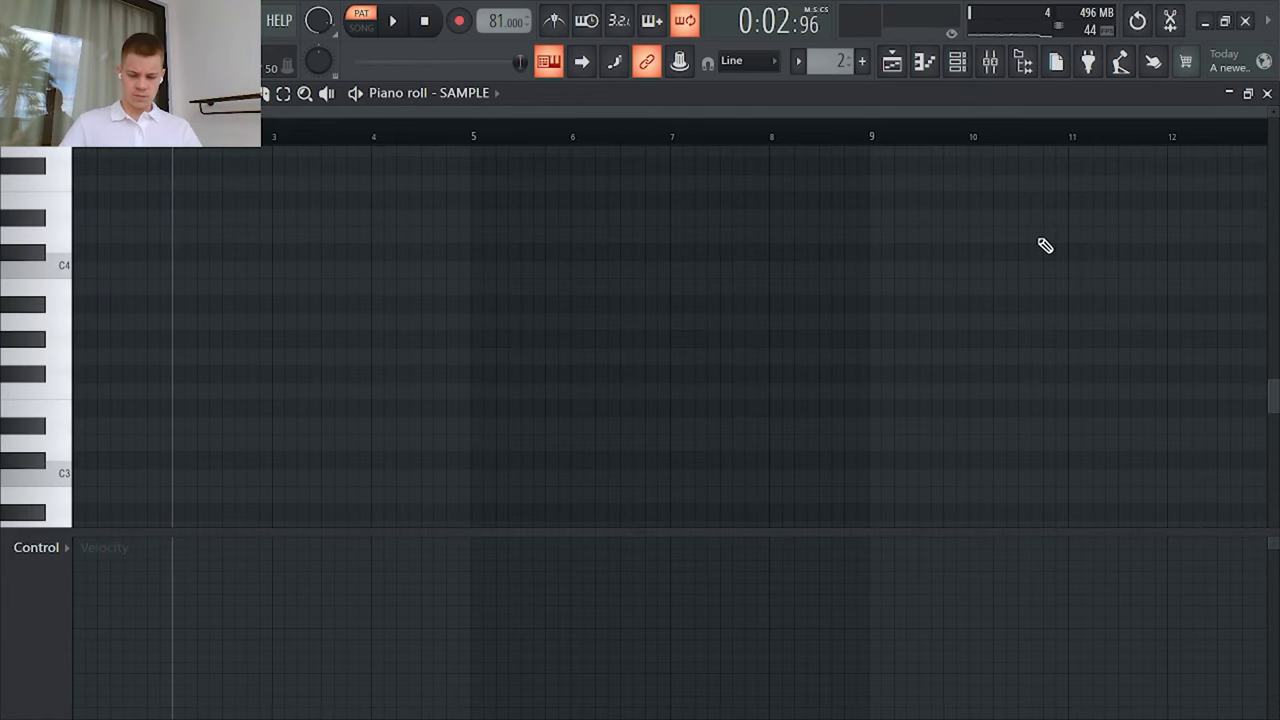
Step: Fill bar 1 with two half-bar notes, C3 at the start and F#3 at the midpoint, and play them
scroll(87, 326, up, 3)
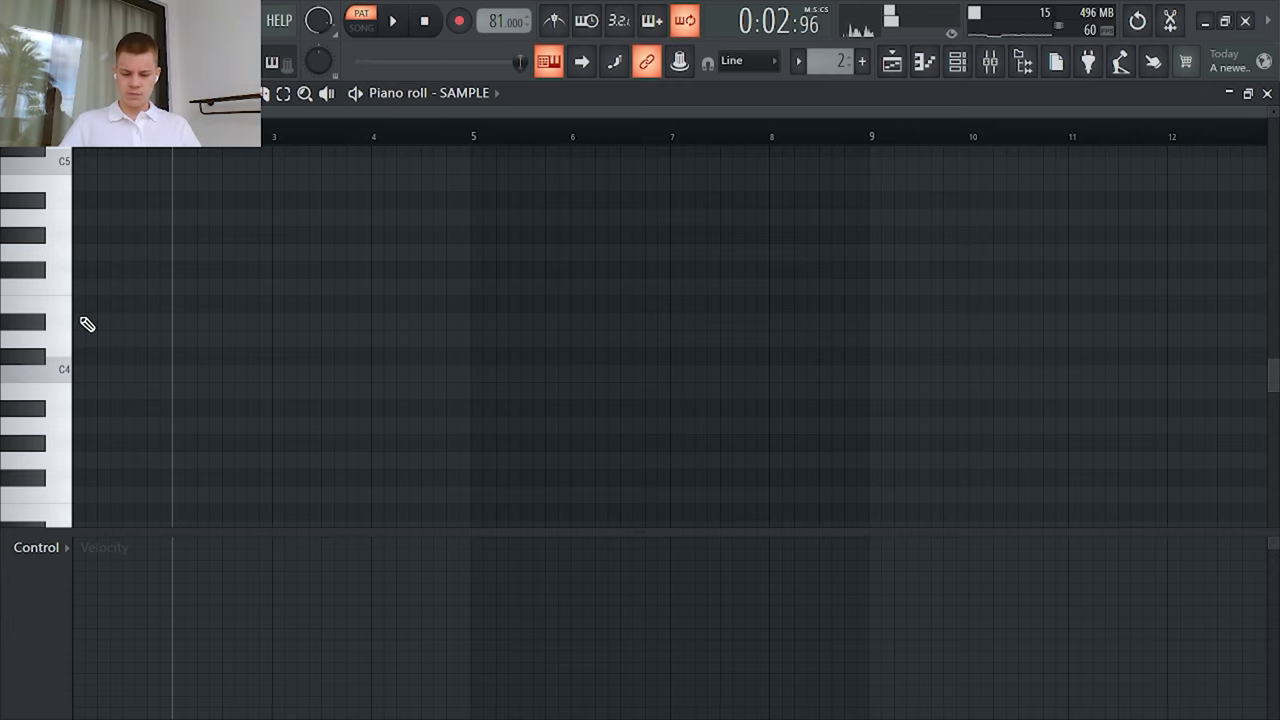
scroll(87, 326, down, 4)
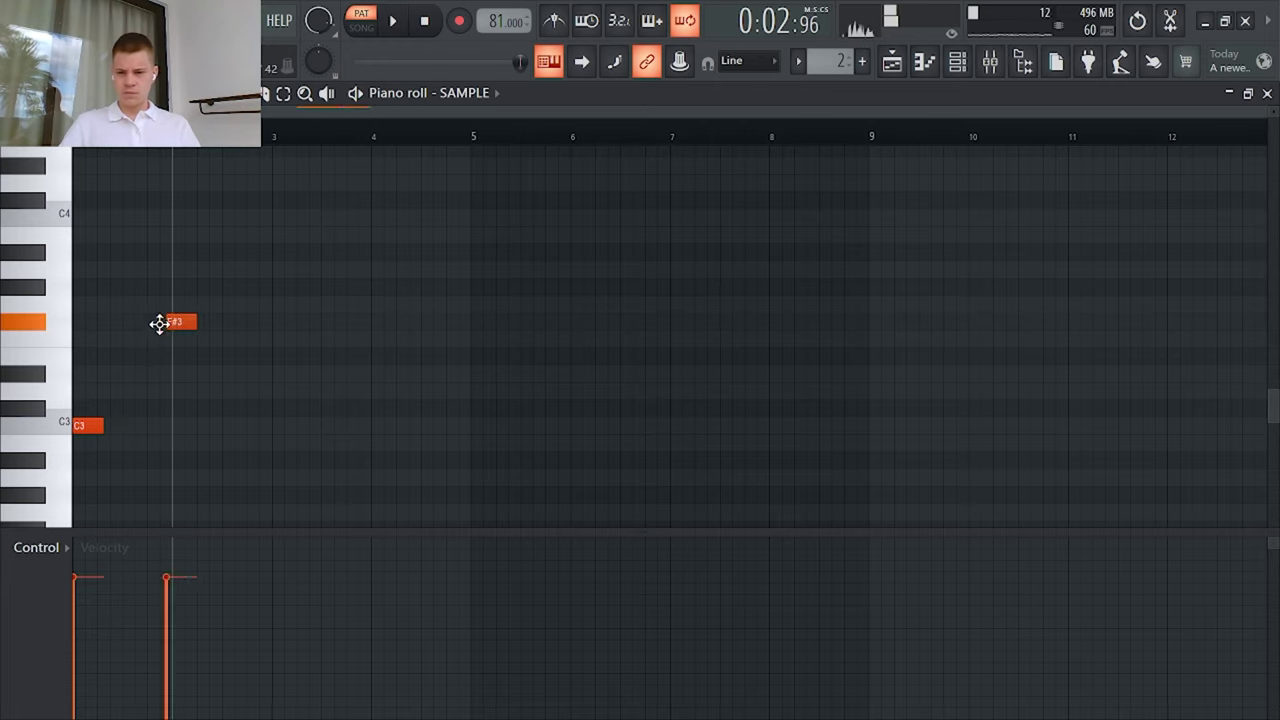
scroll(100, 328, up, 5)
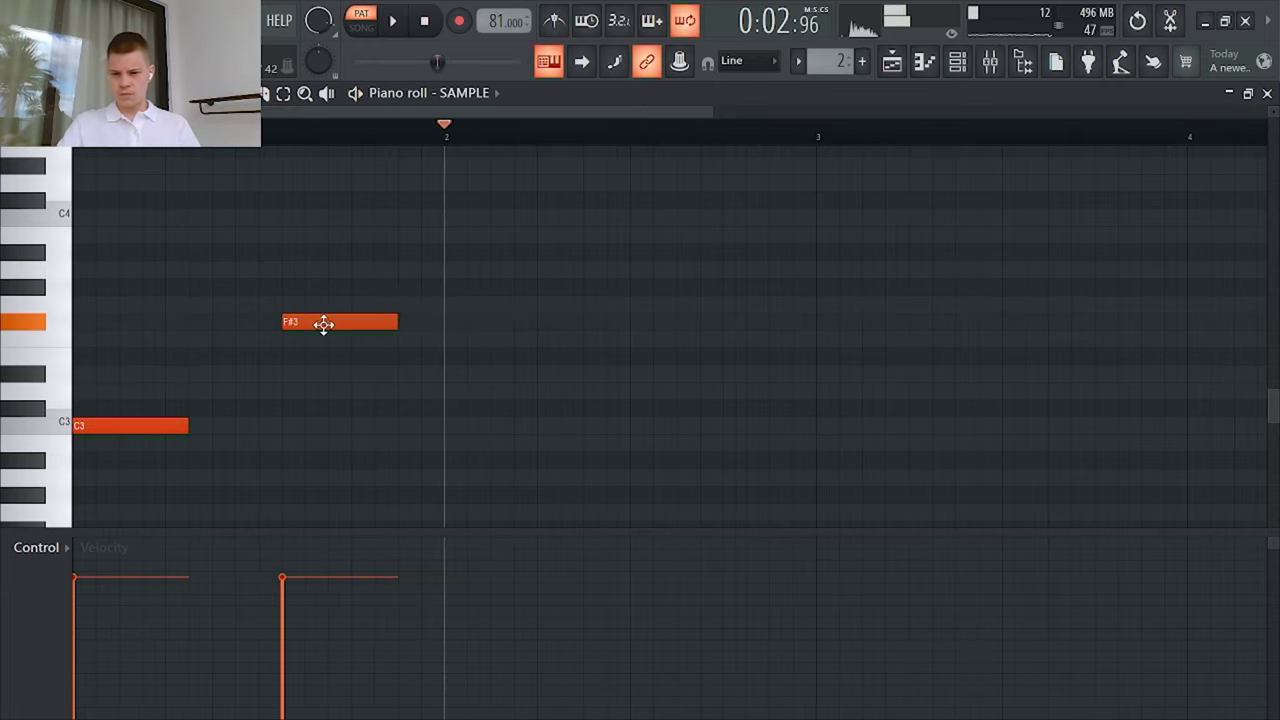
drag(323, 324, 311, 321)
key(space)
key(ctrl+l)
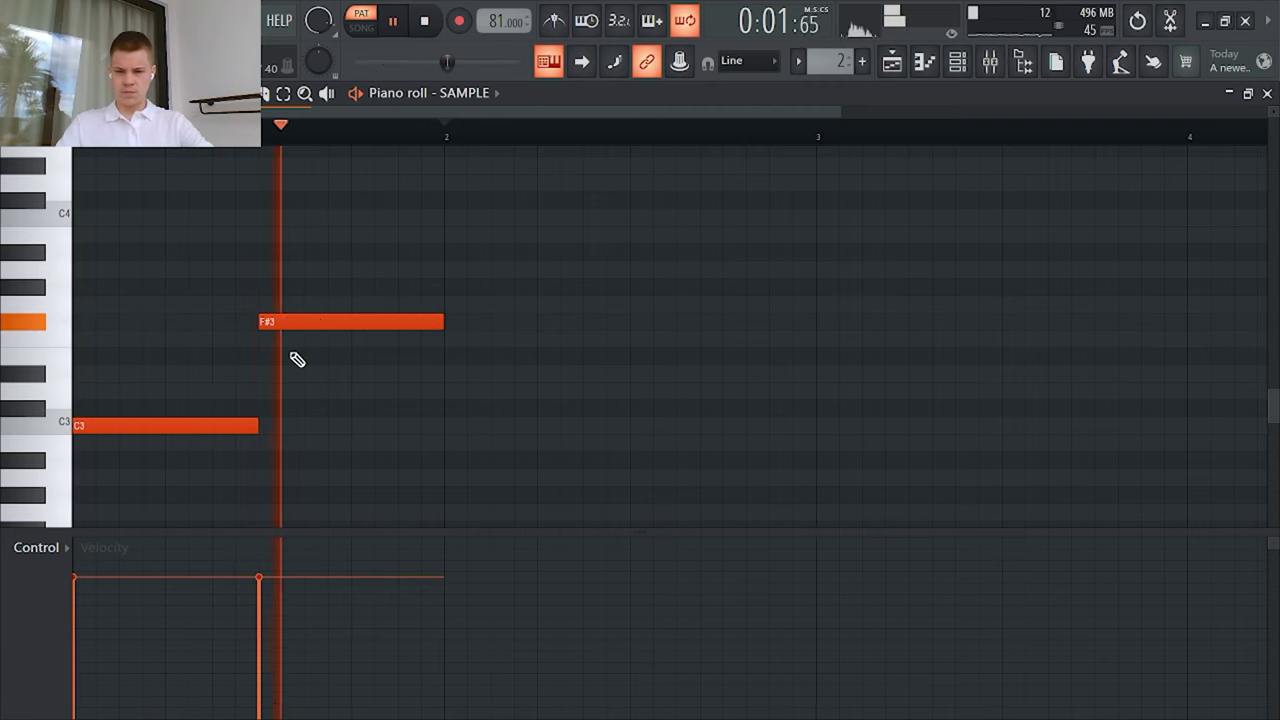
key(space)
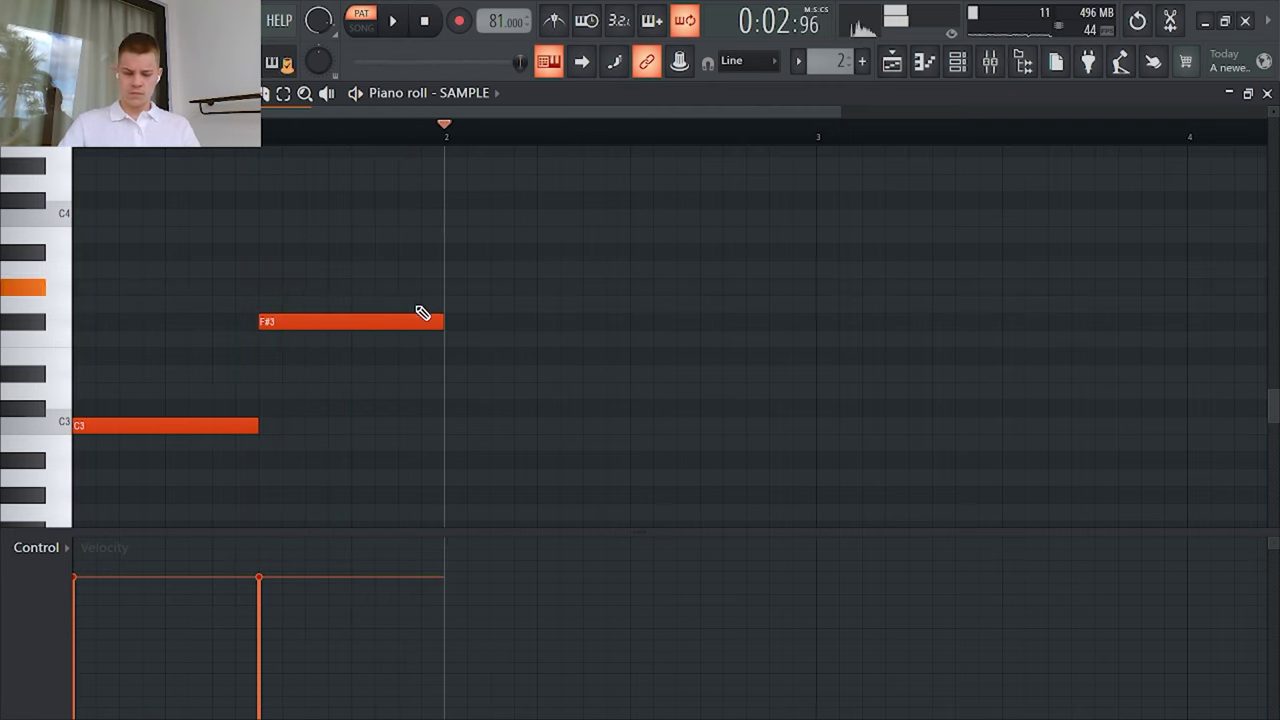
Step: Add a G#3 note spanning all of bar 2 and play from there
click(442, 289)
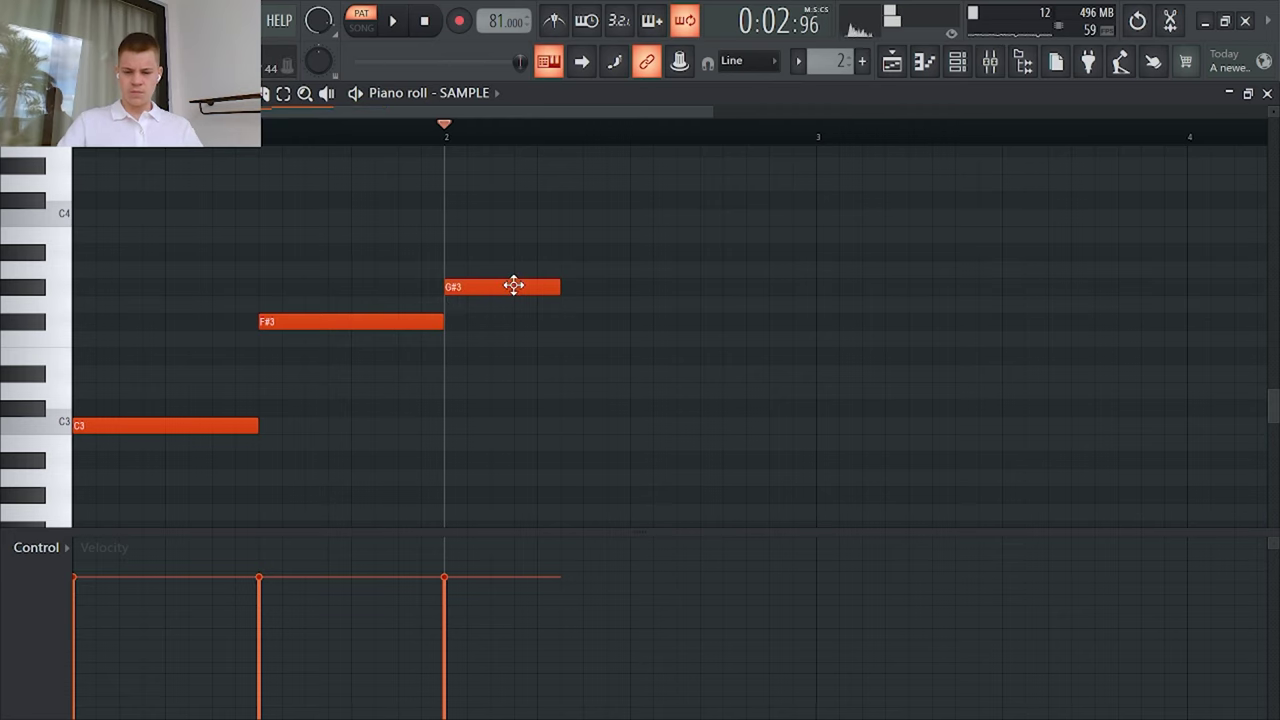
key(ctrl+l)
key(space)
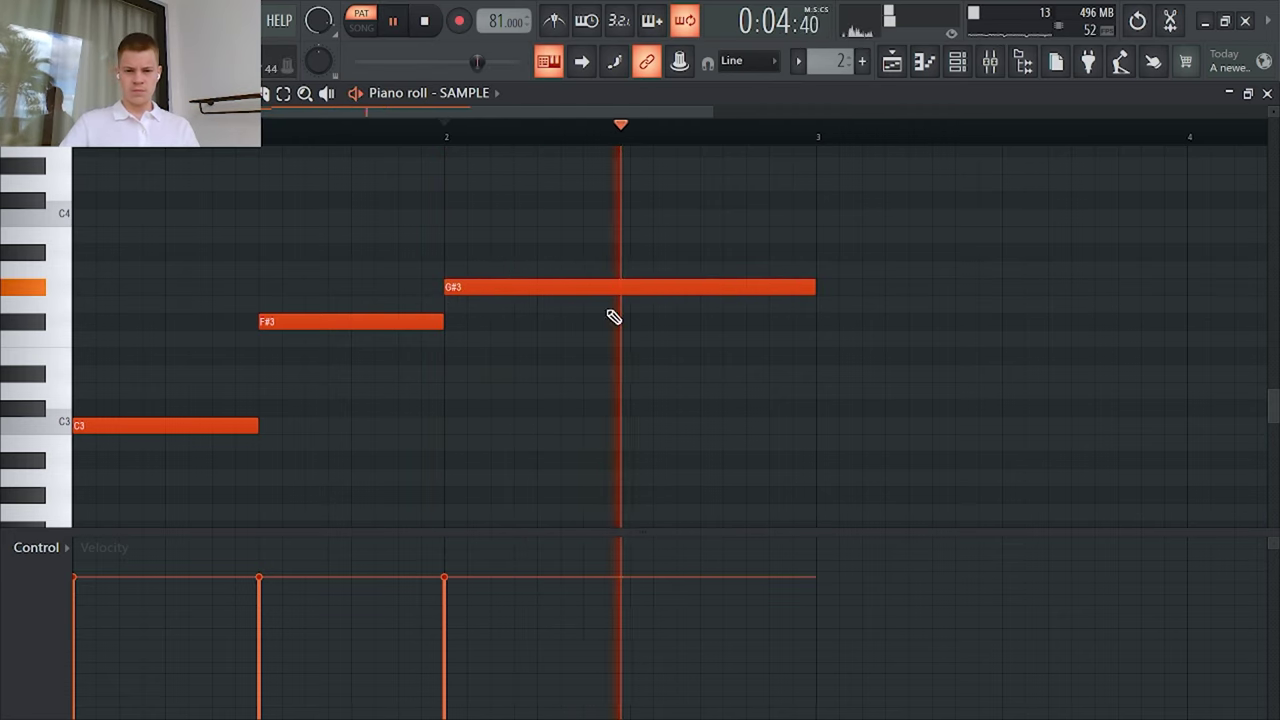
Step: Shorten the G#3 to half a bar, add a half-bar A3 after it, and replay bar 2
ctrl+scroll(643, 291, down, 2)
mouse_move(581, 288)
mouse_down()
mouse_move(420, 281)
mouse_move(458, 276)
mouse_up()
key(space)
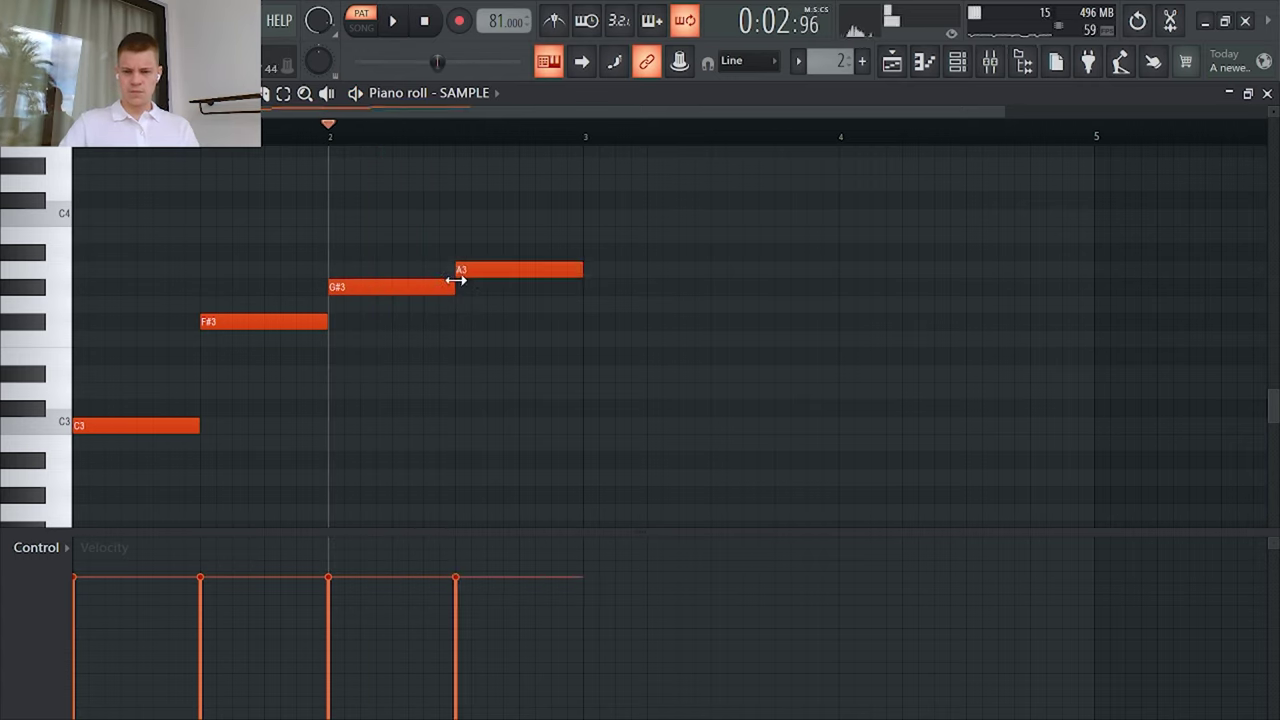
key(space)
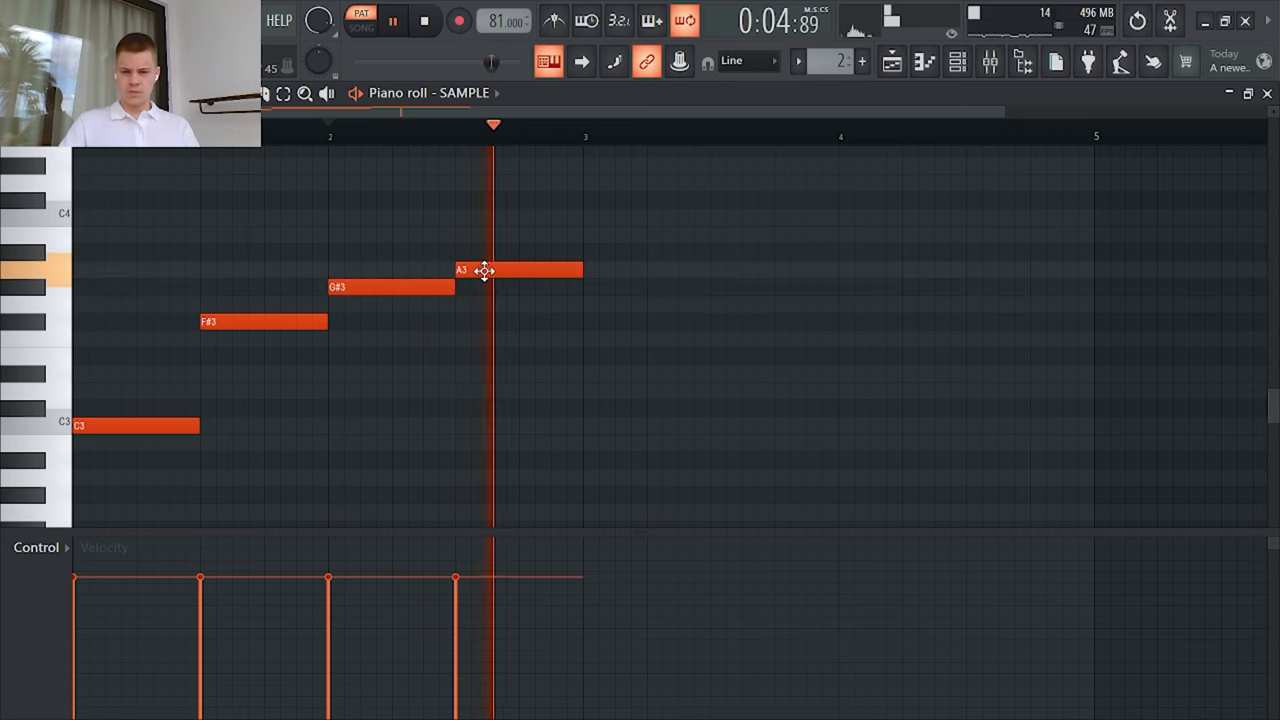
Step: Shorten the A3 to a quarter of a bar, add a quarter-bar A#3 after it, and replay bar 2
key(space)
drag(581, 271, 528, 282)
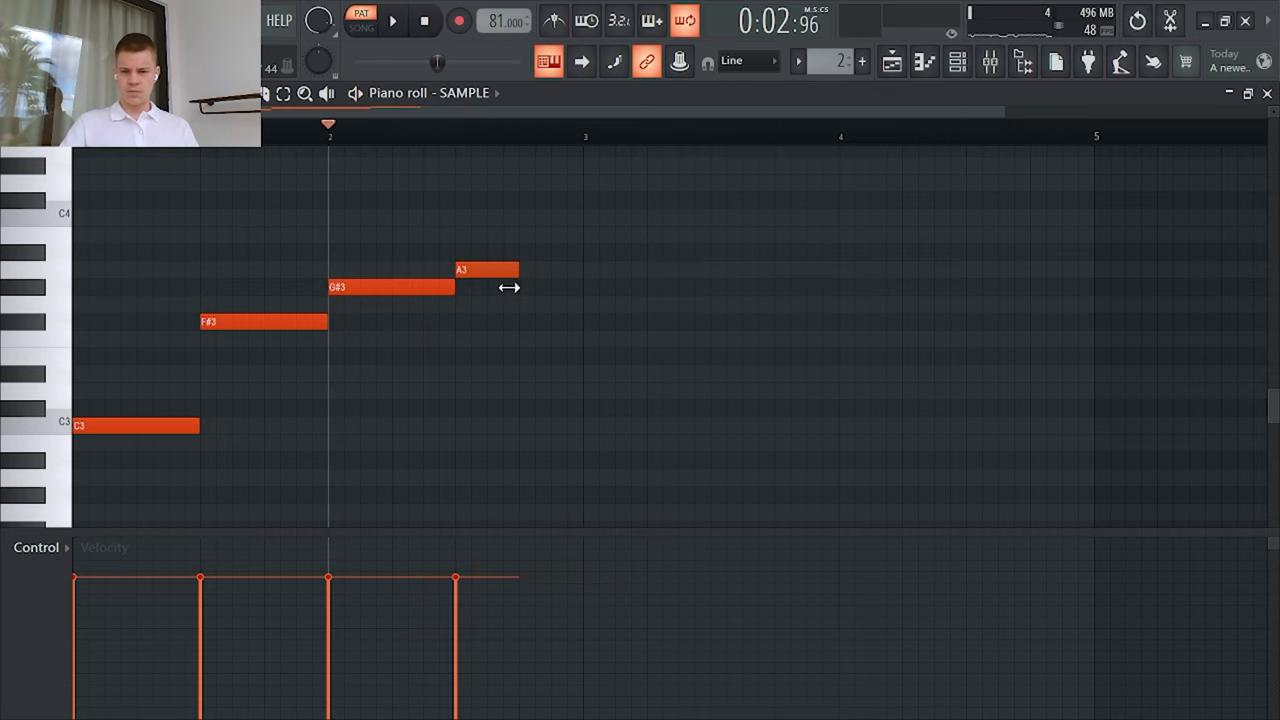
click(517, 255)
key(space)
scroll(610, 300, down, 1)
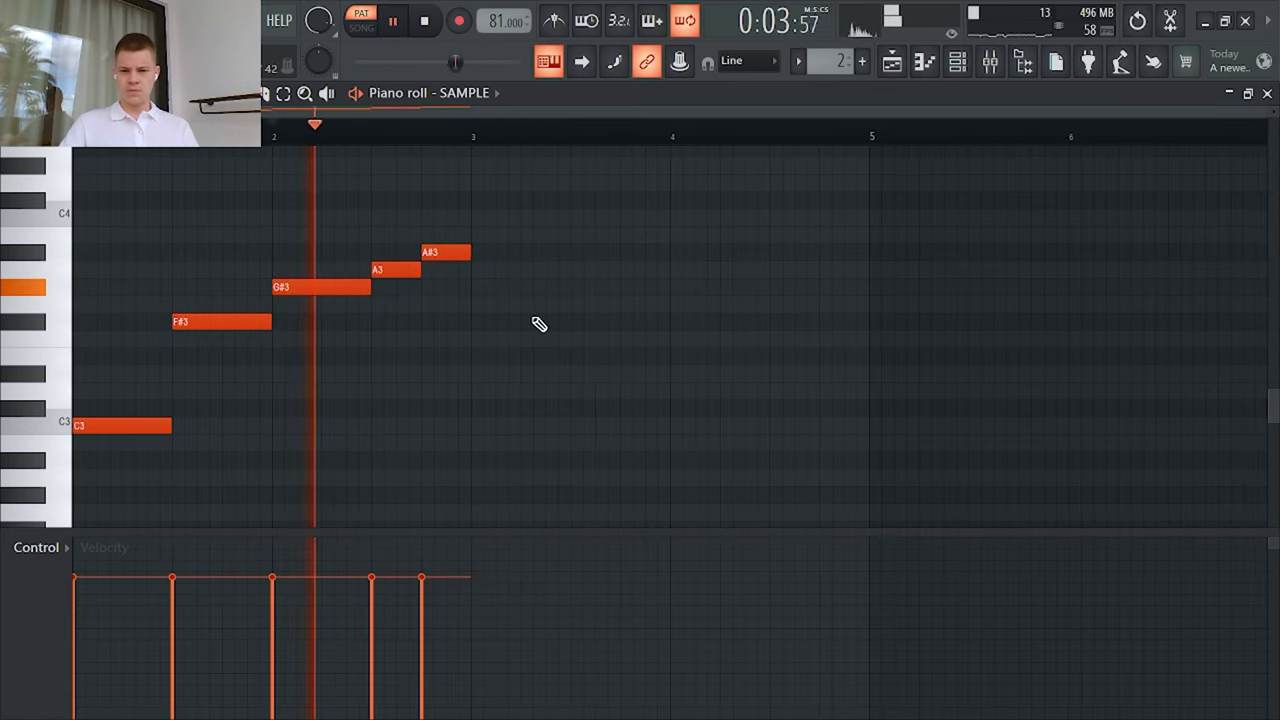
Step: Try starting the A#3 a sixteenth of a bar later, keeping the A3 before it starting halfway through bar 2
scroll(381, 266, up, 2)
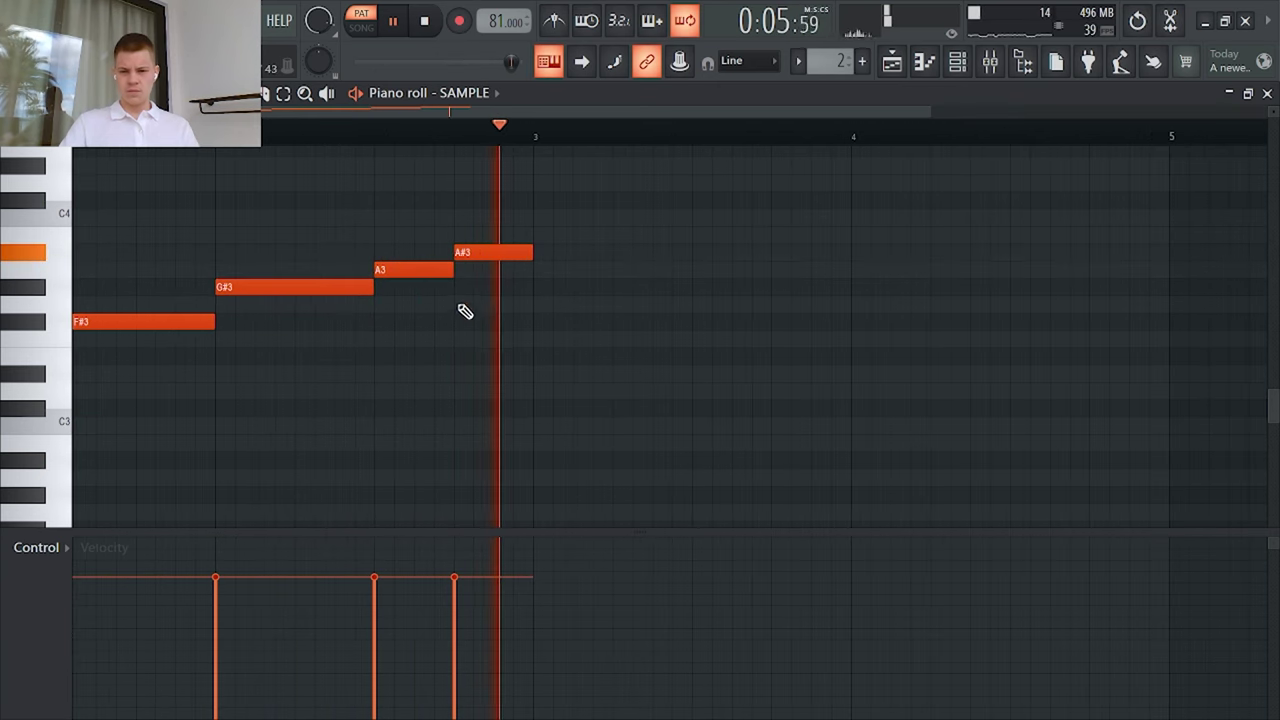
drag(512, 313, 434, 209)
mouse_move(457, 252)
mouse_down()
mouse_move(436, 254)
mouse_move(473, 255)
mouse_up()
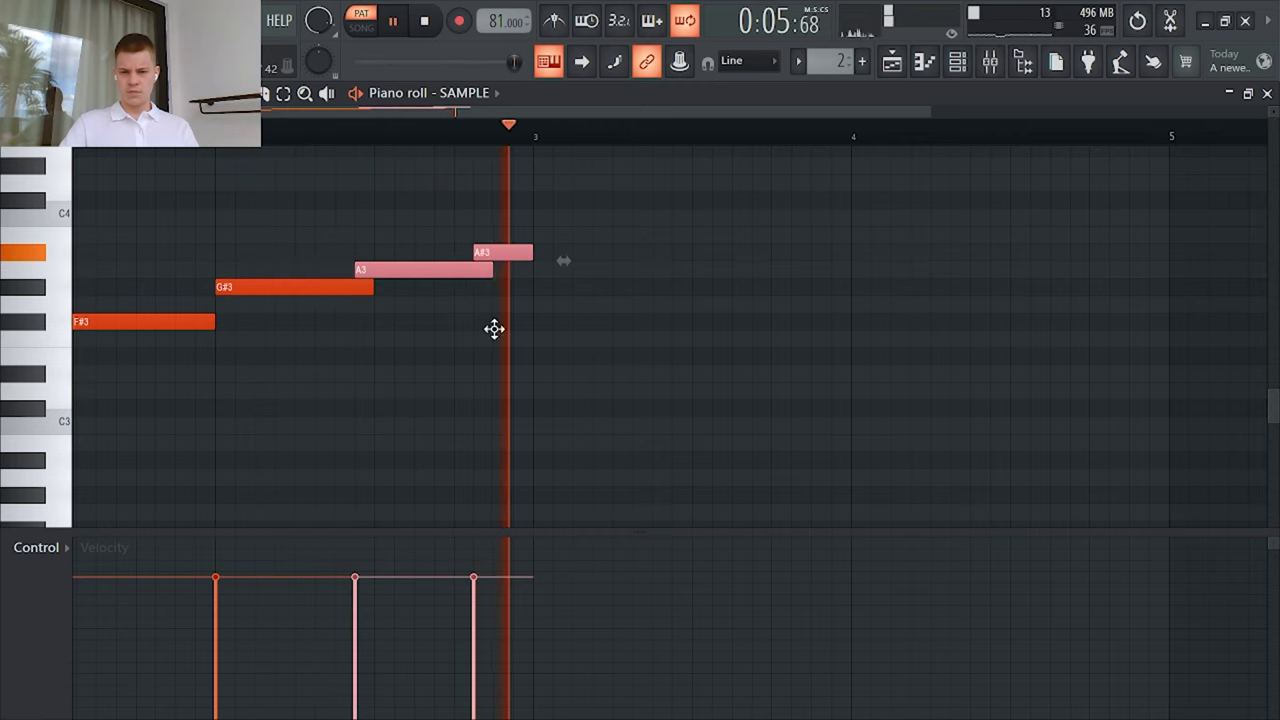
click(510, 266)
drag(360, 269, 379, 270)
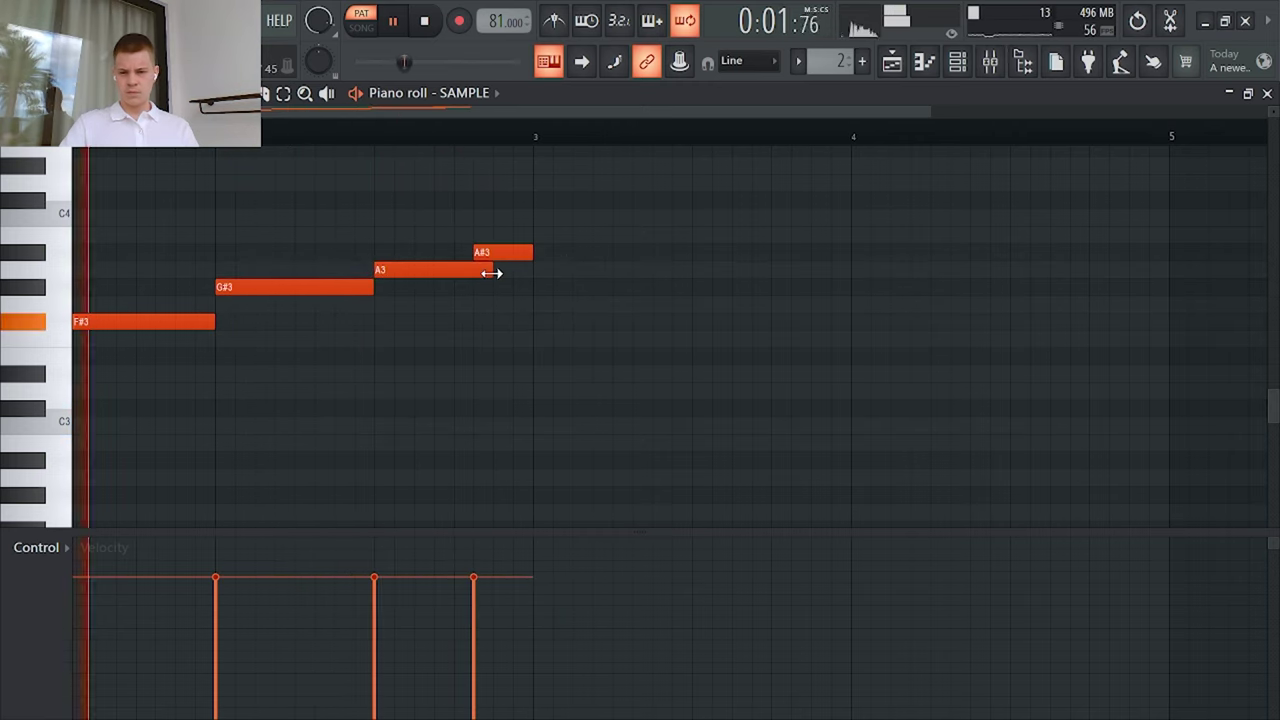
Step: Try a shorter A3 of three sixteenths of a bar with the A#3 starting right after it, and play the pattern
drag(464, 283, 434, 251)
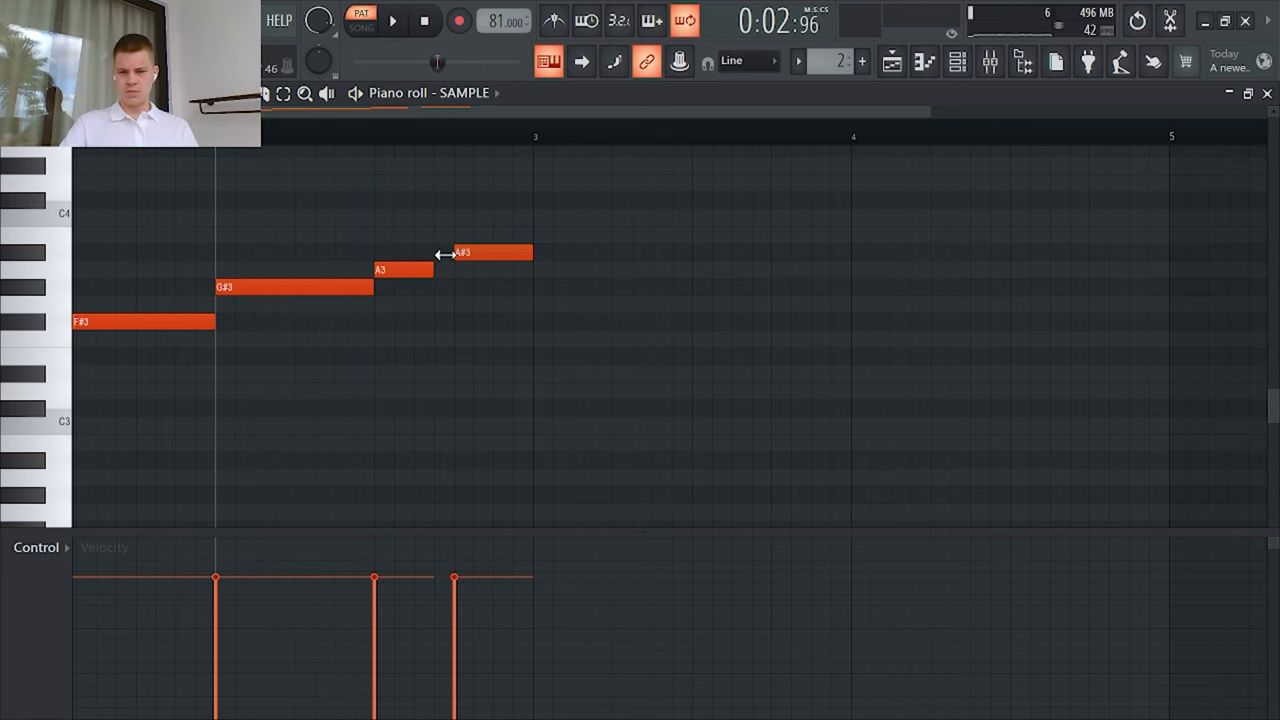
ctrl+scroll(448, 208, down, 2)
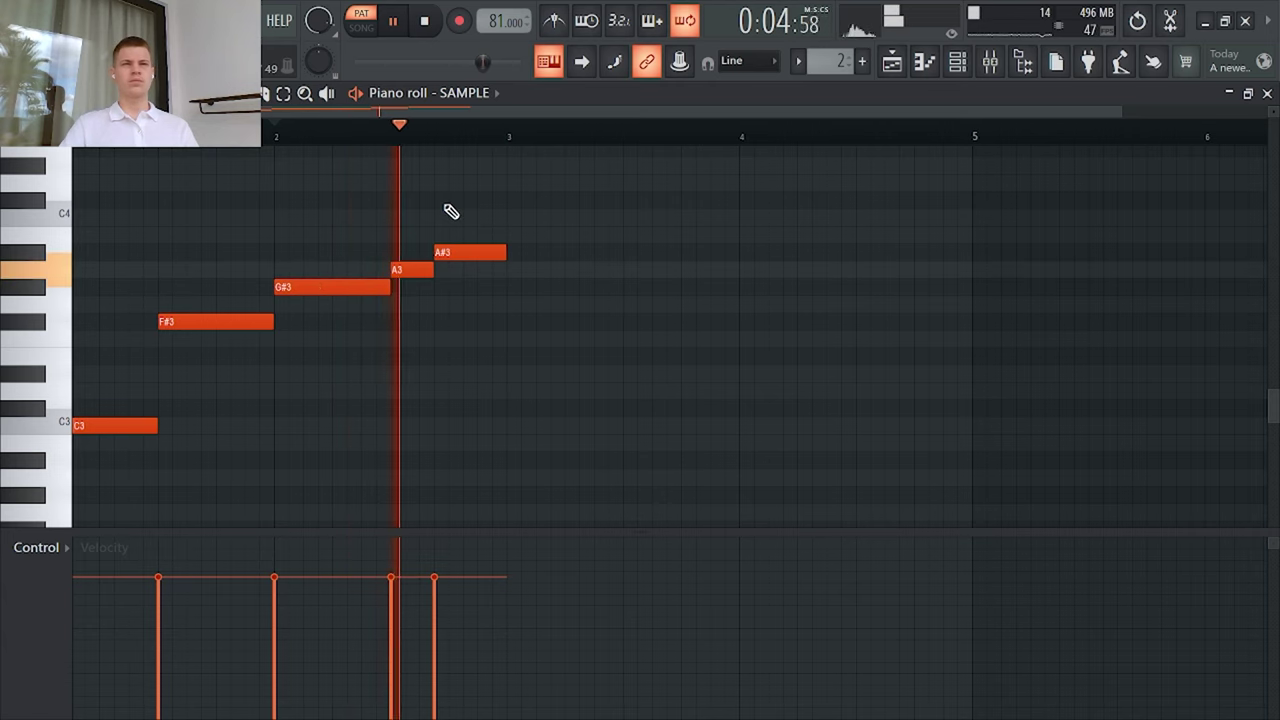
ctrl+scroll(480, 300, down, 2)
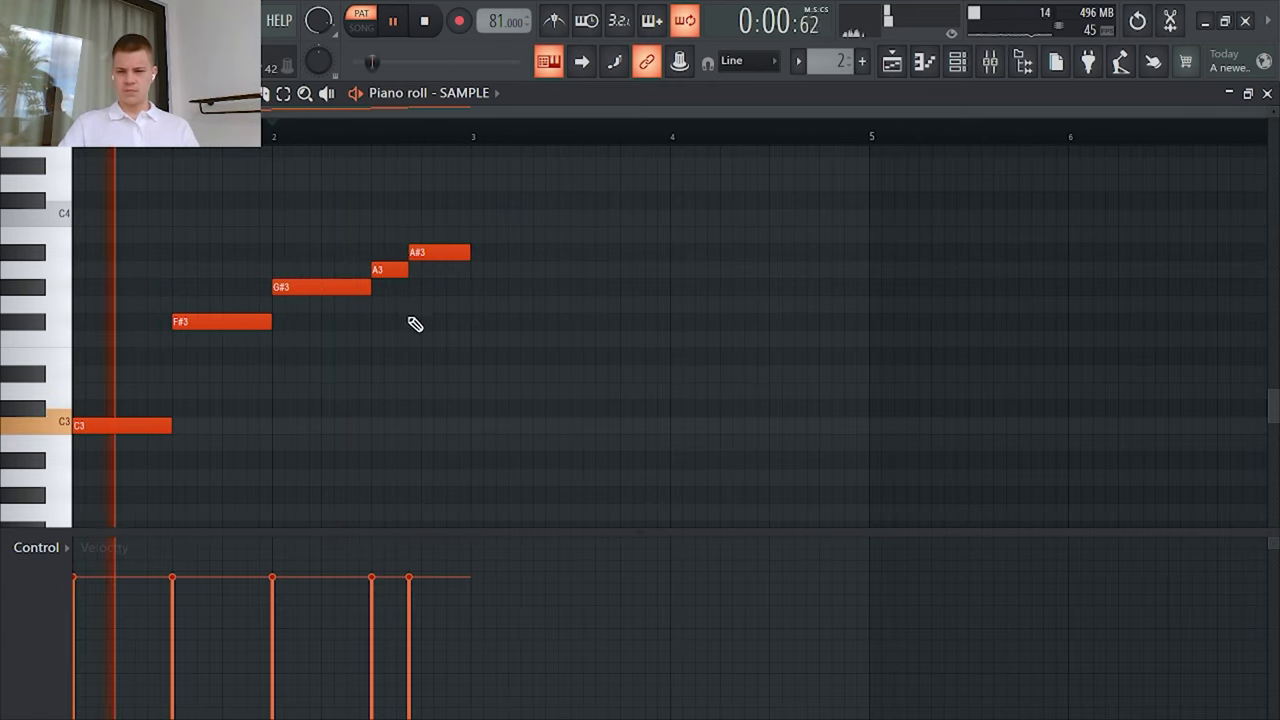
Step: Move the boundary between A3 and A#3 back so each lasts a quarter of a bar, and deselect them
ctrl+scroll(403, 297, up, 4)
ctrl+drag(446, 251, 390, 330)
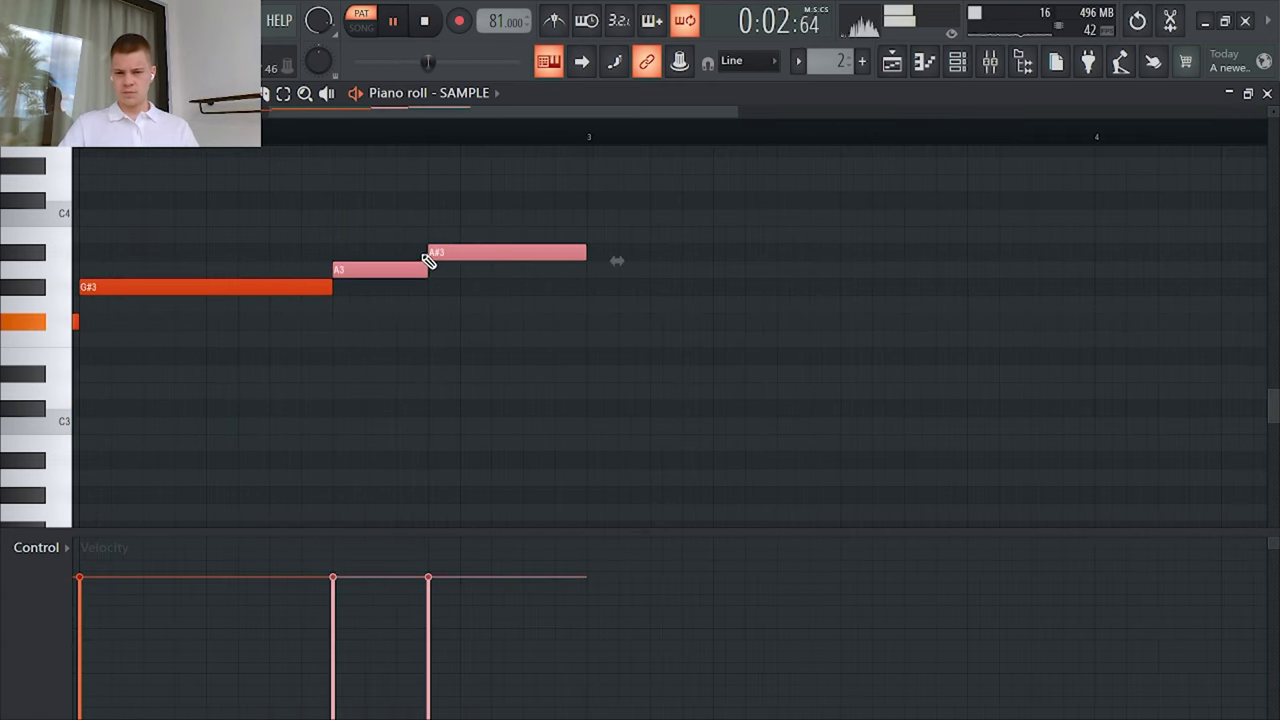
drag(432, 253, 449, 256)
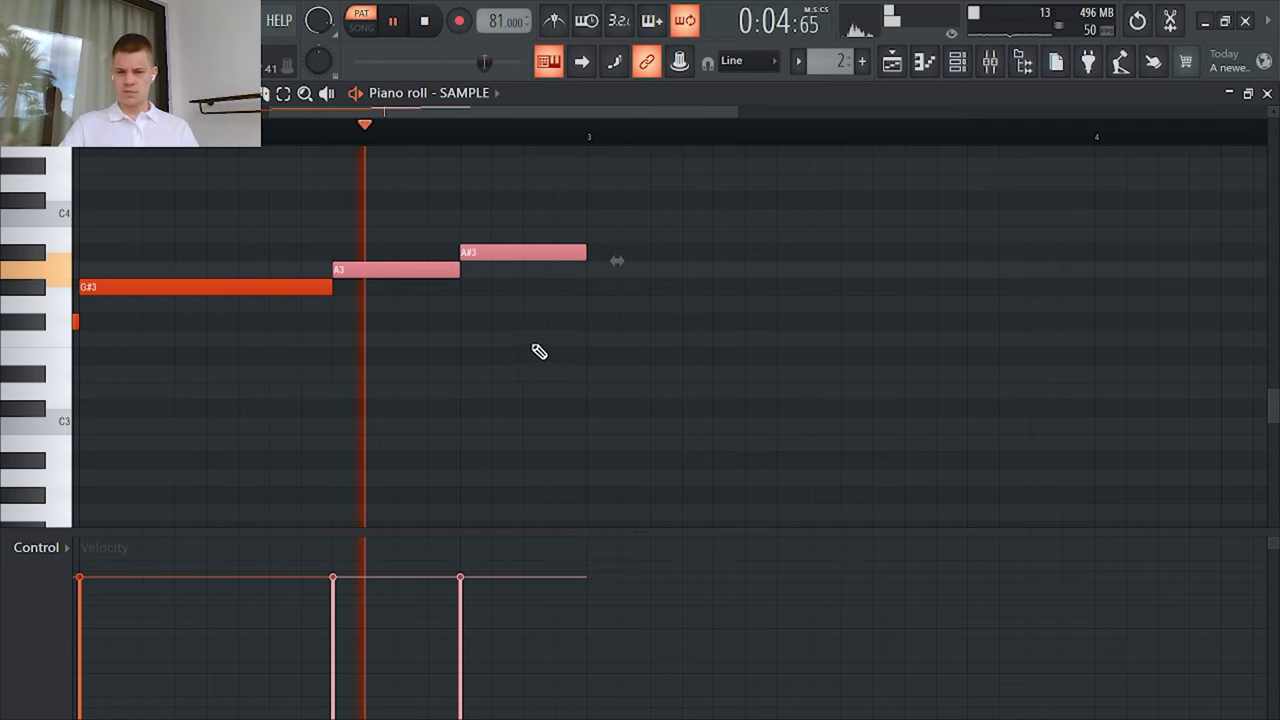
ctrl+scroll(570, 375, down, 4)
key(ctrl+d)
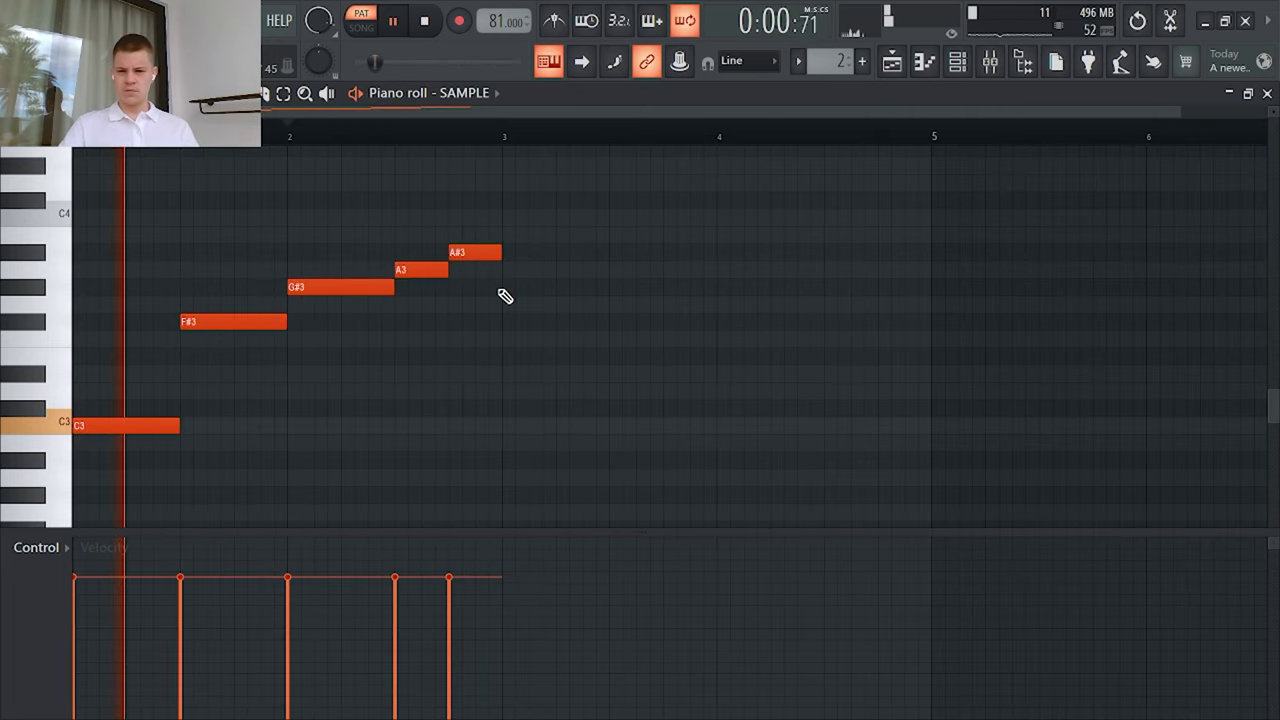
Step: Lower the F#3 note in bar 1 stepwise to E3, auditioning it at F3 on the way
ctrl+scroll(240, 334, up, 4)
mouse_move(265, 325)
mouse_down()
mouse_move(281, 362)
mouse_move(280, 333)
mouse_up()
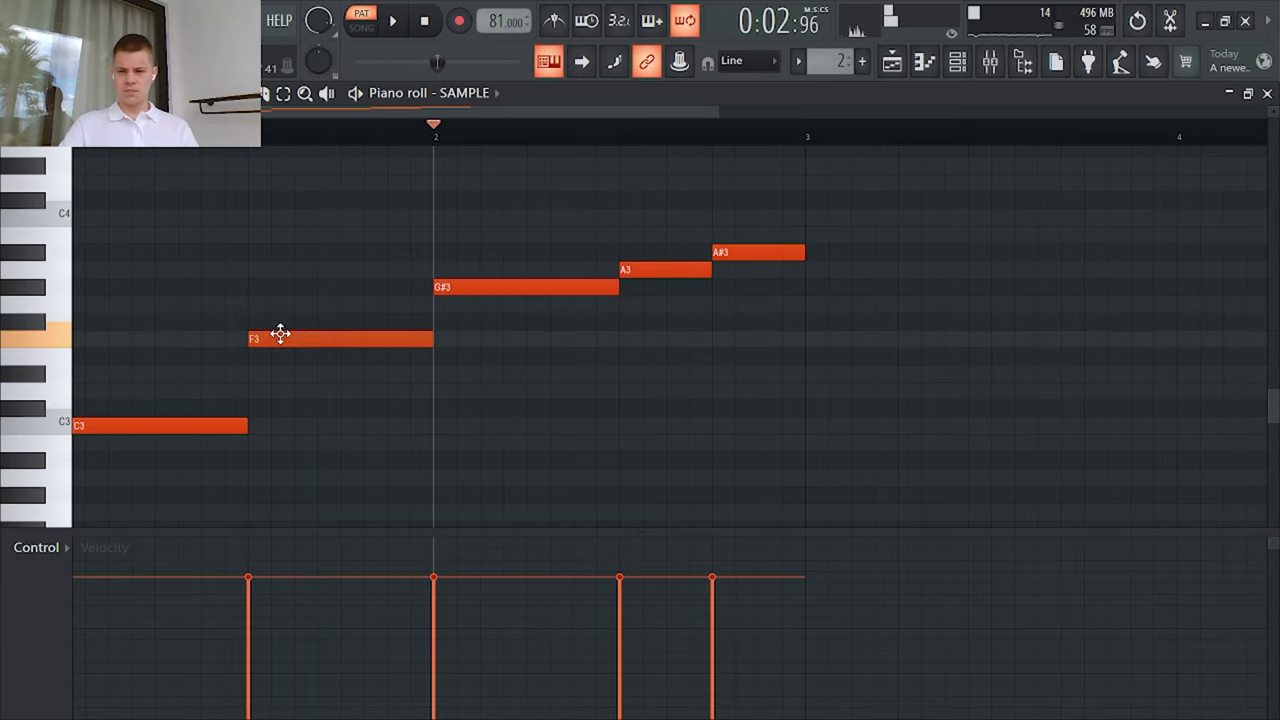
ctrl+scroll(457, 343, down, 2)
key(space)
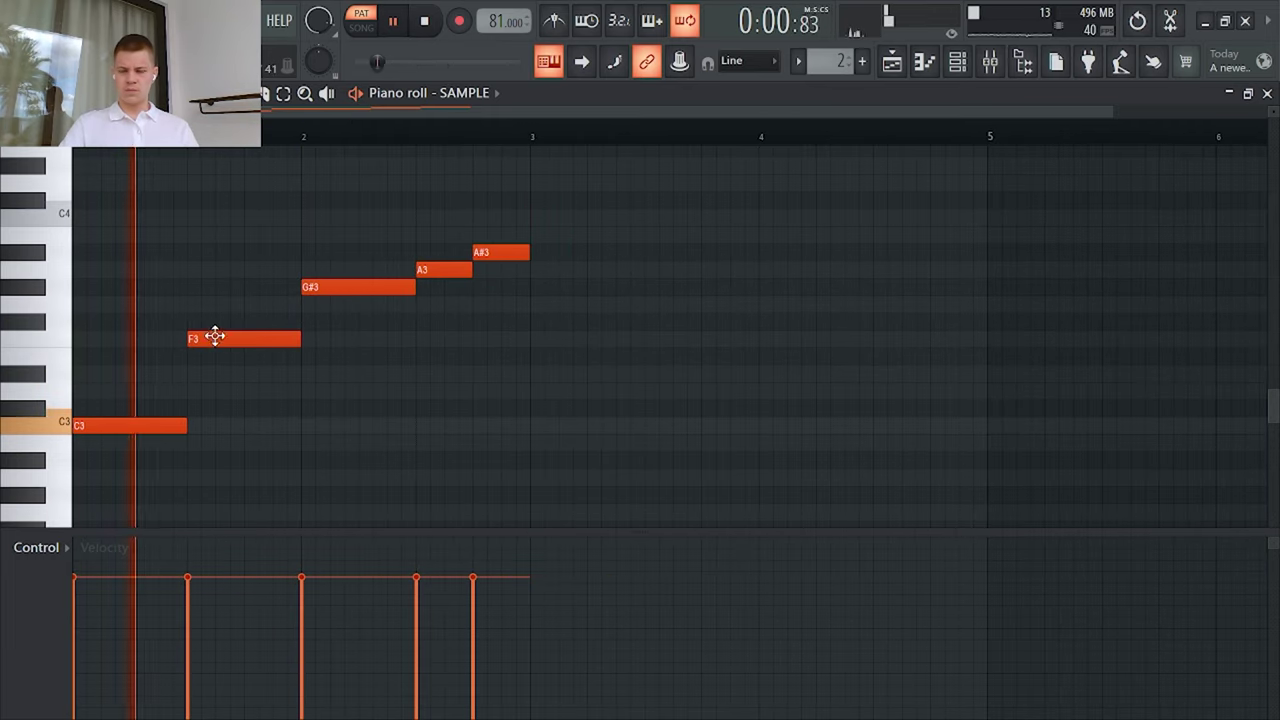
key(space)
mouse_move(243, 337)
mouse_down()
mouse_move(249, 377)
mouse_move(242, 348)
mouse_up()
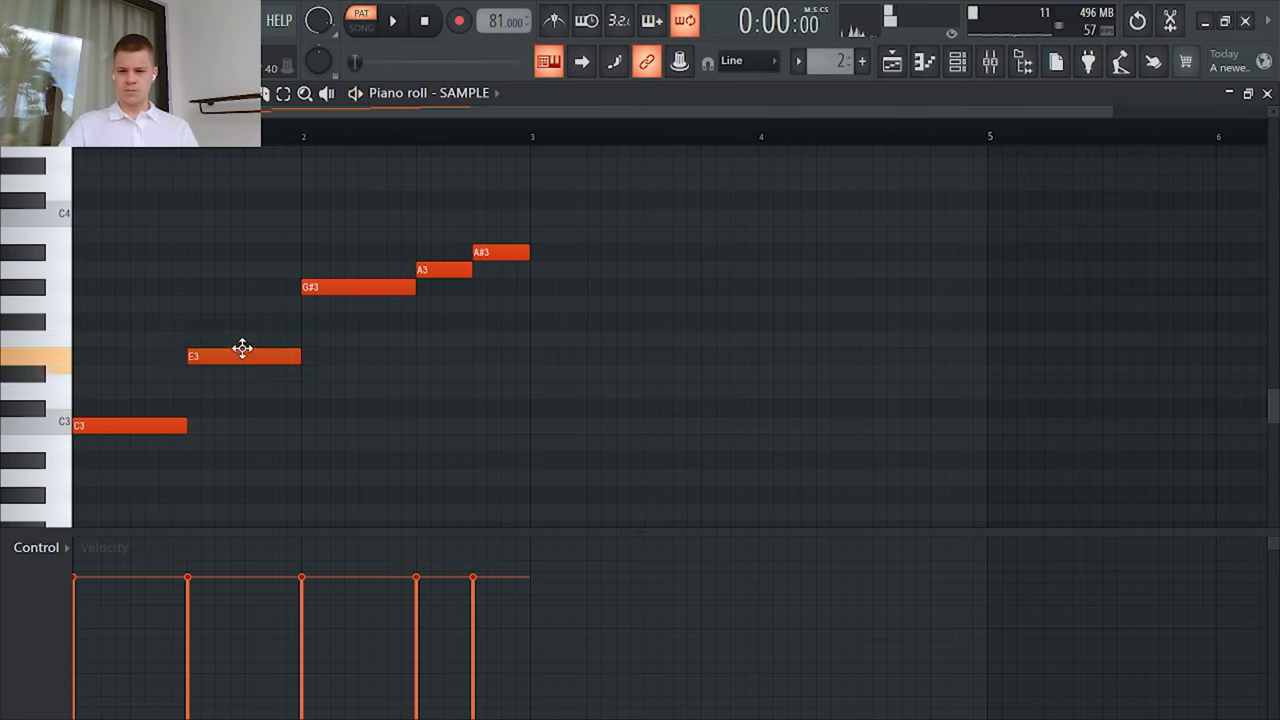
Step: Add a D#3 in the last quarter of bar 1 and shorten the E3 so both notes last a quarter bar
click(230, 393)
mouse_move(253, 391)
mouse_down()
mouse_move(243, 354)
mouse_move(254, 387)
mouse_up()
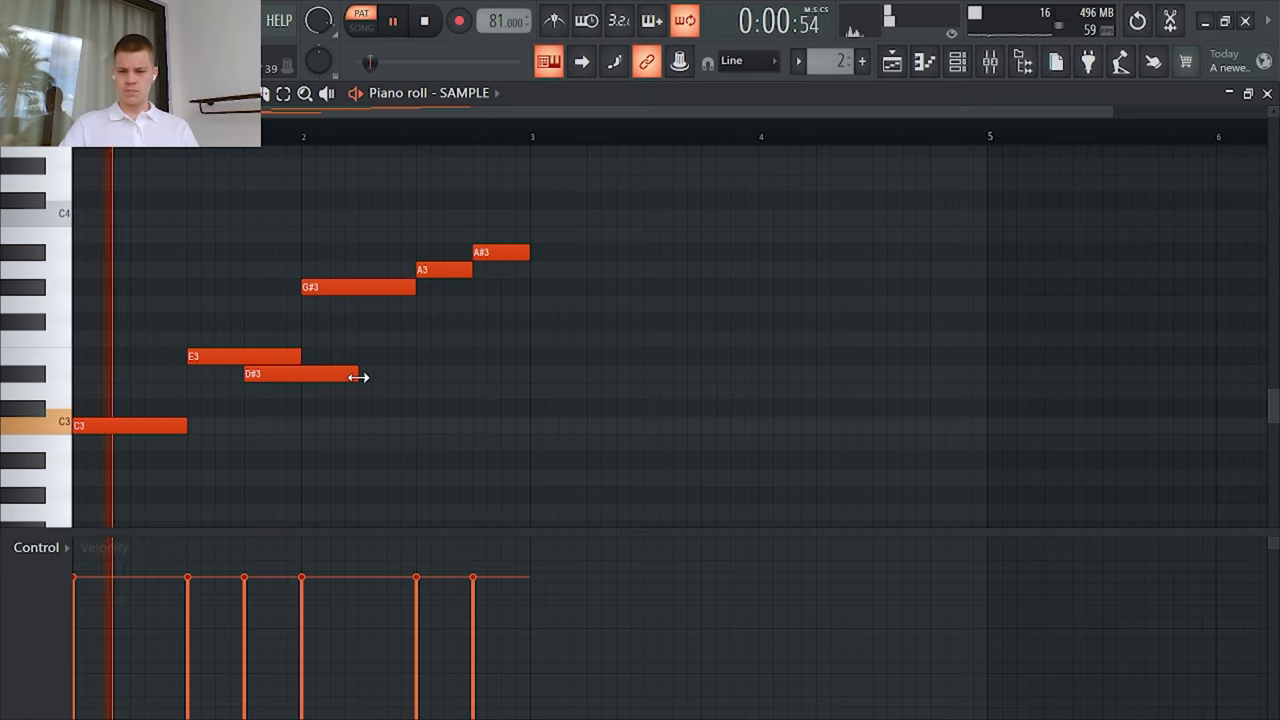
key(ctrl+l)
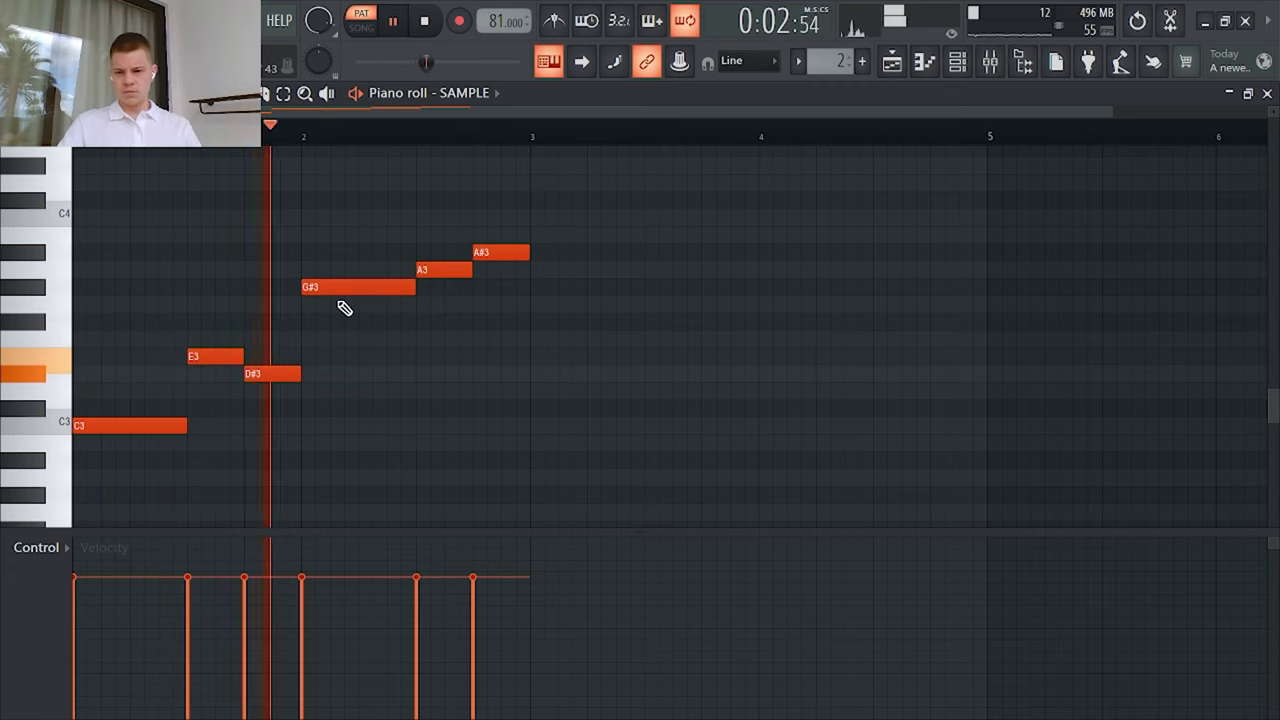
Step: Start the G#3 a quarter bar into bar 2 and extend the D#3 to meet it
drag(298, 287, 358, 288)
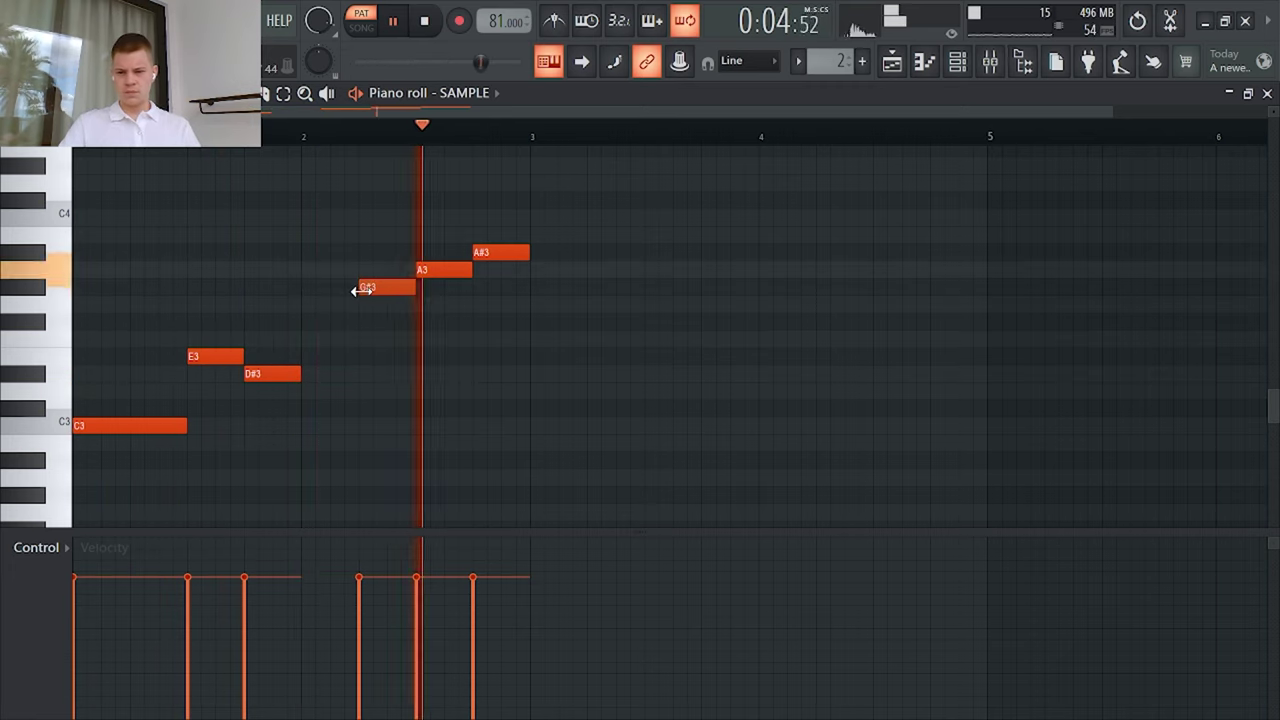
key(ctrl+l)
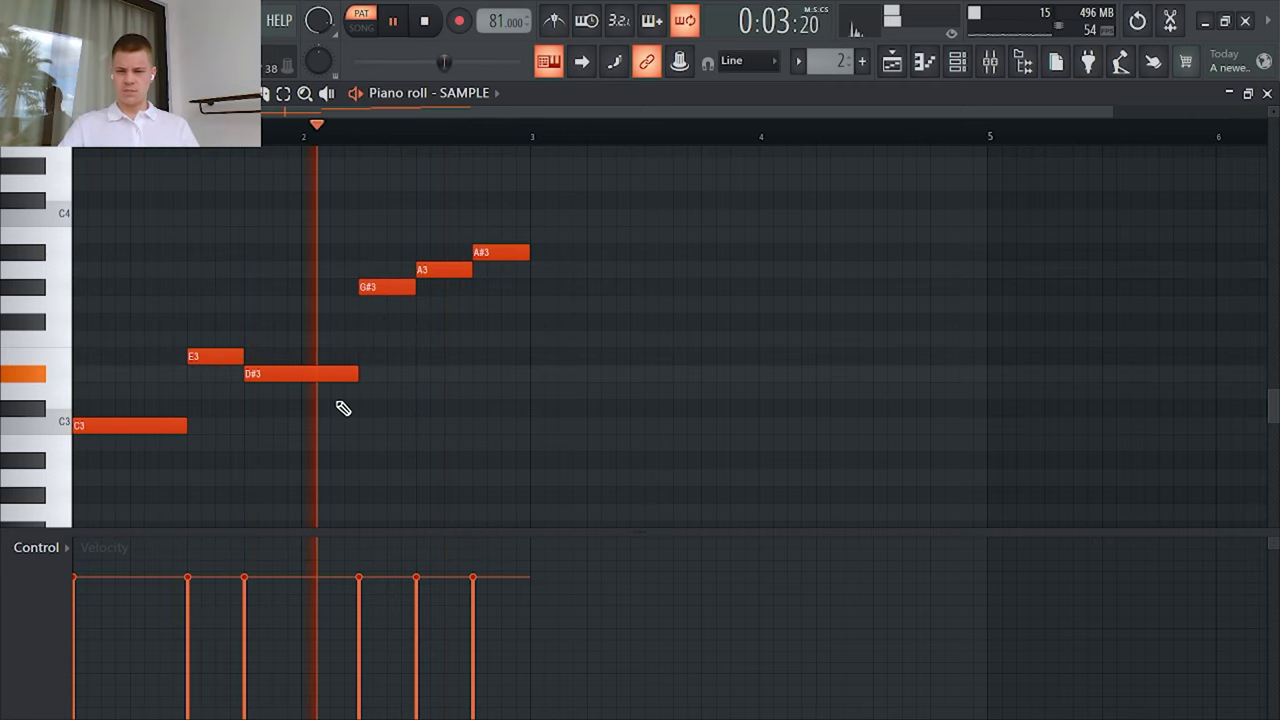
Step: Try other placements for the D#3 note spanning bars 1 and 2, put it back, and replay the pattern
key(space)
drag(306, 375, 310, 451)
drag(295, 391, 306, 371)
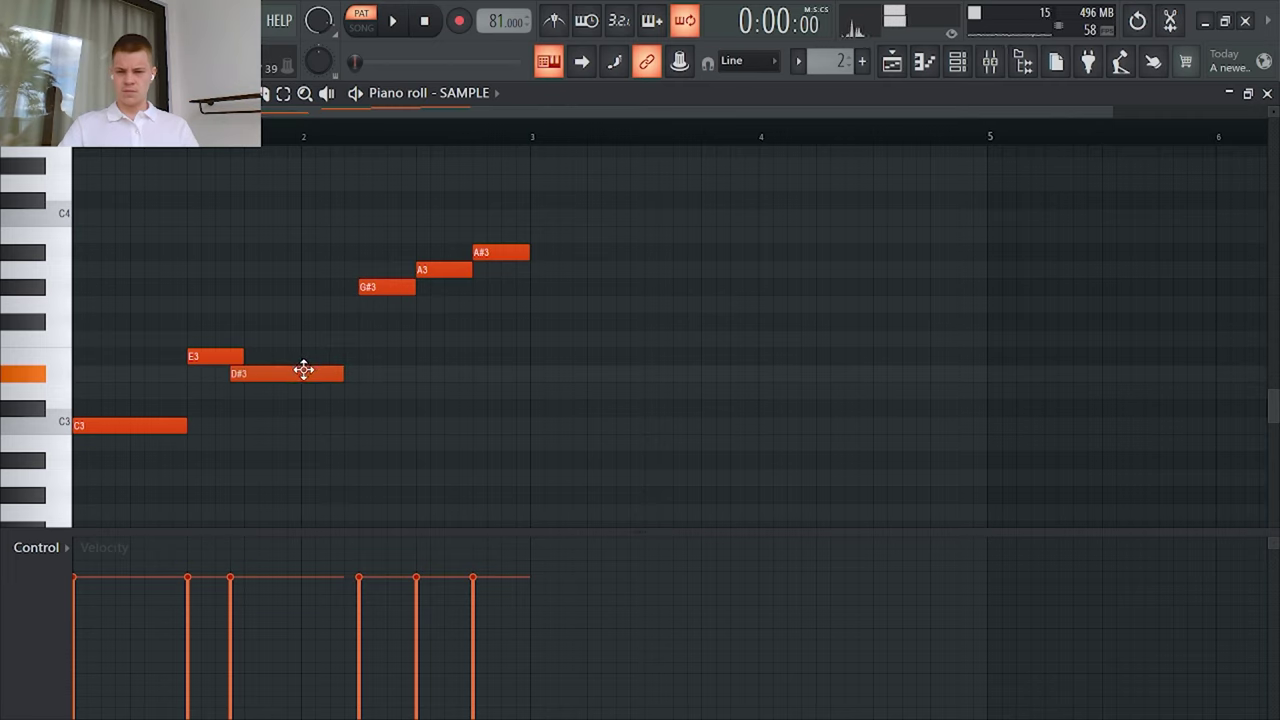
key(space)
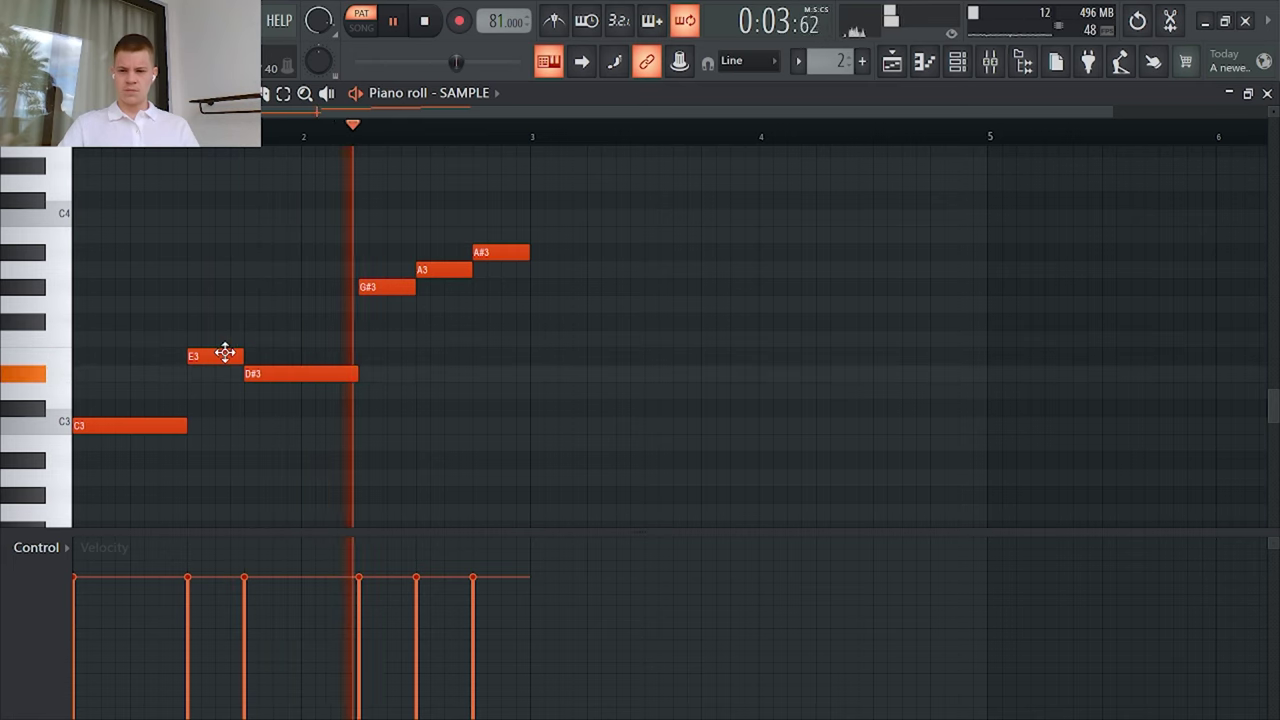
Step: Duplicate the two-bar phrase into bars 3 and 4 and clear the selection
scroll(520, 300, down, 1)
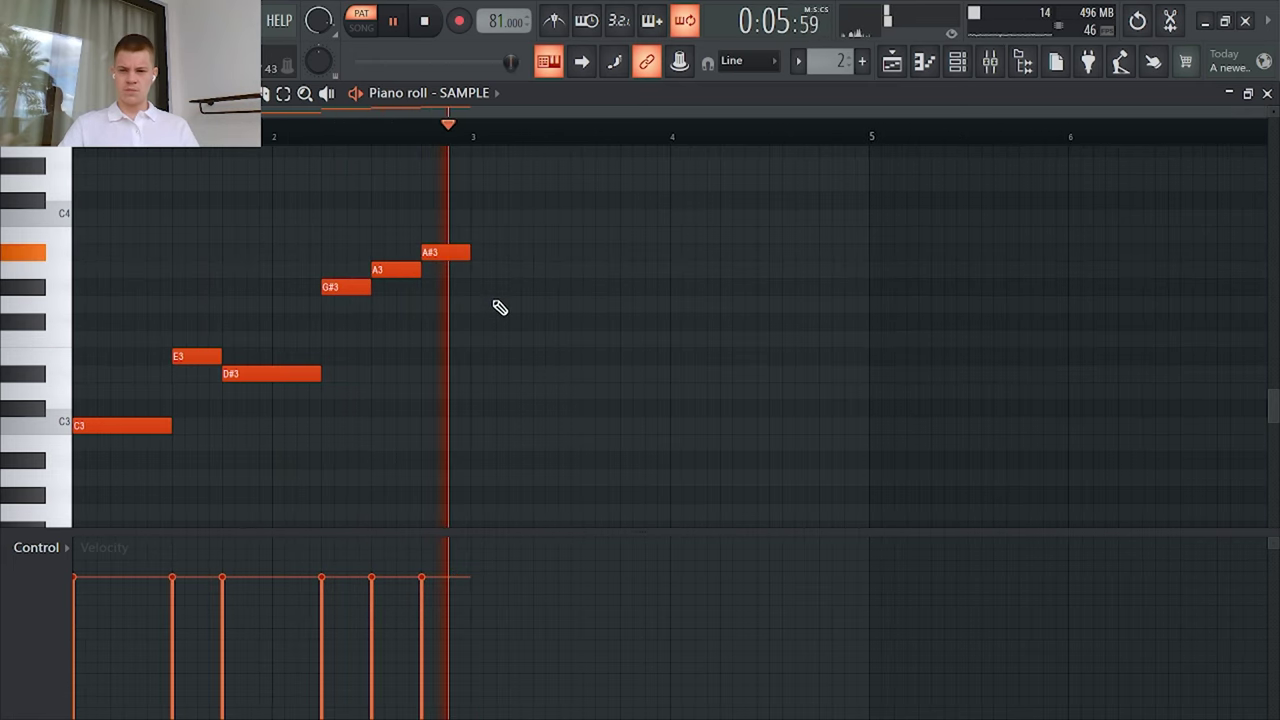
key(ctrl+b)
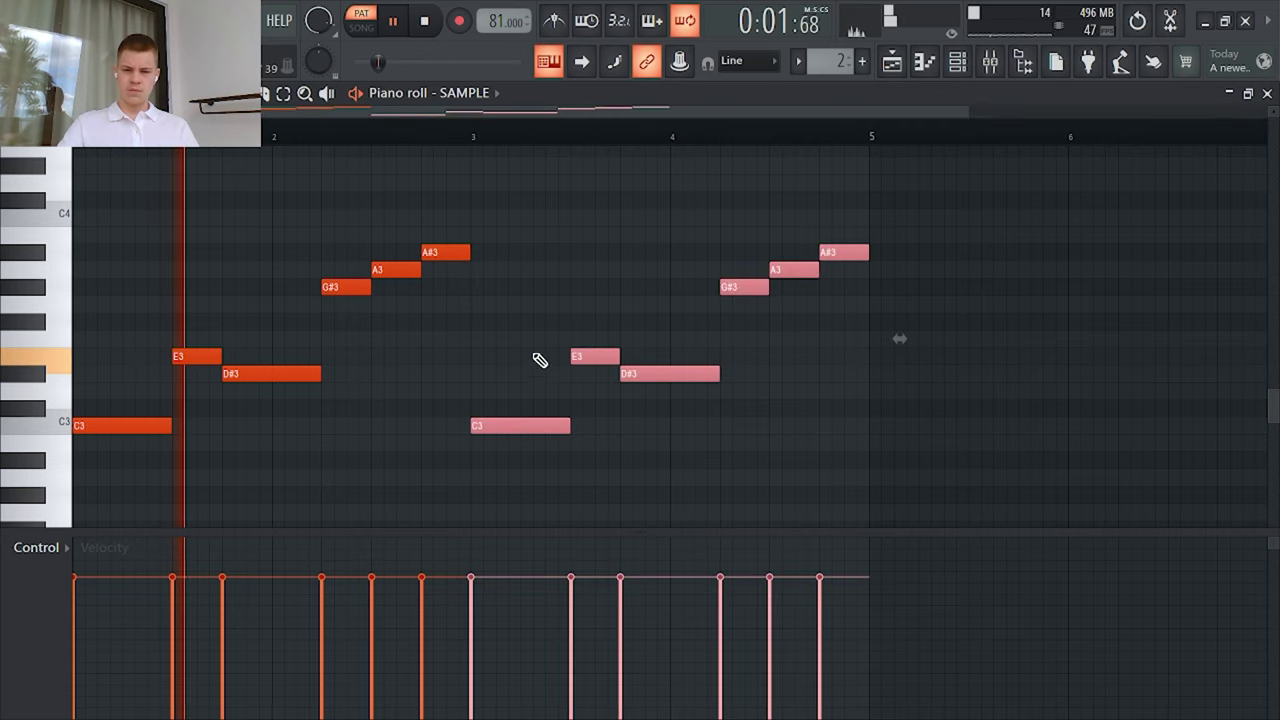
click(588, 238)
right_click(589, 240)
scroll(417, 297, down, 2)
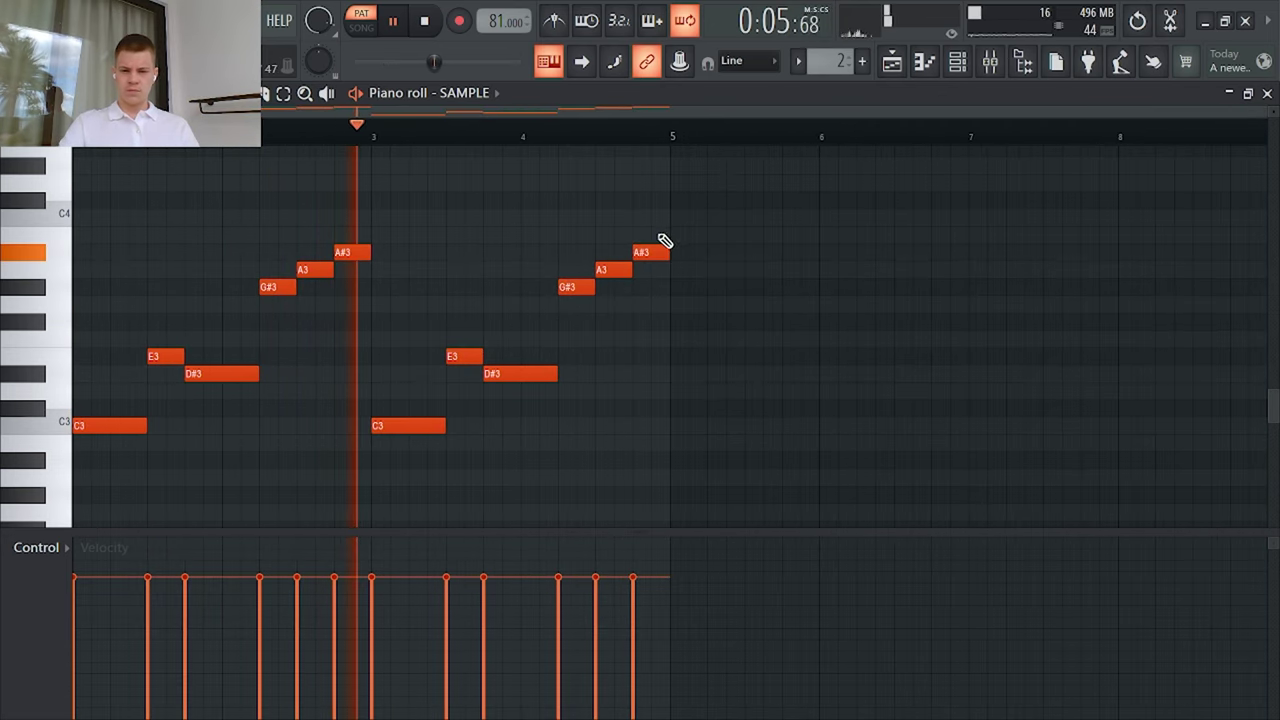
key(F5)
right_click(121, 209)
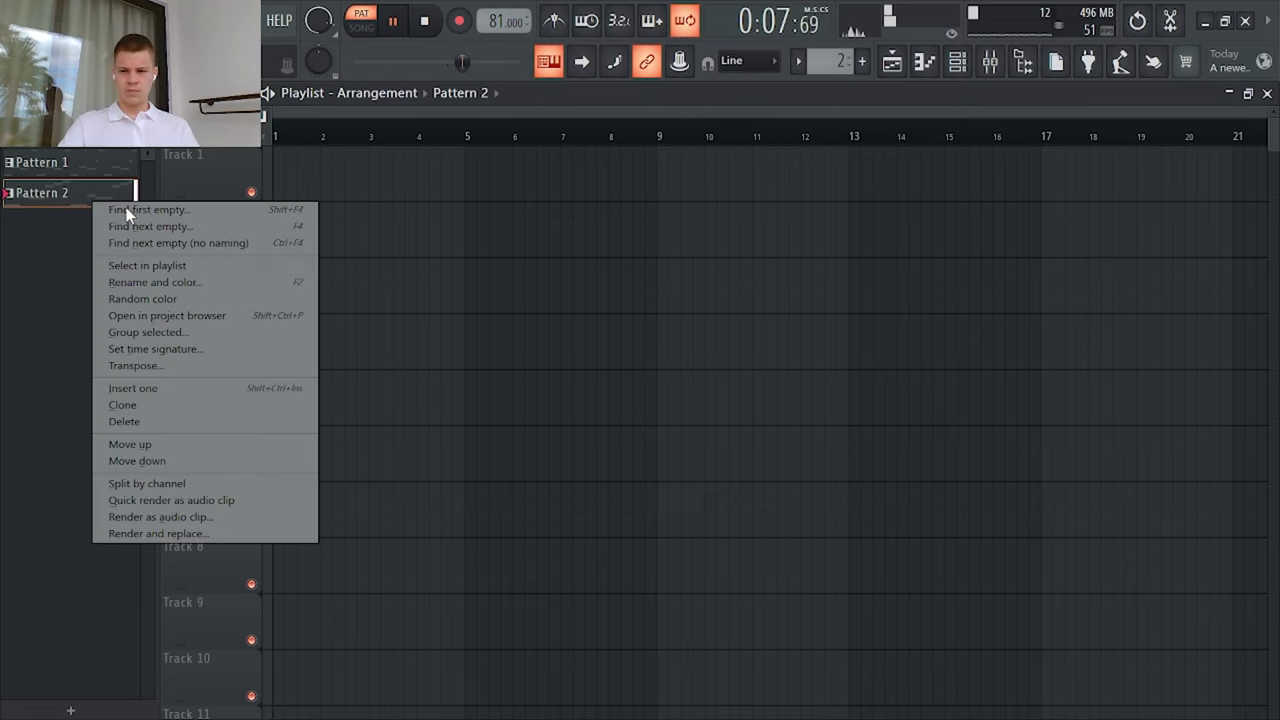
click(48, 243)
key(F7)
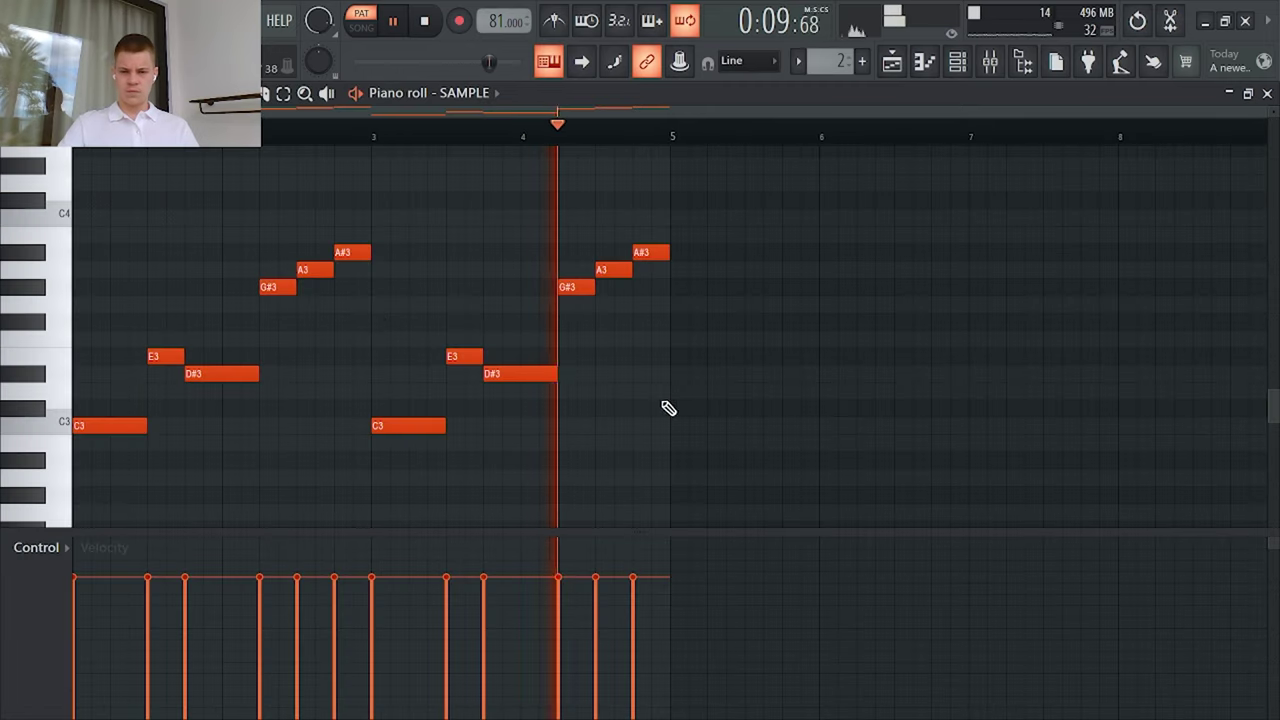
Step: Duplicate the four-bar sequence into bars 5 to 8 and delete the stray A#2 note in bar 7
key(ctrl+b)
scroll(775, 455, down, 3)
click(775, 458)
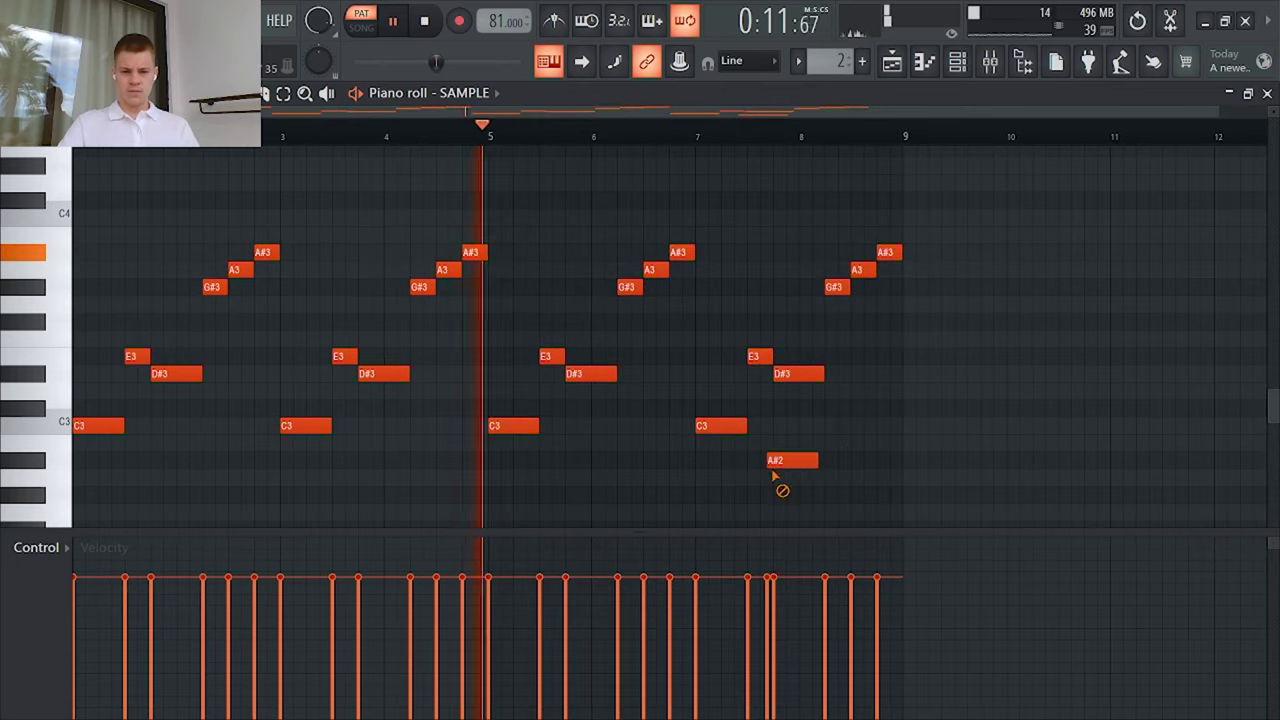
right_click(775, 462)
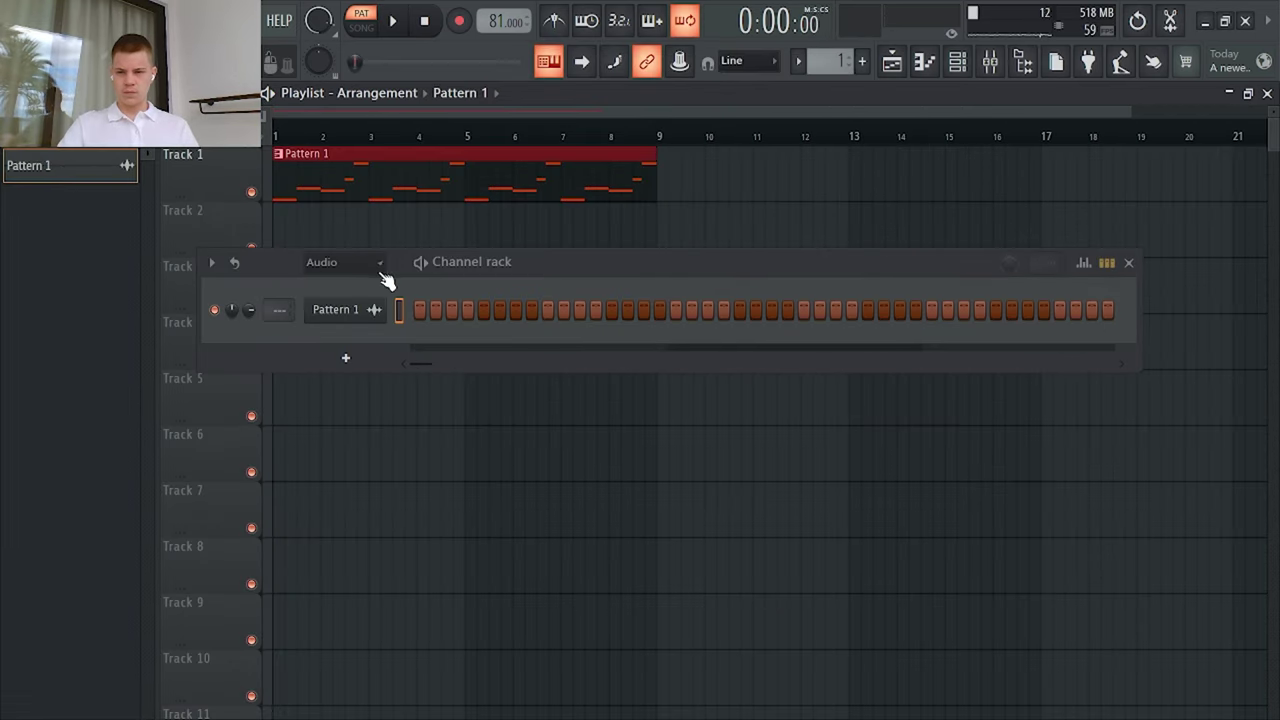
Step: Place the Pattern 1 audio clip at the start of Track 2 and solo that track
click(333, 222)
ctrl+click(251, 247)
key(space)
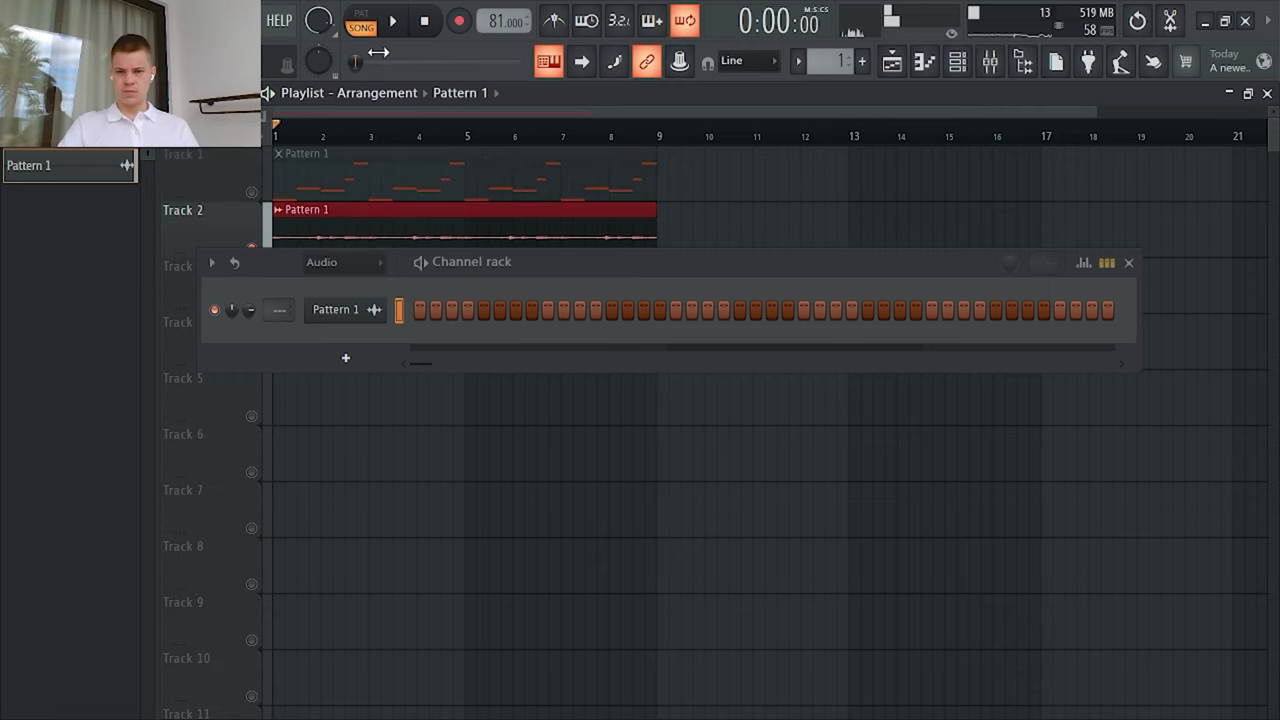
Step: Play the soloed Pattern 1 audio clip from the start in song mode and inspect its beginning
key(space)
scroll(224, 215, down, 4)
scroll(216, 206, up, 4)
scroll(217, 207, up, 4)
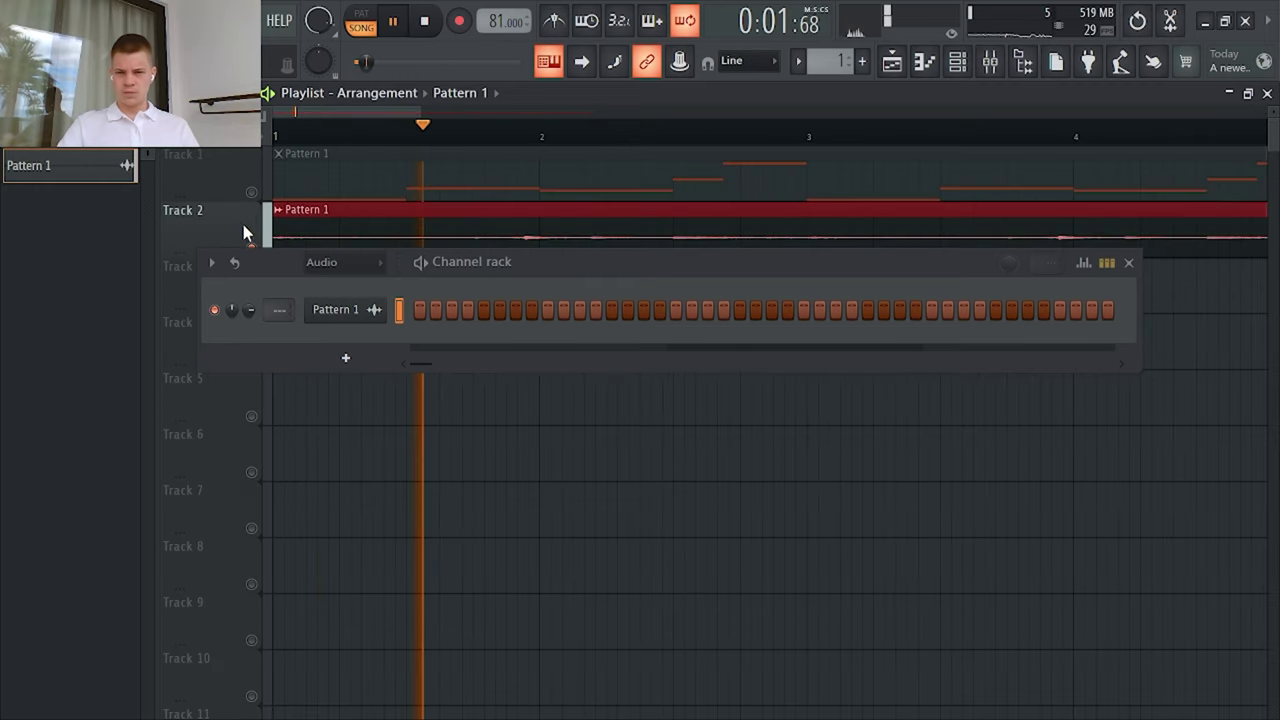
scroll(337, 217, up, 5)
scroll(223, 217, down, 4)
key(space)
key(space)
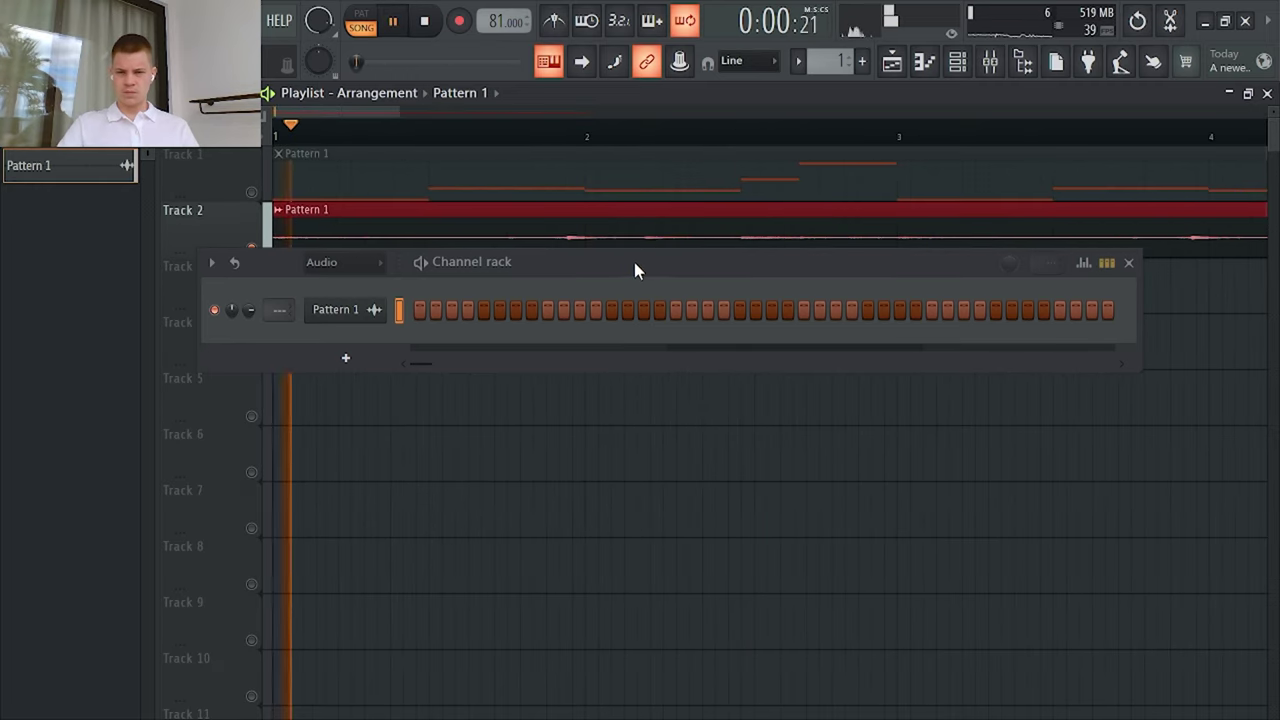
key(space)
key(space)
Step: Examine the end of the Pattern 1 audio clip on Track 2 at bar 9 while it plays
scroll(889, 226, down, 6)
scroll(897, 231, up, 3)
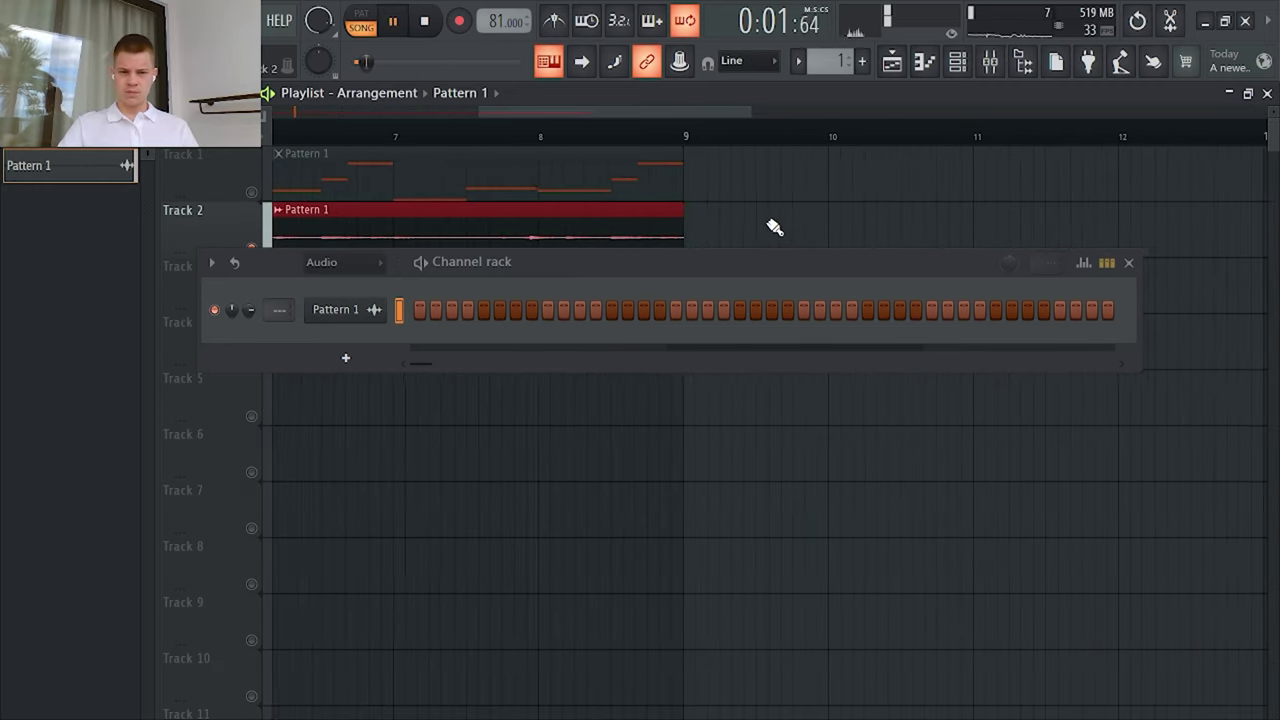
scroll(768, 226, up, 3)
scroll(575, 202, down, 4)
scroll(585, 198, up, 5)
scroll(632, 215, down, 1)
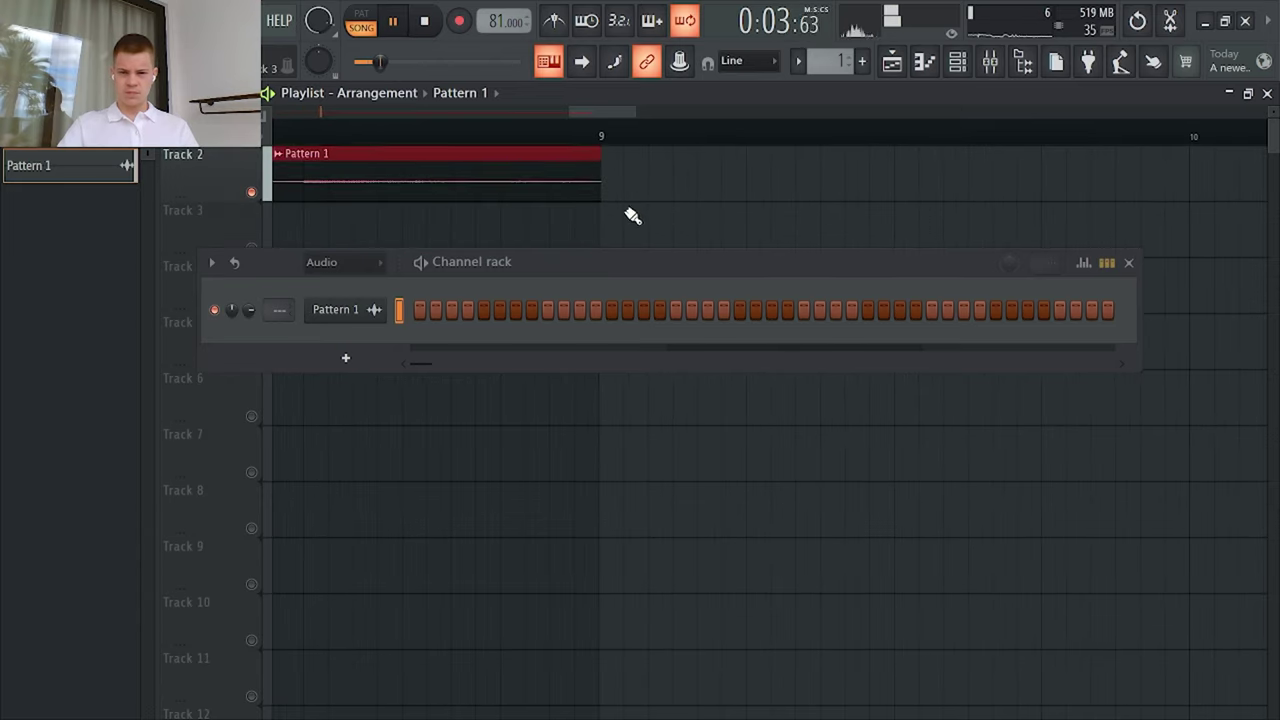
right_click(627, 212)
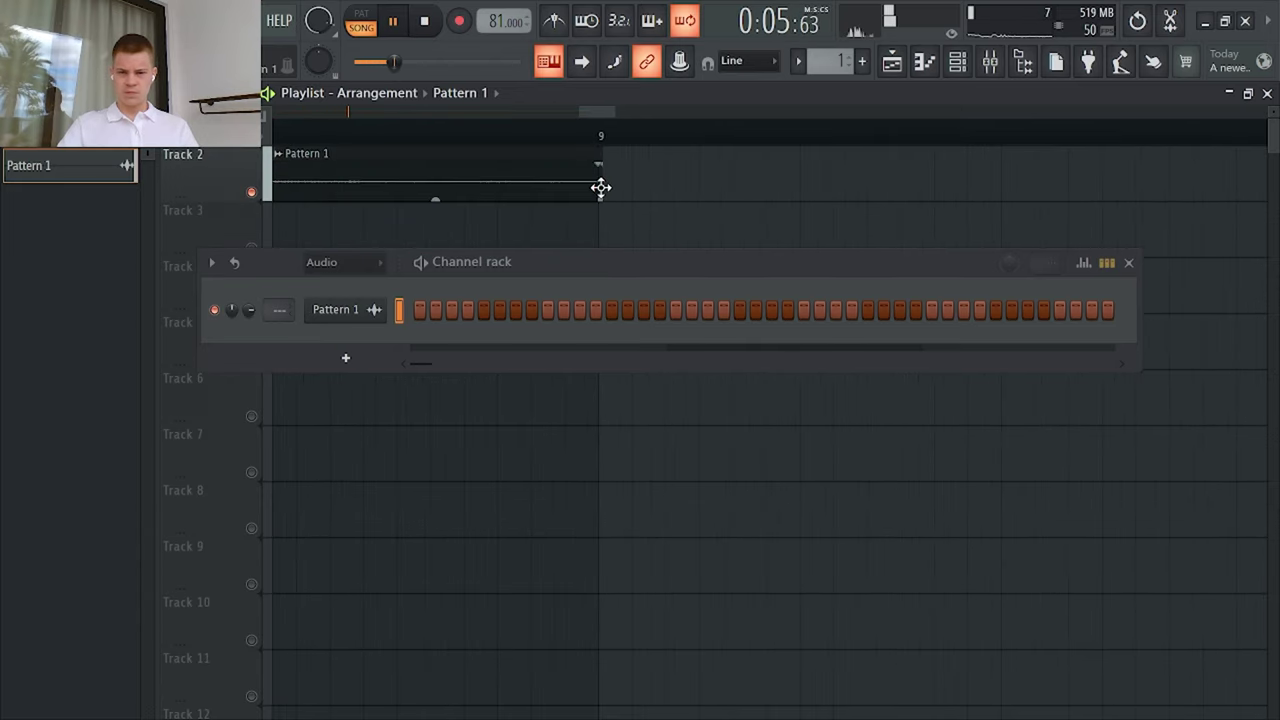
scroll(680, 218, down, 4)
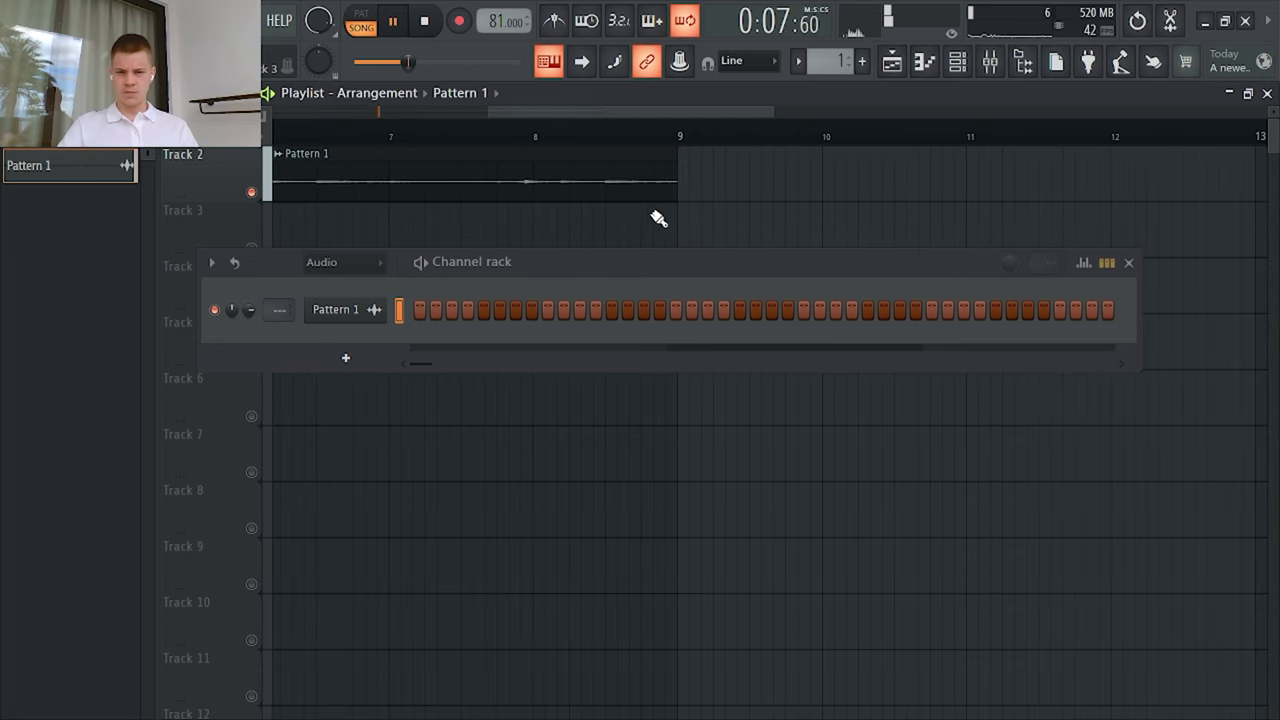
scroll(590, 205, down, 4)
scroll(400, 238, down, 2)
scroll(388, 240, up, 3)
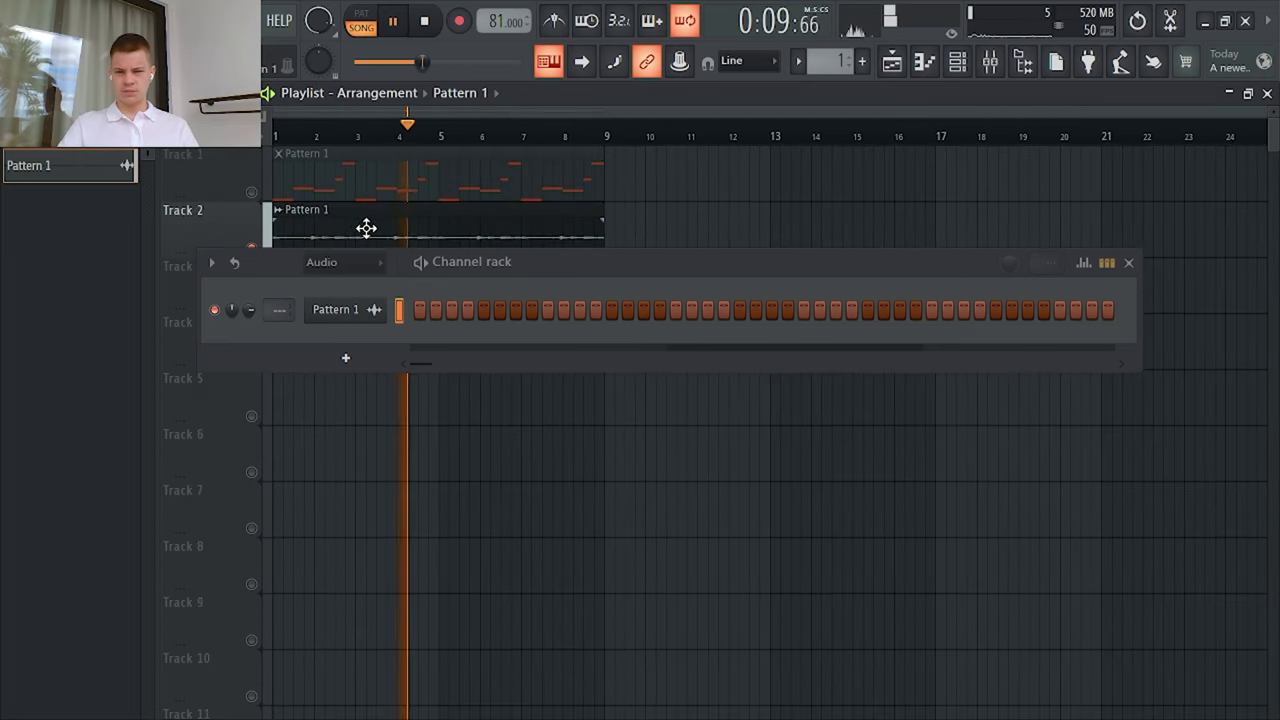
Step: Show all channels in the channel rack and route SAMPLE and Pattern 1 to mixer tracks 1 and 2
click(345, 263)
click(349, 284)
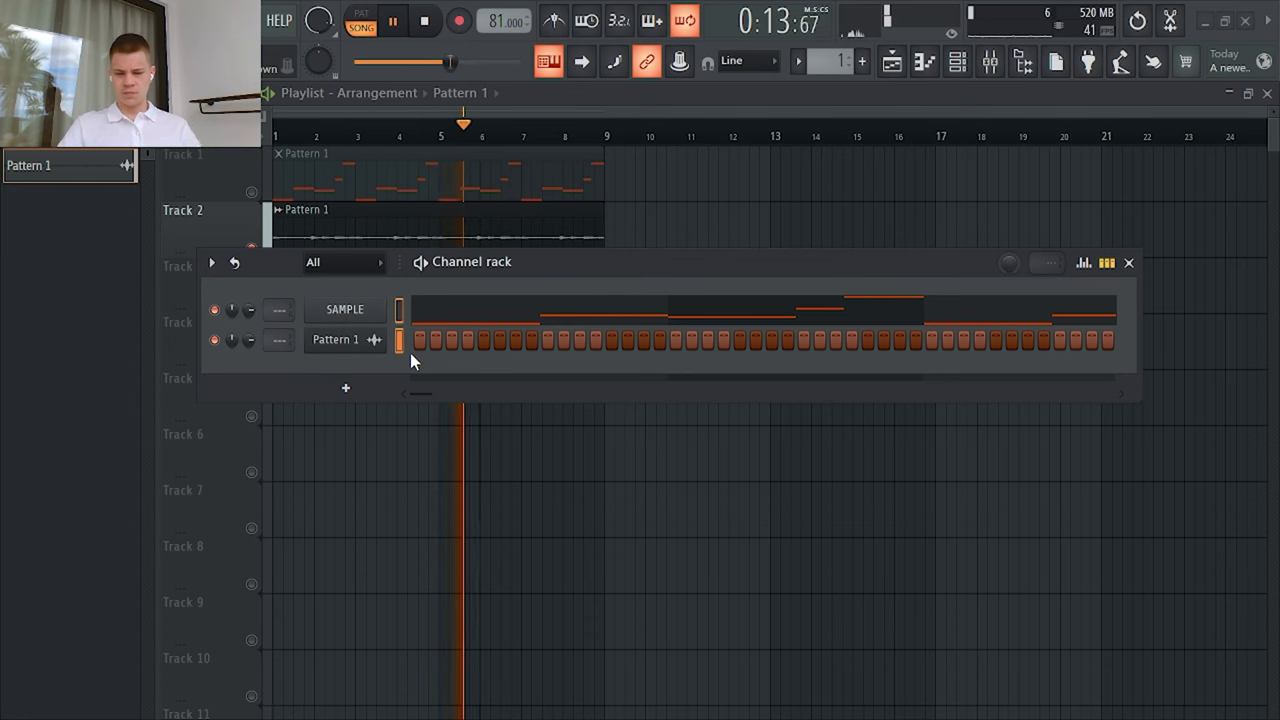
key(F9)
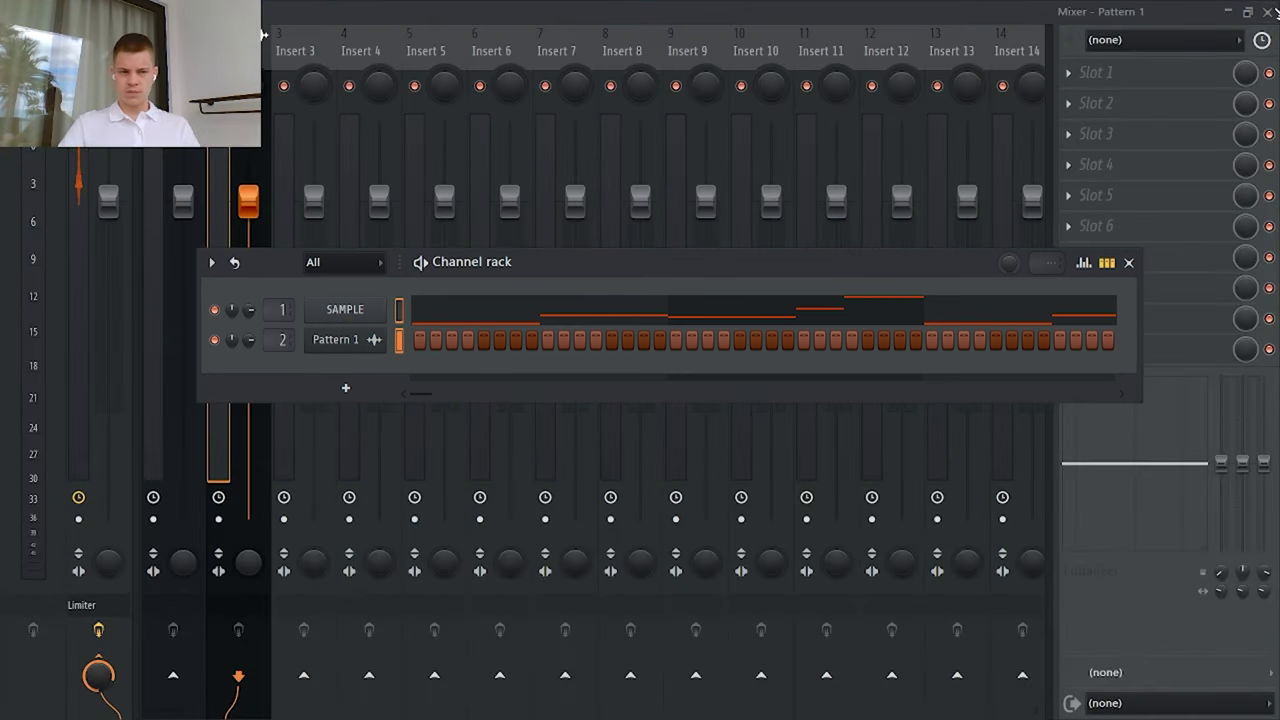
Step: Unmute playlist Track 1 and load HalfTime into the first effect slot of the Pattern 1 mixer track
key(F9)
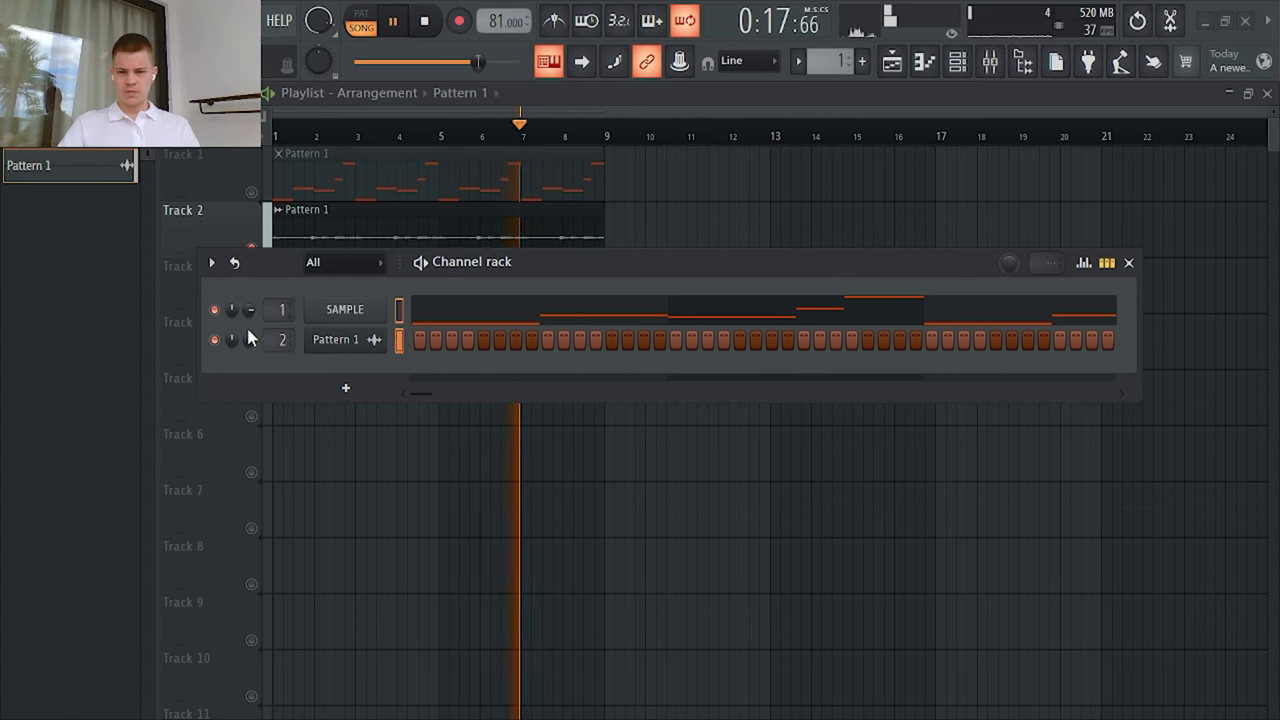
click(251, 192)
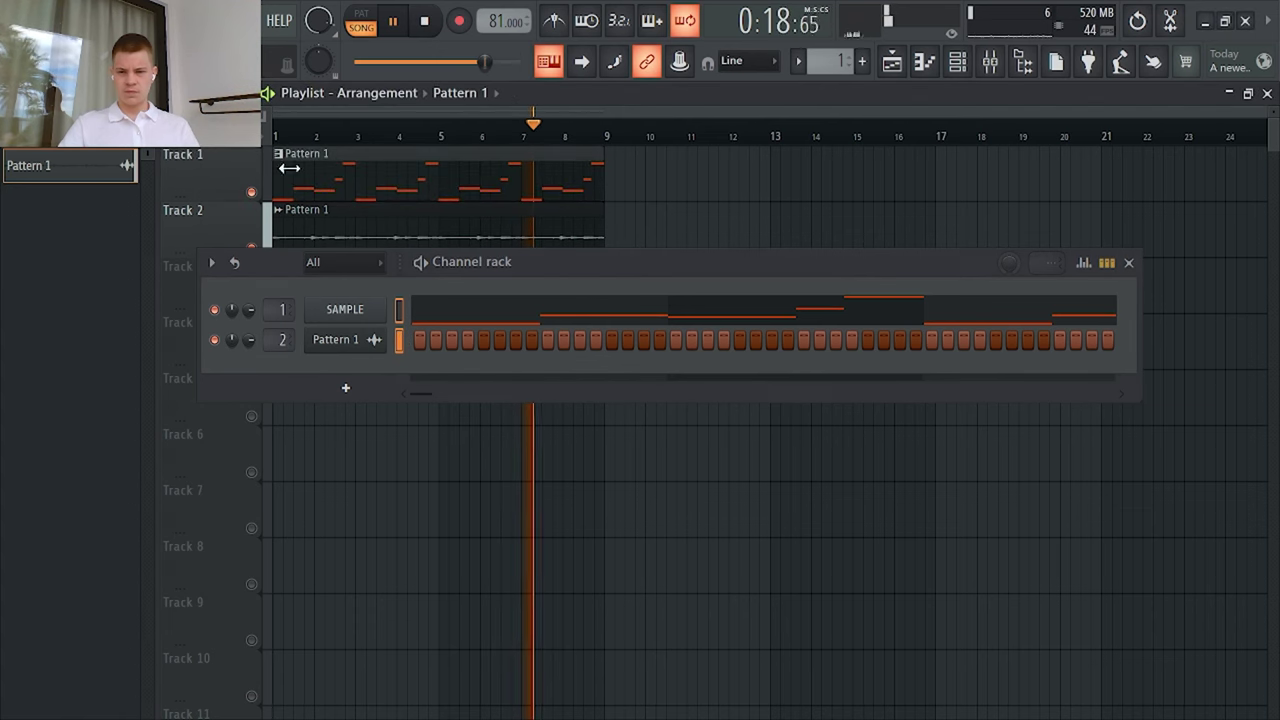
click(991, 62)
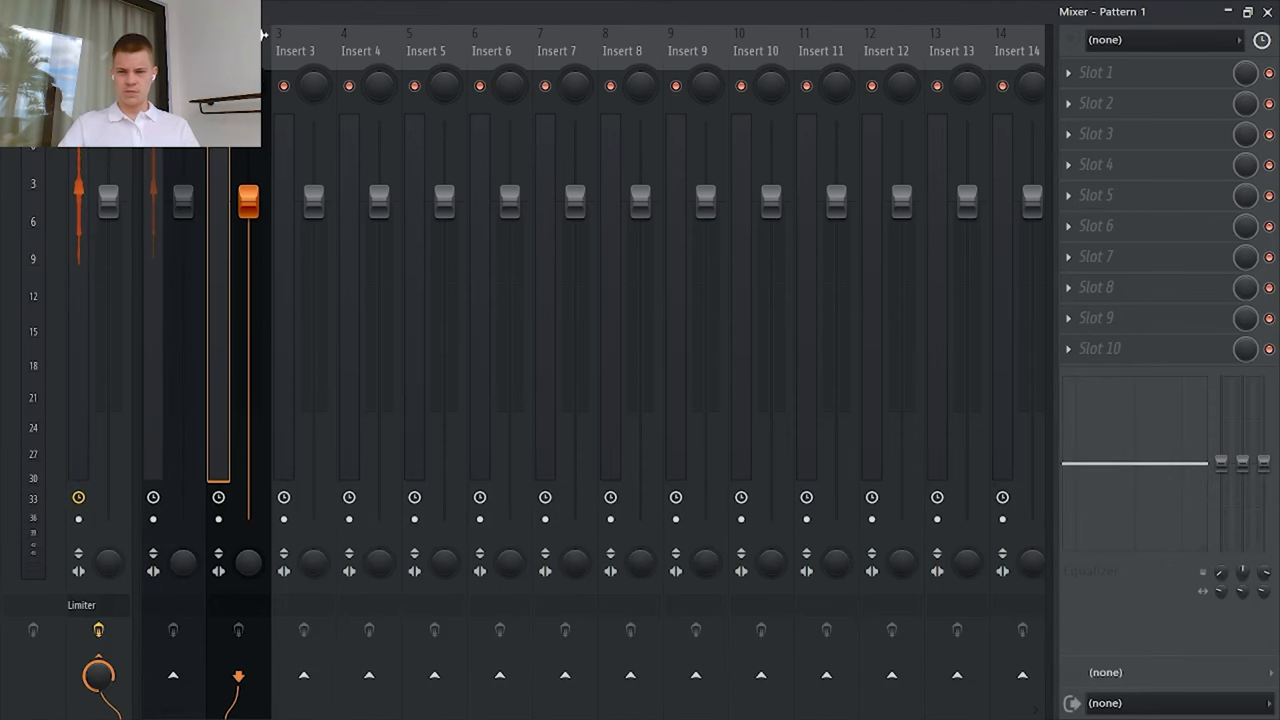
click(1146, 71)
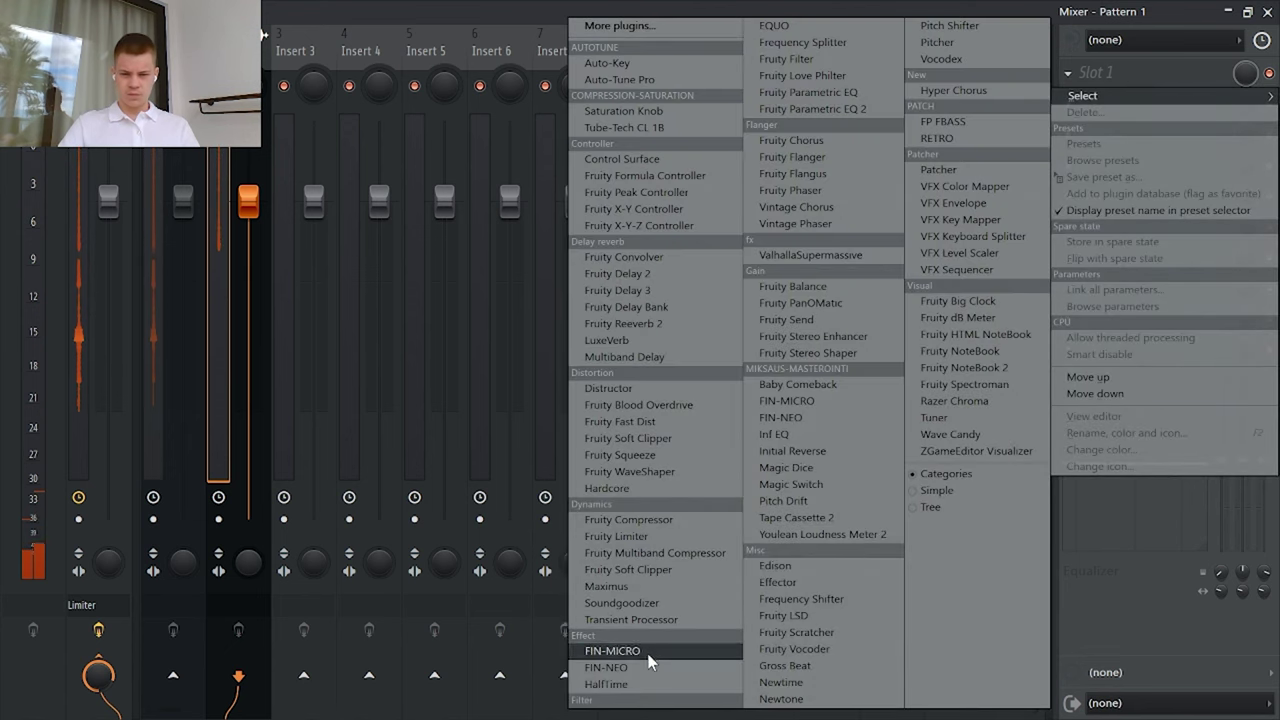
click(636, 684)
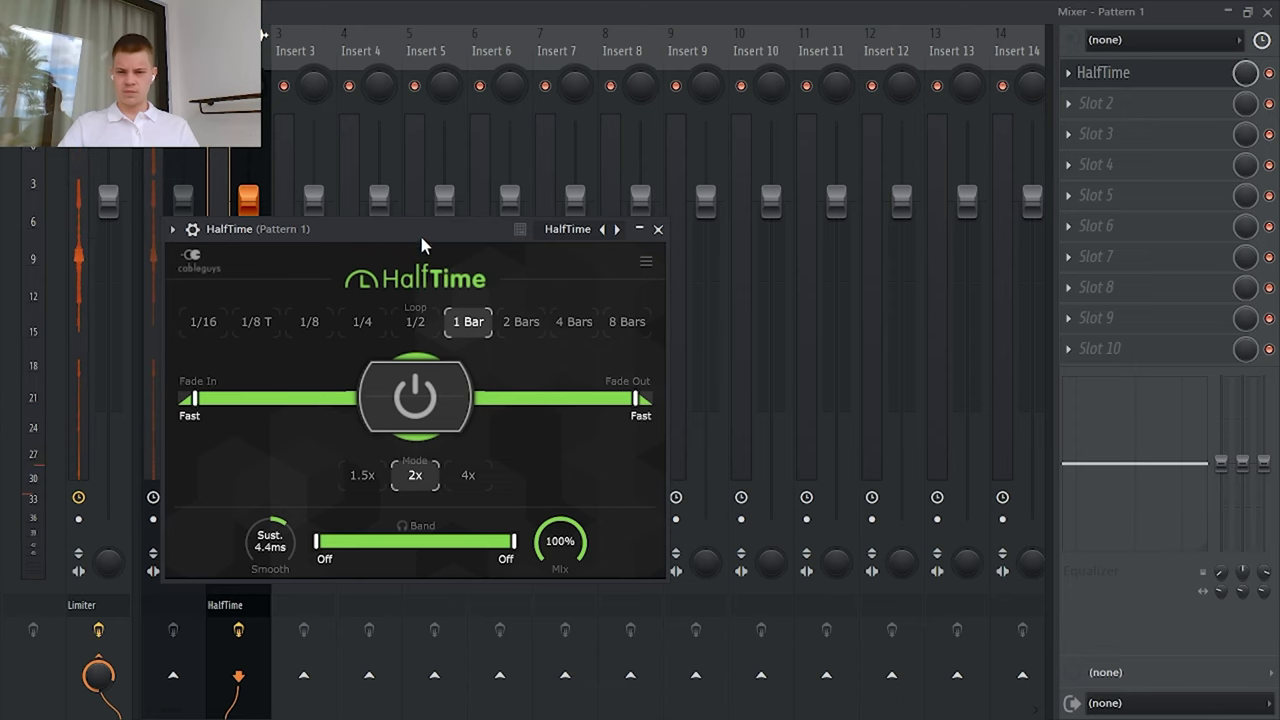
drag(421, 238, 579, 158)
key(Escape)
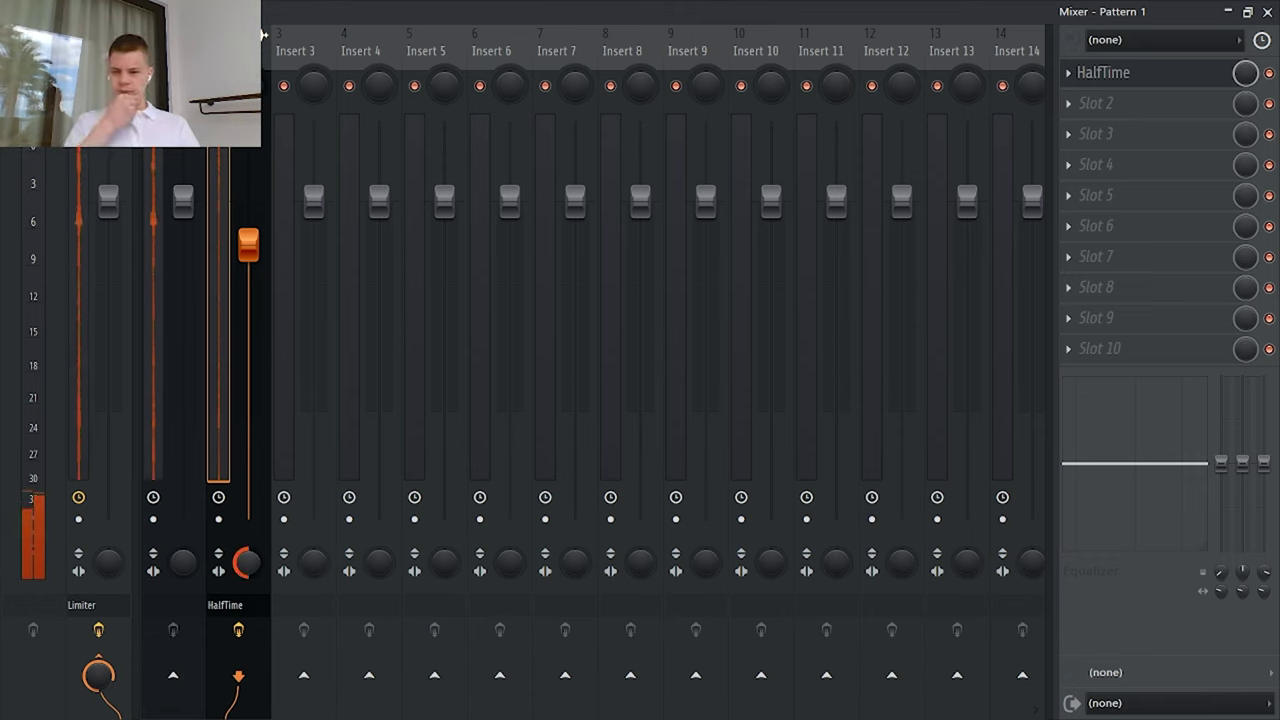
Step: Balance the mixer by lowering the Pattern 1 track's fader and raising the SAMPLE track's fader
drag(248, 243, 248, 283)
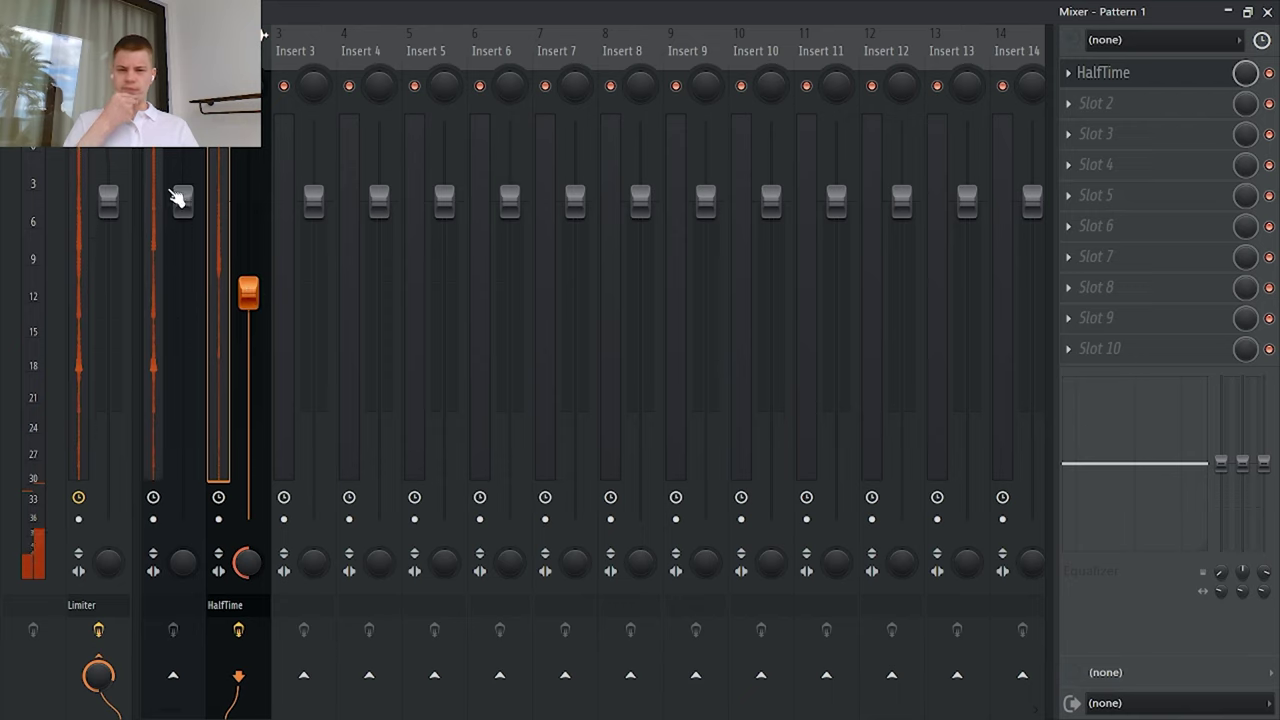
drag(178, 197, 183, 162)
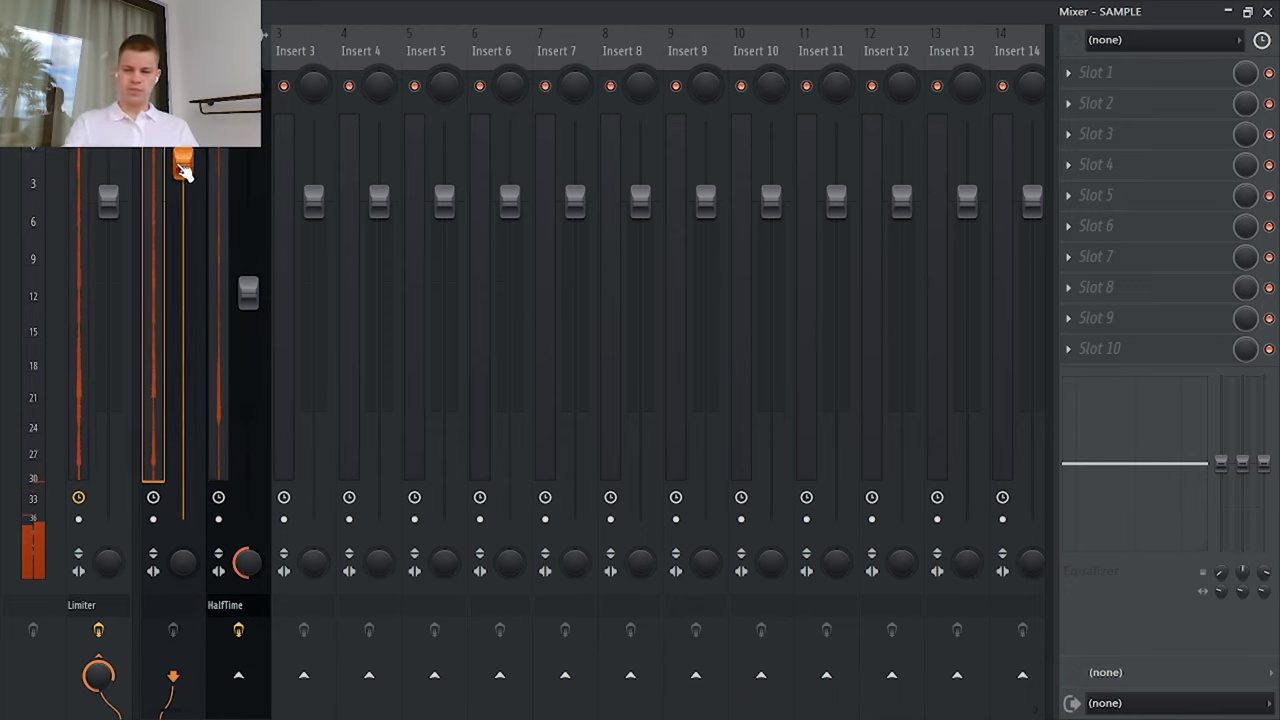
key(XF86MonBrightnessUp)
key(XF86AudioRaiseVolume)
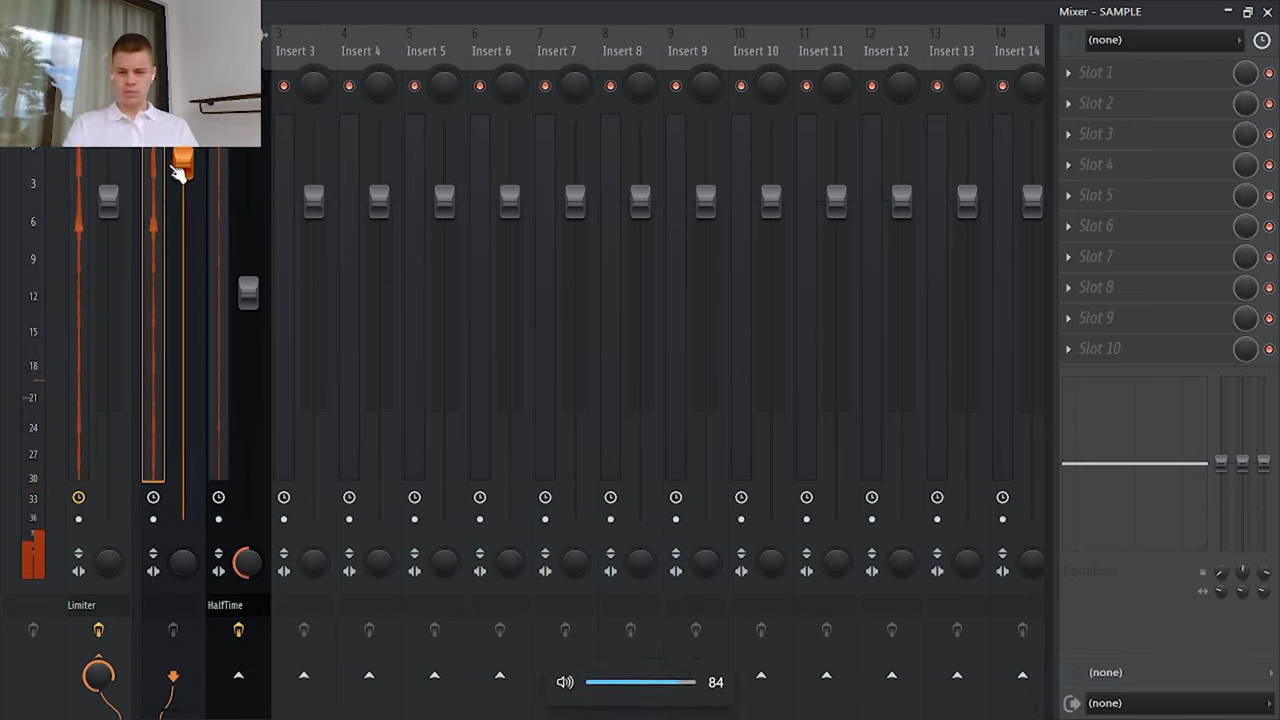
click(1266, 12)
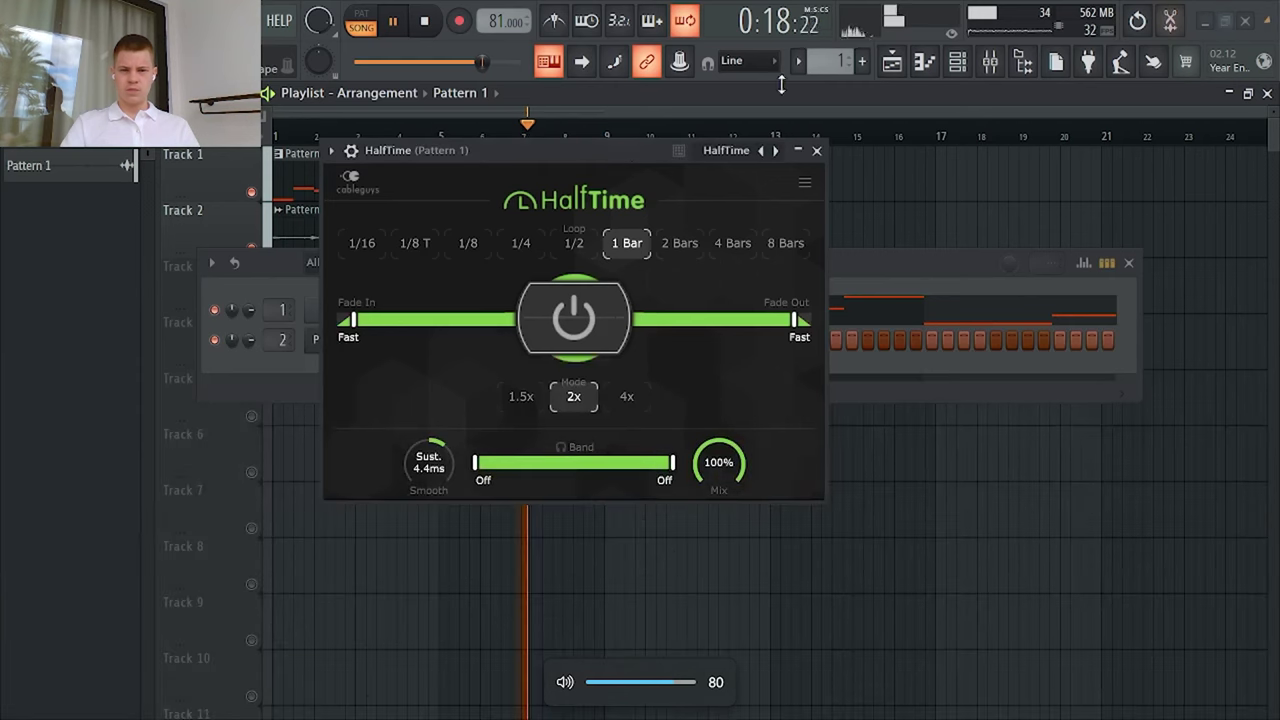
click(811, 147)
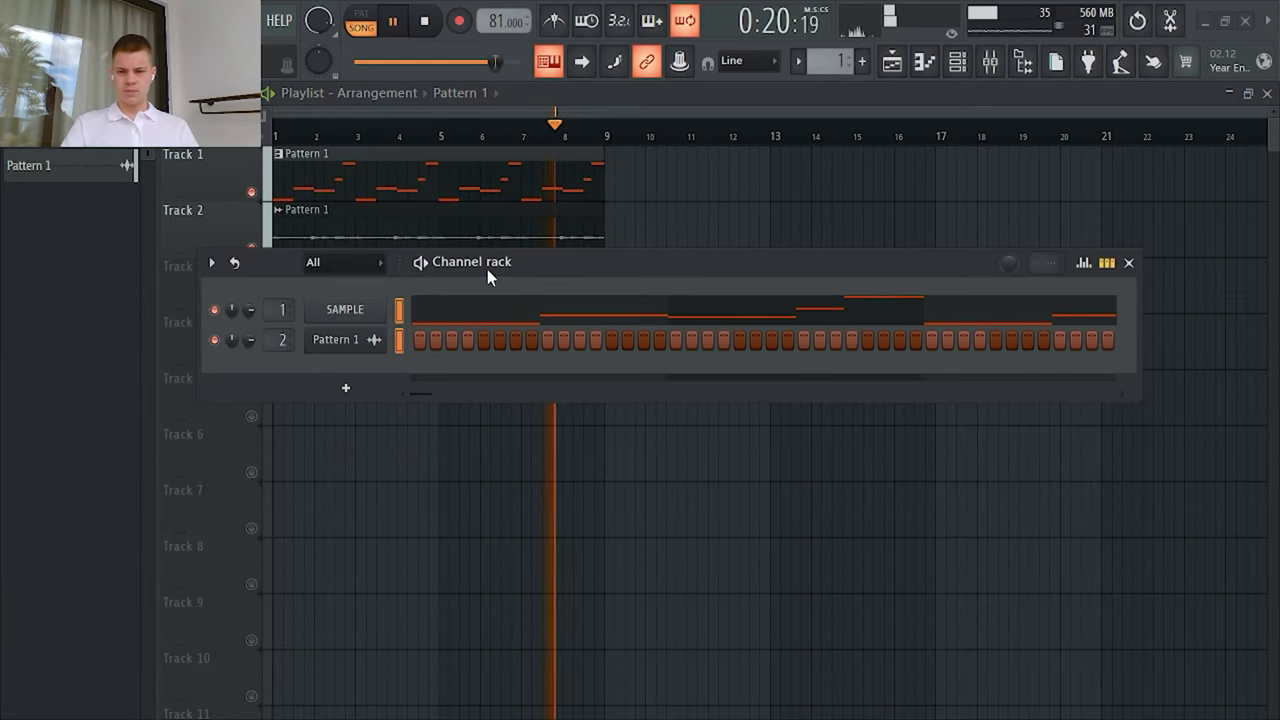
Step: Select Pattern 2, stop playback and render the pattern as an audio clip
click(345, 263)
click(345, 283)
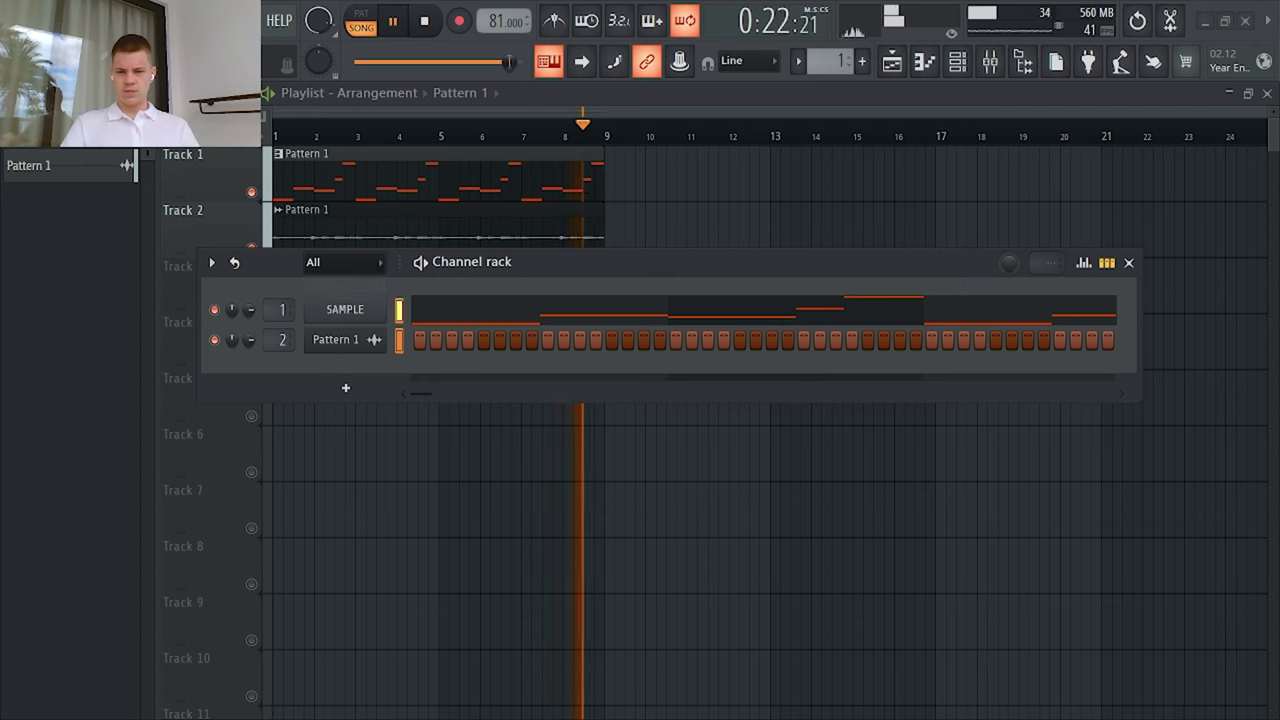
click(43, 130)
click(58, 192)
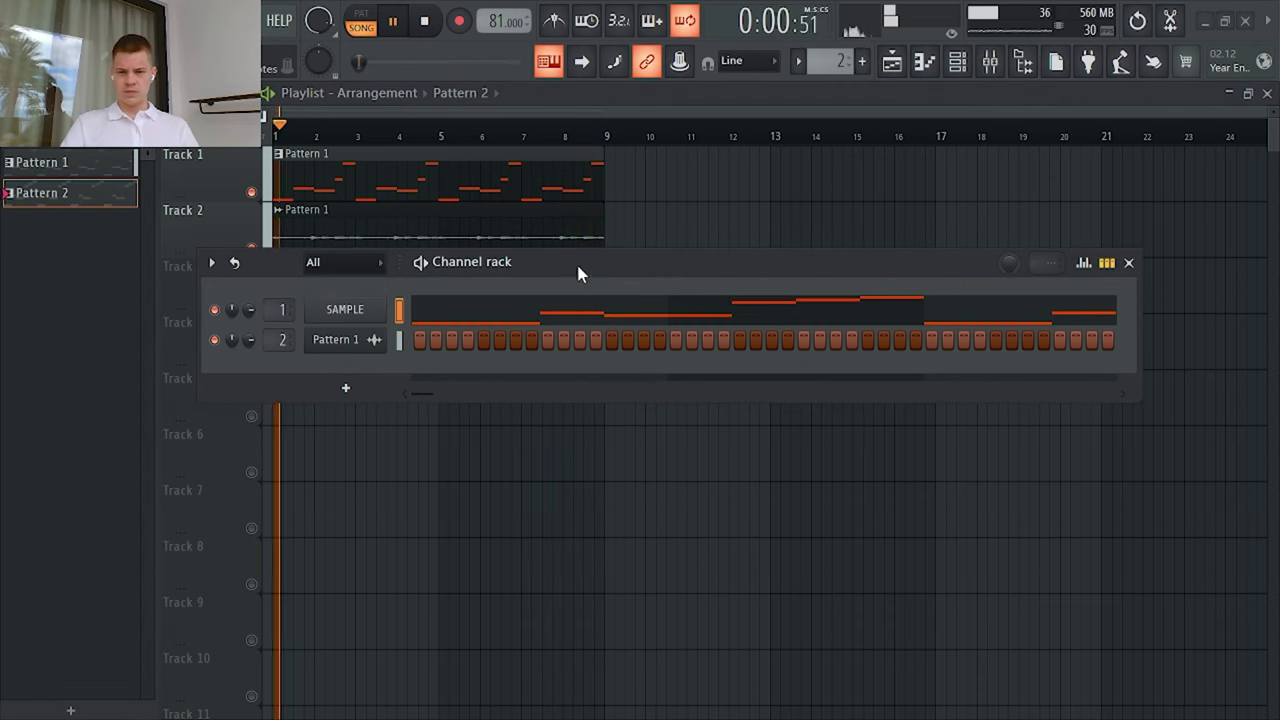
drag(576, 261, 671, 361)
key(space)
right_click(100, 191)
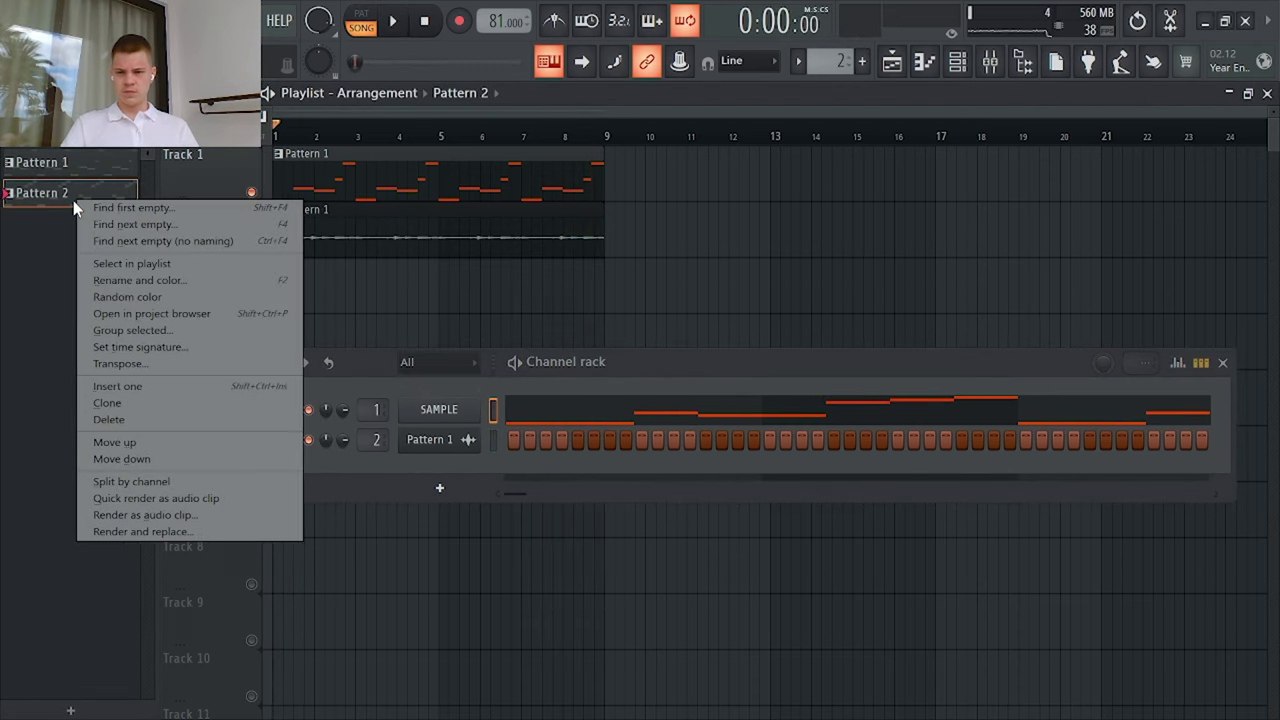
click(155, 481)
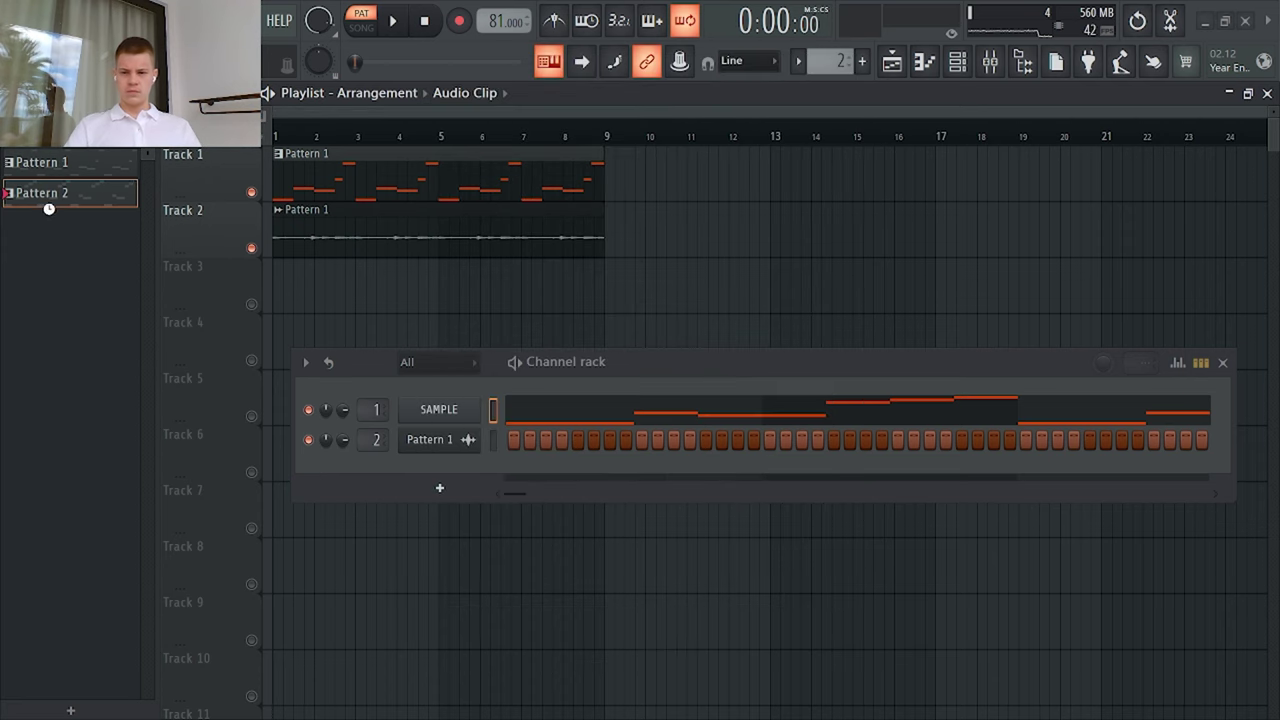
Step: Enable playlist Tracks 3 and 4 and place the Pattern 2 audio clip at the start of Track 4
drag(614, 287, 608, 286)
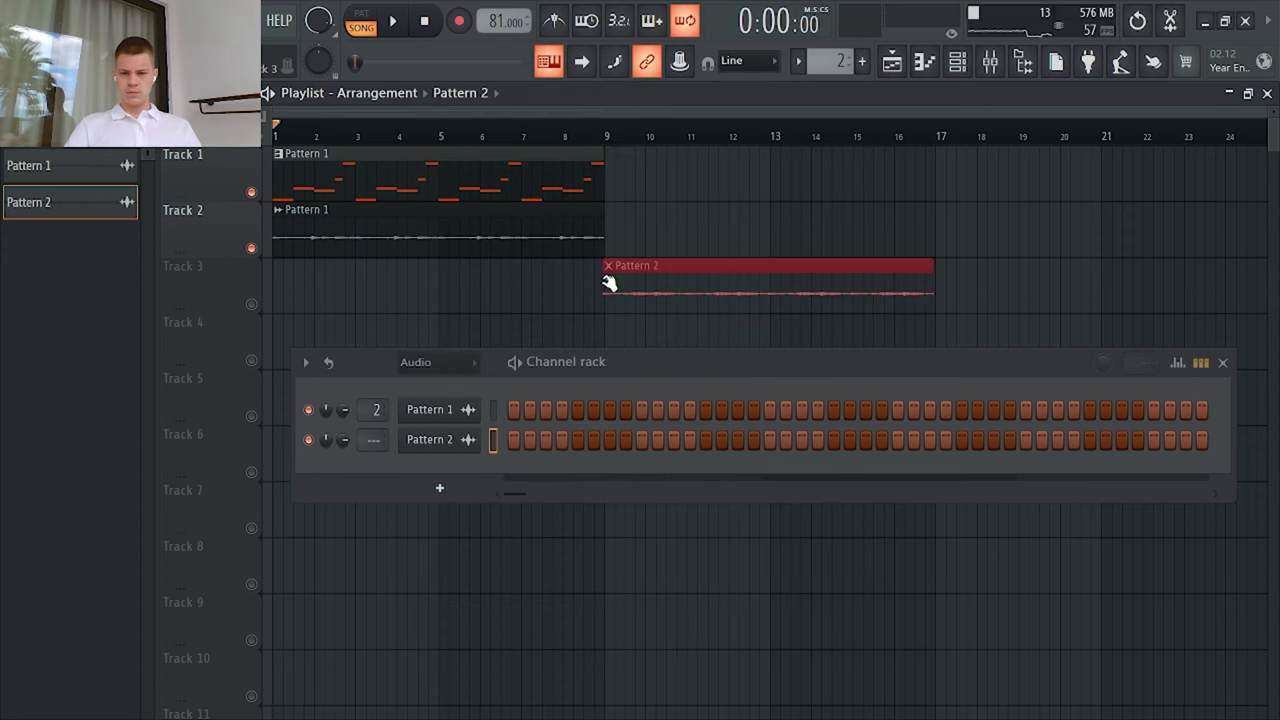
scroll(606, 283, up, 5)
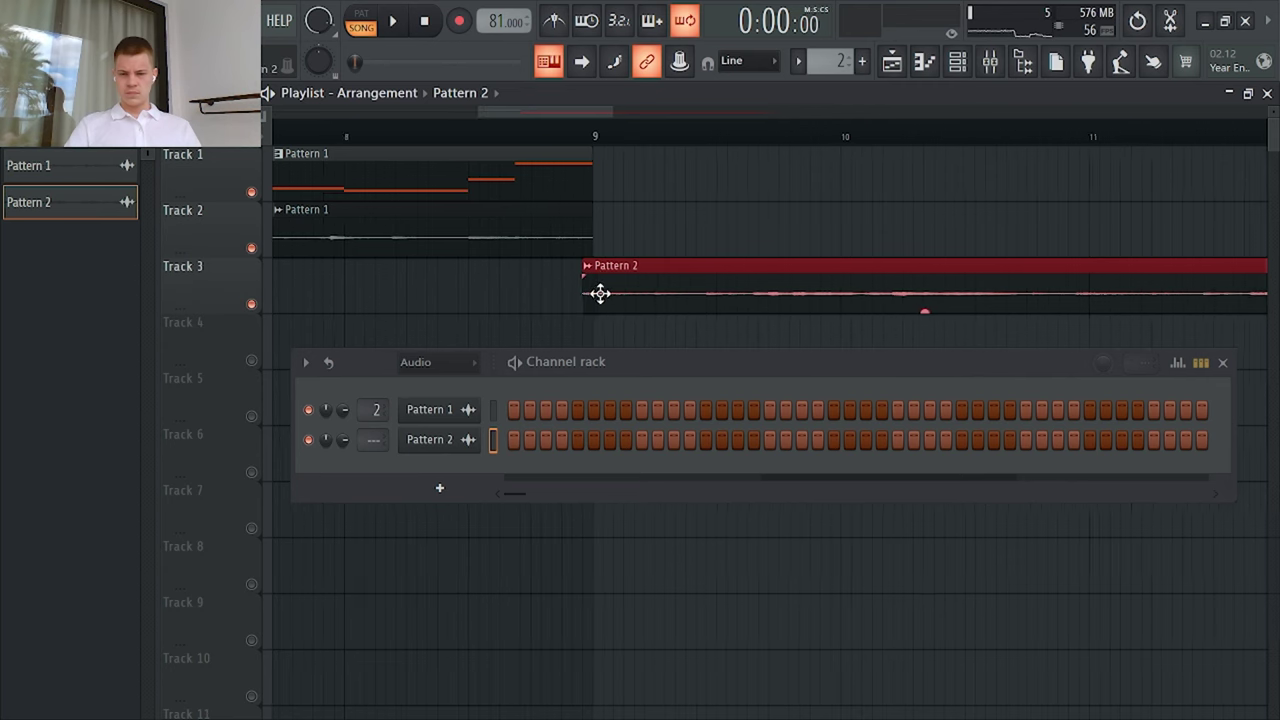
scroll(708, 296, down, 3)
key(shift+Down)
scroll(706, 297, down, 3)
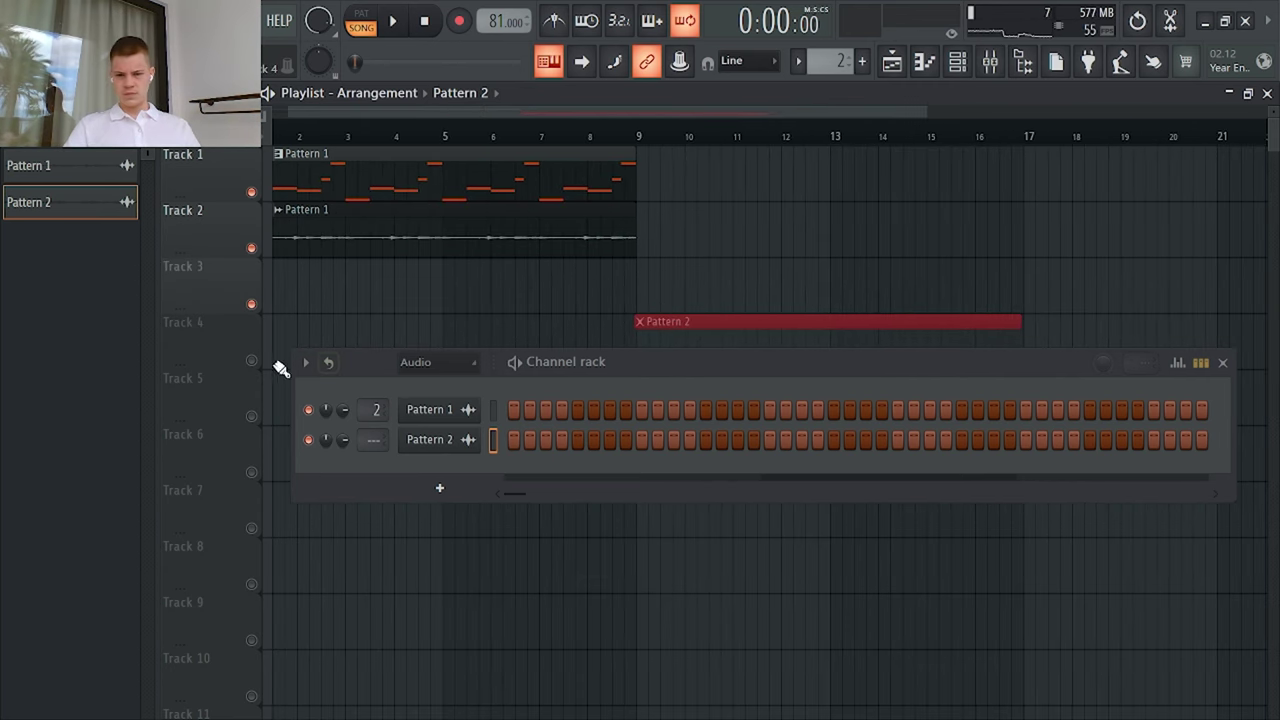
click(252, 360)
scroll(800, 265, down, 2)
drag(800, 252, 8, 297)
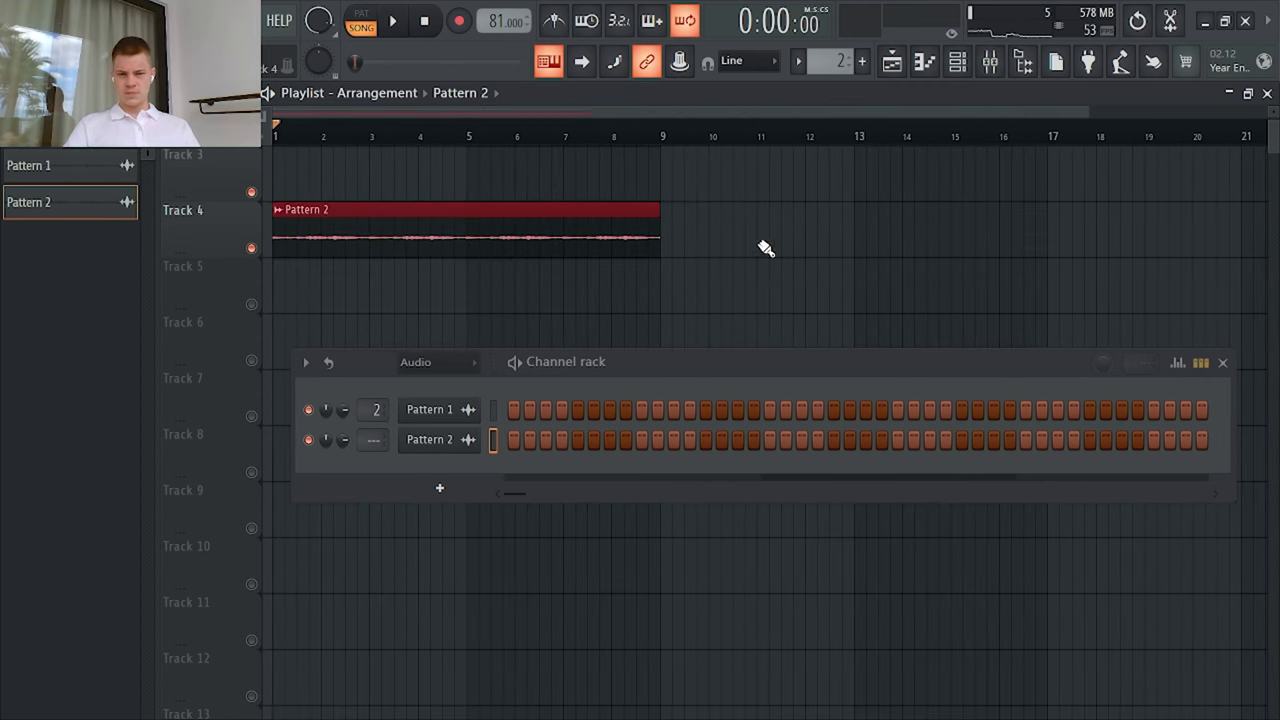
Step: Trim the Pattern 2 audio clip at bar 9, and keep only its duplicate spanning bars 9 to 17 on Track 4
scroll(728, 275, up, 7)
scroll(688, 288, up, 1)
right_click(645, 298)
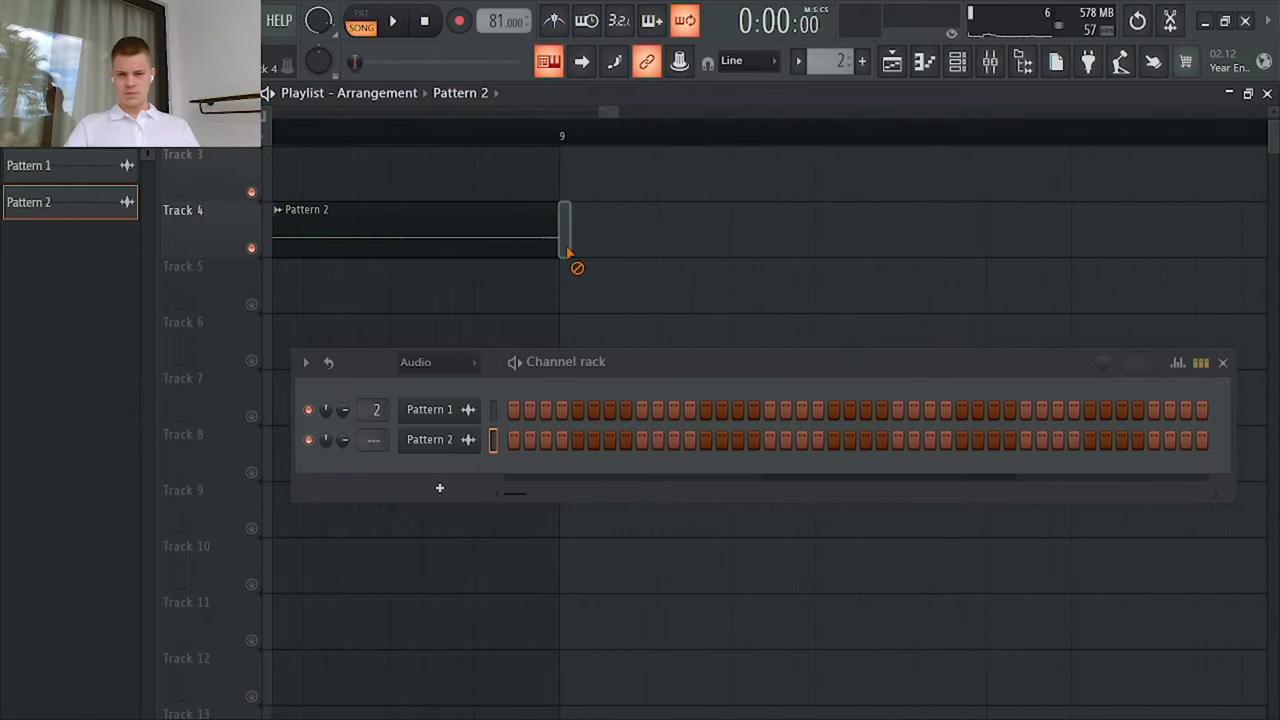
drag(650, 230, 363, 277)
key(ctrl+b)
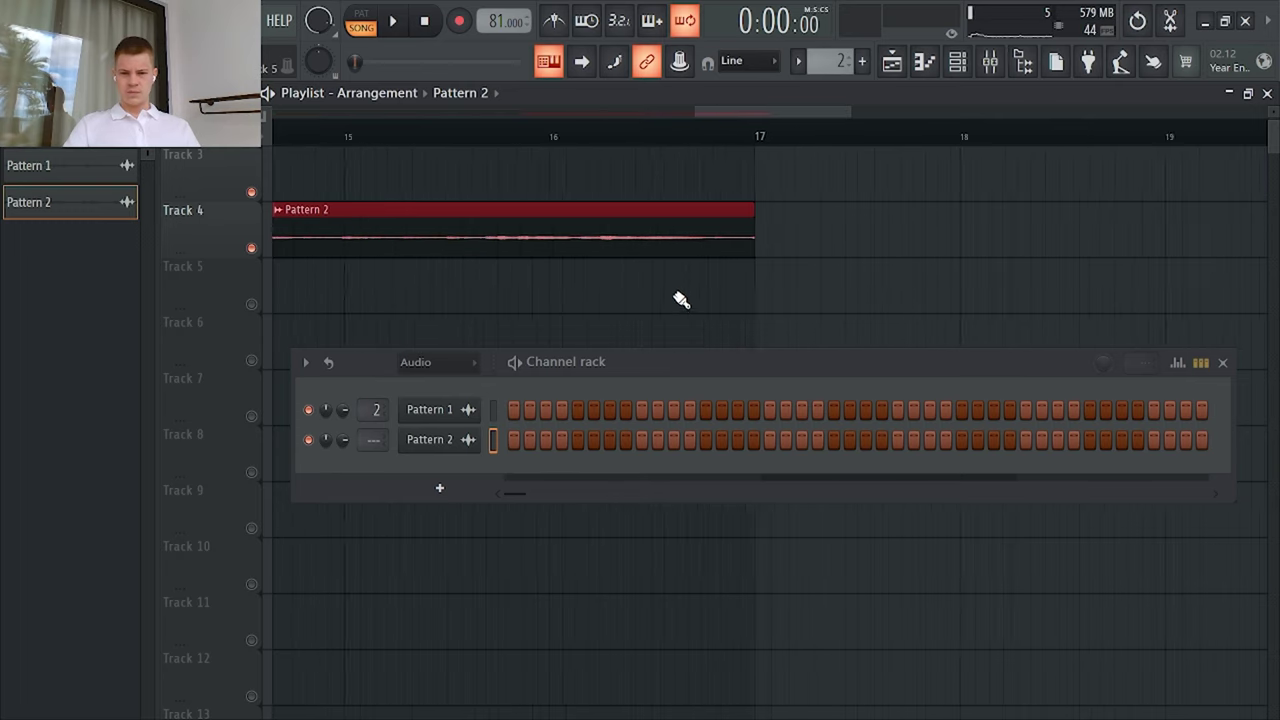
scroll(808, 294, down, 7)
right_click(443, 243)
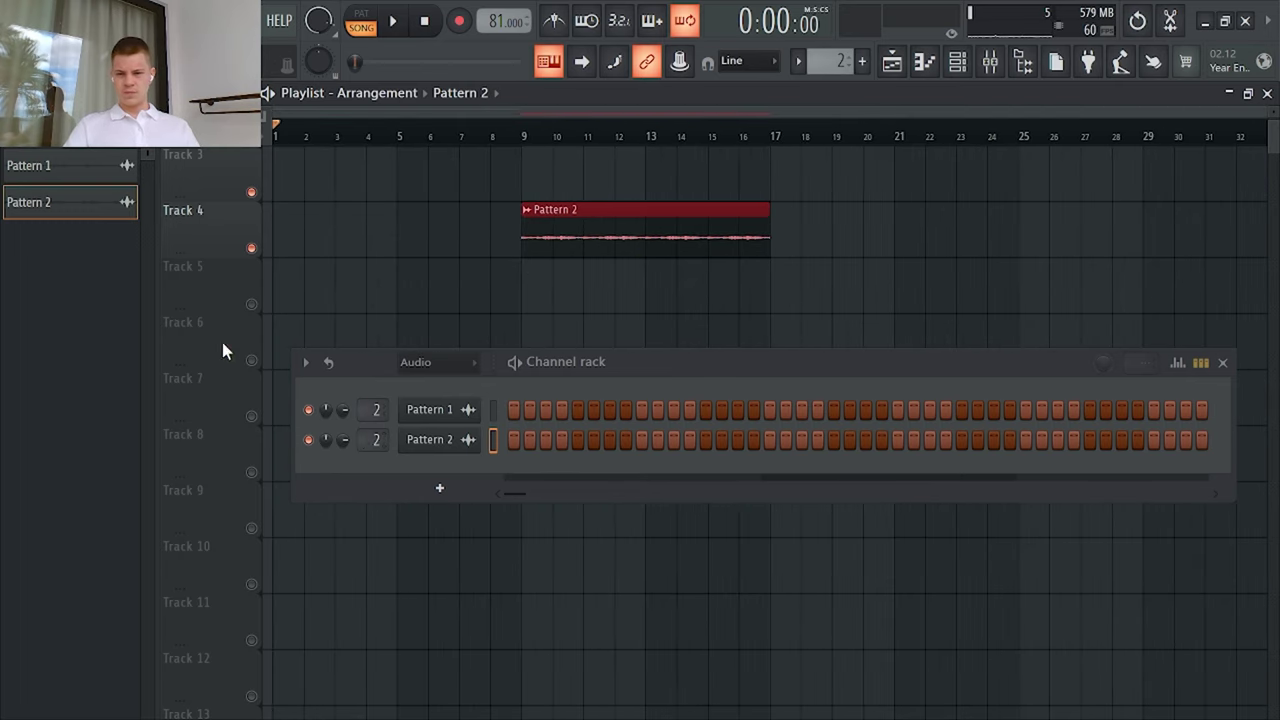
Step: Show all channels in the channel rack and place the Pattern 2 pattern clip at bar 9 on Track 3
click(460, 372)
click(445, 386)
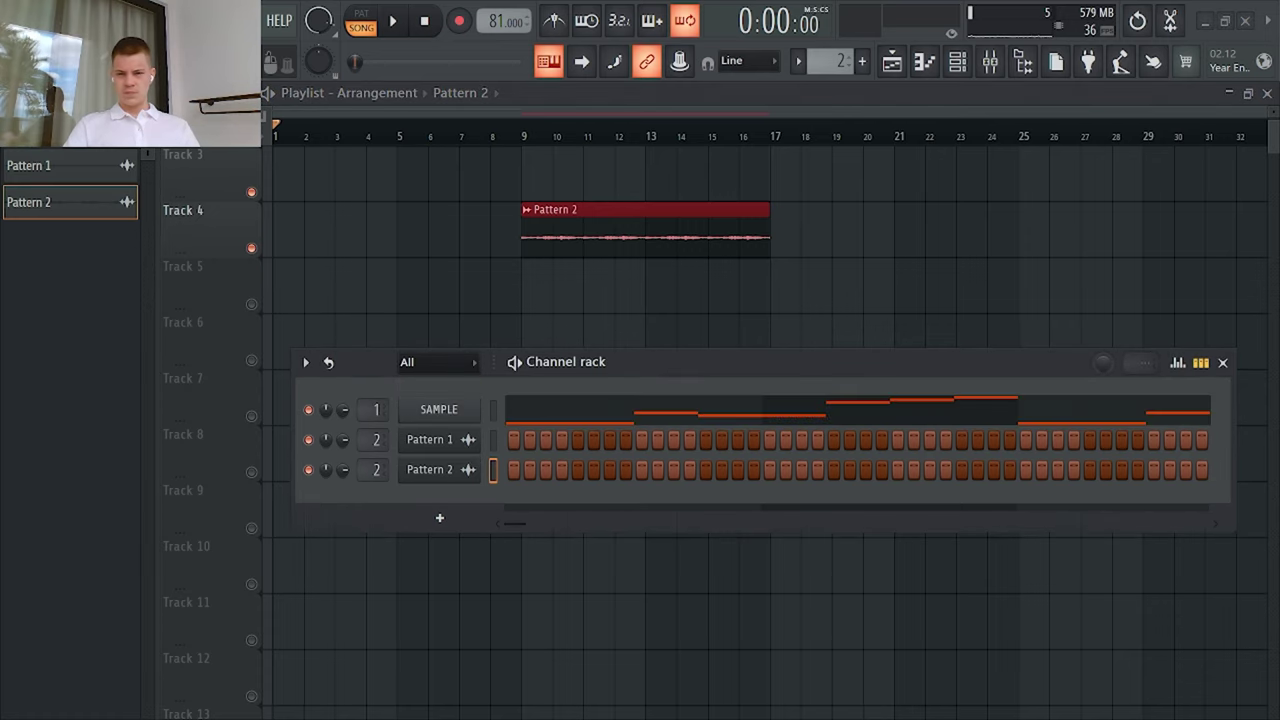
click(32, 124)
drag(62, 202, 561, 293)
scroll(561, 293, up, 5)
key(space)
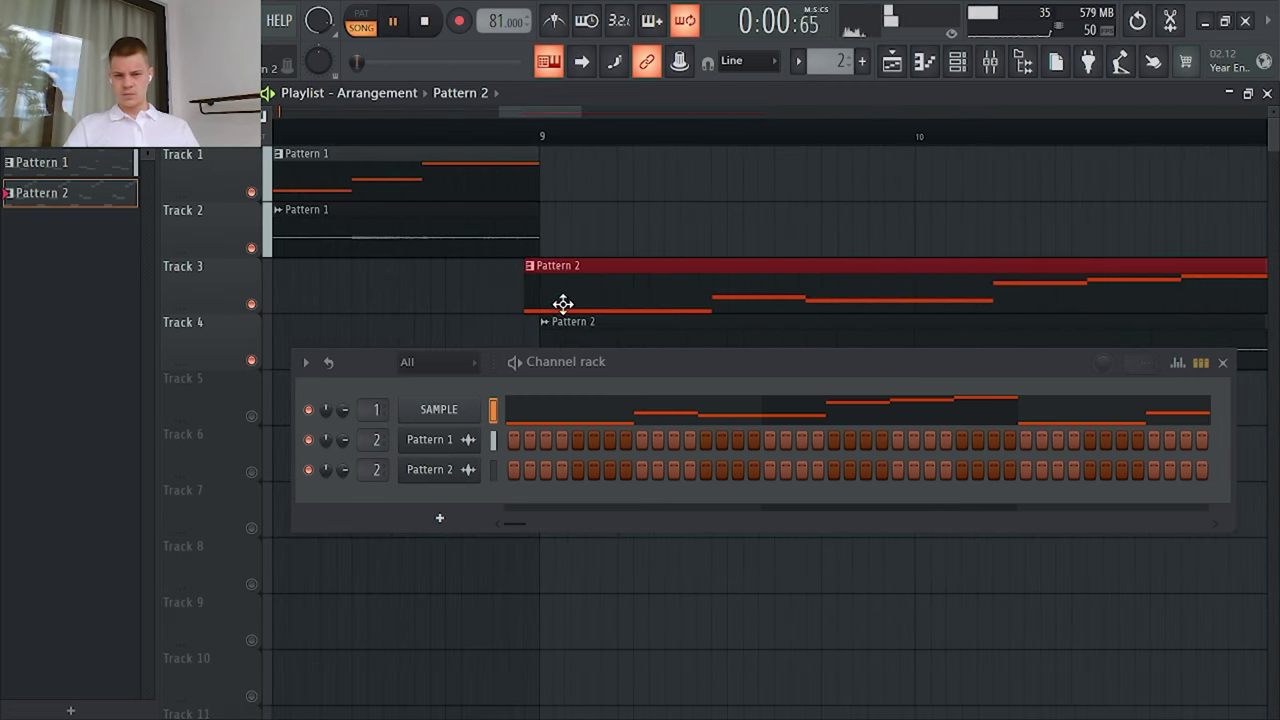
scroll(723, 226, down, 5)
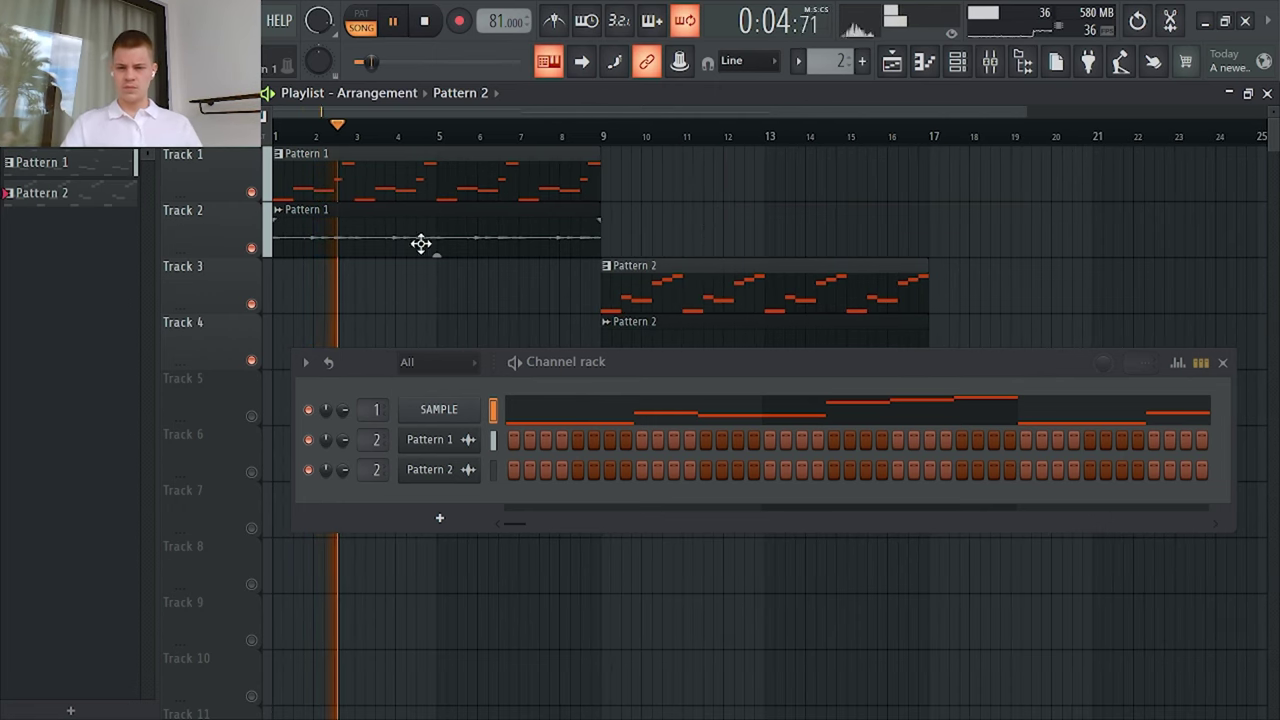
Step: Move the channel rack clear of Track 4 and enable all playlist tracks
click(438, 364)
click(474, 379)
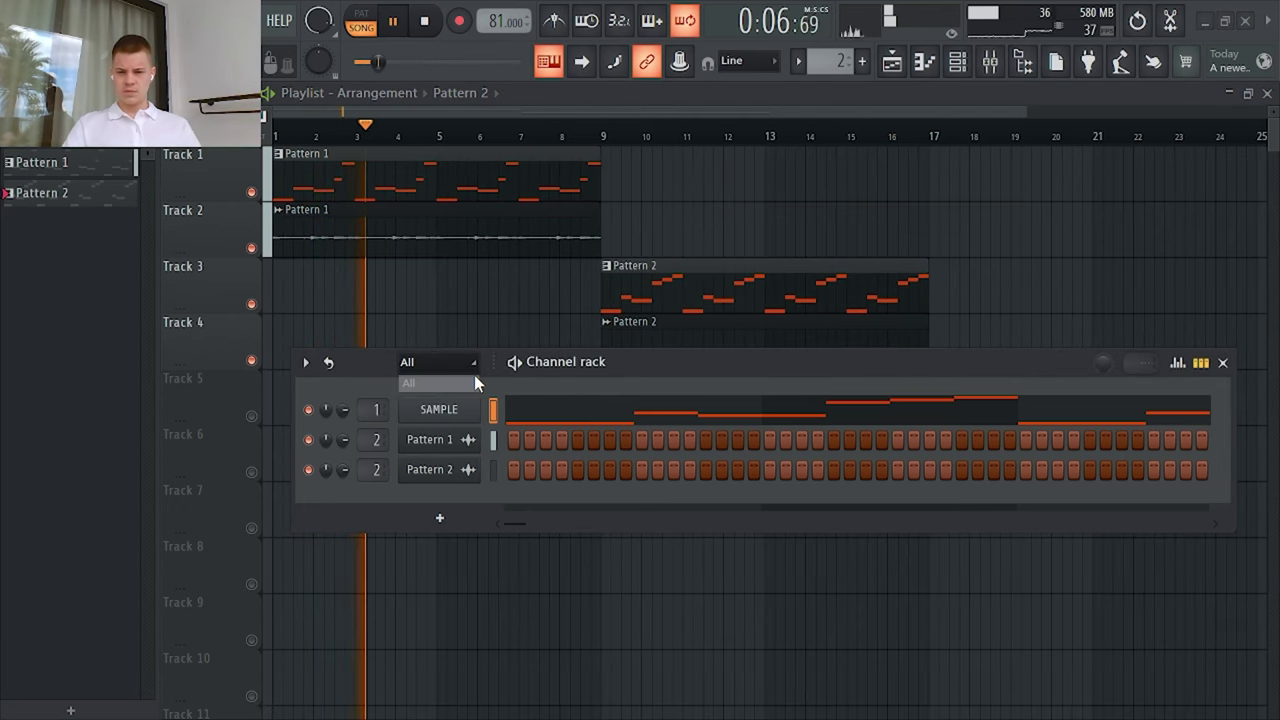
drag(686, 364, 681, 439)
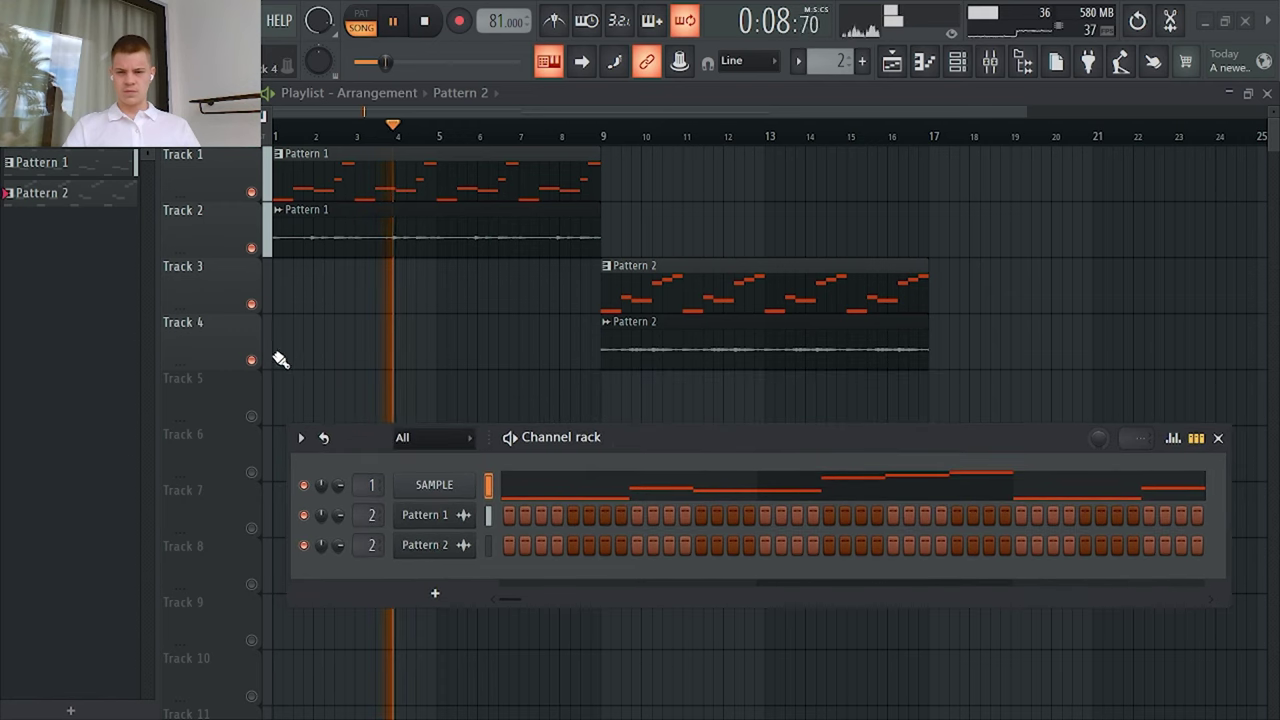
right_click(251, 248)
right_click(251, 248)
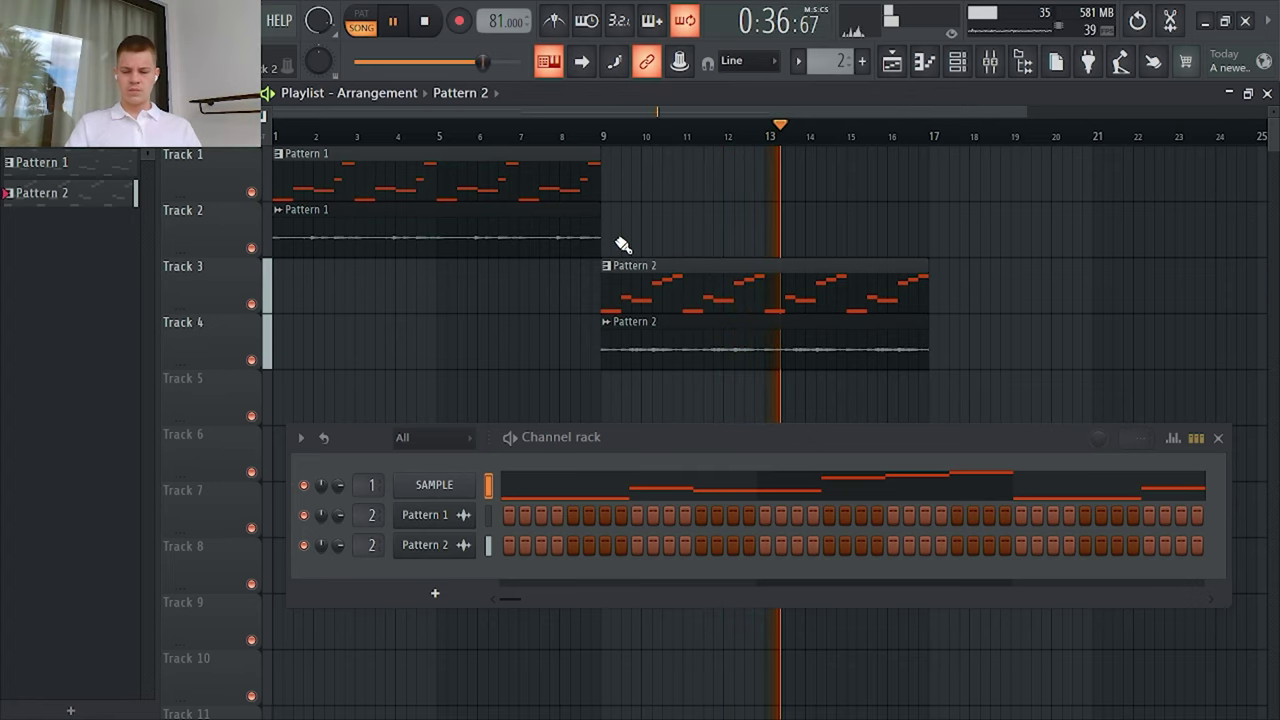
scroll(500, 255, down, 2)
click(783, 172)
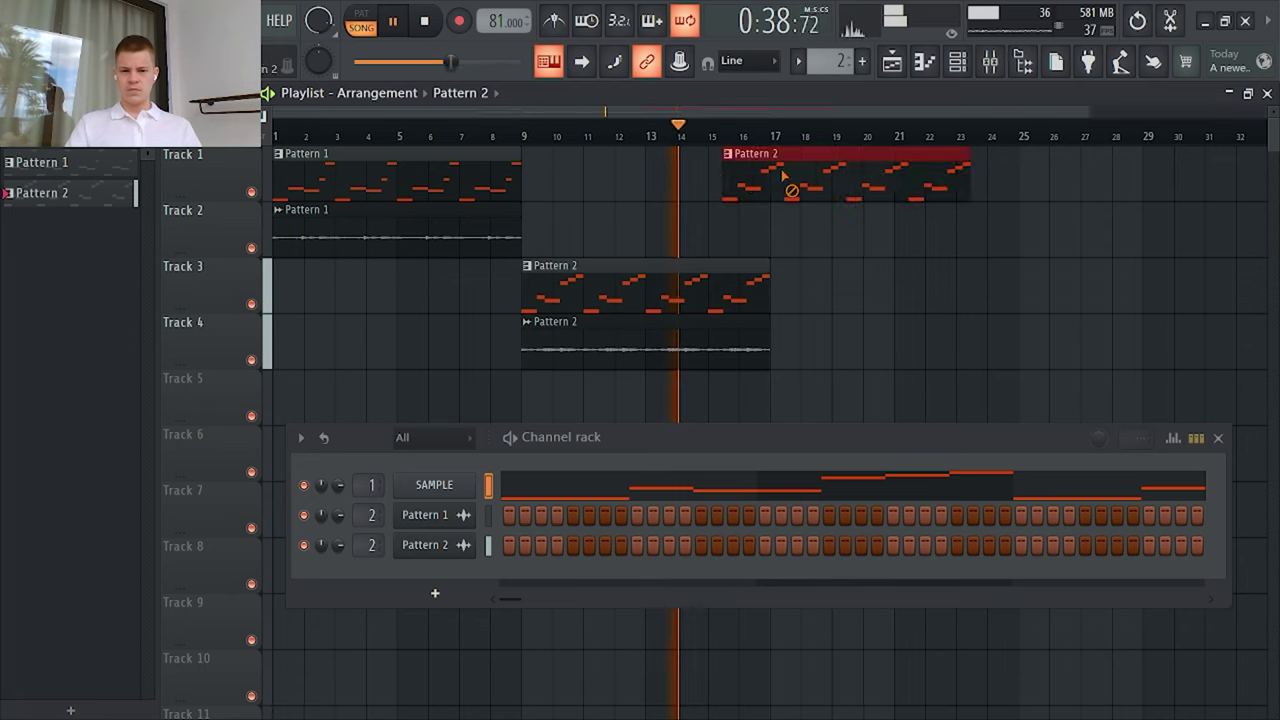
right_click(784, 176)
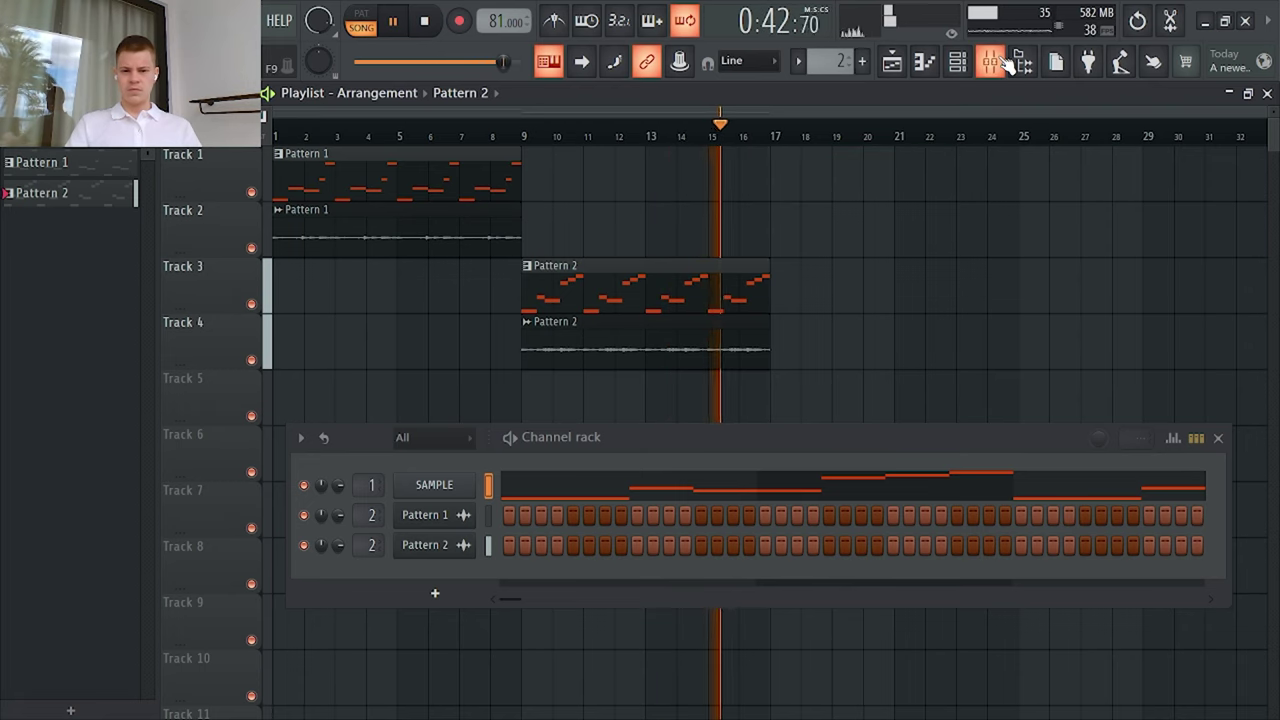
Step: Set the time-stretching mode of the Pattern 2 audio clip to Auto
double_click(645, 353)
click(688, 356)
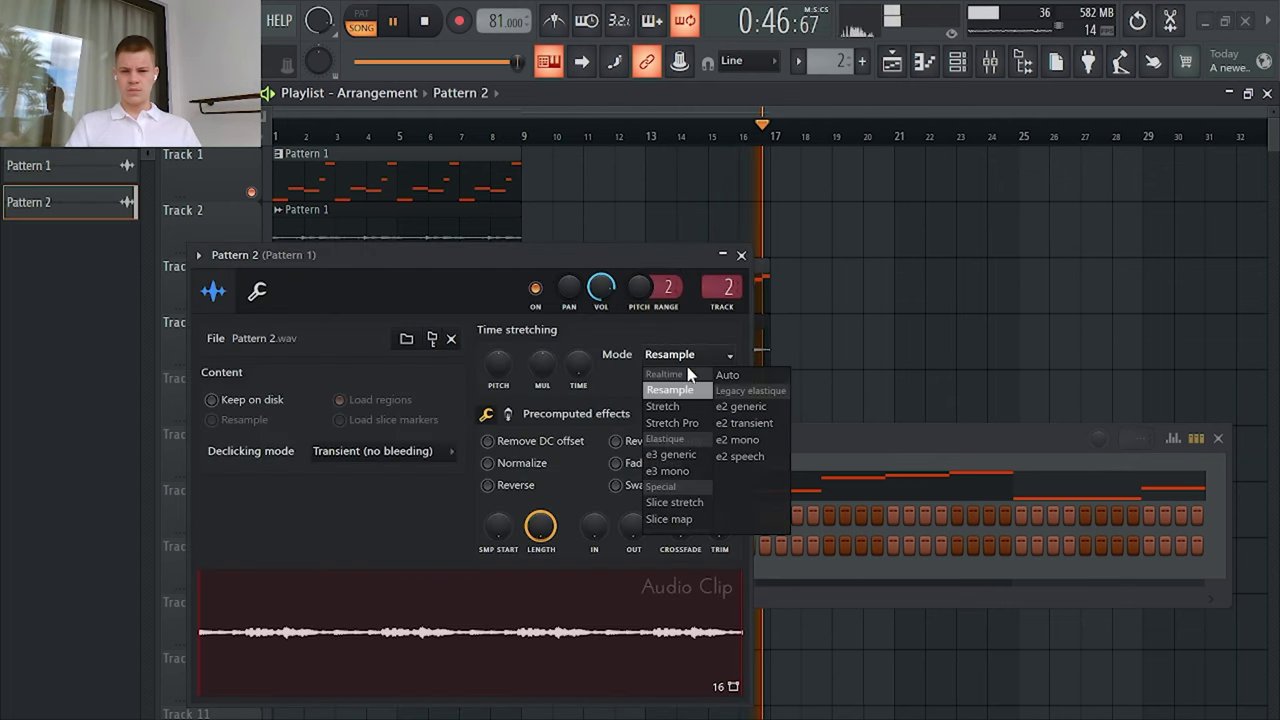
click(727, 375)
click(741, 255)
Step: Set the time-stretching mode of the Pattern 1 audio clip to Auto
click(400, 225)
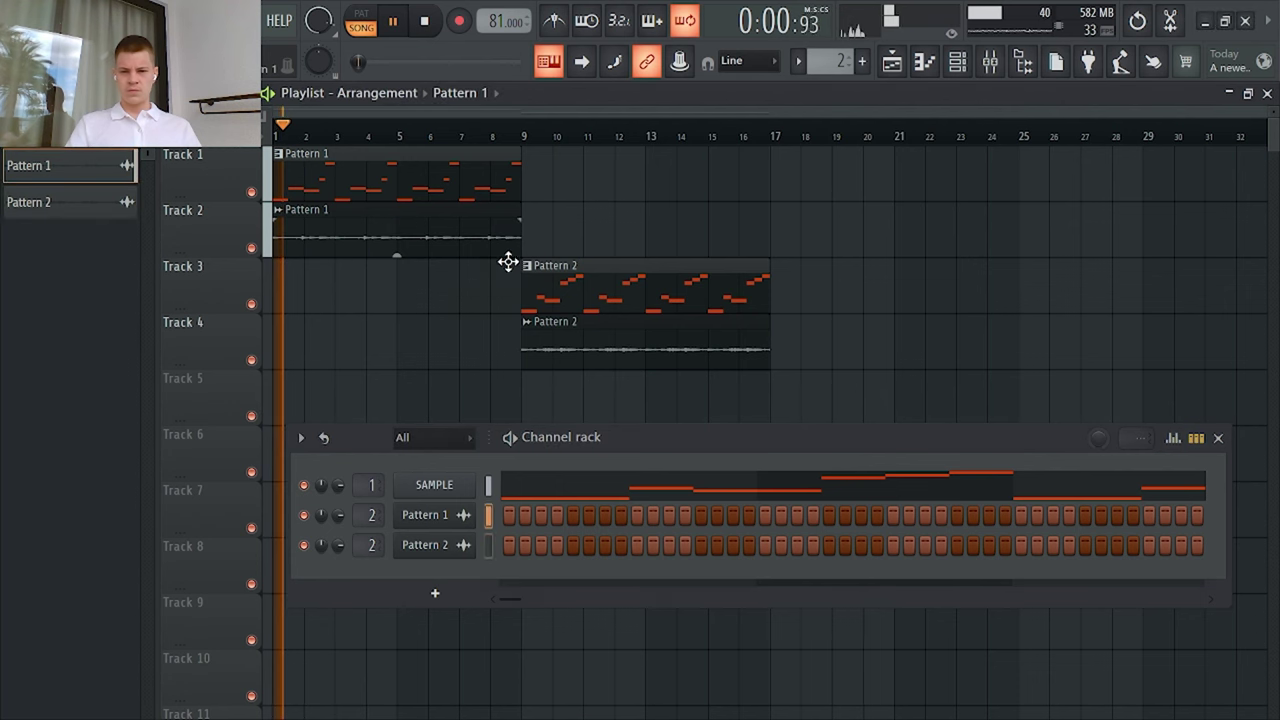
double_click(508, 258)
click(650, 328)
click(698, 345)
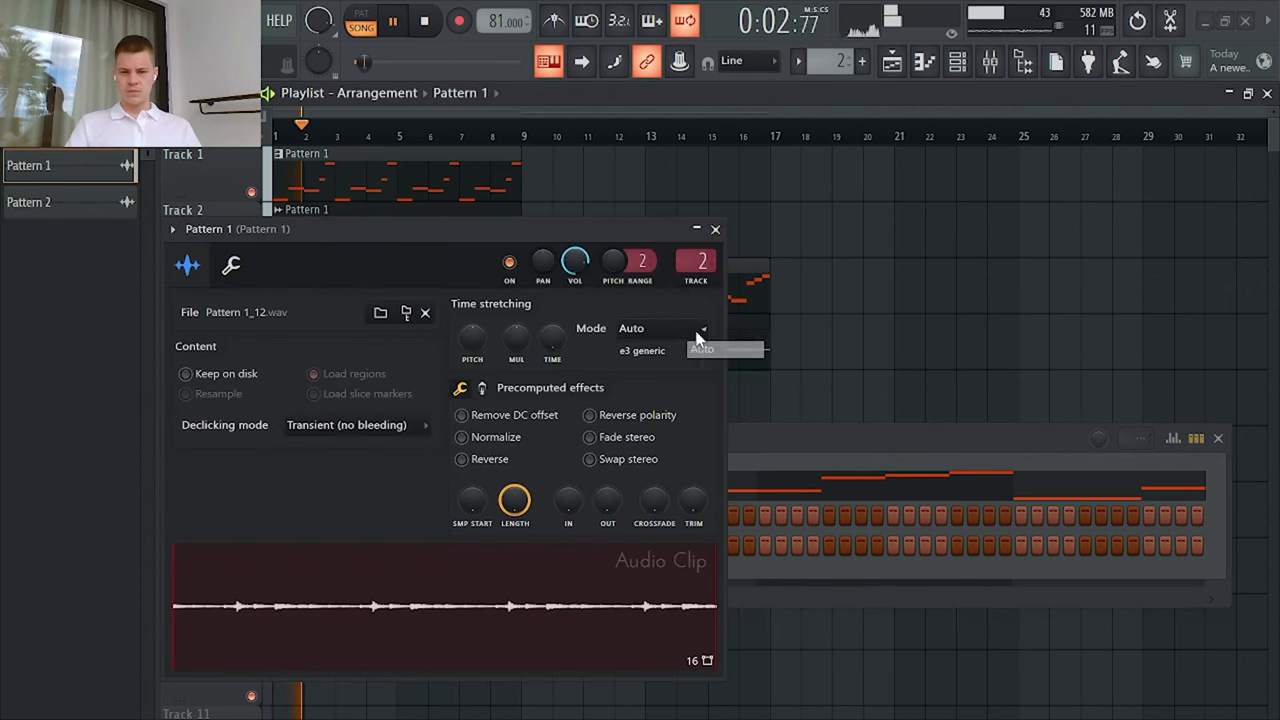
click(715, 230)
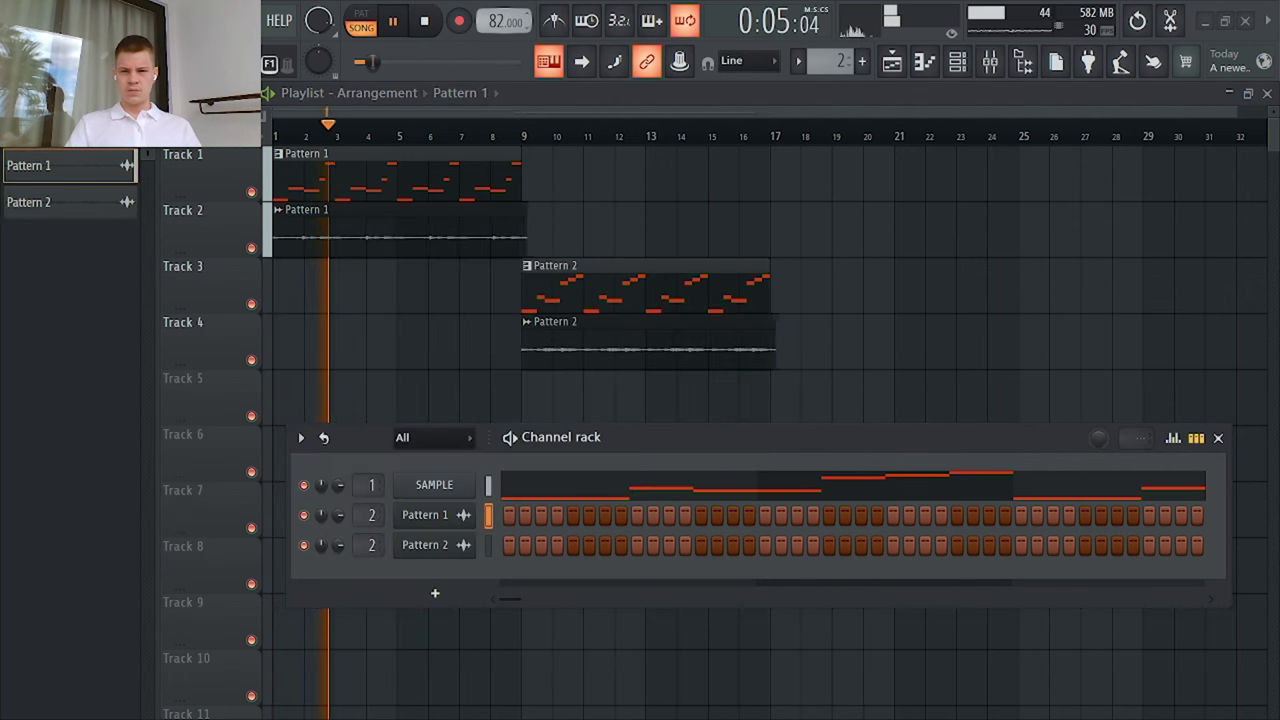
Step: Raise the project tempo to 83 BPM and enable the metronome
drag(496, 21, 496, 15)
click(561, 20)
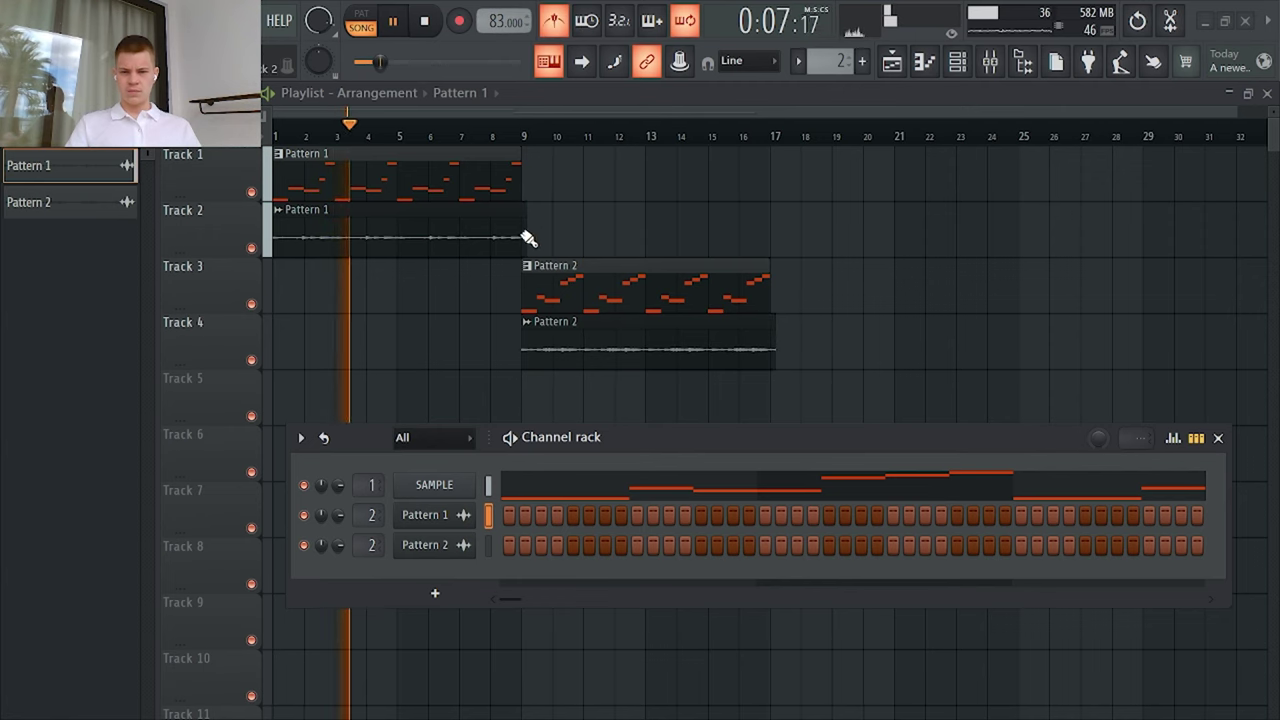
Step: Undo the last two project tempo changes
key(ctrl+z)
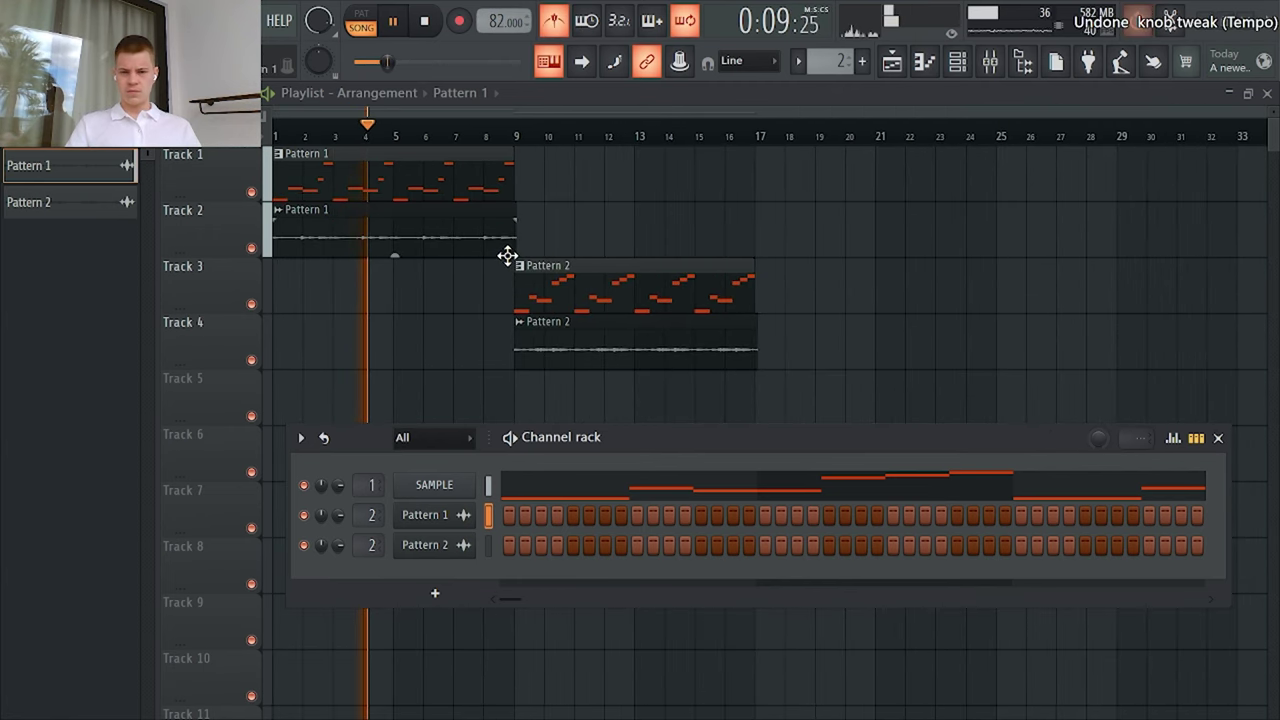
scroll(508, 255, up, 5)
key(ctrl+z)
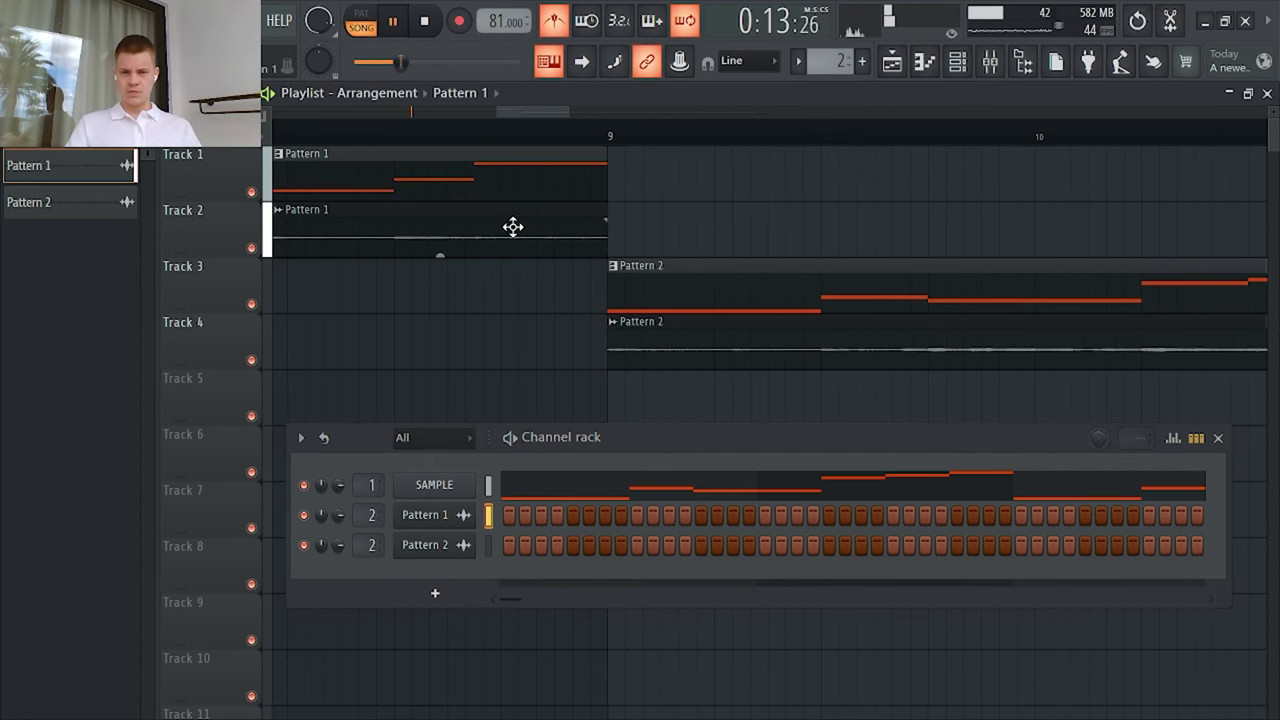
Step: Set the time-stretching mode of the Pattern 1 audio clip to Stretch and close its settings
double_click(512, 226)
click(640, 381)
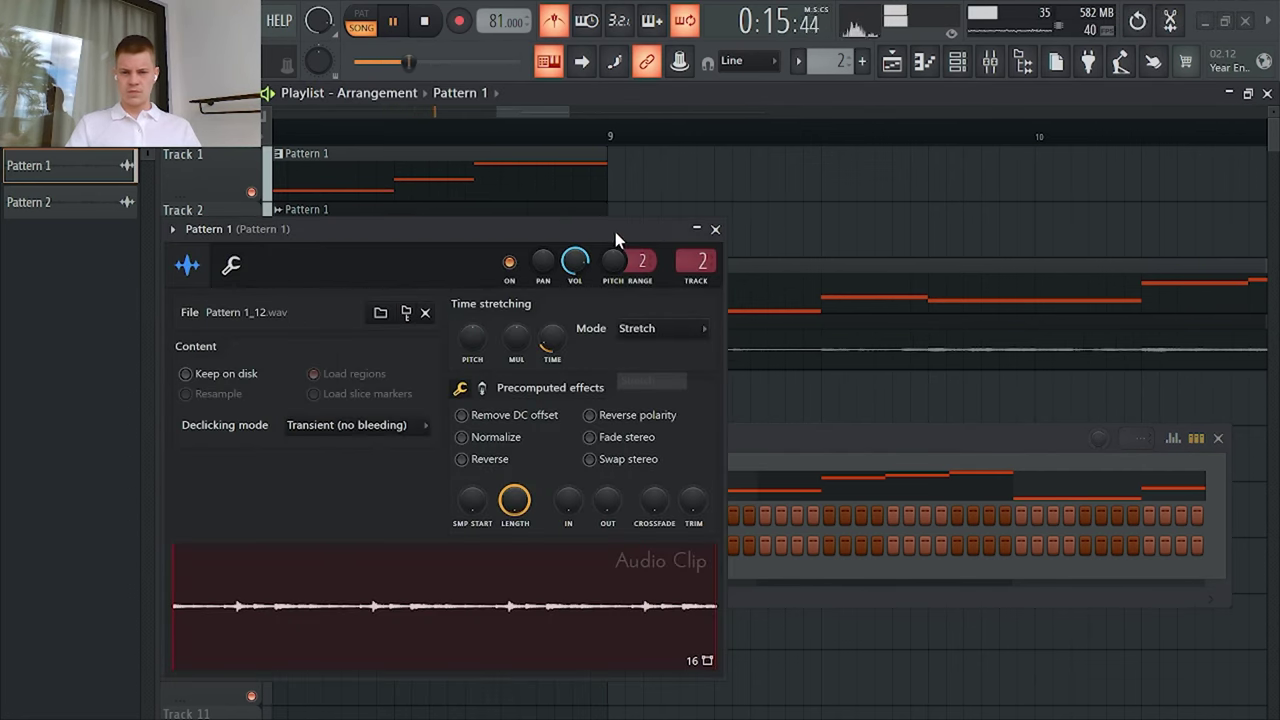
click(703, 231)
click(699, 231)
click(715, 230)
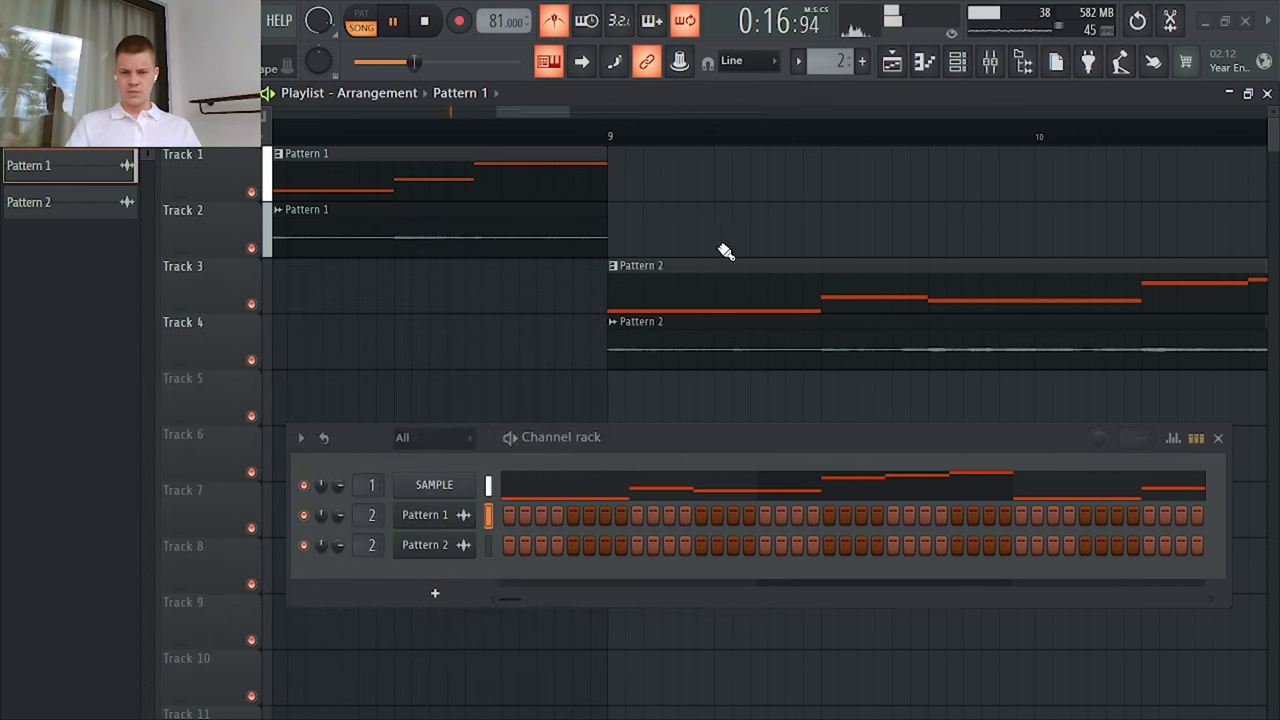
Step: Set the time-stretching mode of the Pattern 2 audio clip to Stretch and close its settings
double_click(738, 348)
click(673, 358)
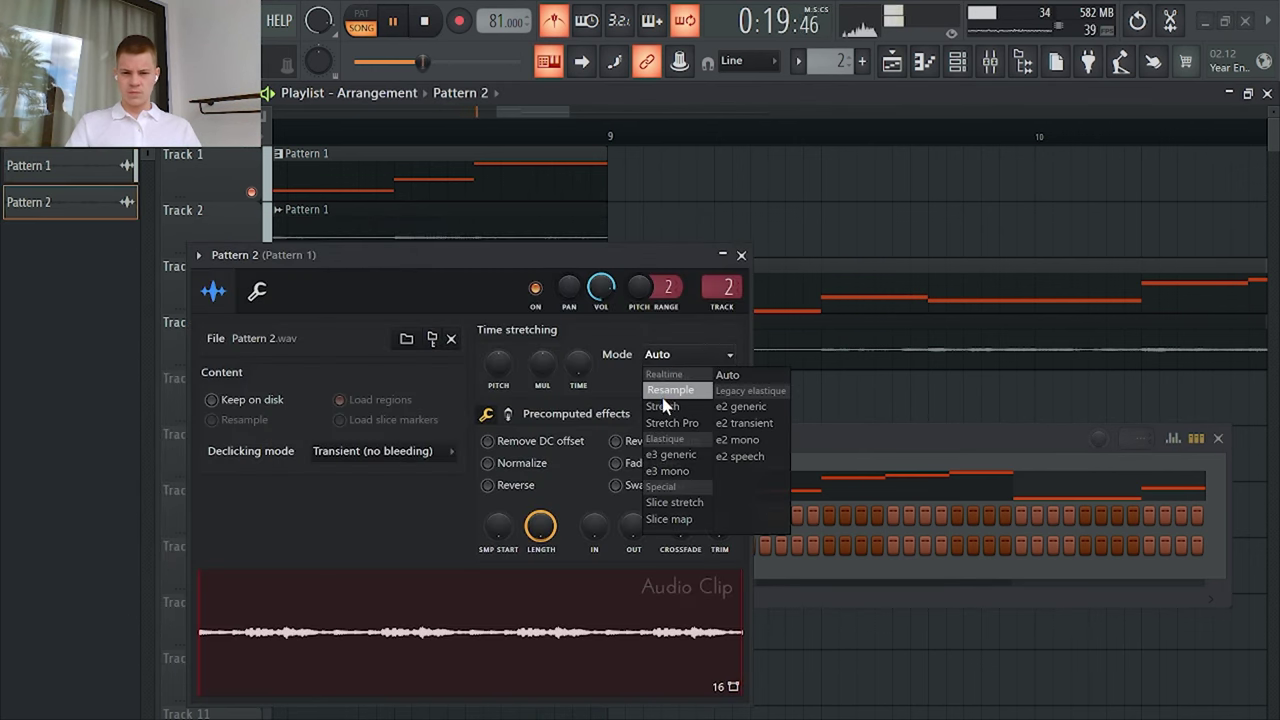
click(664, 406)
click(740, 258)
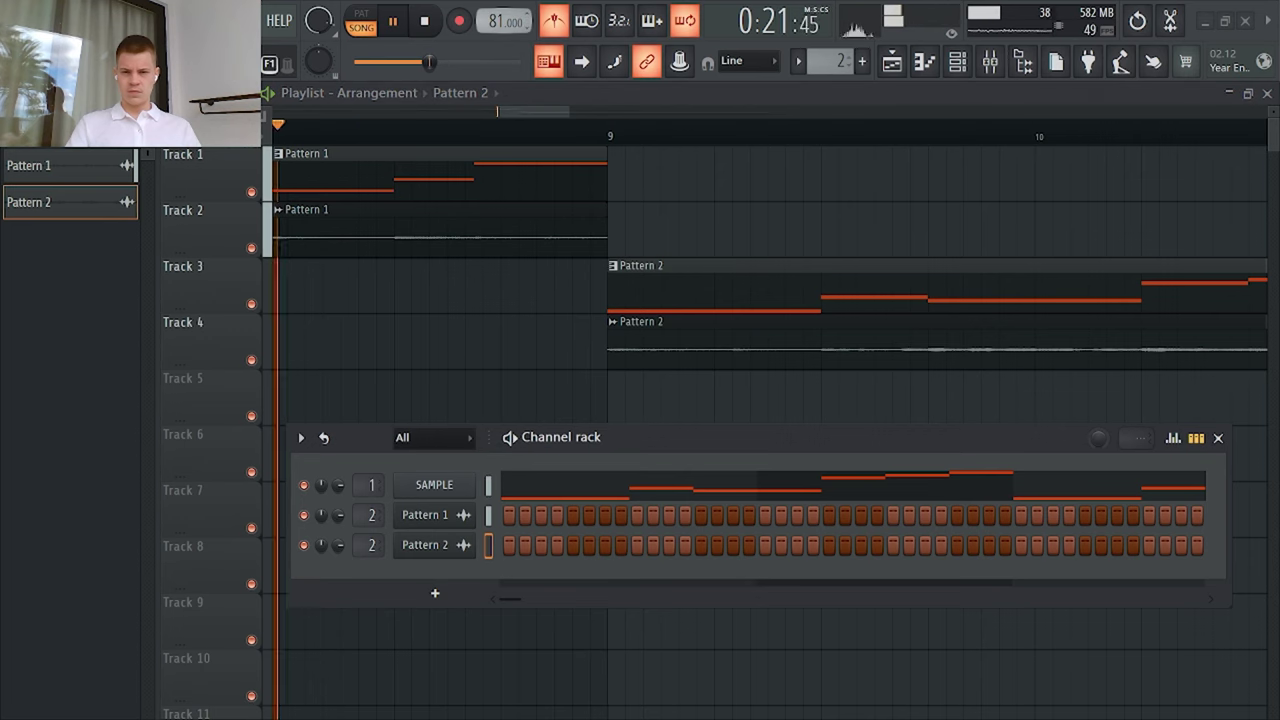
Step: Raise the project tempo to 85 BPM and disable the metronome while the song plays from the start
drag(490, 20, 490, 30)
scroll(491, 131, down, 5)
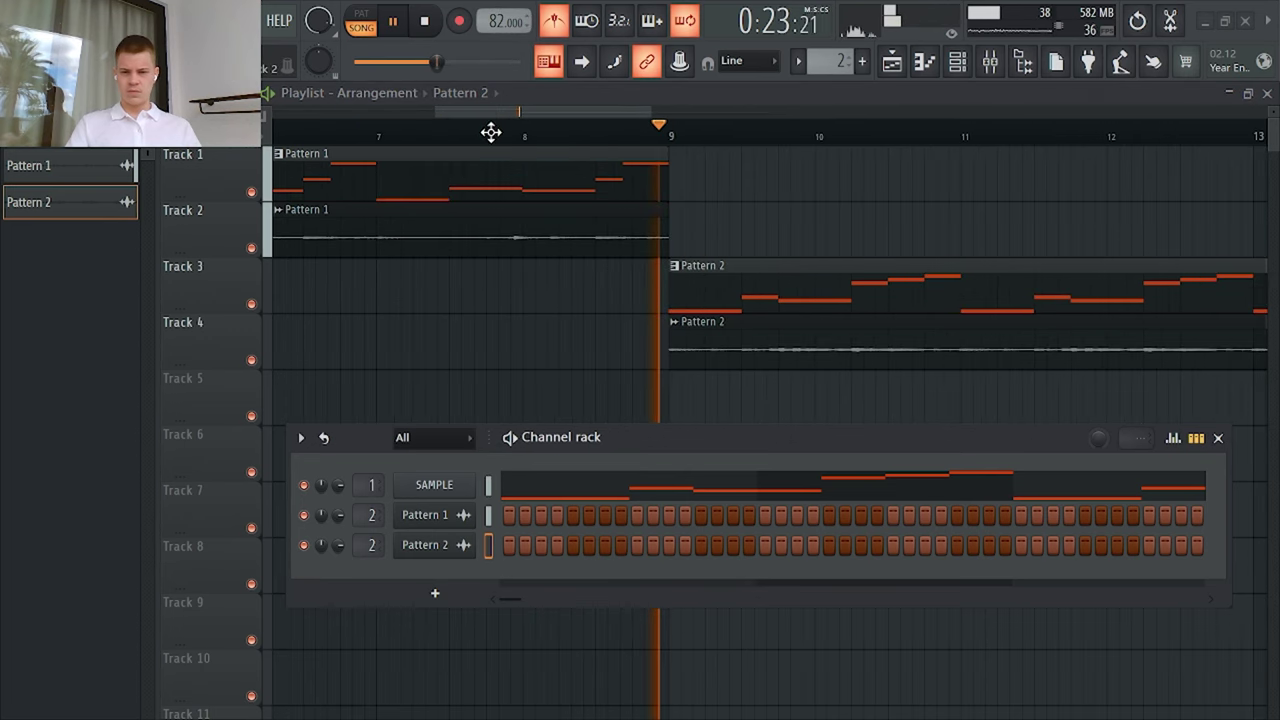
key(space)
key(space)
scroll(700, 230, down, 3)
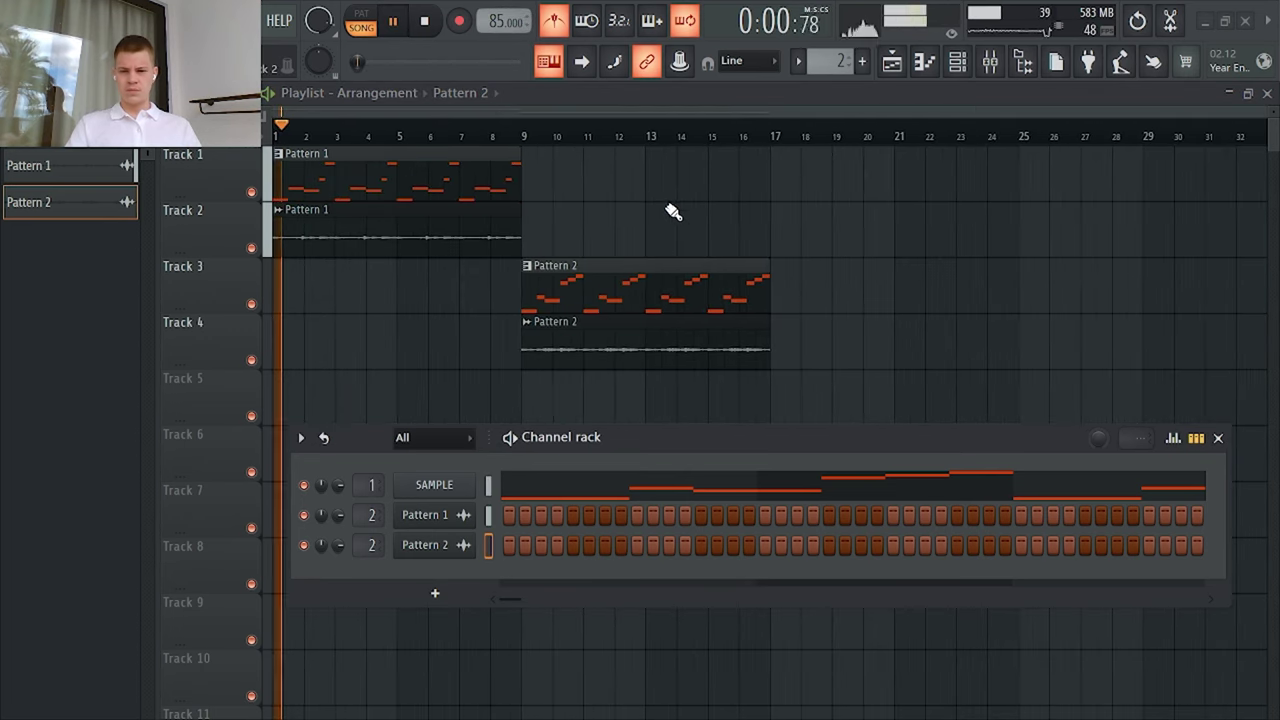
scroll(545, 222, up, 3)
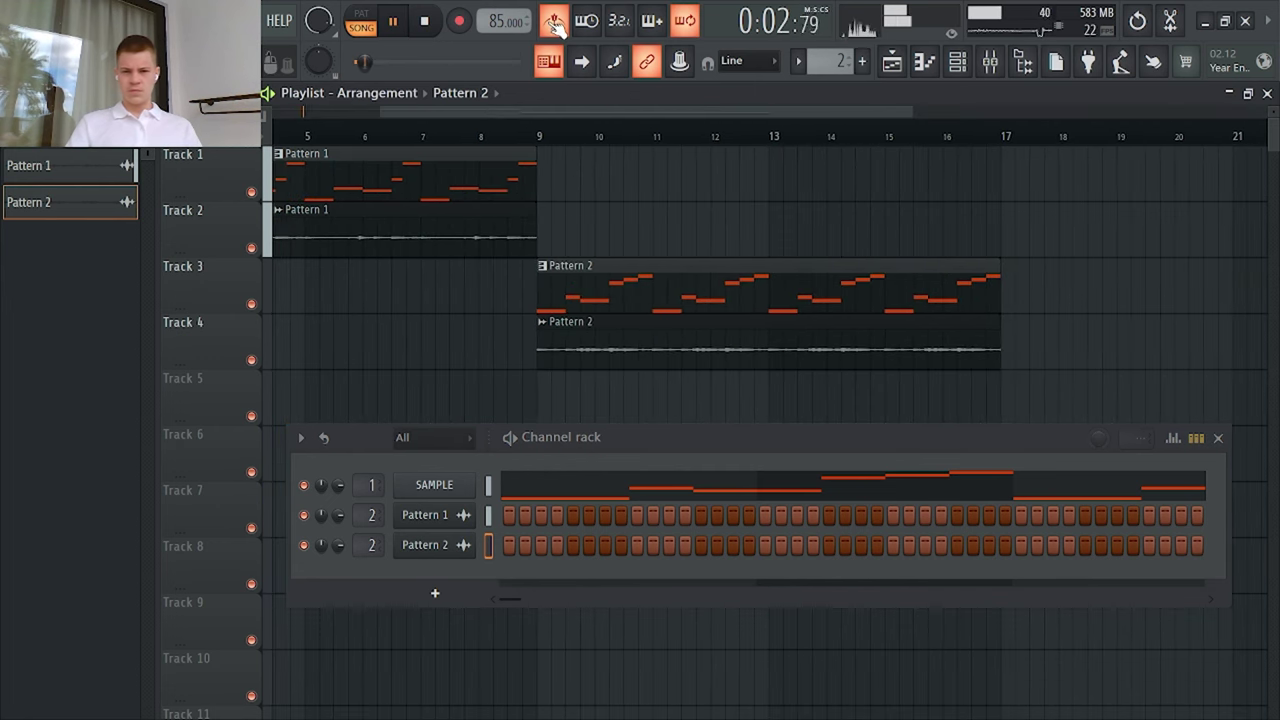
Step: Make Pattern 1 the active pattern and open BOOM BAP DRUMKIT's Bass One Shots folder in the file browser
click(1018, 66)
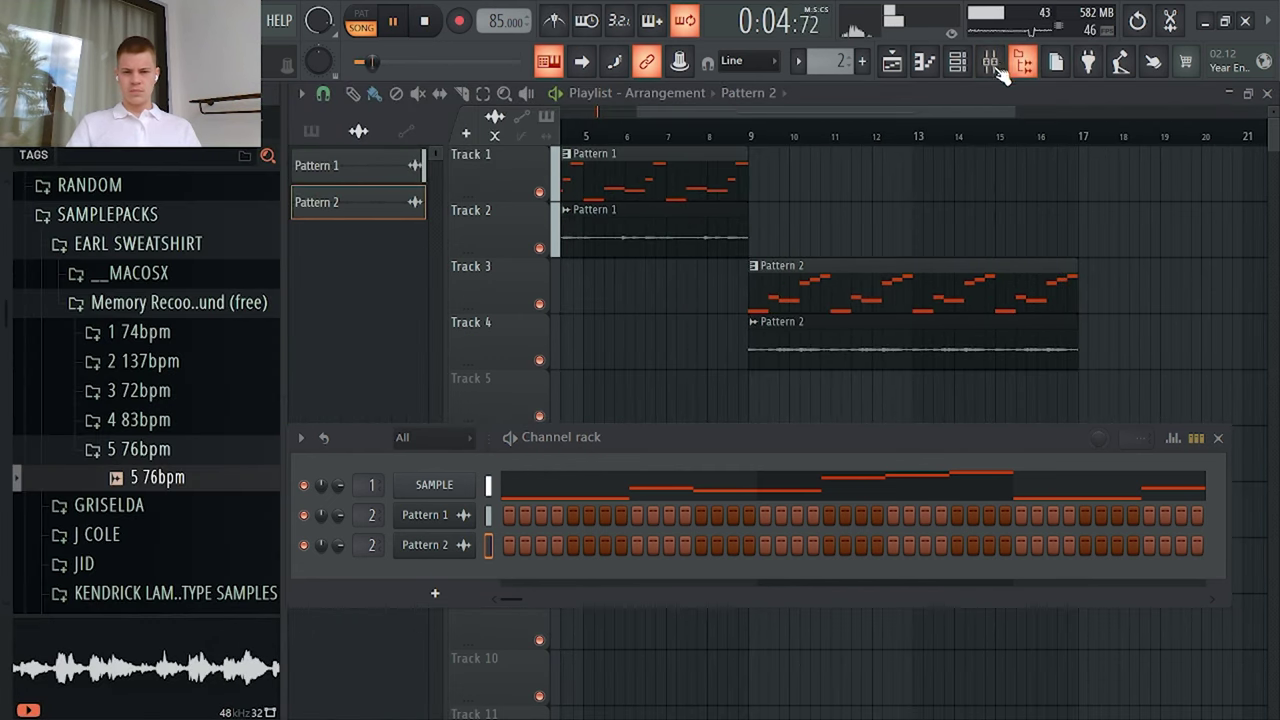
click(417, 176)
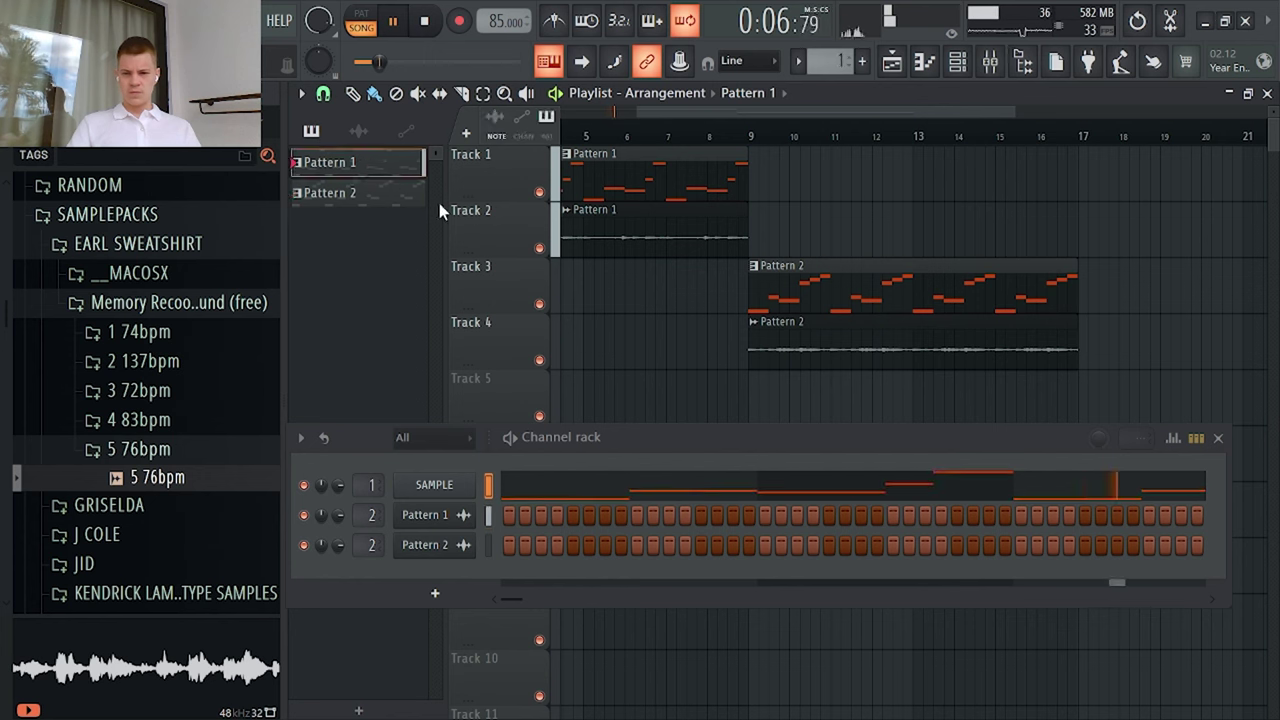
click(118, 220)
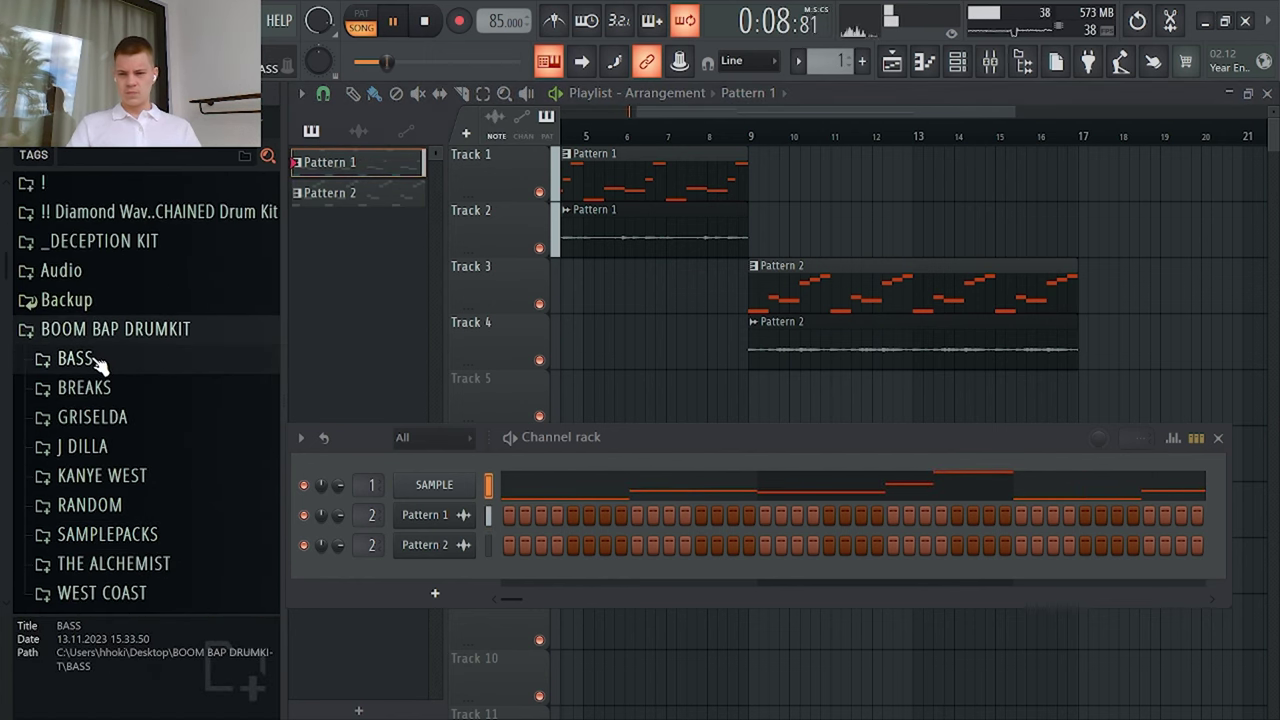
click(95, 363)
click(122, 395)
Step: Audition the Korg, Roland and Yamaha bass one-shots against the playing beat to compare their sound
click(120, 402)
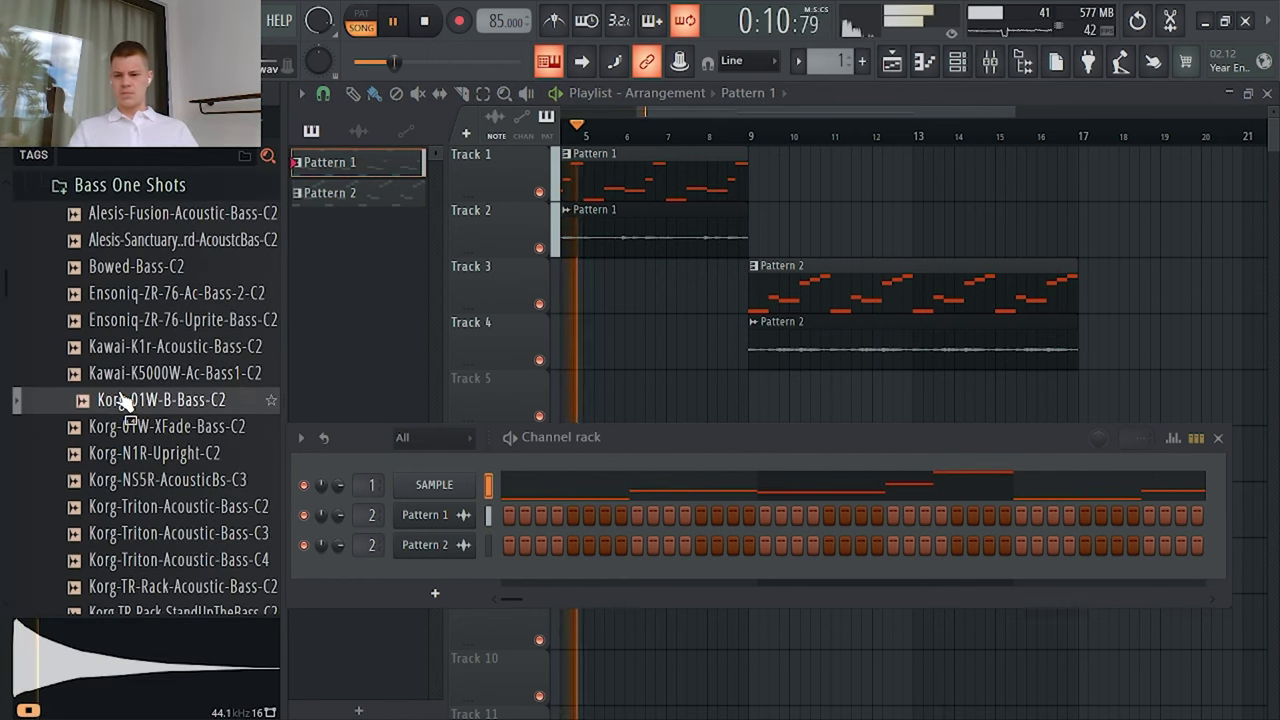
click(171, 532)
scroll(140, 490, down, 2)
click(124, 456)
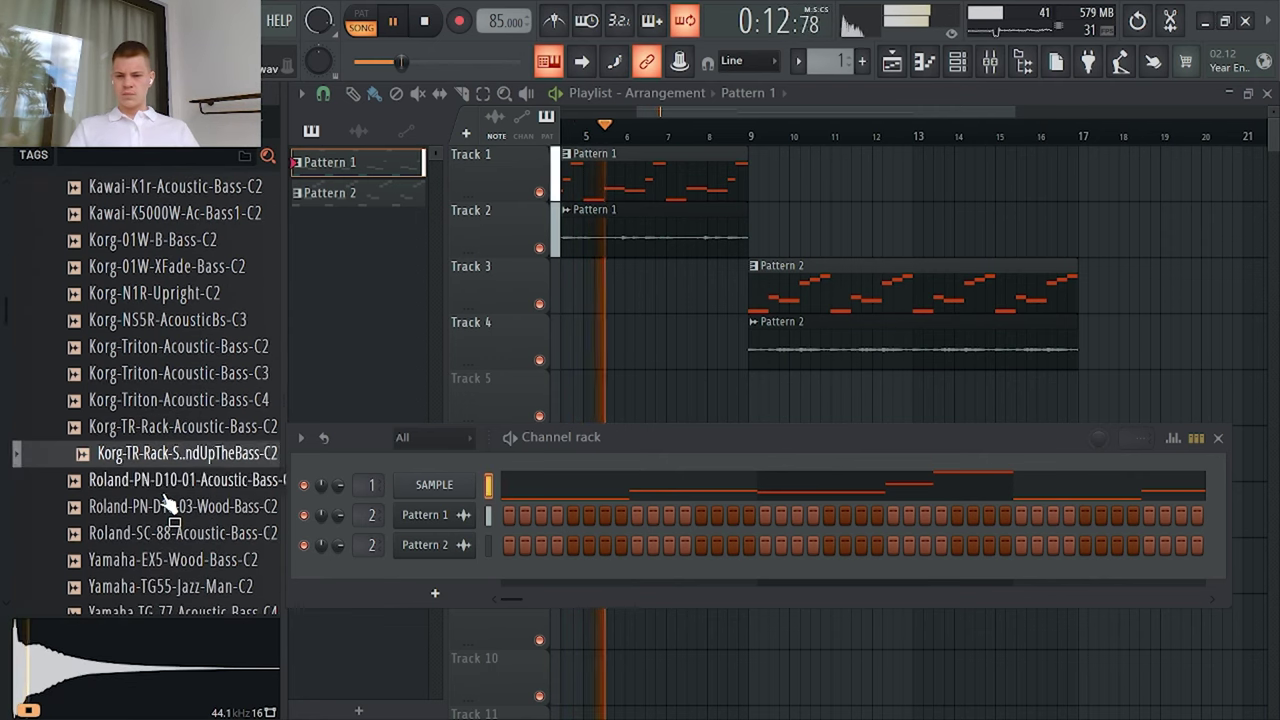
click(145, 480)
click(163, 507)
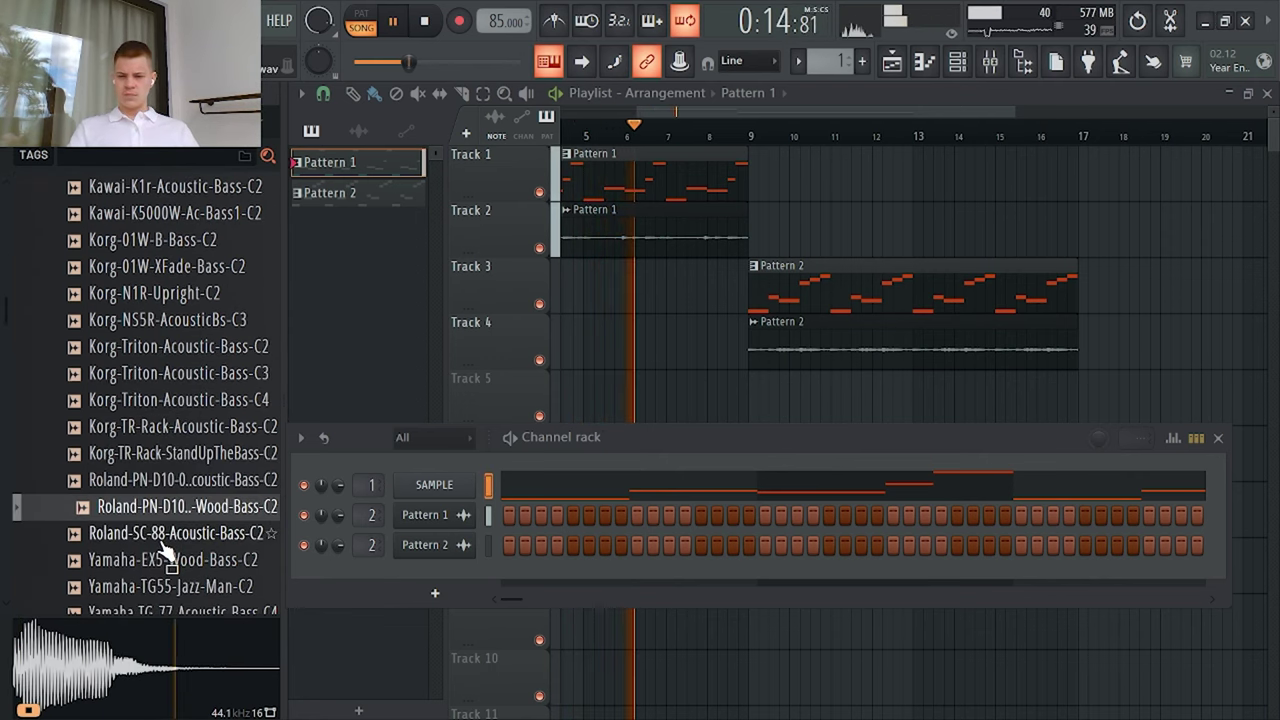
click(163, 533)
scroll(123, 450, down, 4)
click(143, 244)
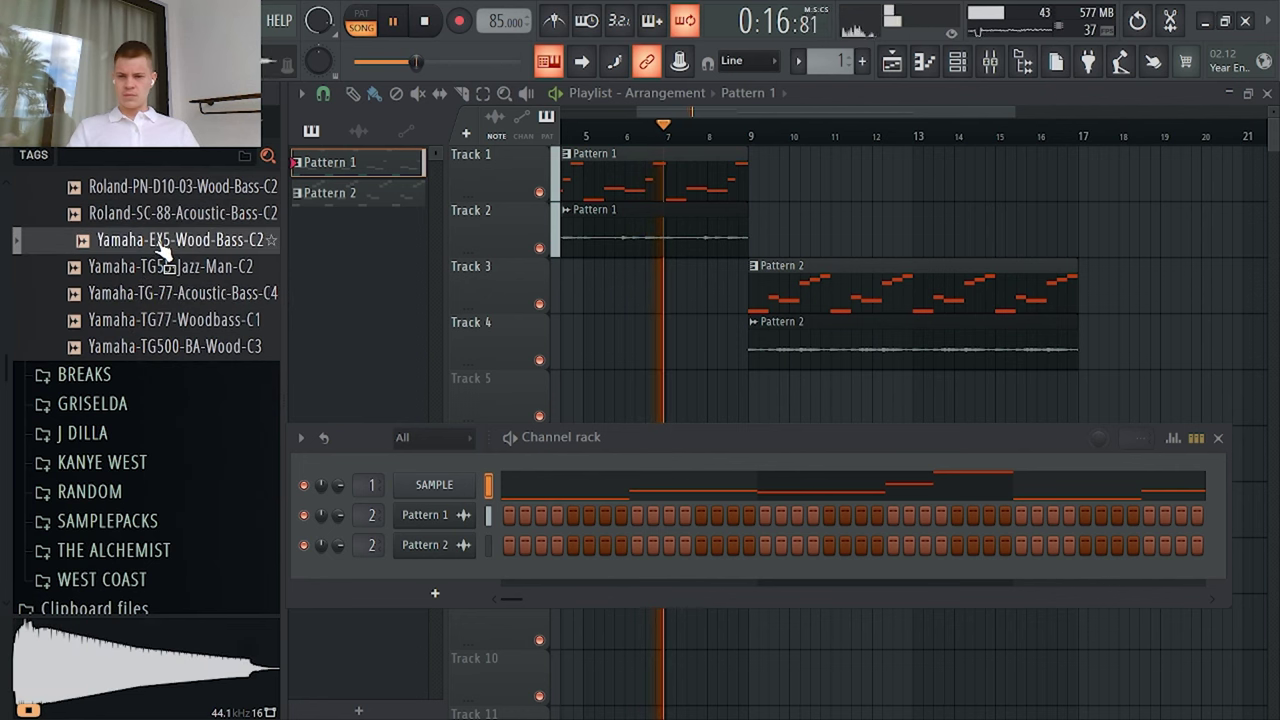
scroll(150, 310, up, 4)
click(130, 294)
click(160, 346)
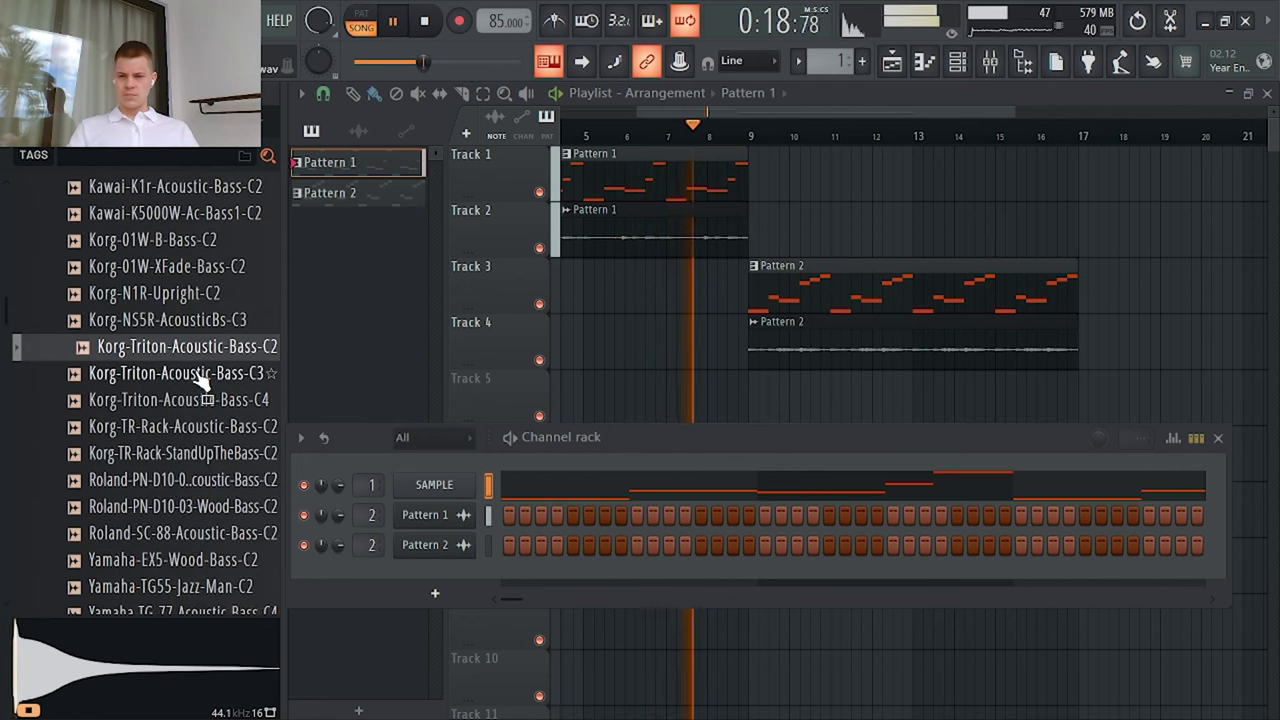
Step: Add the Korg-Triton-Acoustic-Bass-C2 sample to the channel rack as a new channel and name it BASS
drag(243, 402, 452, 584)
key(F2)
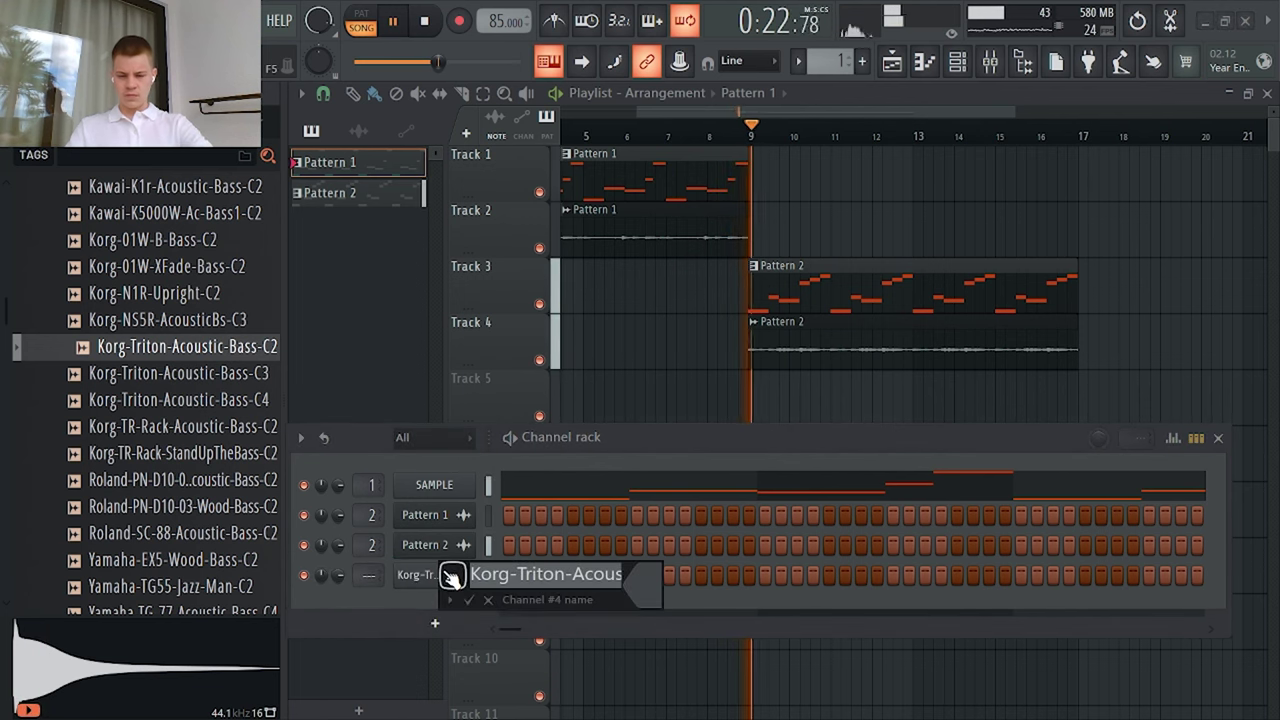
text(BASS)
key(Return)
Step: Enable the BASS channel's volume envelope with maximum hold and zero attack, decay, sustain and release, then close its settings
click(425, 577)
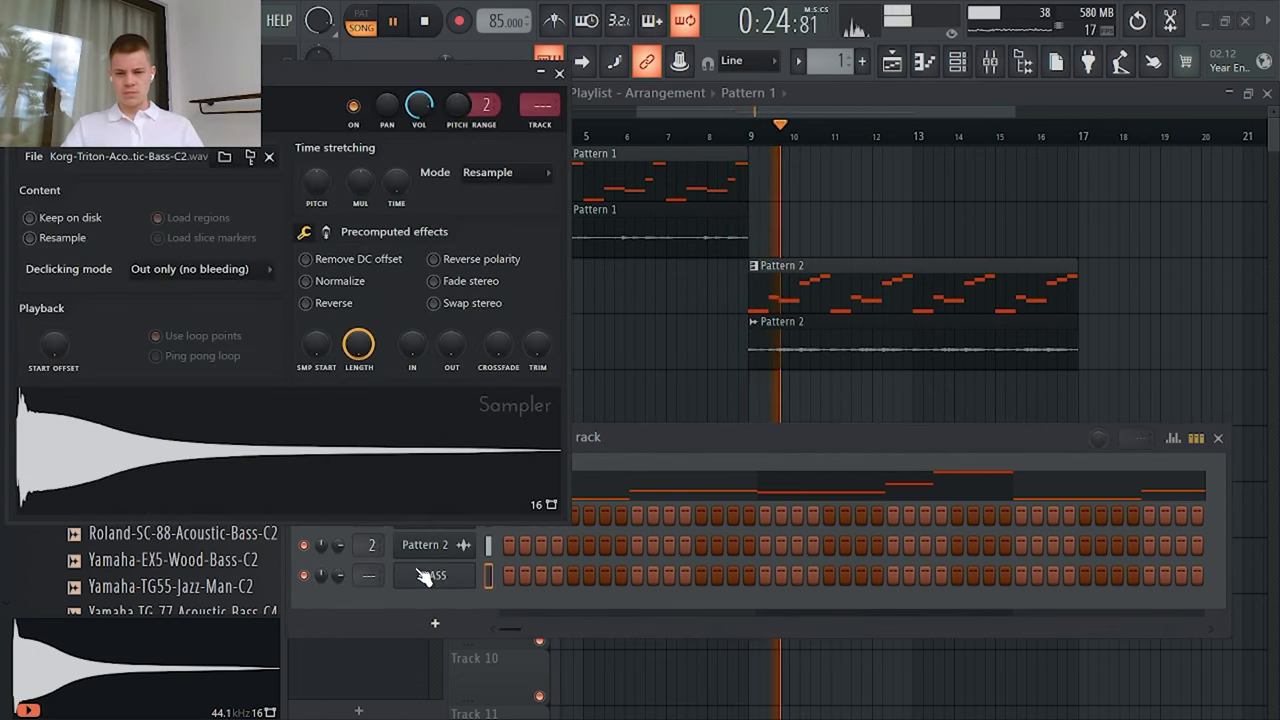
click(78, 106)
drag(324, 90, 1055, 167)
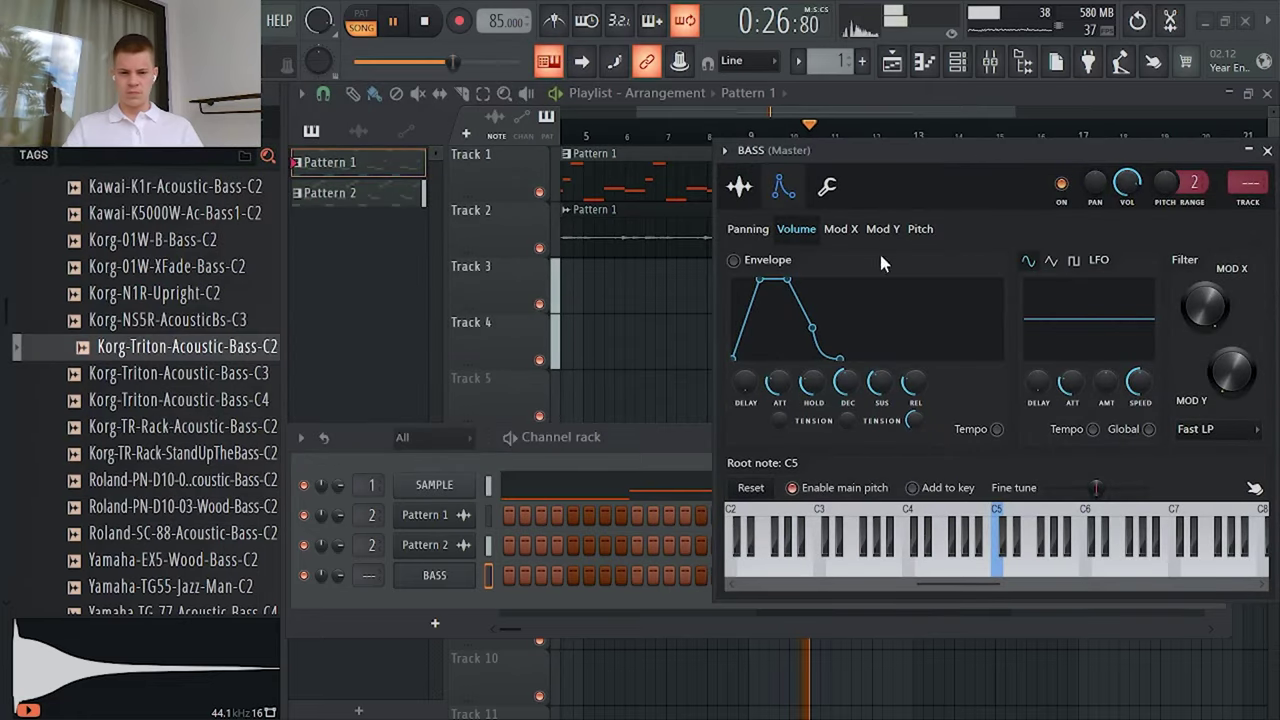
drag(783, 393, 783, 425)
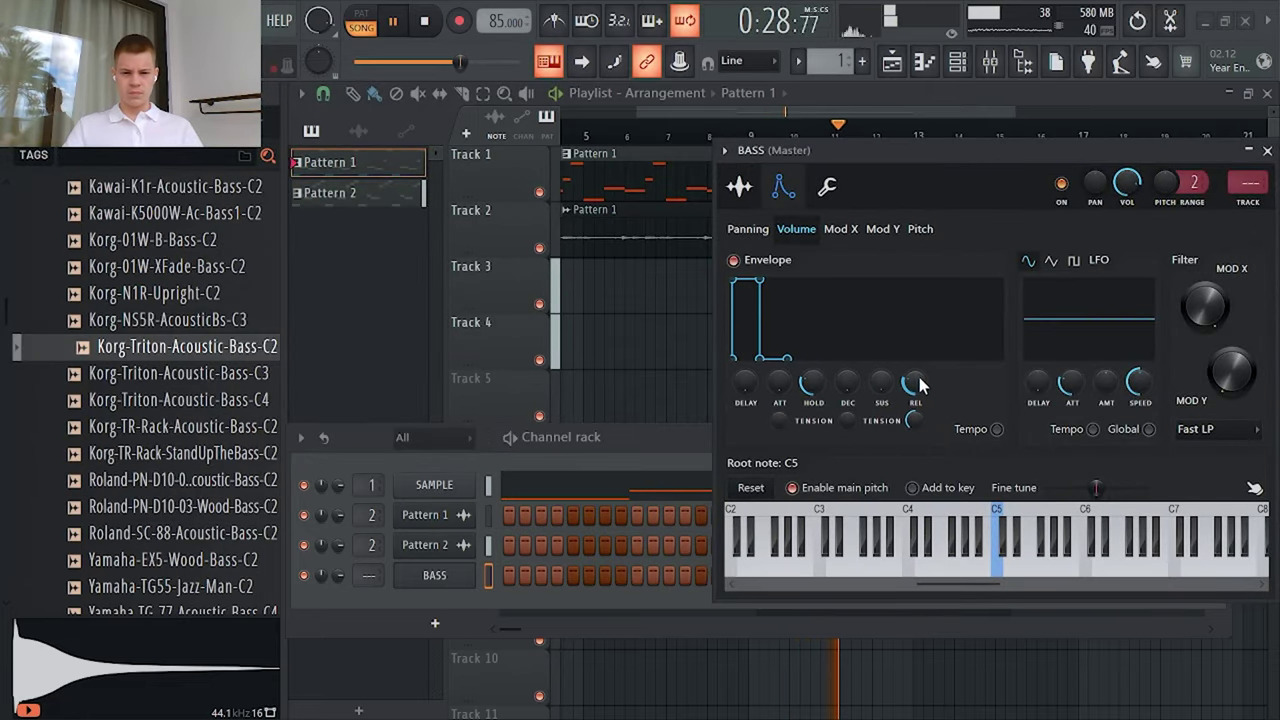
drag(815, 385, 826, 385)
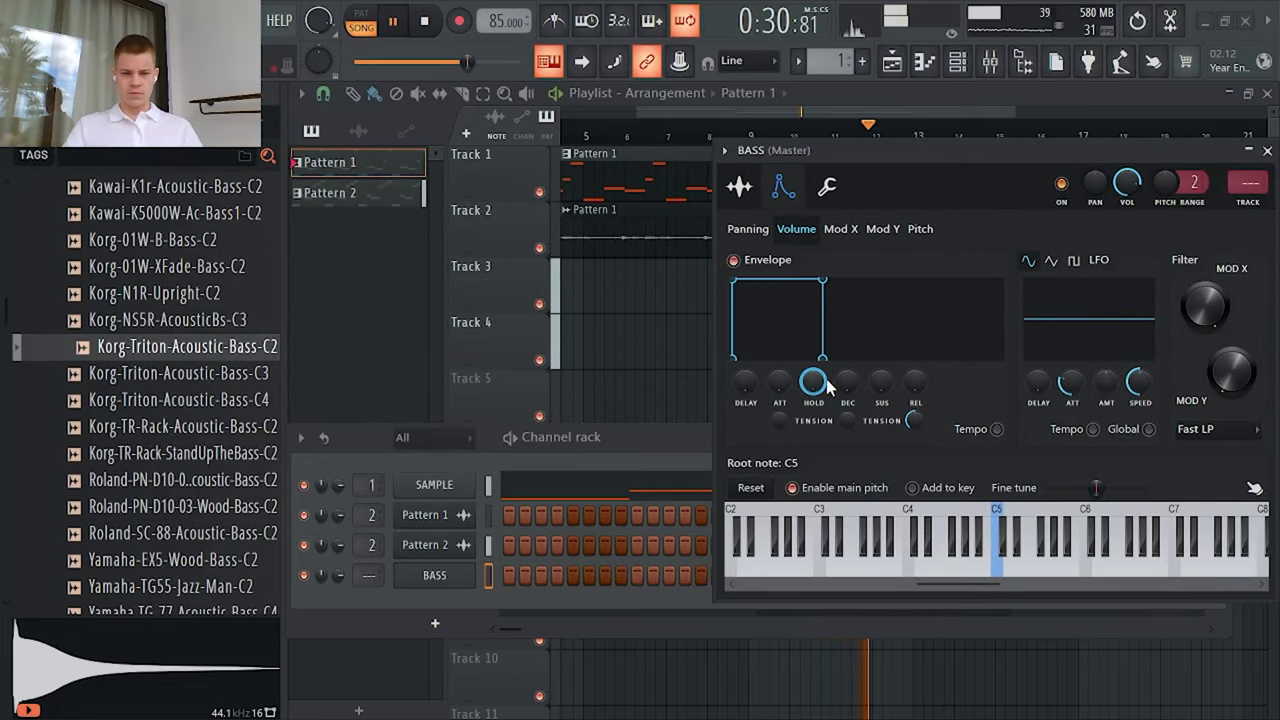
click(827, 188)
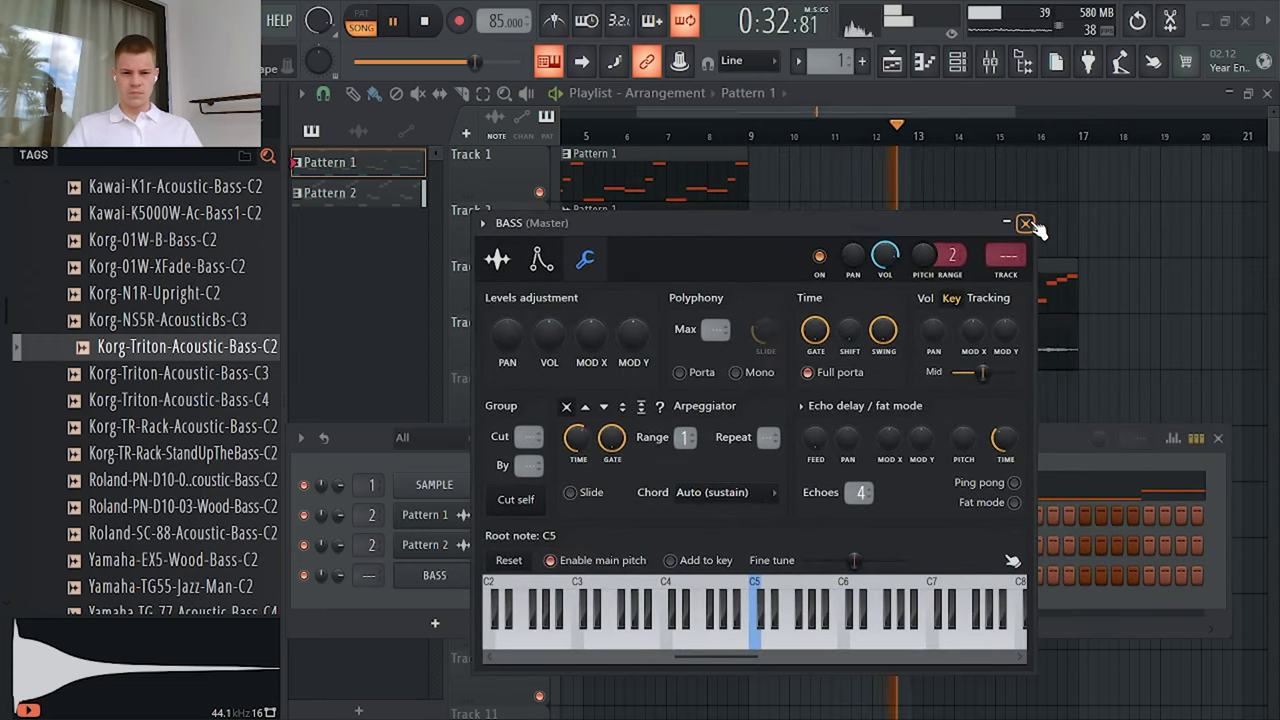
click(1026, 223)
Step: Open the BASS channel in the piano roll, with playback stopped and the channel rack closed
right_click(450, 575)
click(520, 476)
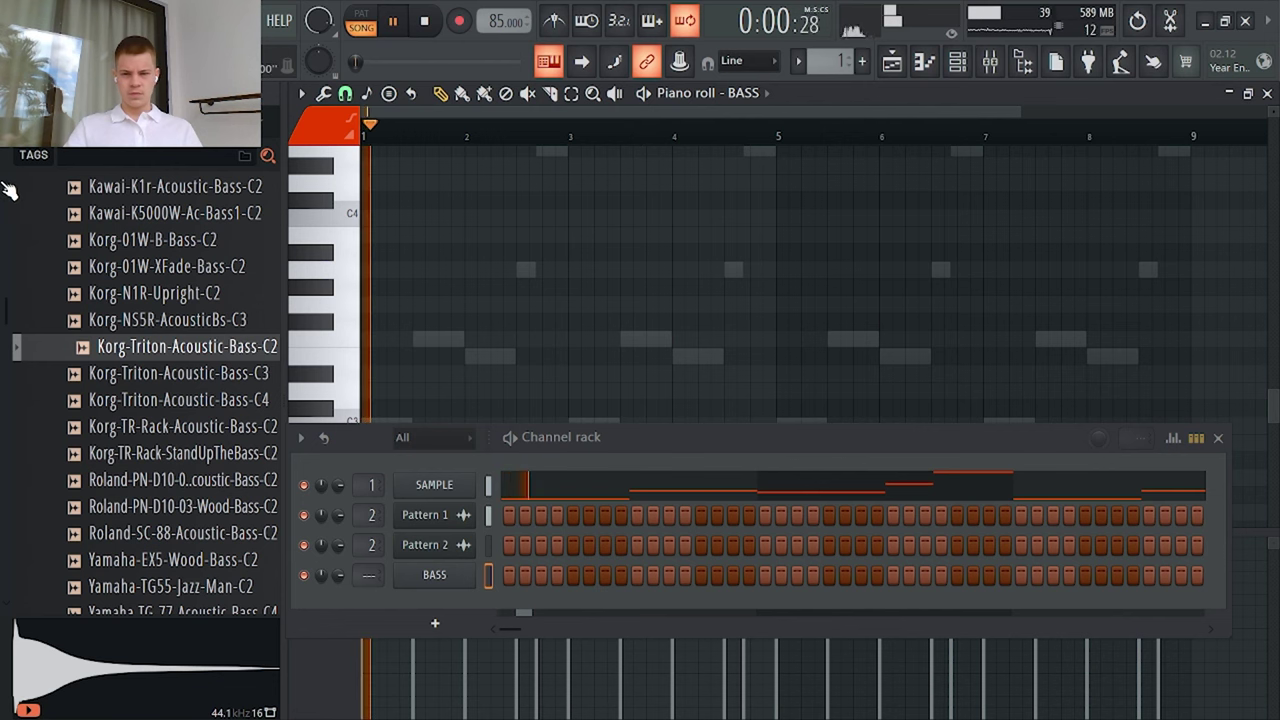
key(space)
click(1218, 437)
Step: Select bars 1 through 8 on the piano roll timeline and hide the file browser
scroll(1005, 193, down, 2)
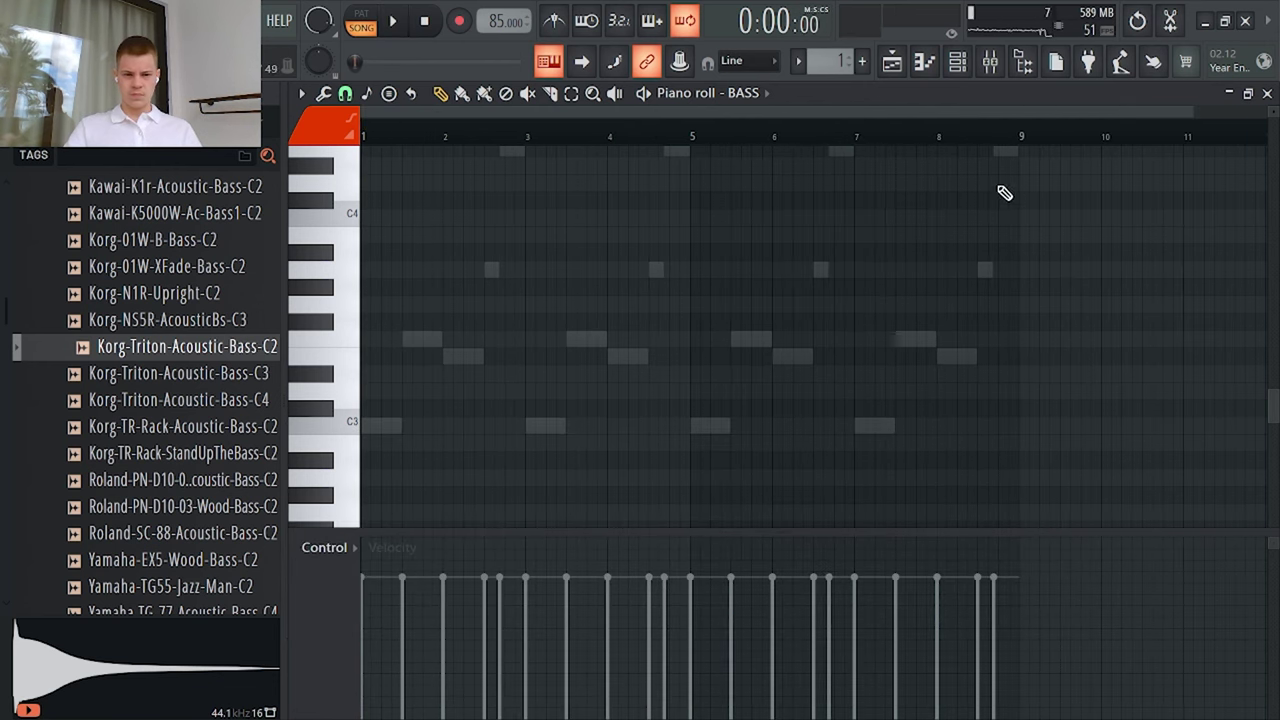
drag(1027, 141, 3, 210)
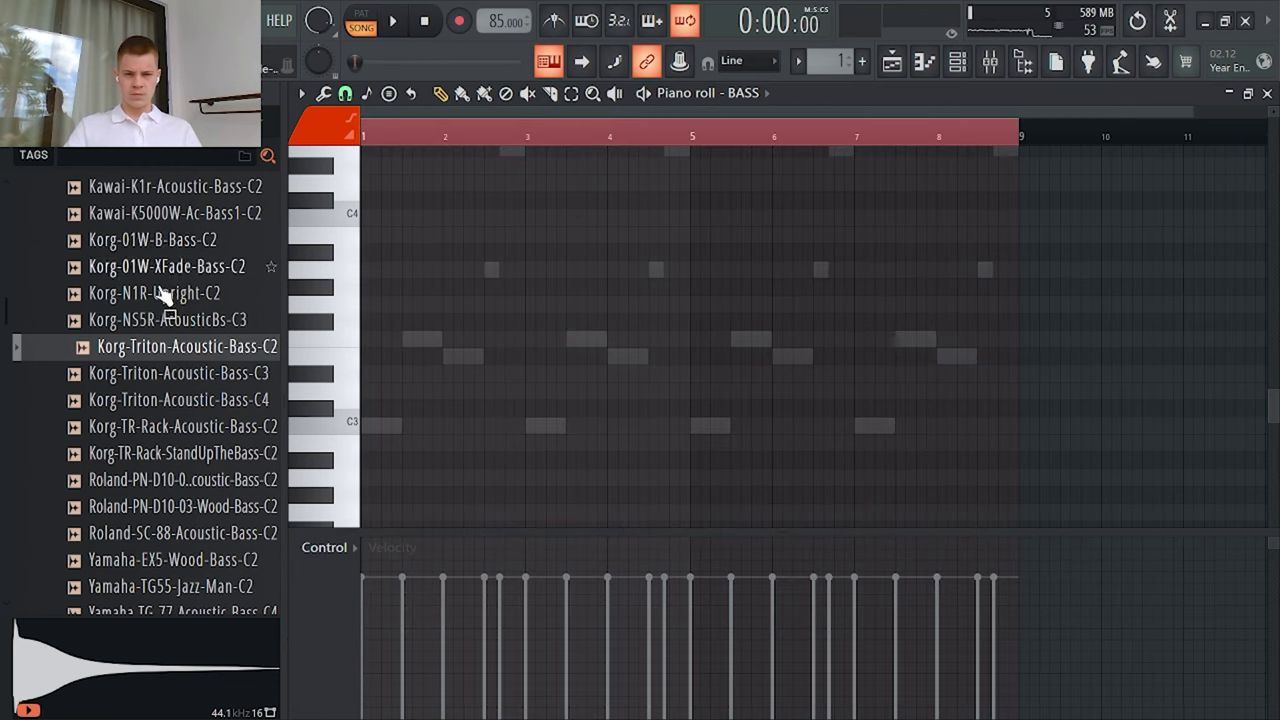
scroll(165, 297, up, 10)
scroll(740, 120, up, 3)
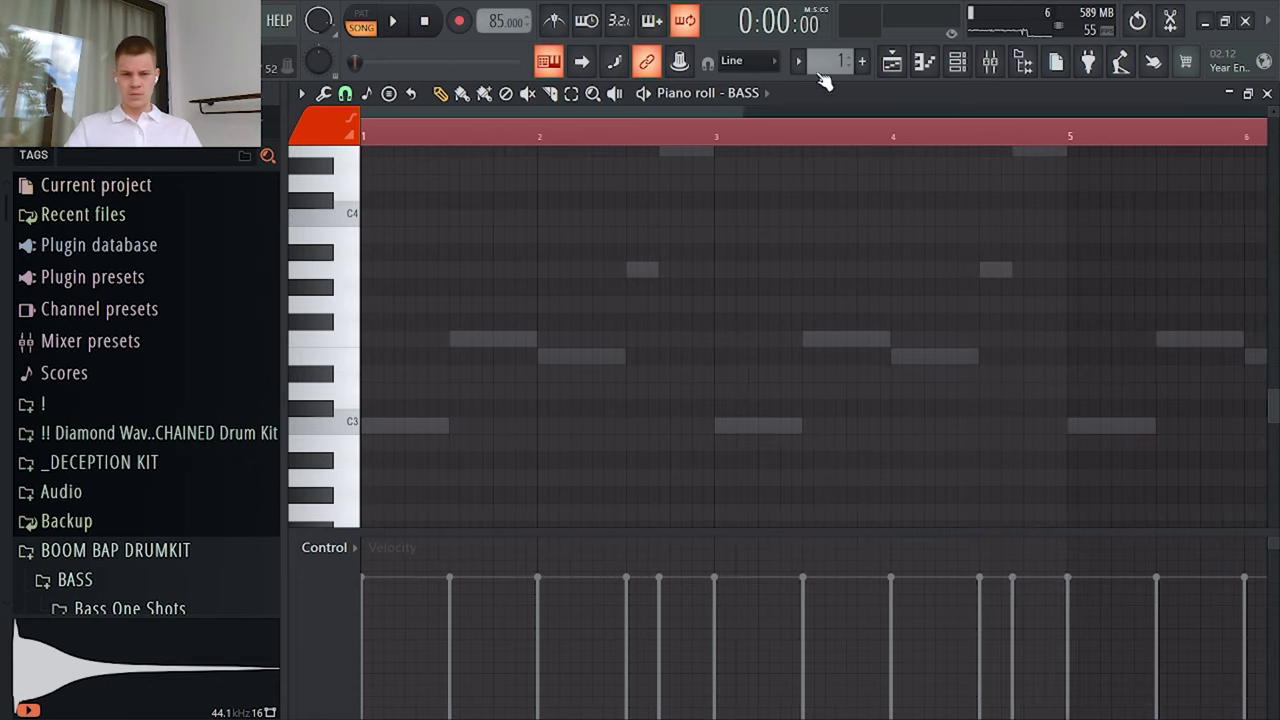
click(1024, 62)
key(space)
scroll(104, 236, down, 3)
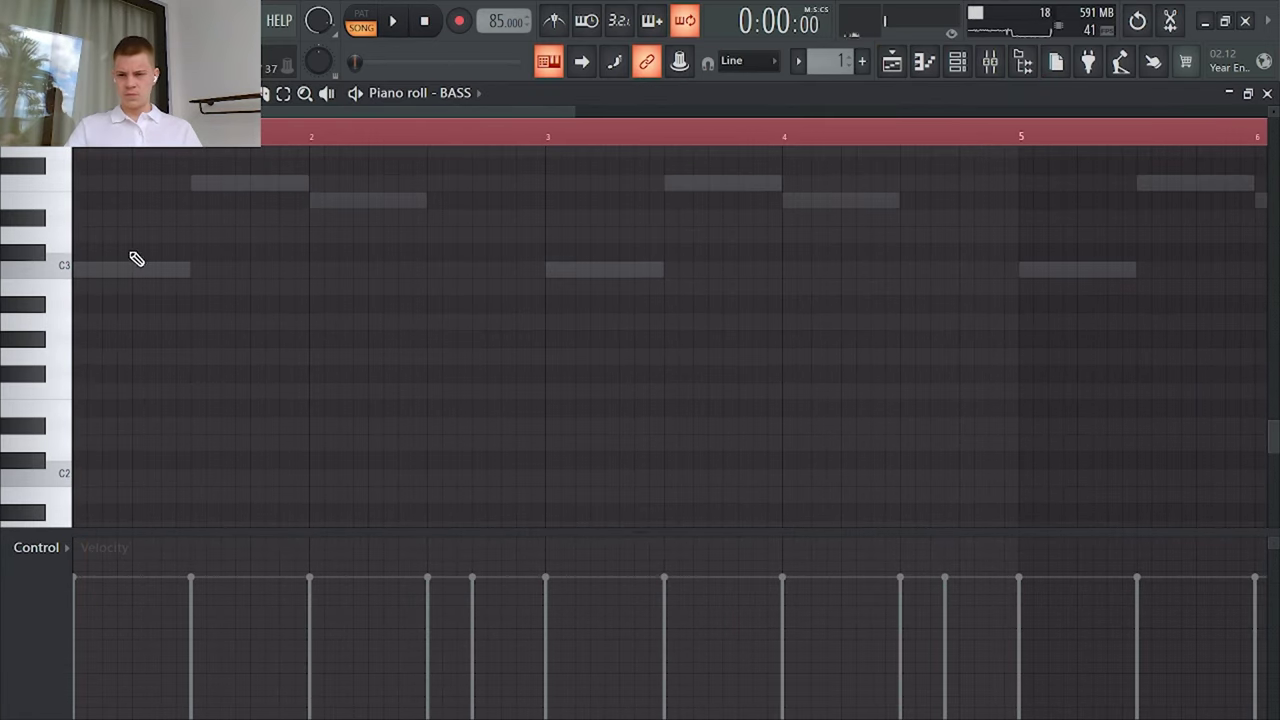
Step: Place a C4 bass note at the start of bar 1, transpose it up one octave, and shorten it to an eighth of a bar
scroll(131, 254, up, 4)
drag(108, 266, 3, 263)
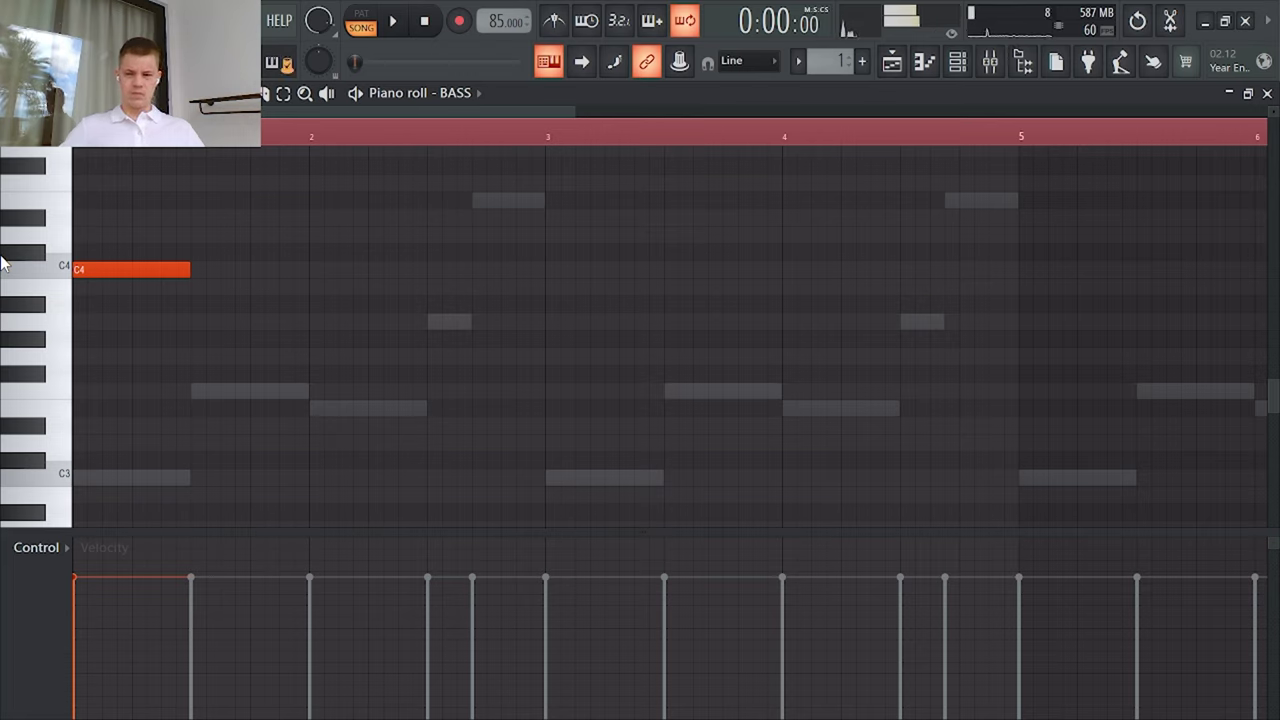
key(ctrl+a)
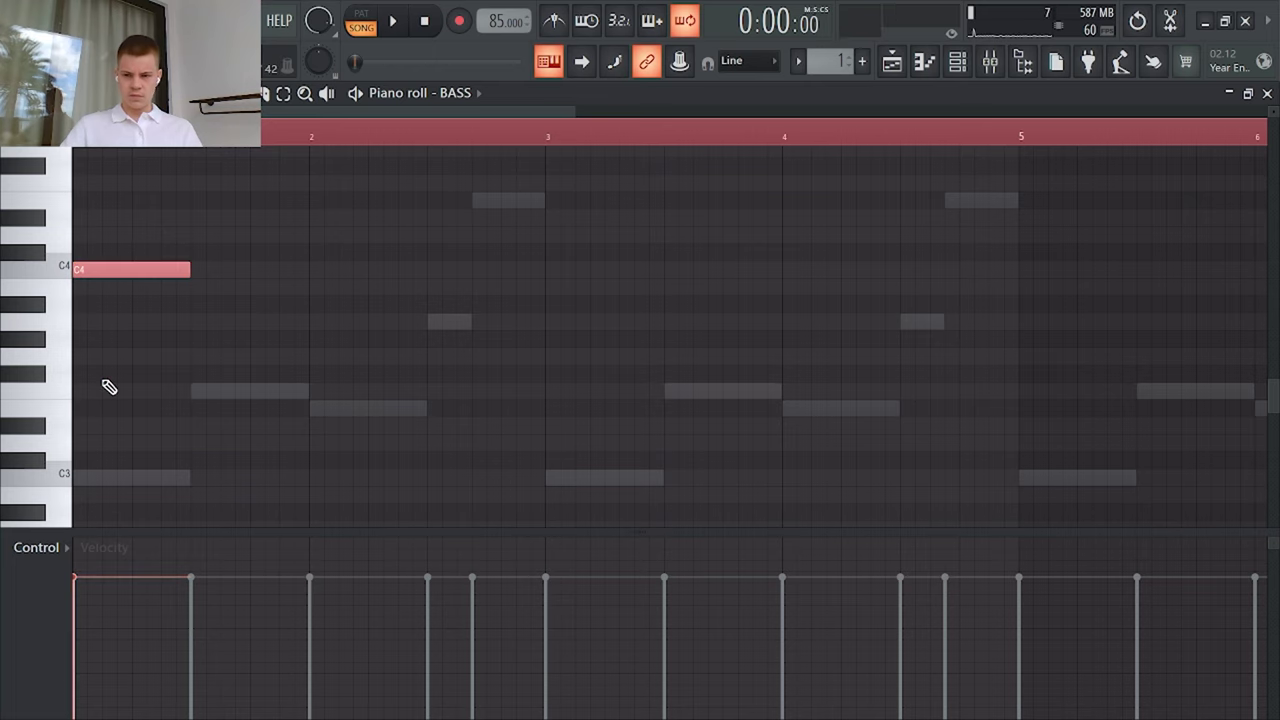
key(ctrl+Up)
key(space)
key(space)
scroll(33, 325, up, 1)
scroll(33, 325, up, 4)
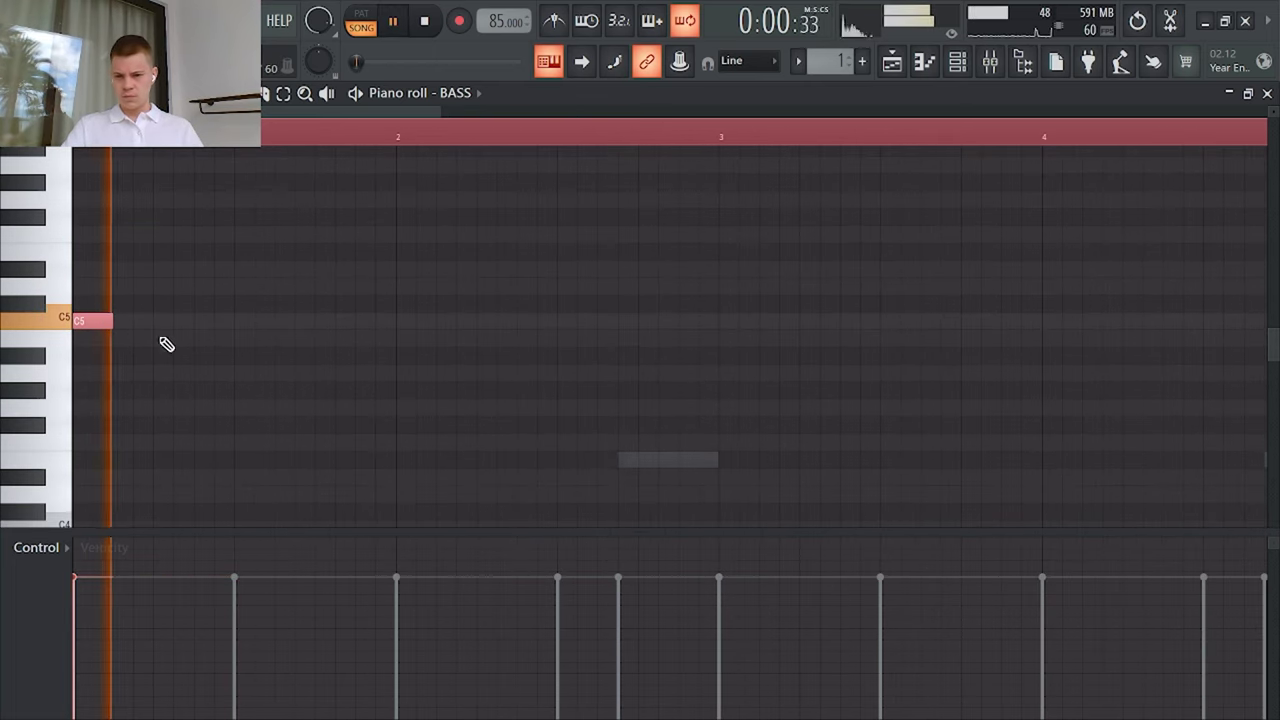
Step: Add a short A4 note a quarter bar in, lower the first bass note to B4, and play both
drag(155, 358, 133, 370)
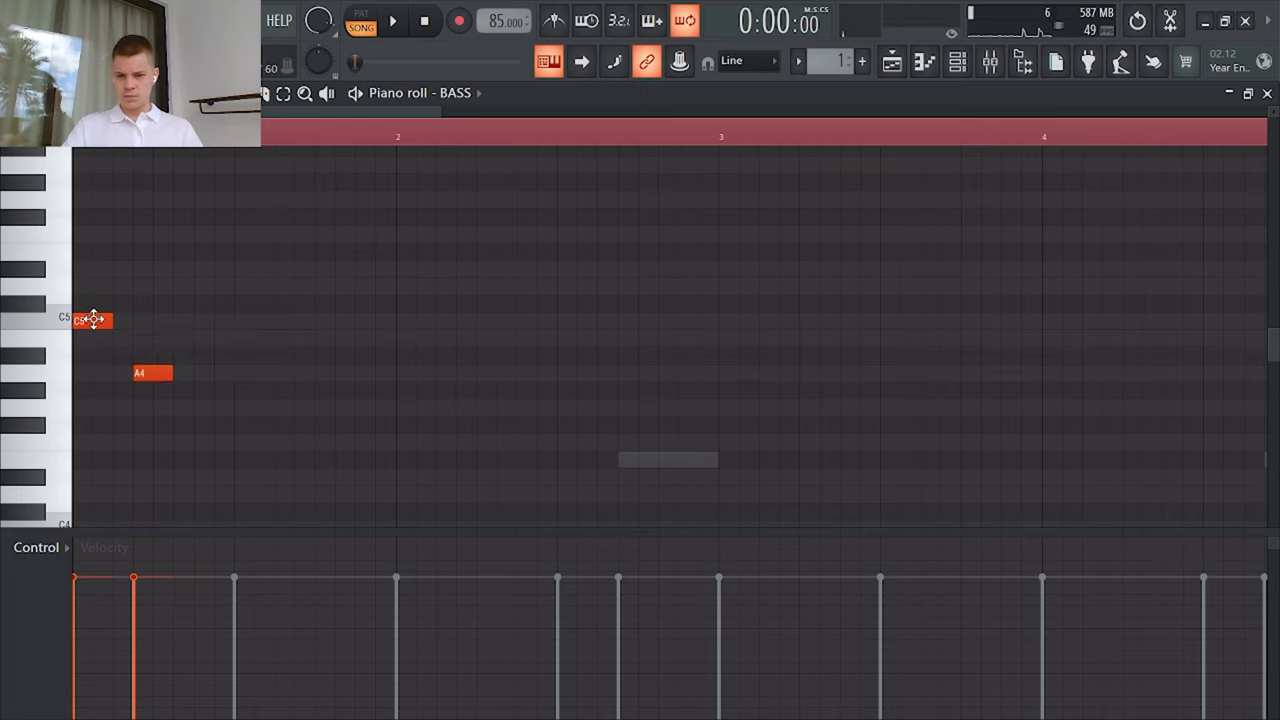
drag(91, 320, 79, 348)
key(space)
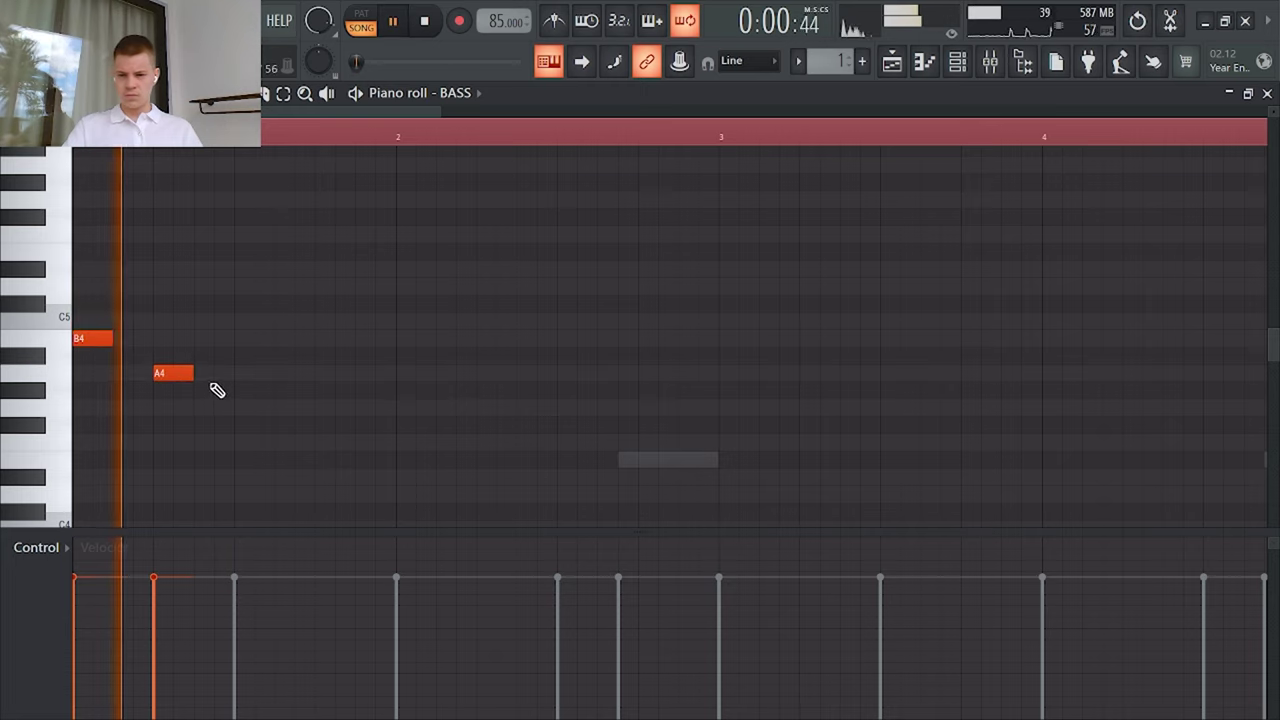
key(space)
key(space)
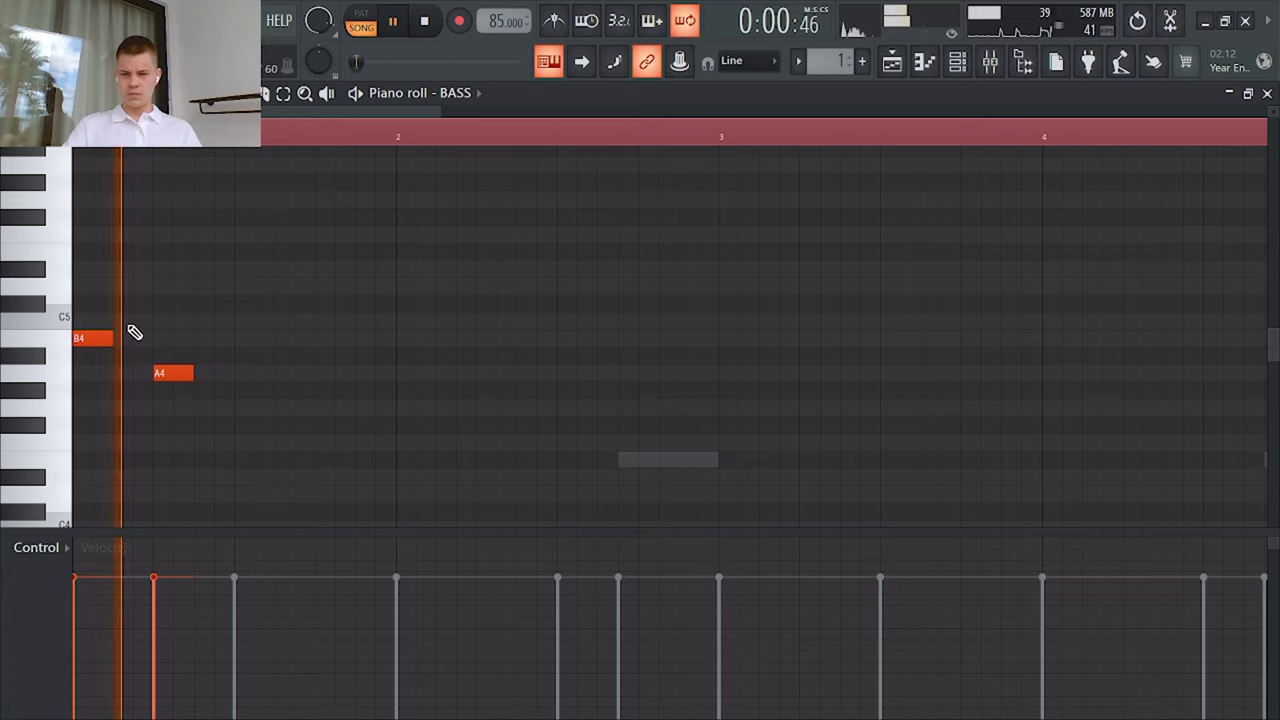
key(space)
Step: Delete the B4 note and make the A4 note fill bar 1 from its start, playing it against the sample
right_click(100, 338)
drag(170, 374, 355, 384)
key(space)
scroll(355, 384, down, 1)
scroll(300, 388, down, 1)
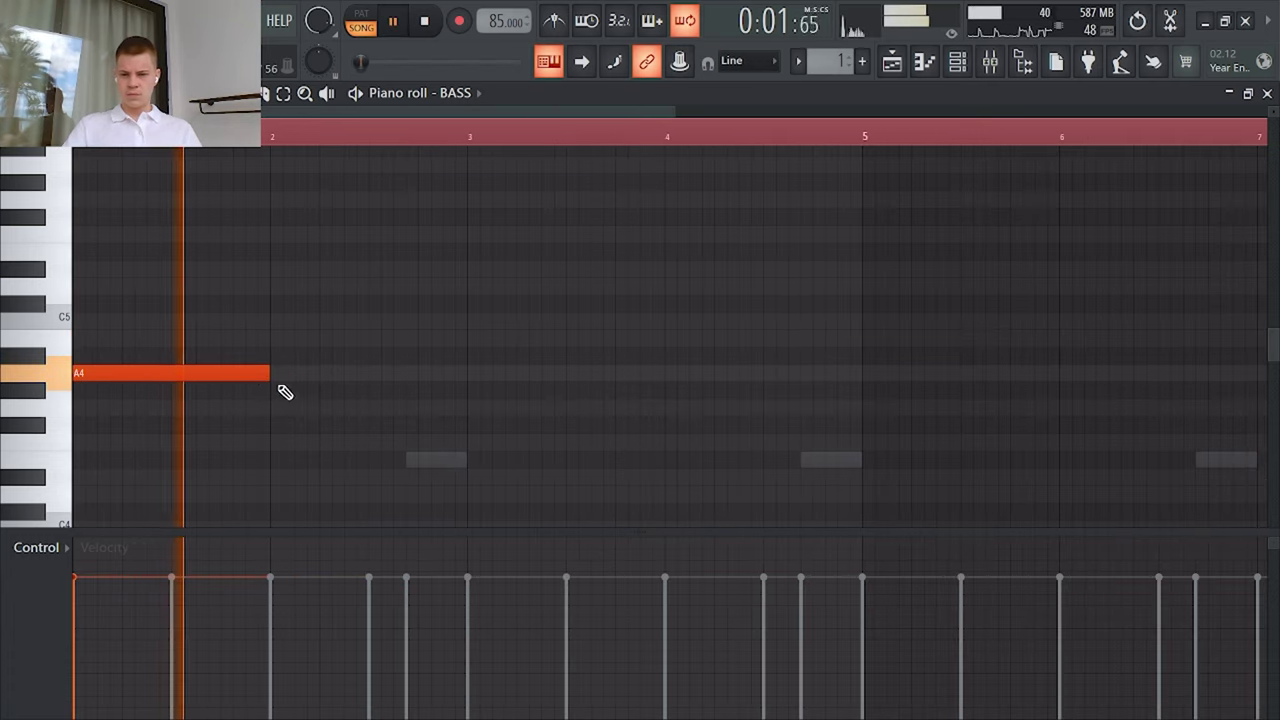
Step: Add an F4 note filling bar 2 and an overlapping one-bar E5 note starting three quarters into that bar
click(280, 443)
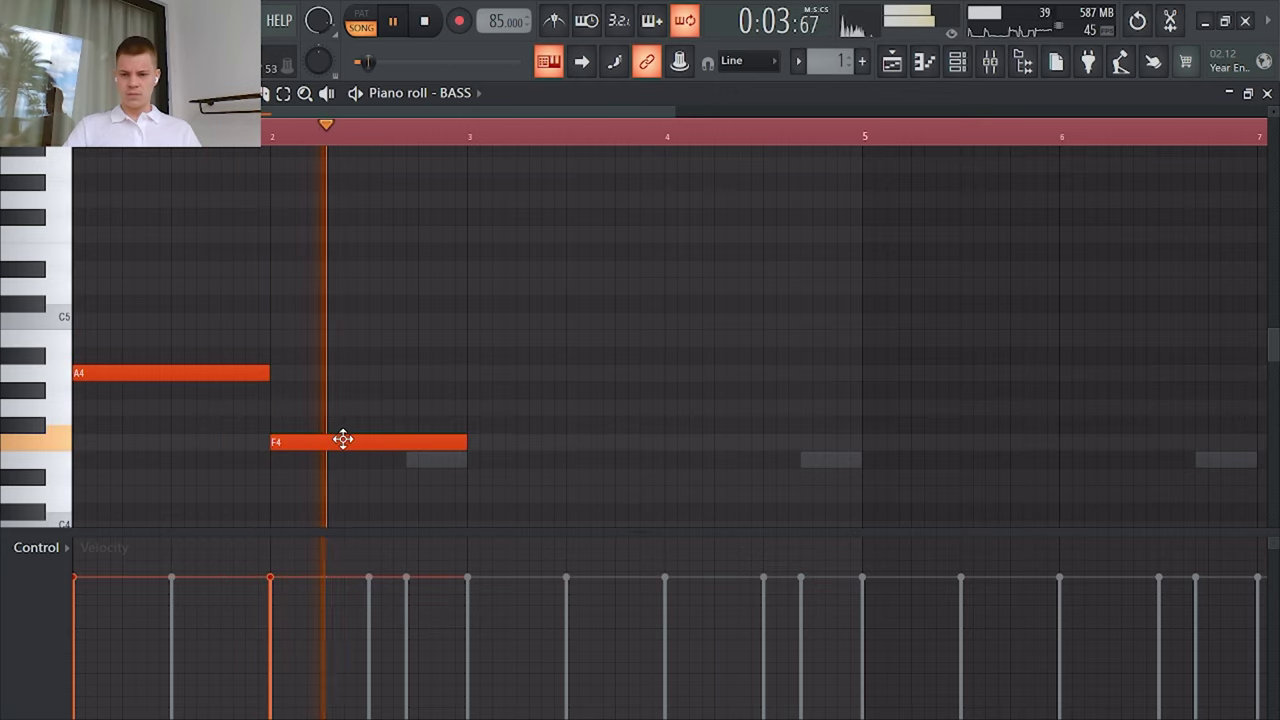
click(397, 266)
key(space)
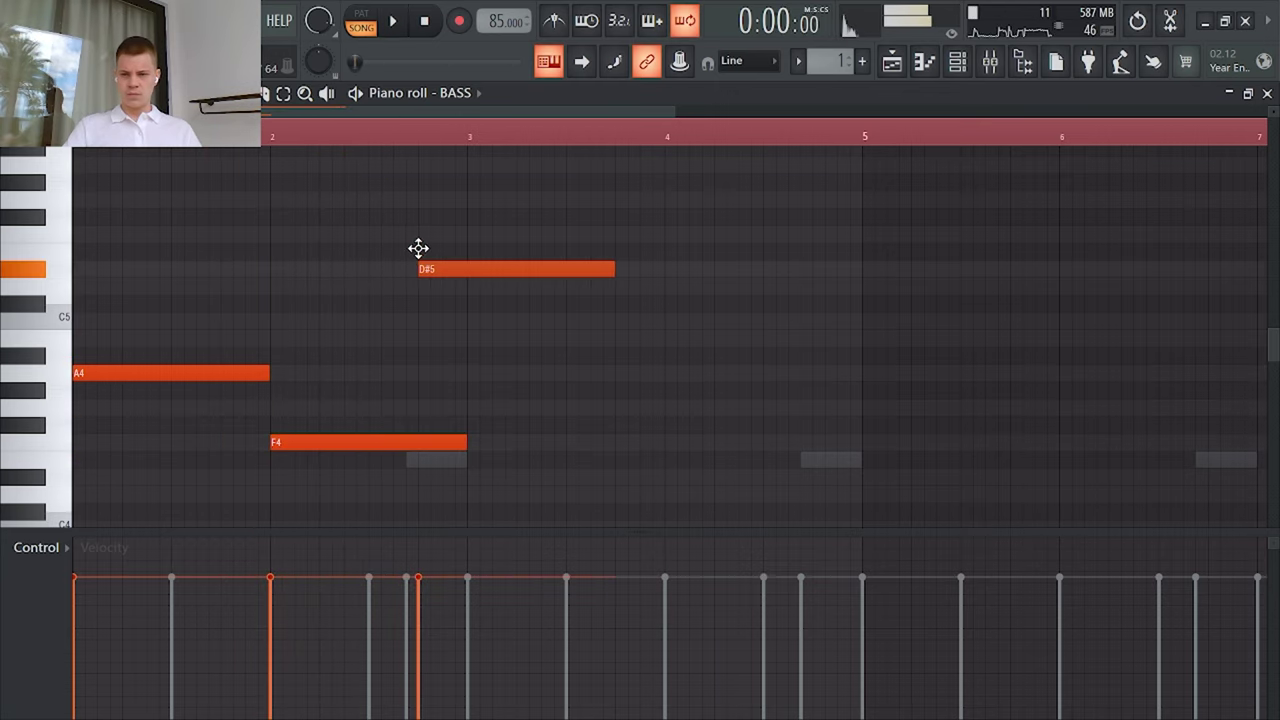
drag(418, 248, 419, 238)
scroll(433, 321, up, 2)
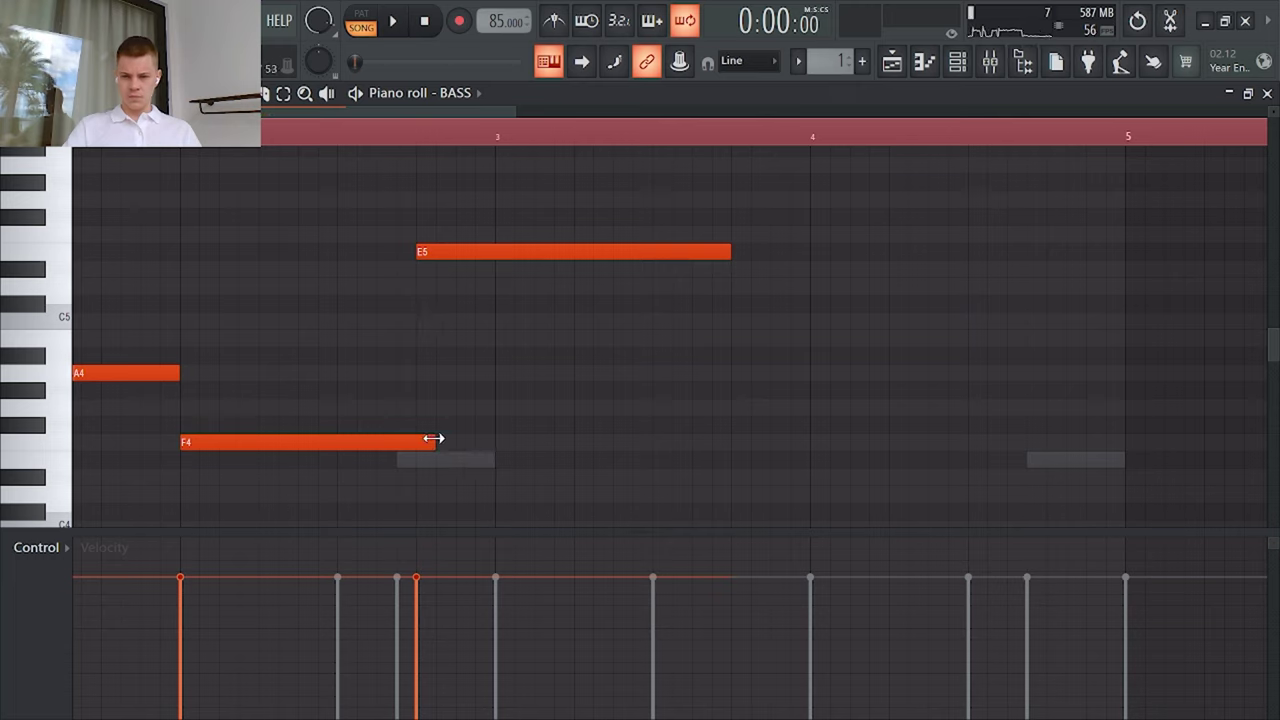
Step: Shorten bar 2's F4 note and add a second F4 right after it, reaching exactly to the bar's end
click(395, 431)
right_click(418, 425)
click(408, 443)
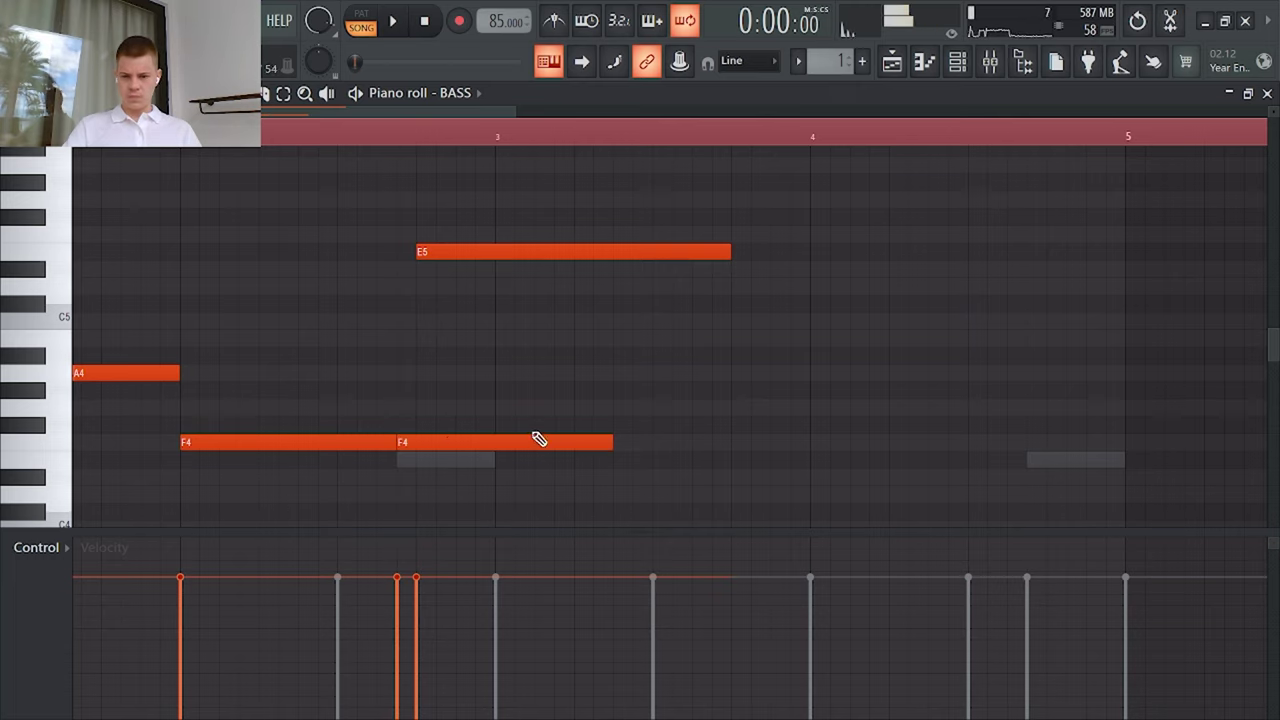
mouse_move(612, 440)
mouse_down()
mouse_move(500, 446)
mouse_move(597, 447)
mouse_up()
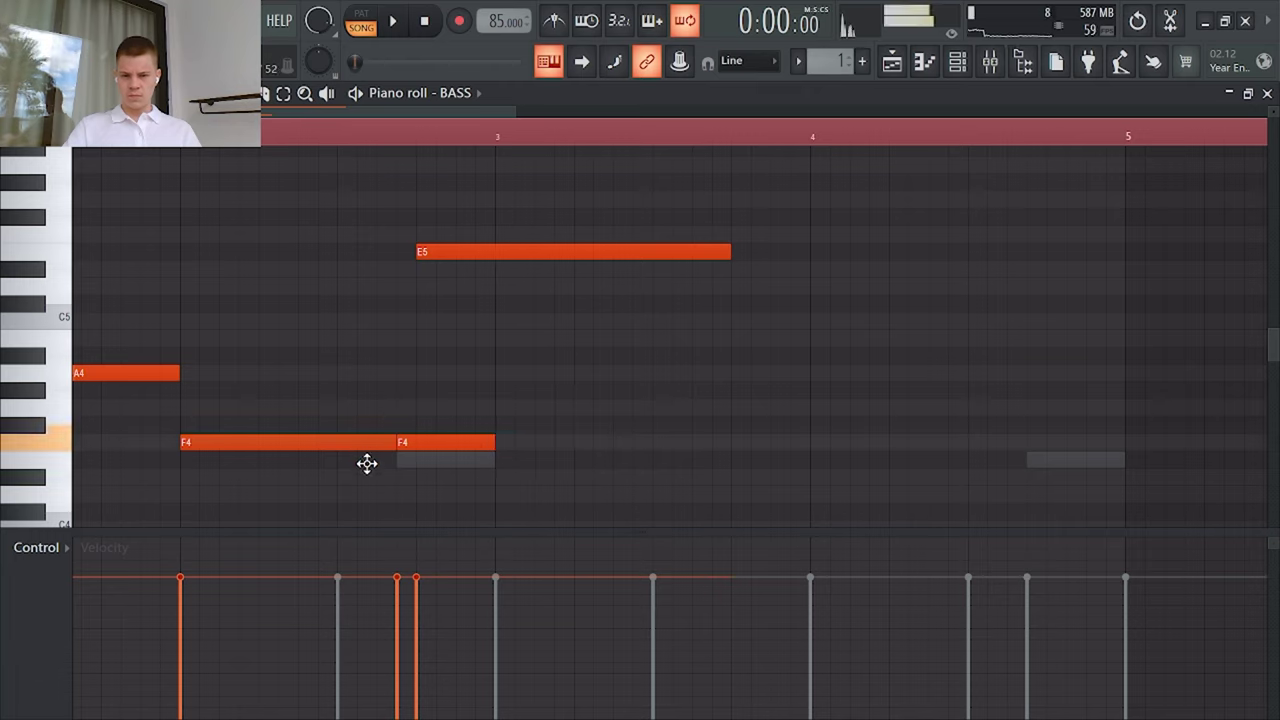
drag(367, 463, 367, 443)
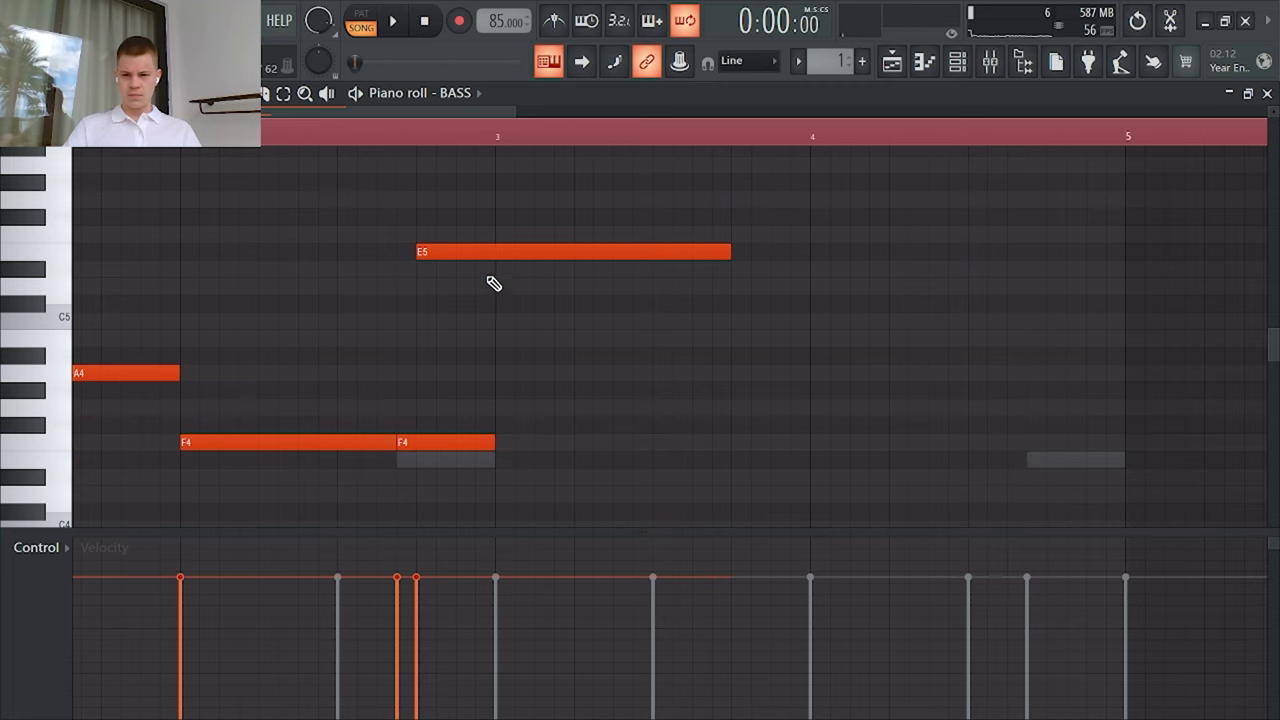
Step: Turn the E5 note in bar 2 into a slide note and shorten it to two steps
key(space)
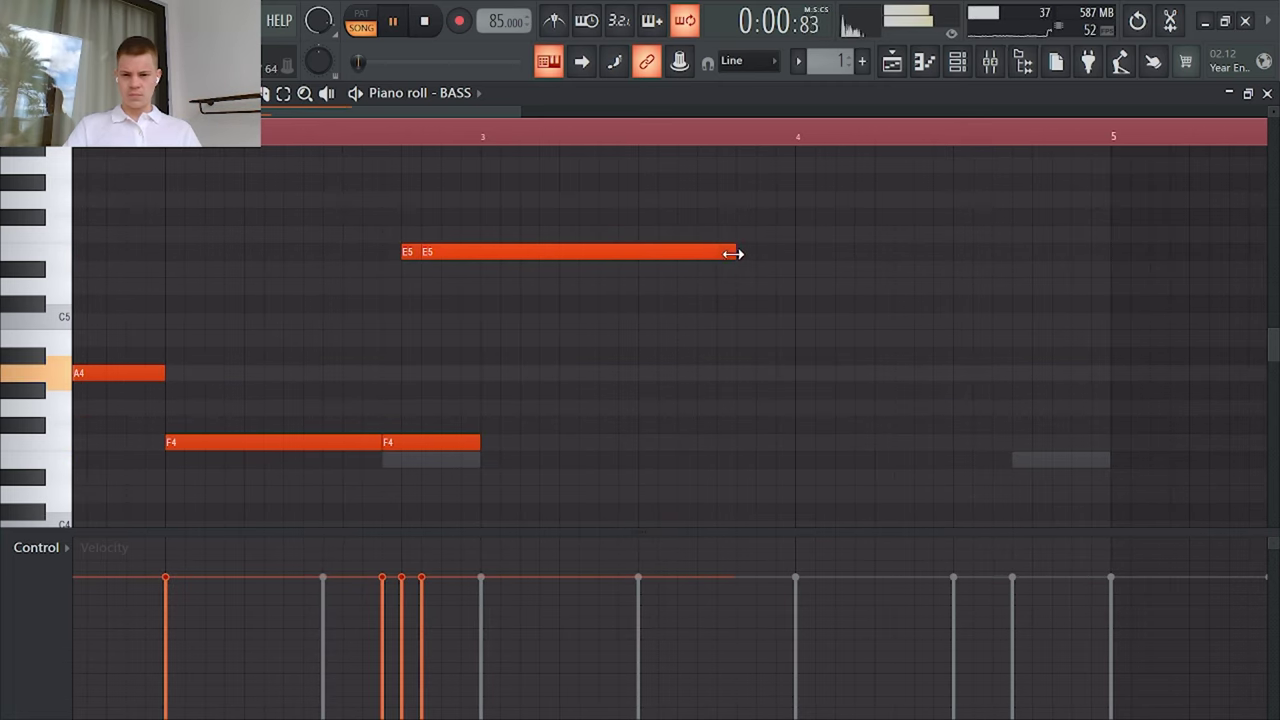
click(484, 269)
right_click(508, 269)
double_click(500, 252)
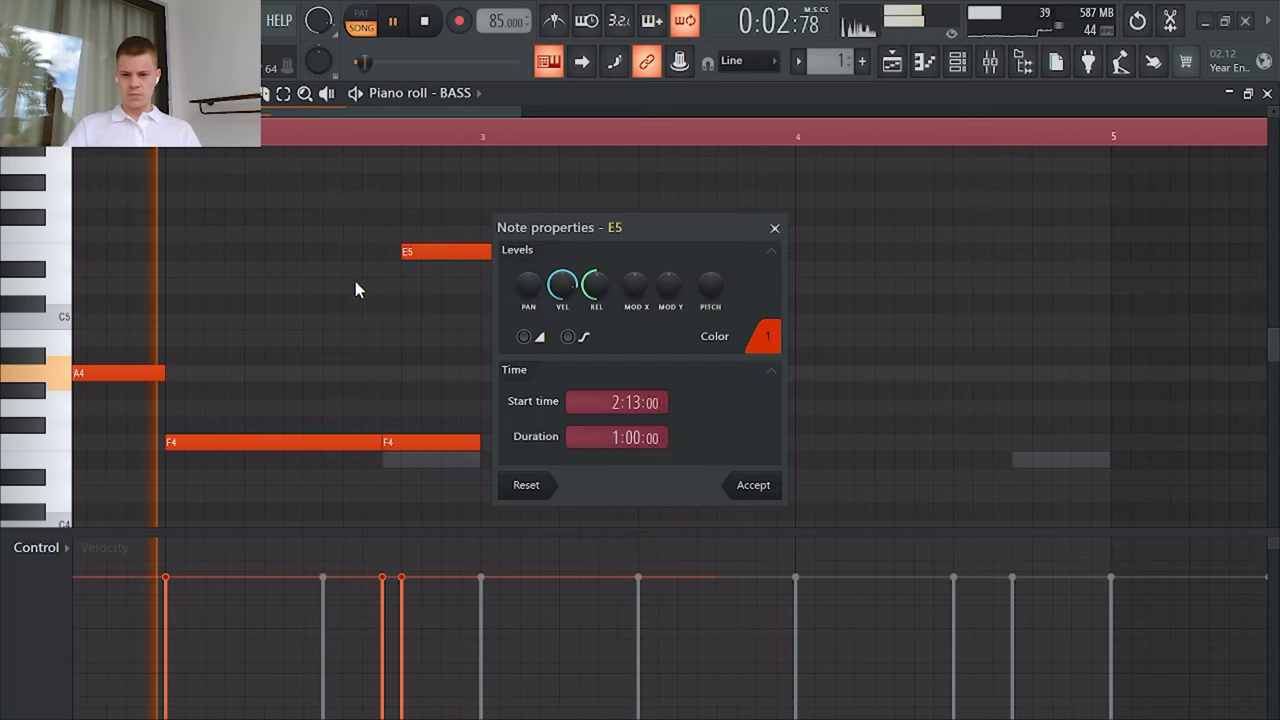
click(525, 338)
click(741, 486)
drag(708, 251, 425, 276)
key(space)
key(space)
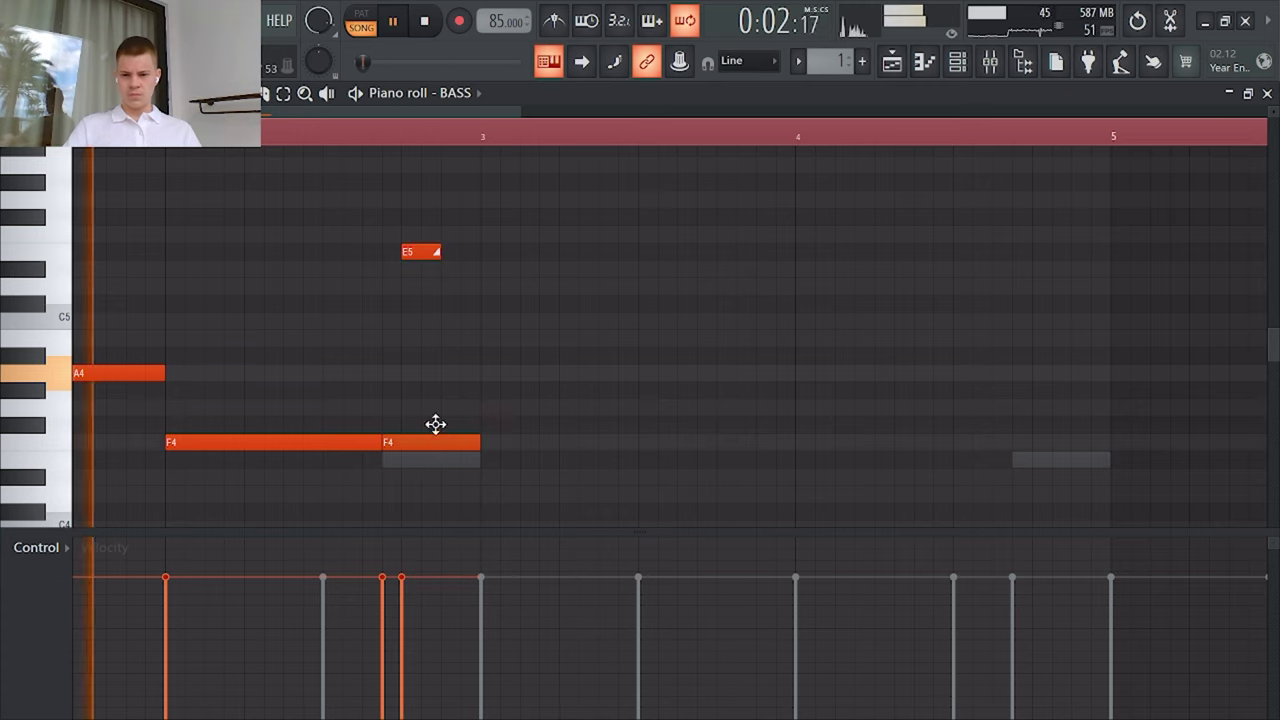
Step: Raise bar 2's second F4 to A4, align the E5 slide note with its start, and shorten the slide to one step
drag(434, 442, 434, 368)
scroll(385, 373, up, 3)
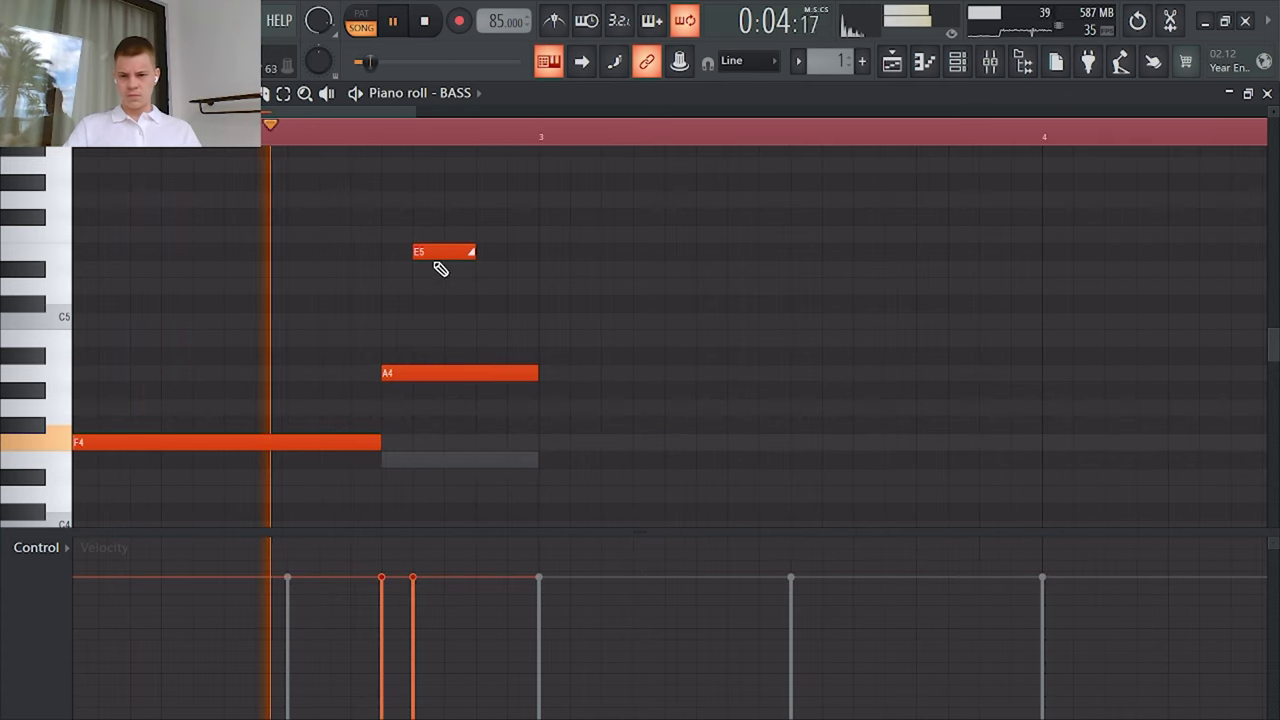
drag(445, 251, 414, 251)
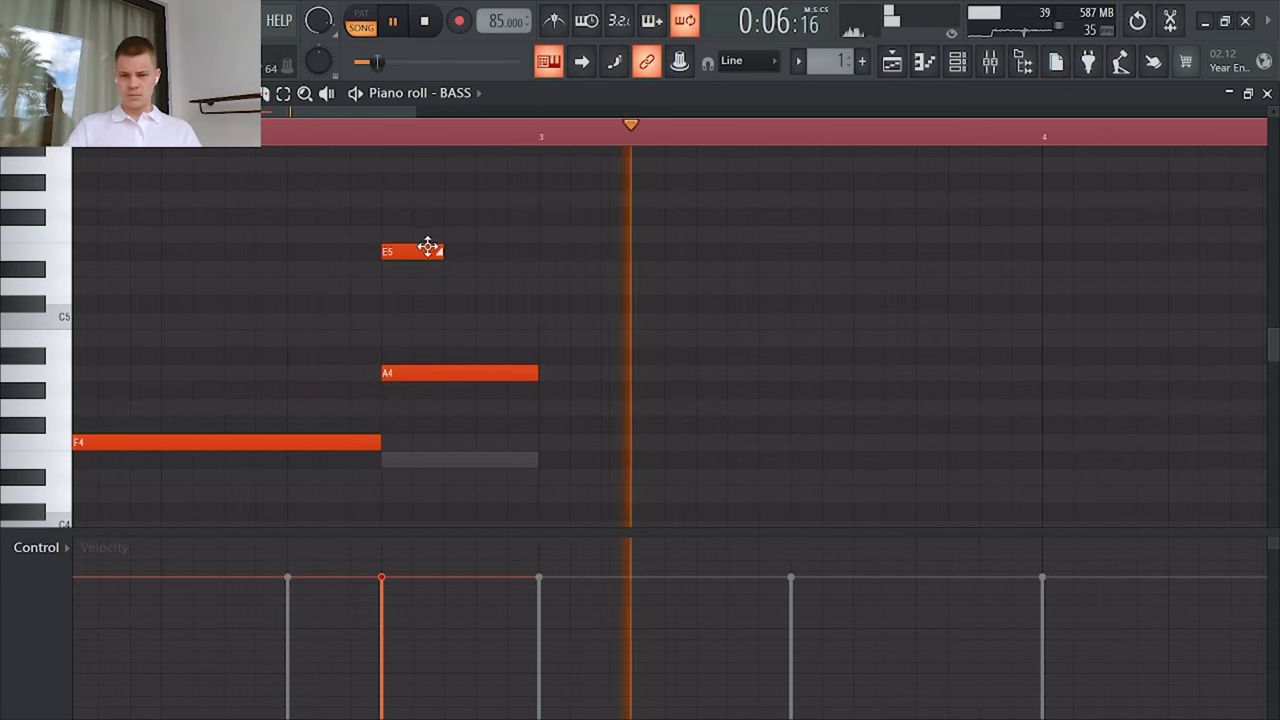
click(360, 136)
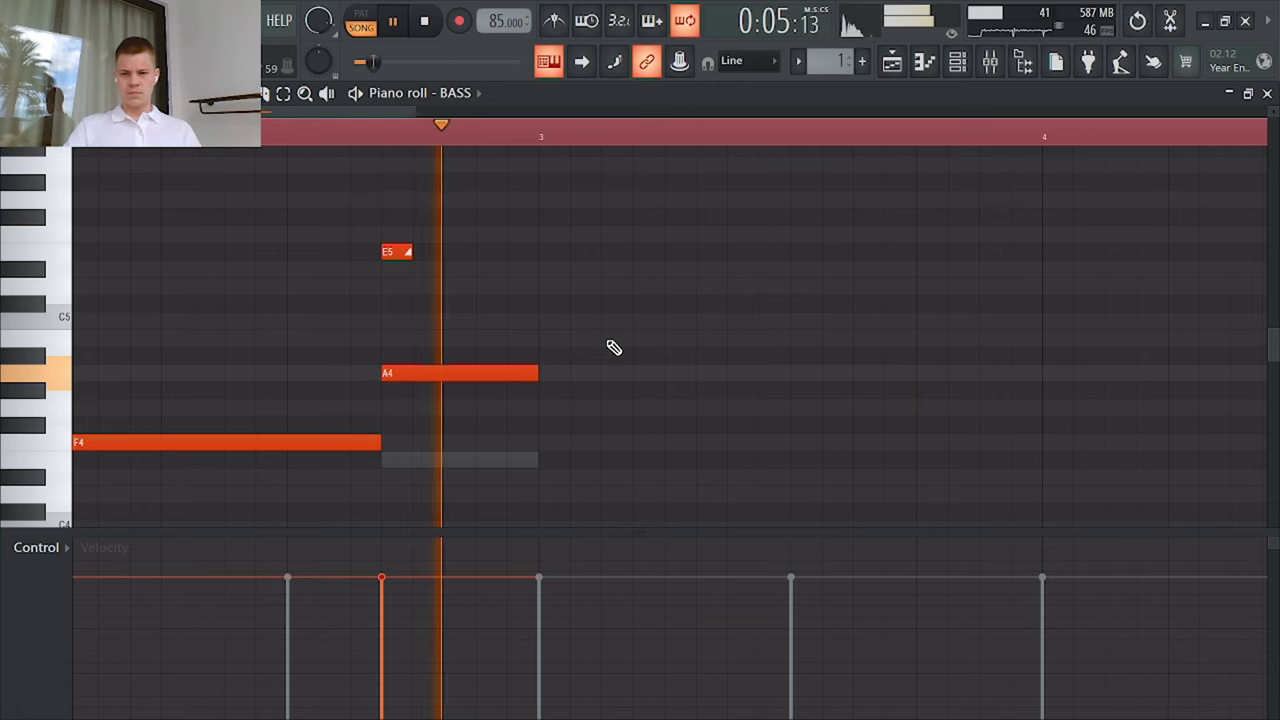
scroll(290, 153, down, 3)
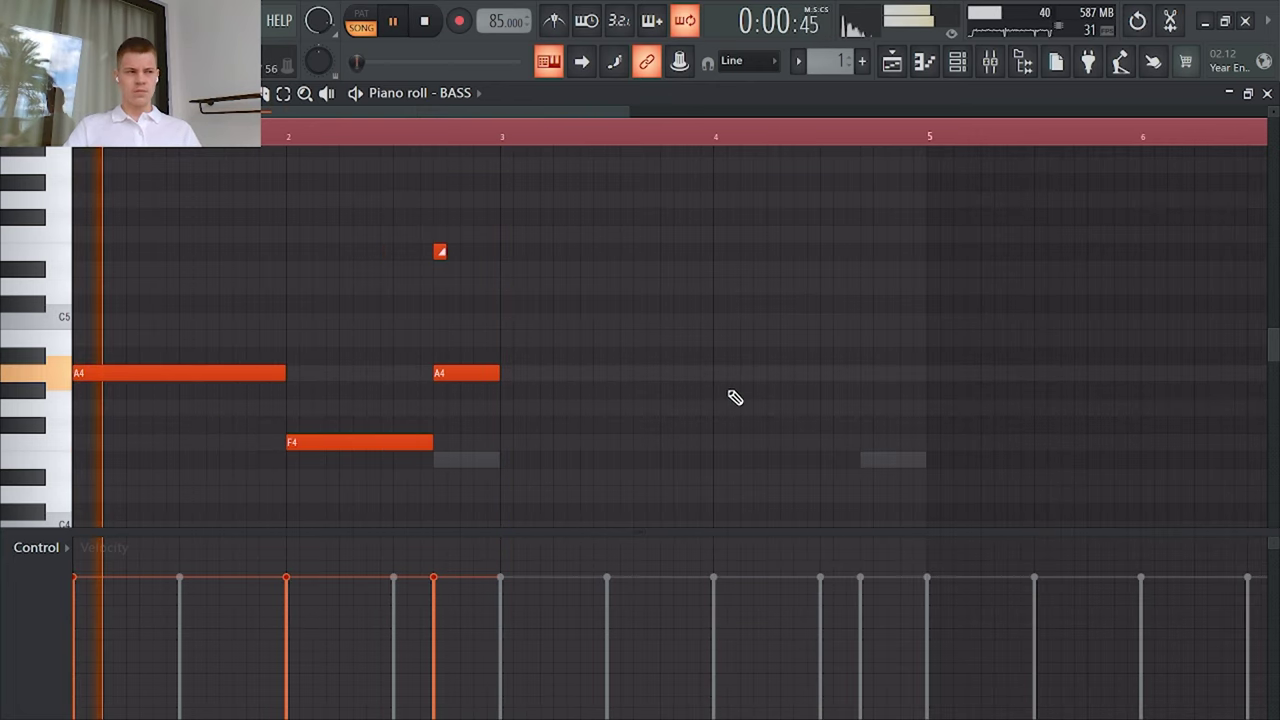
Step: Shorten bar 2's F4 by one step and start the following A4 and E5 slide notes one step earlier
click(531, 337)
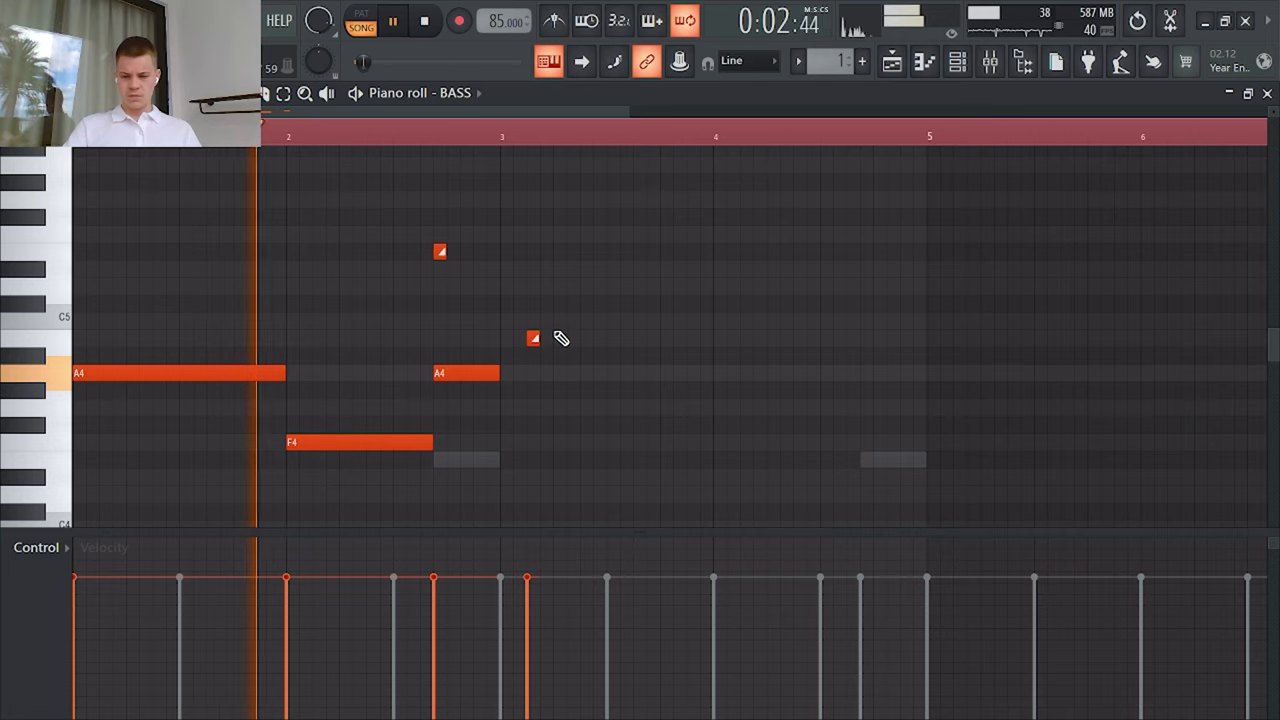
right_click(532, 338)
scroll(414, 393, down, 1)
scroll(410, 392, up, 2)
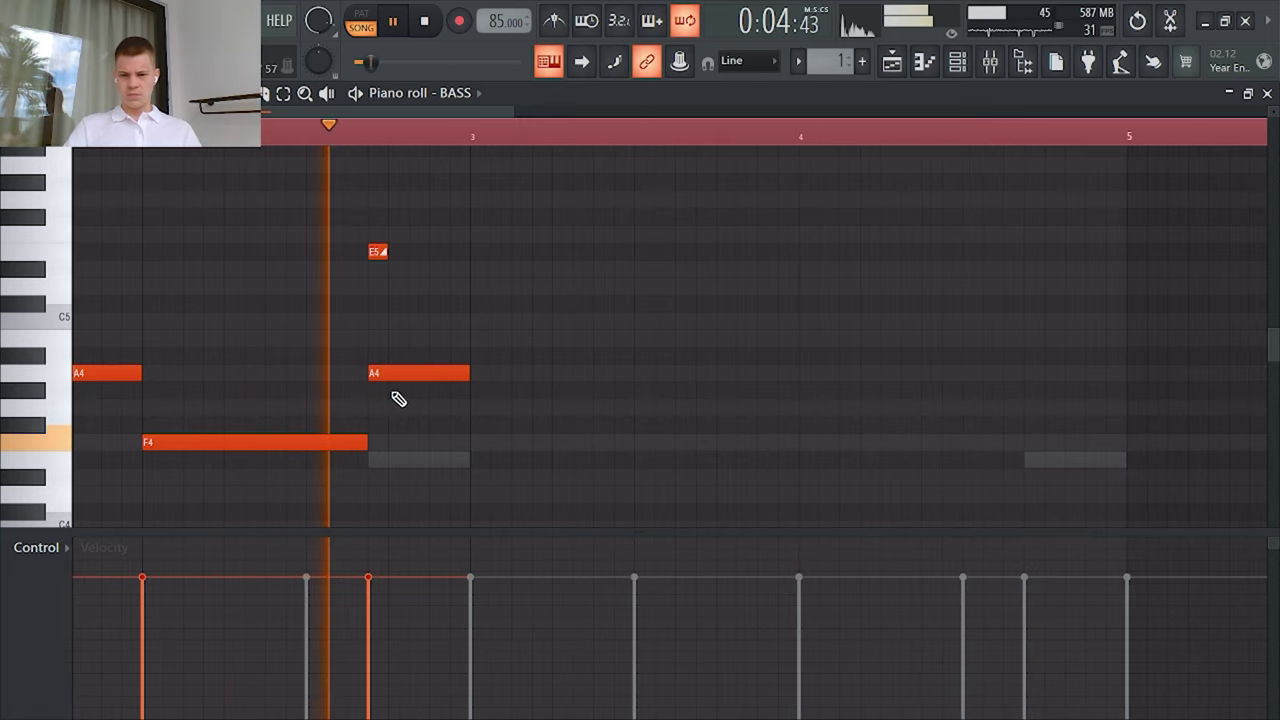
scroll(310, 386, up, 2)
key(space)
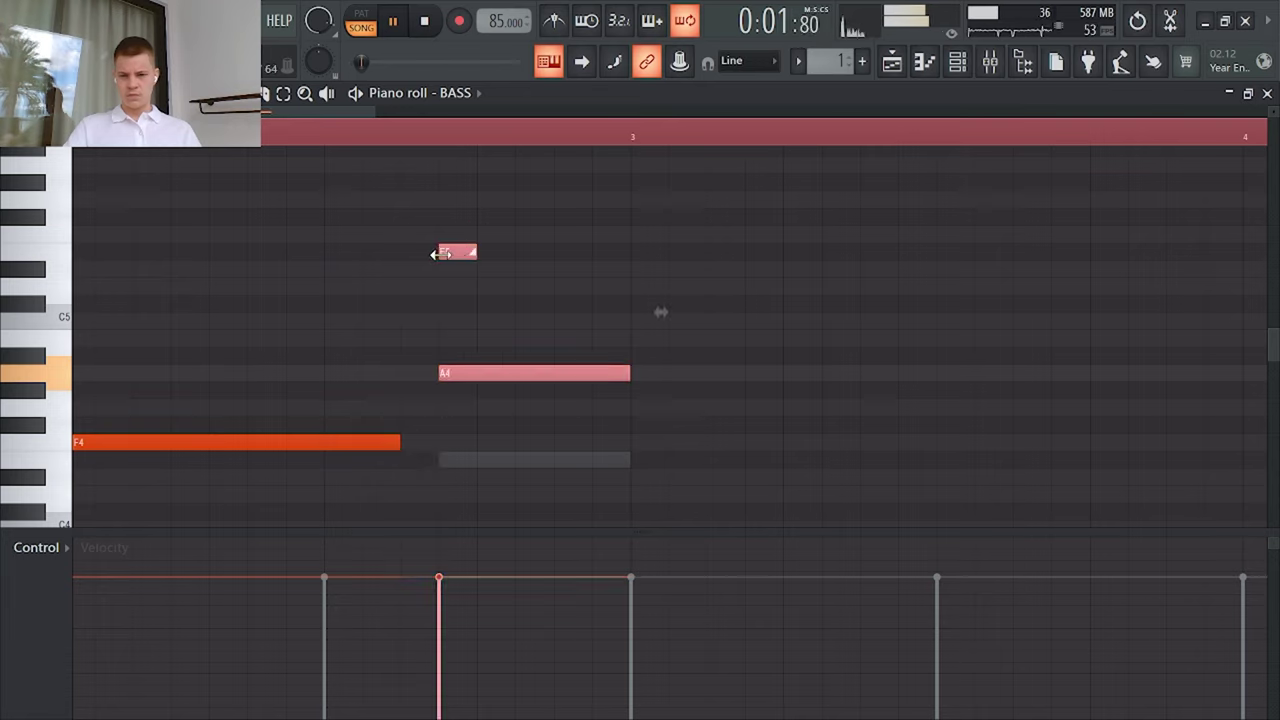
drag(466, 251, 437, 251)
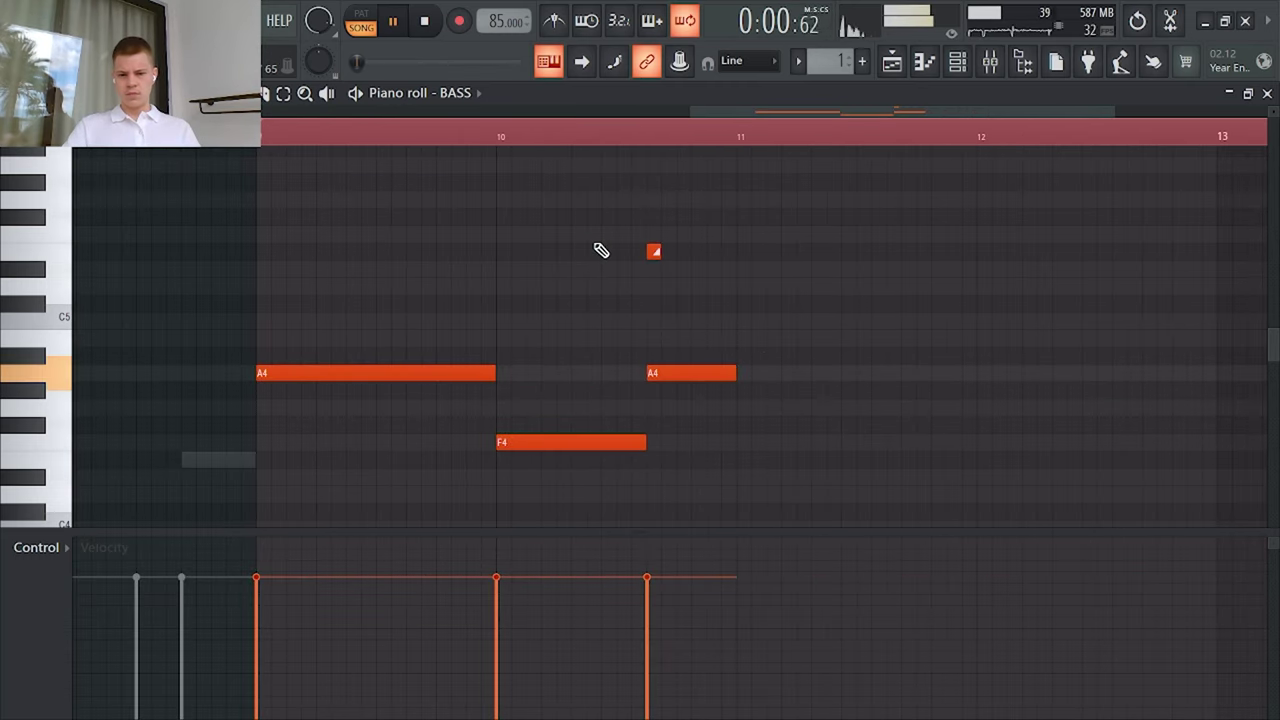
Step: Clear the timeline selection and delete the copied bass notes in bars 9 and 10
scroll(601, 250, down, 3)
click(803, 136)
drag(1022, 193, 738, 478)
key(Delete)
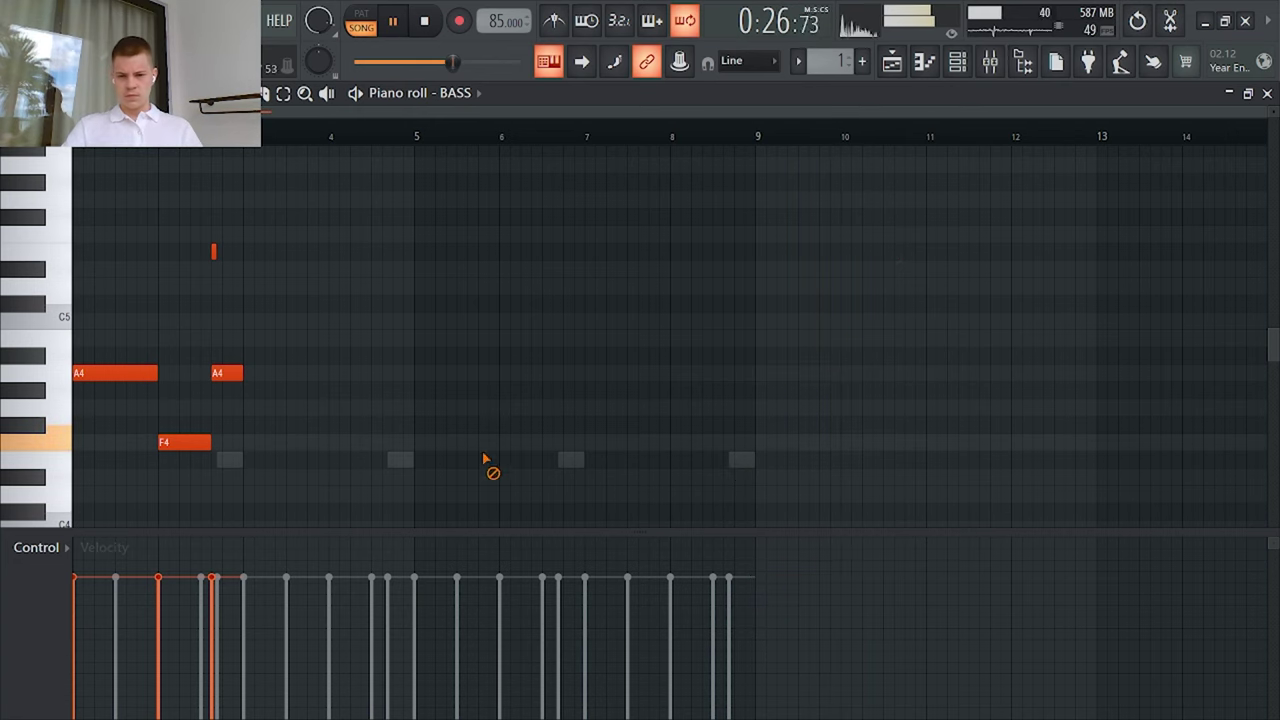
Step: Duplicate the bass phrase from bars 1 and 2 into bars 3 and 4, then deselect the copy
key(ctrl+b)
scroll(211, 406, up, 1)
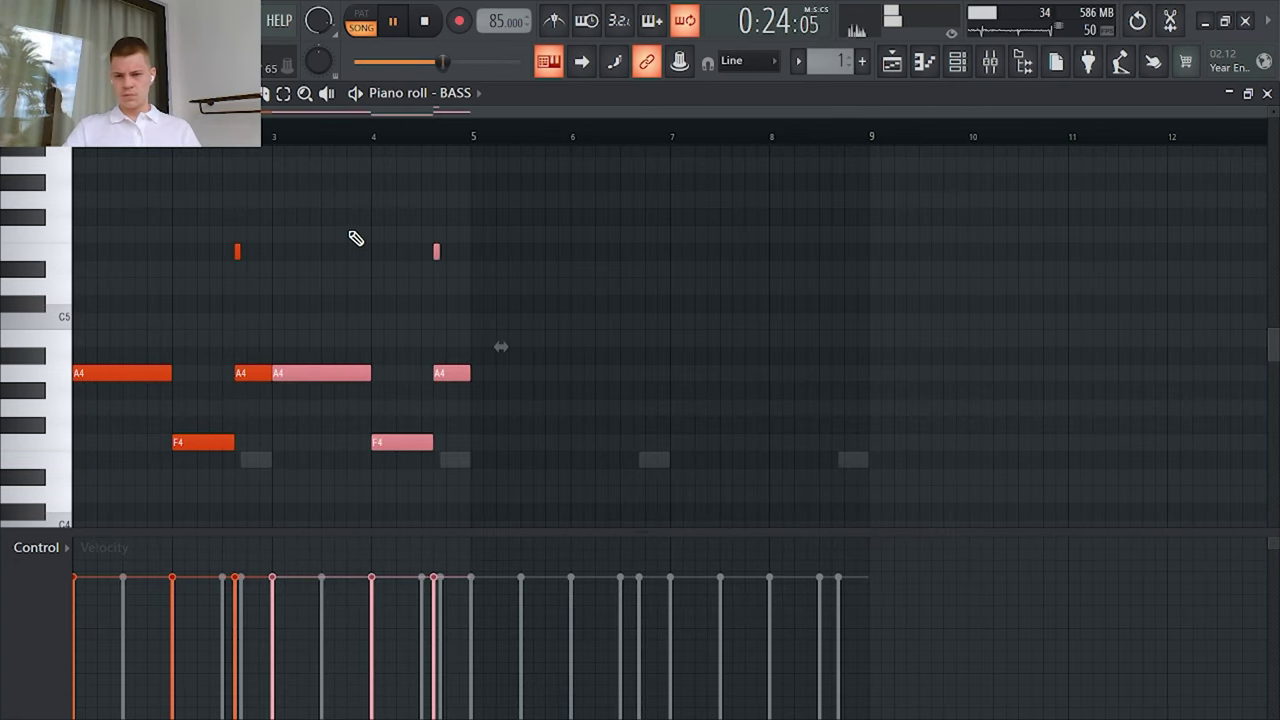
click(343, 218)
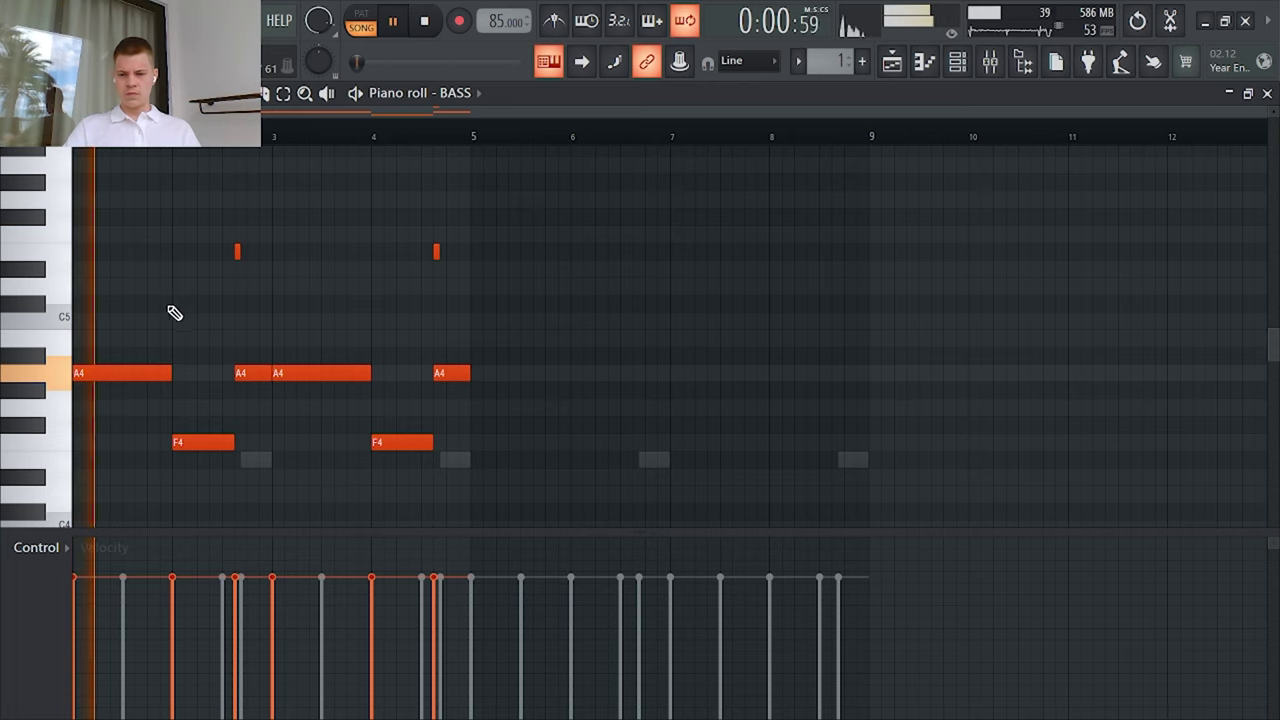
scroll(206, 329, up, 4)
scroll(502, 354, down, 2)
scroll(502, 354, down, 2)
Step: Change the ending of bar 4 to an E5 note with a two-step F4 slide note starting three steps before bar 5
scroll(683, 340, up, 2)
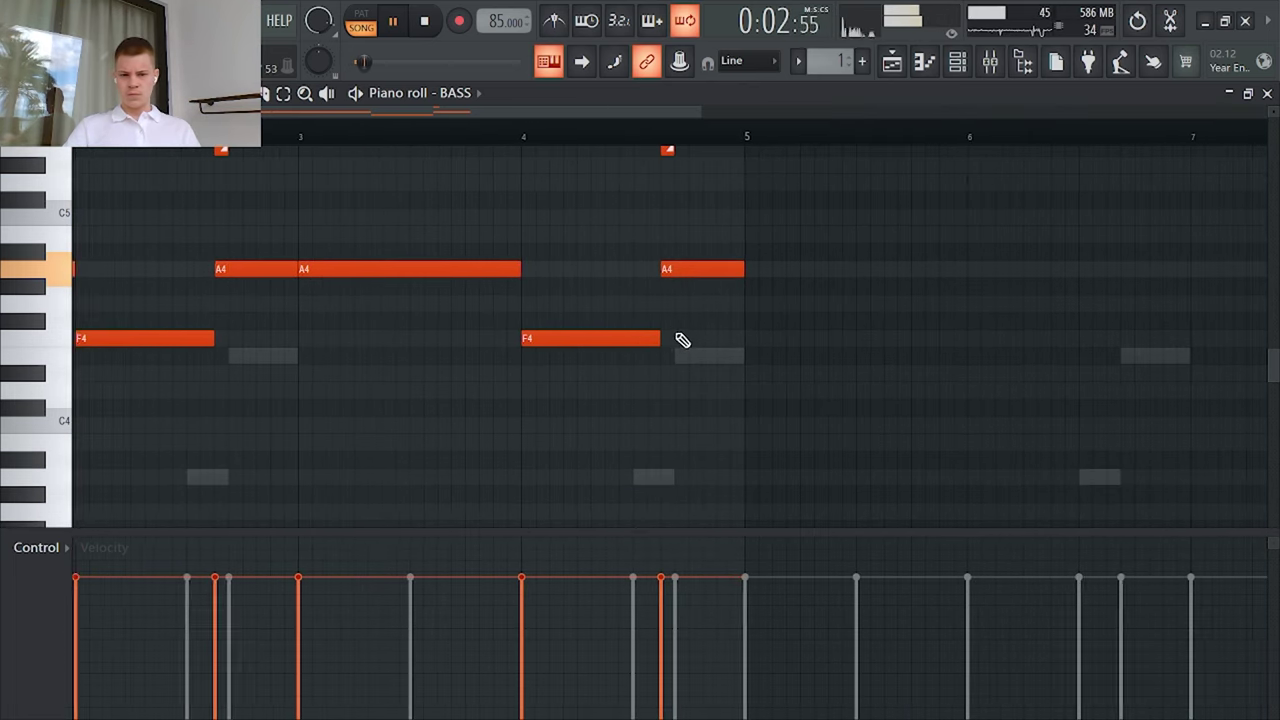
scroll(688, 347, up, 2)
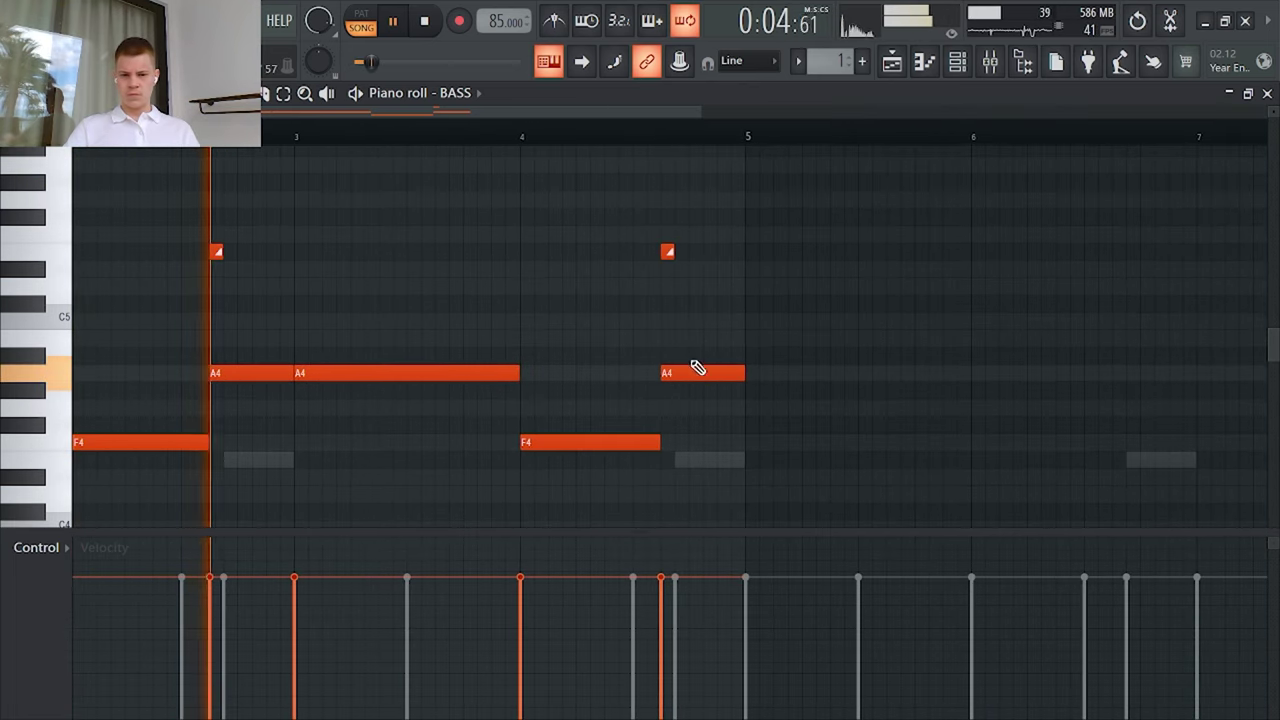
drag(708, 370, 748, 443)
scroll(700, 443, up, 3)
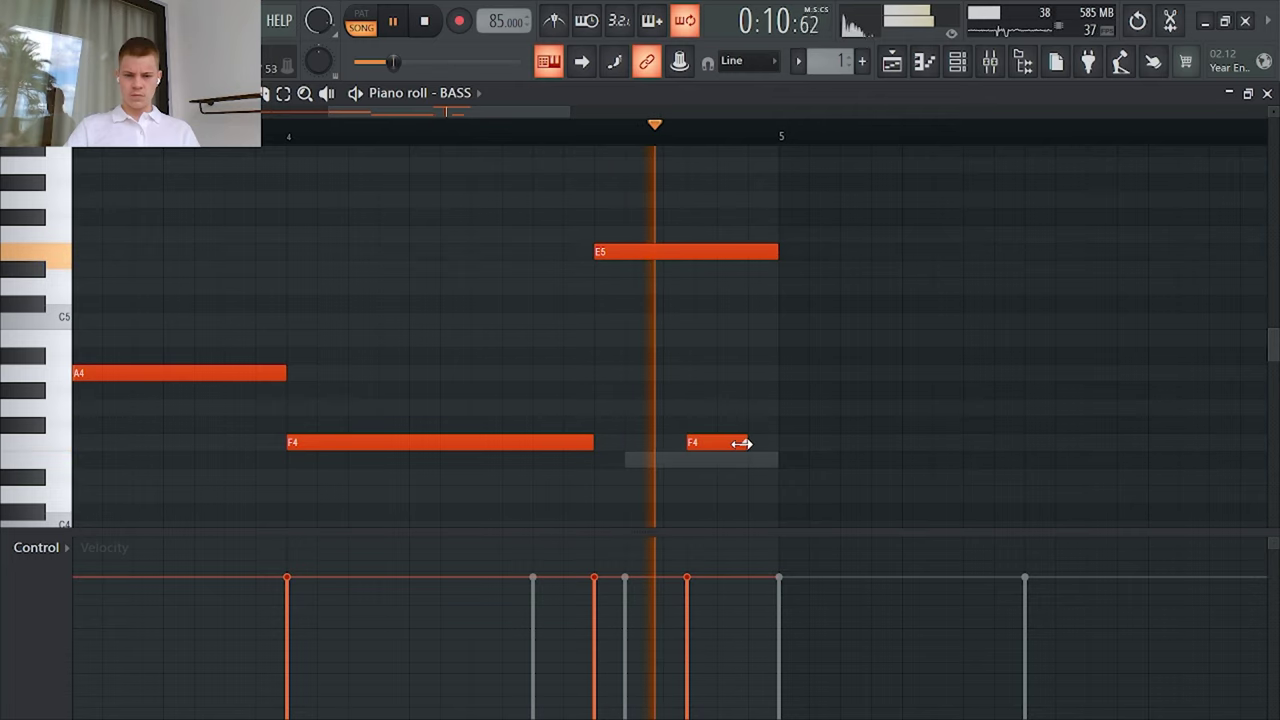
scroll(748, 443, down, 4)
Step: Duplicate the four-bar bass phrase into bars 5 through 8 and deselect the copy
key(ctrl+b)
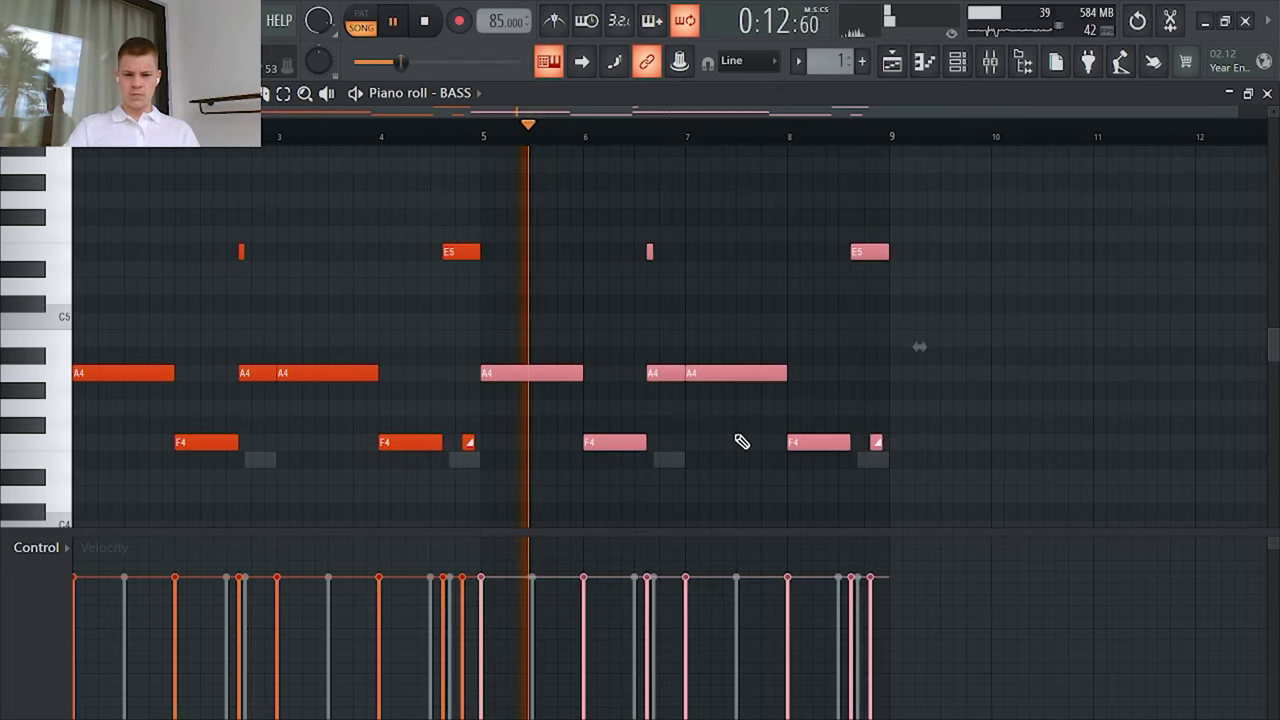
ctrl+click(665, 289)
scroll(864, 439, up, 3)
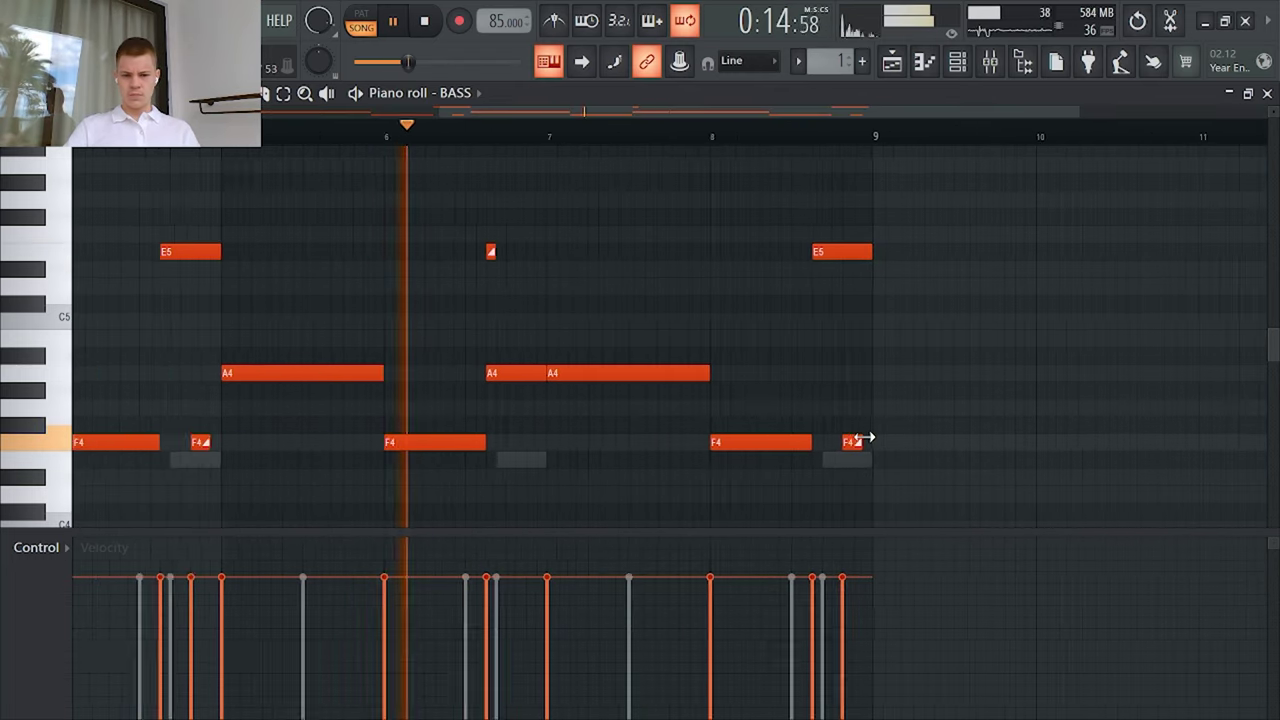
Step: Select the F4 slide notes at the ends of bars 4 and 8 and shorten them to one step
ctrl+click(856, 442)
scroll(831, 455, down, 3)
scroll(478, 450, up, 3)
scroll(440, 440, up, 2)
ctrl+shift+click(440, 437)
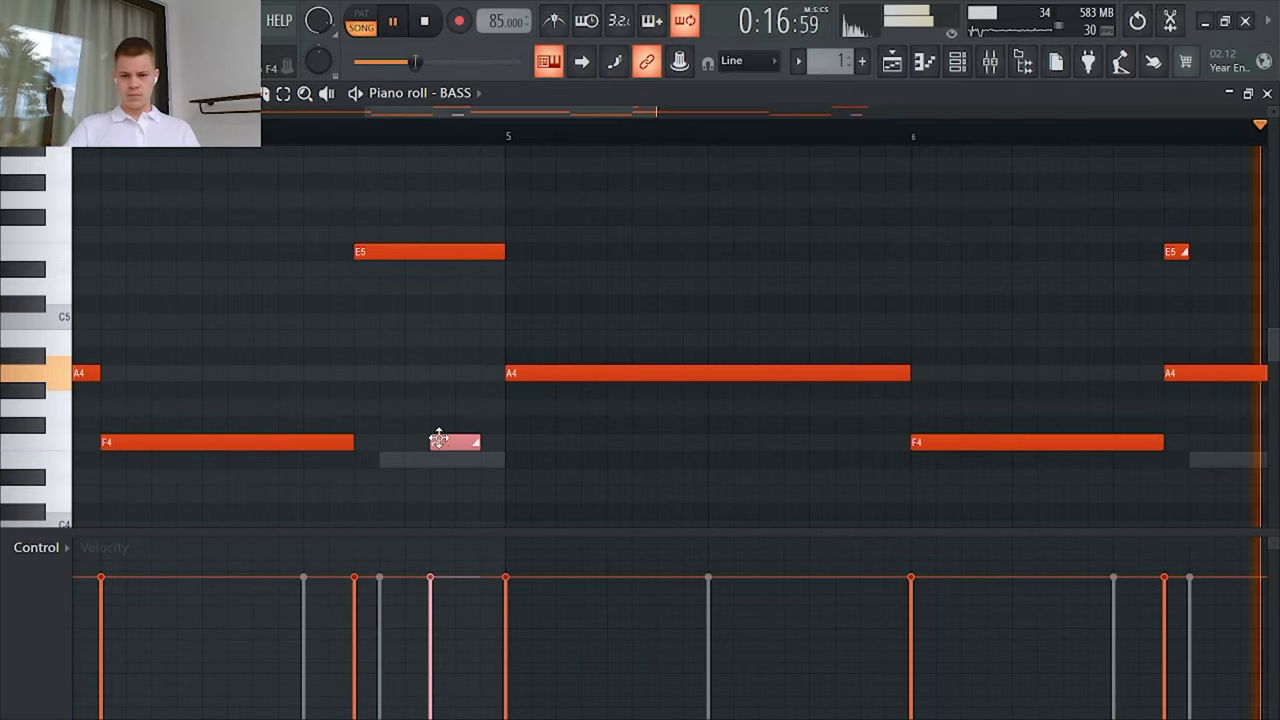
scroll(438, 451, up, 3)
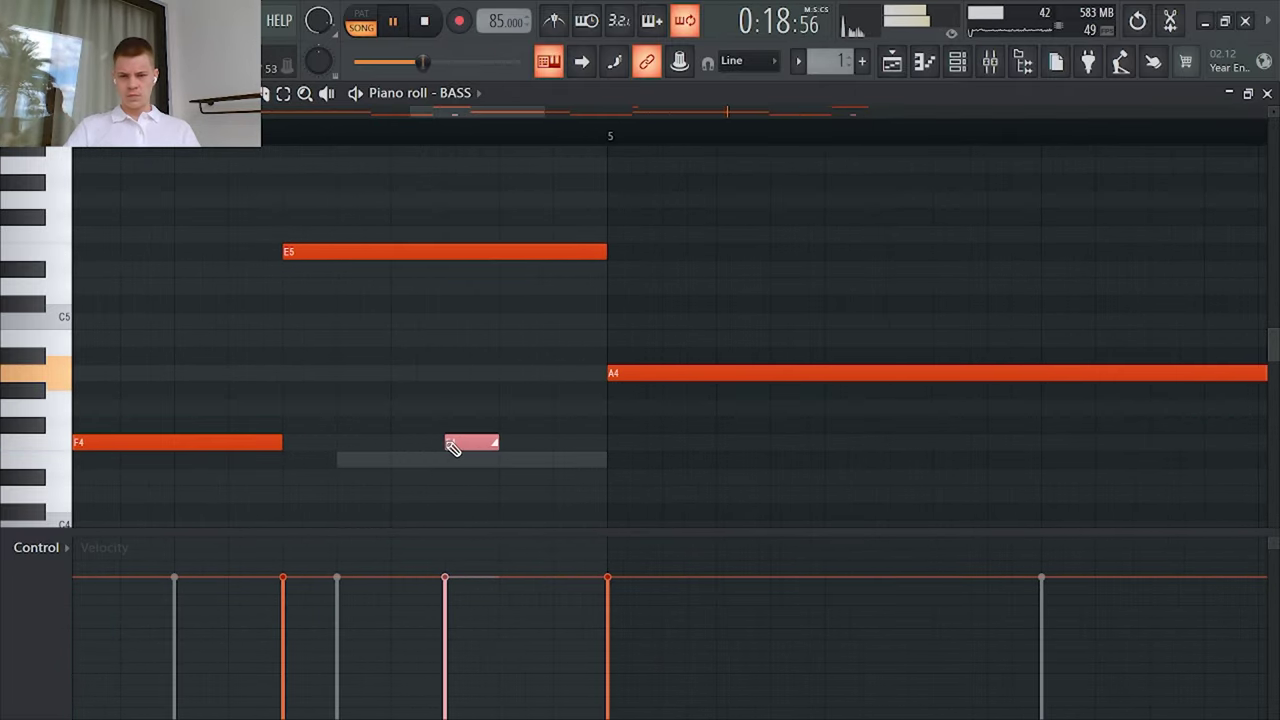
scroll(474, 441, down, 5)
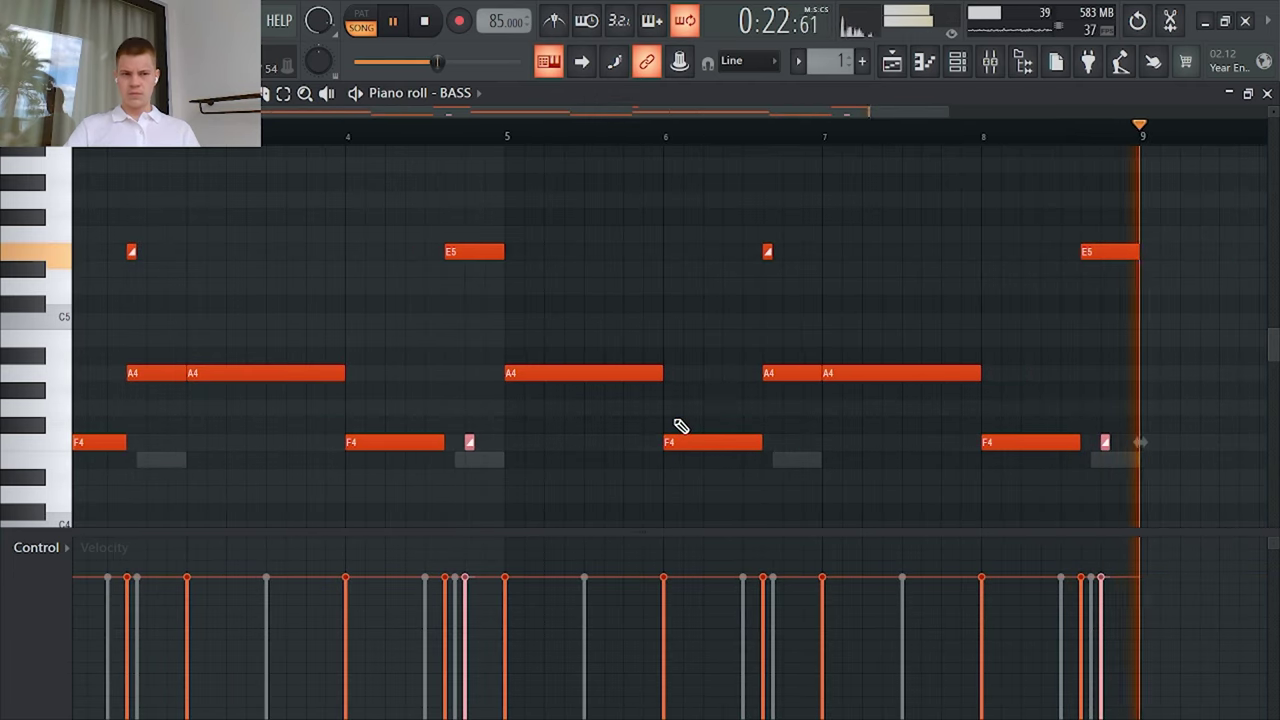
Step: Play the end of bar 4 and move the selected F4 slide notes one step later, then play the result
scroll(473, 440, up, 3)
scroll(441, 249, up, 2)
key(space)
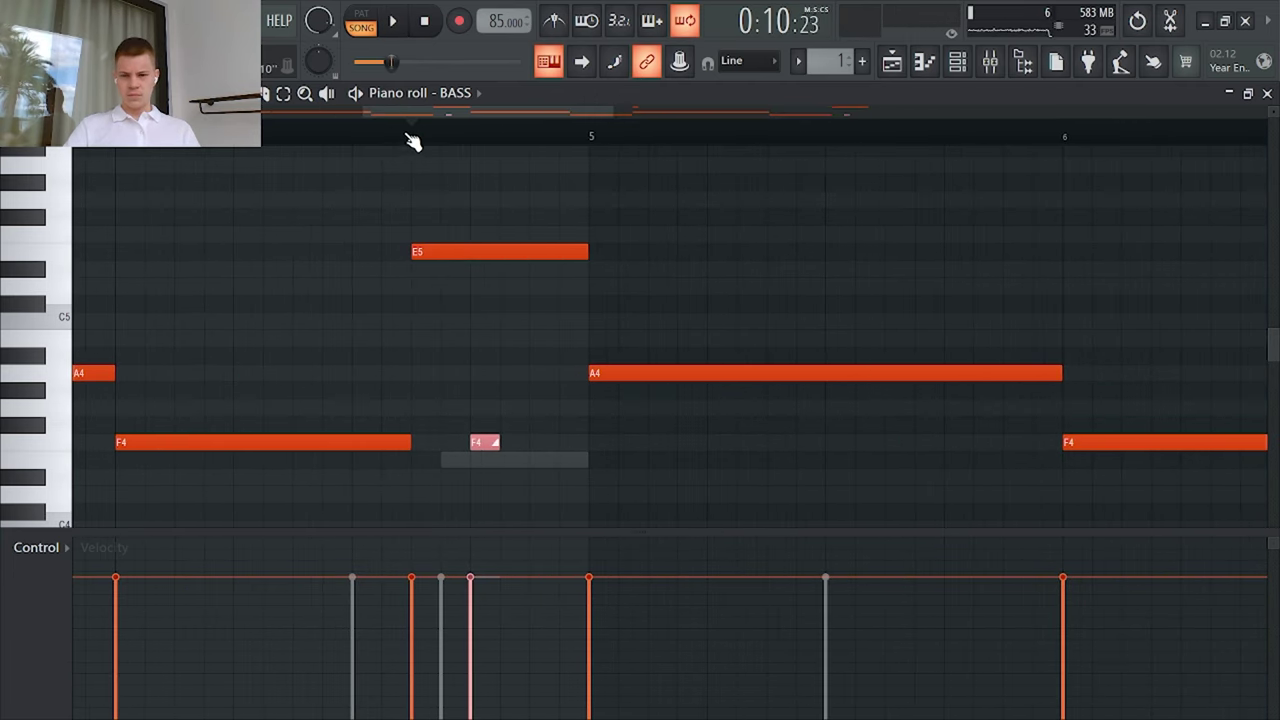
key(space)
scroll(469, 420, up, 2)
key(space)
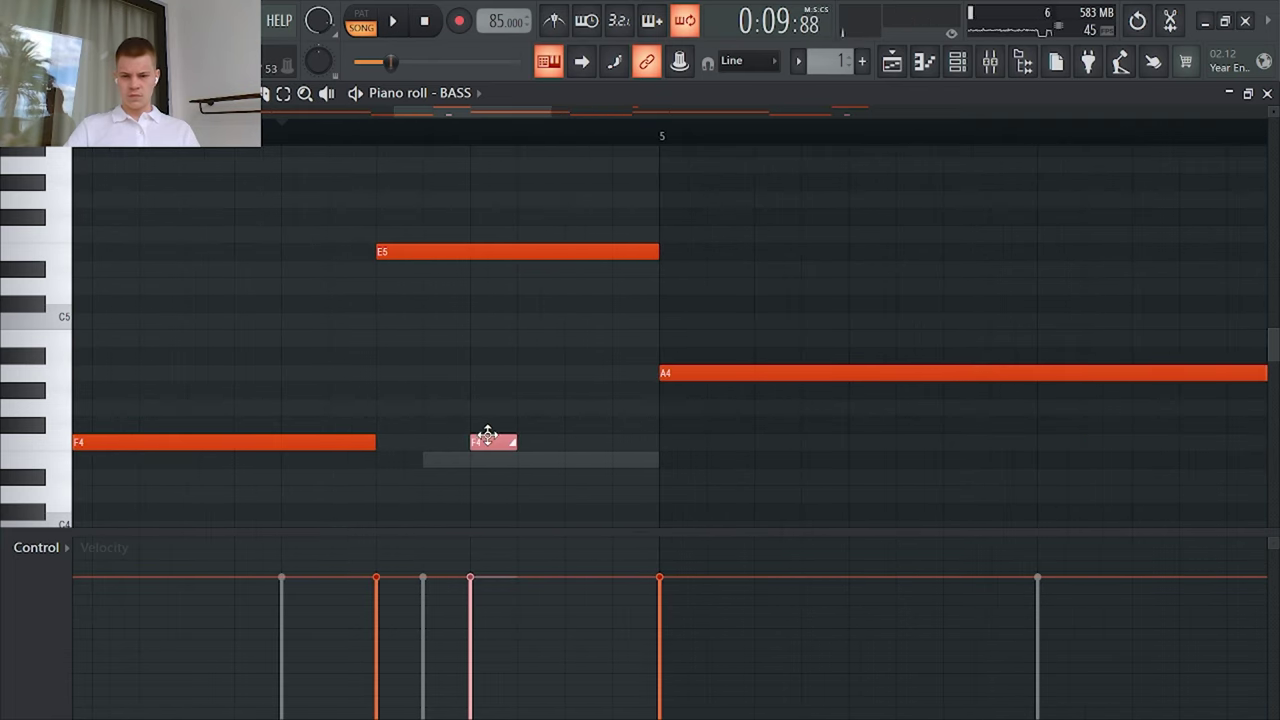
drag(487, 437, 526, 438)
key(space)
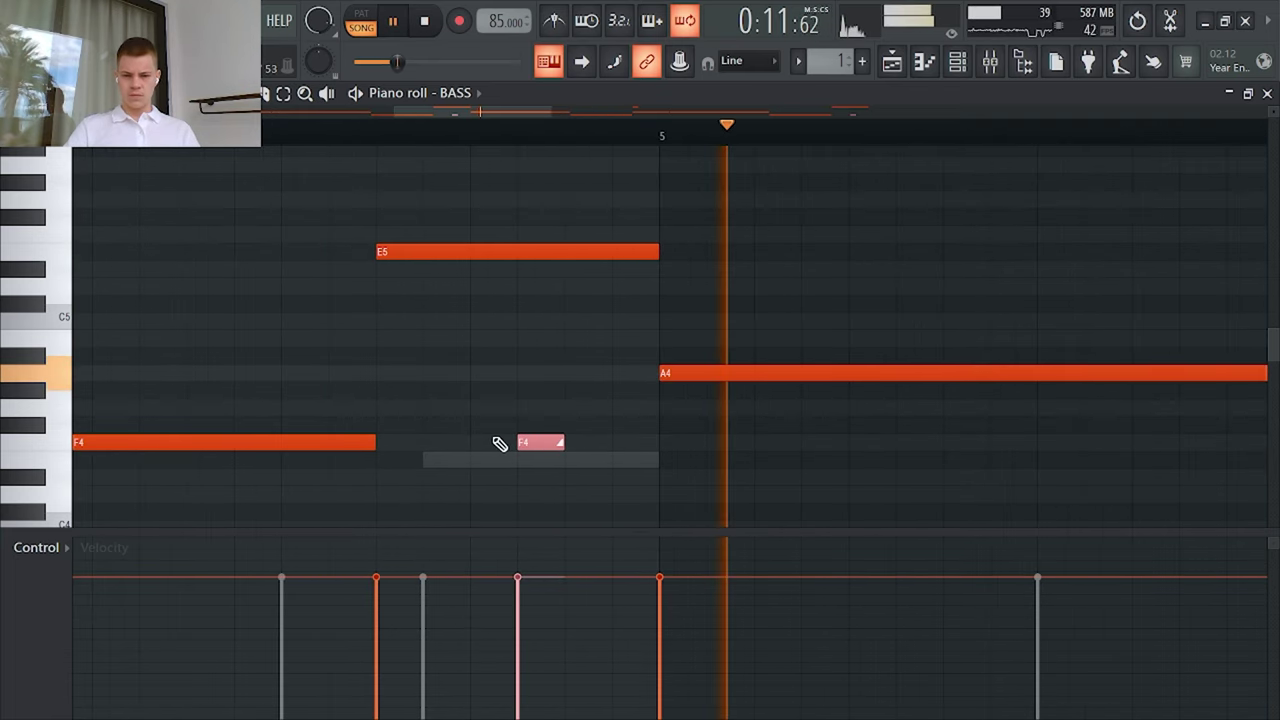
scroll(560, 460, down, 4)
scroll(700, 484, down, 2)
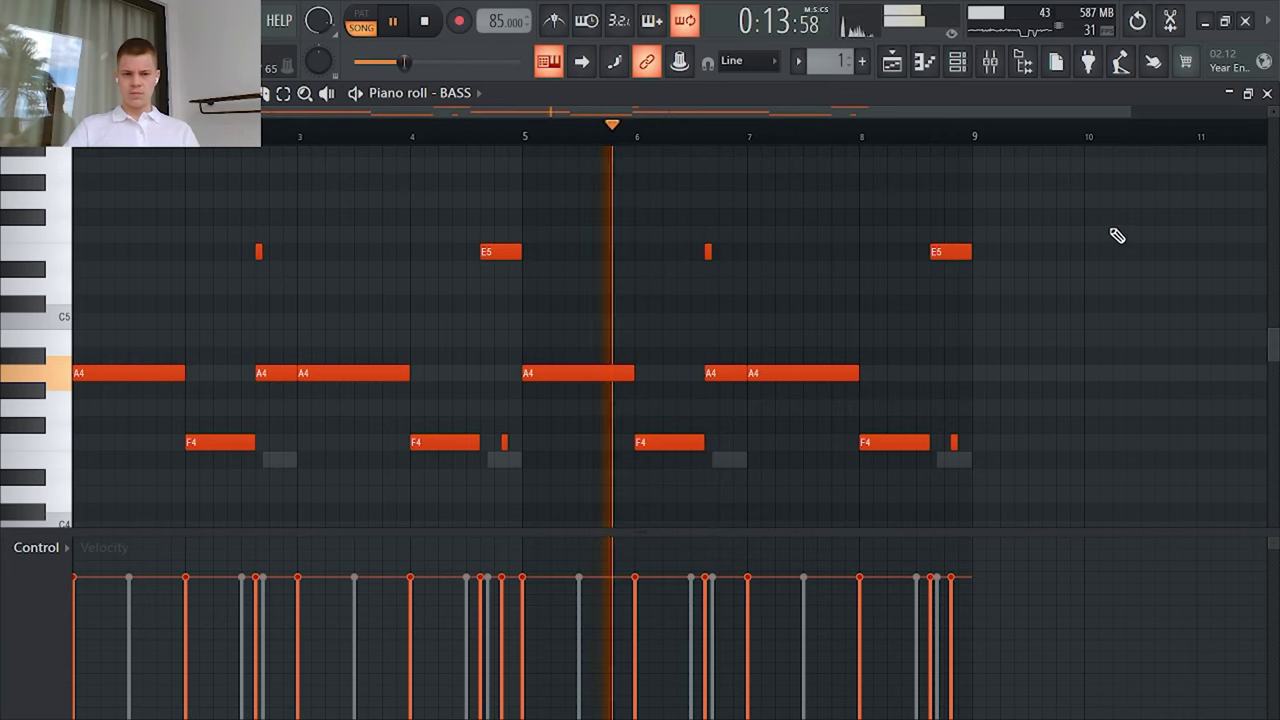
Step: Close the piano roll, switch to Pattern 2, and show the channel rack with playback stopped
click(1268, 93)
scroll(449, 234, down, 2)
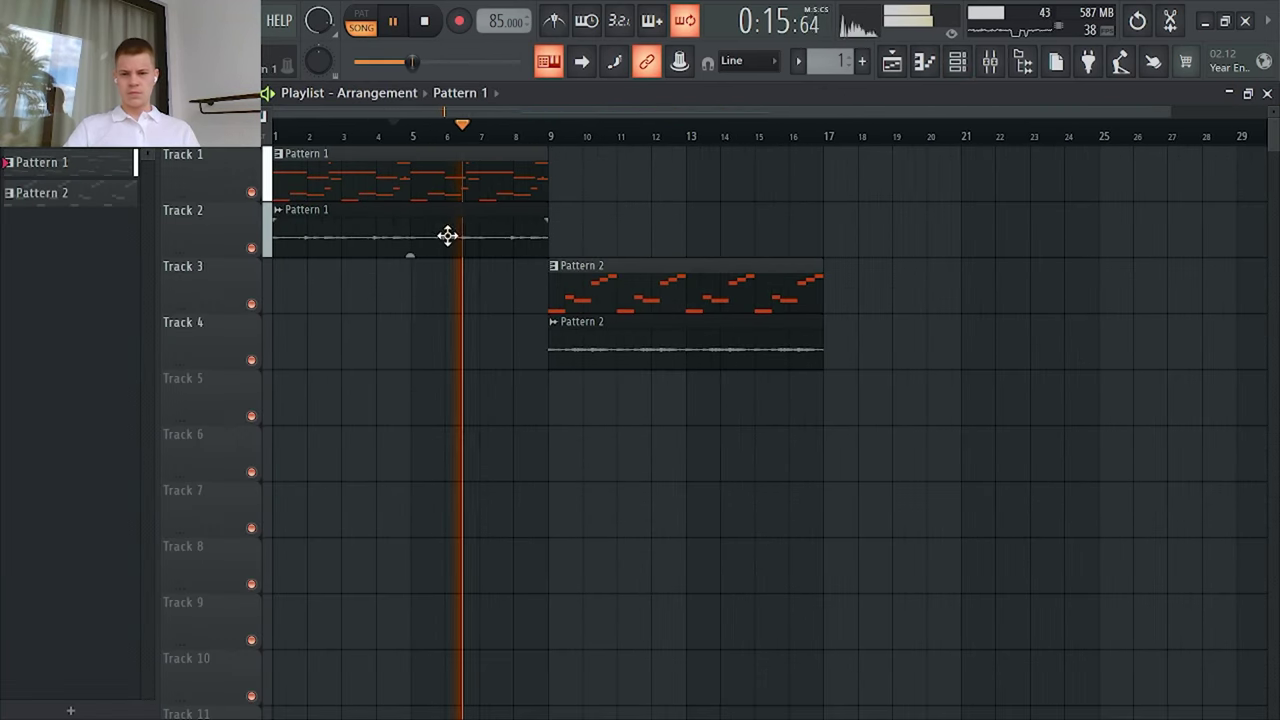
click(48, 193)
click(957, 61)
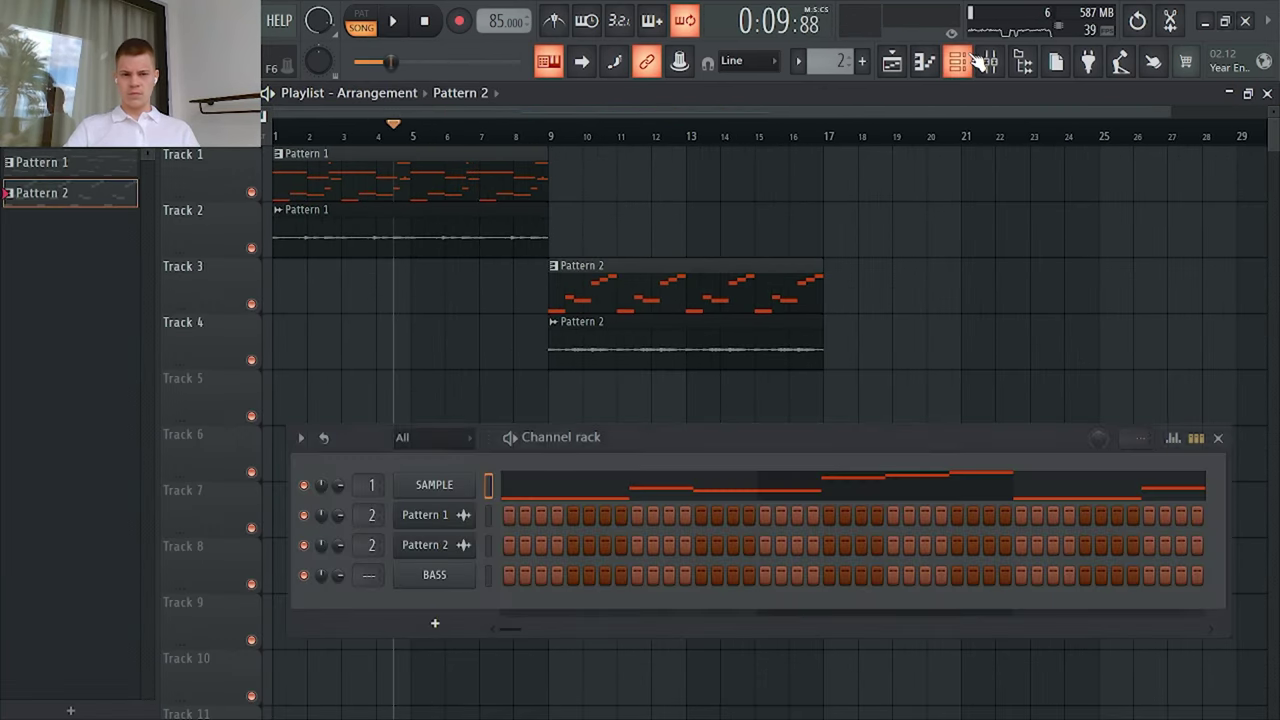
key(space)
Step: Play the song from bar 9 and open the BASS channel's options for Pattern 2
scroll(560, 137, up, 4)
click(523, 136)
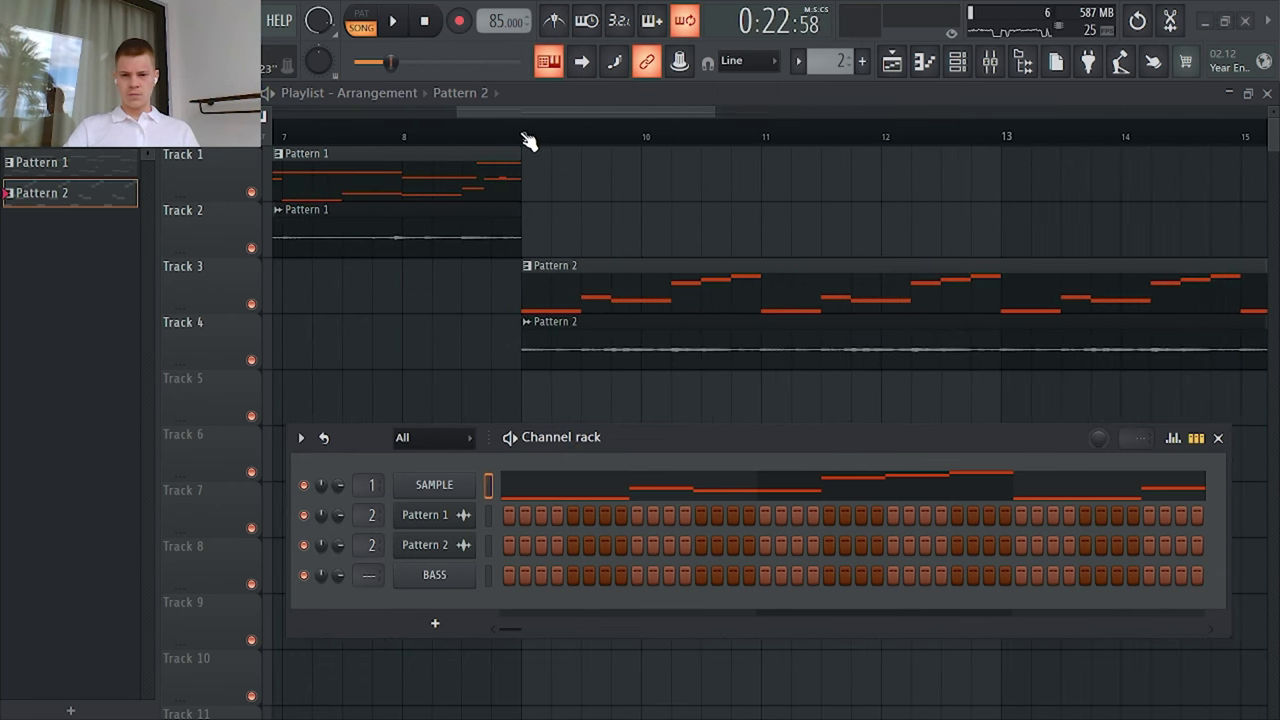
key(space)
scroll(565, 157, down, 3)
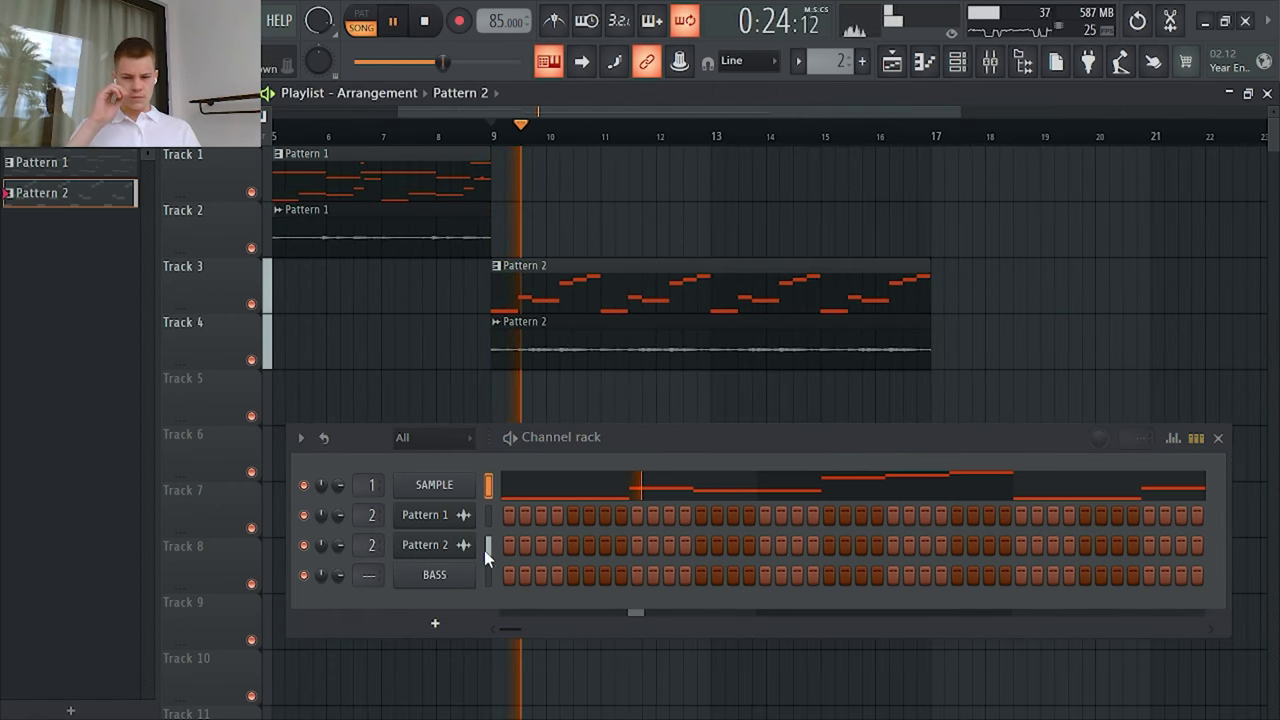
right_click(428, 578)
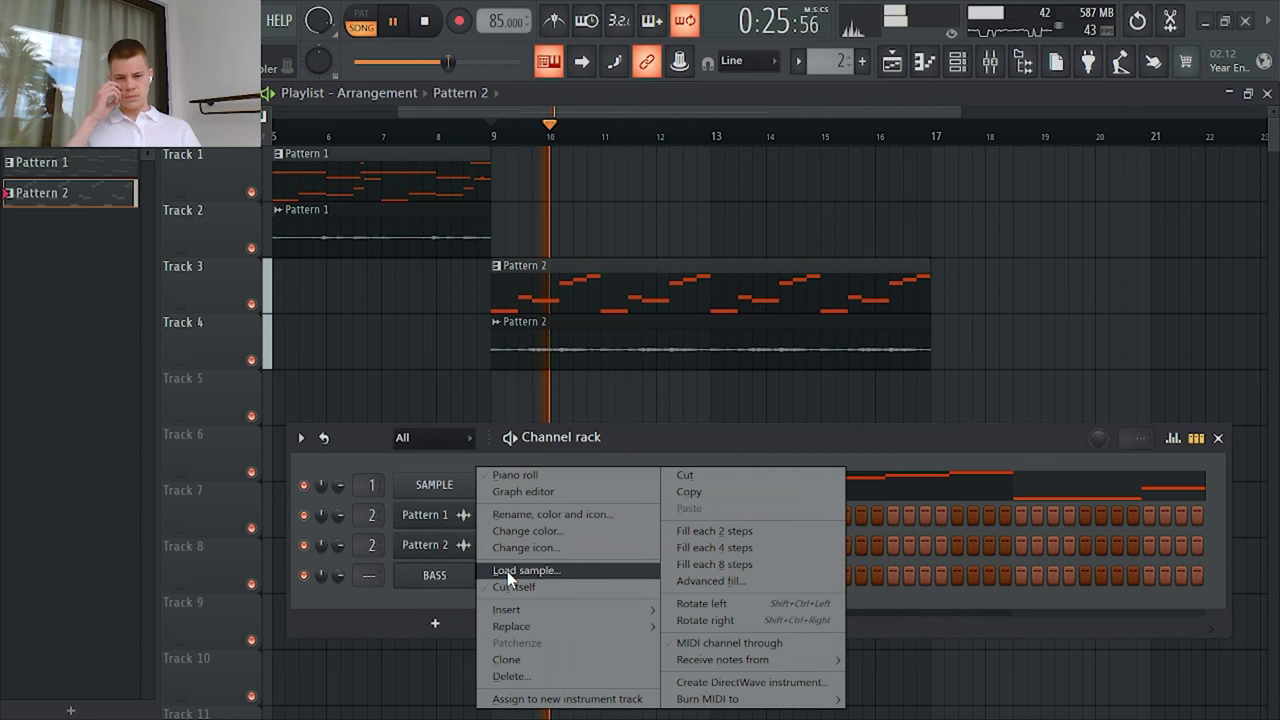
Step: Open the BASS channel's piano roll and hide the channel rack
click(529, 481)
click(1218, 437)
key(space)
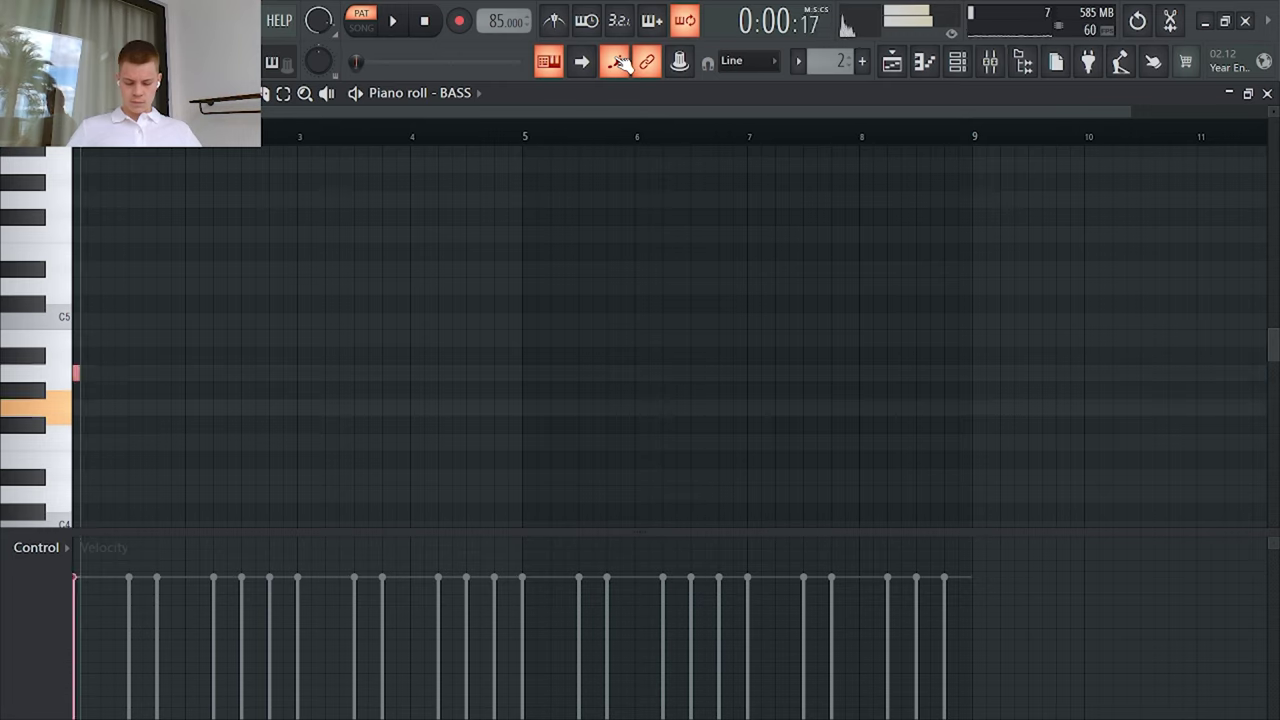
key(v)
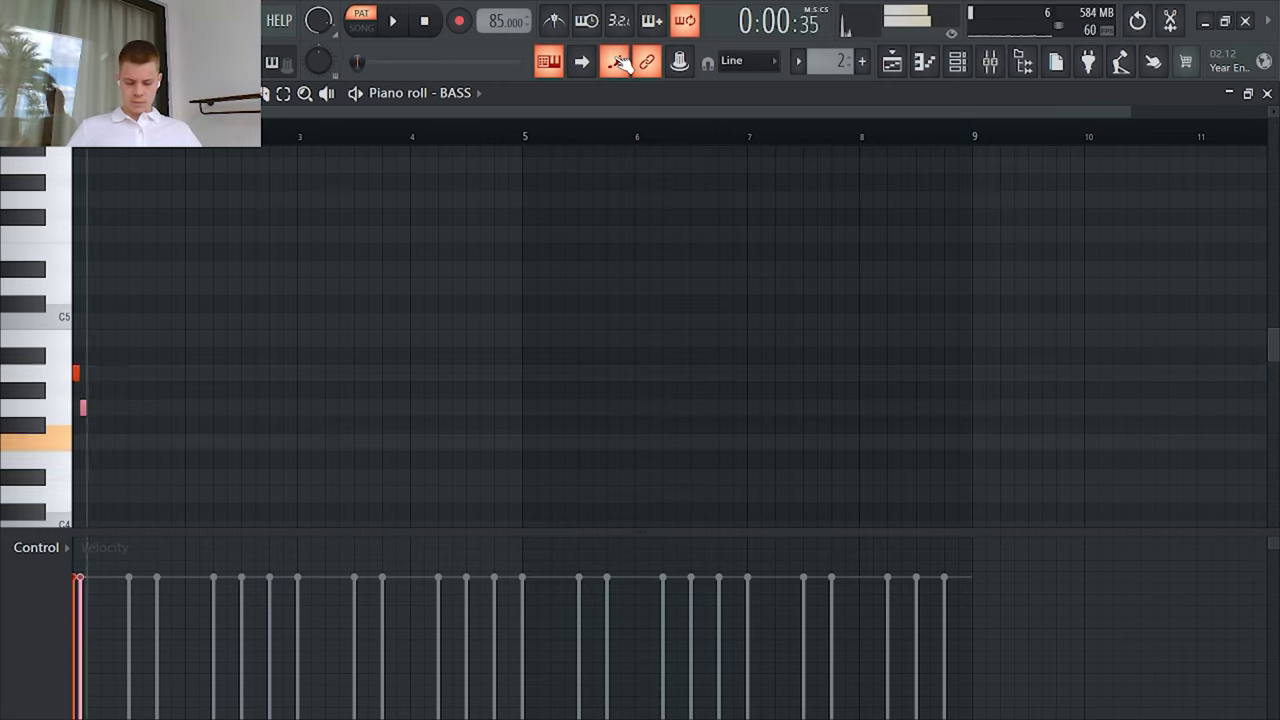
key(r)
key(w)
key(e)
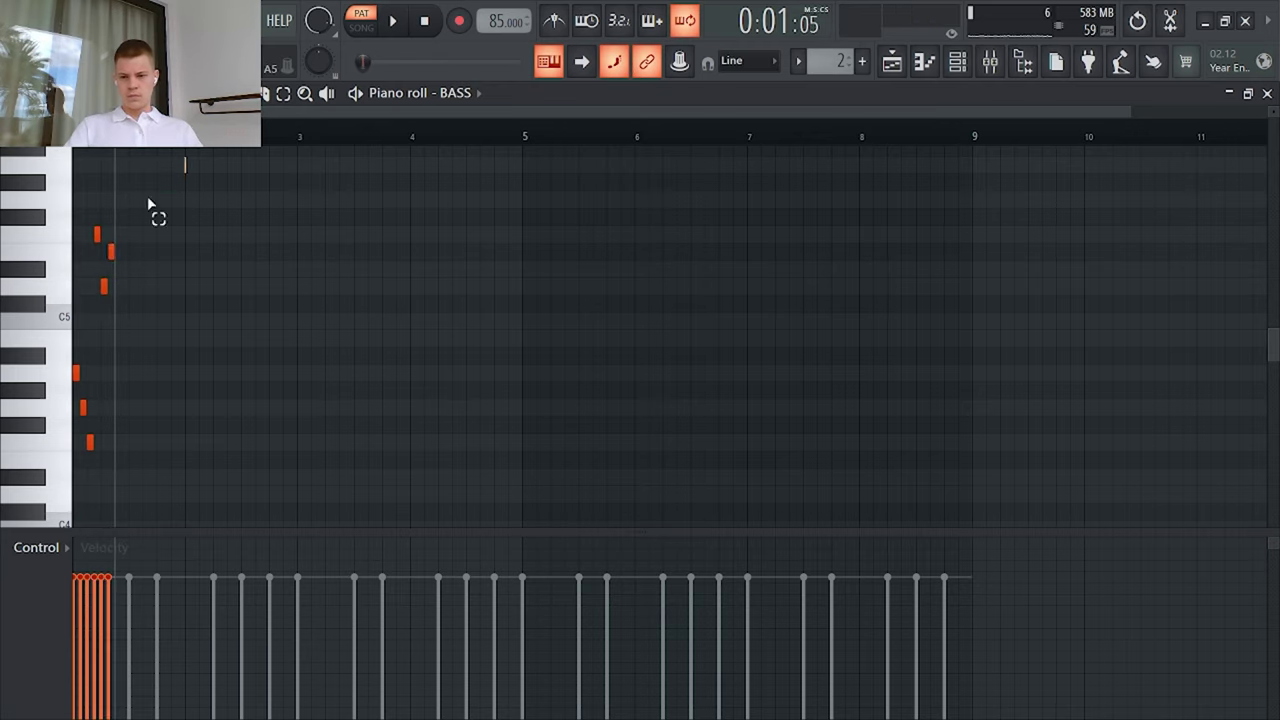
drag(148, 204, 2, 548)
key(Delete)
Step: Place an A4 bass note at the start of bar 1 and lengthen it to two beats
scroll(21, 388, up, 3)
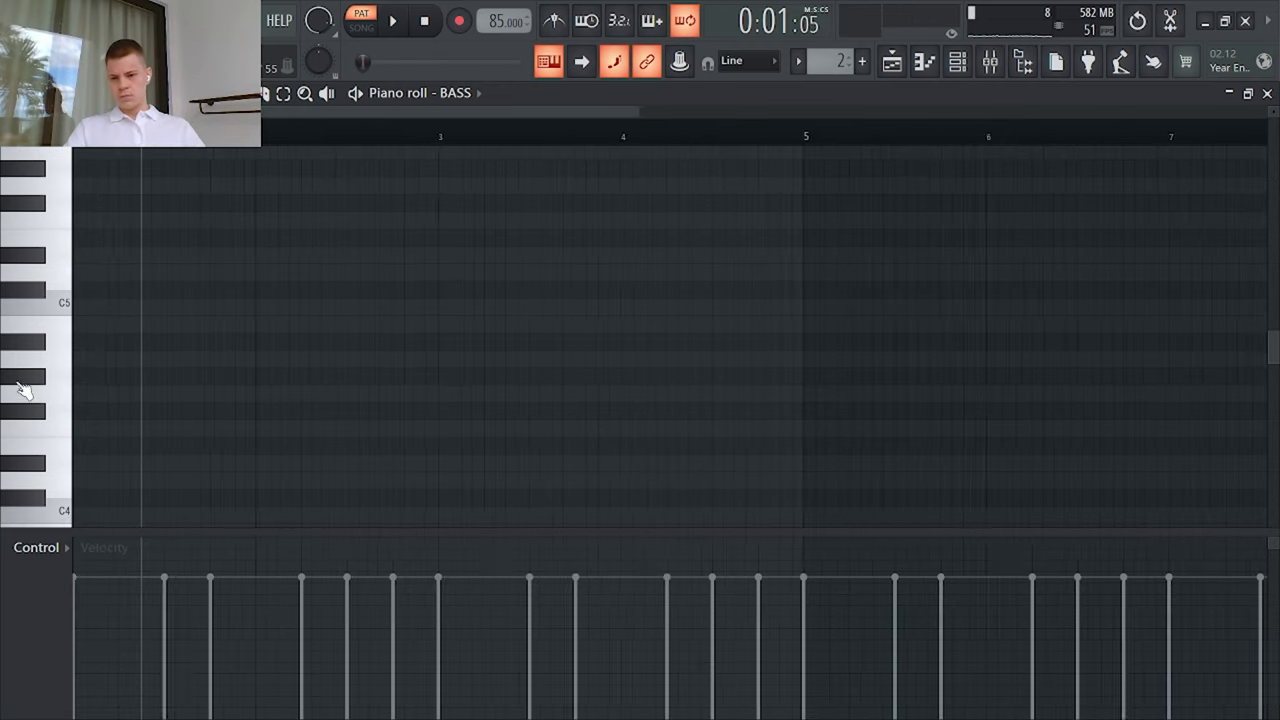
click(78, 324)
scroll(11, 374, up, 4)
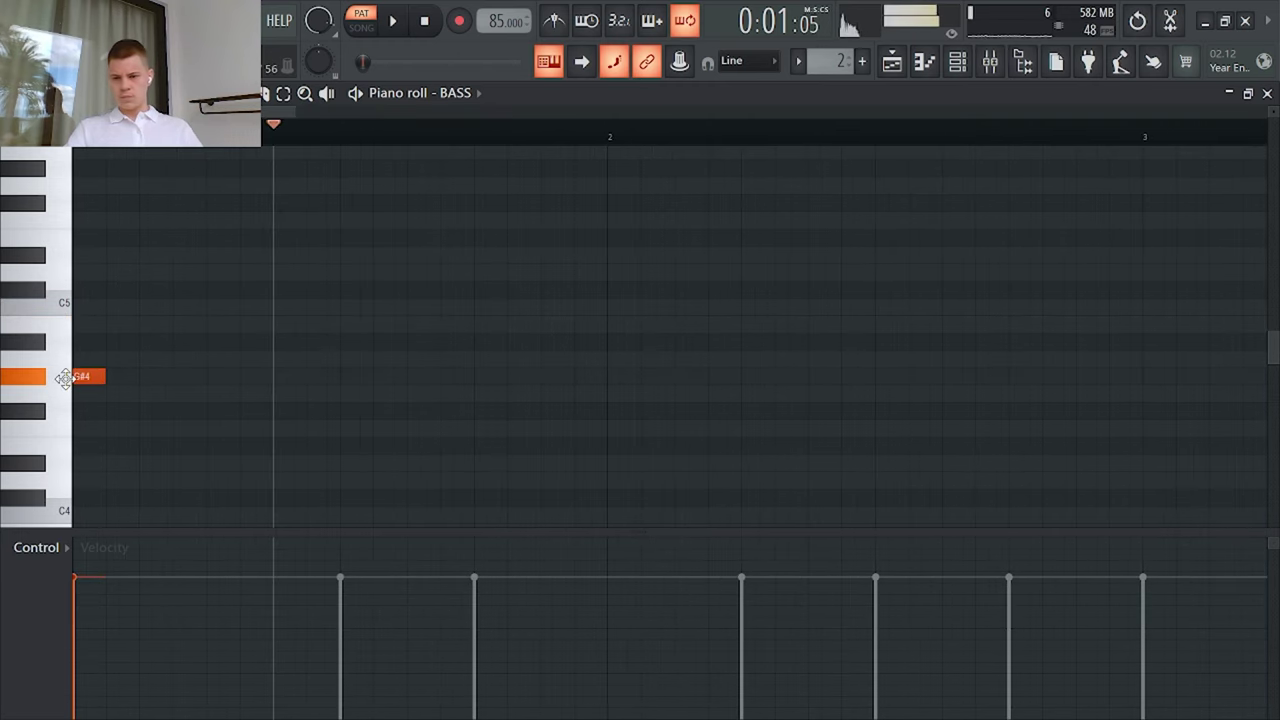
key(space)
key(space)
drag(104, 359, 342, 362)
Step: Add an F4 note on beat 4 of bar 1 and shorten both bass notes to very short hits
key(space)
key(space)
key(space)
drag(457, 396, 453, 437)
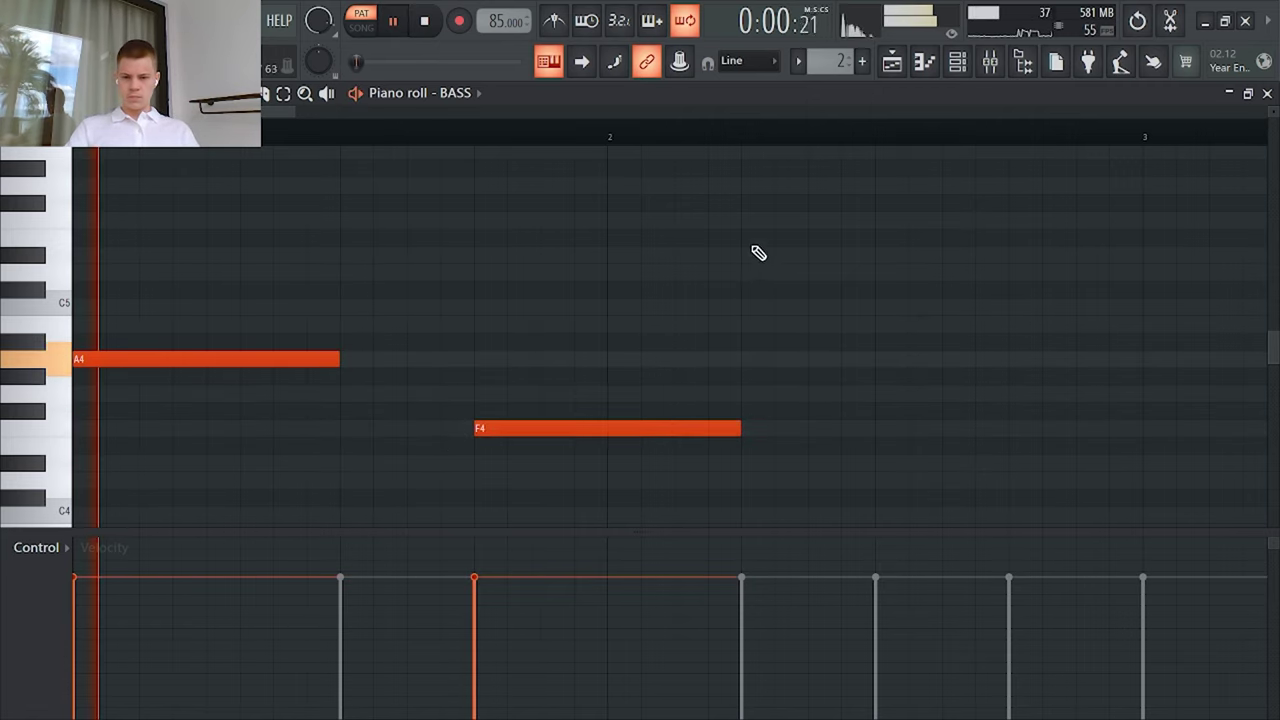
drag(753, 248, 68, 532)
drag(337, 325, 23, 380)
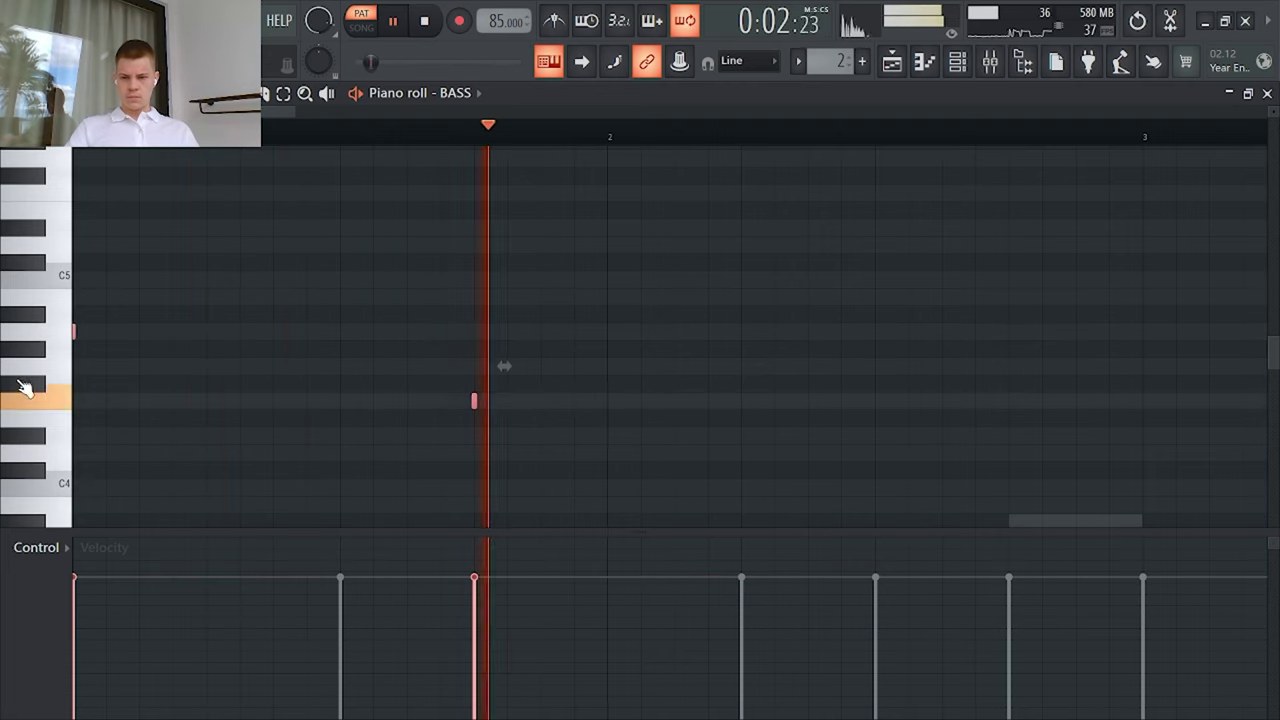
Step: Turn on the Cut itself option for the BASS channel
key(F6)
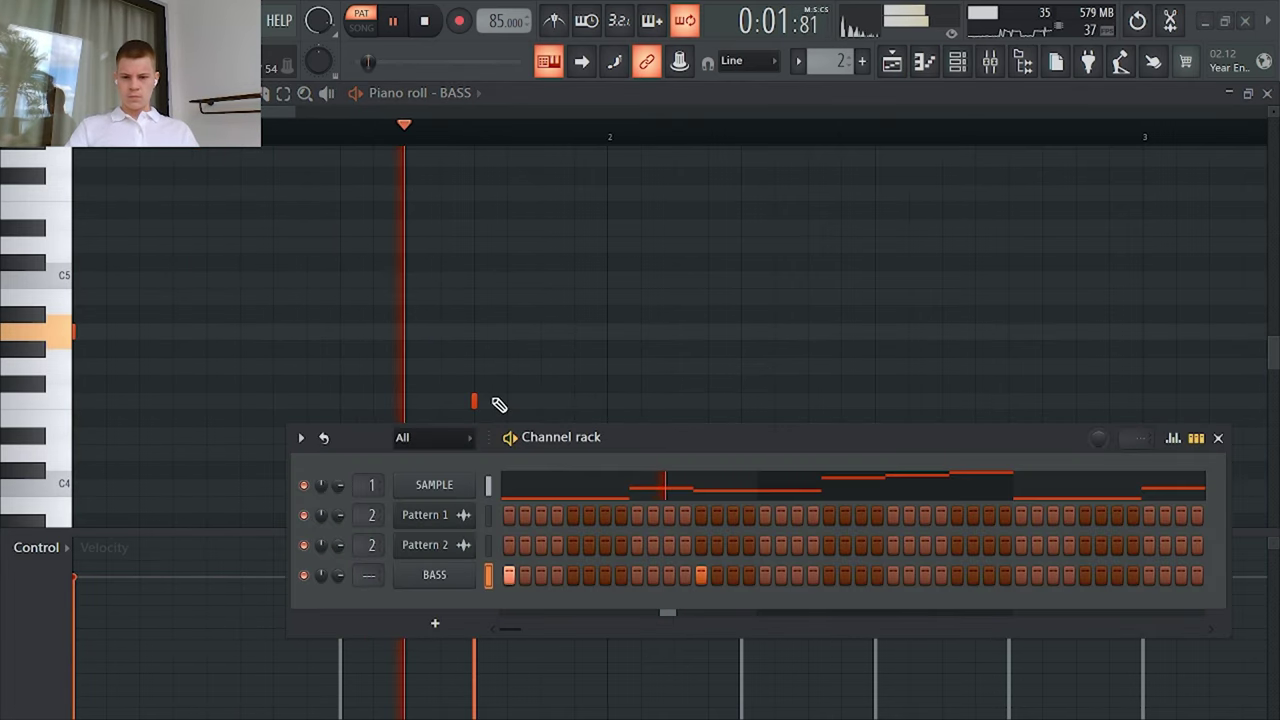
right_click(441, 588)
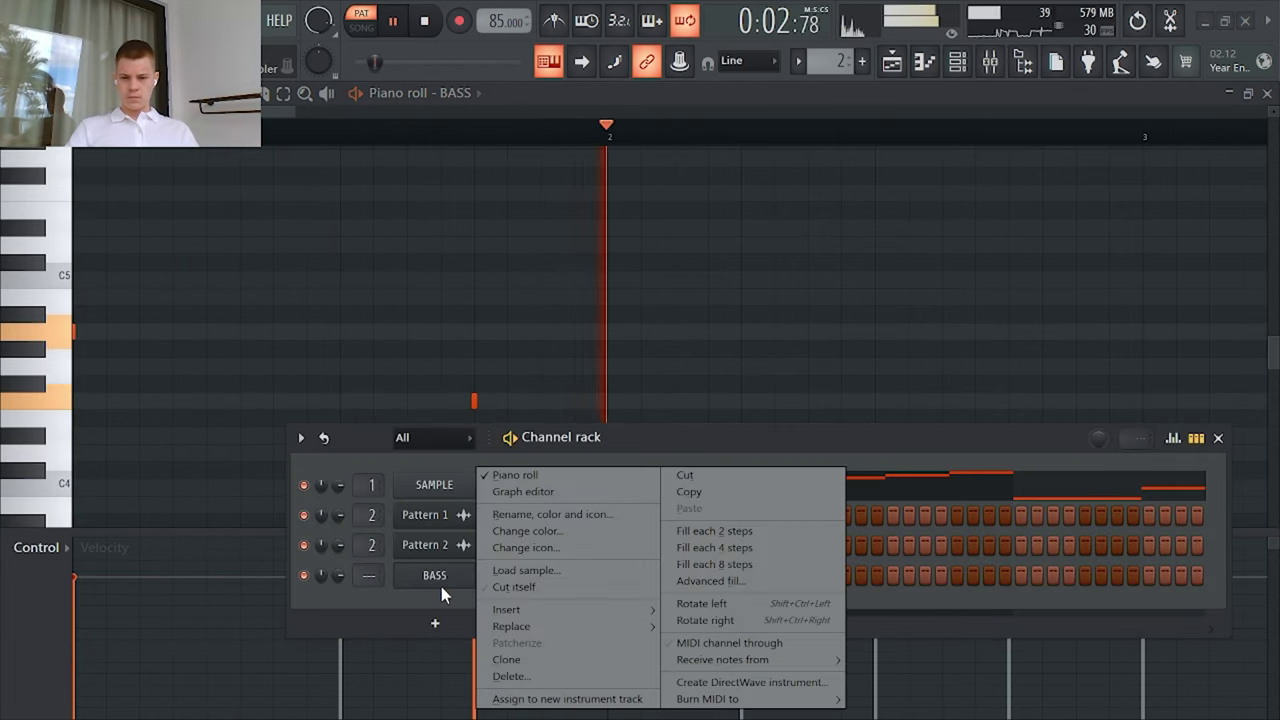
click(522, 588)
click(1218, 438)
click(778, 316)
right_click(742, 322)
right_click(774, 315)
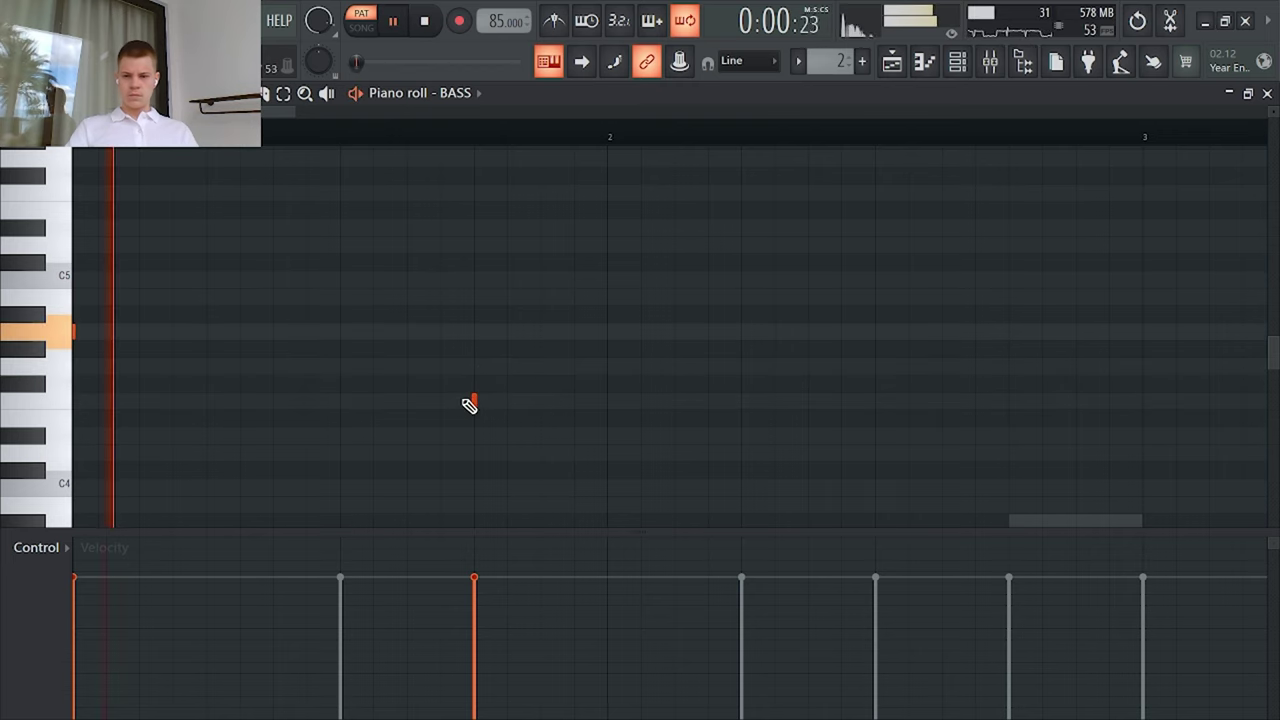
Step: Add a short F5 note on beat 2 of bar 2 and a short E5 note halfway through beat 3
ctrl+scroll(455, 430, down, 2)
ctrl+scroll(386, 372, up, 2)
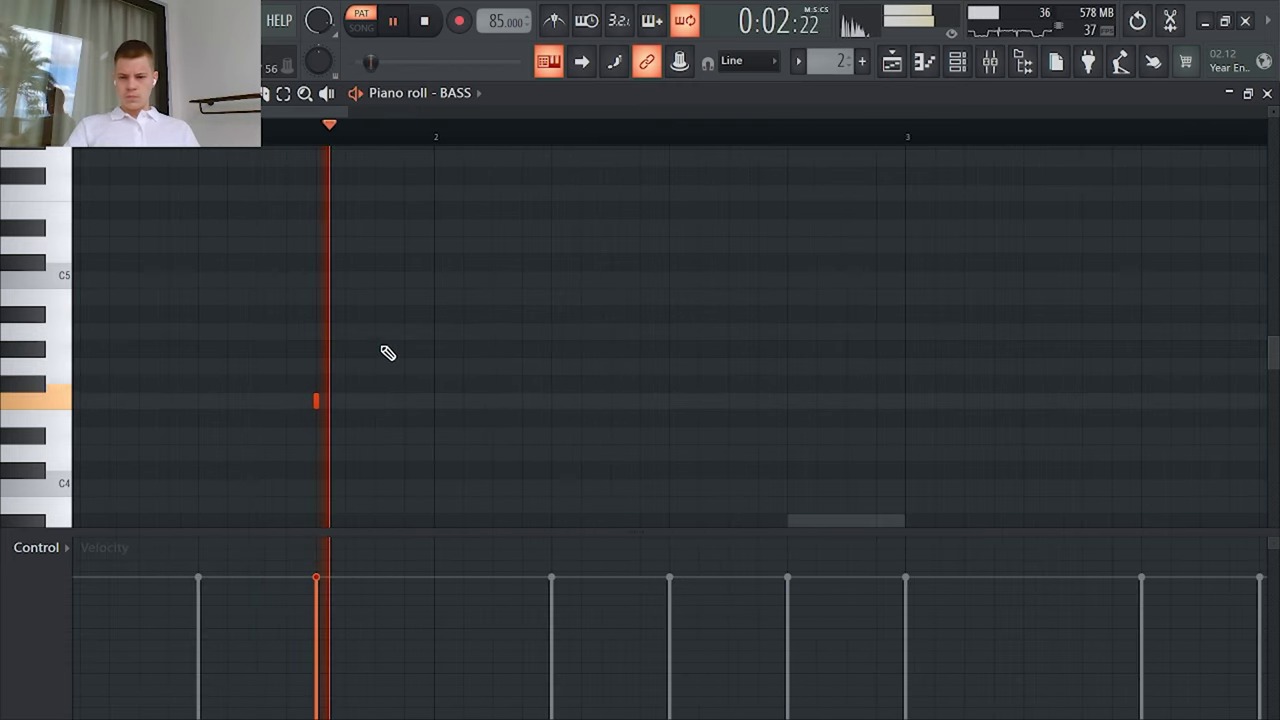
click(578, 209)
key(space)
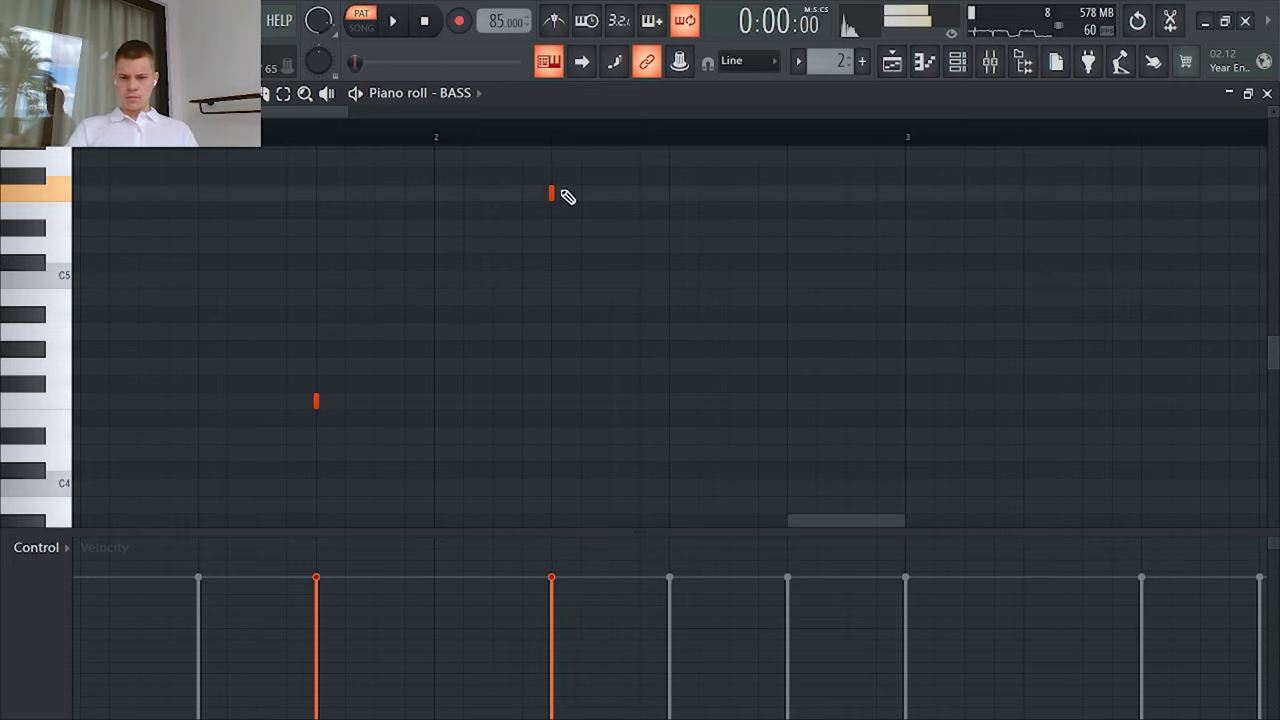
ctrl+scroll(650, 230, down, 1)
key(space)
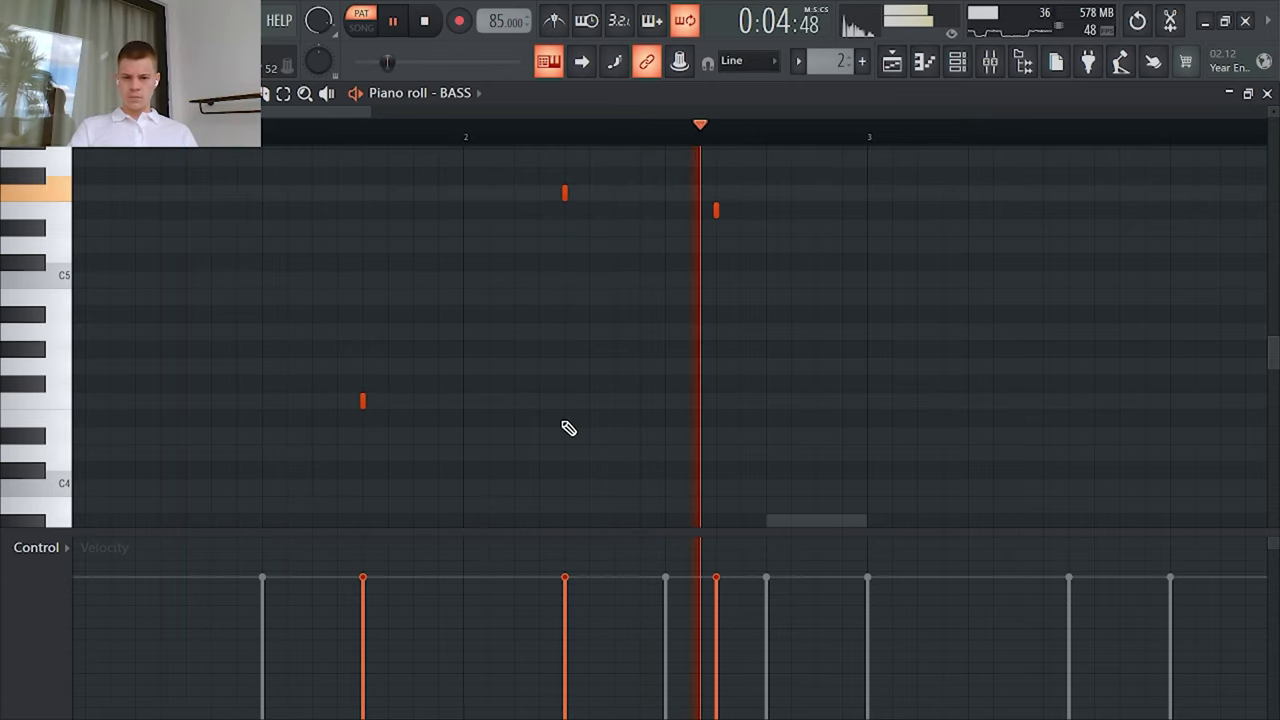
key(space)
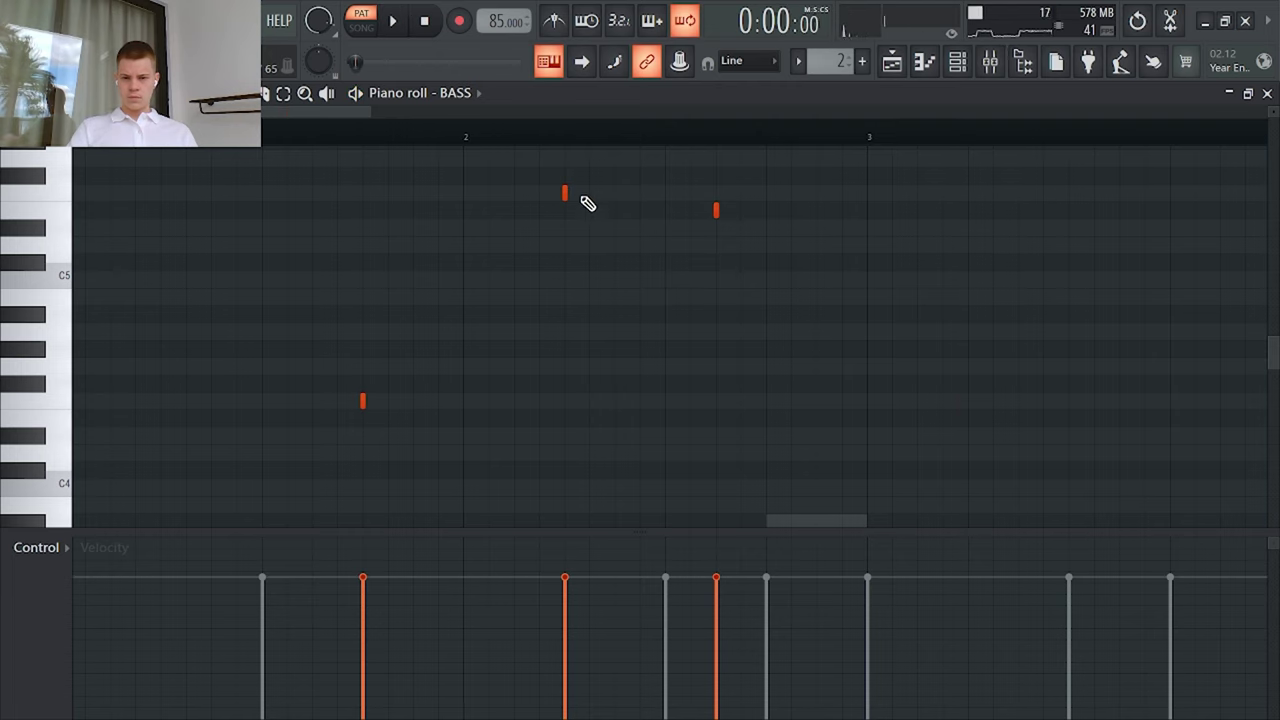
Step: Apply quick legato so every bass note extends to the start of the next one
key(ctrl+l)
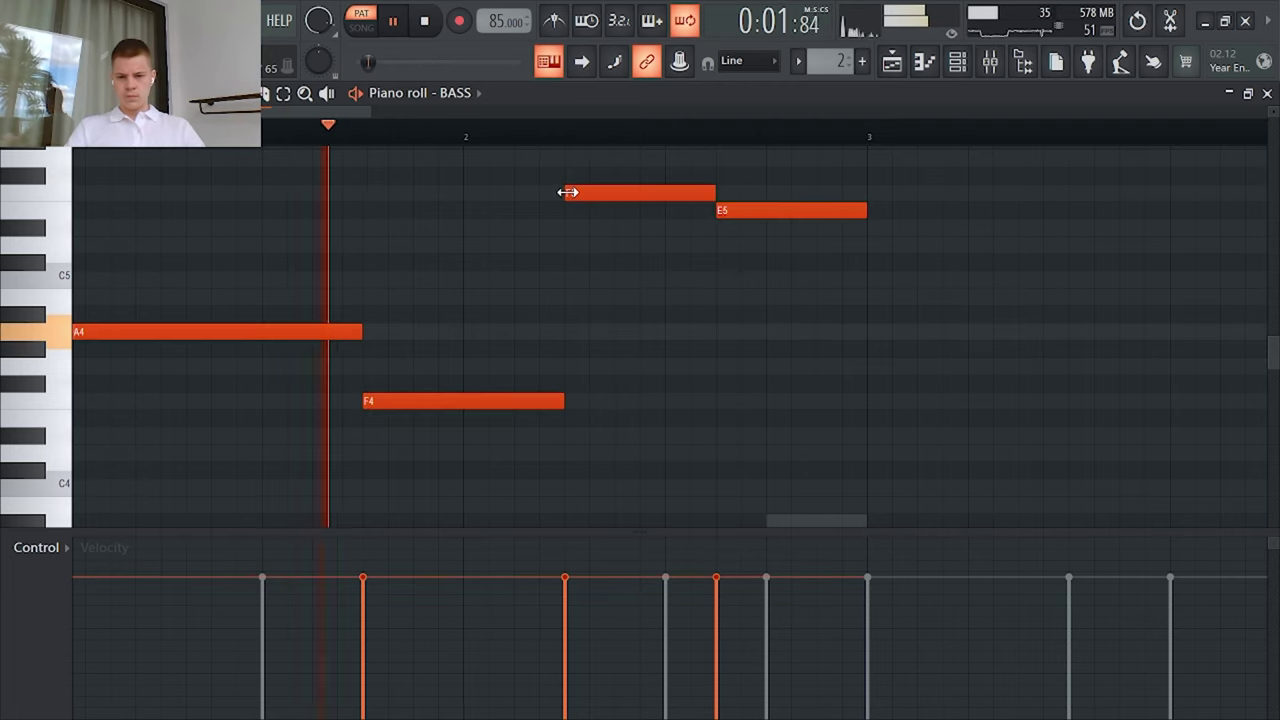
click(762, 367)
right_click(741, 366)
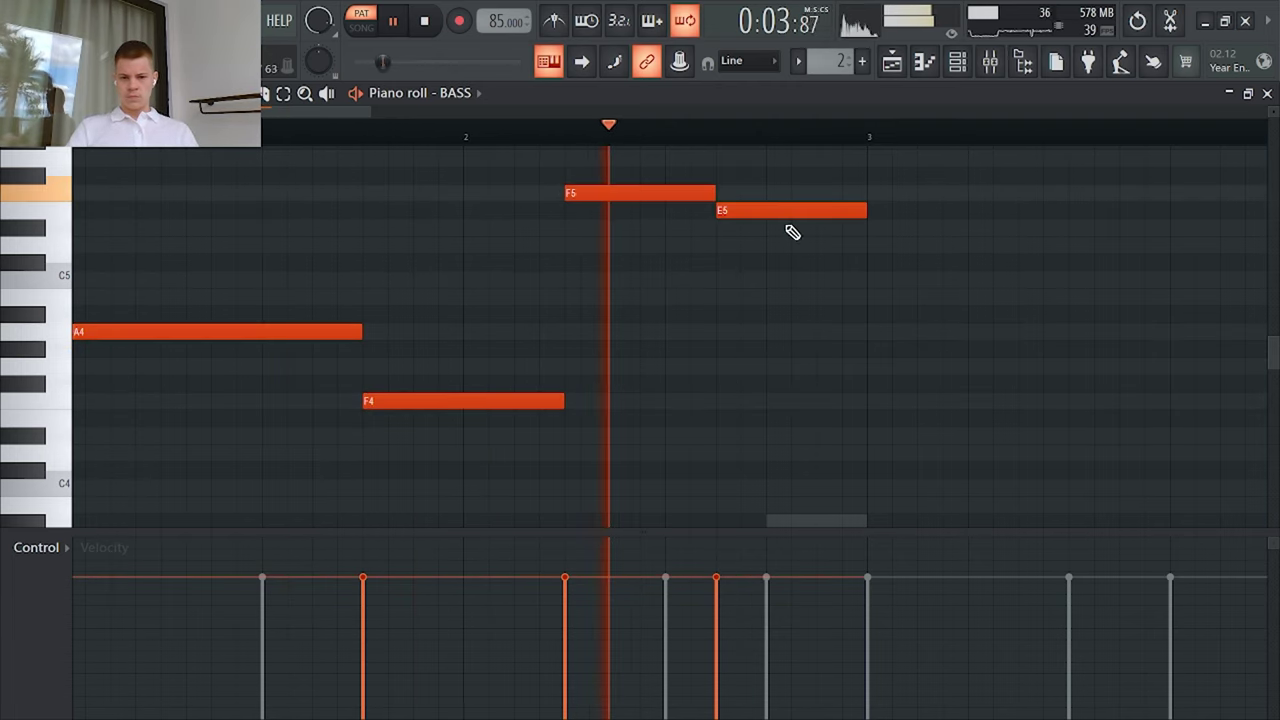
Step: Try the F5 note in bar 2 at E5, audition it, and return it to F5
drag(618, 189, 621, 210)
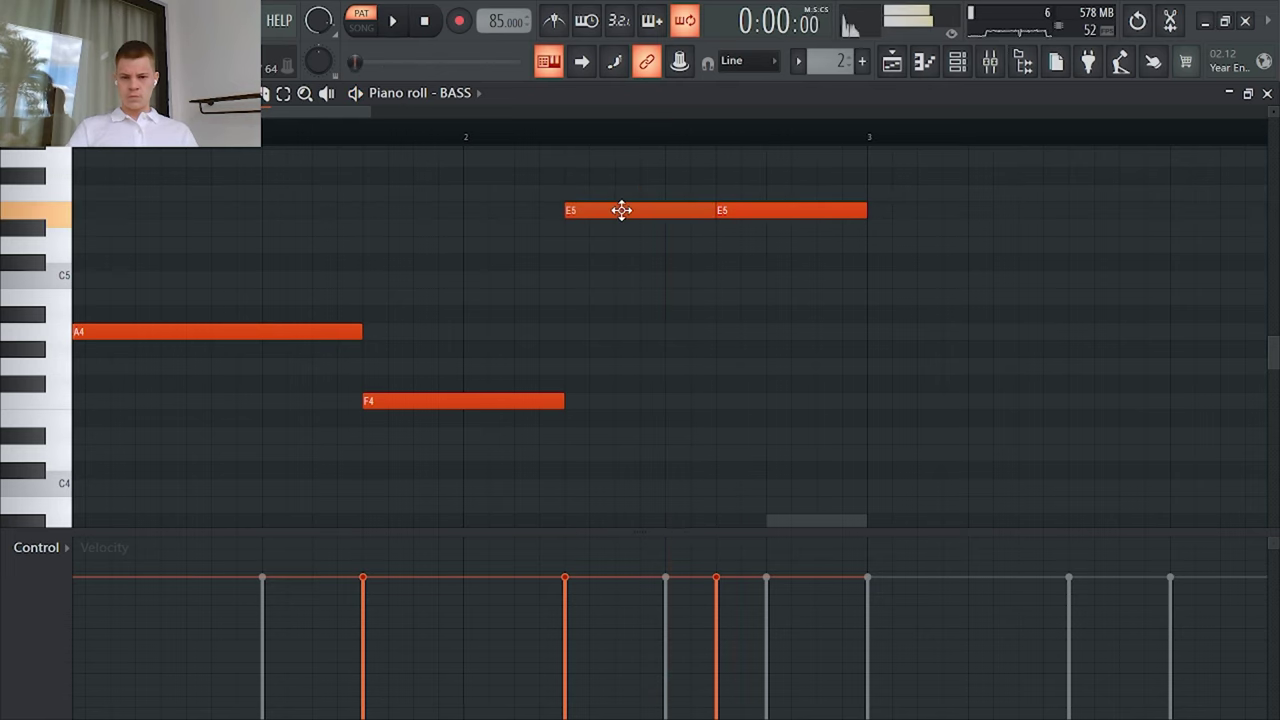
click(468, 138)
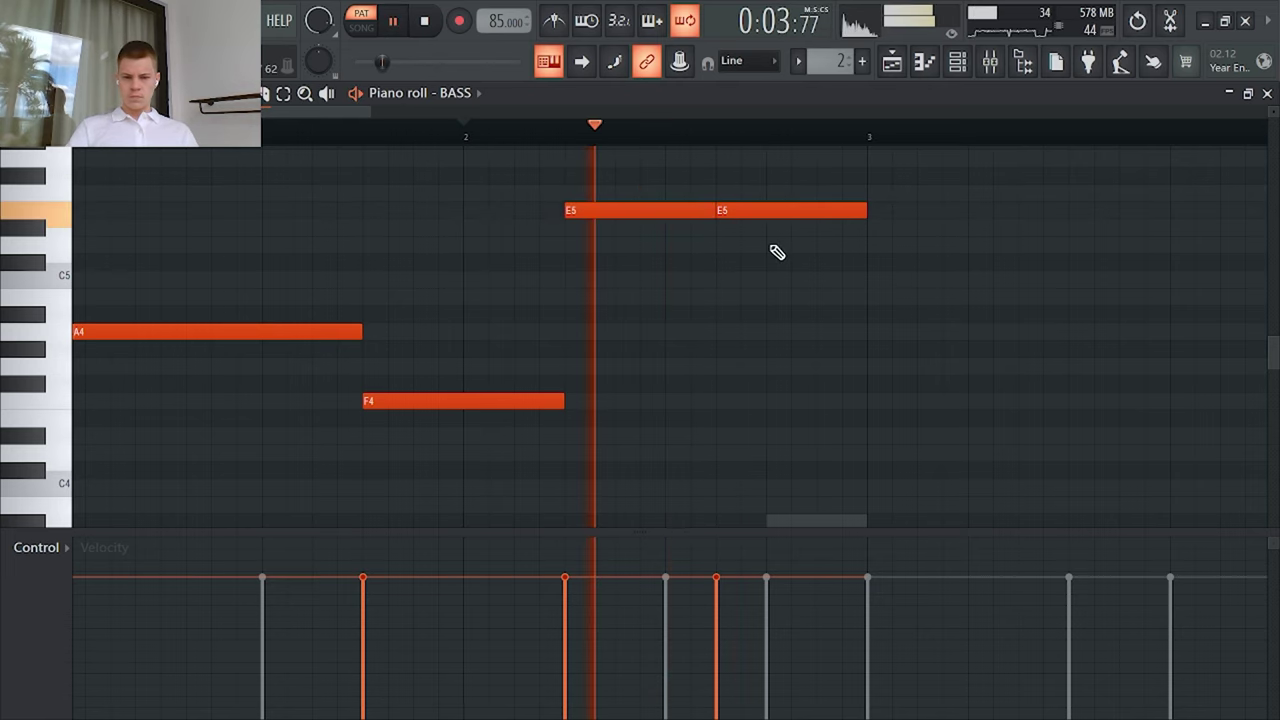
key(space)
drag(686, 209, 692, 185)
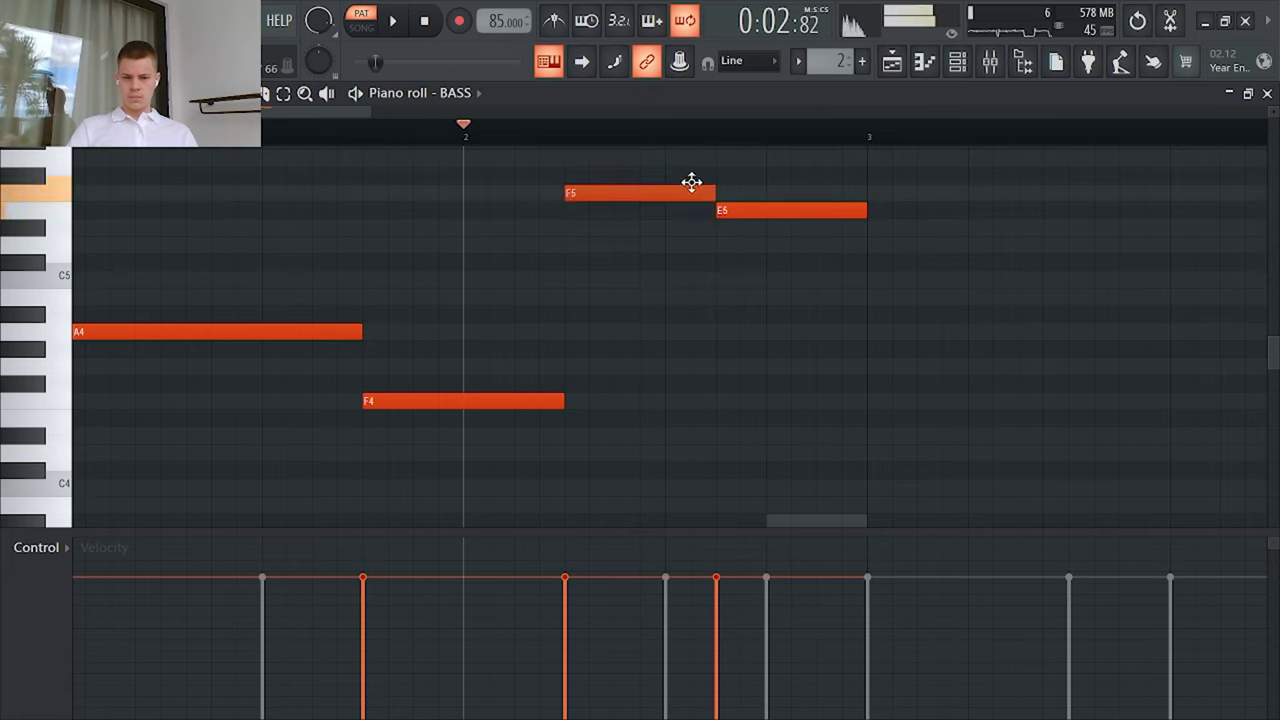
Step: Add an F4 note in bar 2 with the same start and length as the F5 note above it
key(space)
key(space)
click(569, 401)
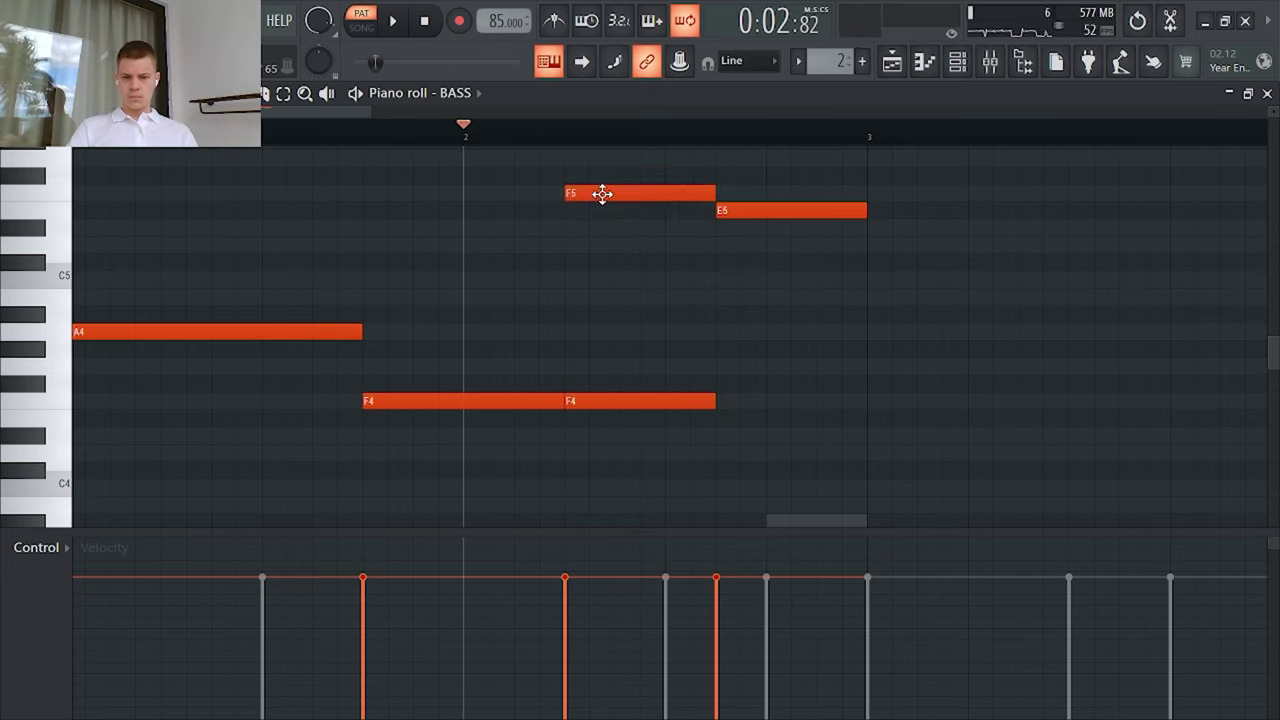
Step: Turn the F5 note in bar 2 into a slide note and shorten it to a sixteenth
double_click(602, 193)
click(749, 484)
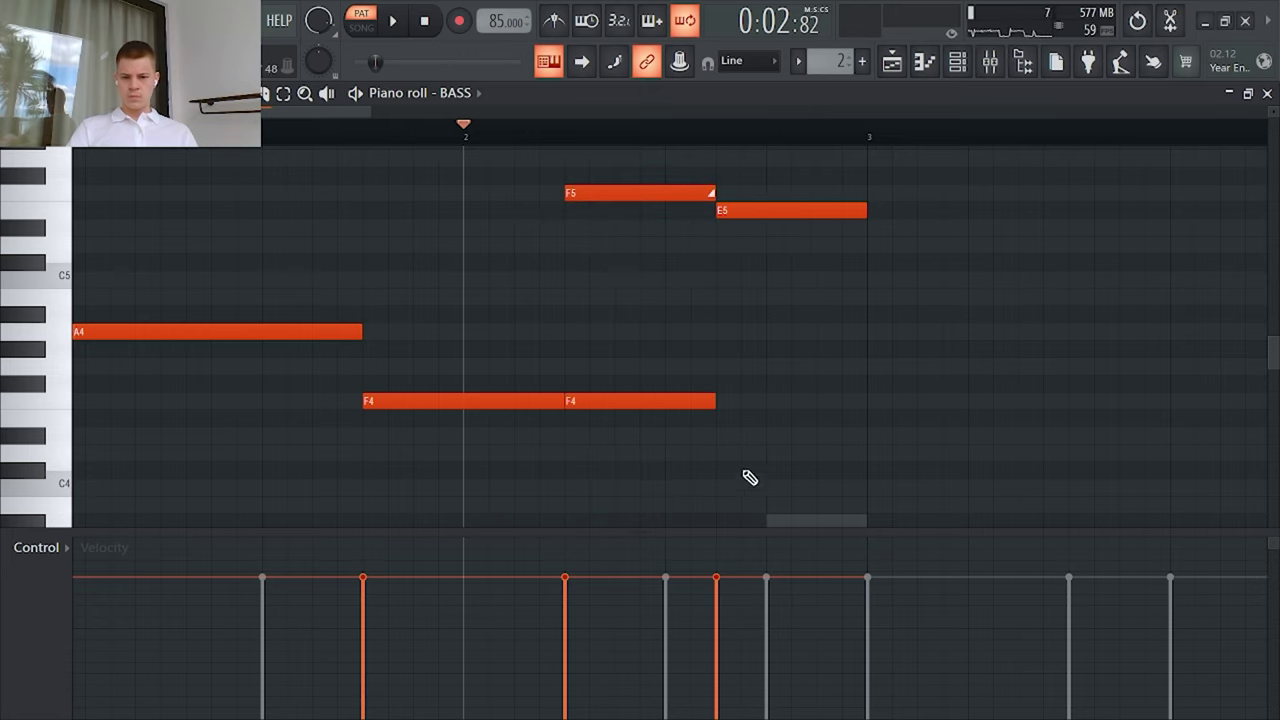
key(space)
drag(718, 191, 584, 196)
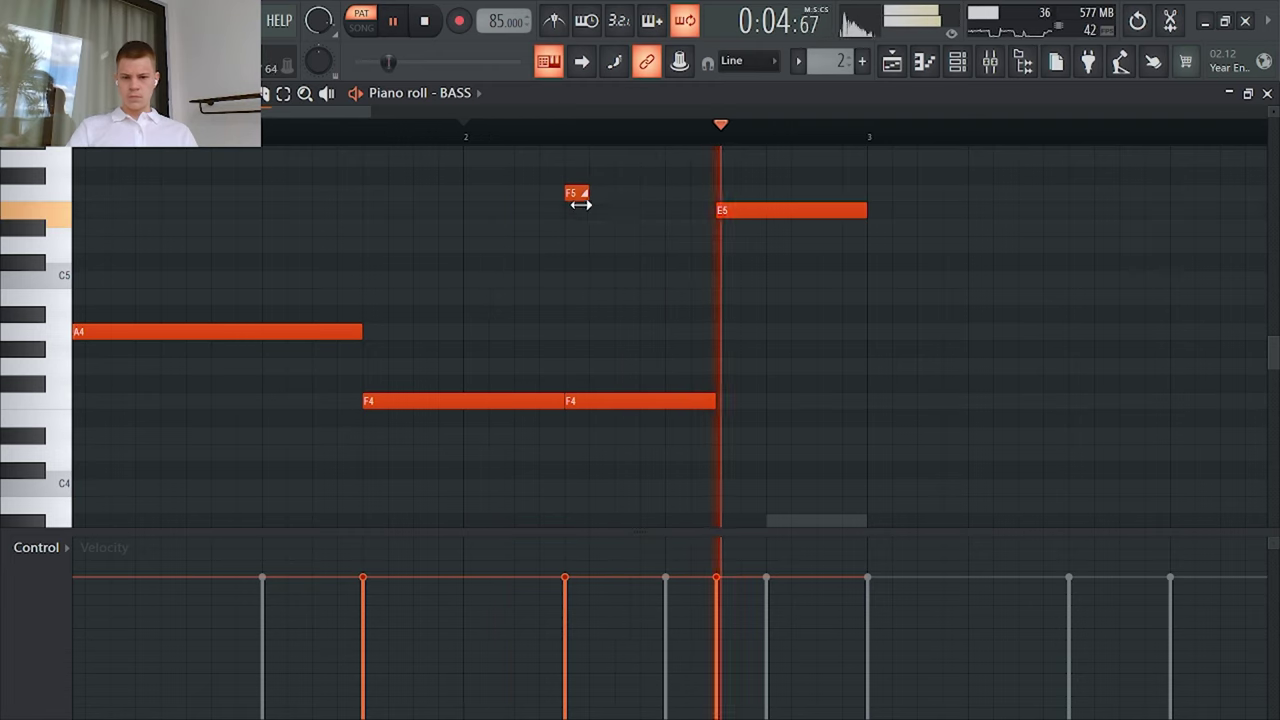
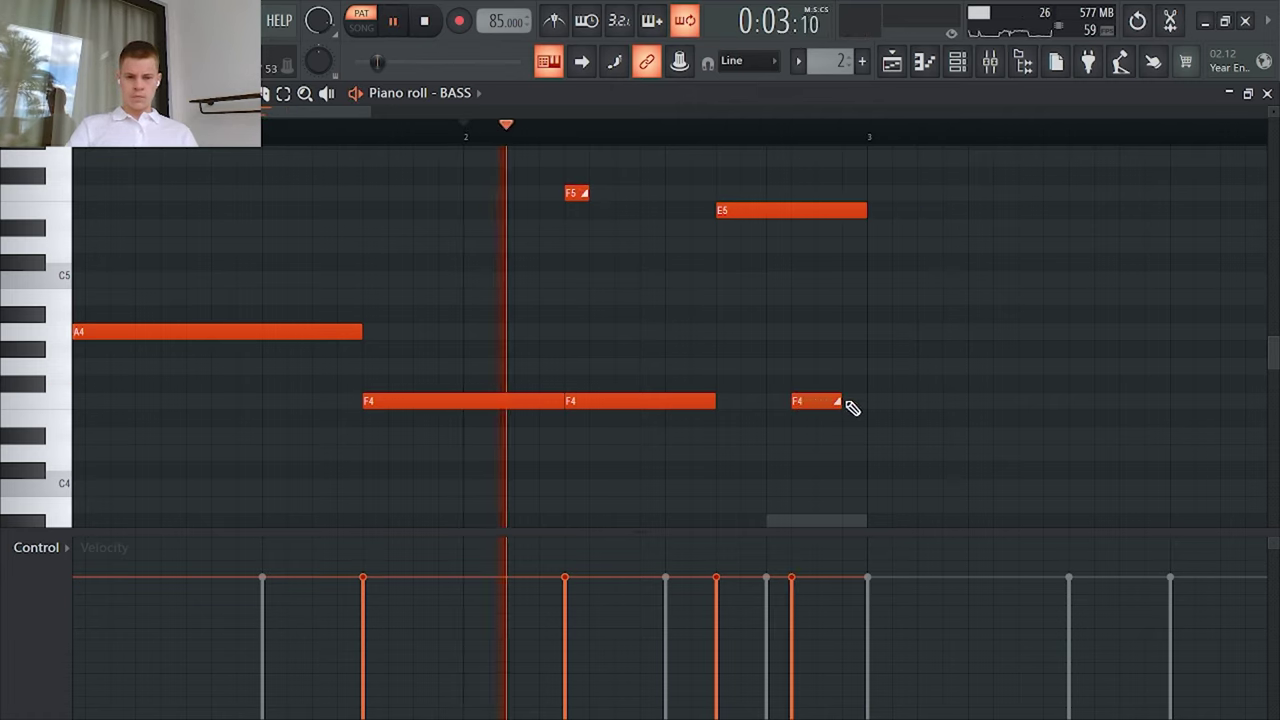
Step: Add a sixteenth-long E4 slide note in beat 4 of bar 2 and duplicate the two-bar phrase into bars 3 and 4
drag(820, 402, 823, 414)
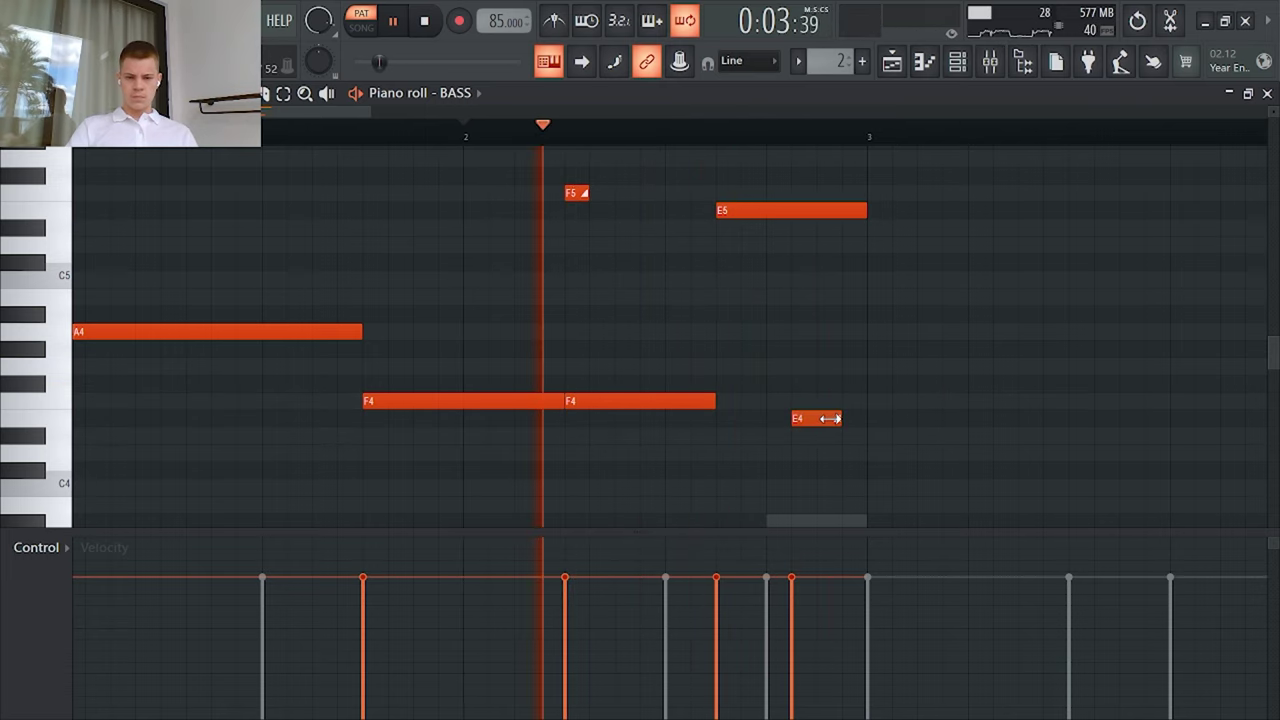
drag(830, 418, 829, 428)
key(ctrl+b)
scroll(584, 394, down, 3)
click(738, 298)
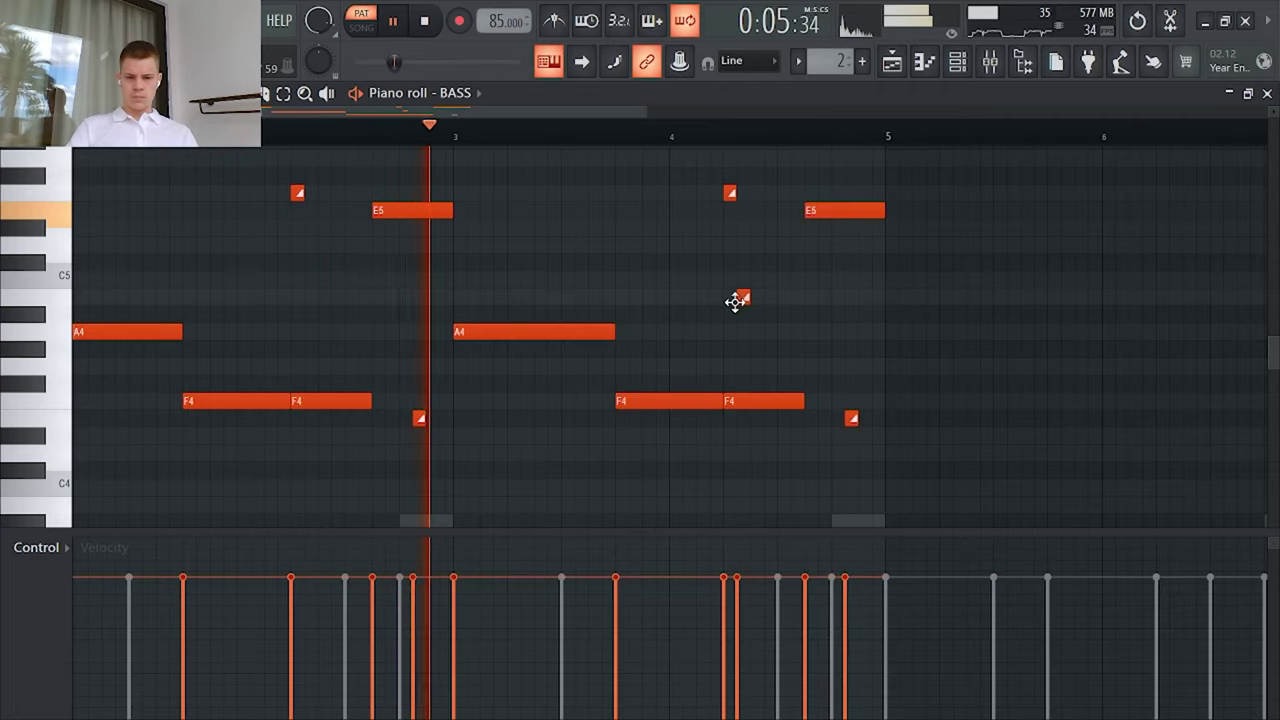
right_click(738, 299)
Step: Raise the E4 slide note at the end of bar 4 to B4 and audition the phrase from bar 4
scroll(429, 346, down, 1)
scroll(435, 352, up, 1)
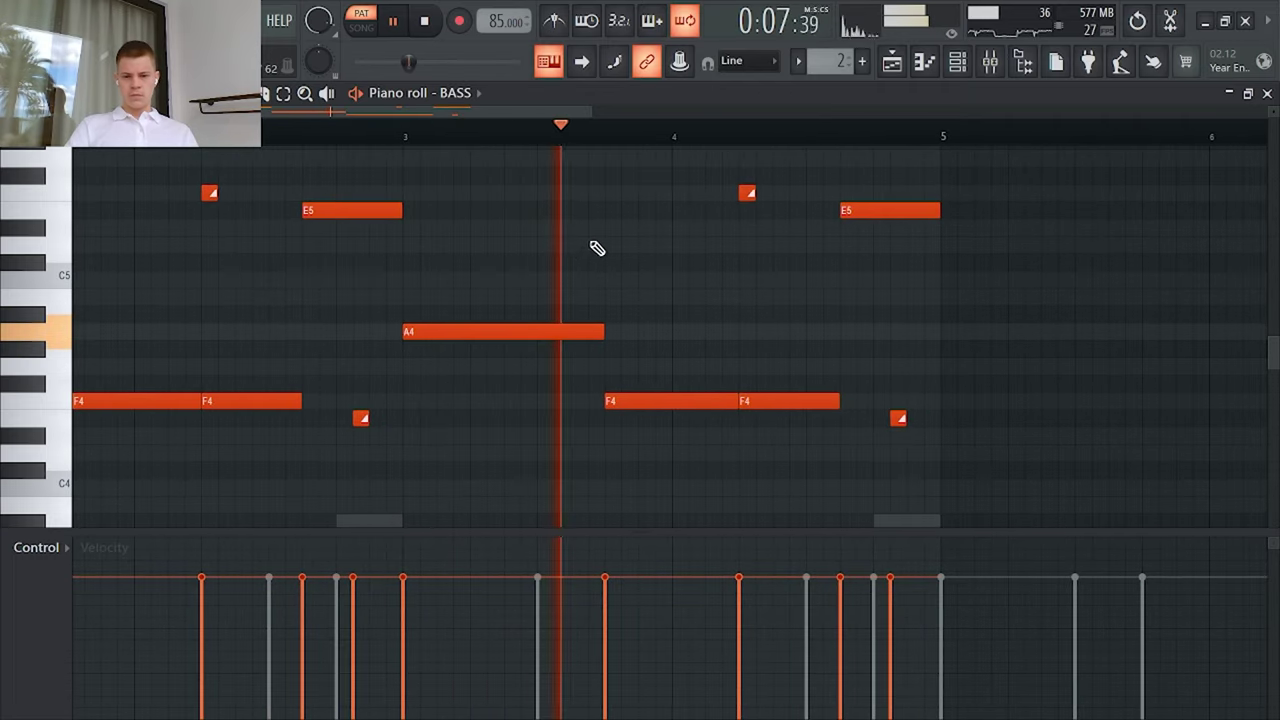
drag(764, 387, 772, 413)
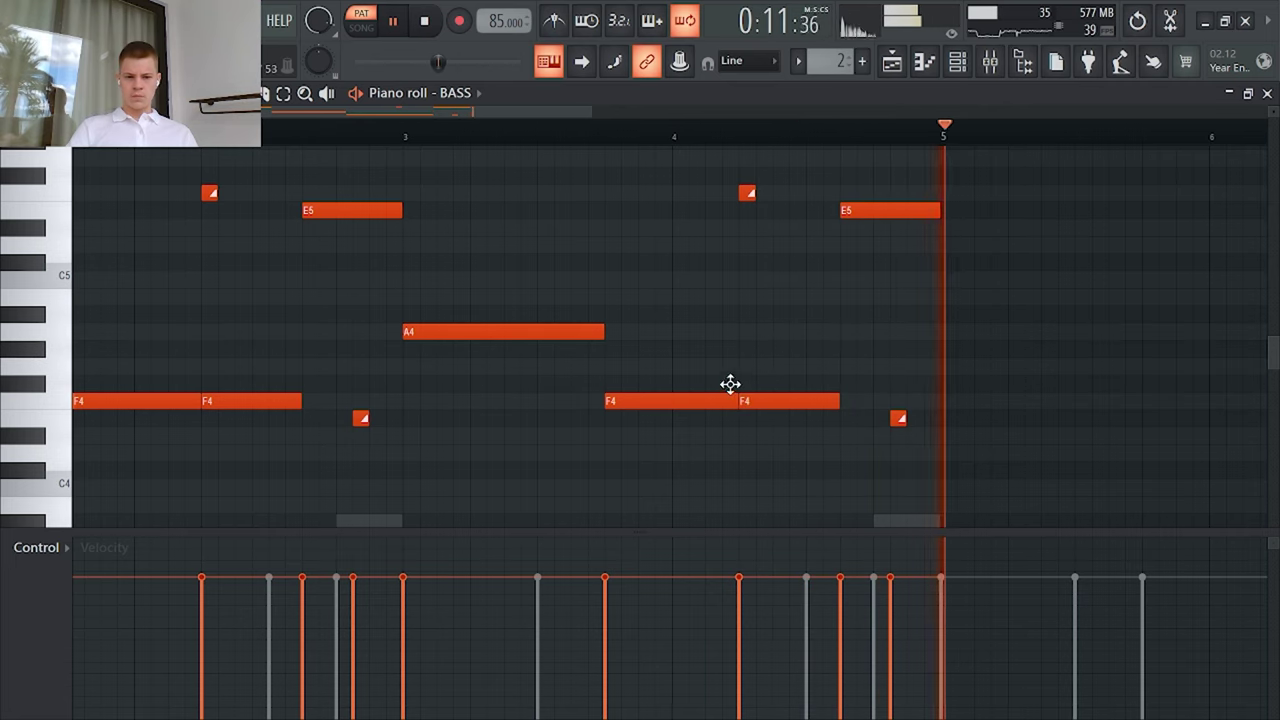
scroll(874, 434, down, 1)
scroll(833, 417, up, 2)
key(space)
drag(828, 357, 828, 325)
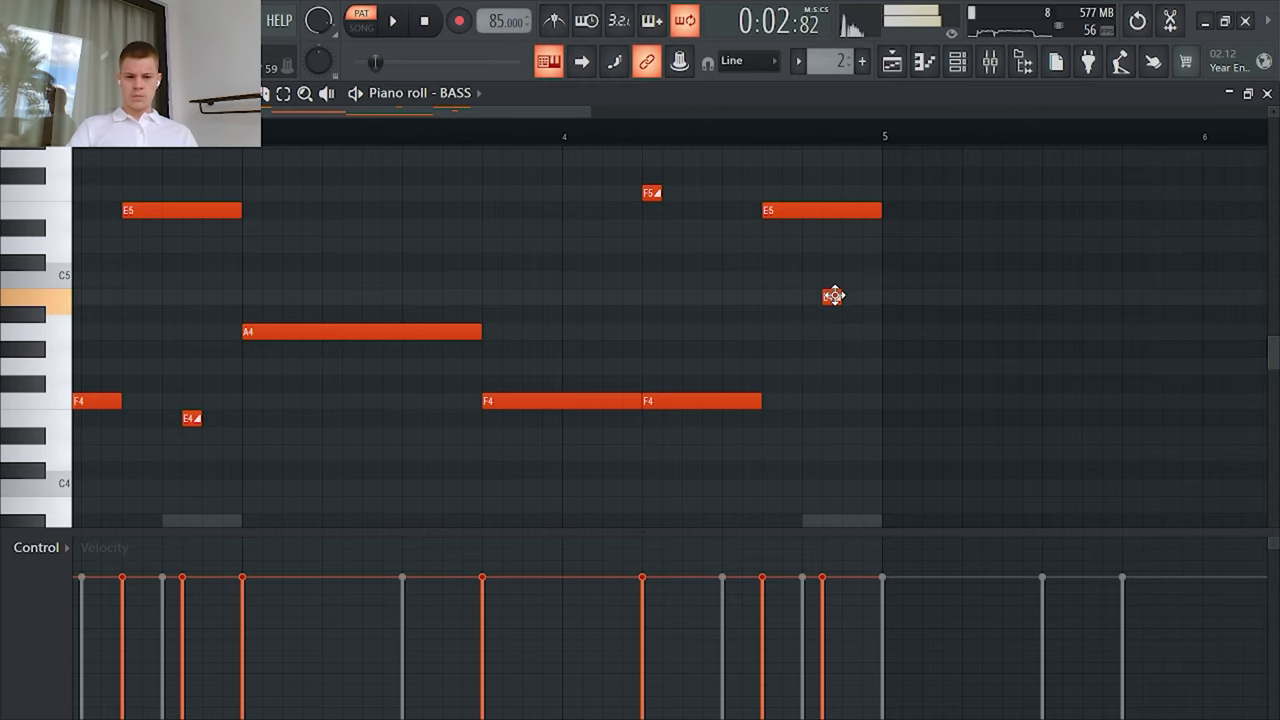
click(561, 140)
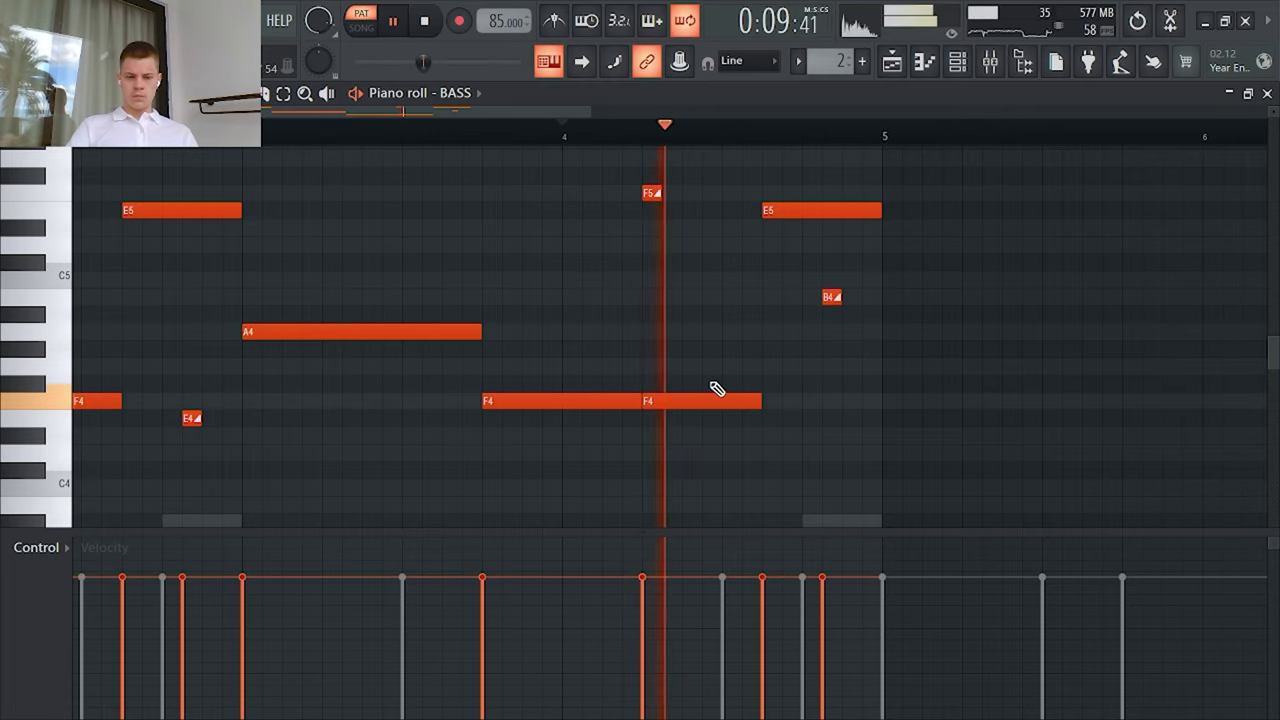
scroll(858, 321, up, 1)
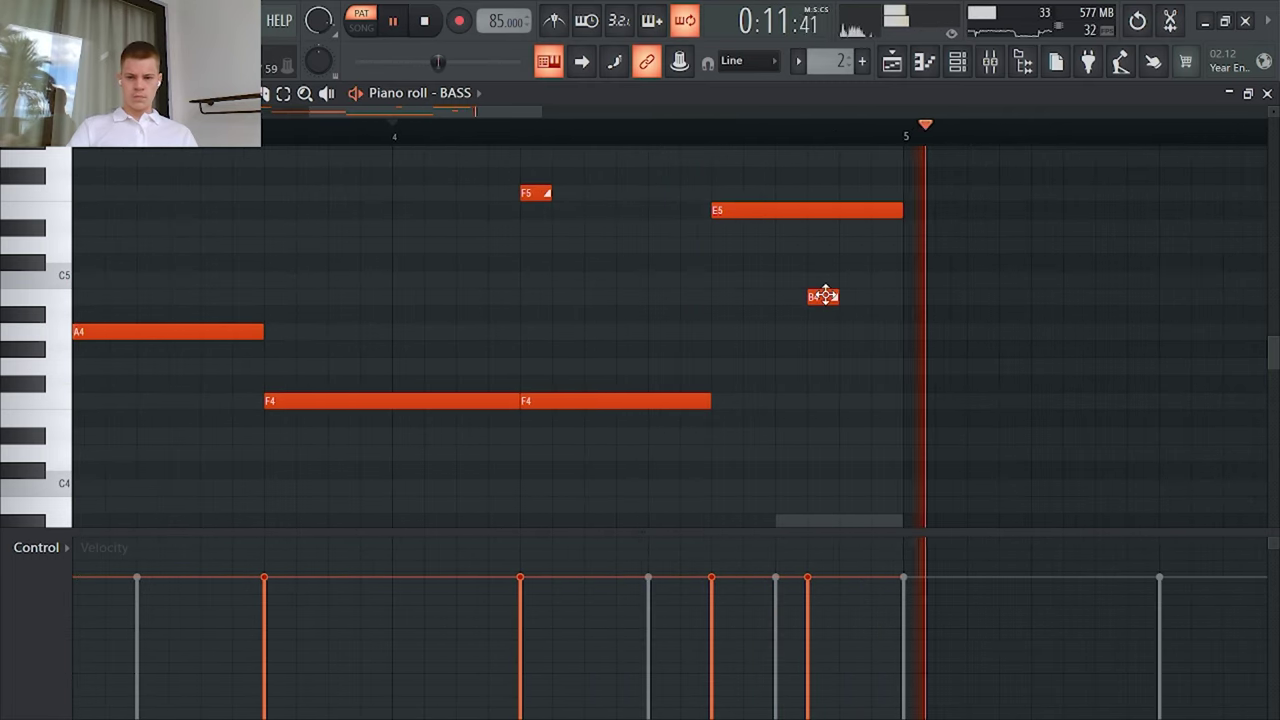
Step: Duplicate the four-bar bassline into bars 5 to 8 and close the piano roll
scroll(833, 353, down, 3)
scroll(833, 353, down, 2)
key(ctrl+b)
click(843, 328)
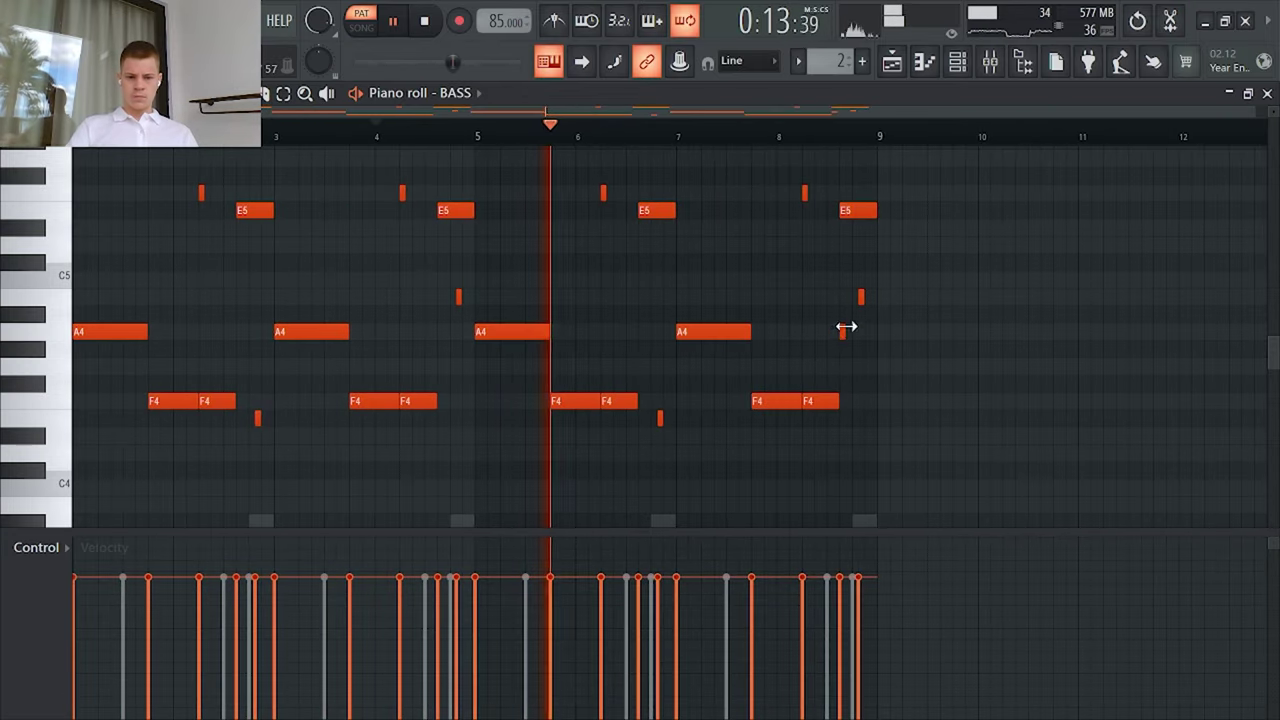
right_click(843, 329)
click(1268, 93)
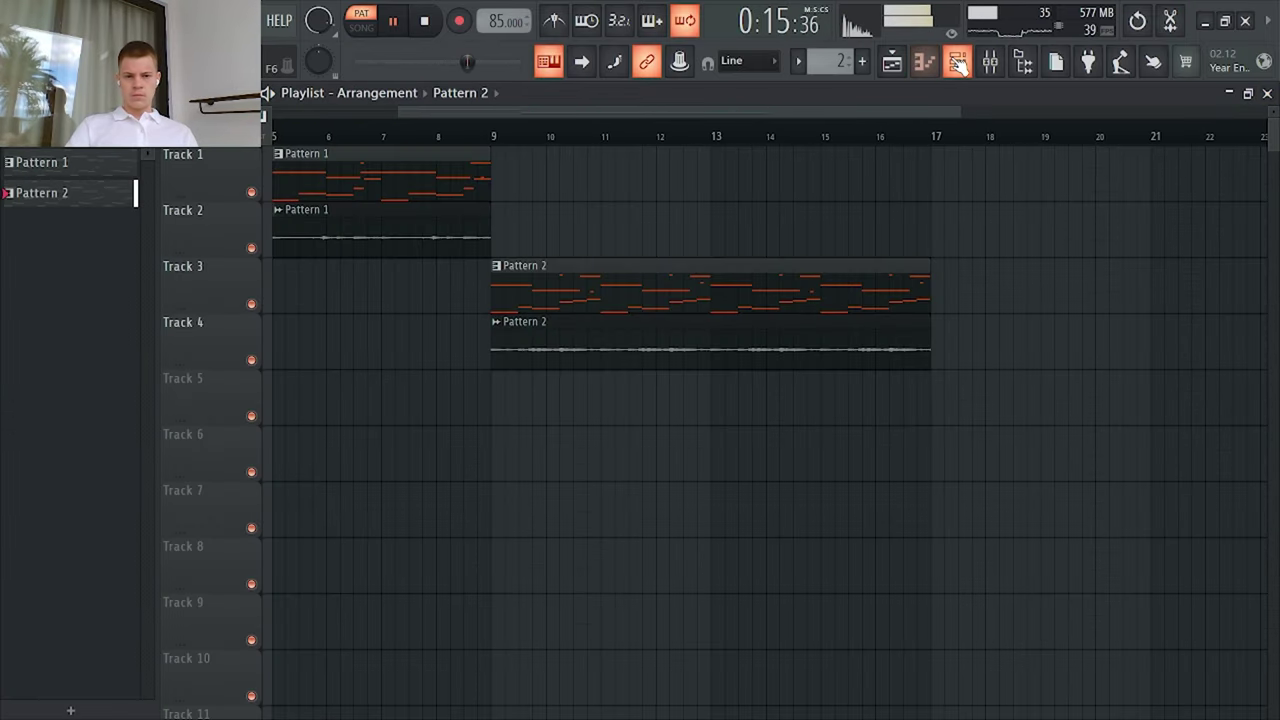
Step: Open the FP FBASS effect on the BASS mixer track, set Even and Odd to minimum, and lower the FBass level
click(957, 62)
scroll(849, 343, down, 4)
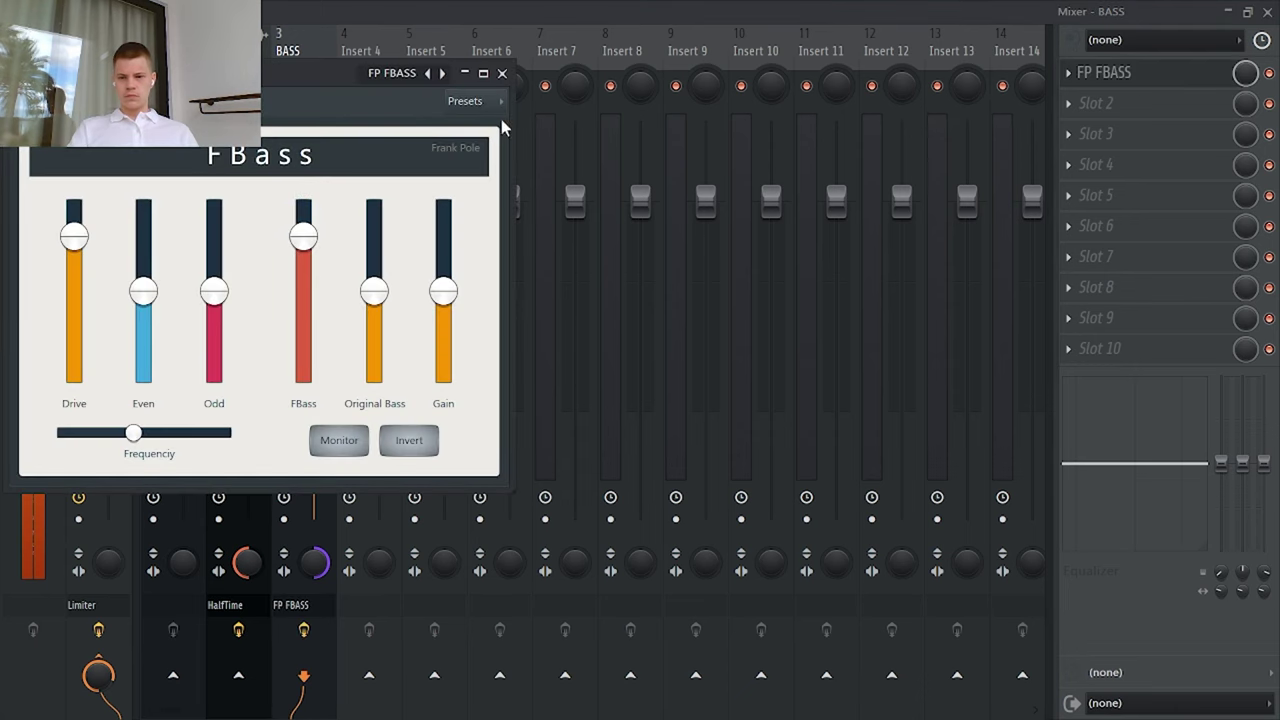
drag(340, 92, 635, 124)
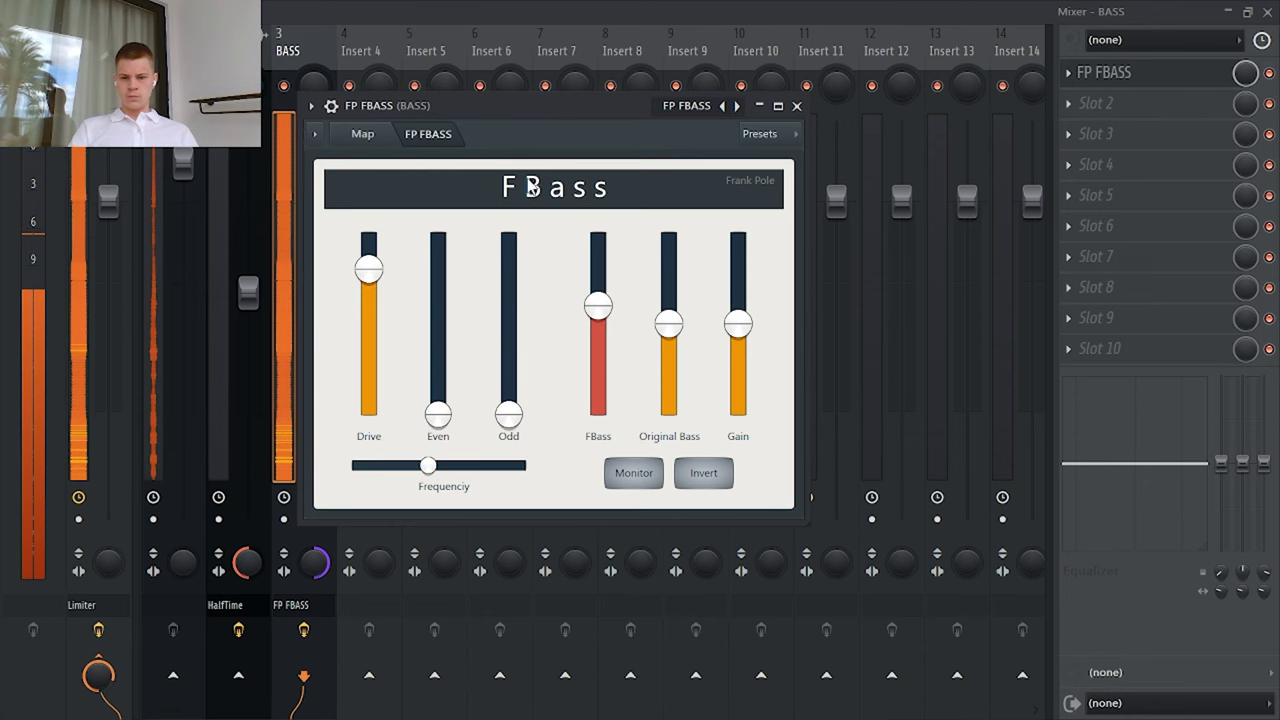
drag(564, 120, 696, 150)
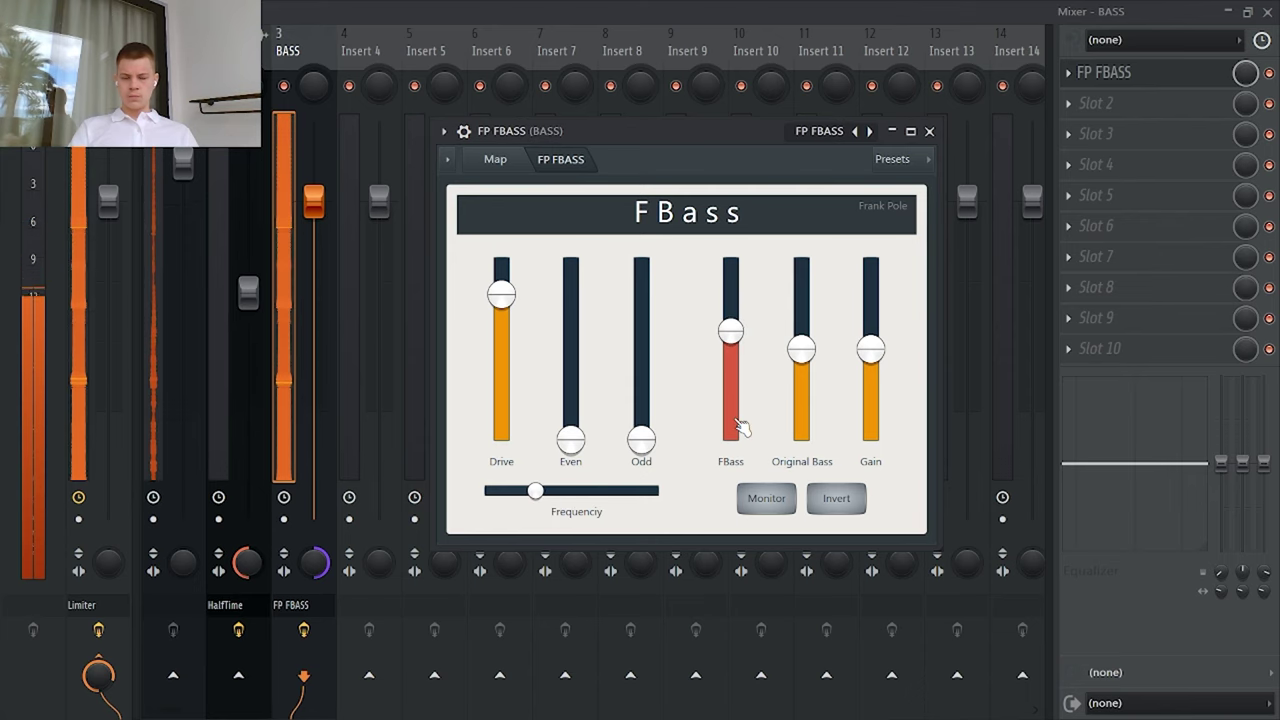
Step: Add Fruity Parametric EQ 2 to the BASS track's second slot and make band 1 a high-pass at about 30 Hz
click(929, 131)
click(1136, 102)
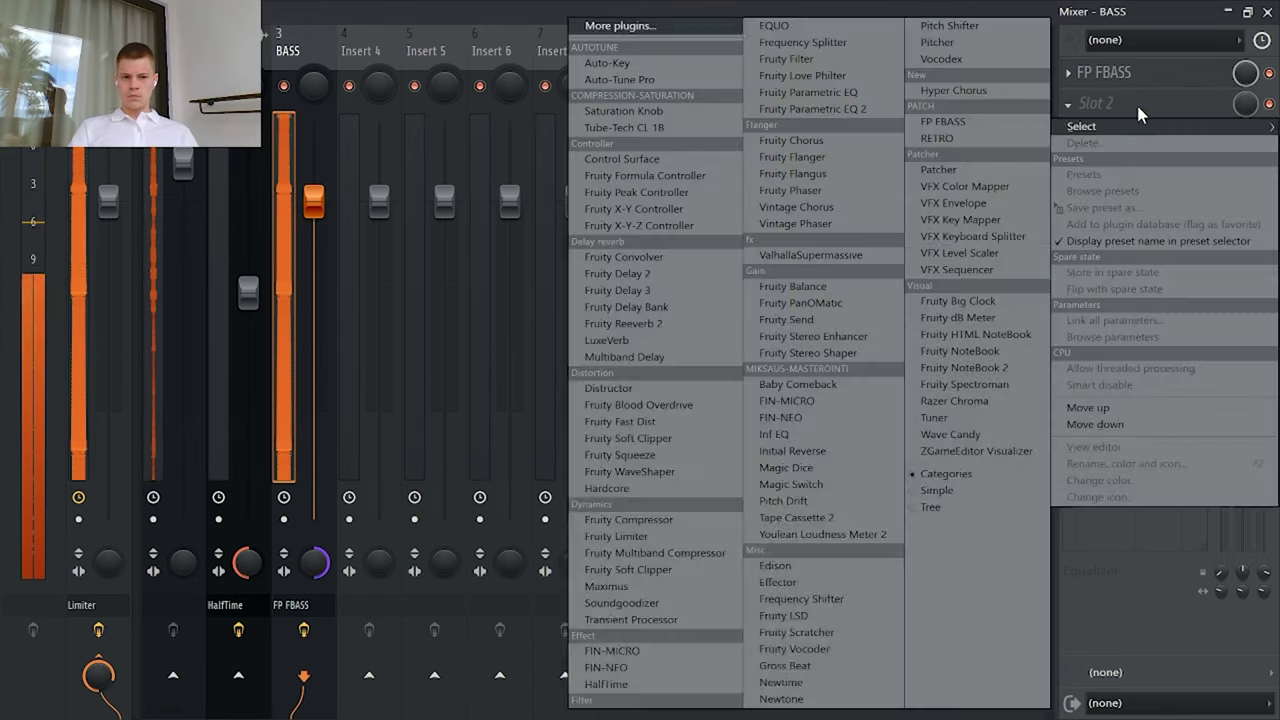
click(857, 107)
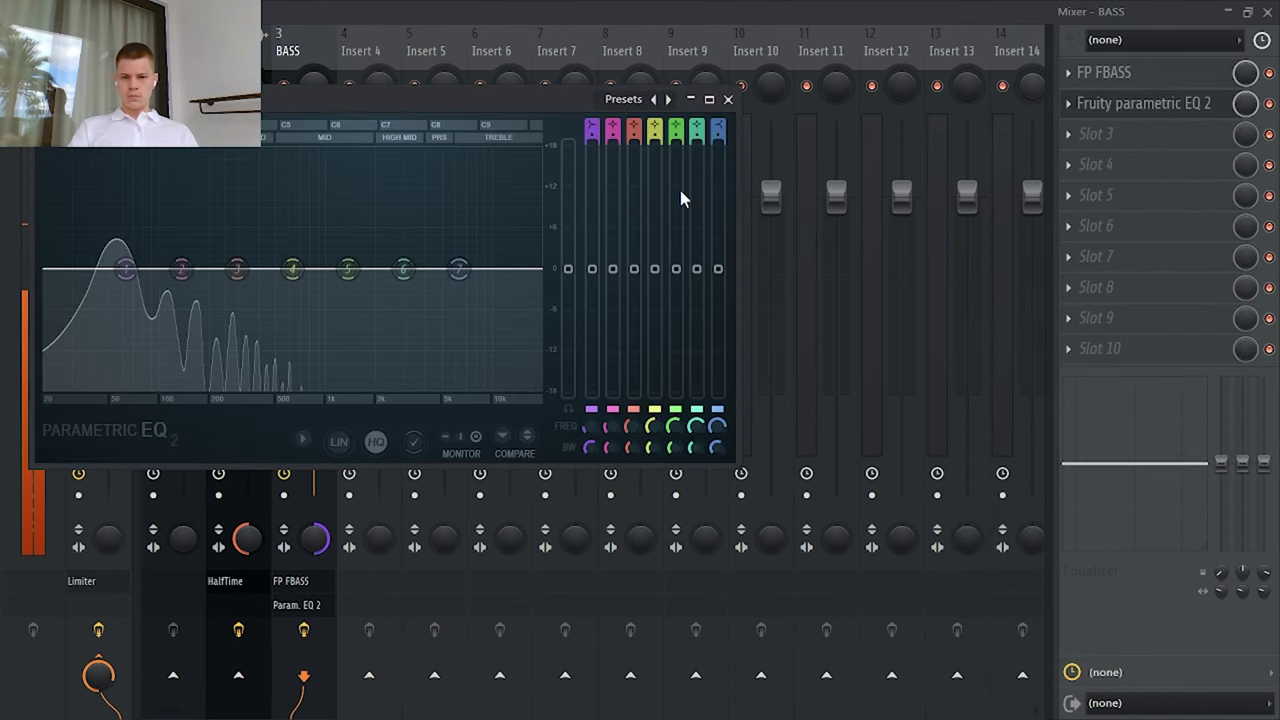
drag(593, 129, 876, 175)
drag(906, 216, 906, 204)
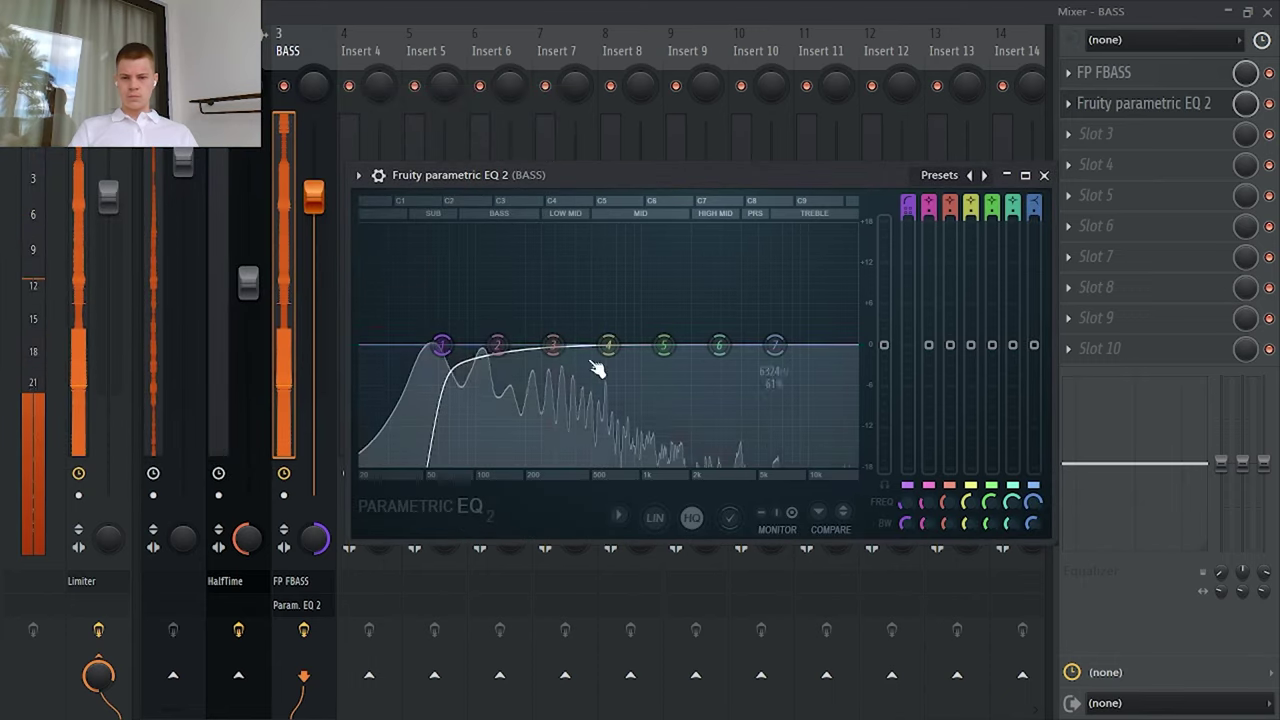
drag(400, 345, 389, 345)
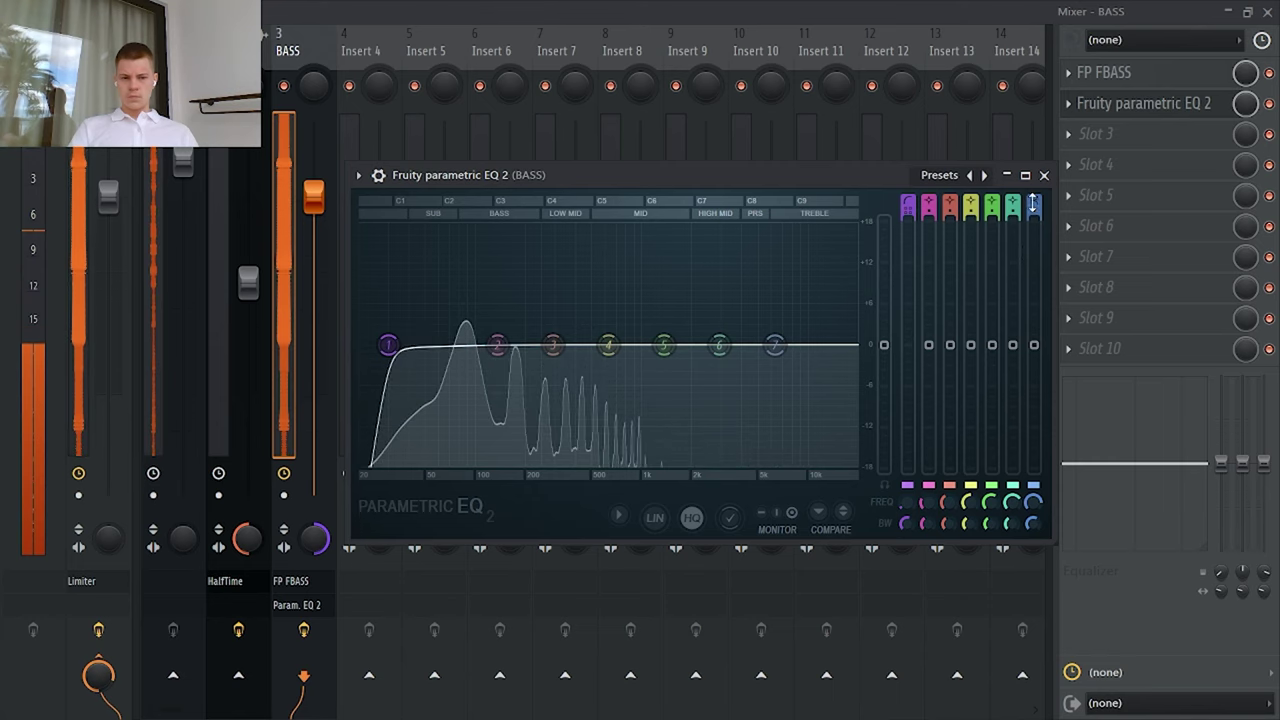
Step: Turn band 7 of the BASS equalizer into a low-pass at about 330 Hz and close the equalizer
drag(1035, 212, 1037, 200)
drag(775, 345, 600, 345)
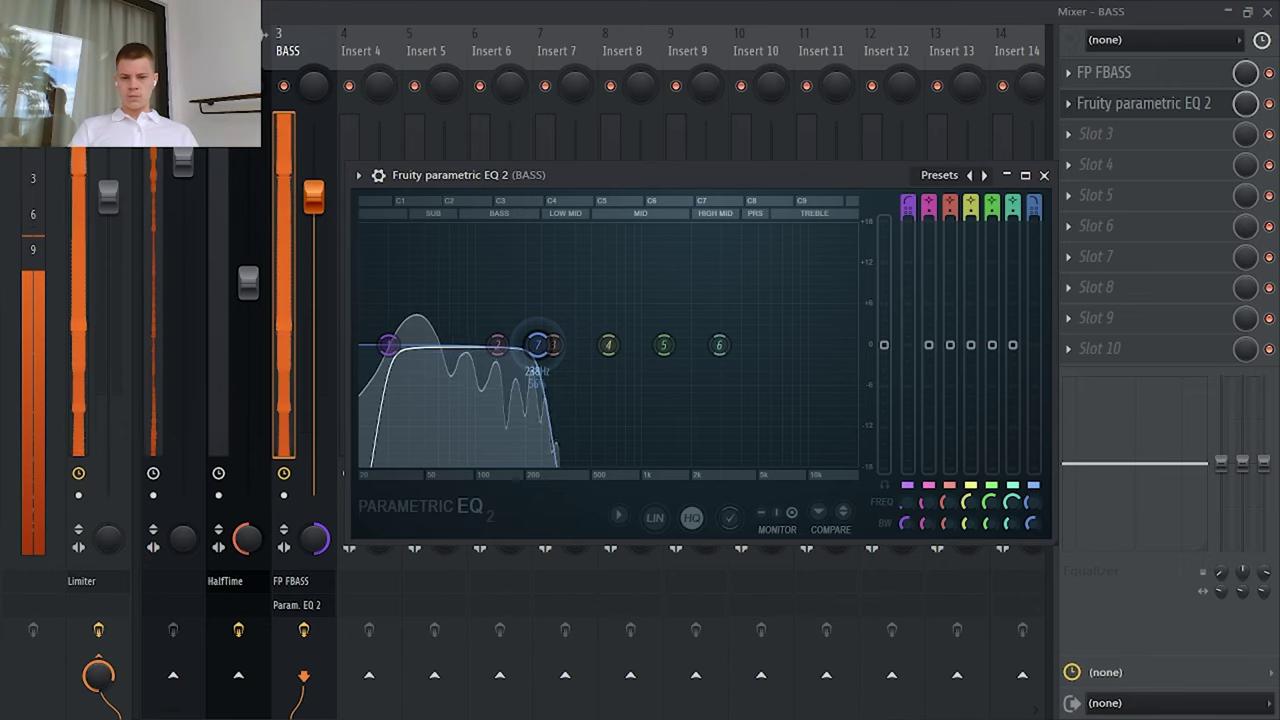
drag(537, 345, 552, 345)
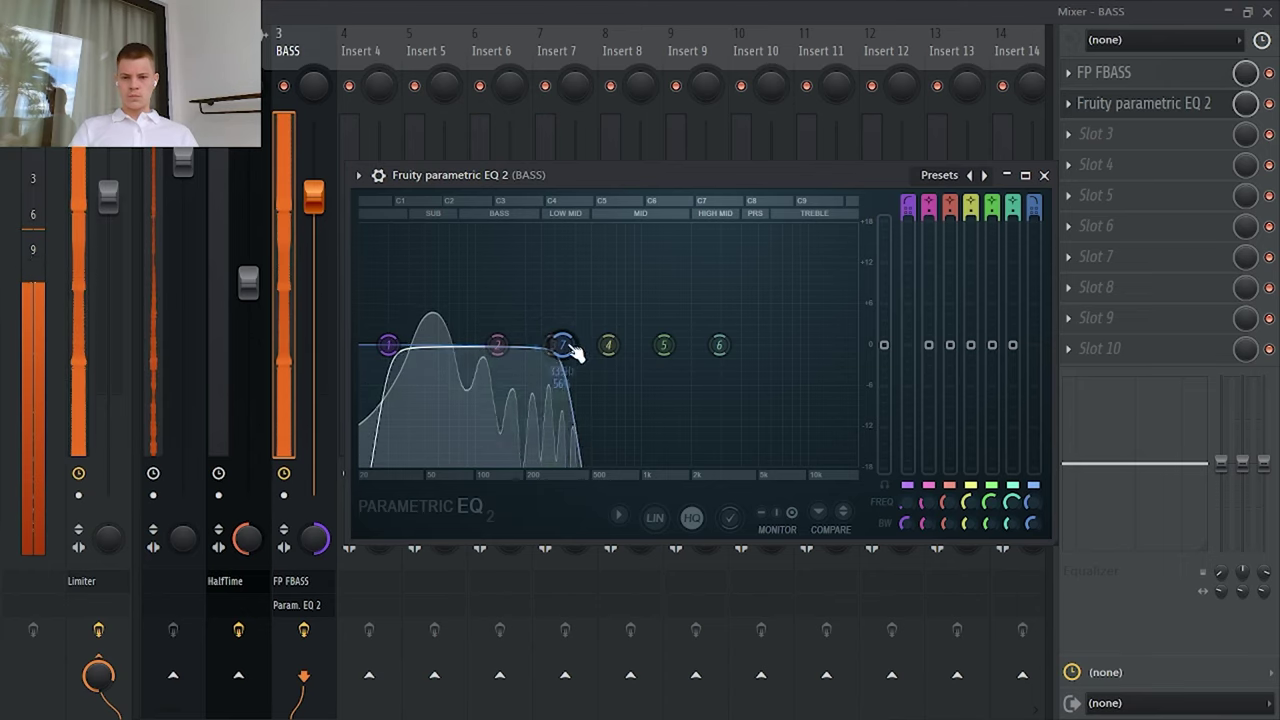
click(1044, 175)
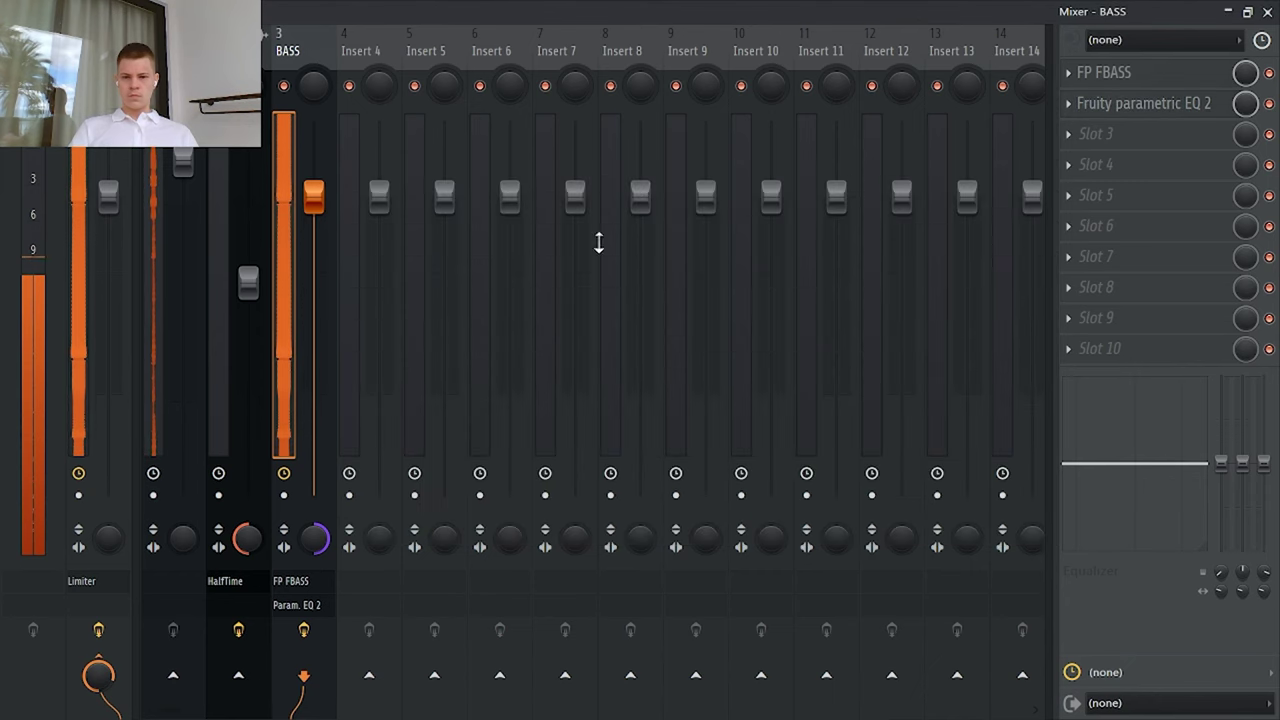
Step: Set the BASS track's level to -0.7 dB and lower the SAMPLE track's level slightly
drag(333, 205, 329, 214)
click(187, 166)
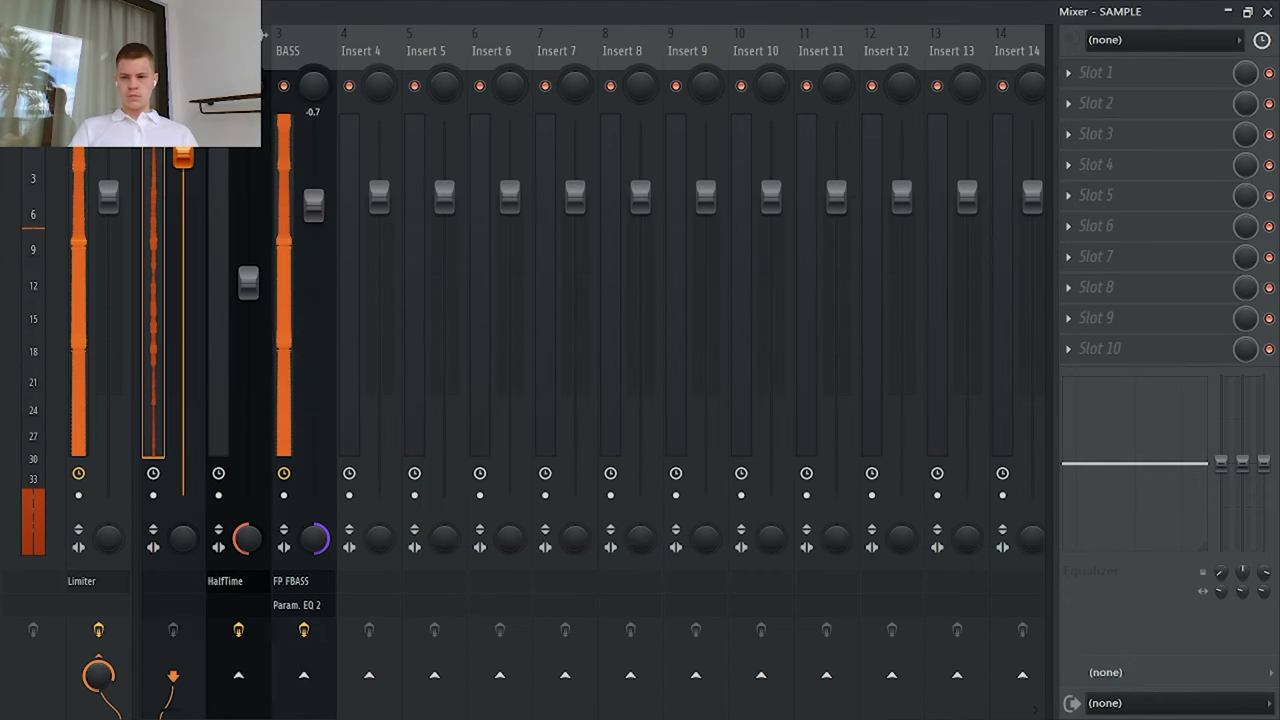
drag(191, 146, 193, 153)
Step: Solo the SAMPLE mixer track and close the mixer
right_click(153, 86)
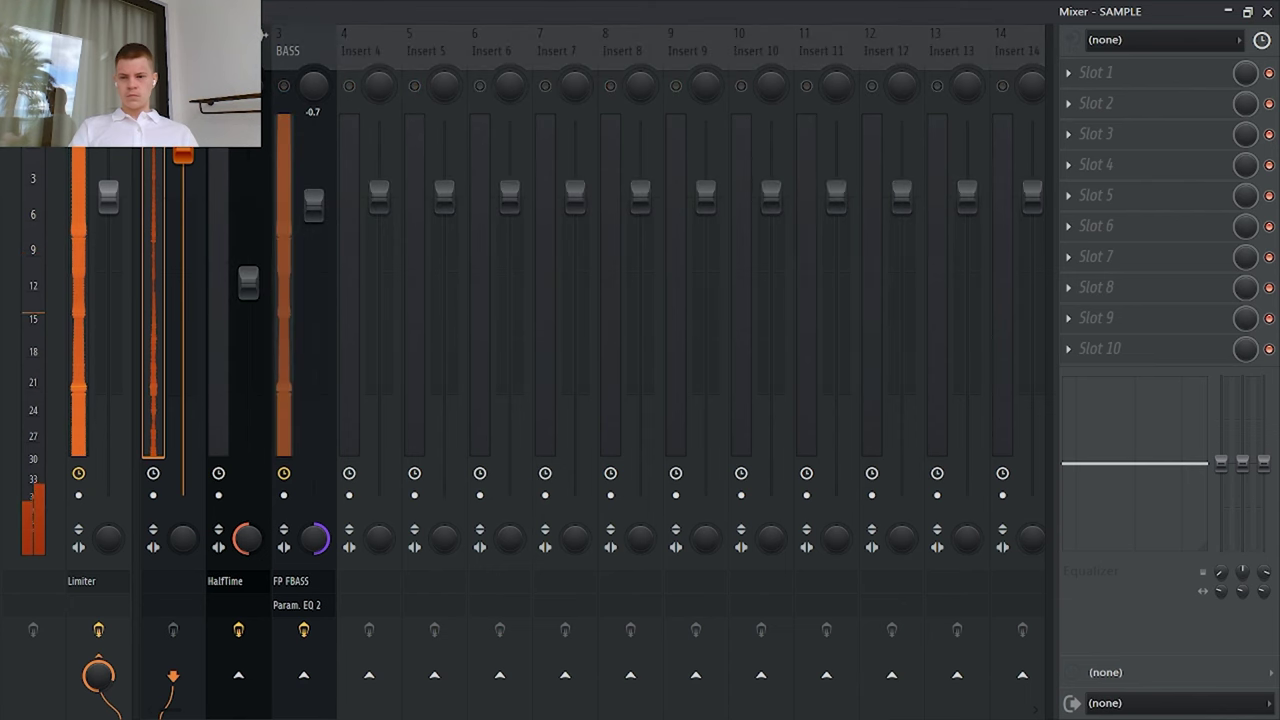
click(1112, 77)
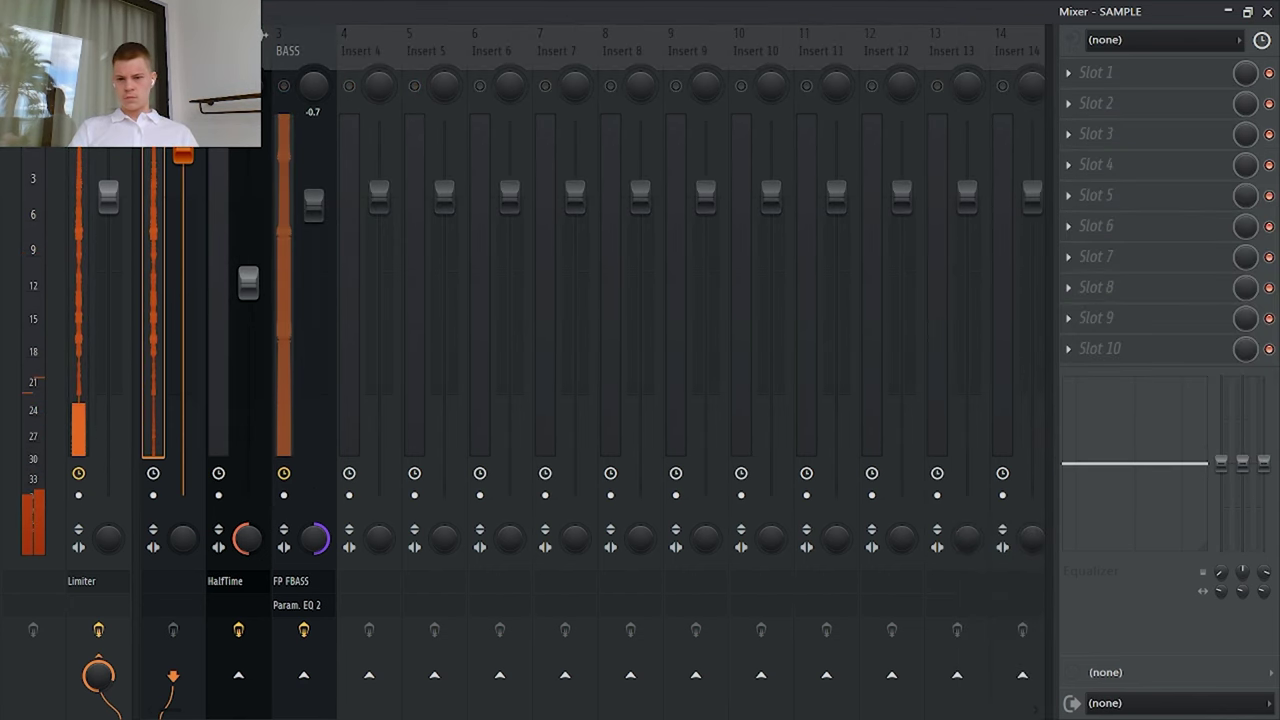
click(248, 283)
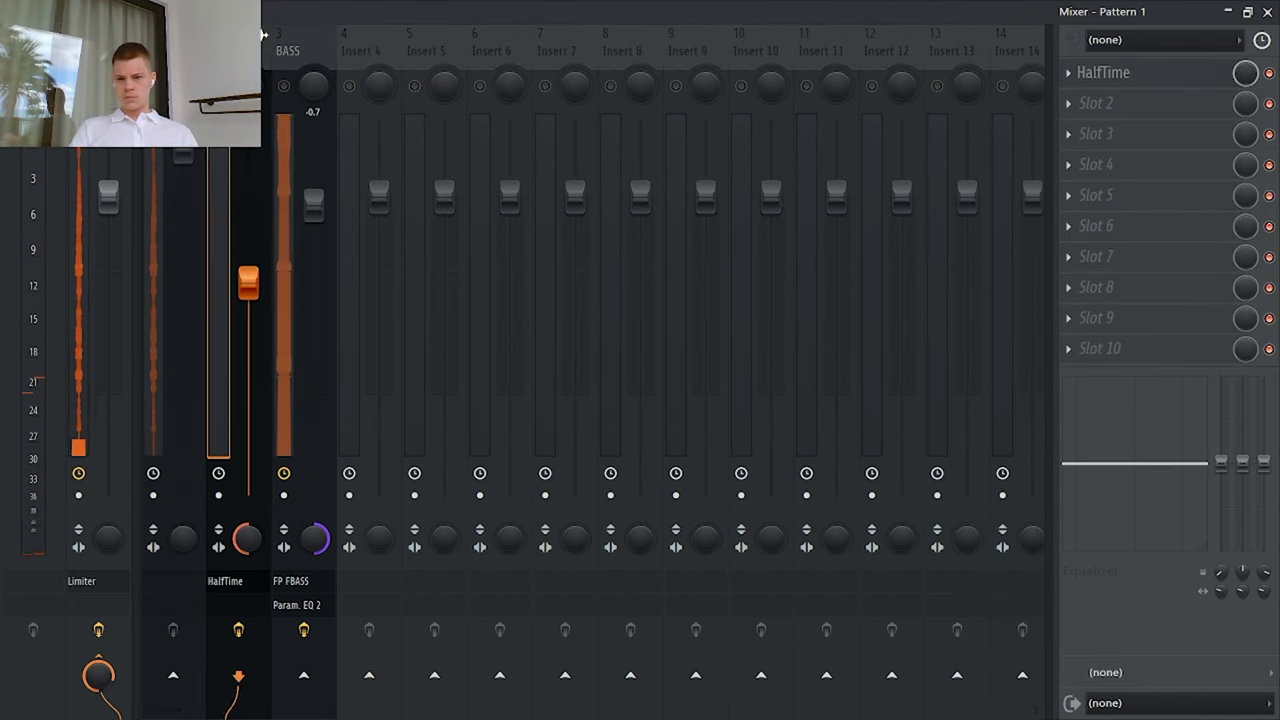
click(1267, 13)
Step: Switch playback to Song mode and play the arrangement from bar 1
key(space)
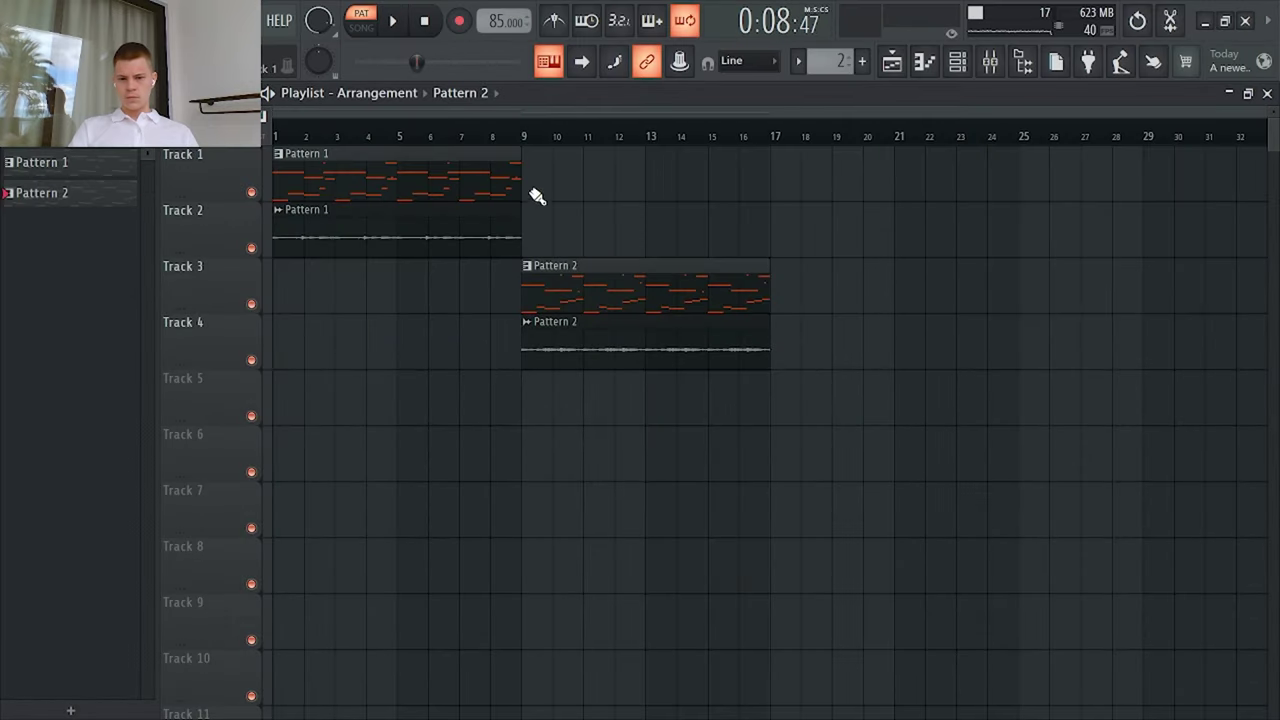
scroll(530, 191, up, 1)
click(424, 20)
key(space)
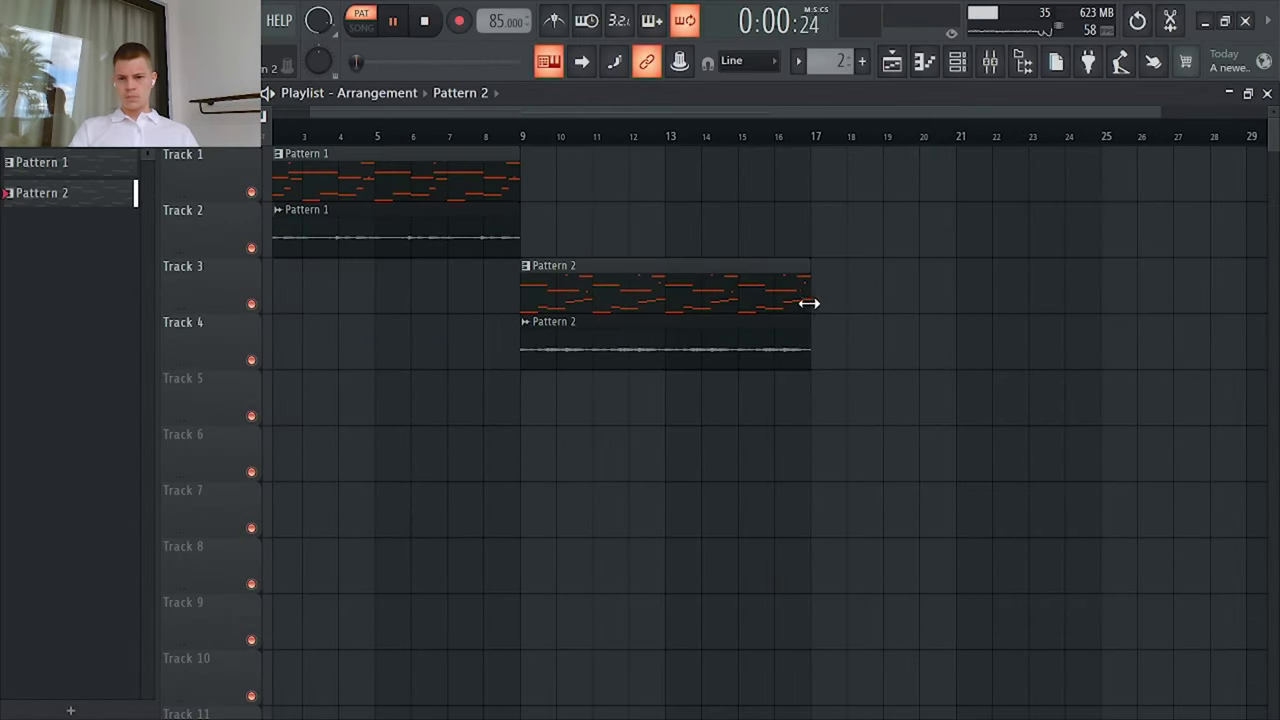
scroll(530, 278, down, 1)
click(361, 27)
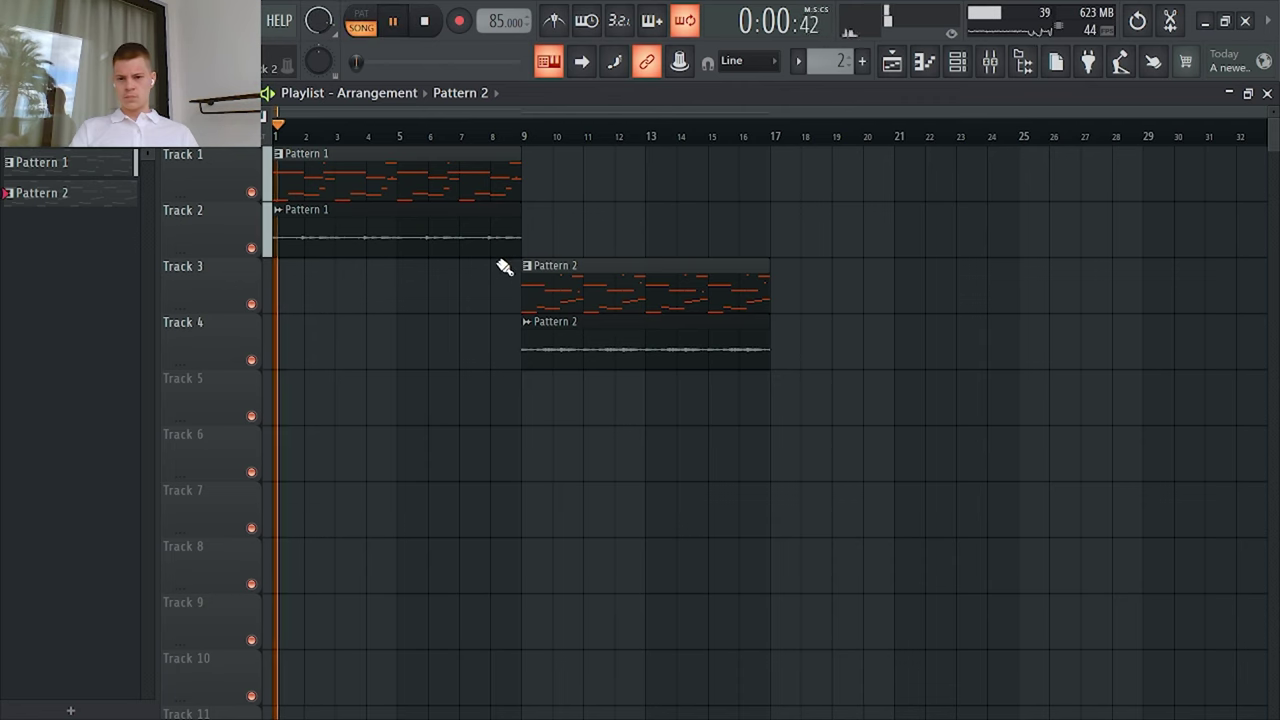
scroll(503, 266, up, 1)
scroll(334, 146, up, 1)
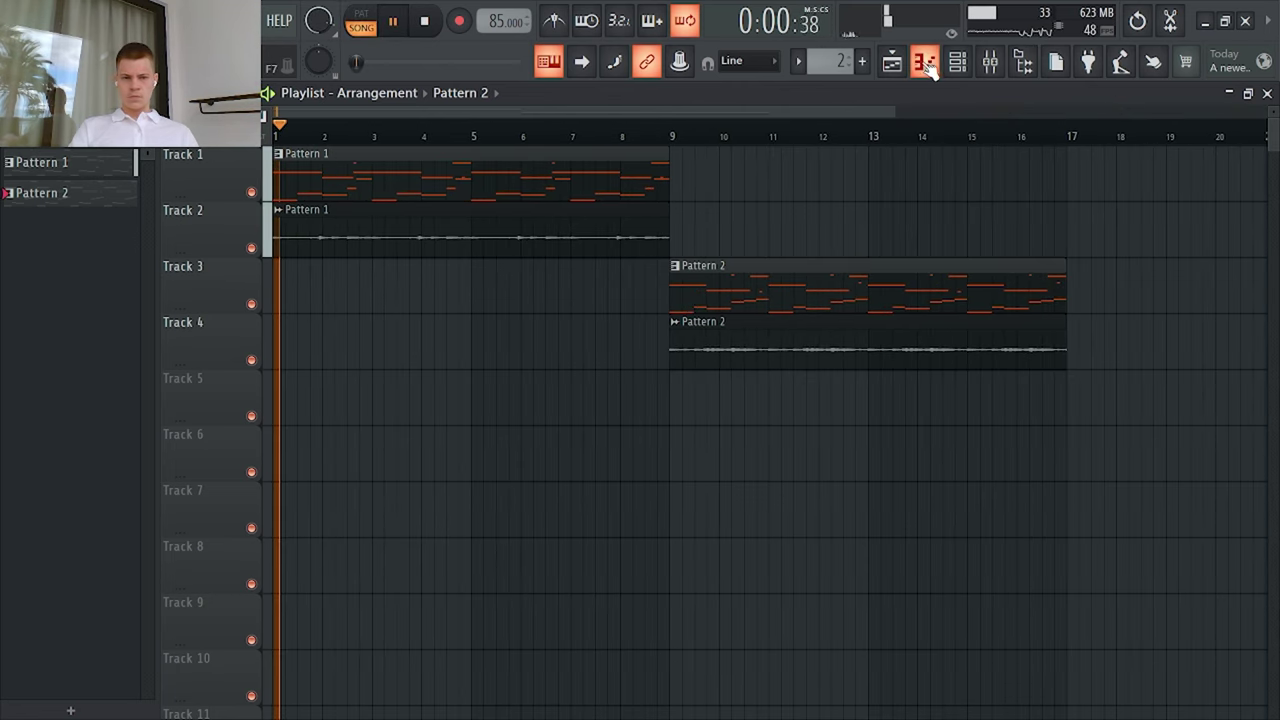
click(957, 61)
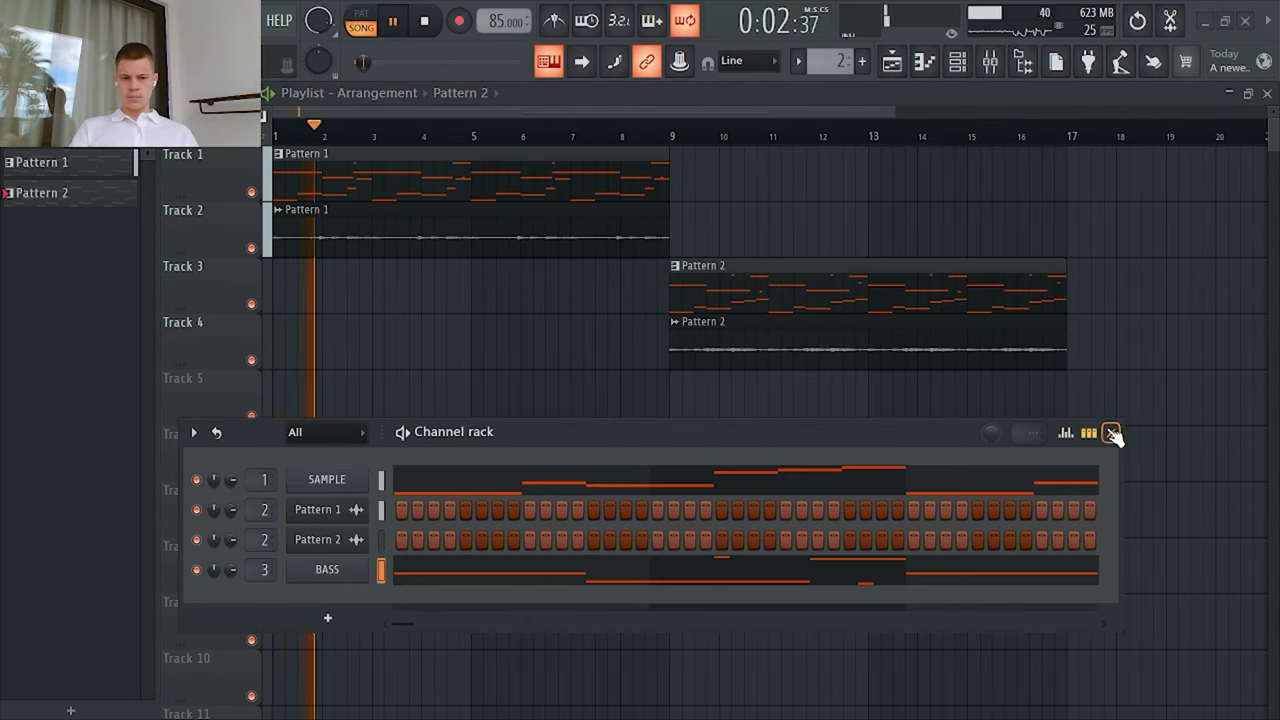
click(1110, 432)
Step: Add Fruity Parametric EQ 2 to the SAMPLE track's first slot and make band 1 a steep high-pass
key(F9)
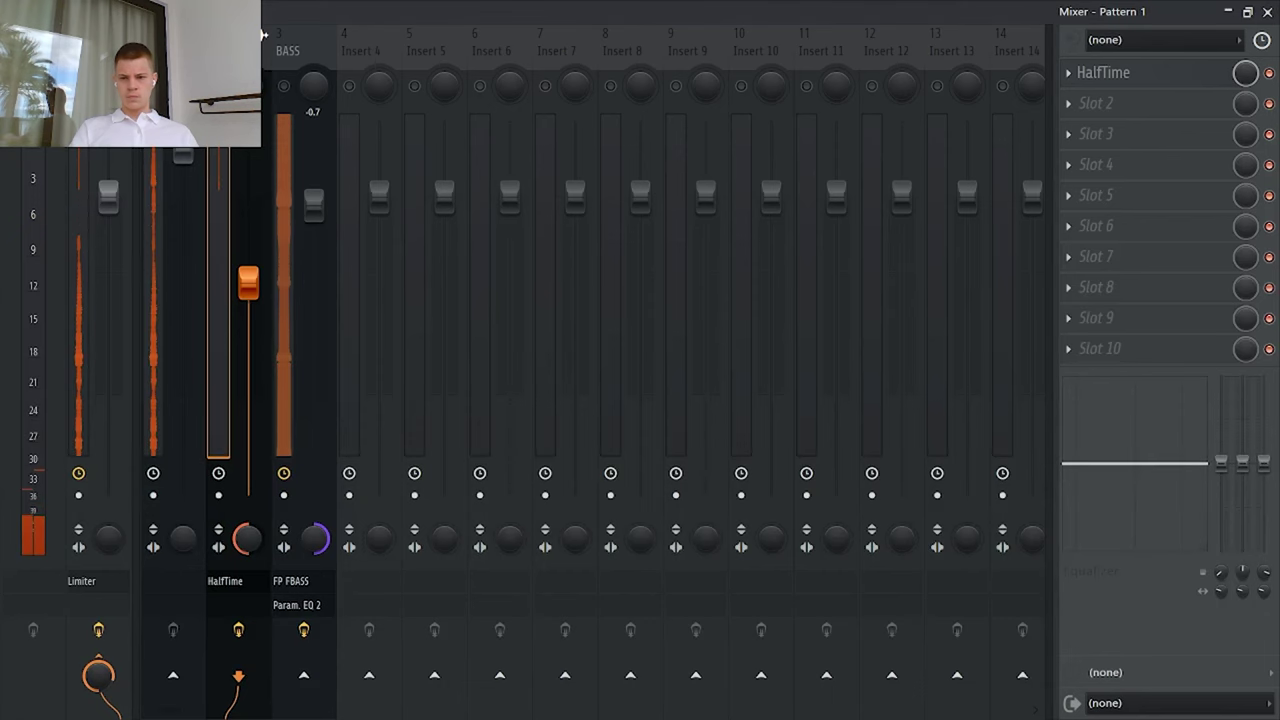
click(1112, 75)
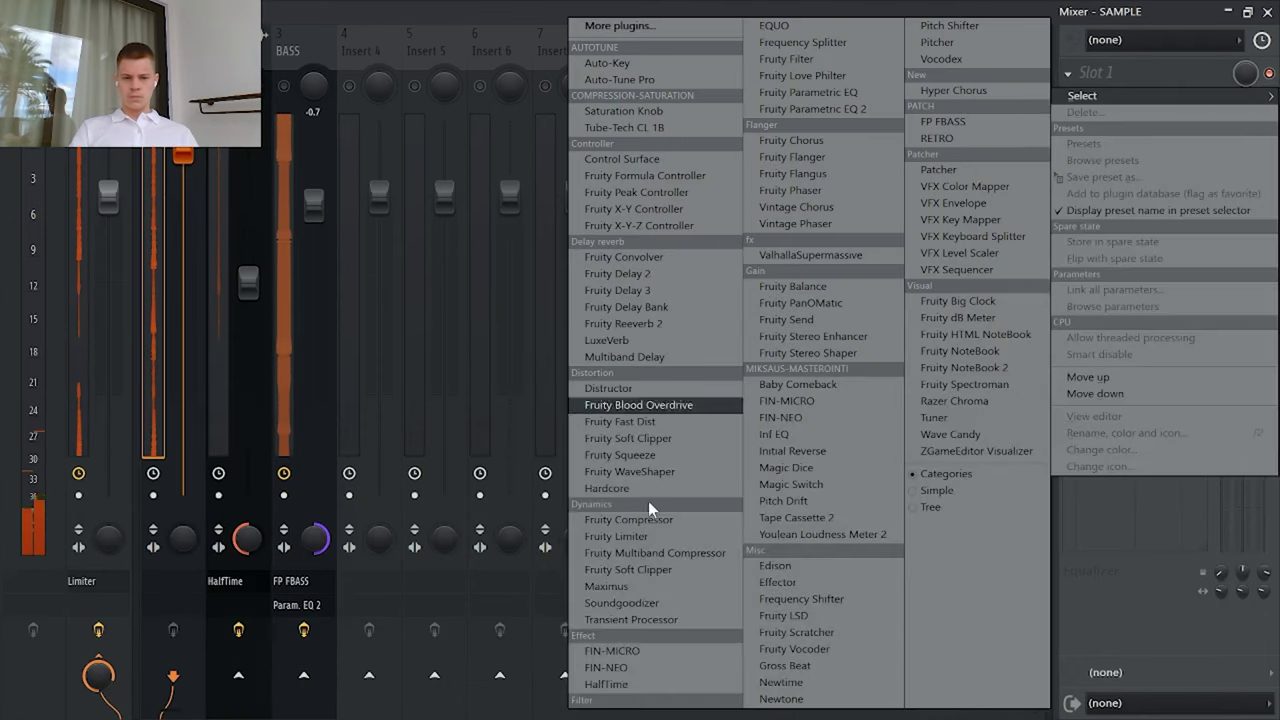
click(840, 108)
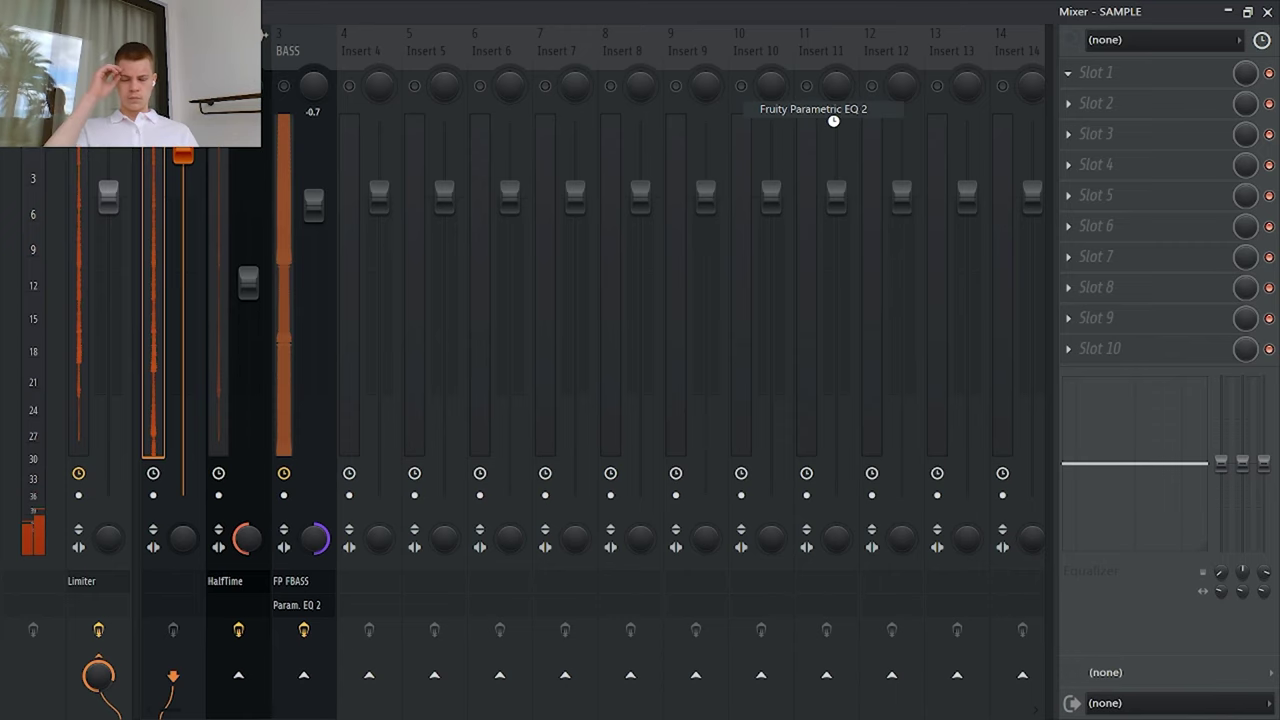
scroll(670, 209, down, 2)
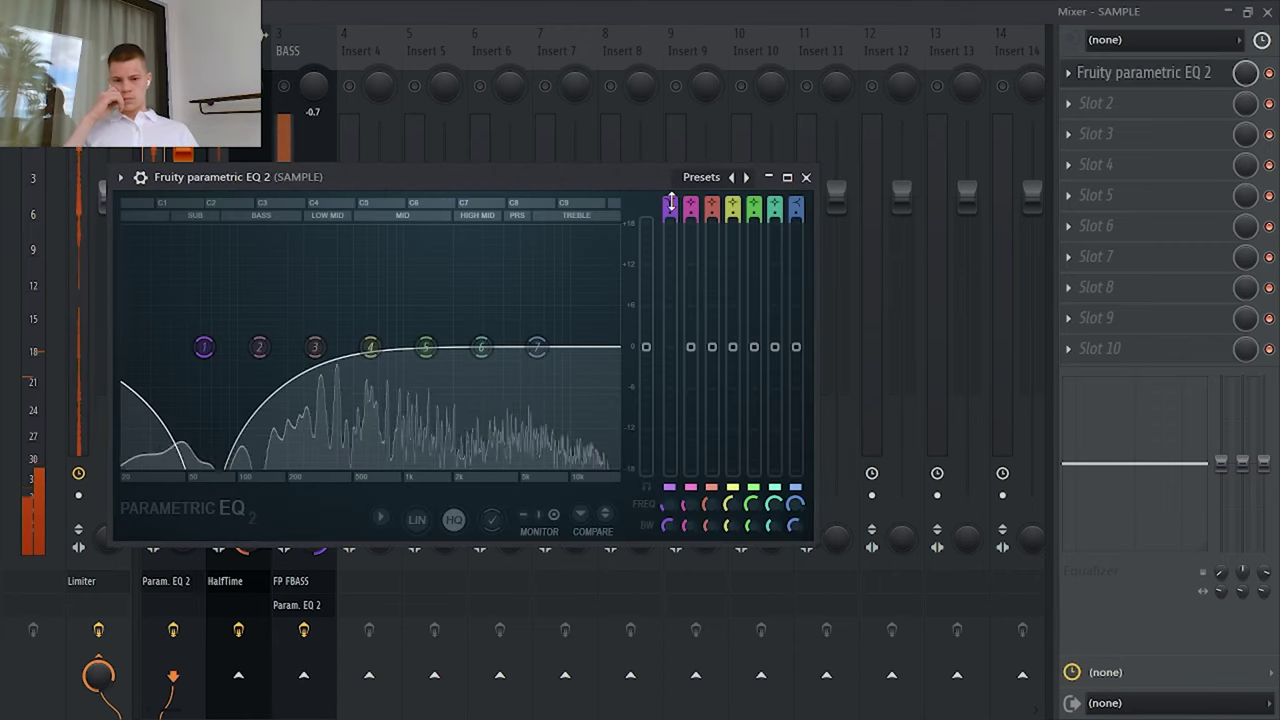
Step: Shape the SAMPLE equalizer with the high-pass at about 110 Hz, boosted bands 3 and 5, and lowered bands 6 and 7
drag(205, 347, 345, 317)
drag(538, 347, 617, 468)
drag(483, 348, 617, 381)
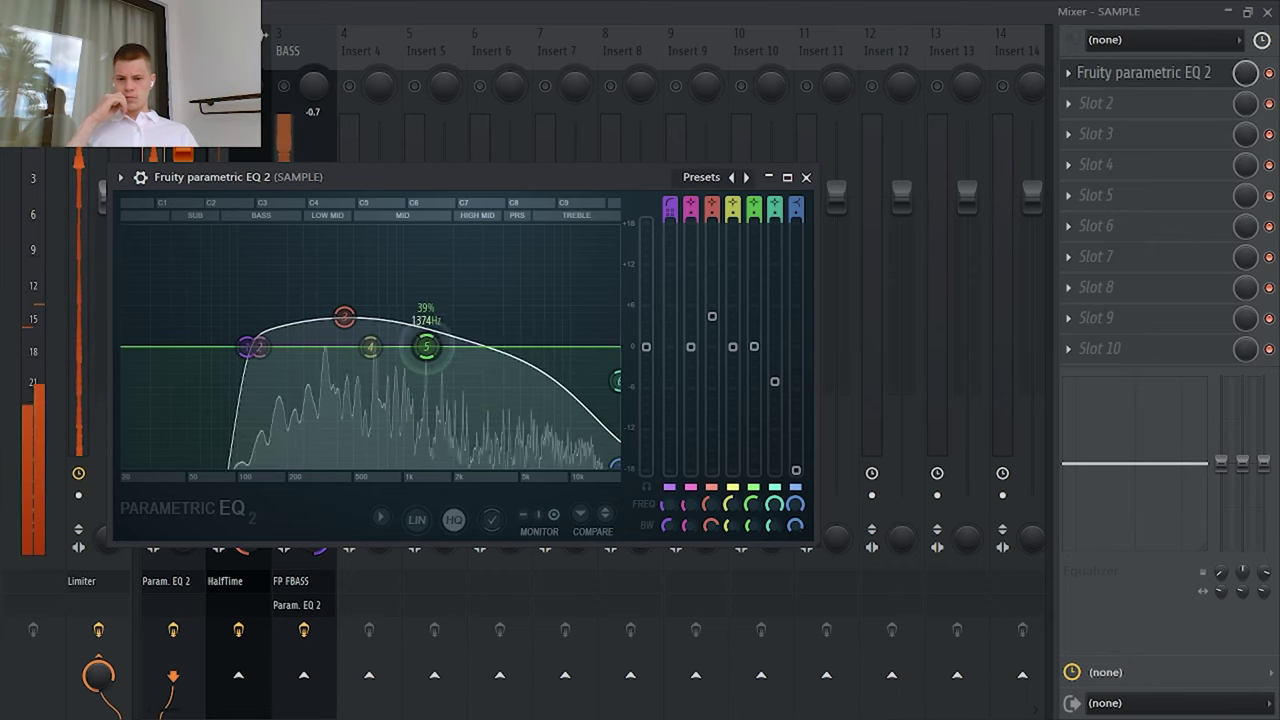
drag(426, 347, 459, 333)
click(787, 177)
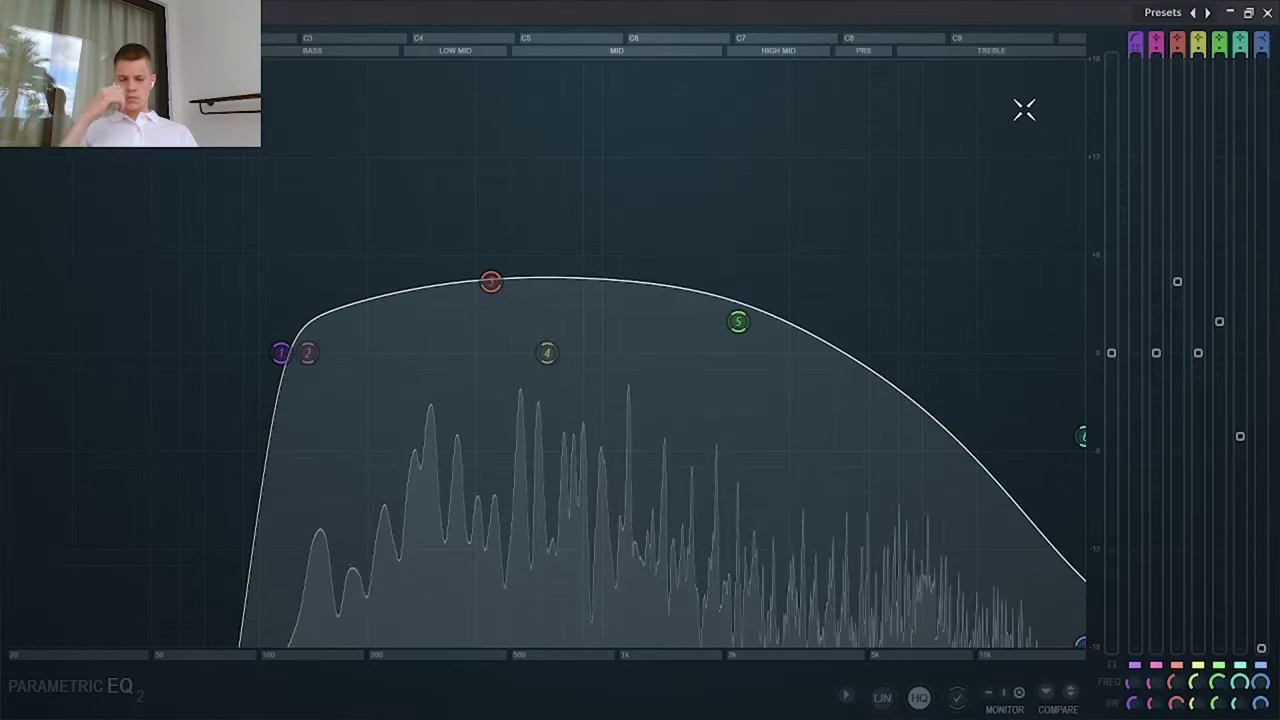
key(Escape)
Step: Add Pitch Drift to the SAMPLE track's second slot with speed 52 and an Amount slightly below the default
click(1125, 100)
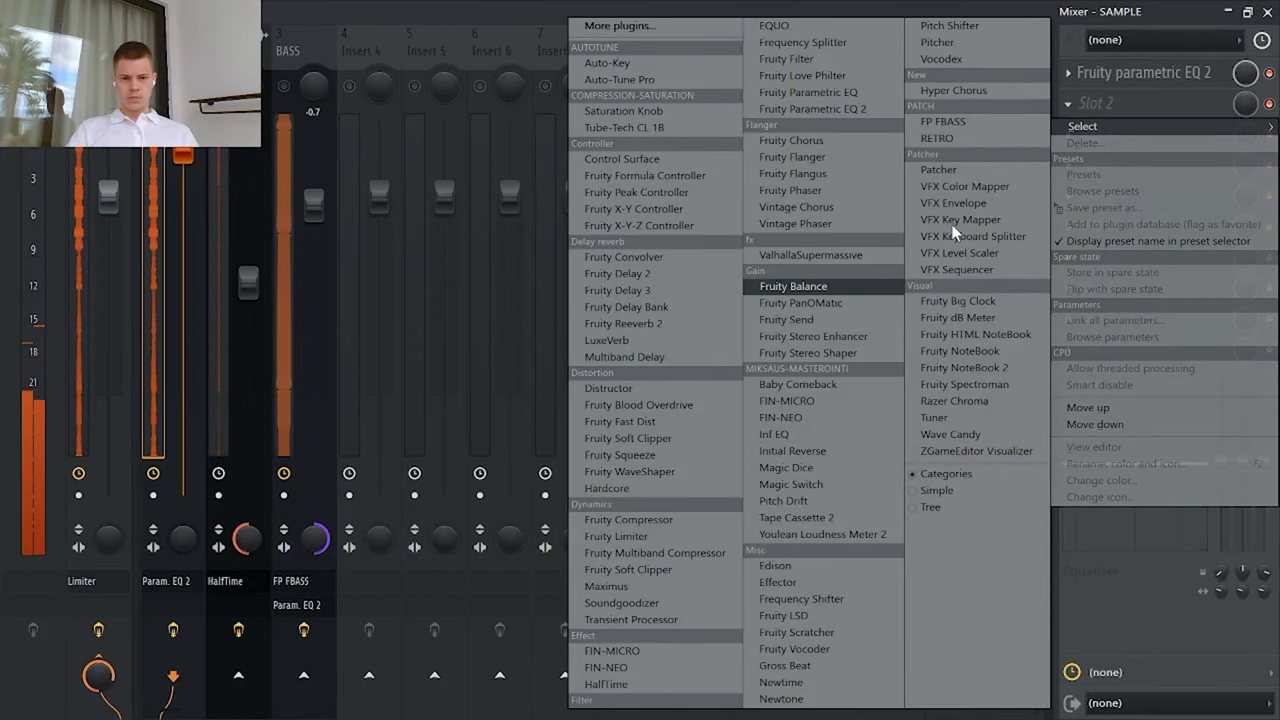
click(812, 499)
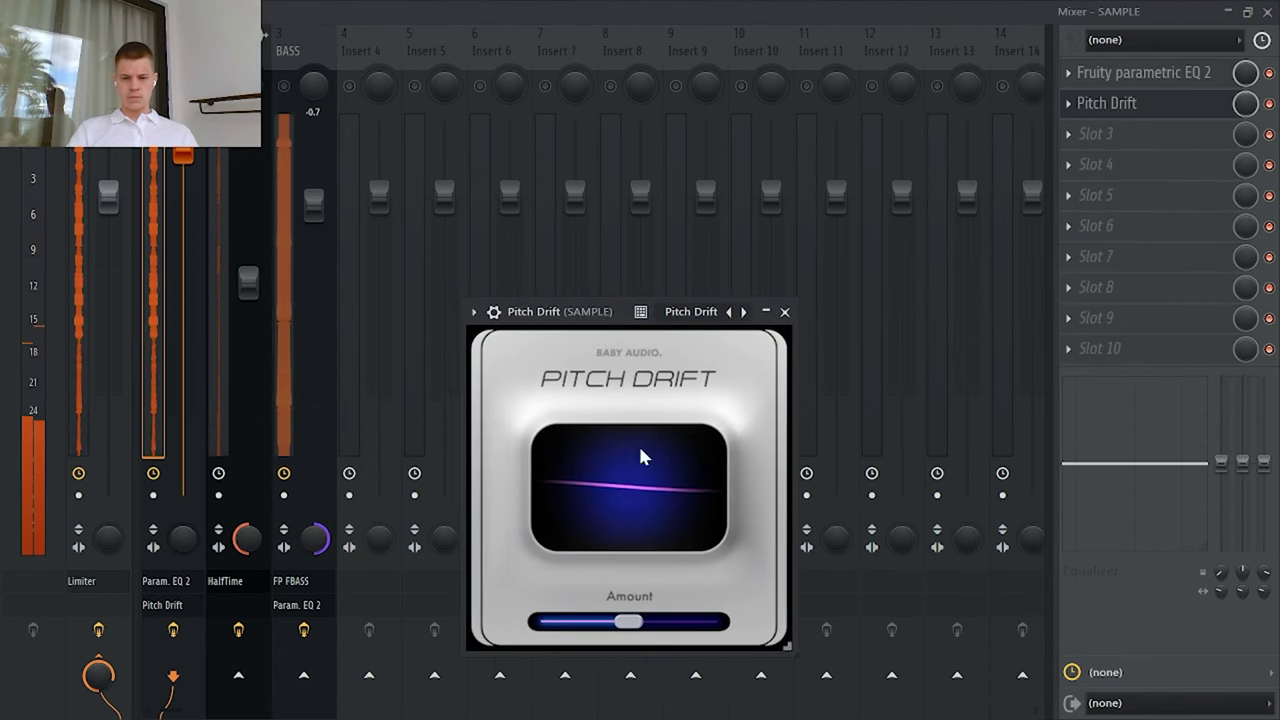
drag(628, 621, 645, 625)
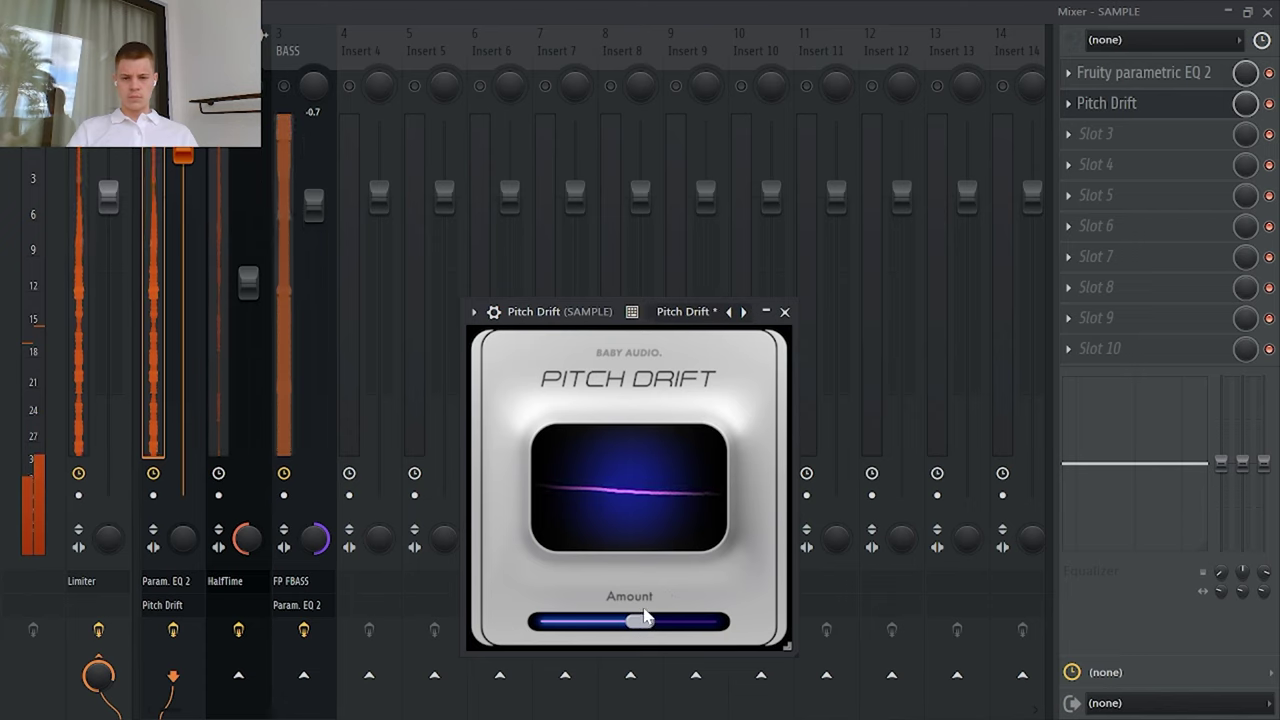
drag(630, 549, 633, 542)
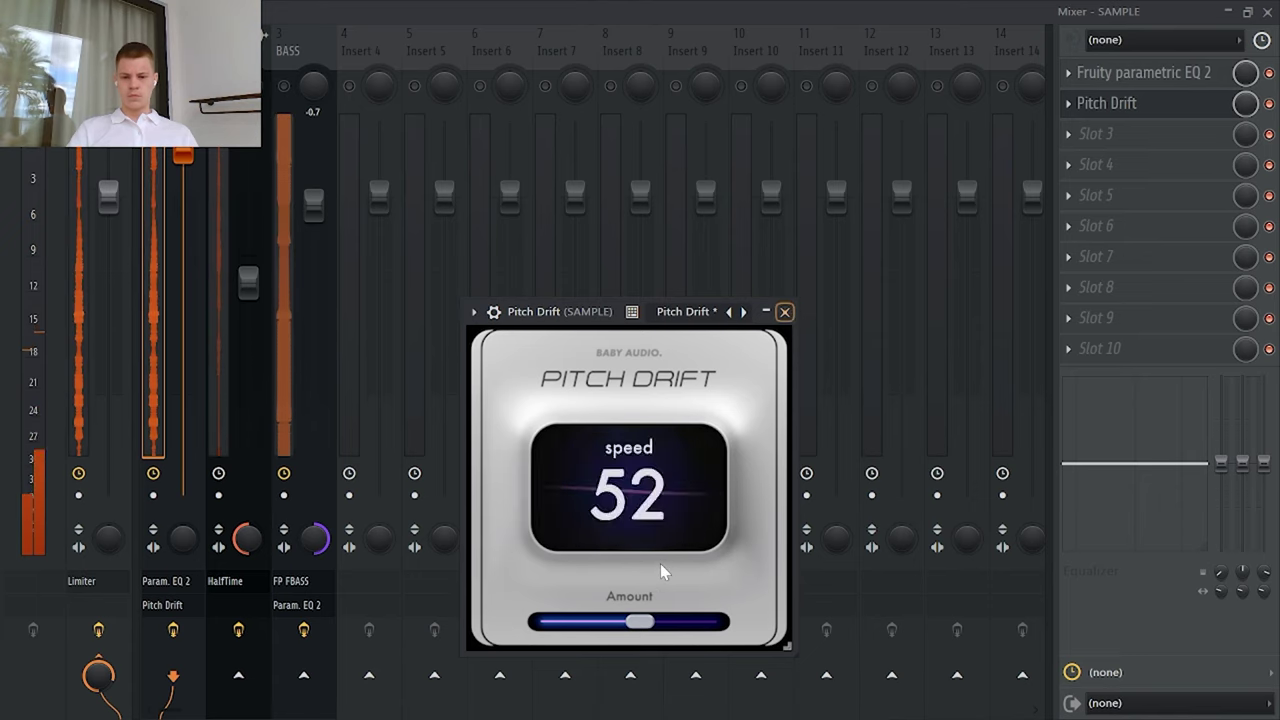
drag(642, 621, 620, 621)
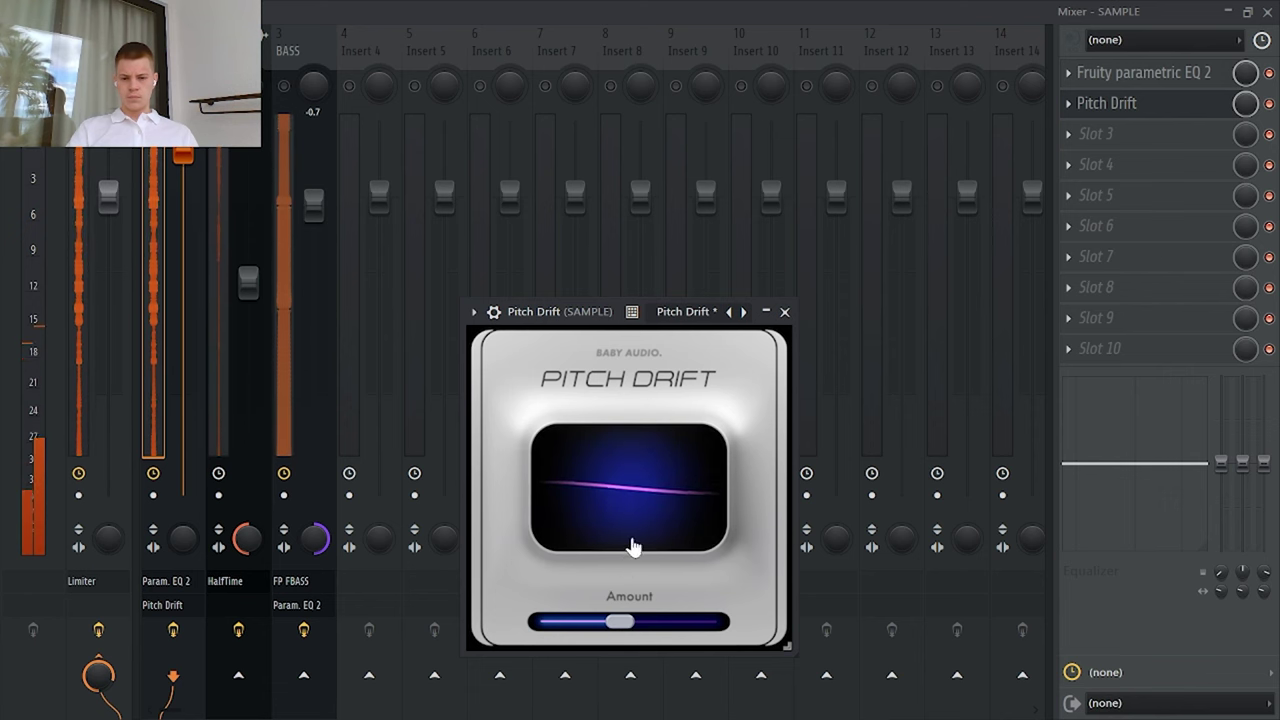
click(785, 312)
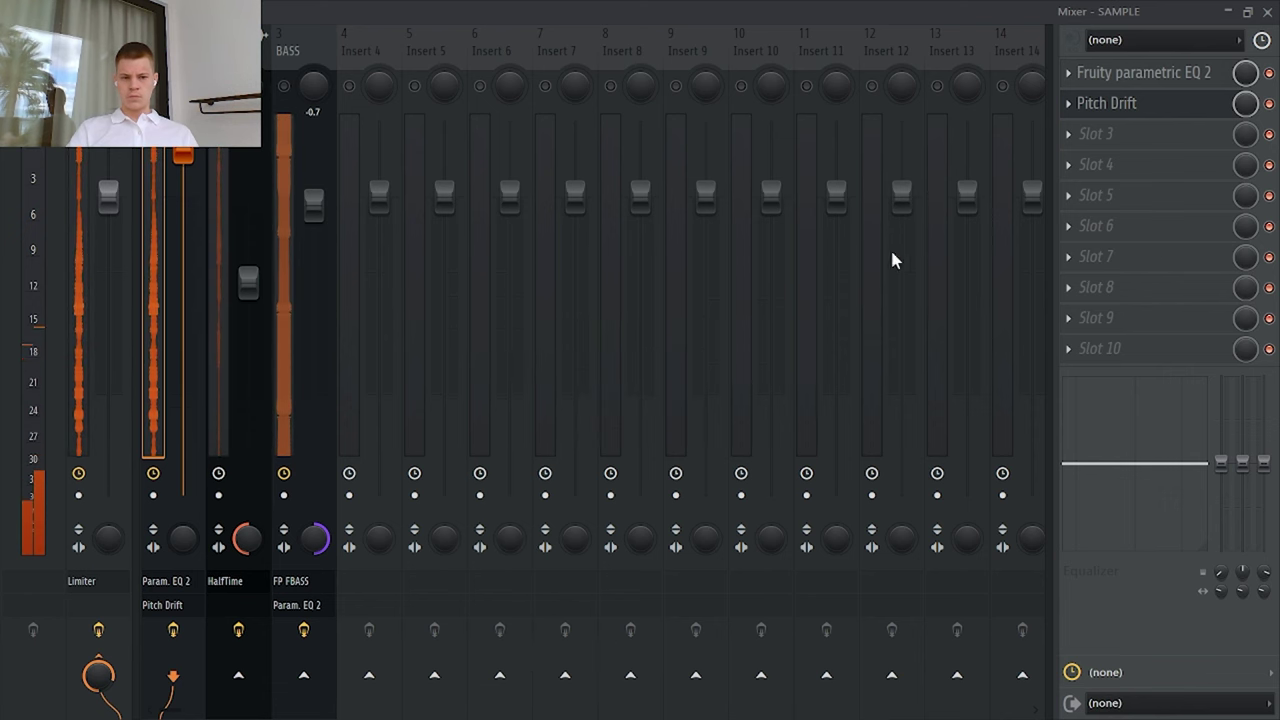
Step: Add Tape Cassette 2 to the SAMPLE track's third slot and load its LoFi factory preset
click(1143, 138)
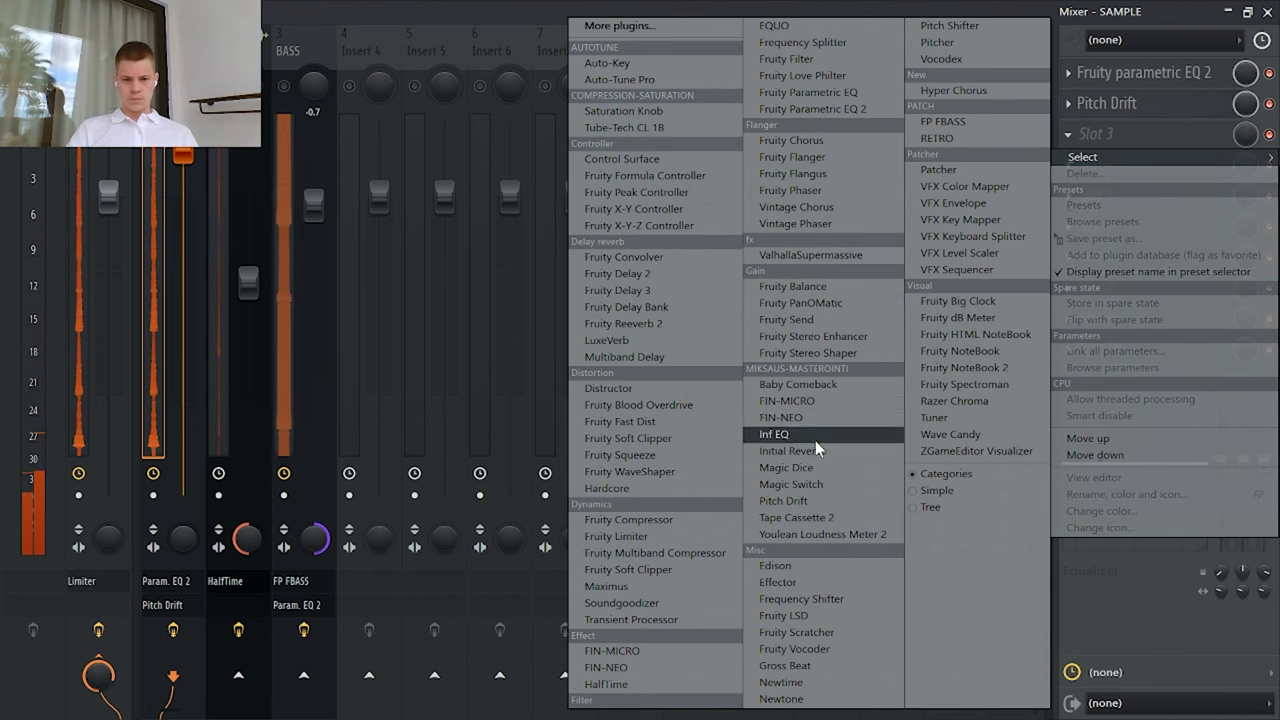
click(818, 517)
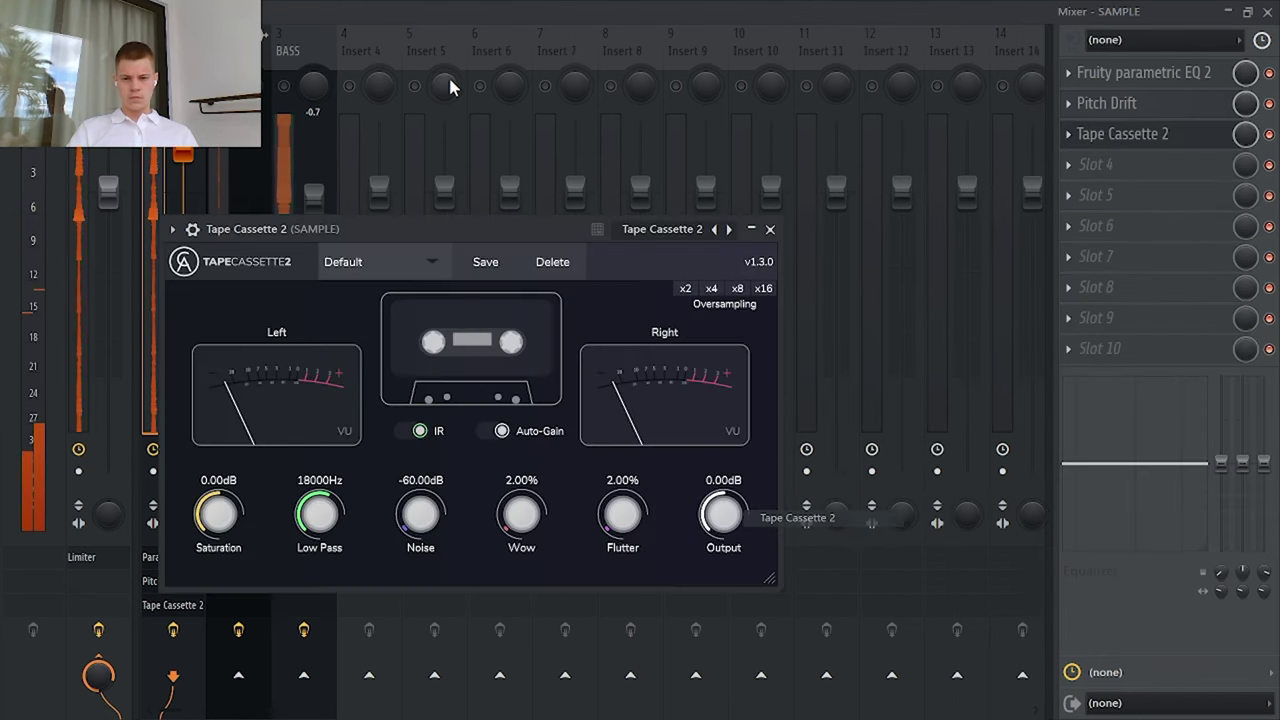
drag(430, 240, 756, 257)
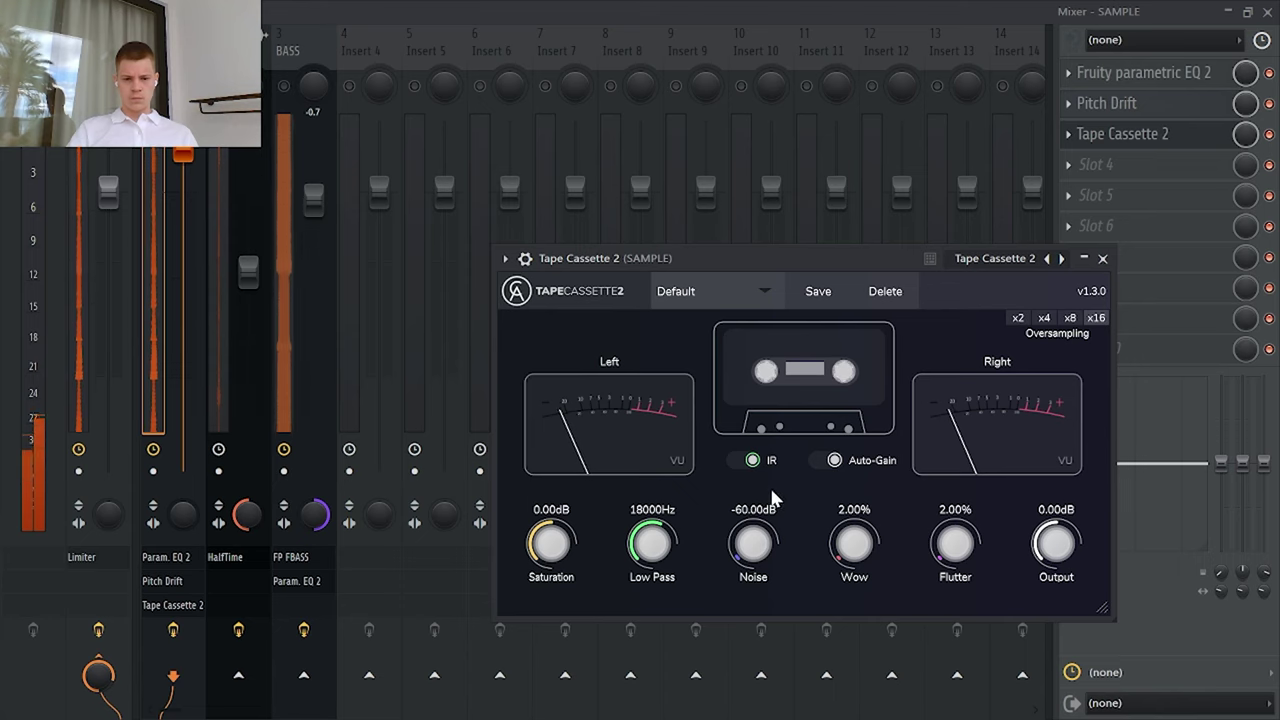
click(724, 289)
mouse_move(762, 364)
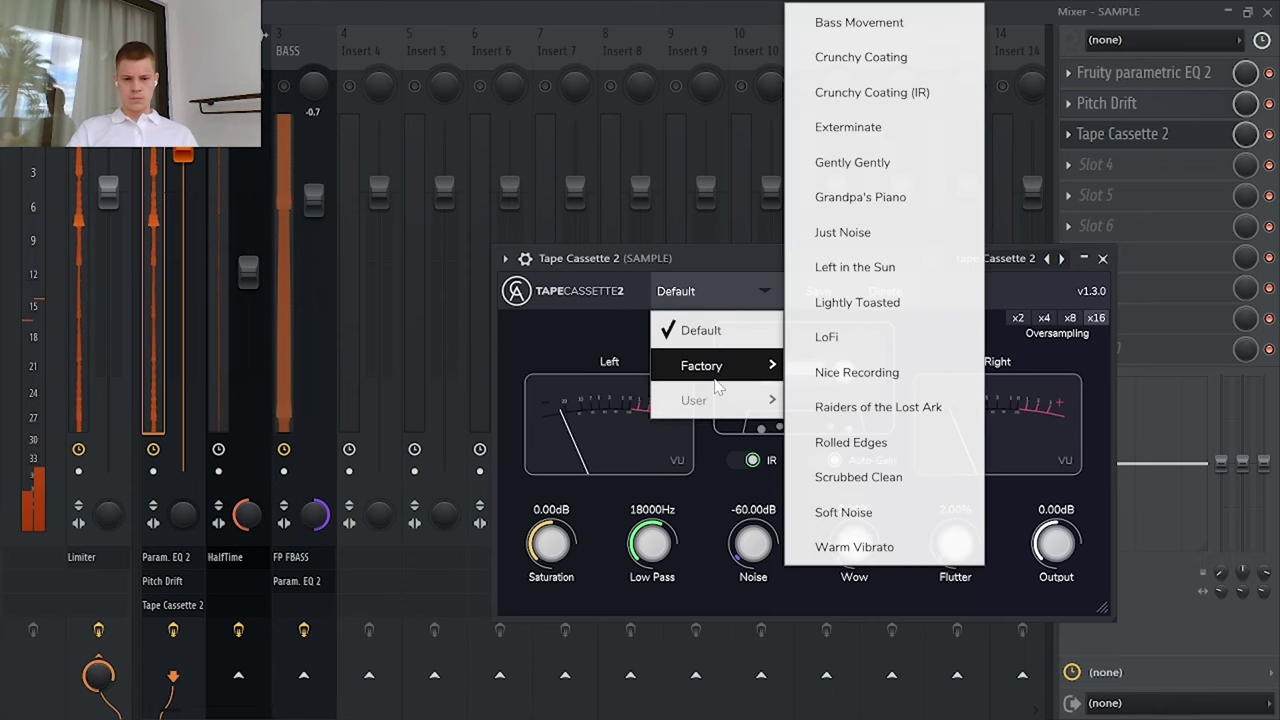
click(853, 332)
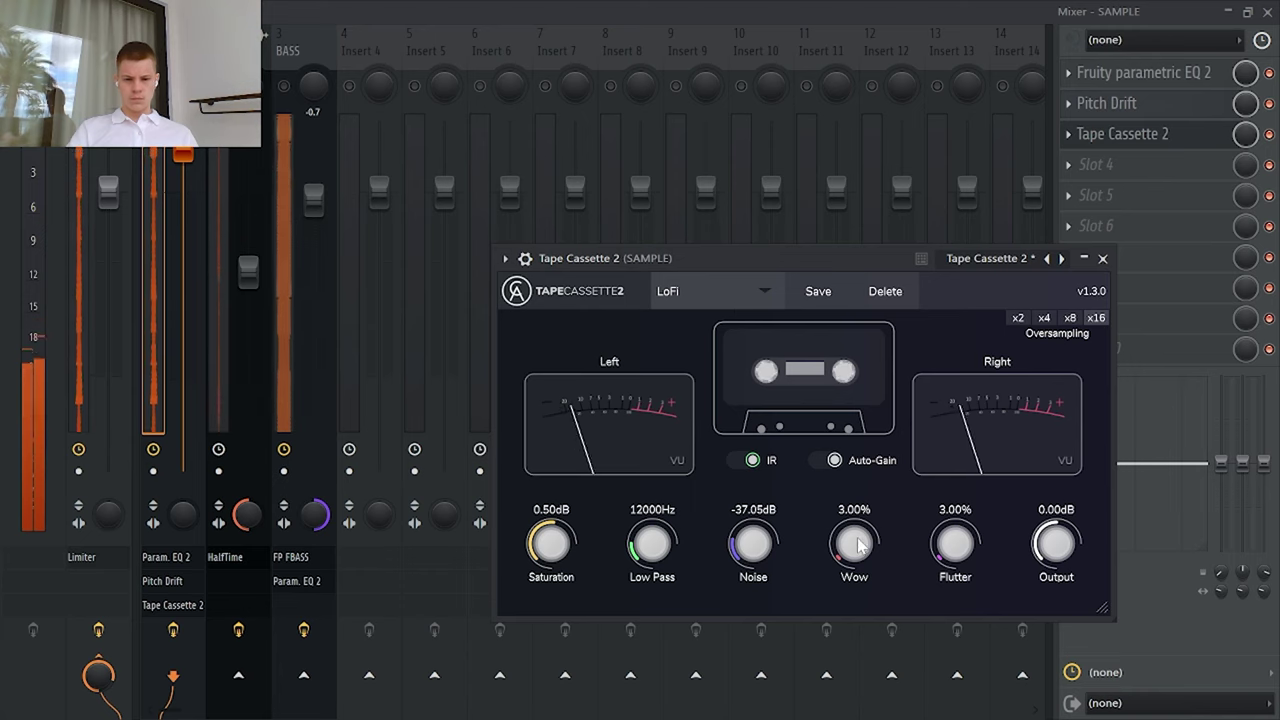
Step: Set Tape Cassette 2's Noise to -54.65 dB and its Saturation to 14.24 dB
drag(764, 551, 750, 590)
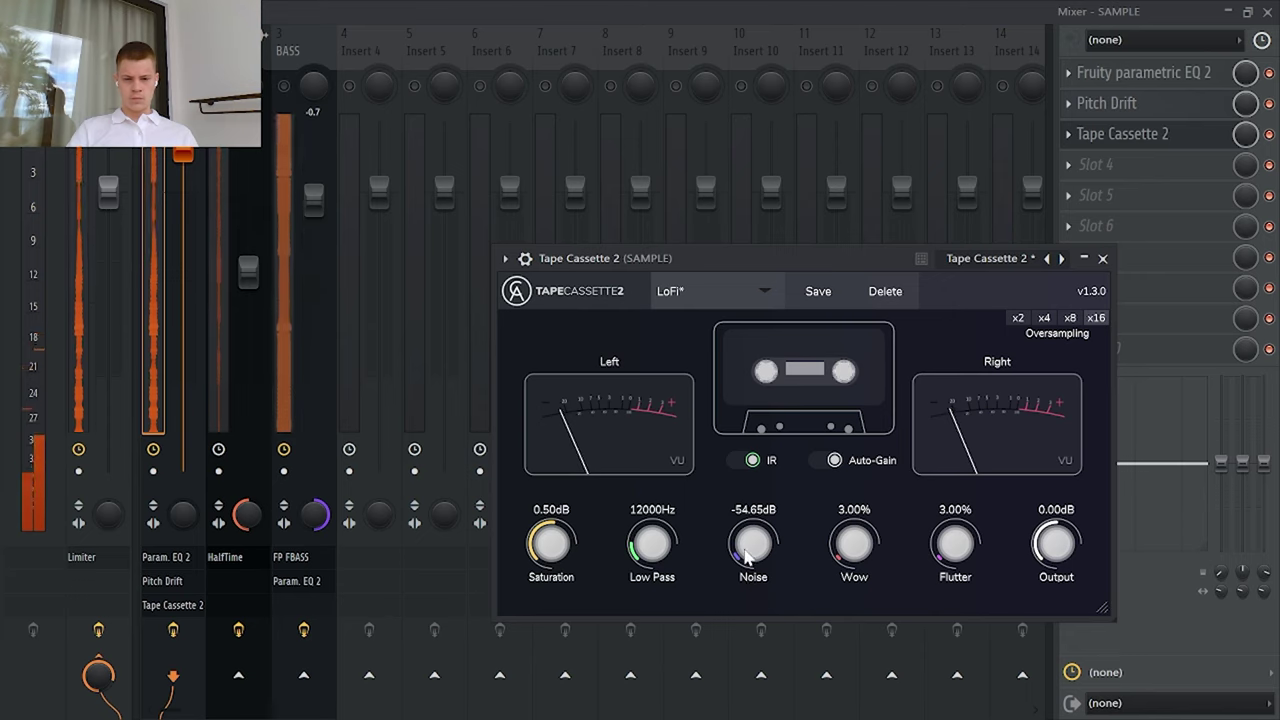
drag(570, 558, 568, 518)
drag(548, 566, 543, 583)
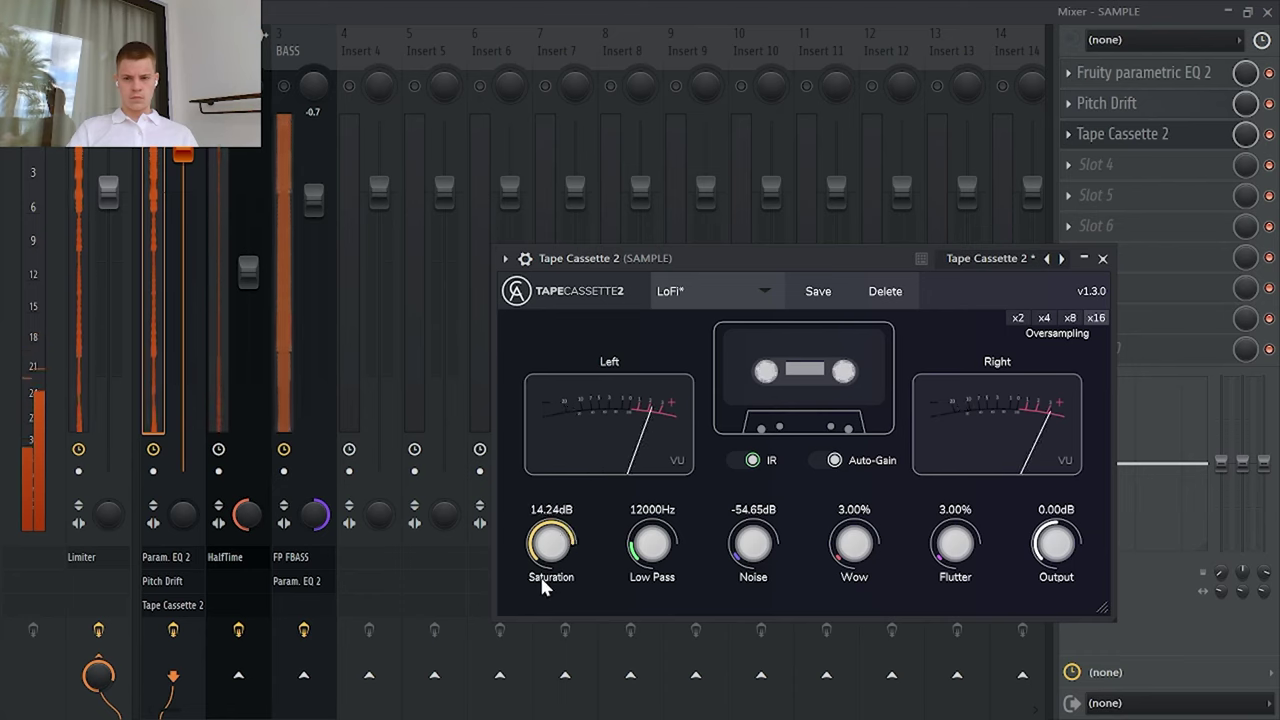
Step: Raise the SAMPLE track's volume slightly, and set Tape Cassette 2's Output to 3.70 dB and its Wow to 9.67%
drag(186, 156, 186, 136)
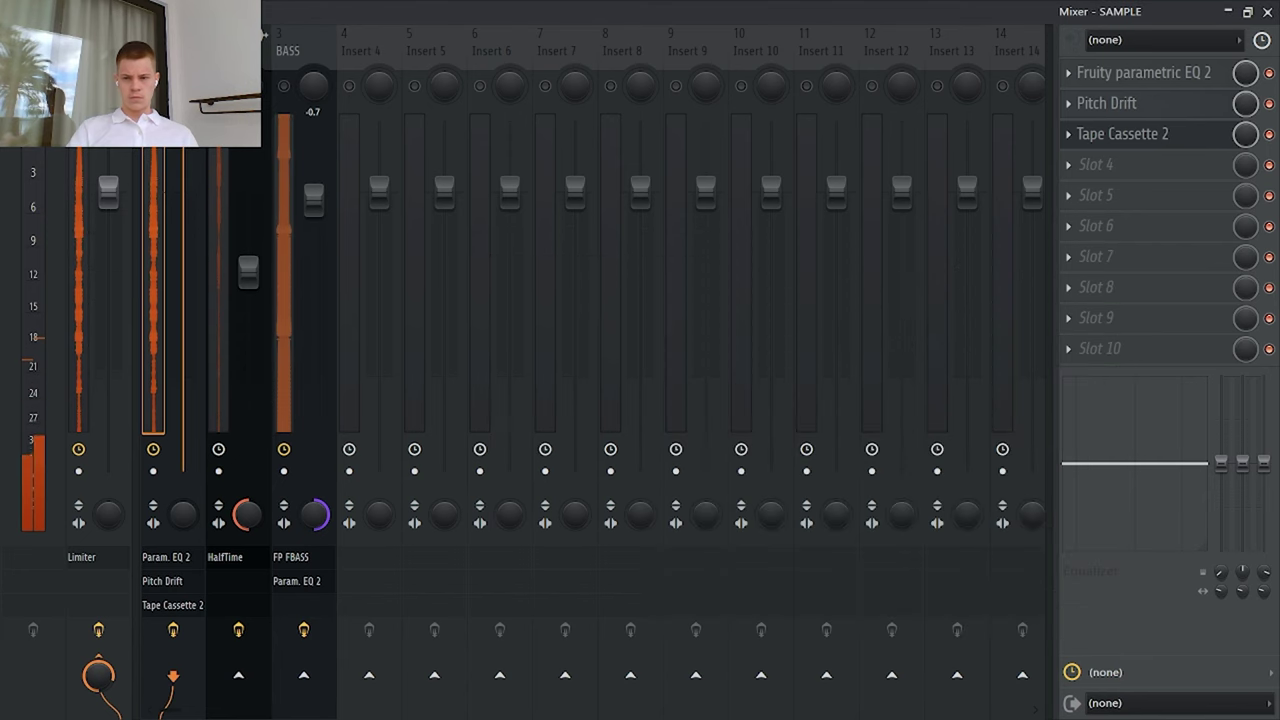
click(1118, 136)
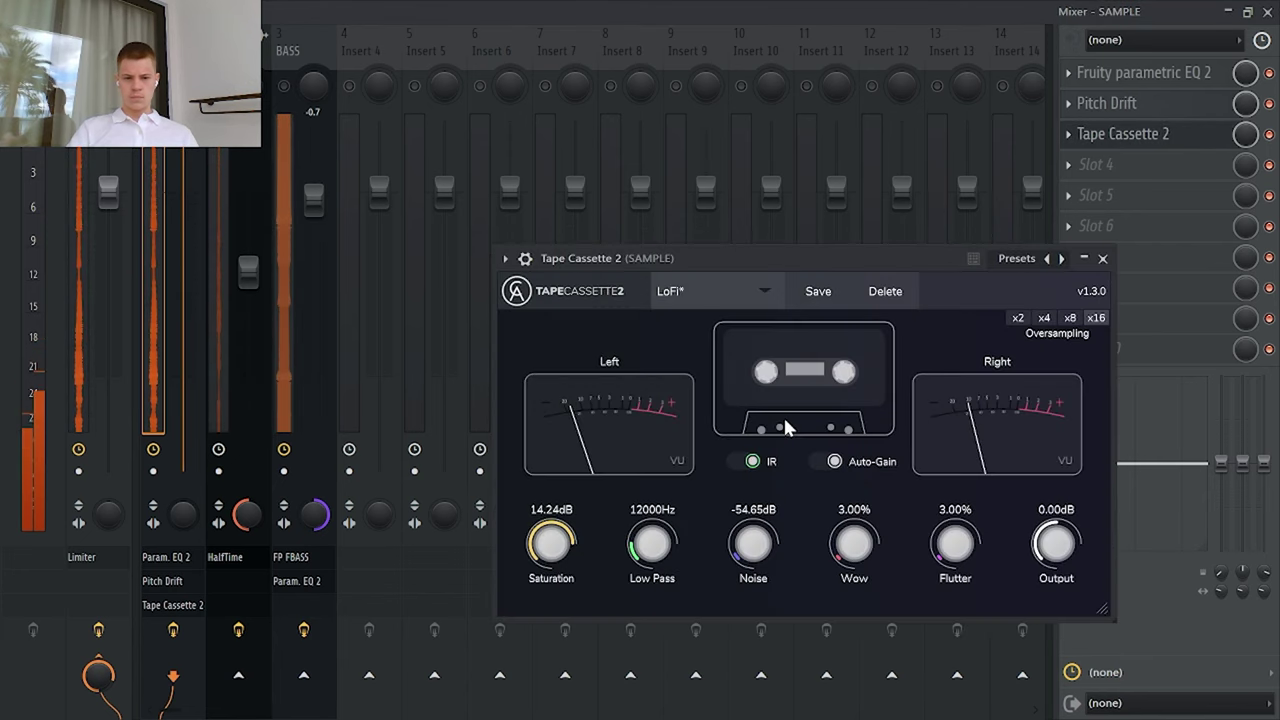
drag(1060, 557, 1054, 516)
key(XF86AudioLowerVolume)
key(XF86AudioLowerVolume)
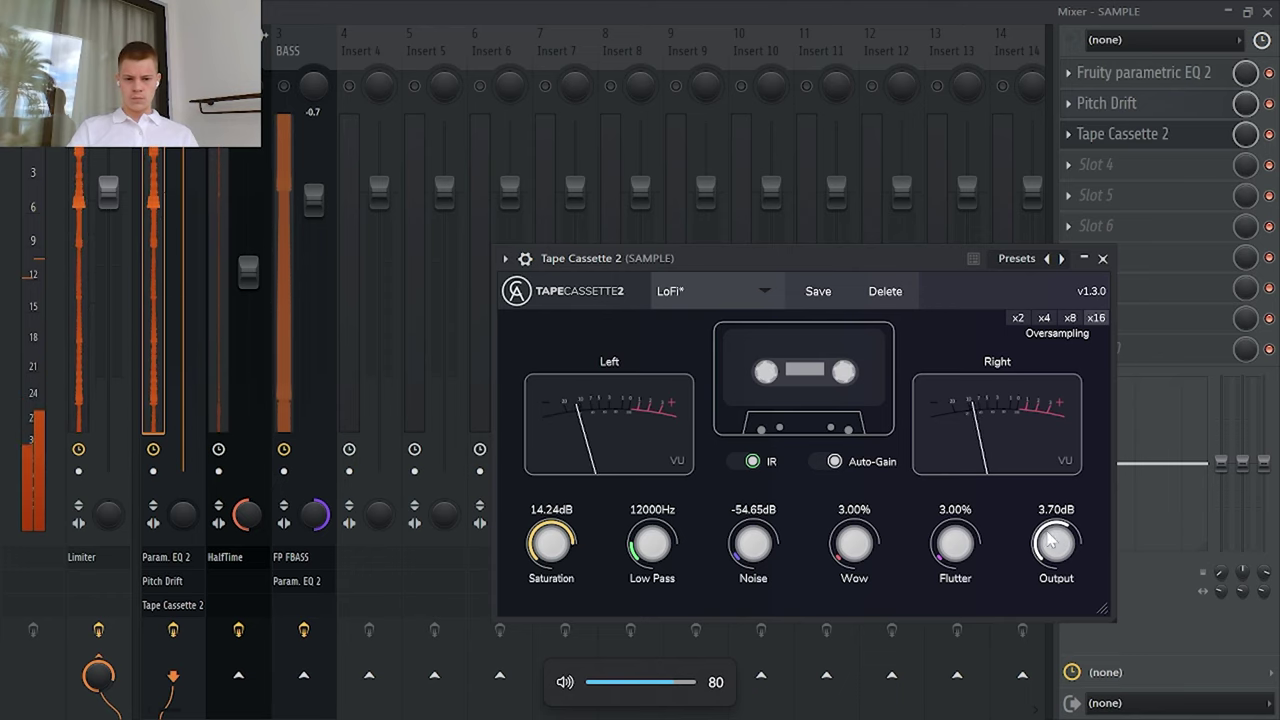
drag(862, 541, 864, 509)
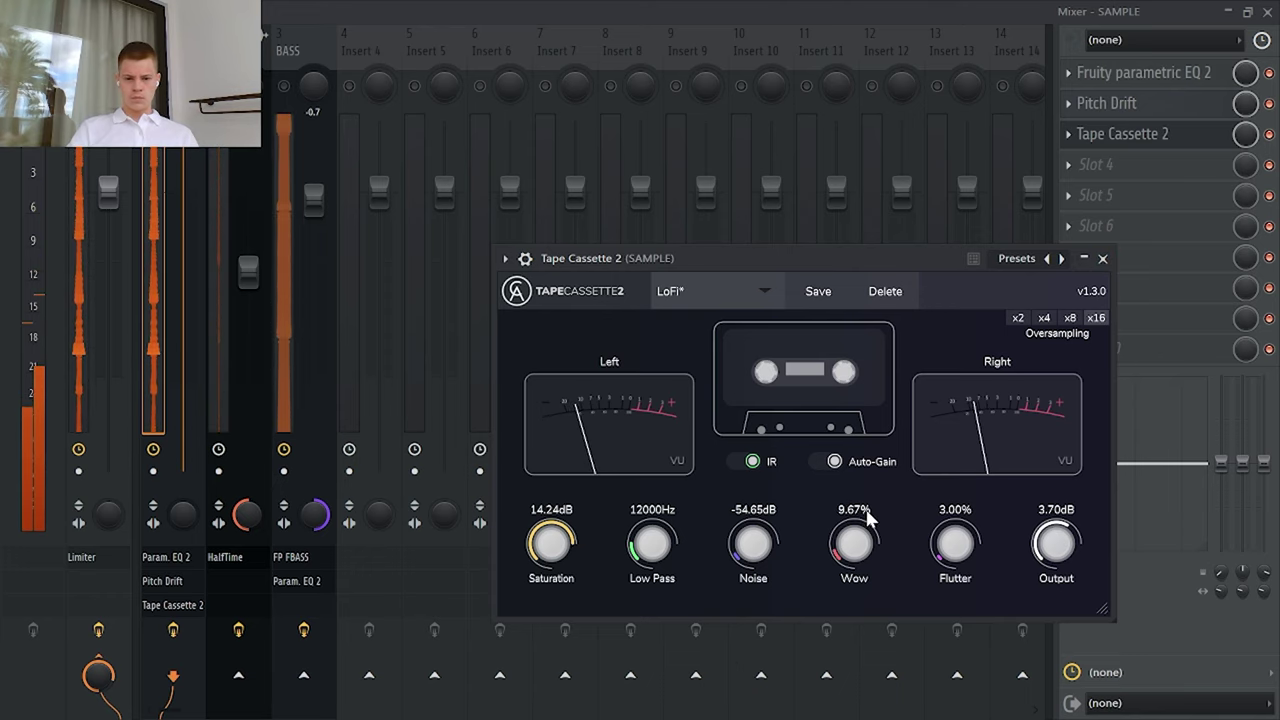
click(1102, 258)
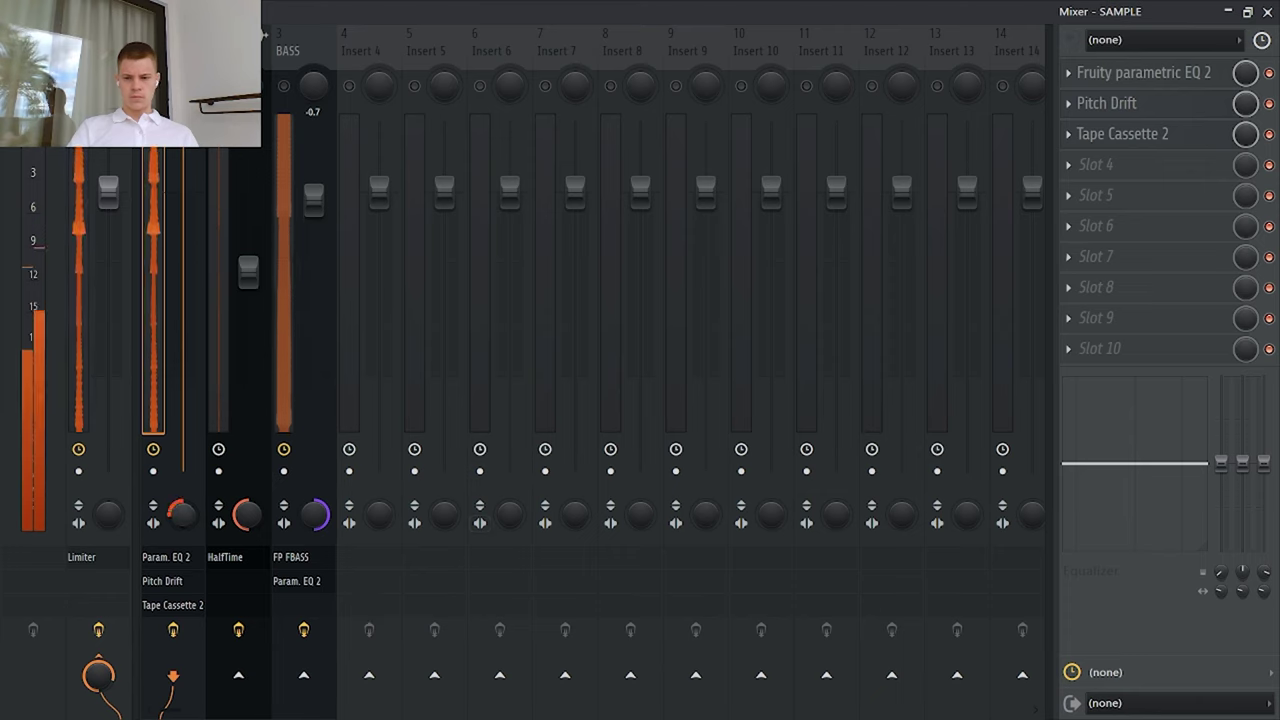
Step: Compare the SAMPLE track with its effects bypassed and re-enabled, and raise the volume of the Pattern 1 mixer track considerably
click(188, 638)
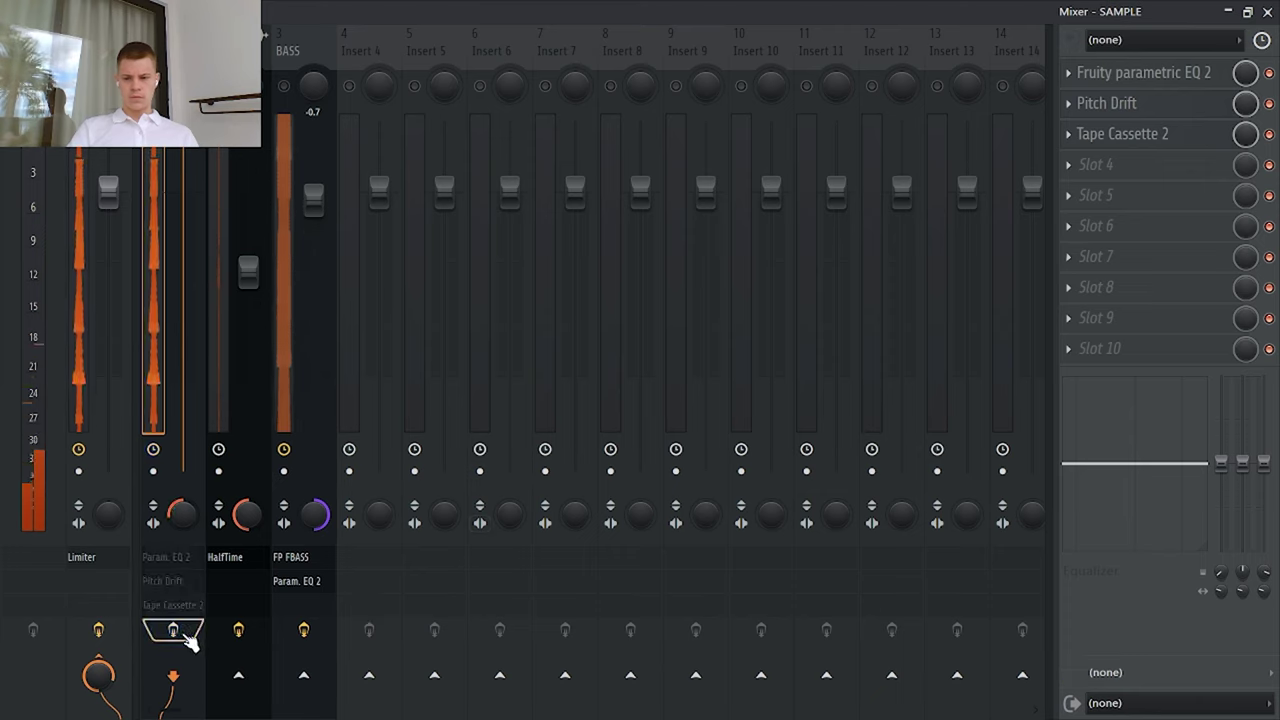
click(188, 638)
click(238, 60)
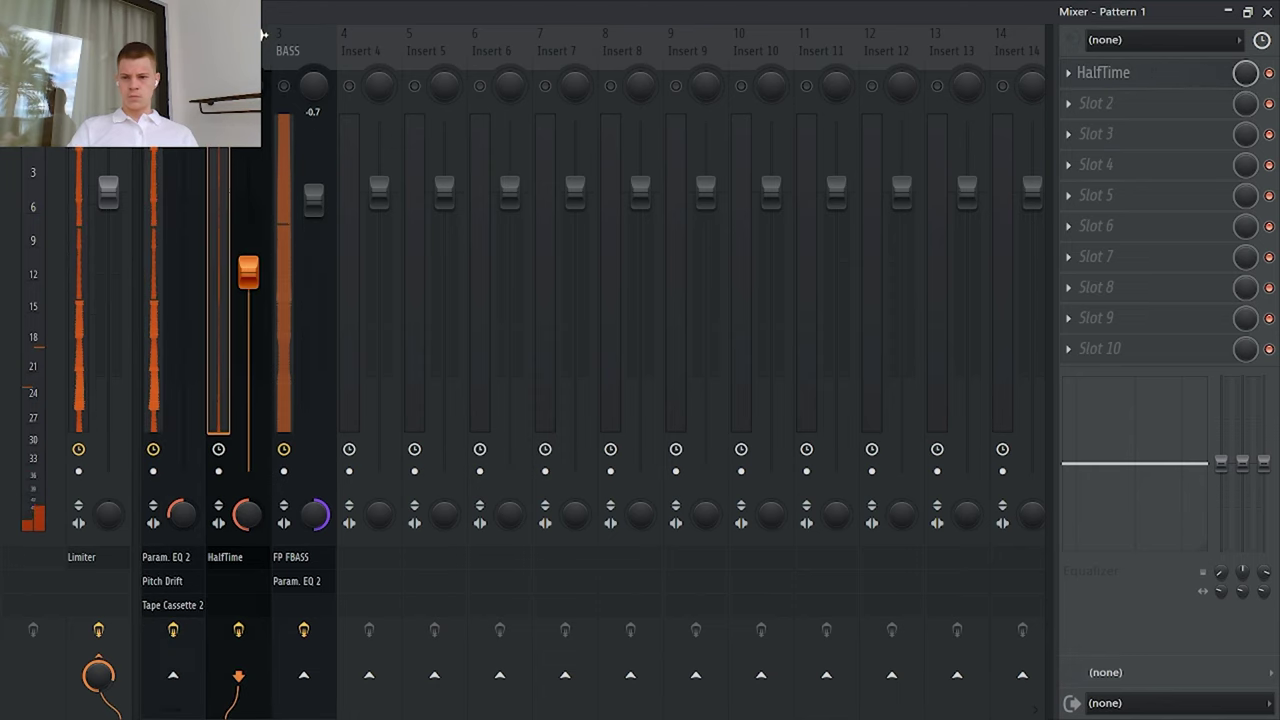
drag(248, 272, 254, 154)
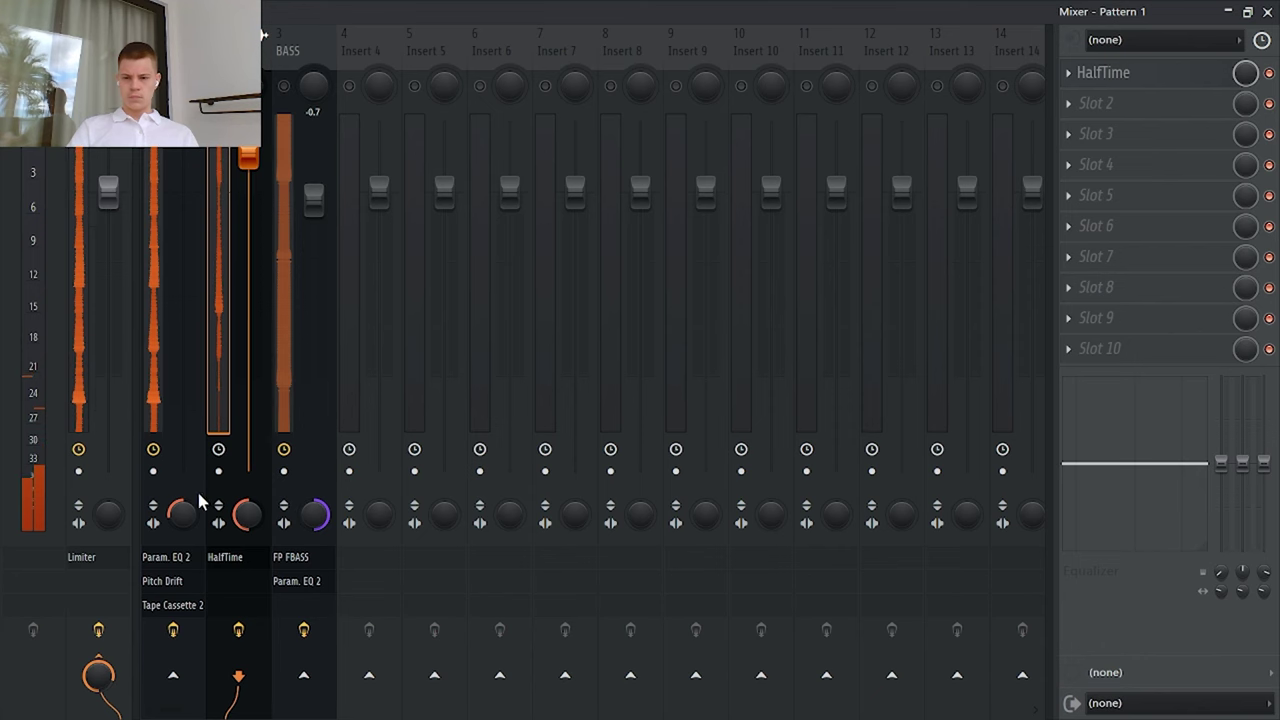
Step: Add FIN-MICRO to the Pattern 1 track's second effect slot and shrink its interface so the Mode control fits on screen
click(1155, 108)
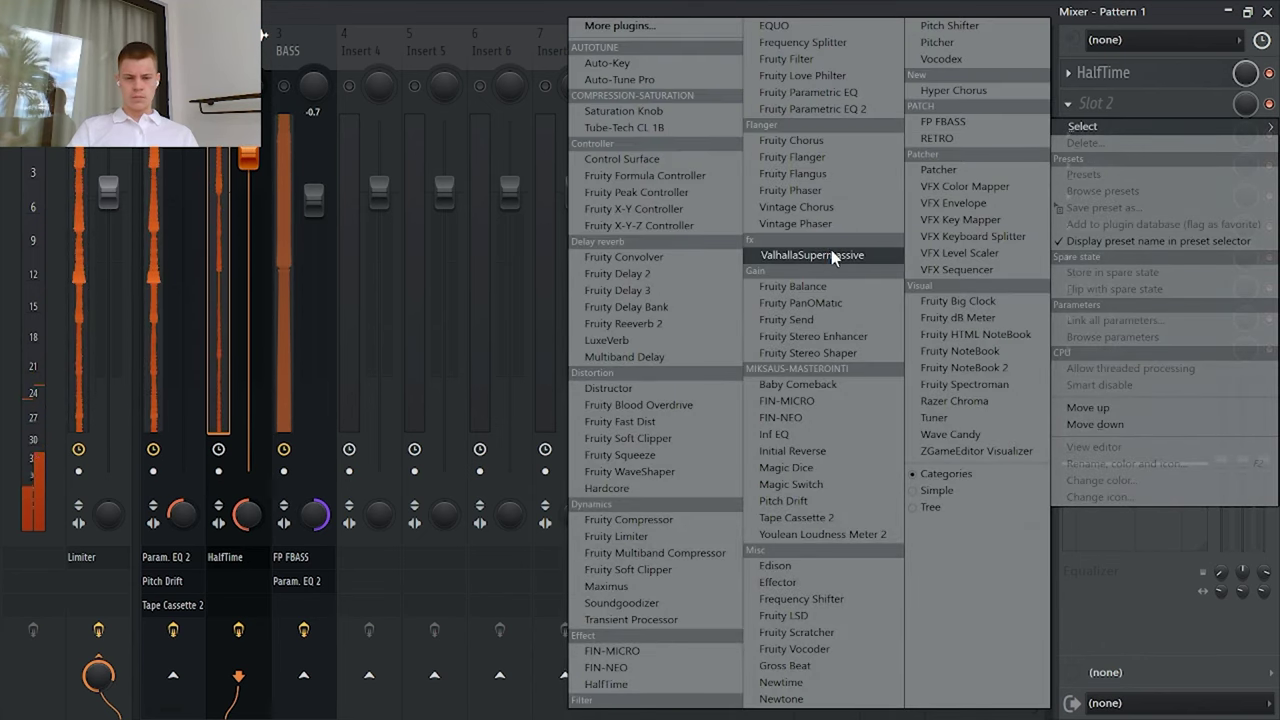
click(806, 404)
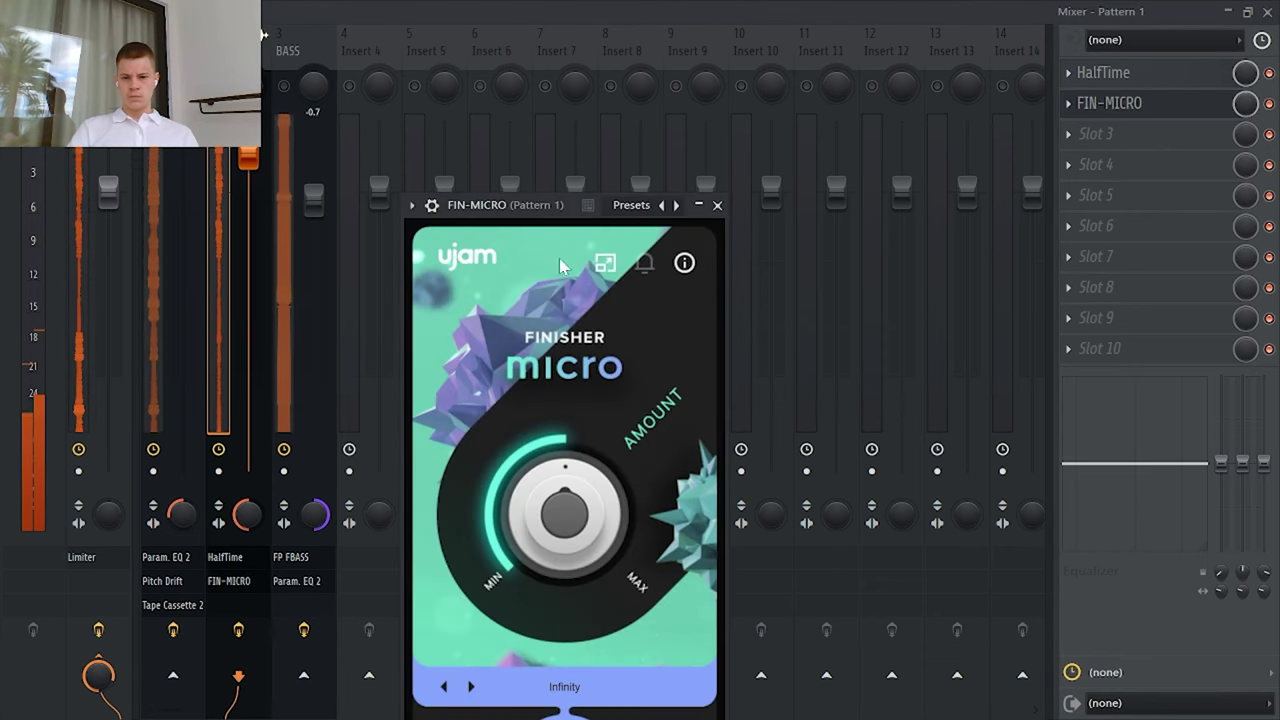
drag(561, 202, 585, 110)
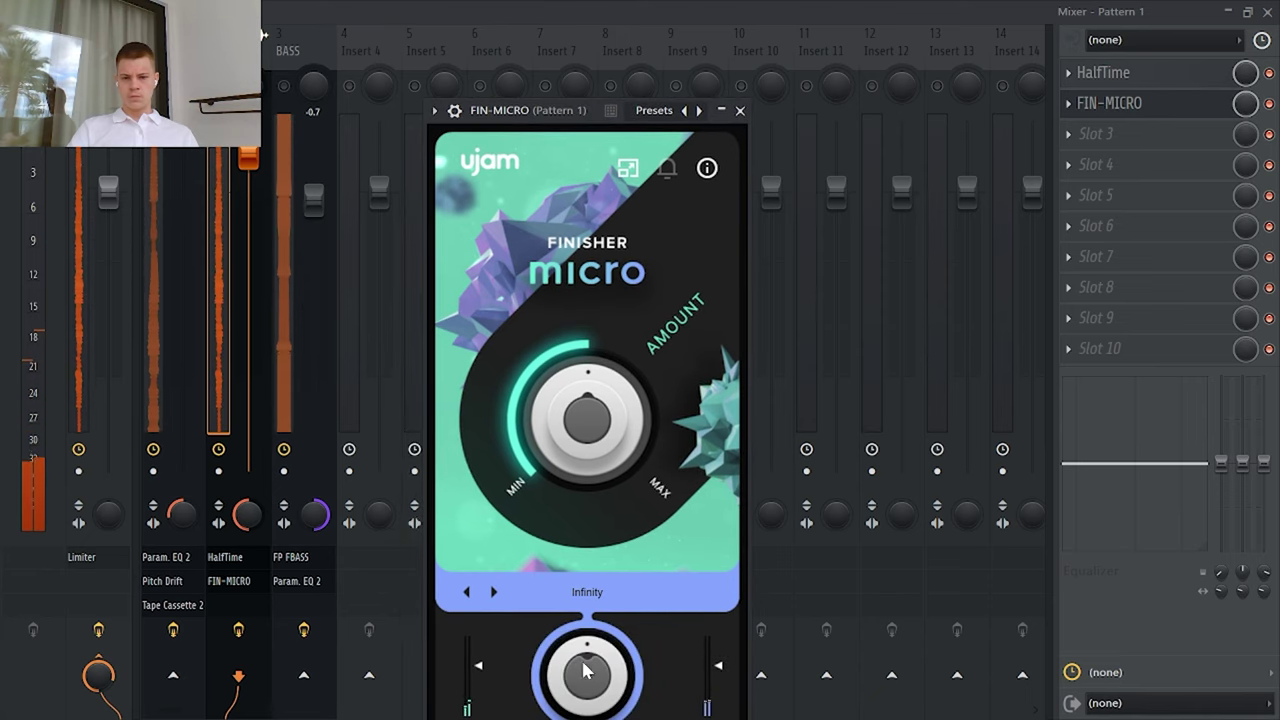
click(630, 169)
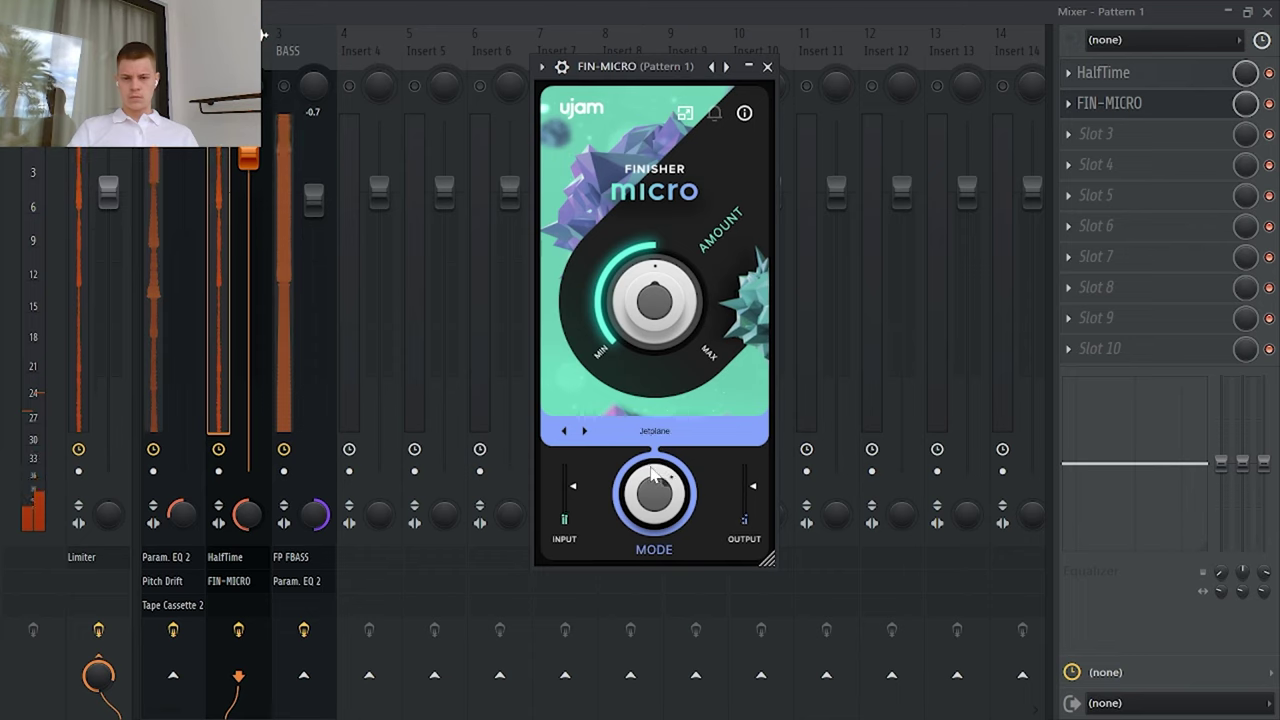
Step: Audition several FIN-MICRO modes and try AutoPan VariSpeed with the Amount slightly below halfway
drag(656, 495, 662, 487)
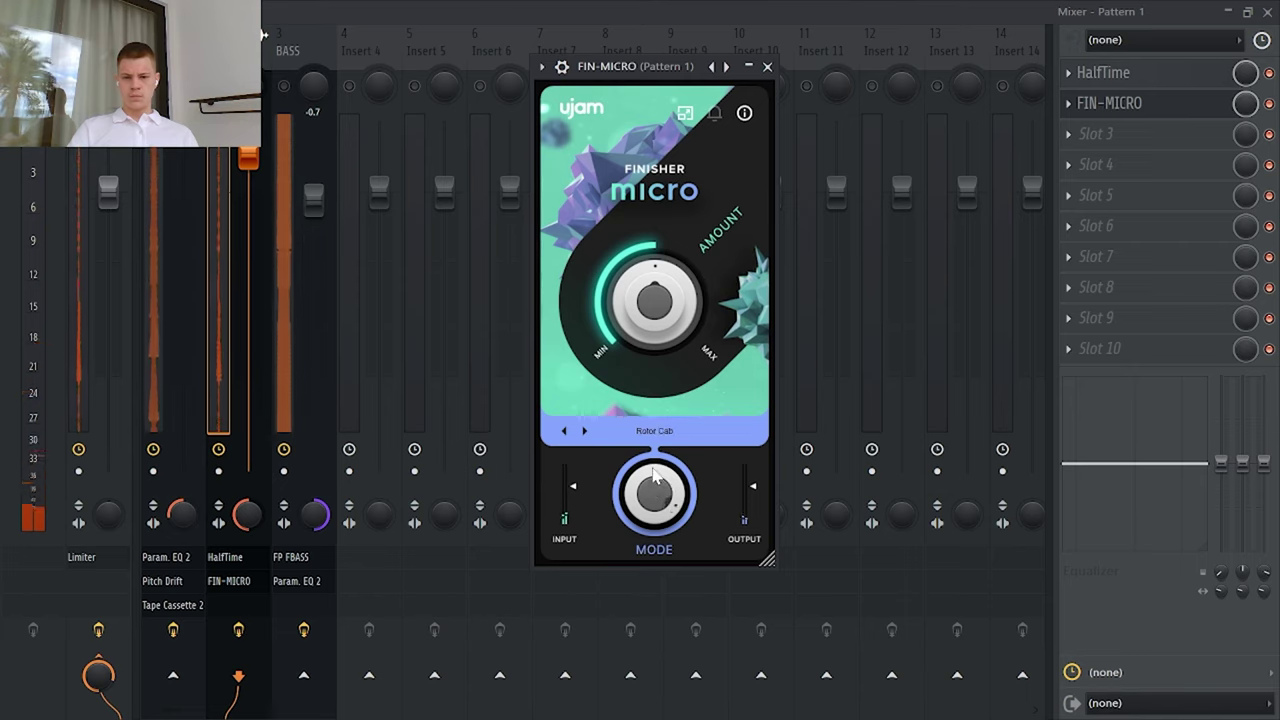
drag(648, 345, 613, 68)
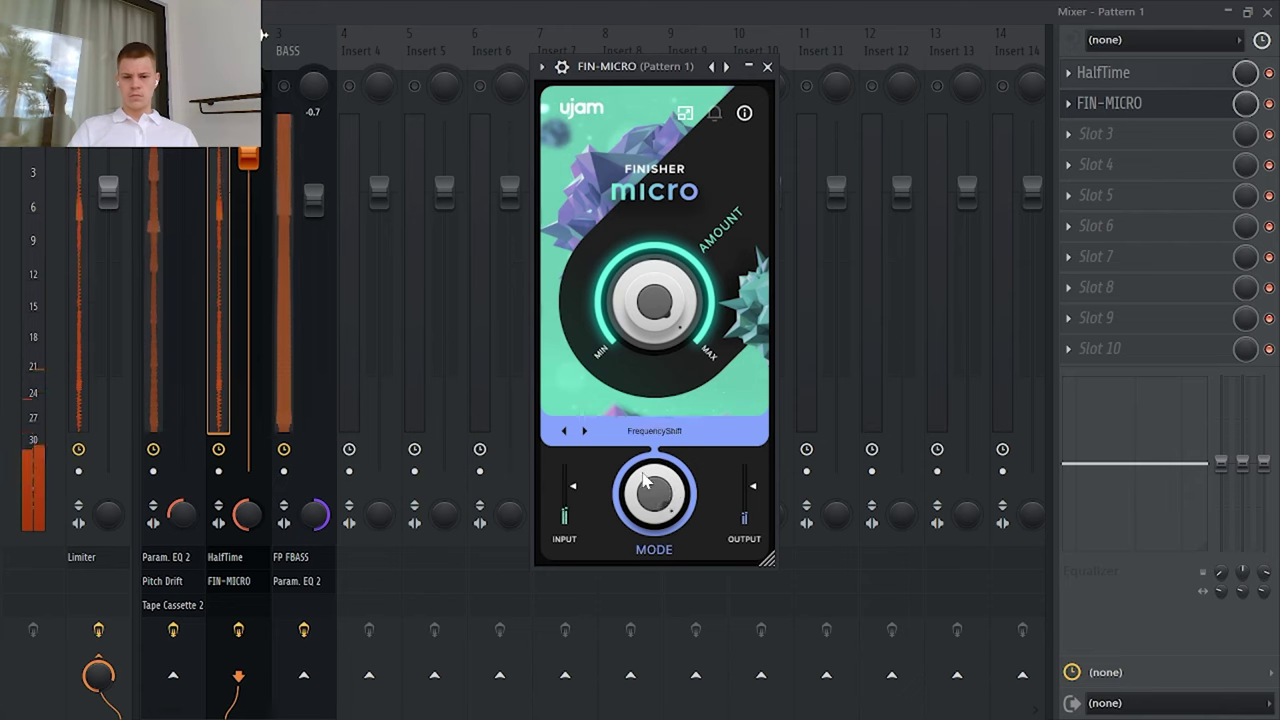
drag(633, 311, 646, 430)
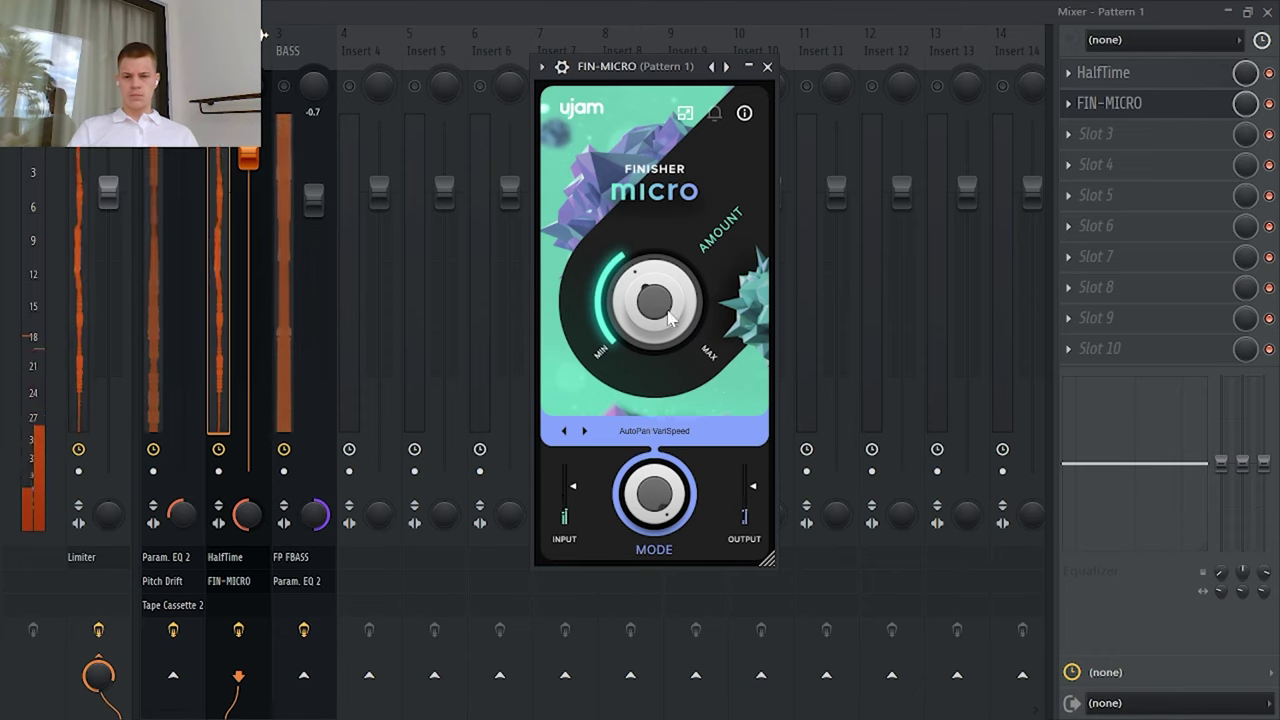
drag(659, 345, 662, 334)
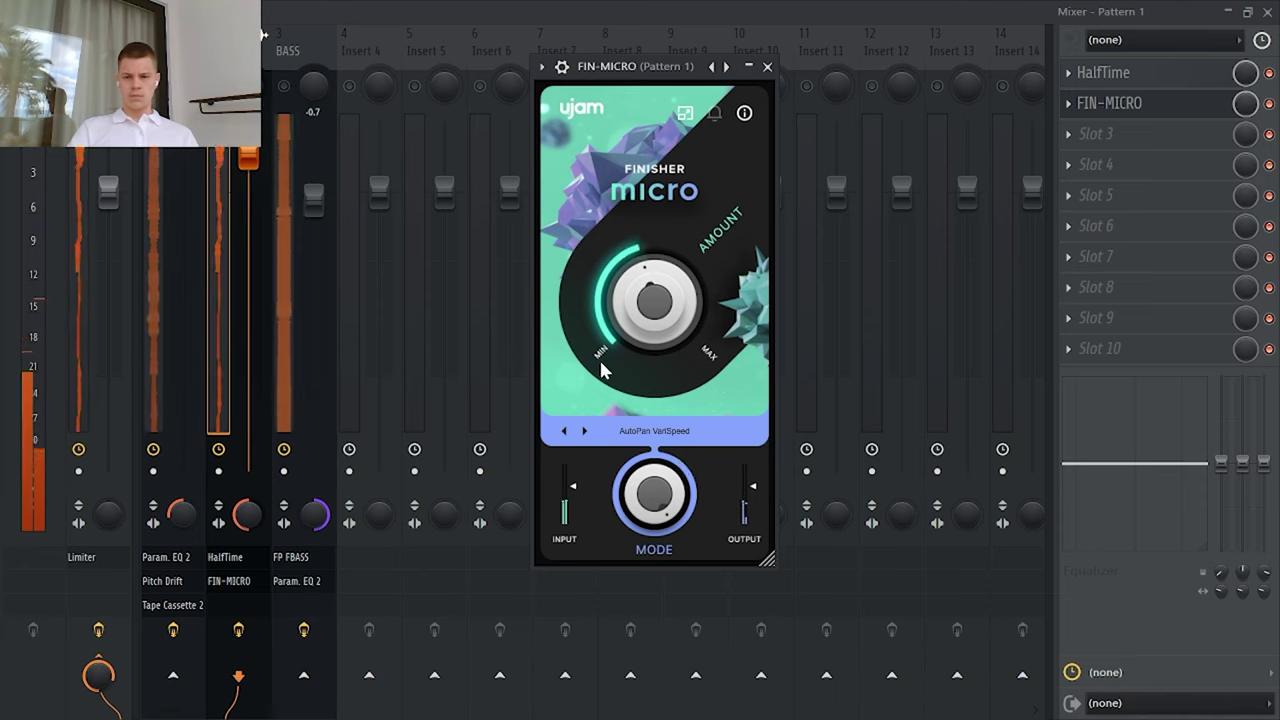
click(767, 68)
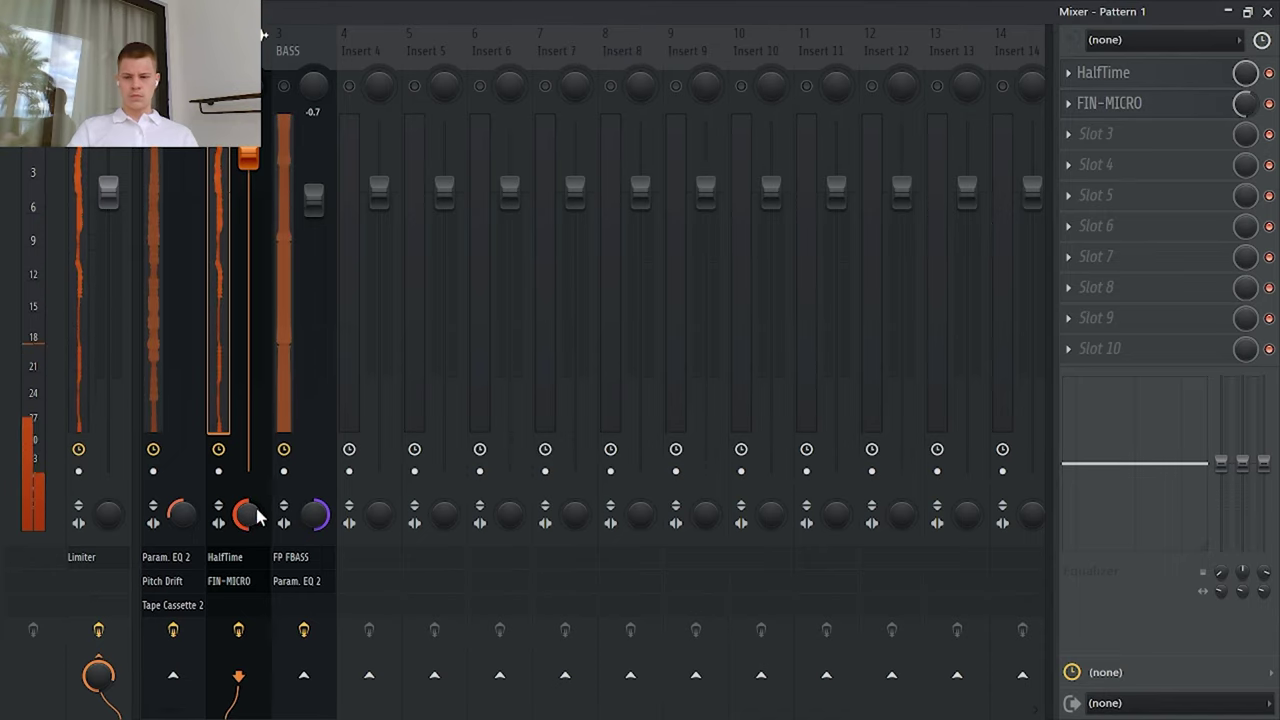
click(1097, 136)
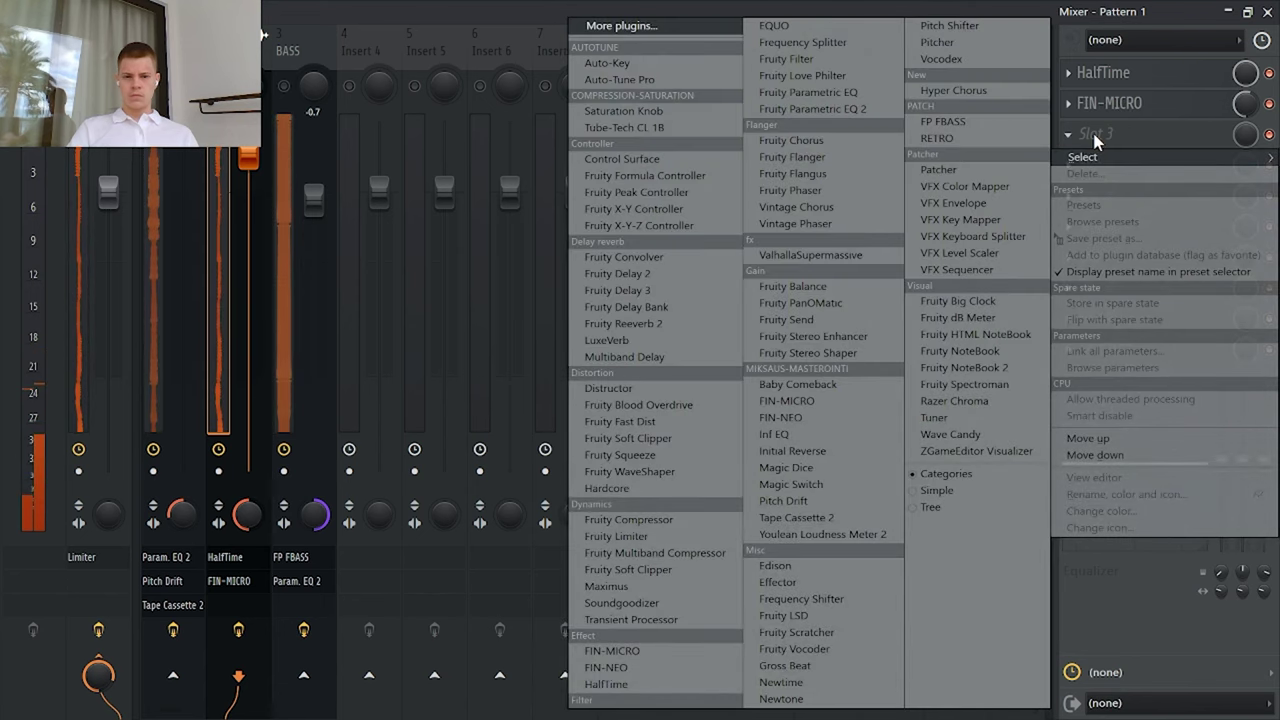
click(1121, 139)
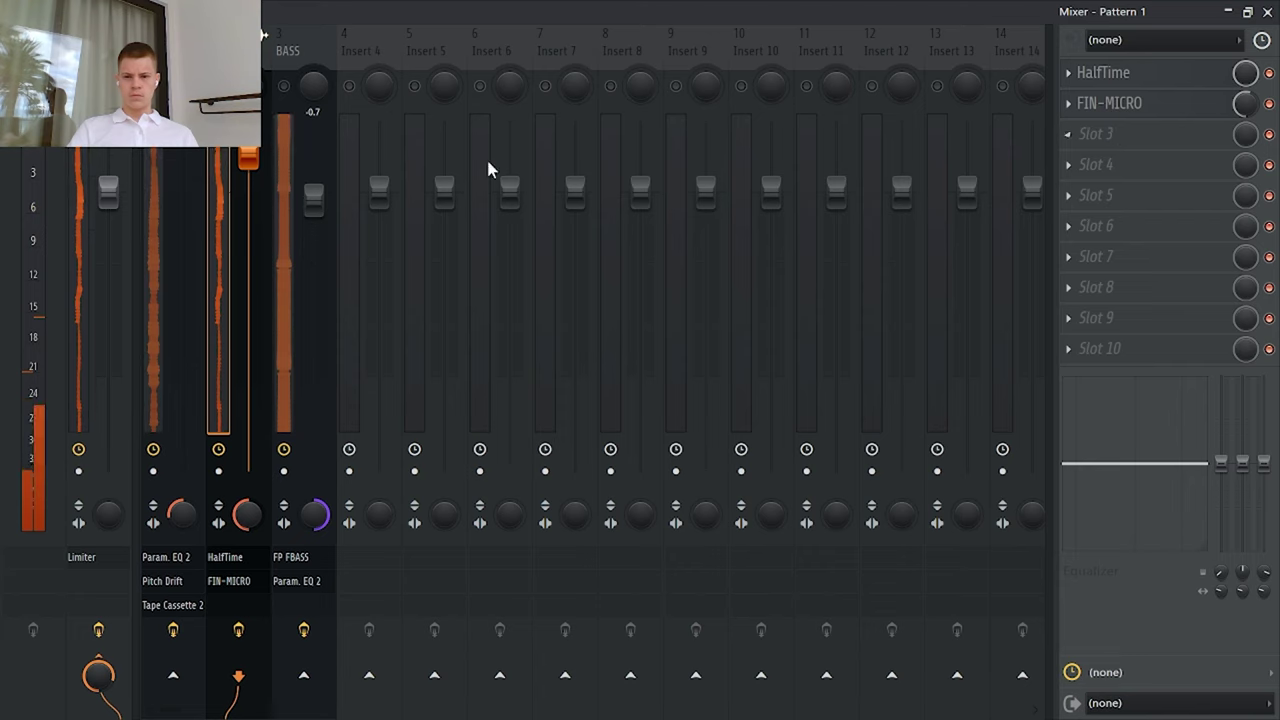
key(Left)
key(Right)
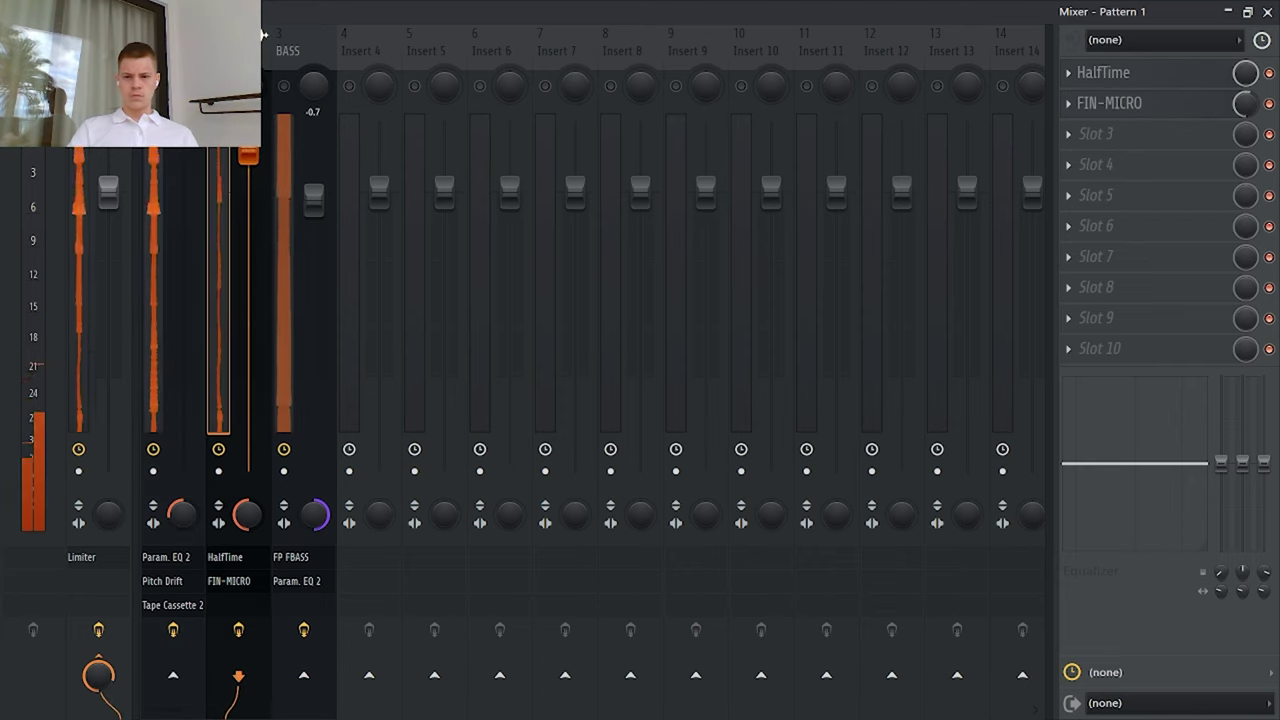
key(Left)
key(Right)
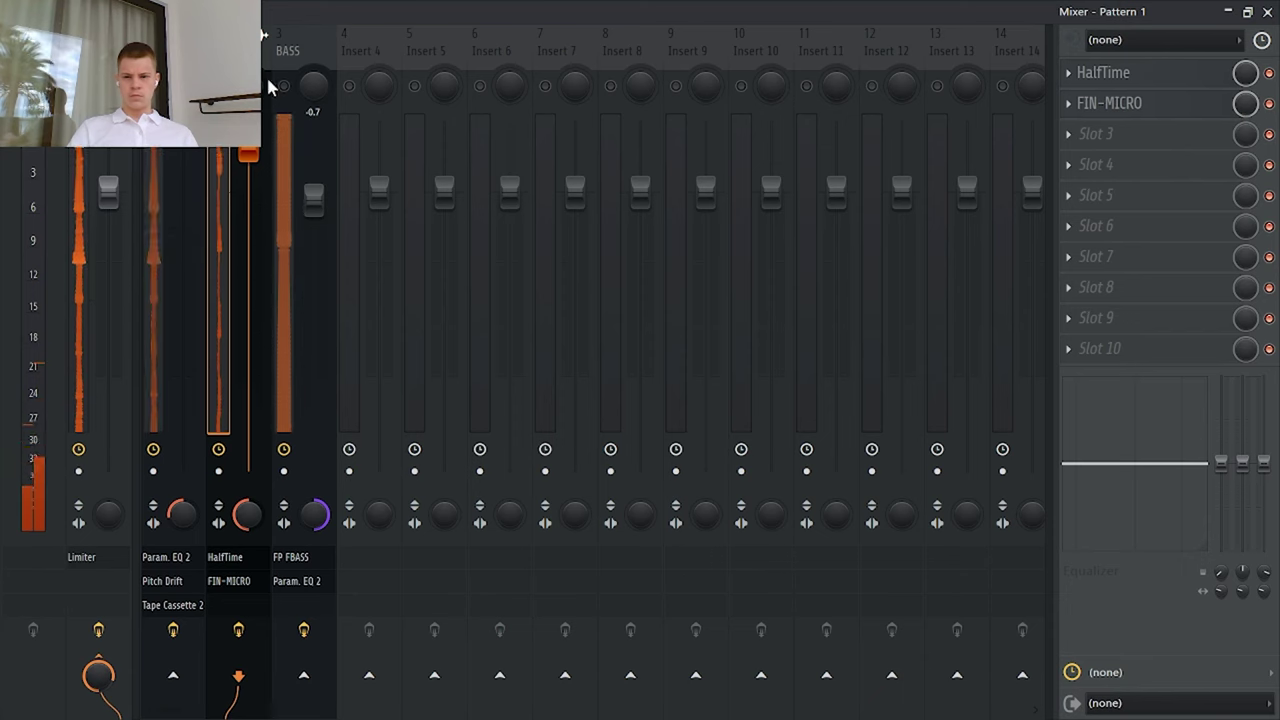
Step: Switch the Pattern 1 track's FIN-MICRO to the Cabinet mode with the Amount at maximum
click(1148, 108)
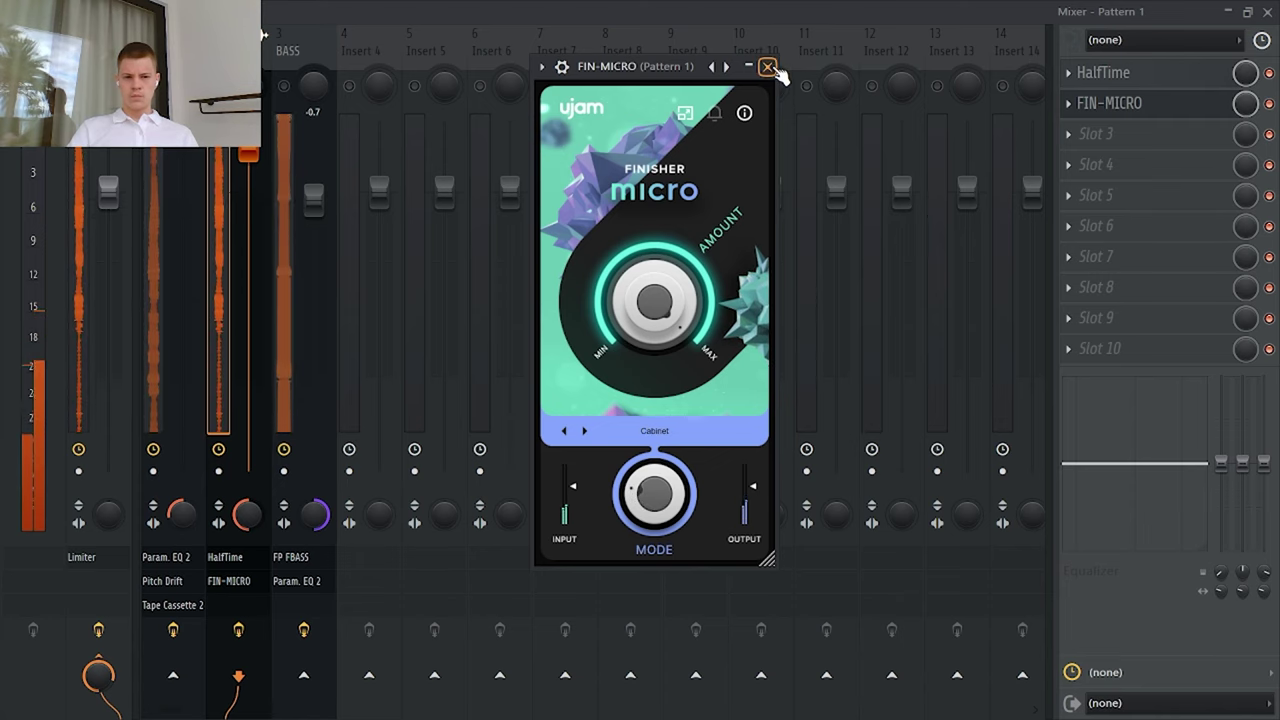
click(768, 67)
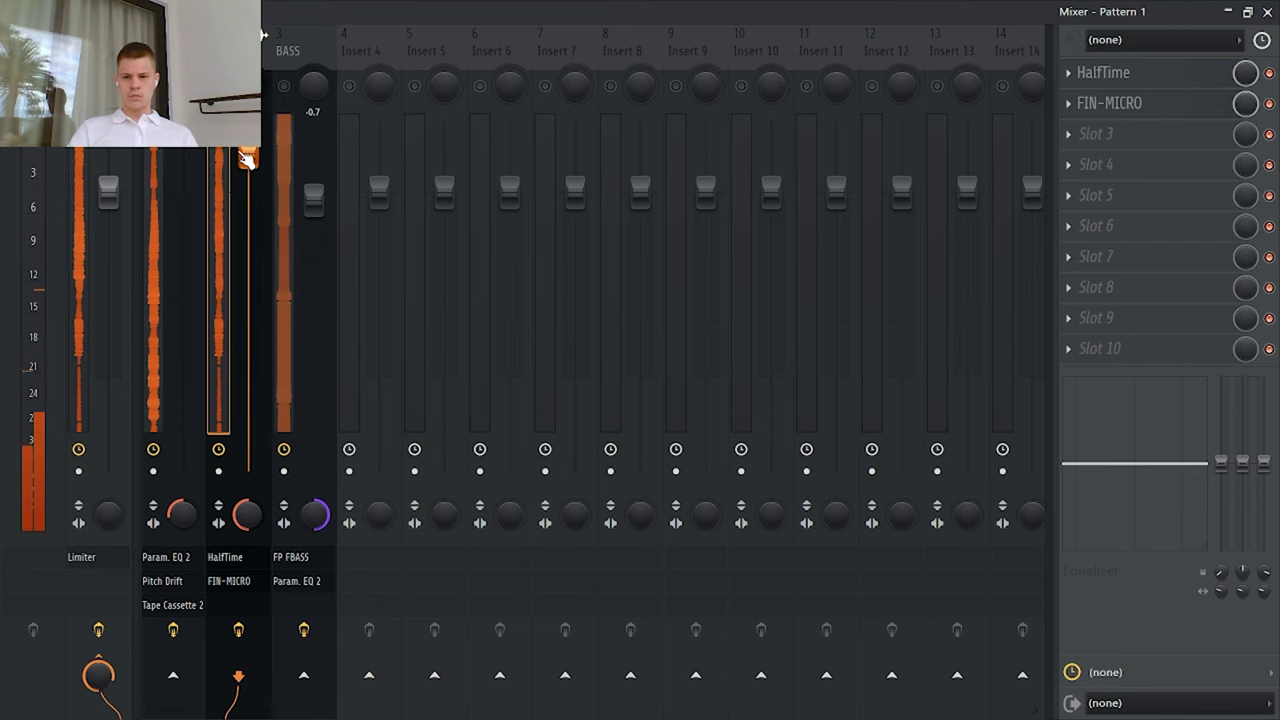
Step: Add Fruity Parametric EQ 2 to the Pattern 1 track's third slot and set band 1 as a high-pass around 100 Hz
click(1113, 137)
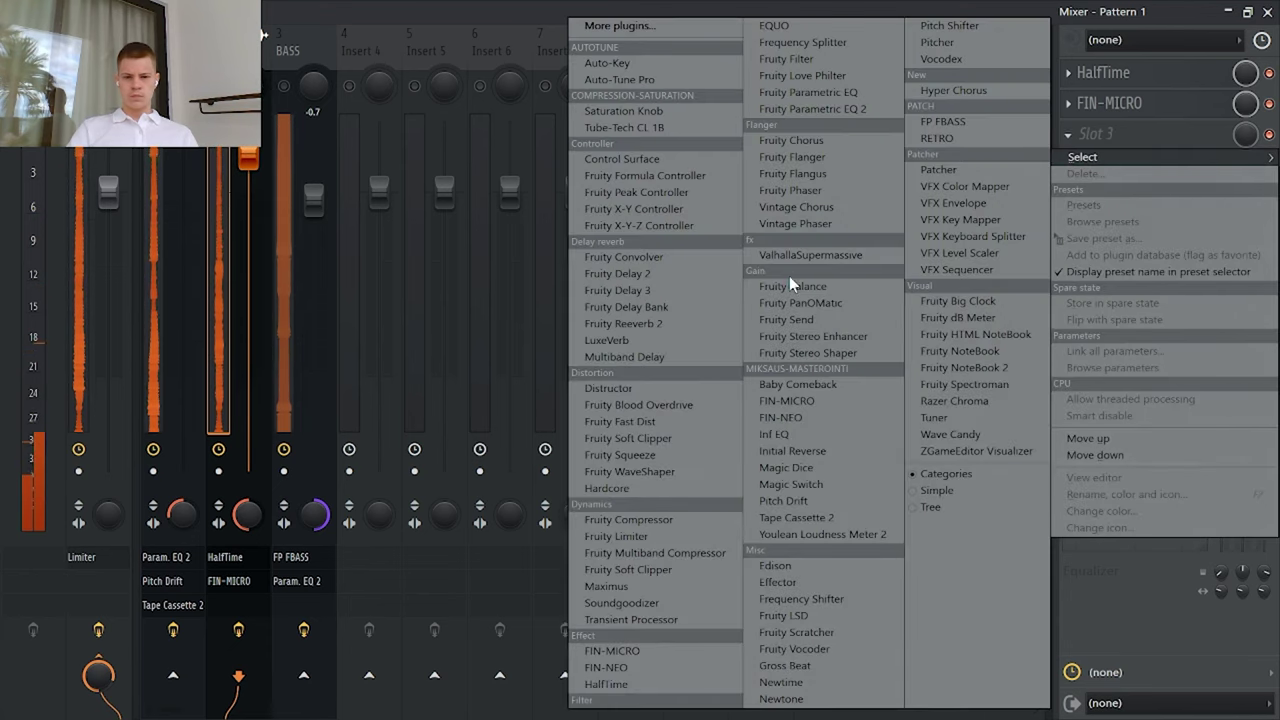
click(813, 109)
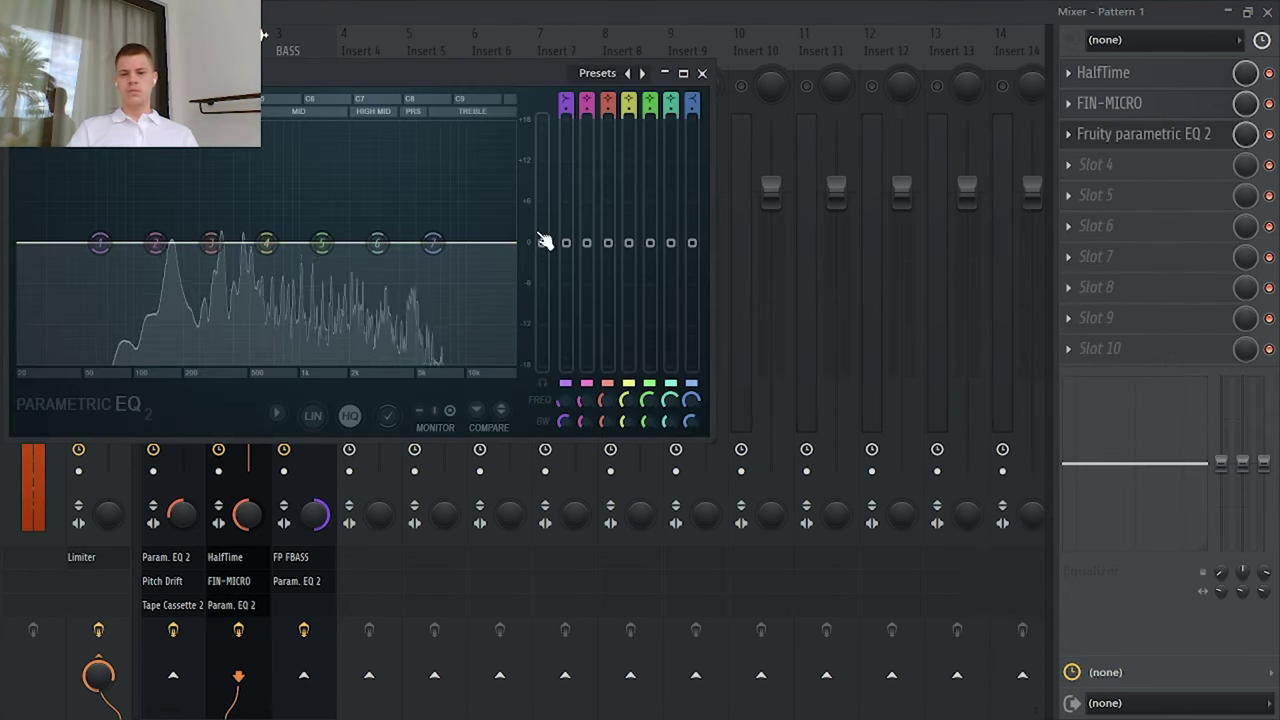
drag(470, 71, 882, 148)
drag(976, 173, 974, 184)
drag(518, 320, 545, 320)
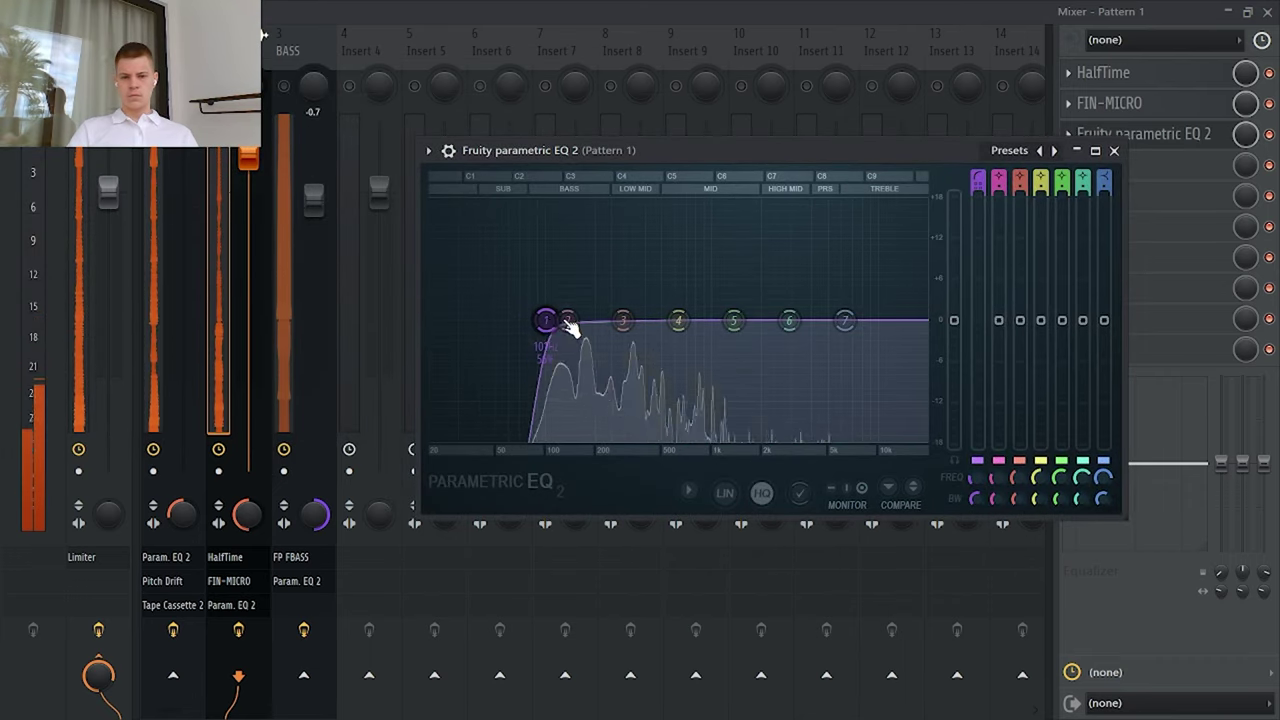
Step: Boost bands 3 and 5 slightly in the Pattern 1 equalizer and pull bands 6 and 7 down to roll off the highs
drag(623, 321, 619, 302)
drag(844, 322, 866, 394)
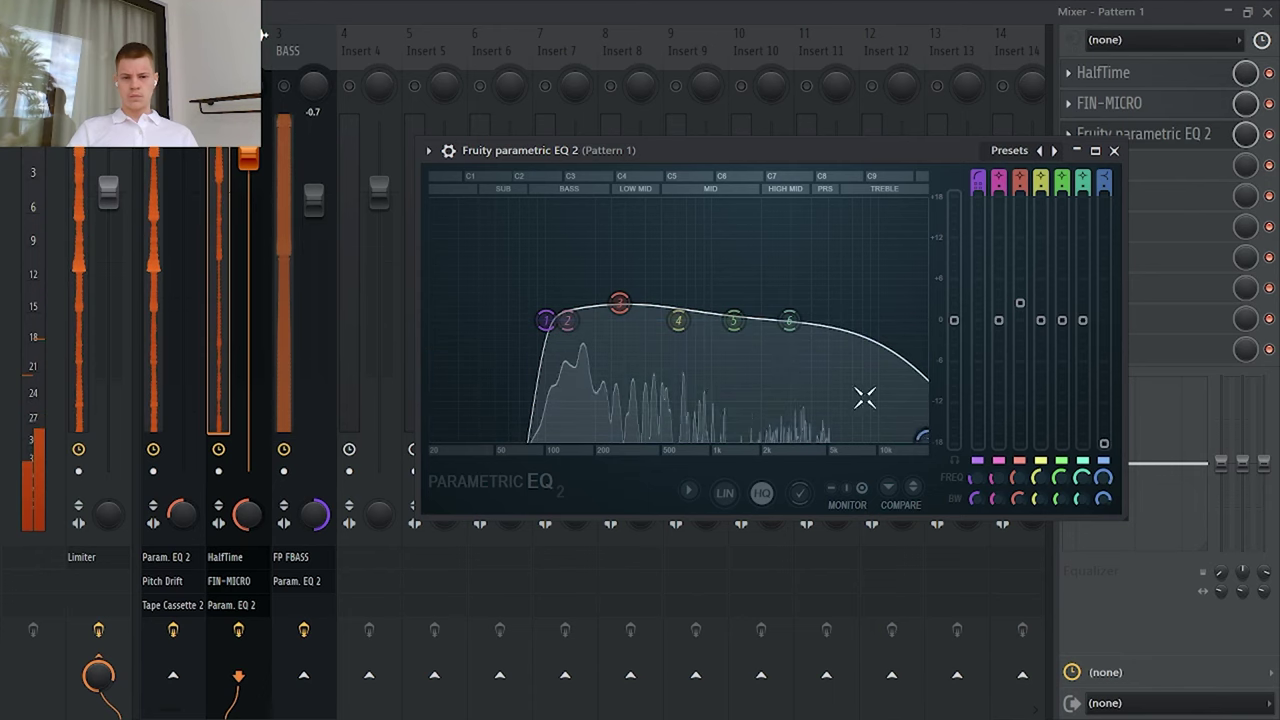
drag(789, 320, 937, 420)
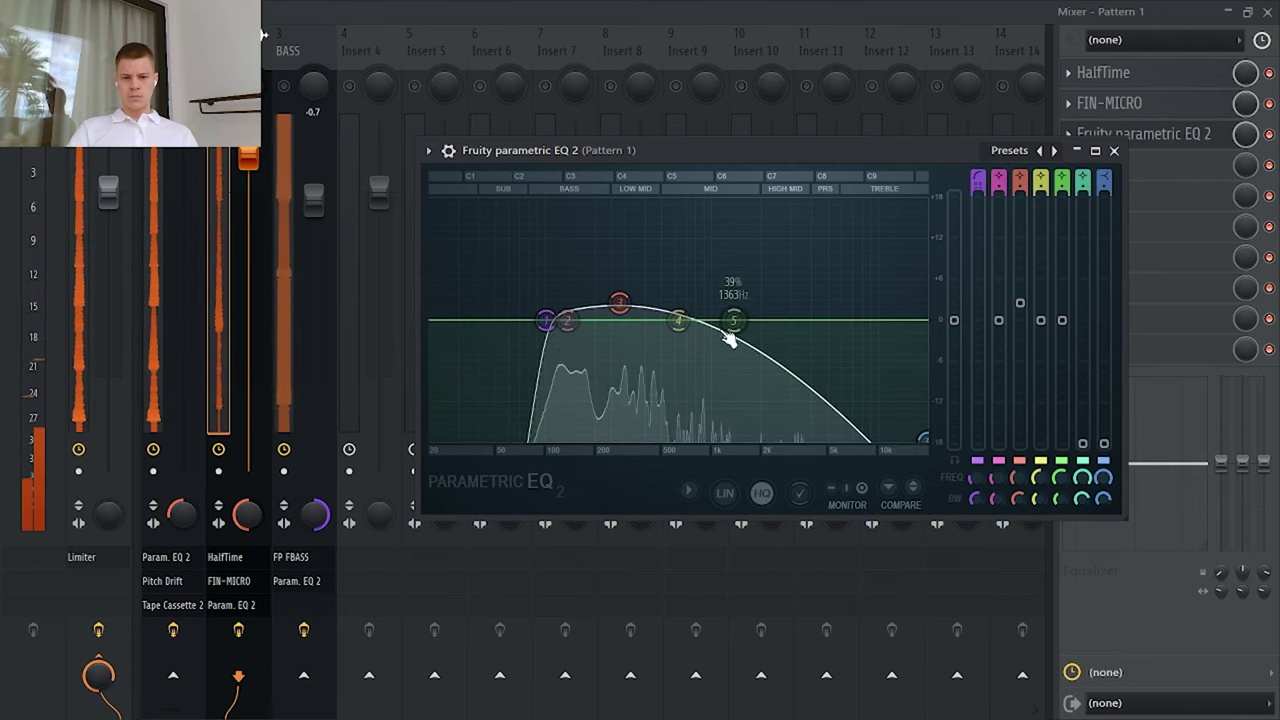
mouse_move(734, 321)
mouse_down()
mouse_move(735, 279)
mouse_move(741, 308)
mouse_up()
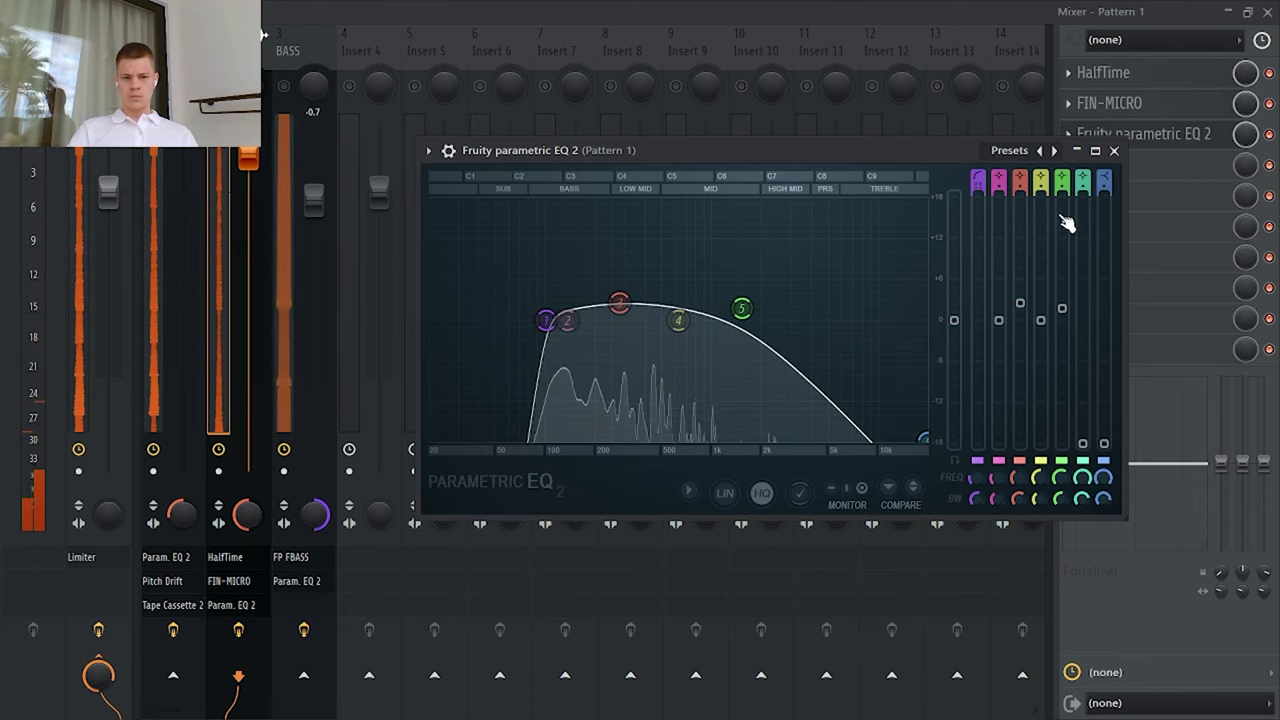
click(1114, 150)
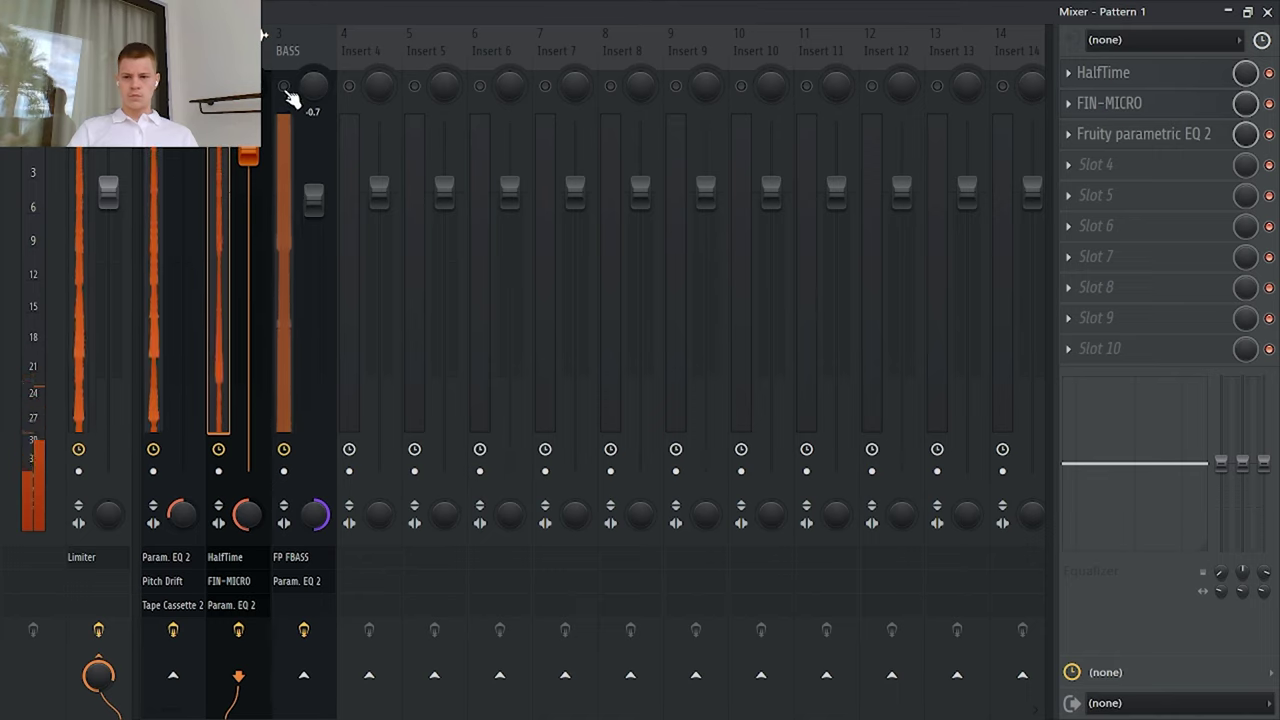
Step: Unmute the BASS track and all remaining mixer inserts, and select the Master track
click(298, 59)
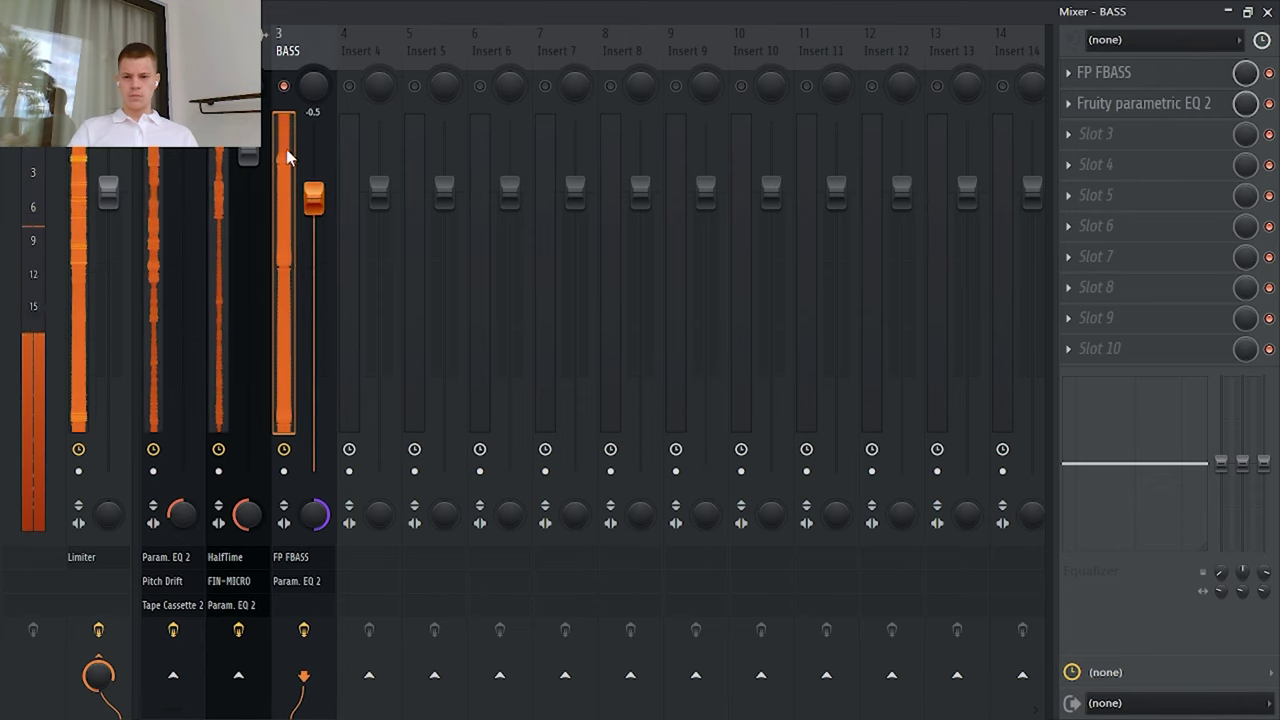
right_click(285, 87)
click(258, 38)
click(100, 42)
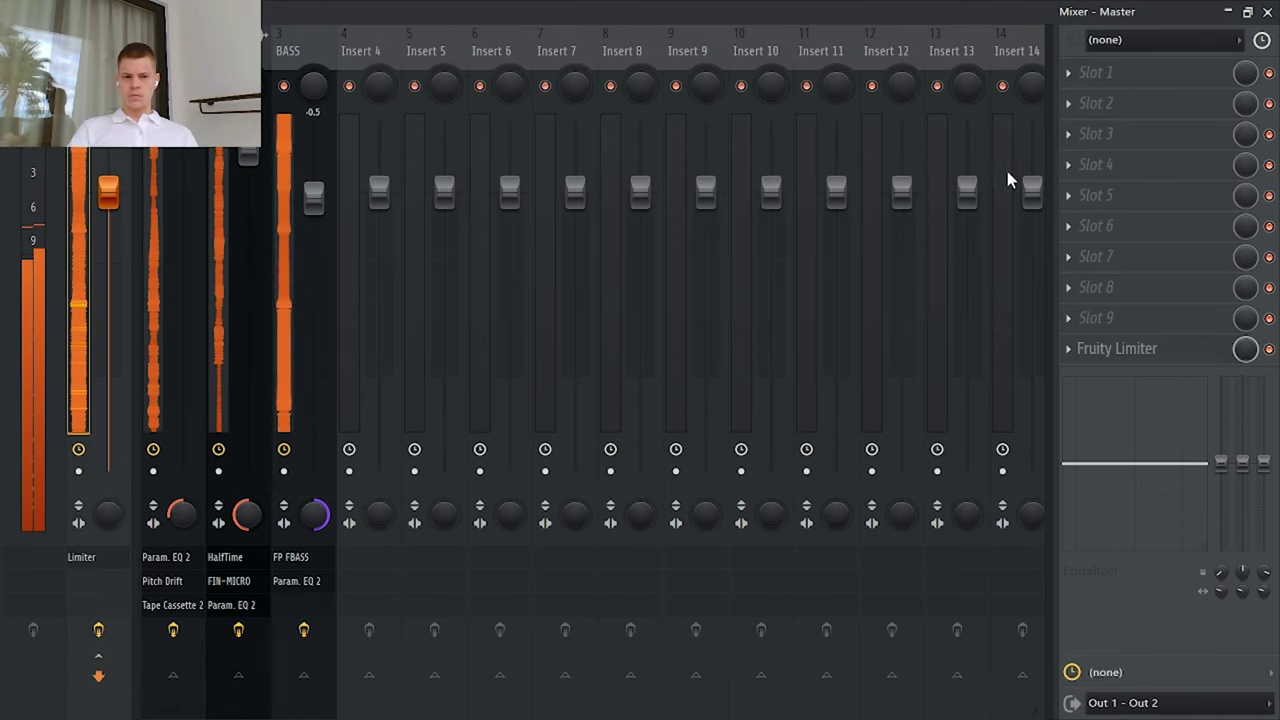
Step: Check the Master's signal in Fruity Limiter over the Playlist, and stop playback
click(1267, 11)
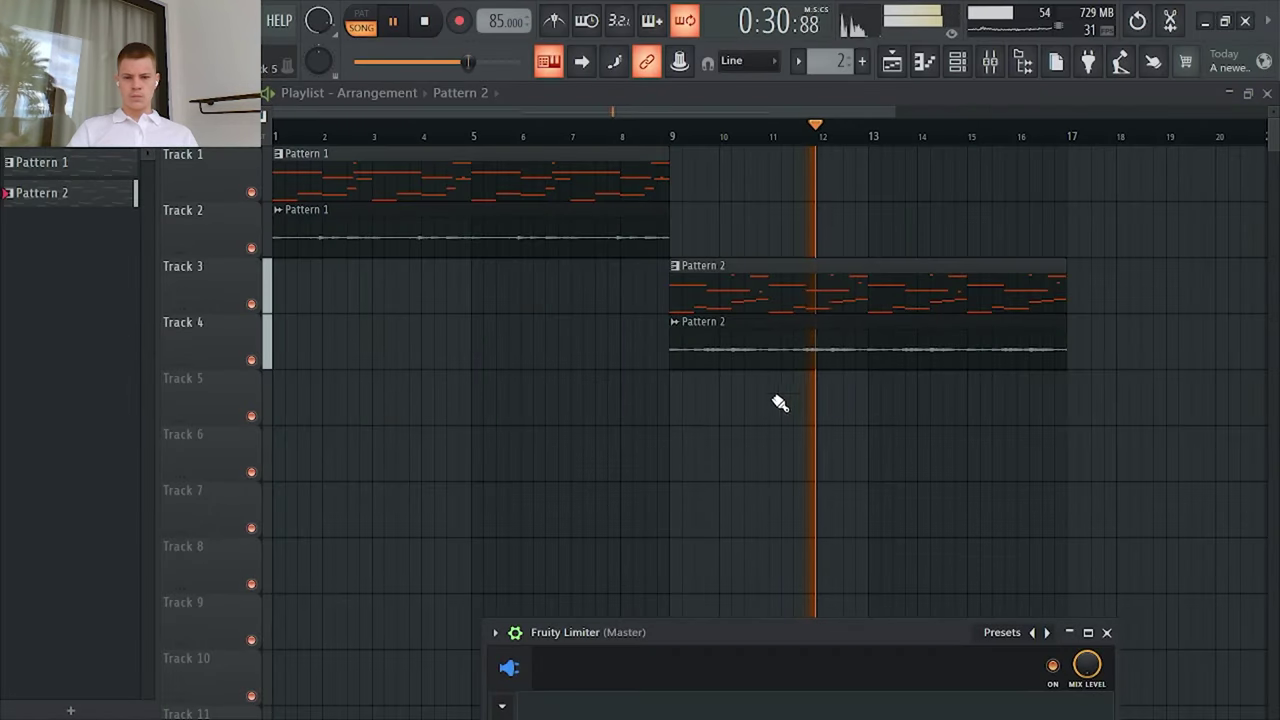
drag(758, 632, 683, 323)
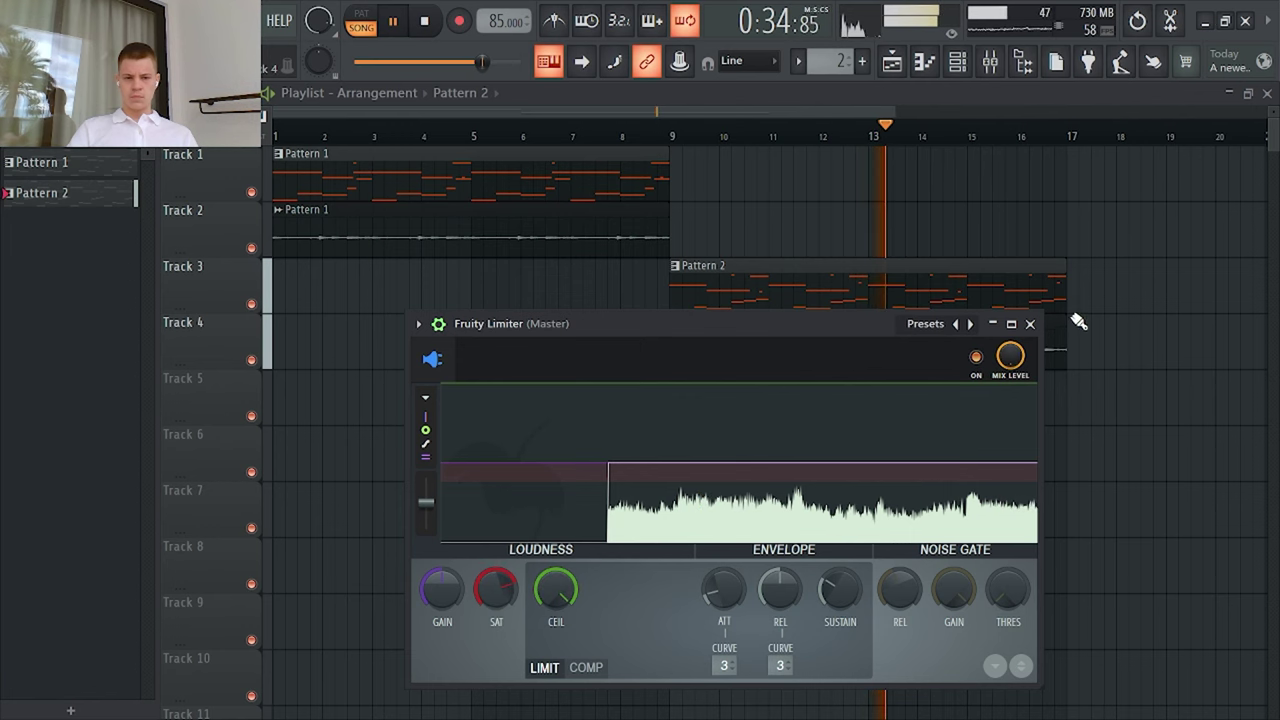
click(1031, 325)
scroll(450, 420, down, 3)
key(space)
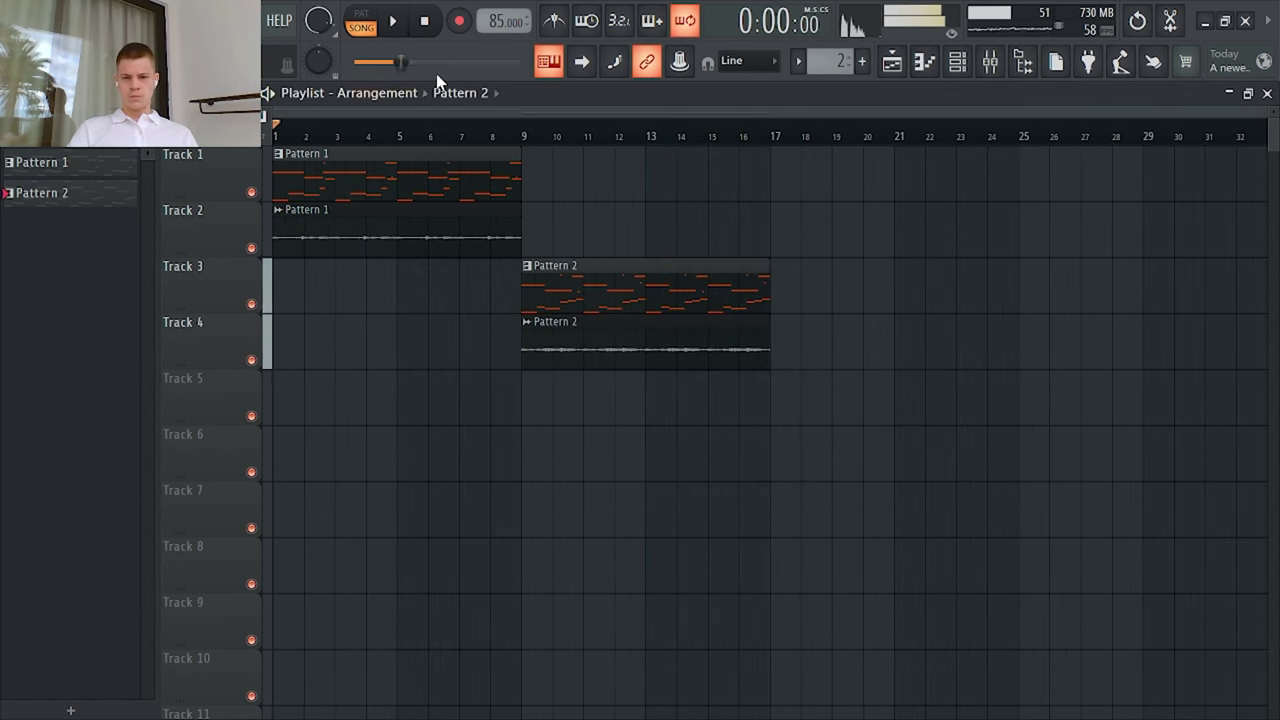
Step: Start playback, split Pattern 1 by channel, and arrange its clips with SAMPLE on Track 1 and BASS on Track 3
key(space)
scroll(329, 166, up, 3)
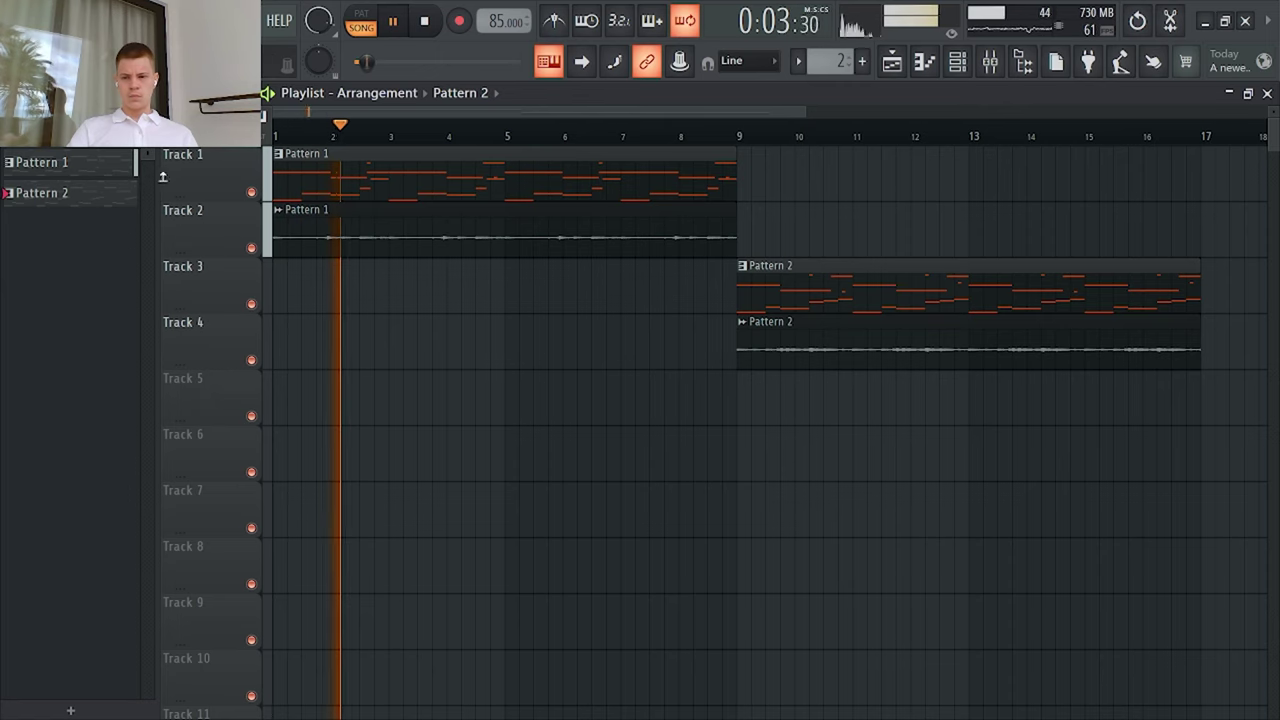
right_click(80, 172)
click(142, 456)
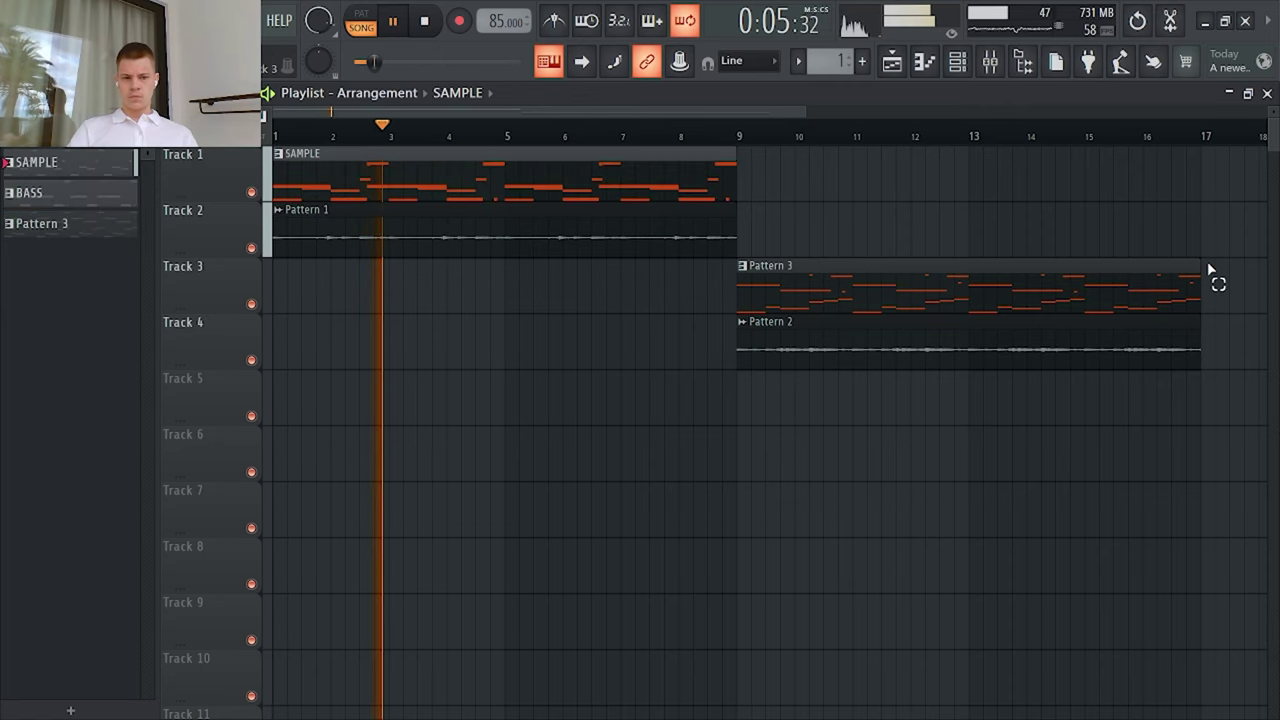
drag(1208, 262, 303, 358)
drag(1191, 203, 1003, 305)
drag(623, 189, 530, 345)
drag(434, 172, 360, 289)
drag(345, 342, 282, 168)
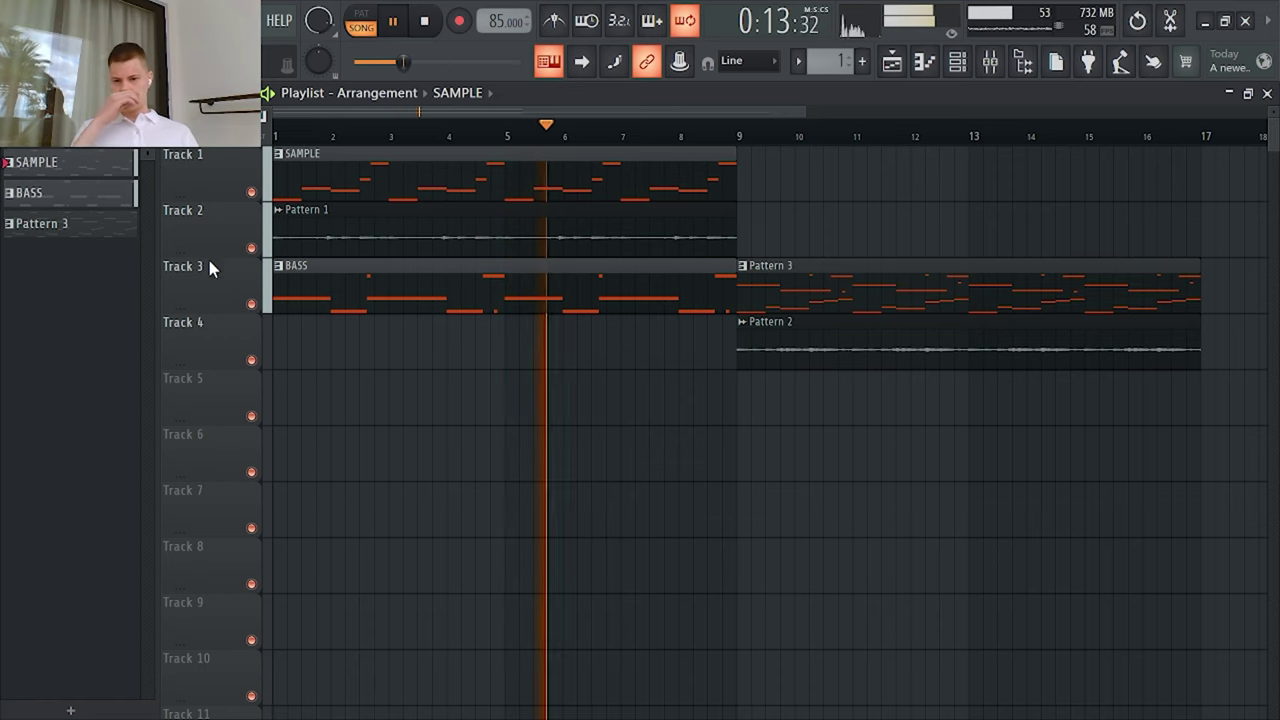
Step: Split Pattern 3 by channel, shift the bar 9 section's clips down one track and move its SAMPLE clip to Track 7
right_click(42, 220)
click(171, 509)
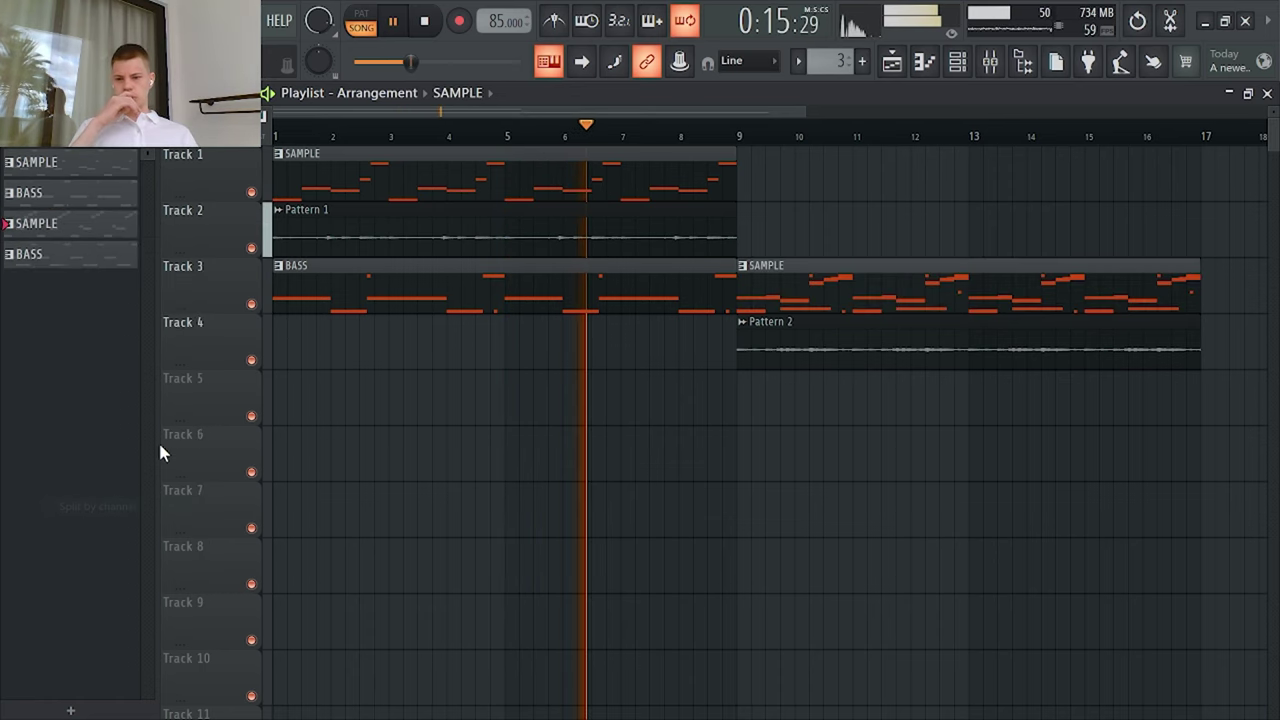
drag(1031, 434, 980, 292)
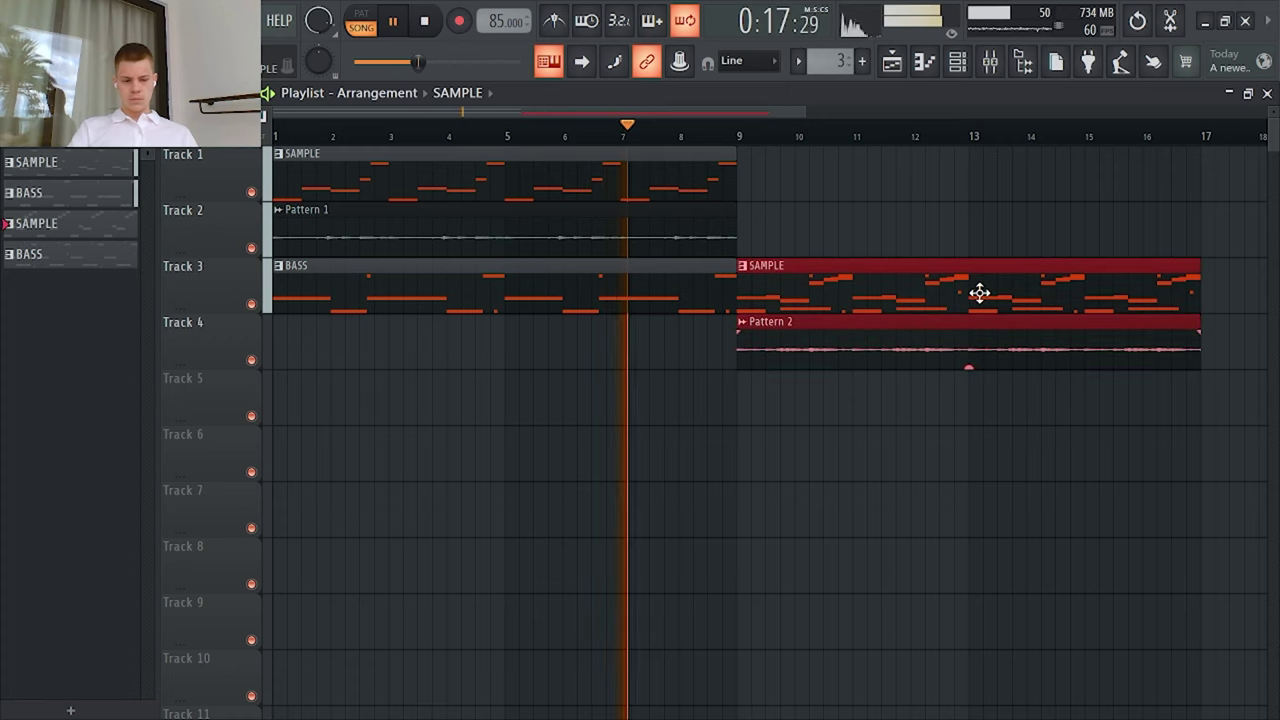
key(shift+Down)
click(854, 503)
right_click(902, 502)
drag(852, 331, 852, 527)
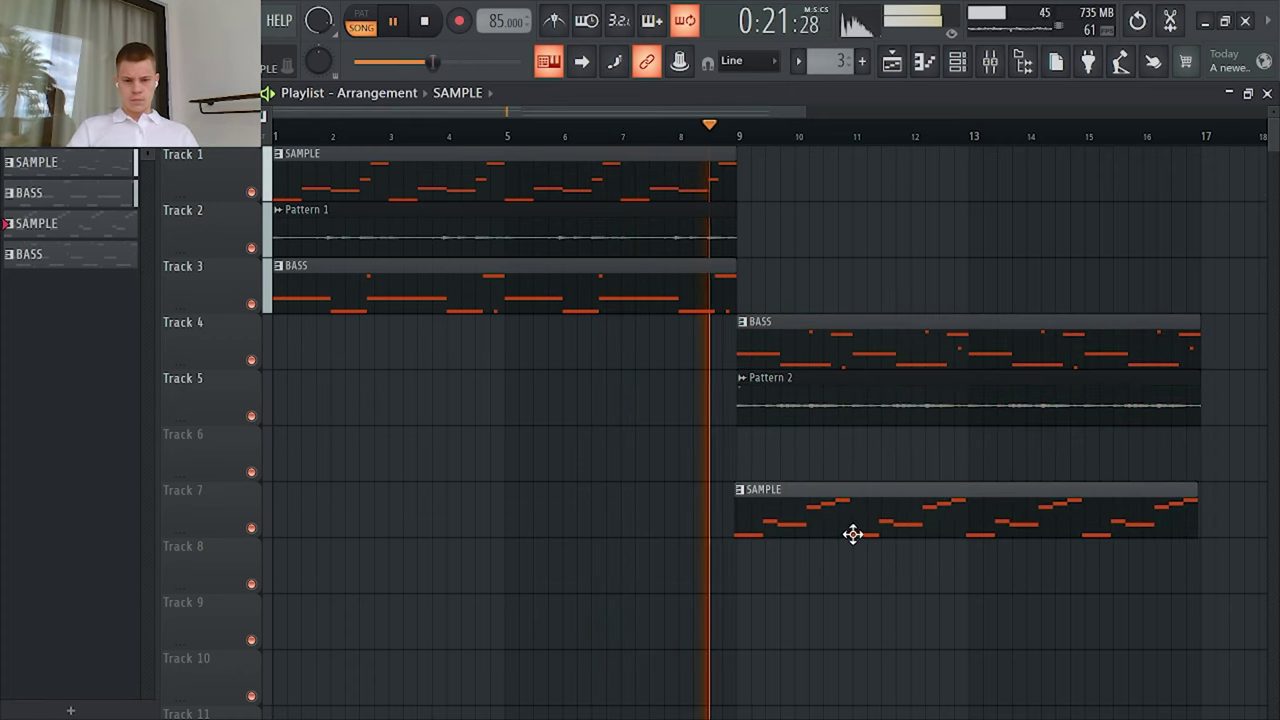
Step: Reorder the bar 9 section by moving its BASS clip to Track 6 and its SAMPLE clip to Track 4
click(838, 323)
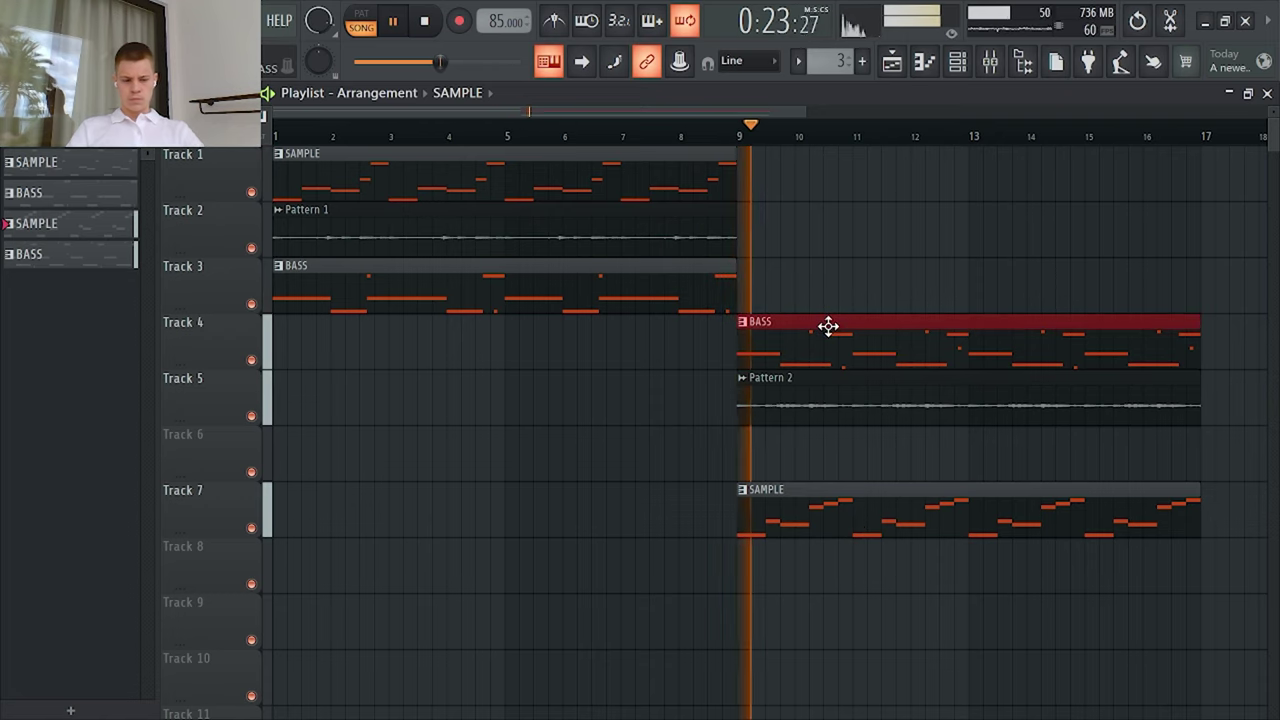
key(shift+Down)
key(shift+Down)
click(811, 520)
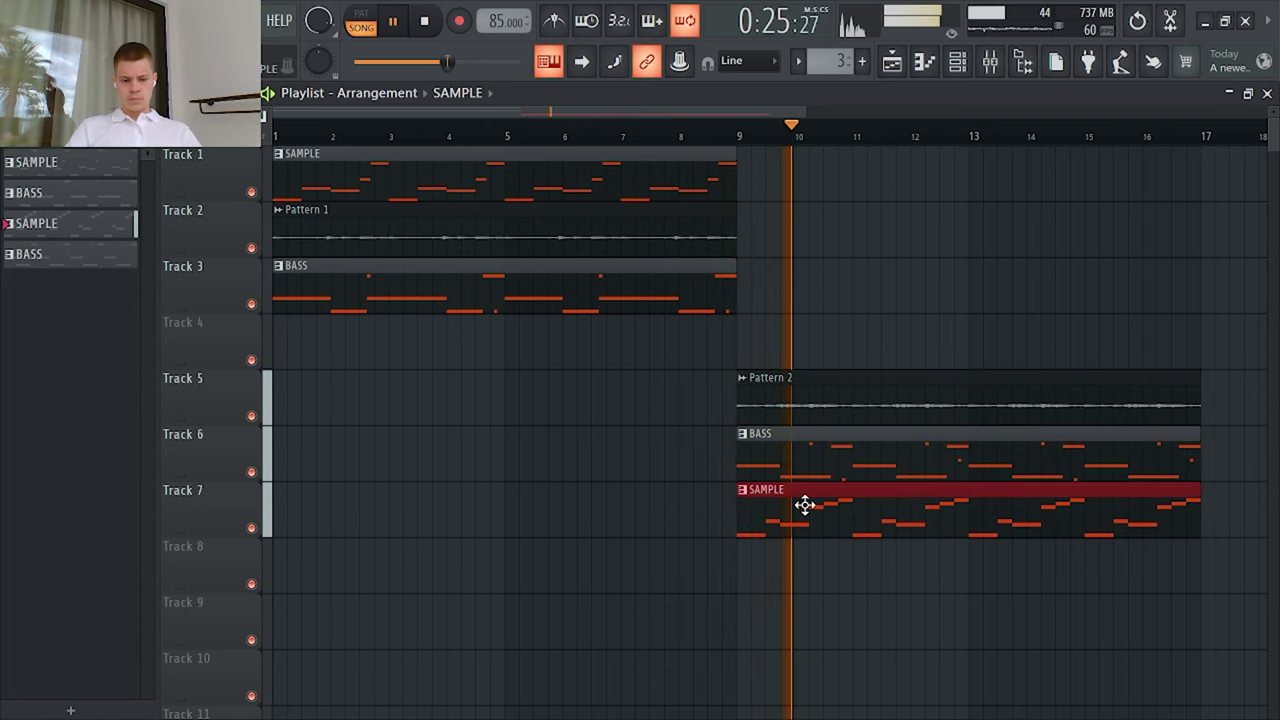
key(shift+Up)
key(shift+Up)
key(shift+Up)
Step: Duplicate the full 16-bar arrangement four times end to end, up to bar 81, and clear the selection
scroll(768, 504, down, 2)
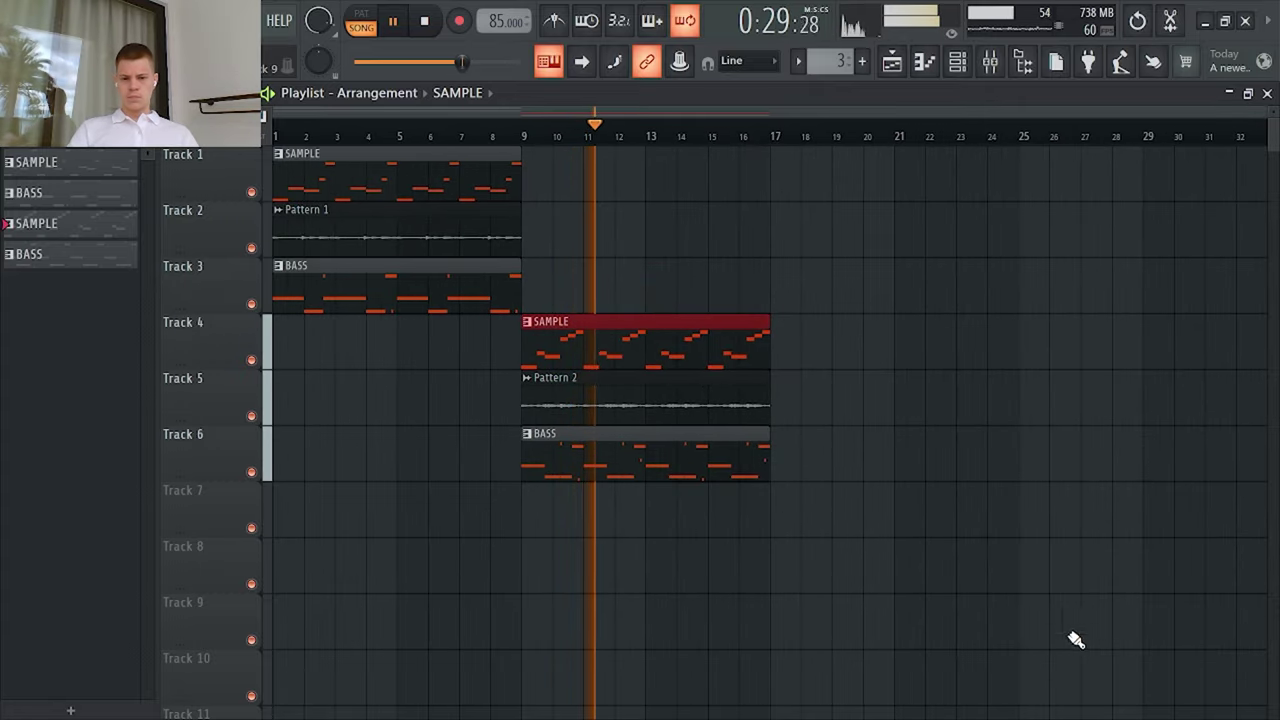
key(ctrl+a)
key(ctrl+b)
key(ctrl+b)
scroll(700, 434, down, 2)
scroll(663, 426, right, 3)
key(ctrl+b)
key(ctrl+b)
scroll(700, 450, right, 5)
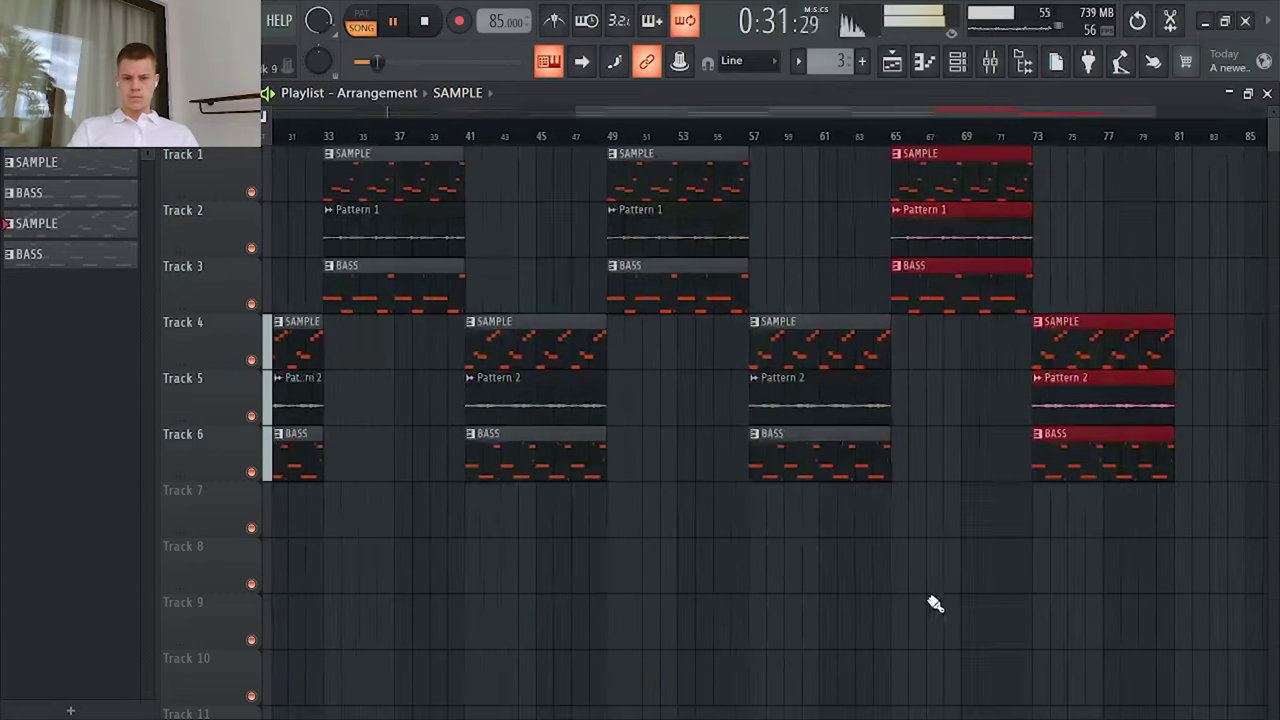
click(882, 612)
right_click(882, 614)
scroll(860, 600, down, 2)
scroll(218, 403, up, 5)
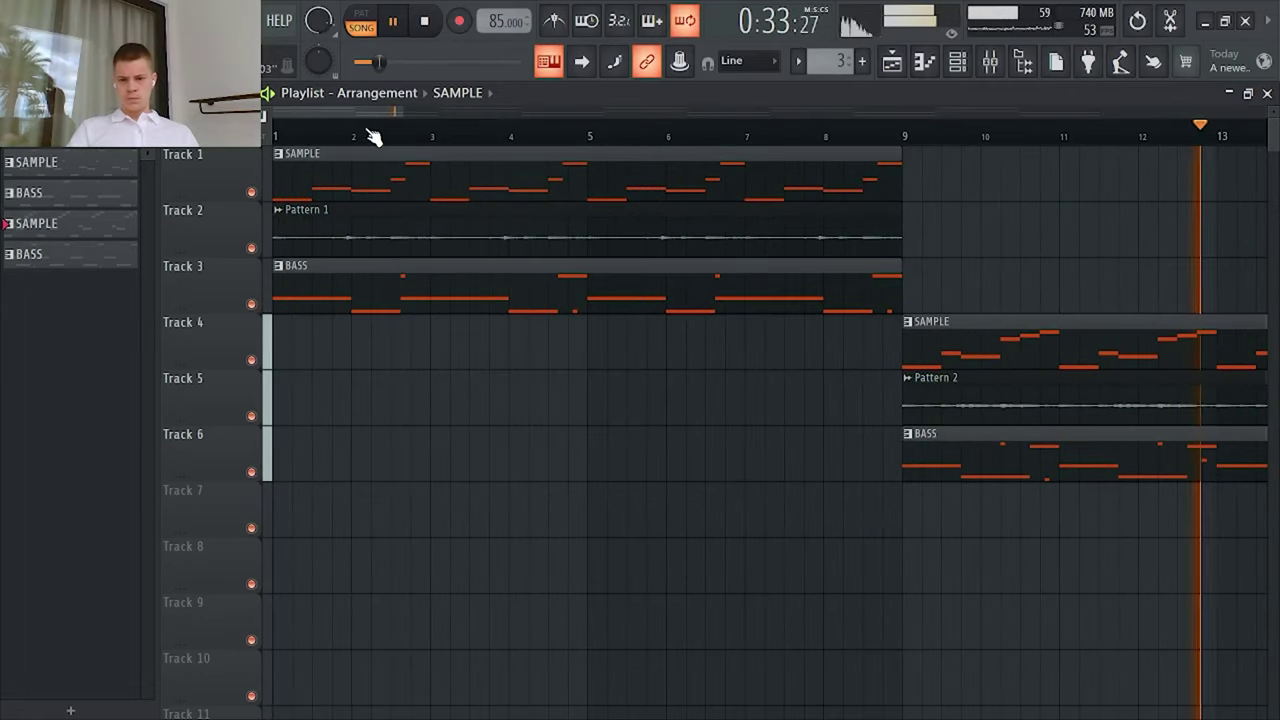
Step: Restart playback from bar 1 and delete the first section's BASS clip on Track 3
drag(383, 134, 276, 134)
right_click(330, 289)
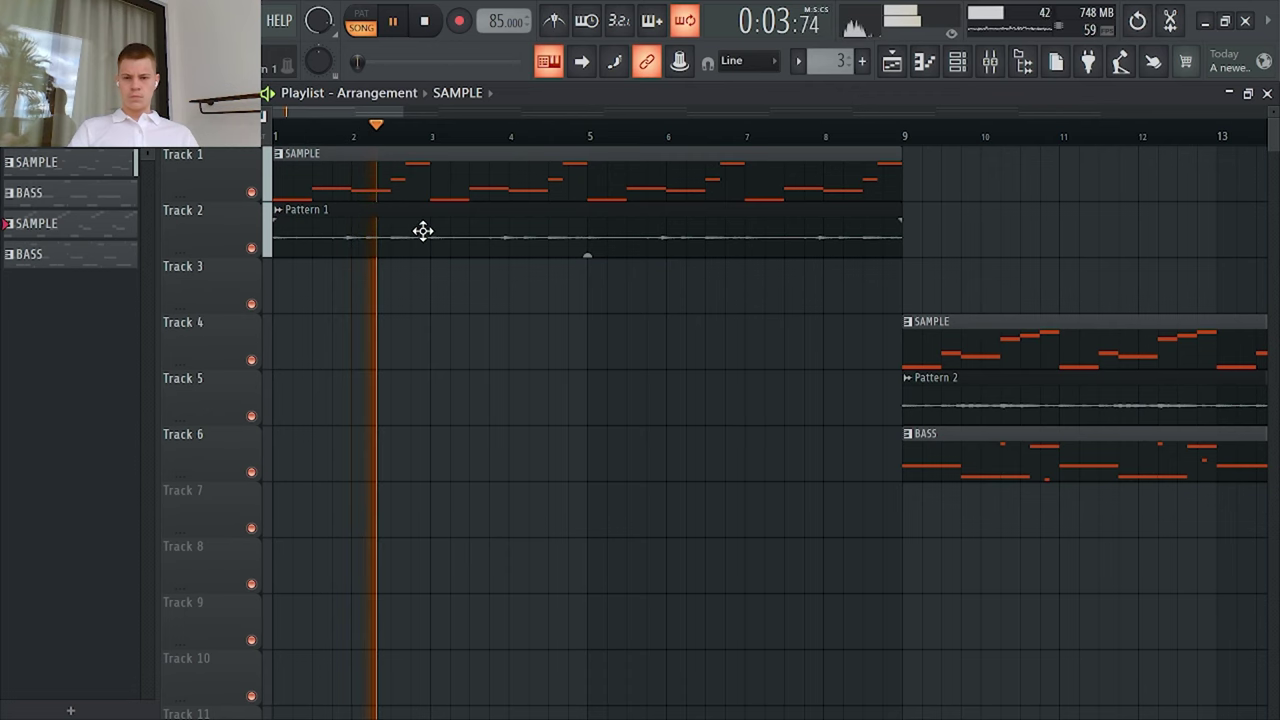
scroll(509, 273, down, 2)
scroll(252, 310, up, 2)
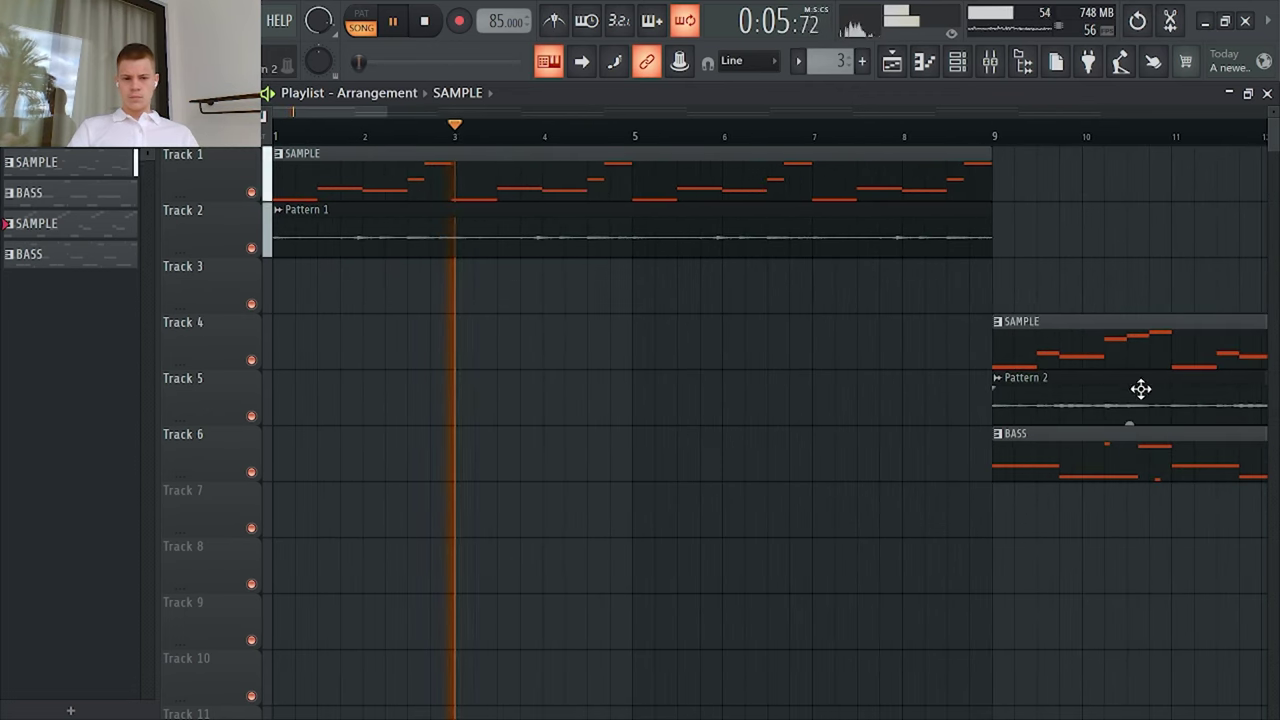
click(1052, 459)
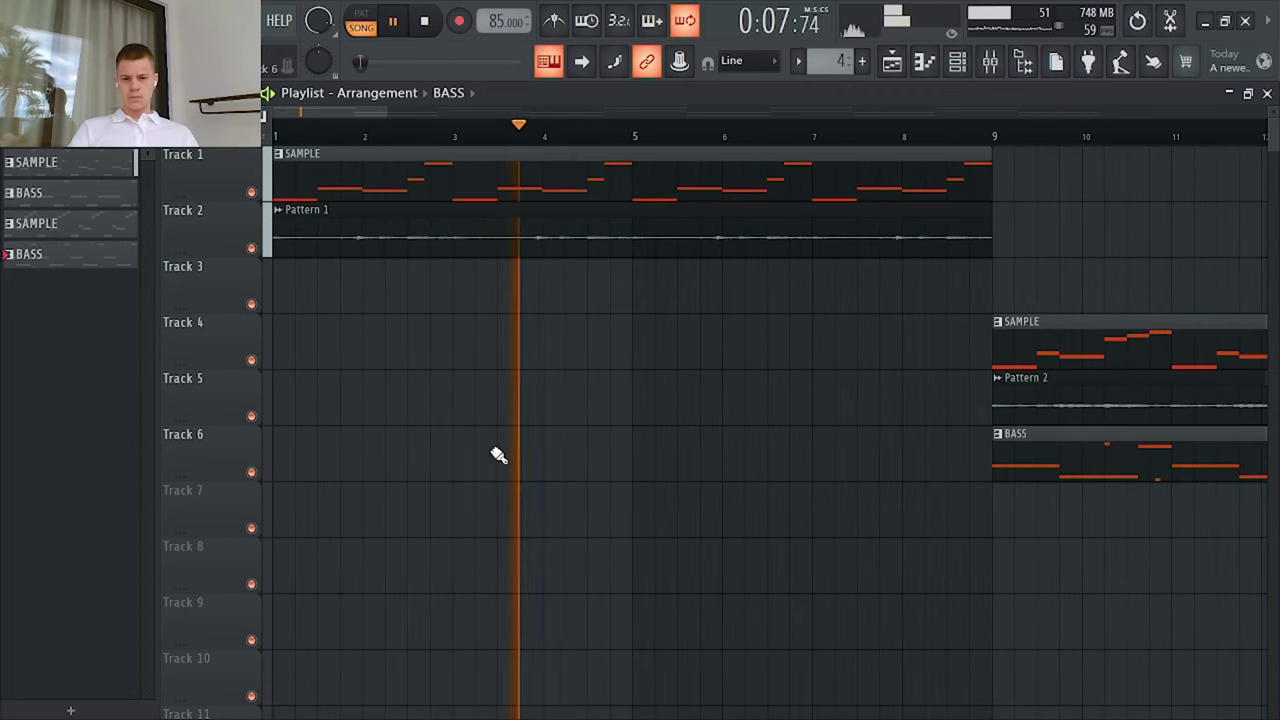
click(281, 456)
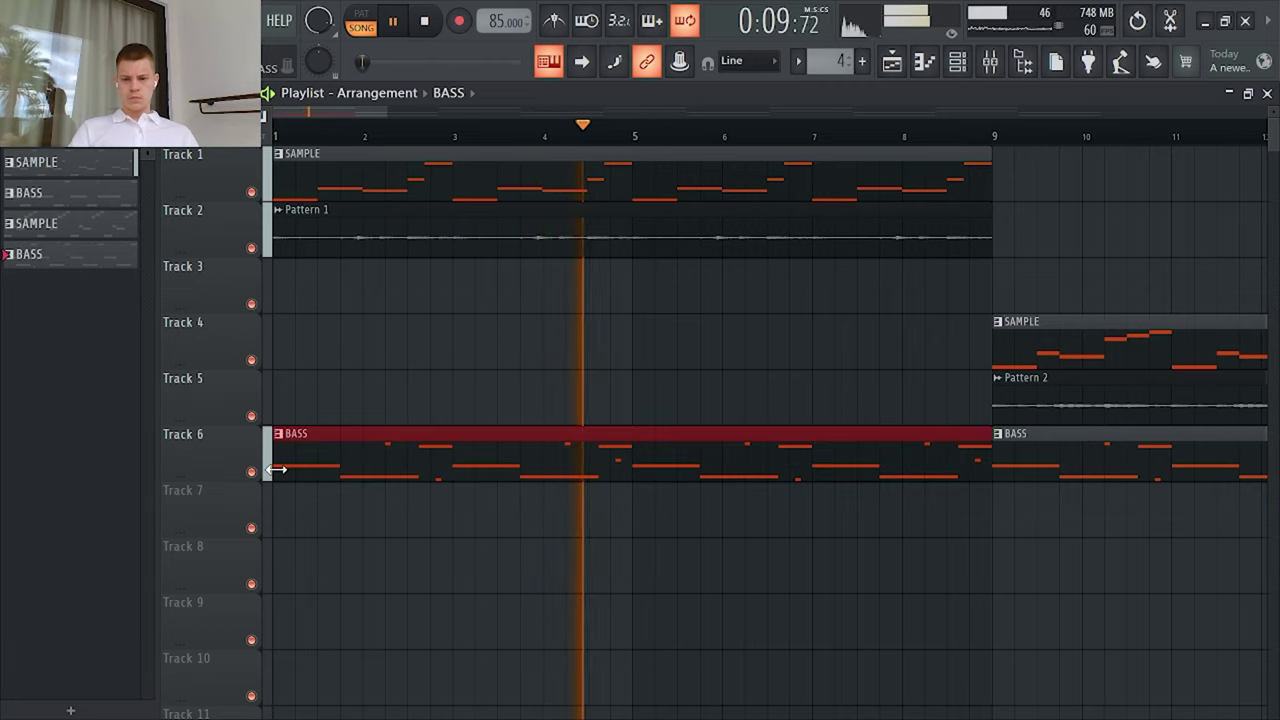
right_click(281, 468)
Step: Place the first BASS pattern on Track 3 so that it spans only bars 5 to 9
click(45, 195)
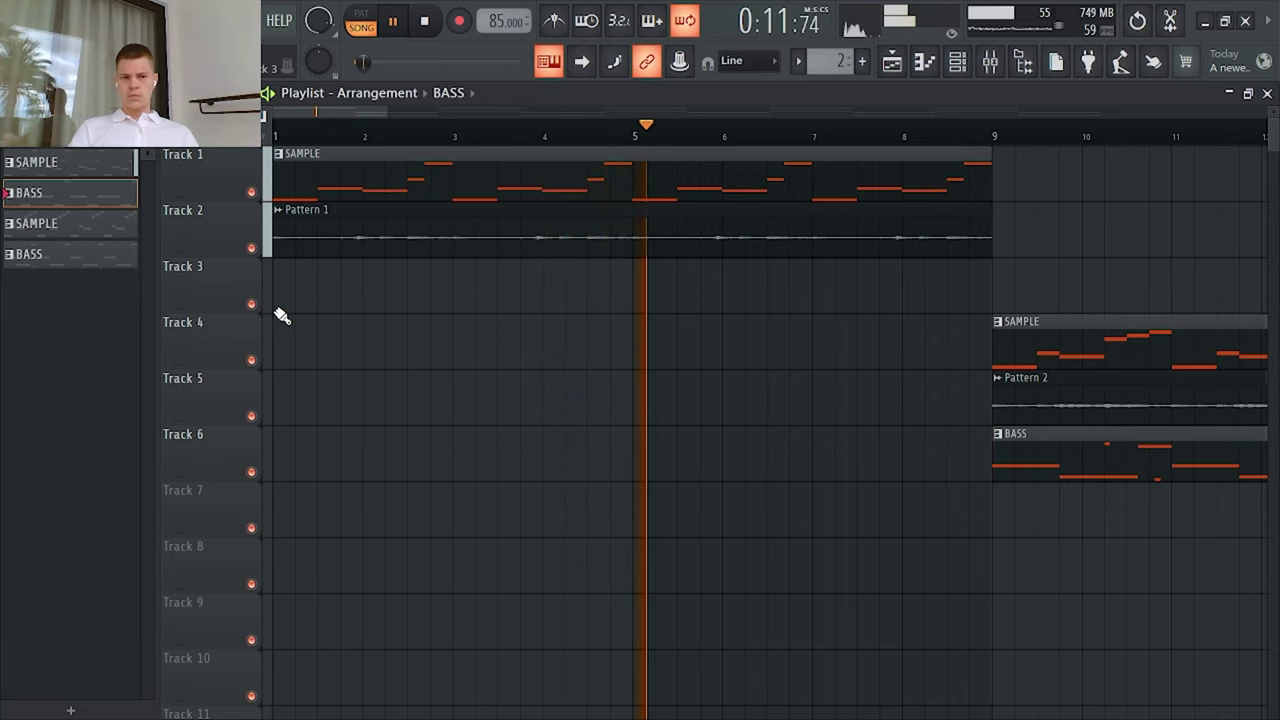
click(270, 297)
drag(270, 297, 638, 332)
scroll(760, 350, down, 3)
click(800, 575)
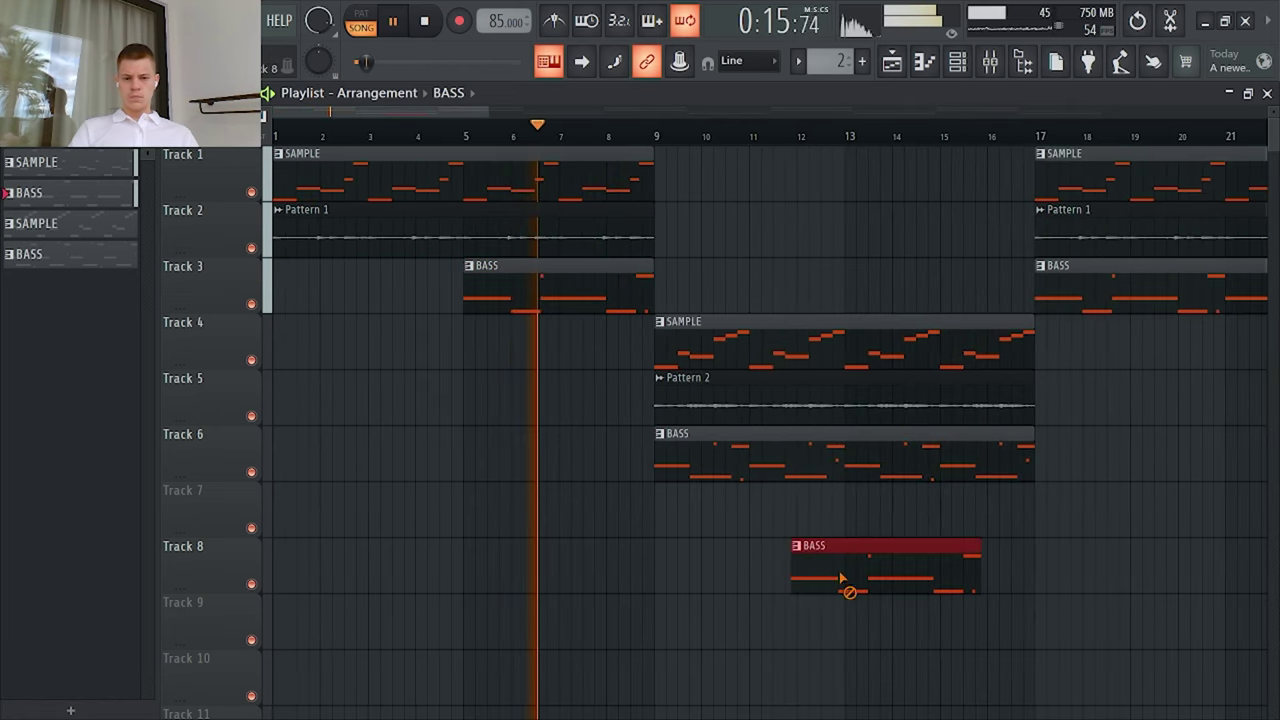
right_click(846, 588)
Step: Shorten the first section's SAMPLE, Pattern 1 and BASS clips to end one beat before bar 9
scroll(672, 290, up, 5)
drag(798, 290, 743, 191)
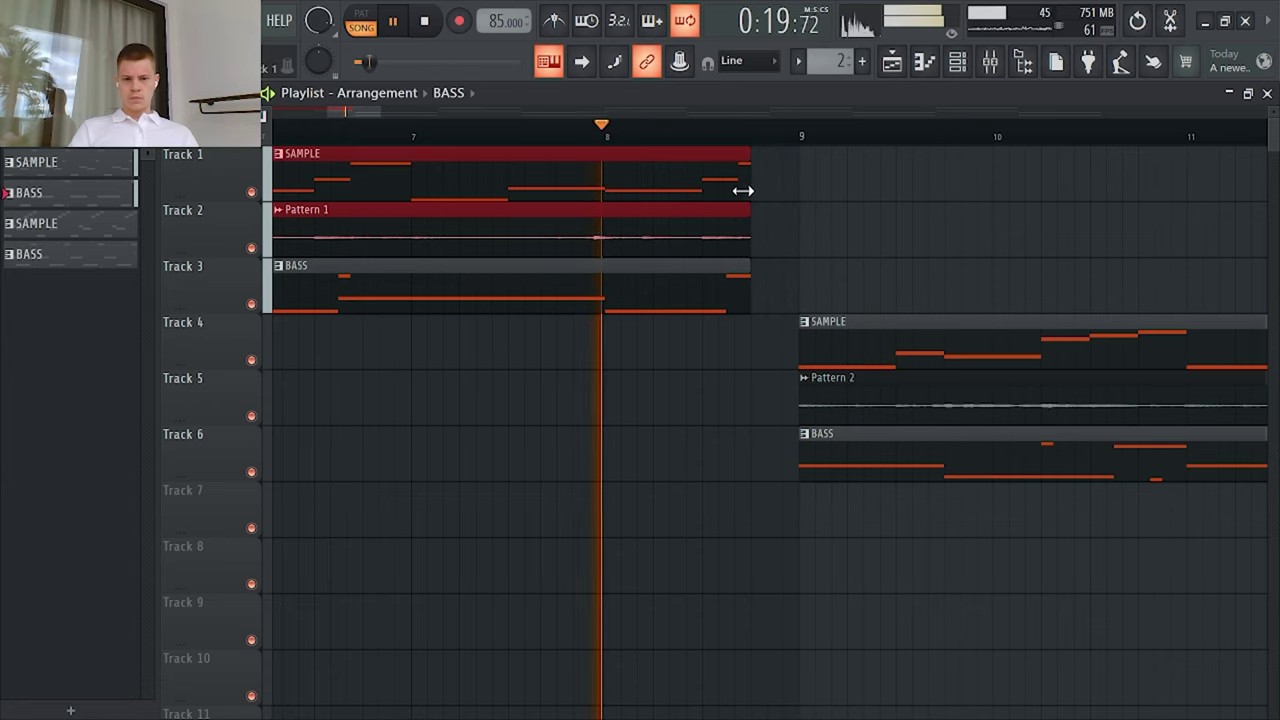
click(817, 206)
right_click(818, 210)
scroll(797, 257, up, 1)
scroll(797, 257, up, 2)
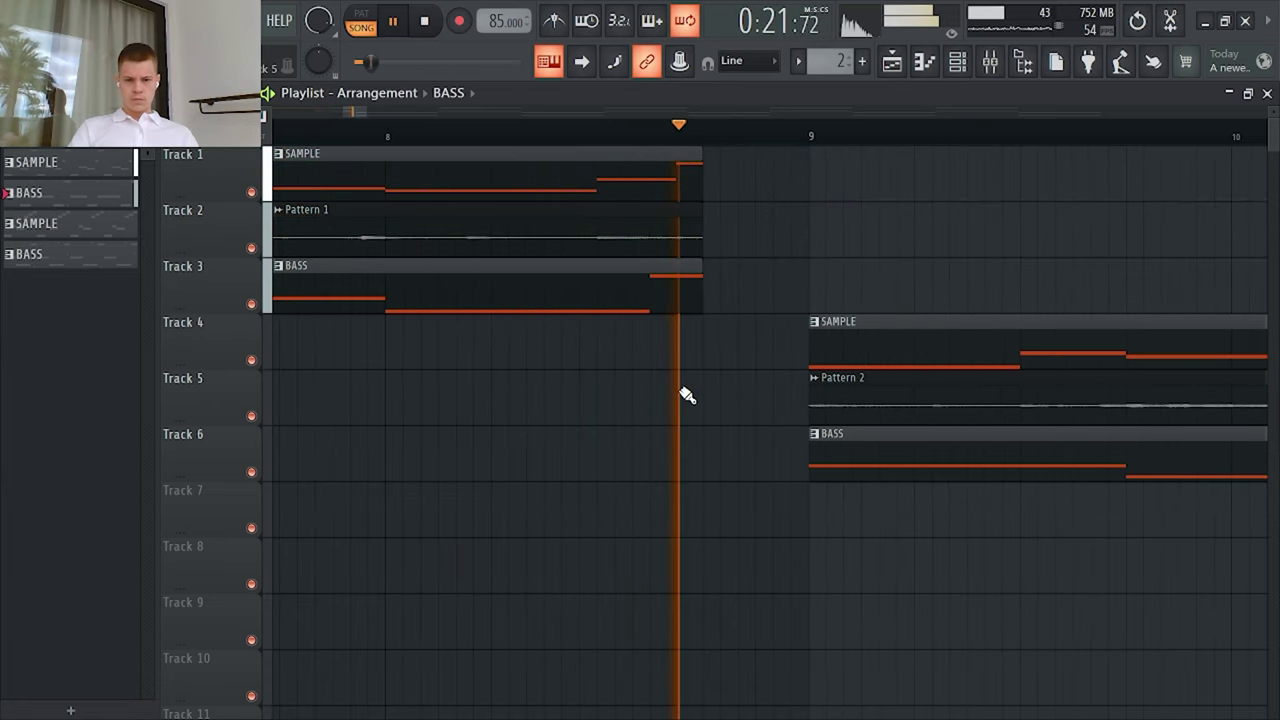
drag(712, 368, 706, 189)
scroll(704, 207, down, 2)
scroll(680, 195, up, 2)
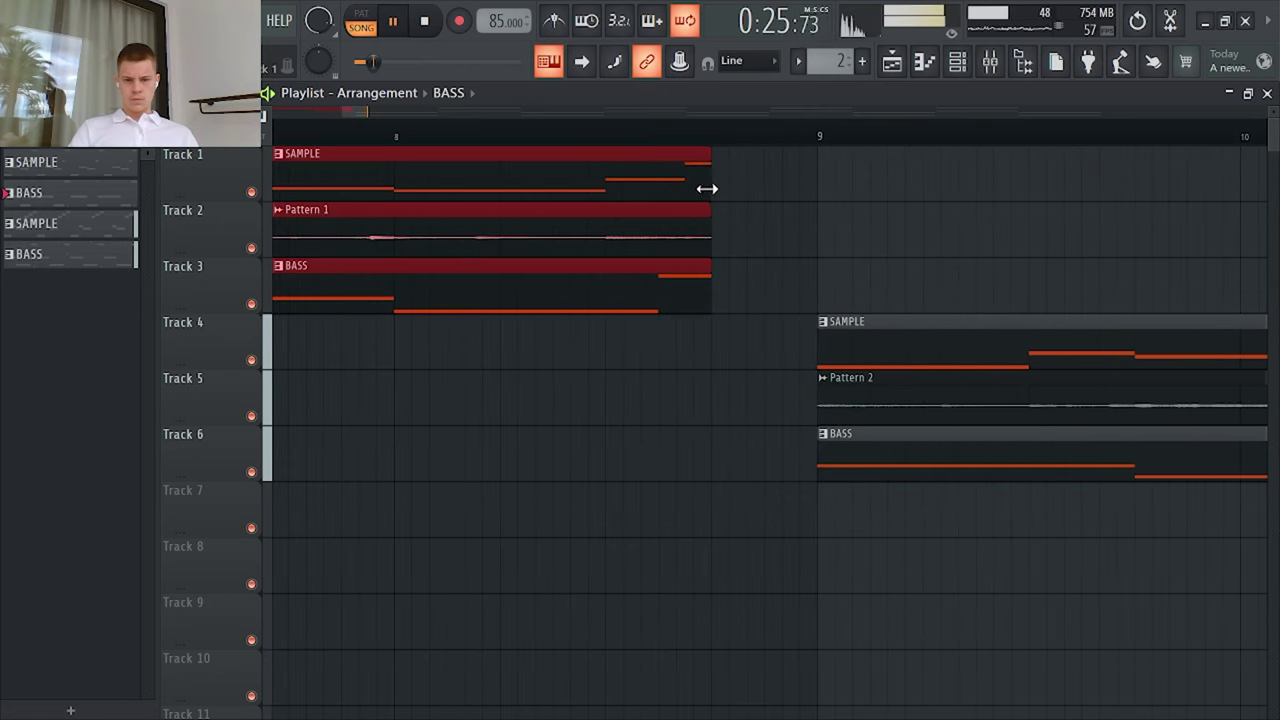
click(834, 191)
right_click(834, 191)
Step: Replay the transition from bar 8 and inspect the SAMPLE channel from the Channel rack, closing the rack when done
click(396, 132)
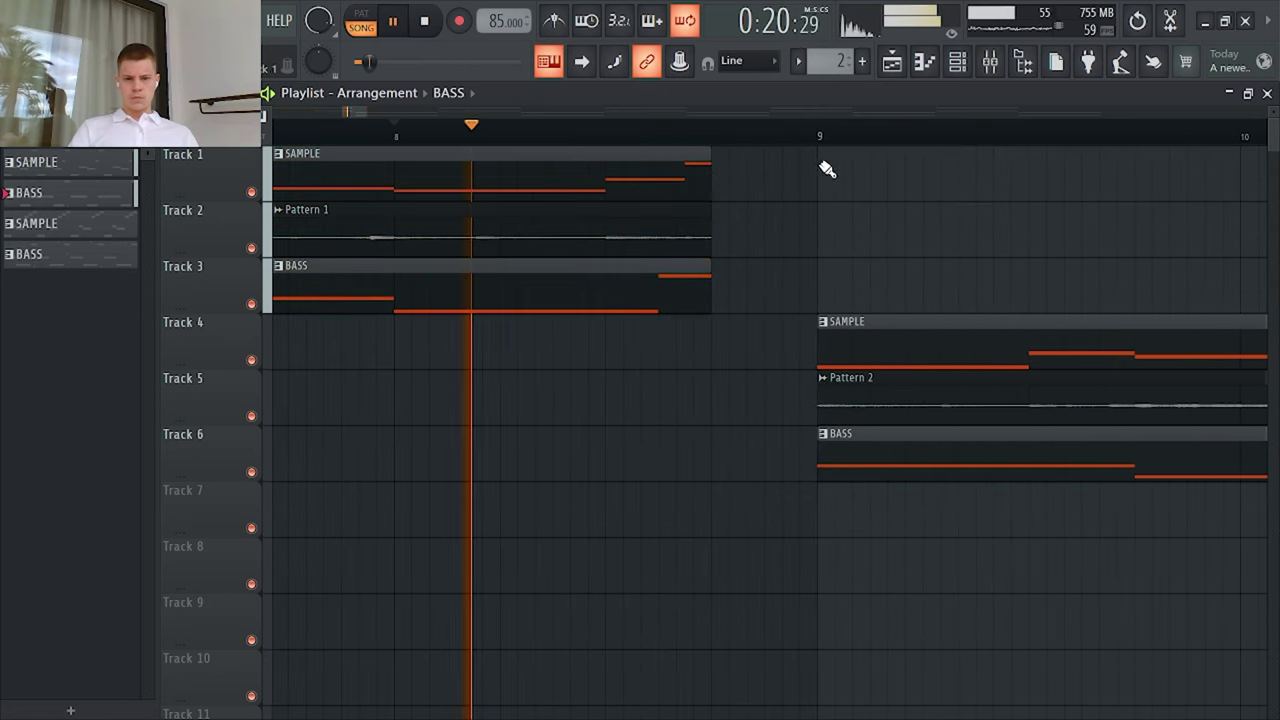
key(F6)
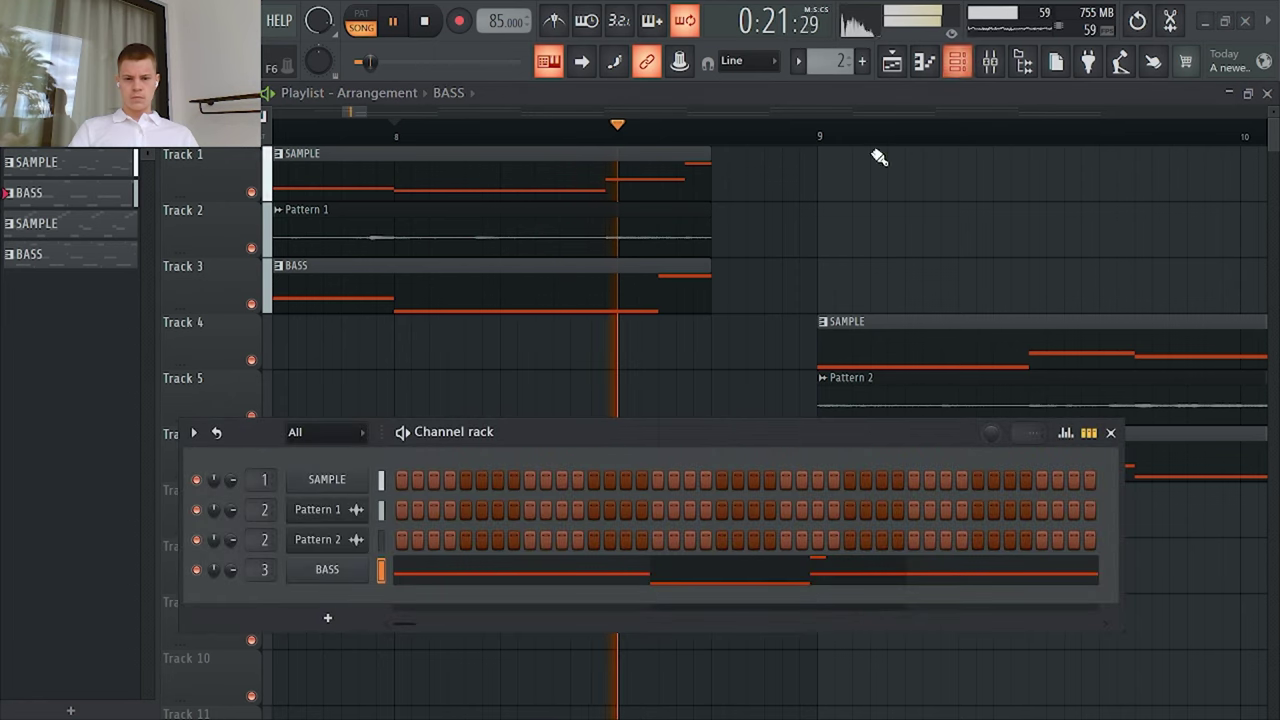
click(366, 486)
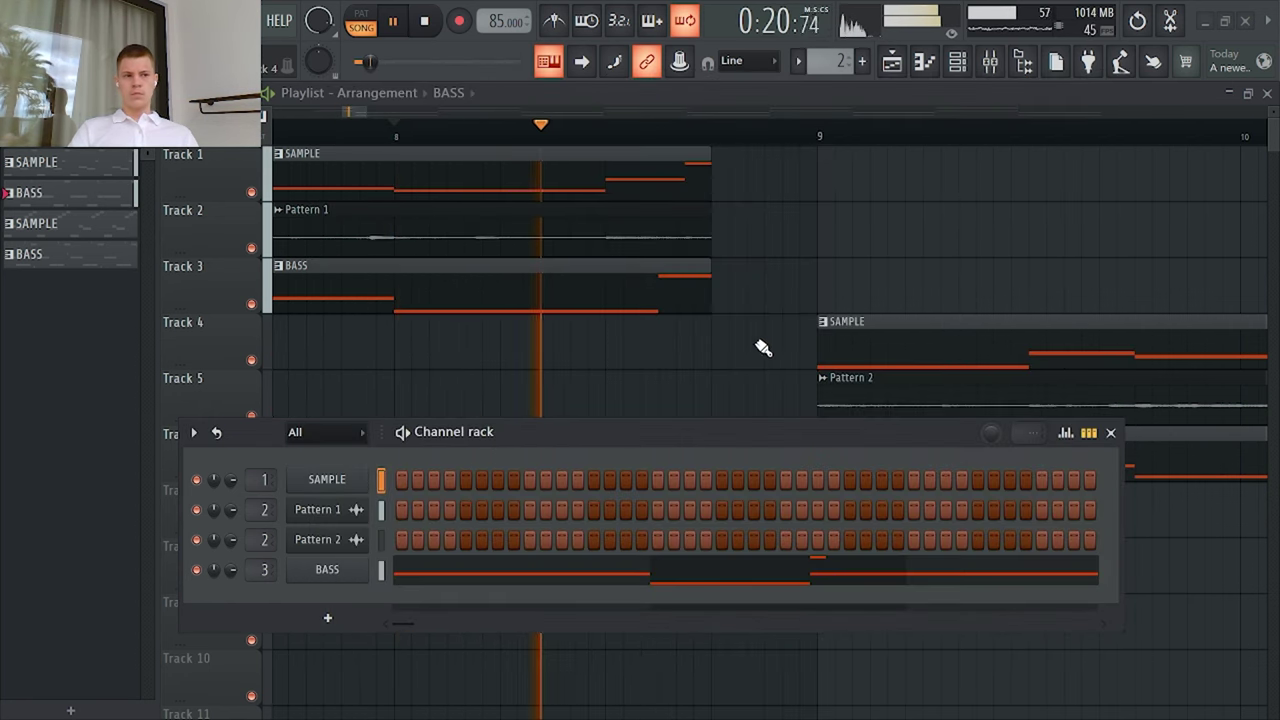
scroll(690, 380, down, 3)
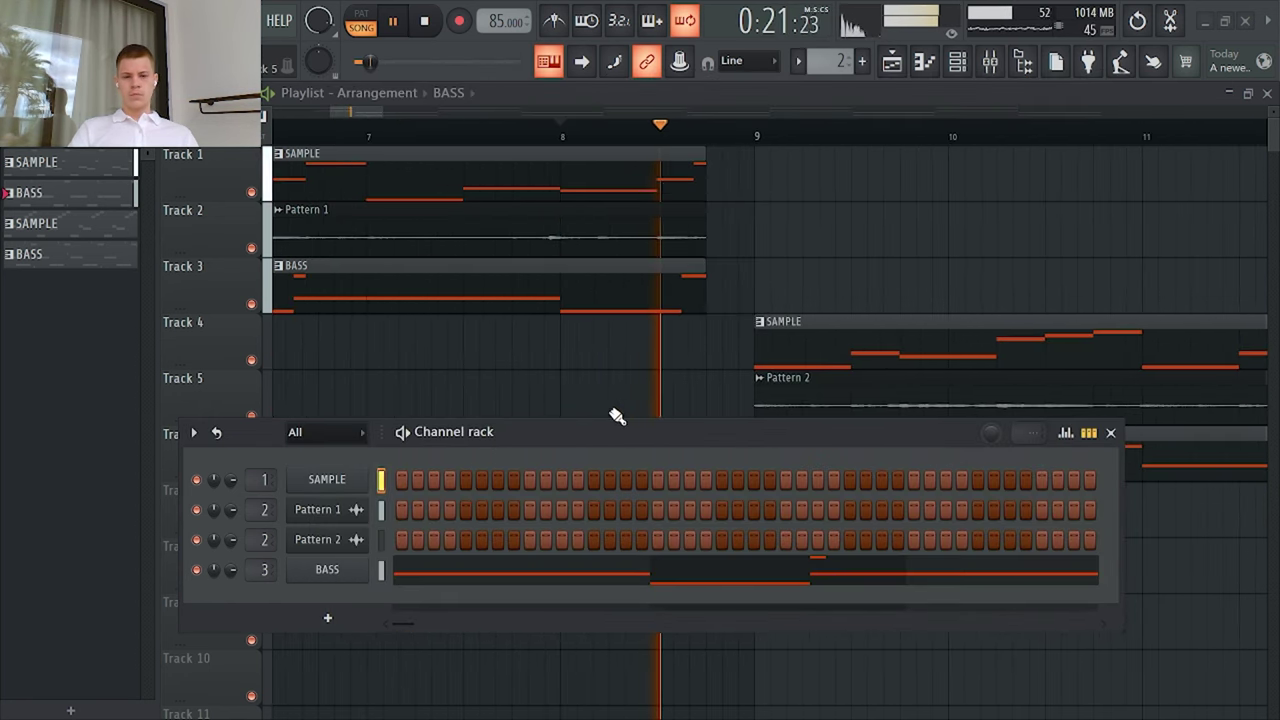
click(1110, 433)
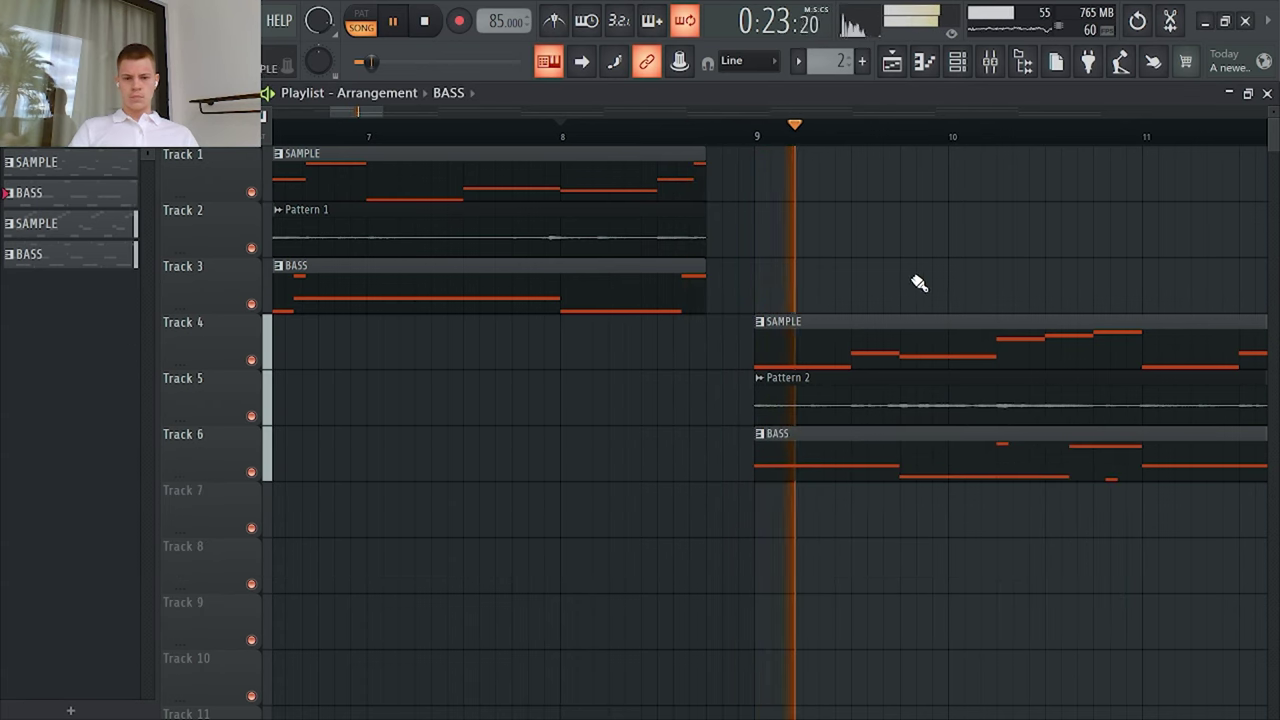
click(913, 218)
right_click(913, 216)
scroll(757, 251, down, 1)
scroll(760, 257, up, 1)
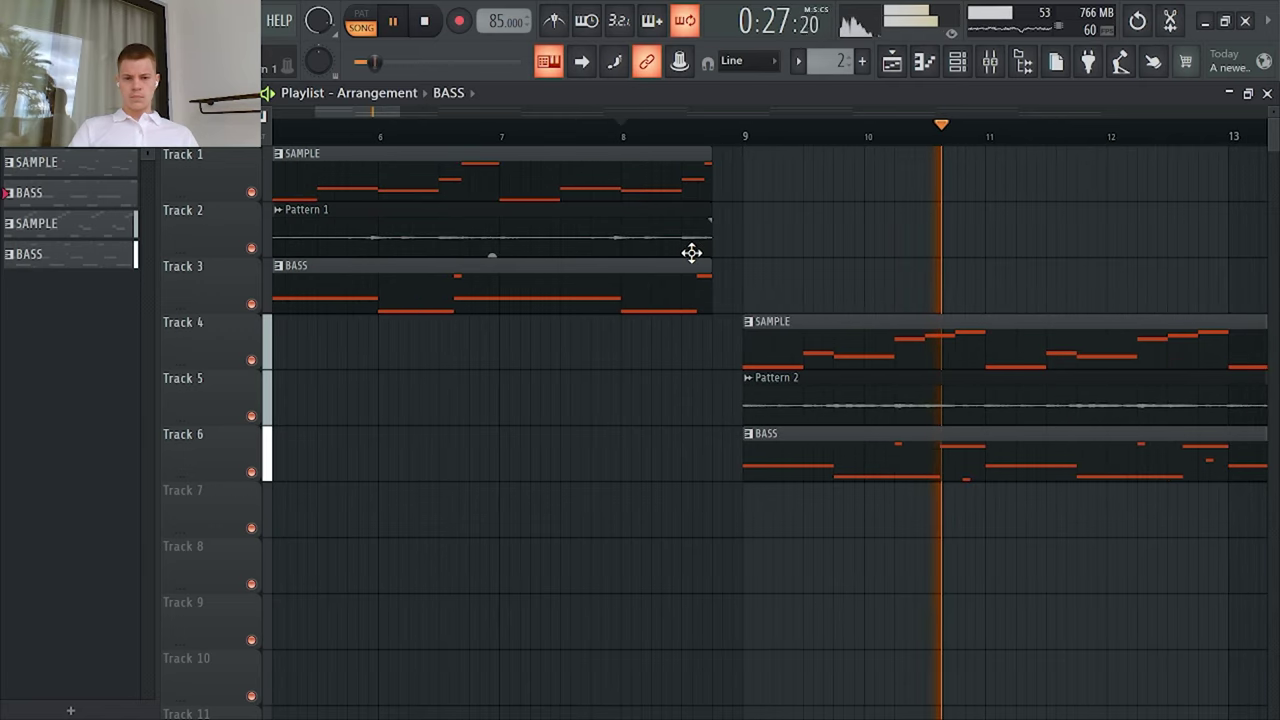
Step: Shorten the second section's SAMPLE clip on Track 4 to end one beat before bar 17
scroll(690, 310, down, 5)
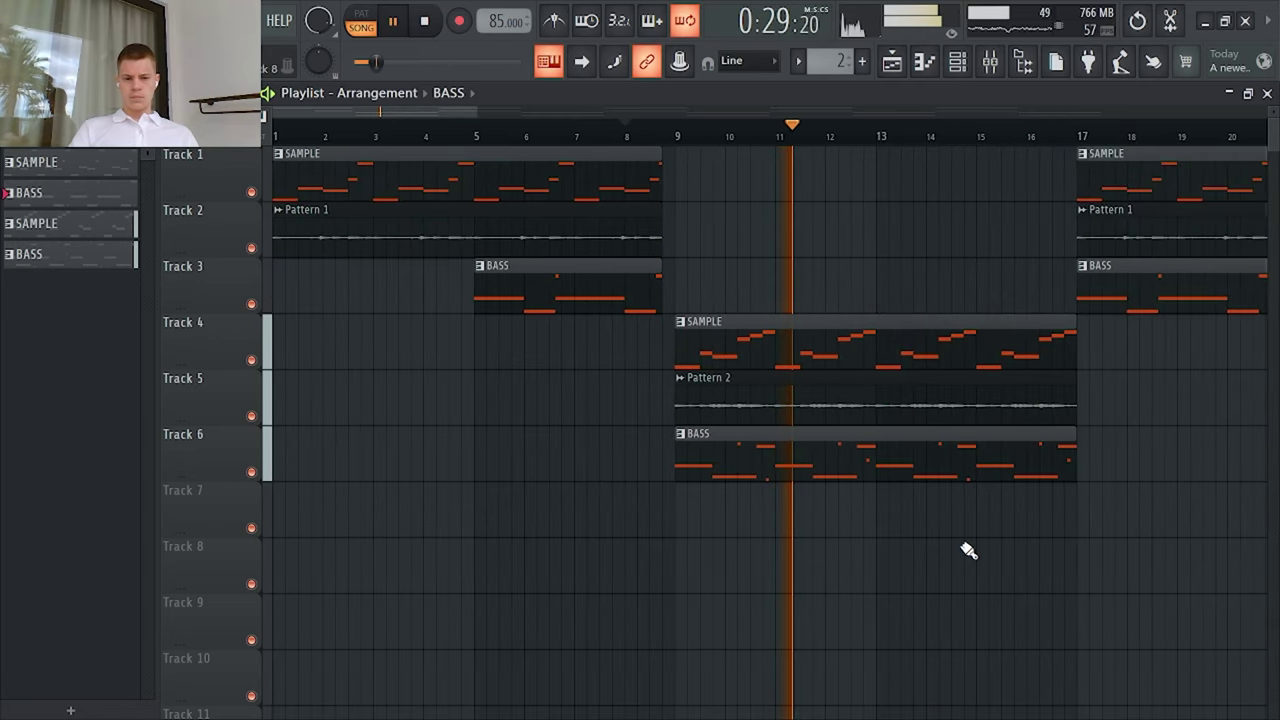
scroll(746, 474, down, 1)
scroll(578, 466, down, 1)
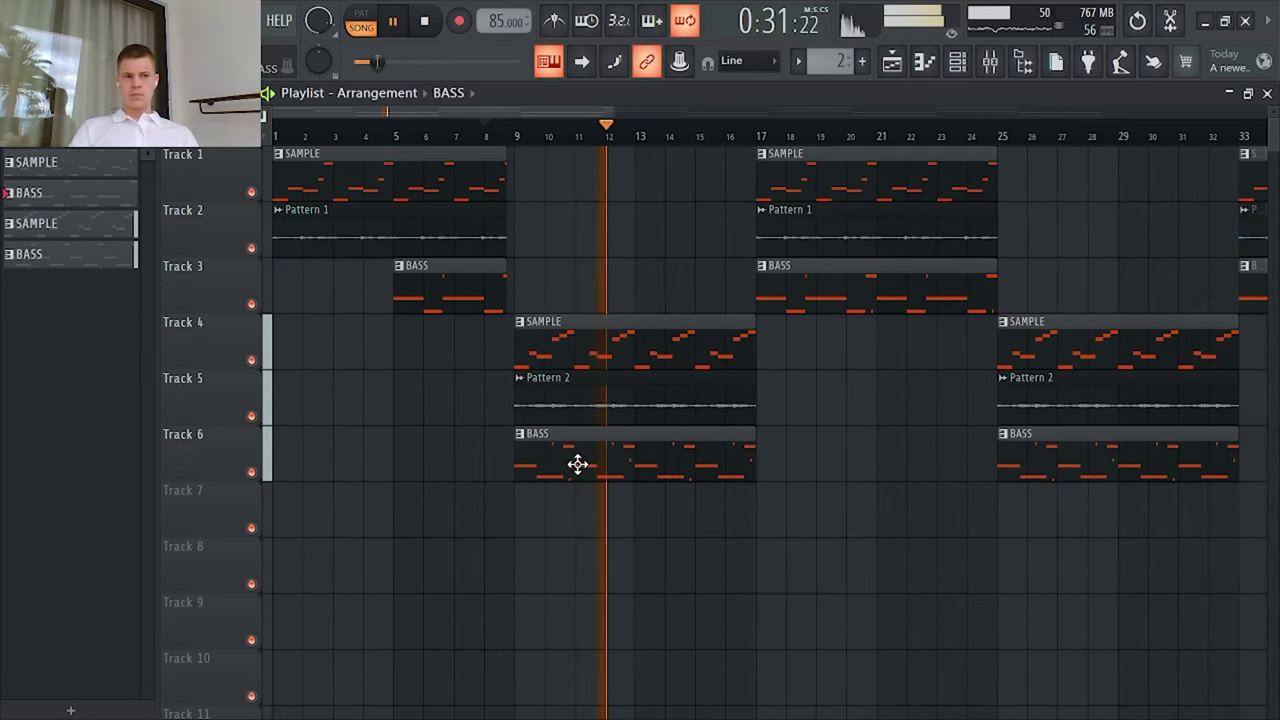
scroll(429, 449, down, 3)
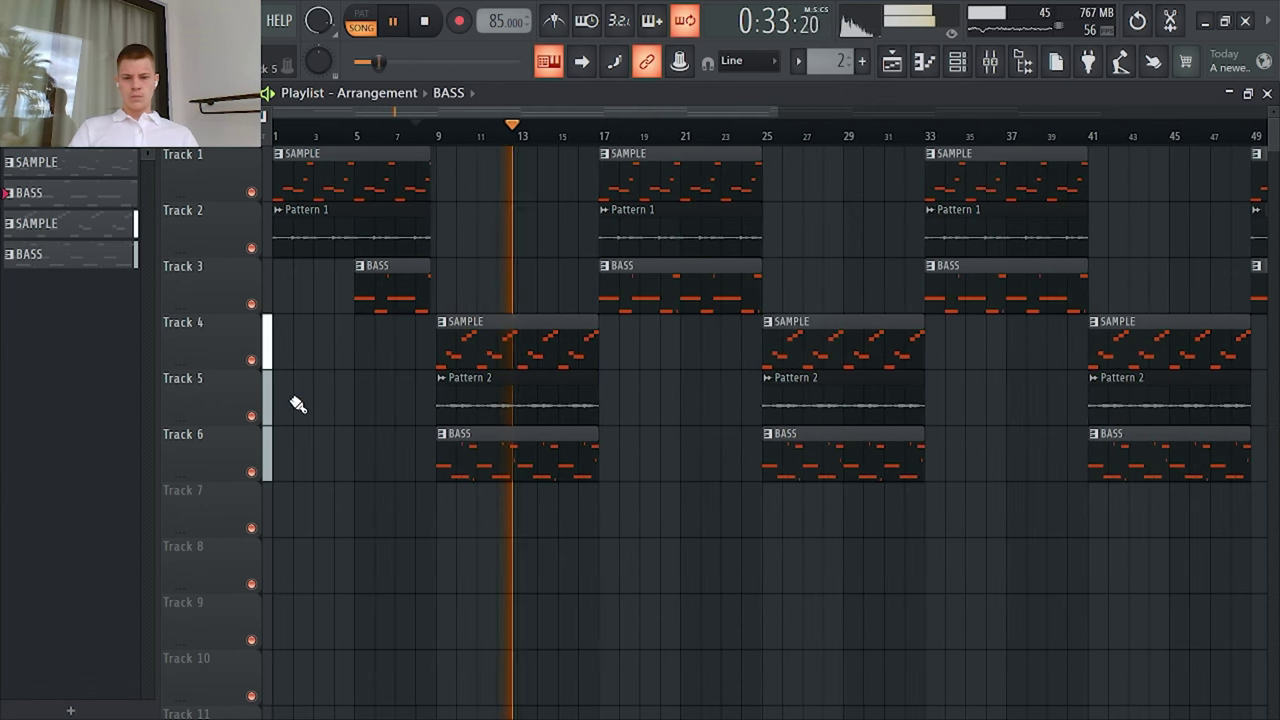
scroll(294, 403, up, 3)
scroll(313, 401, down, 2)
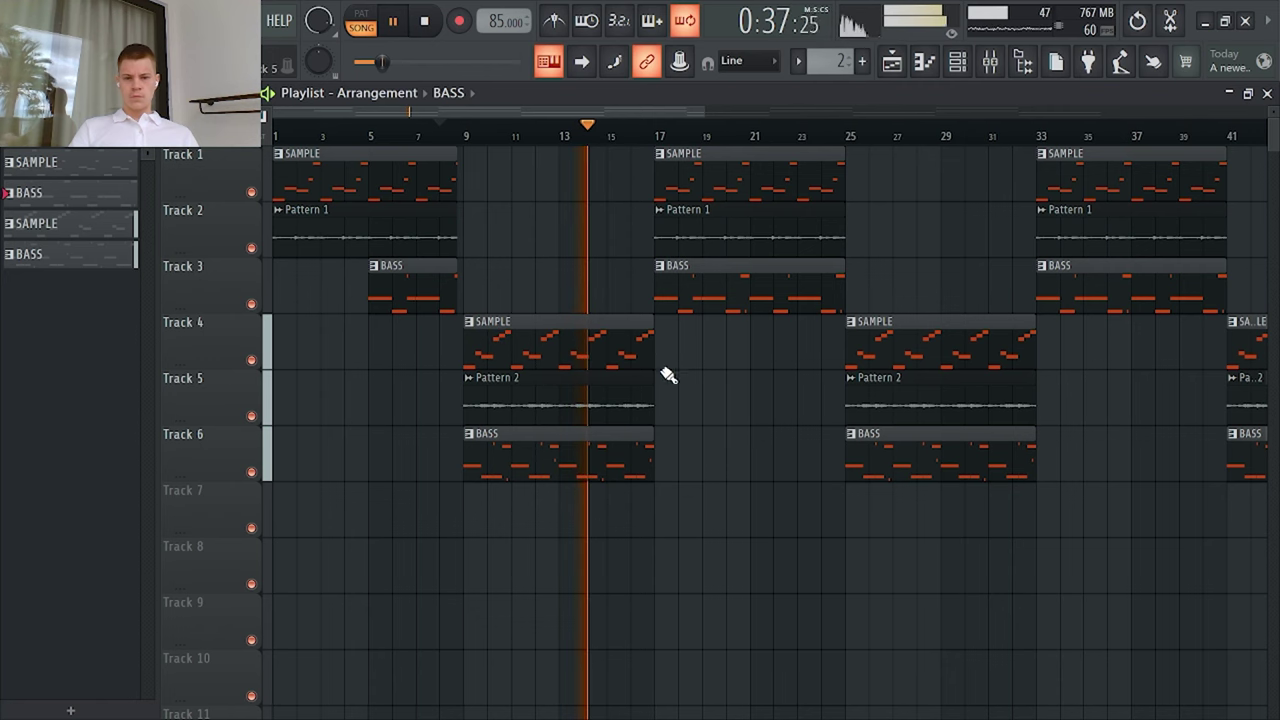
scroll(596, 404, up, 3)
key(ctrl+z)
right_click(680, 568)
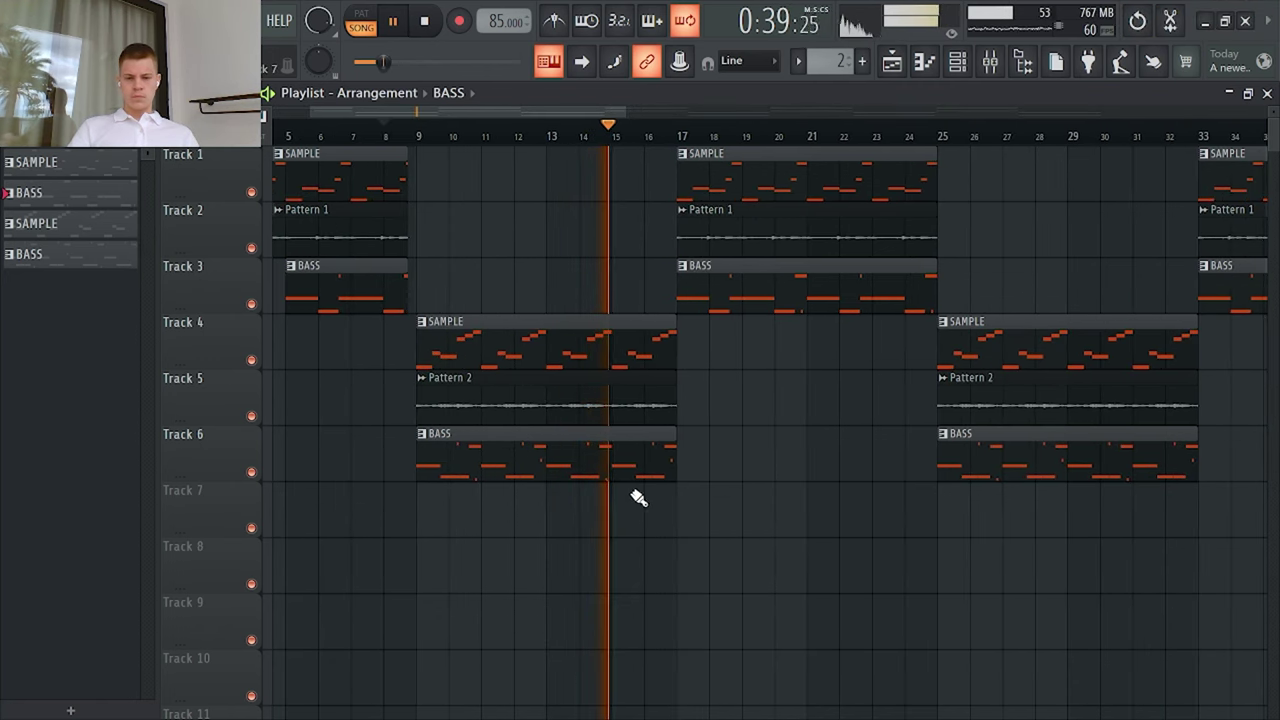
scroll(571, 480, up, 5)
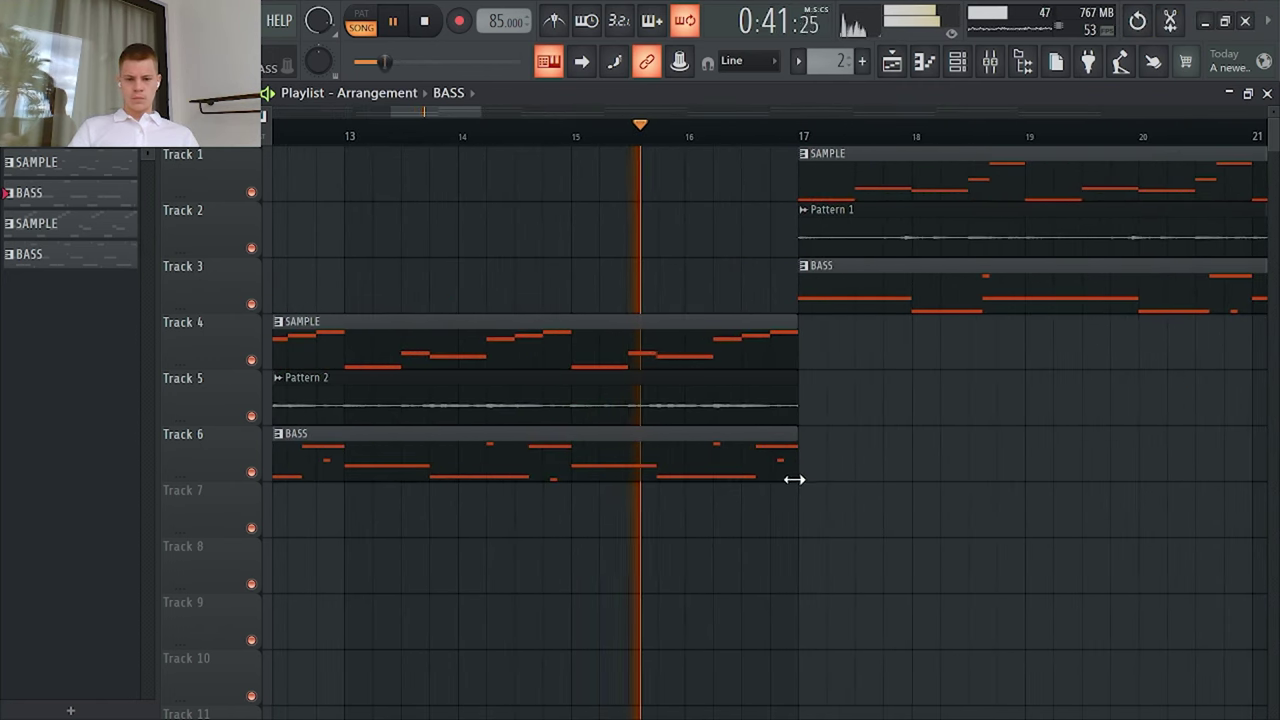
drag(797, 374, 770, 378)
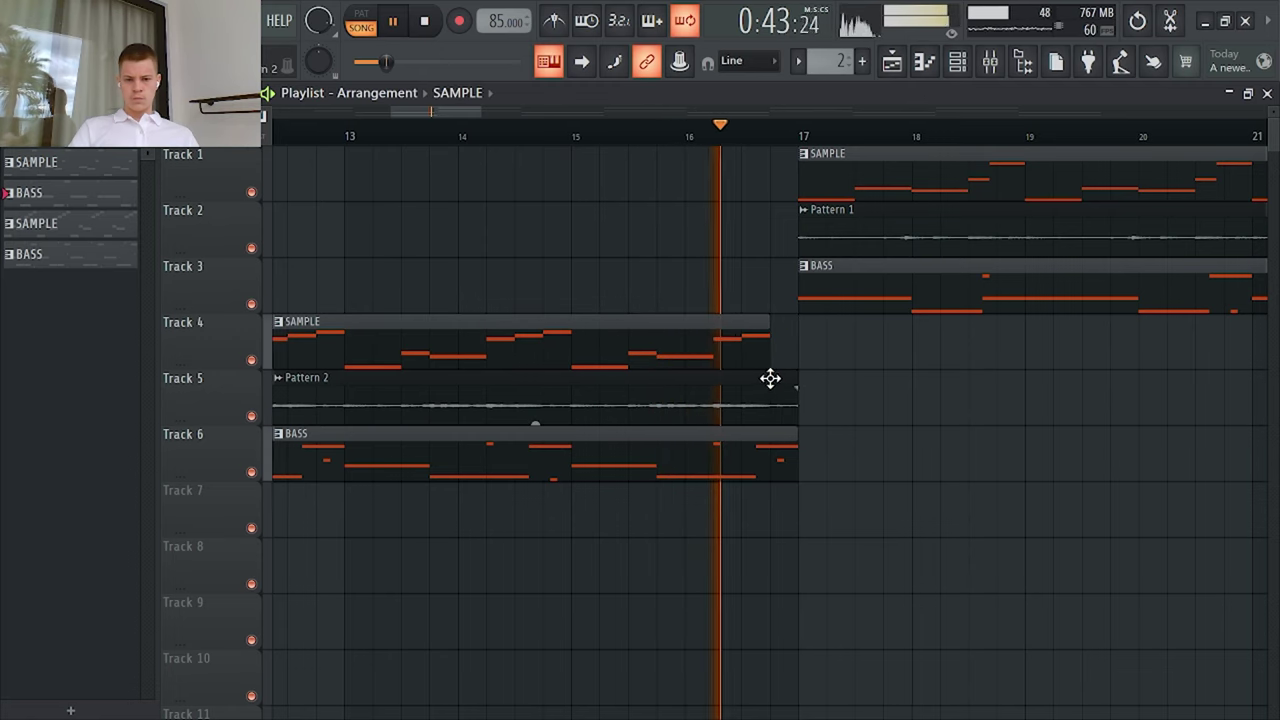
scroll(770, 378, up, 2)
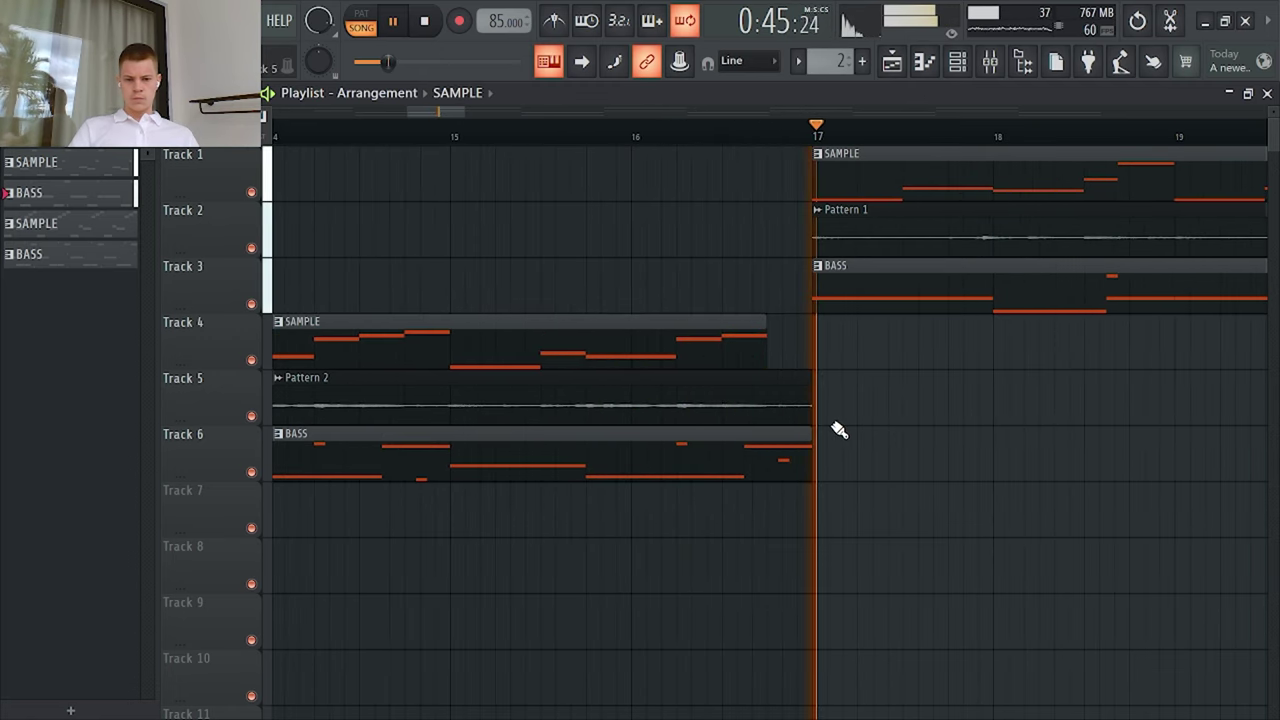
scroll(474, 411, down, 4)
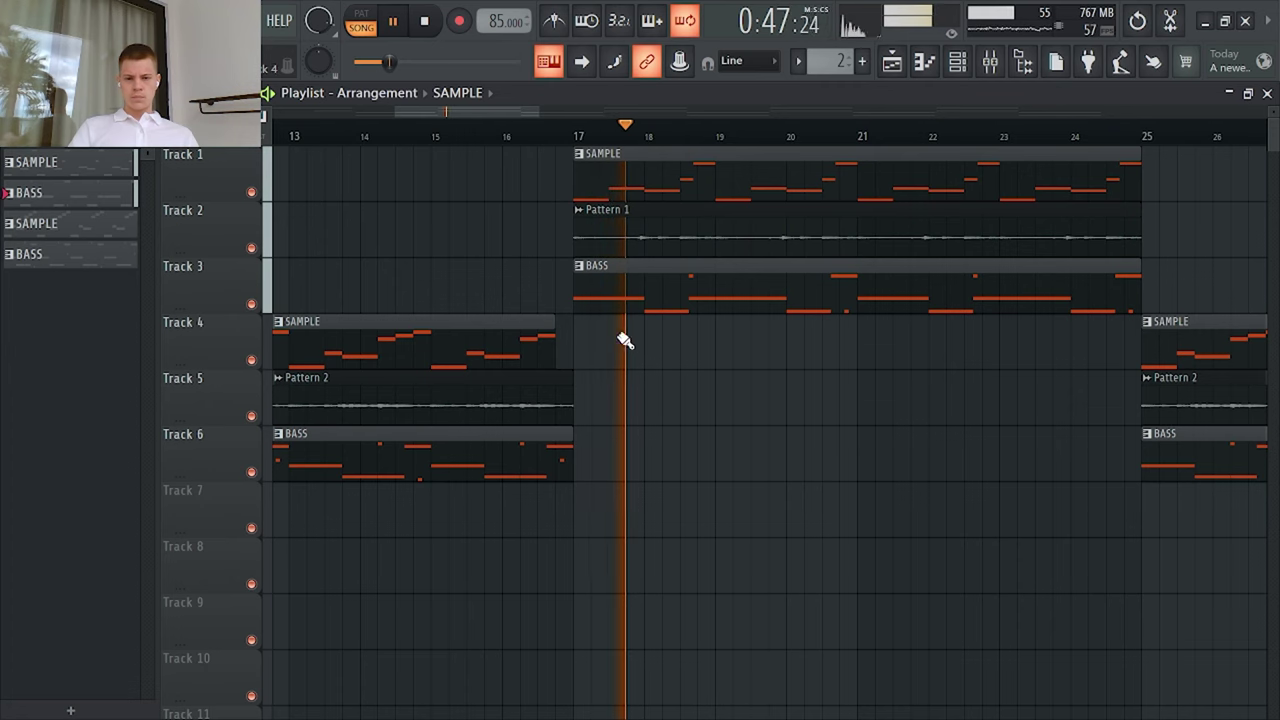
Step: Shorten the third section's BASS clip on Track 3 to end at bar 24
scroll(624, 340, down, 2)
scroll(940, 302, up, 4)
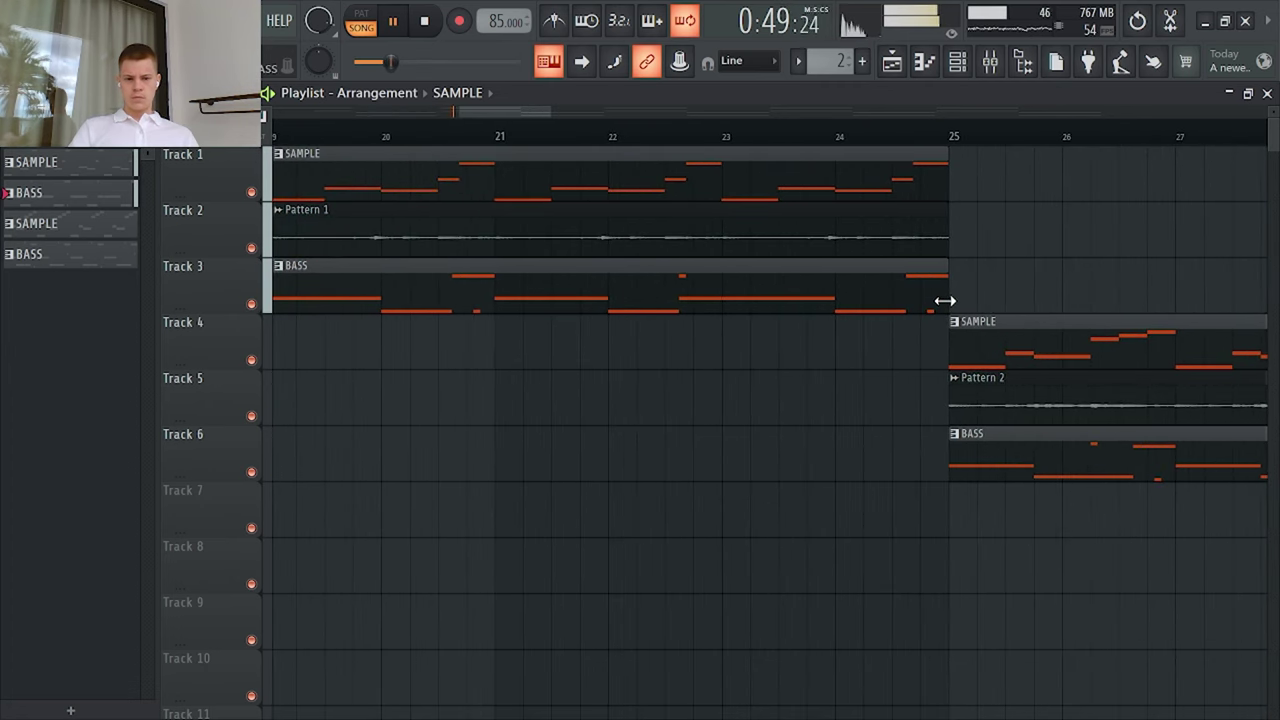
drag(945, 300, 830, 326)
scroll(740, 386, down, 2)
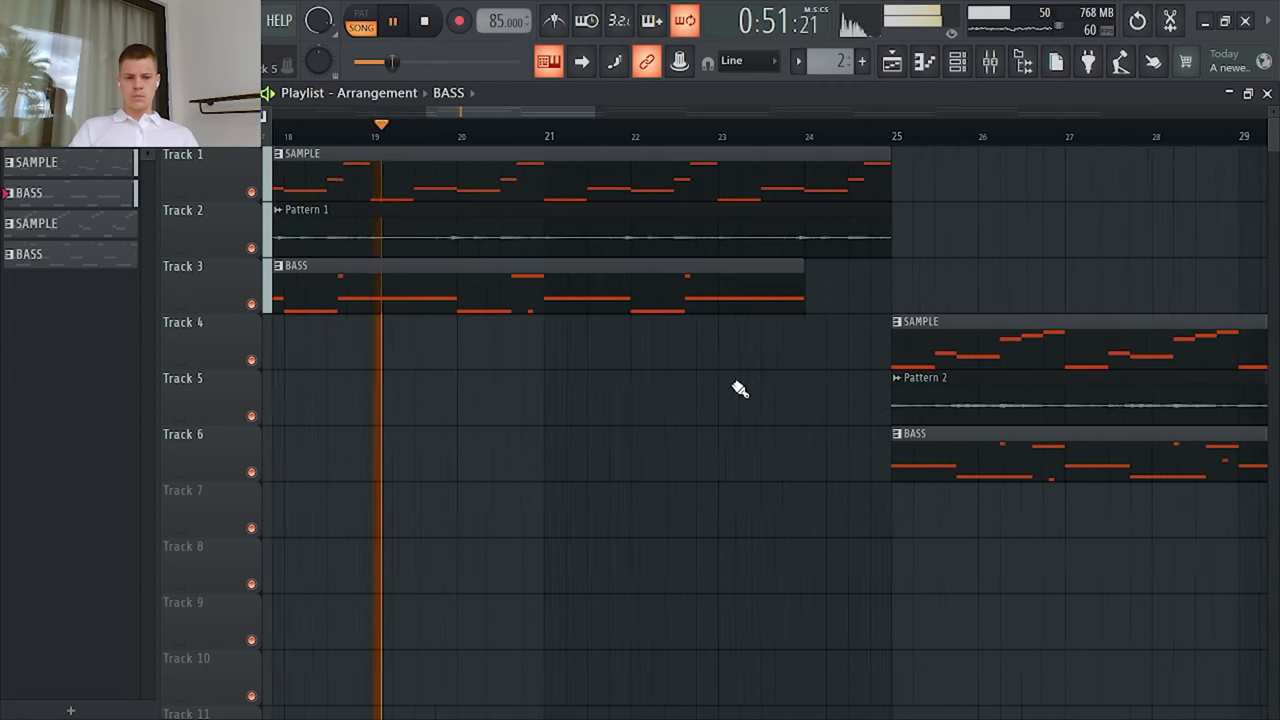
Step: Trim the start of the Pattern 2 clip in the bar 25 section to bar 27 and fade it in until about bar 29
scroll(825, 432, up, 2)
scroll(763, 423, down, 5)
scroll(882, 414, up, 1)
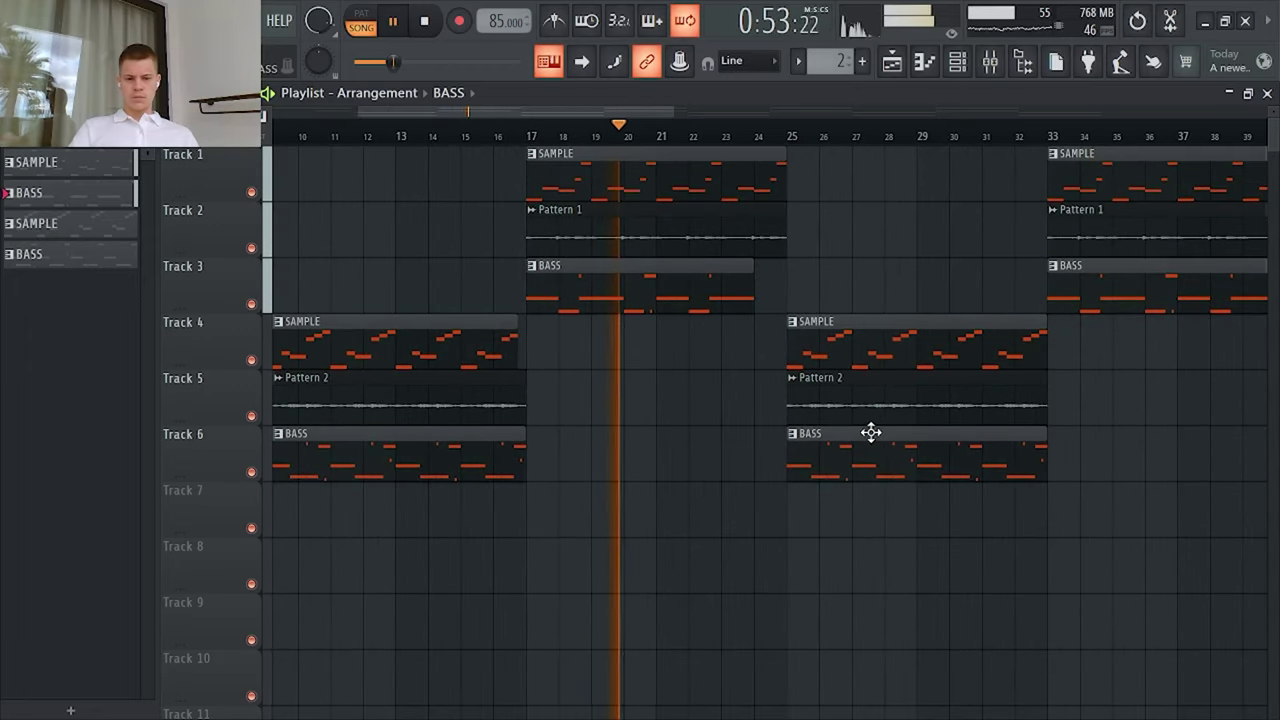
scroll(871, 434, up, 3)
drag(745, 410, 860, 425)
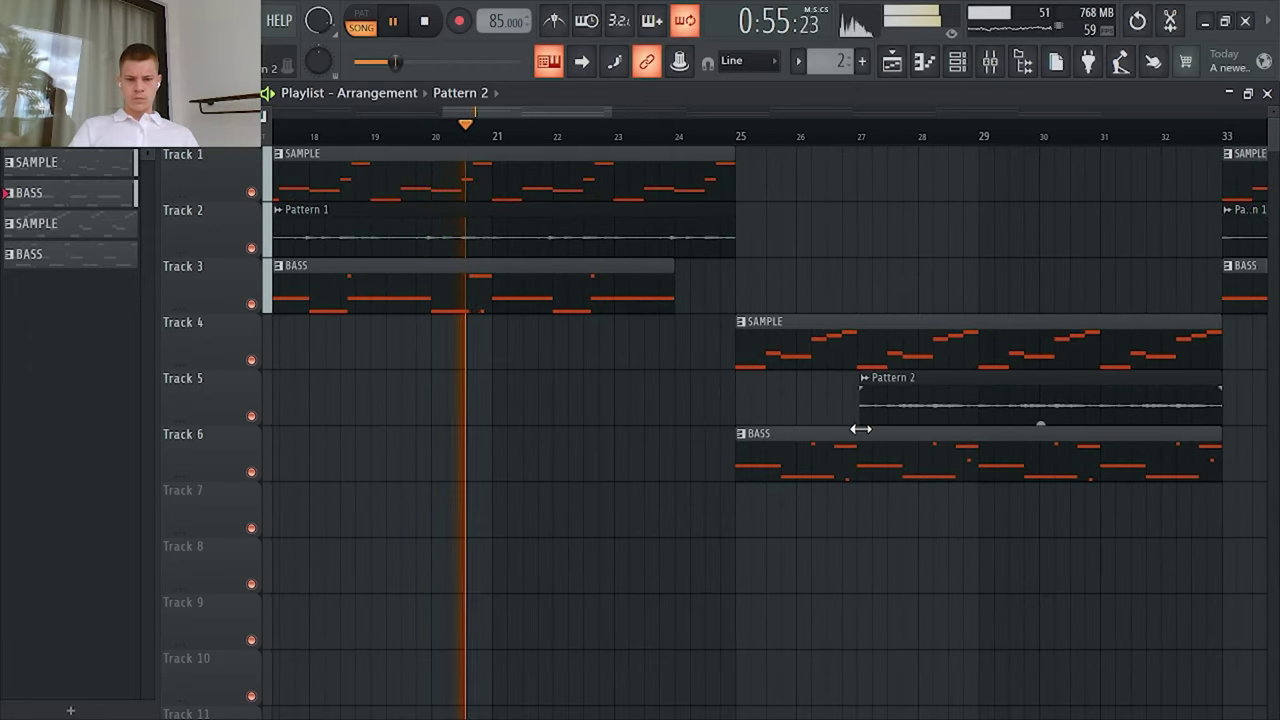
scroll(860, 405, up, 2)
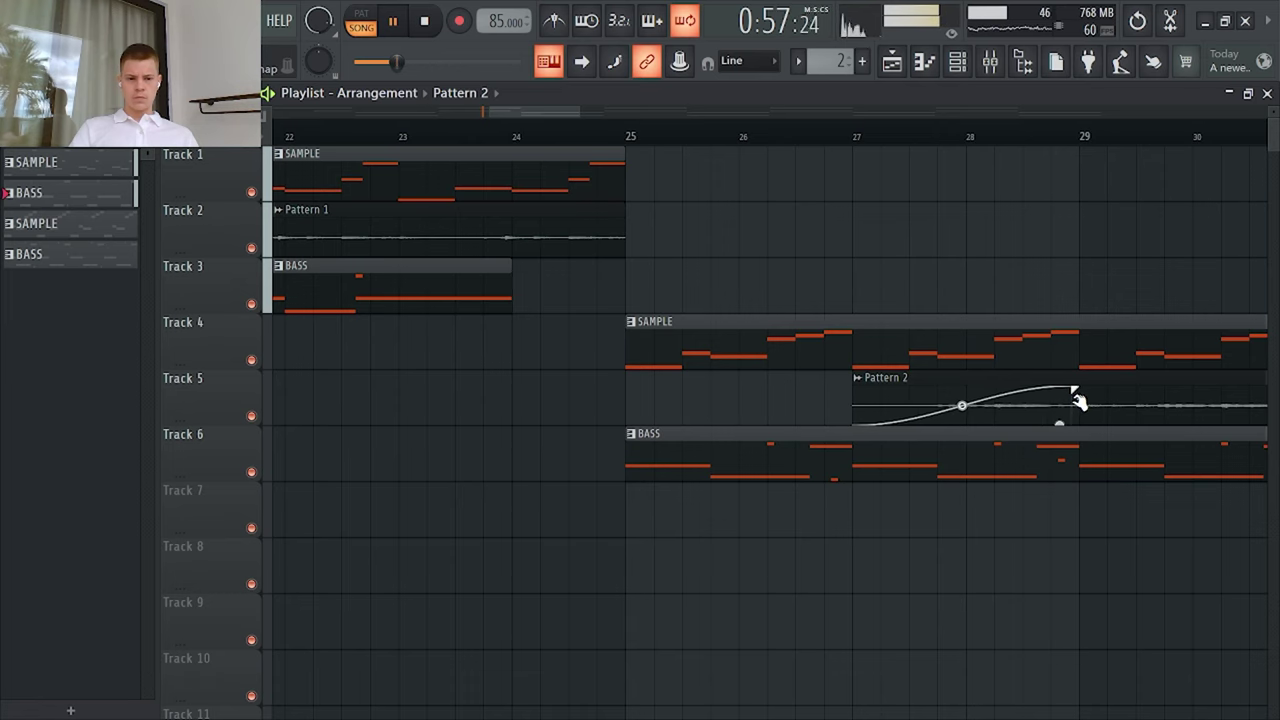
Step: Trim the start of the fourth section's BASS clip on Track 6 so it enters at bar 26
scroll(950, 392, down, 3)
scroll(762, 388, up, 4)
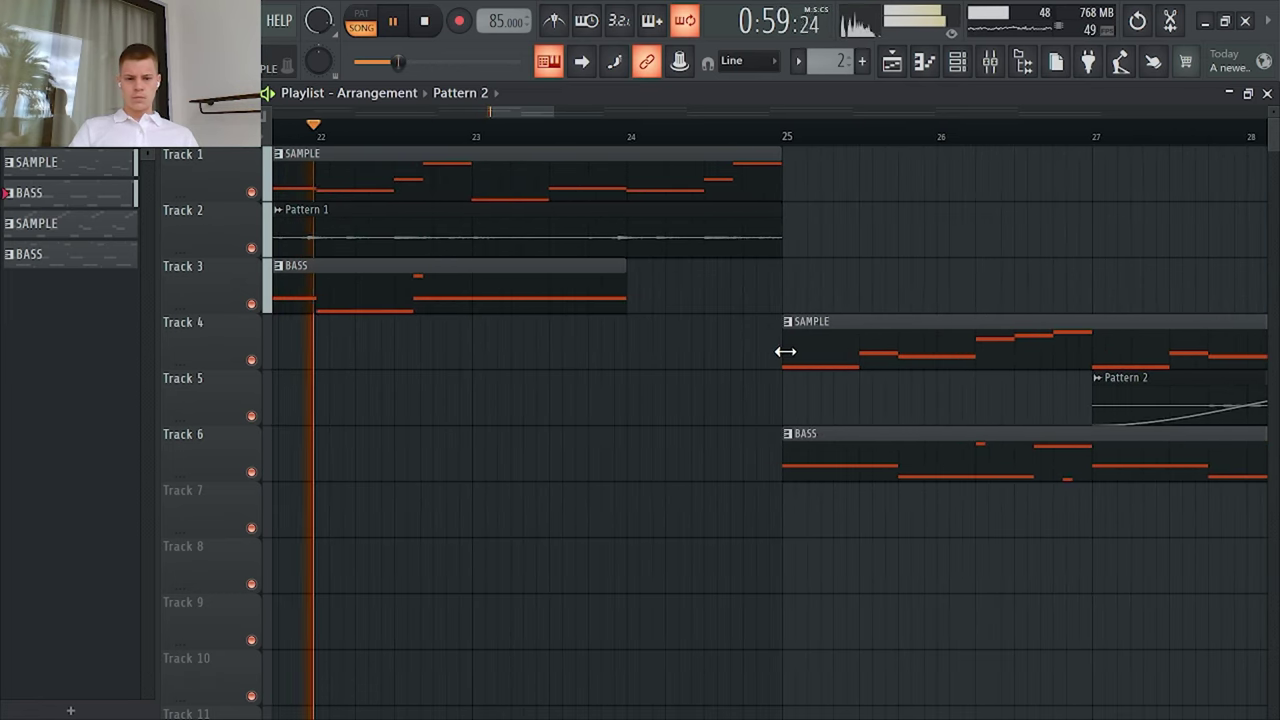
drag(786, 469, 857, 480)
scroll(870, 520, down, 2)
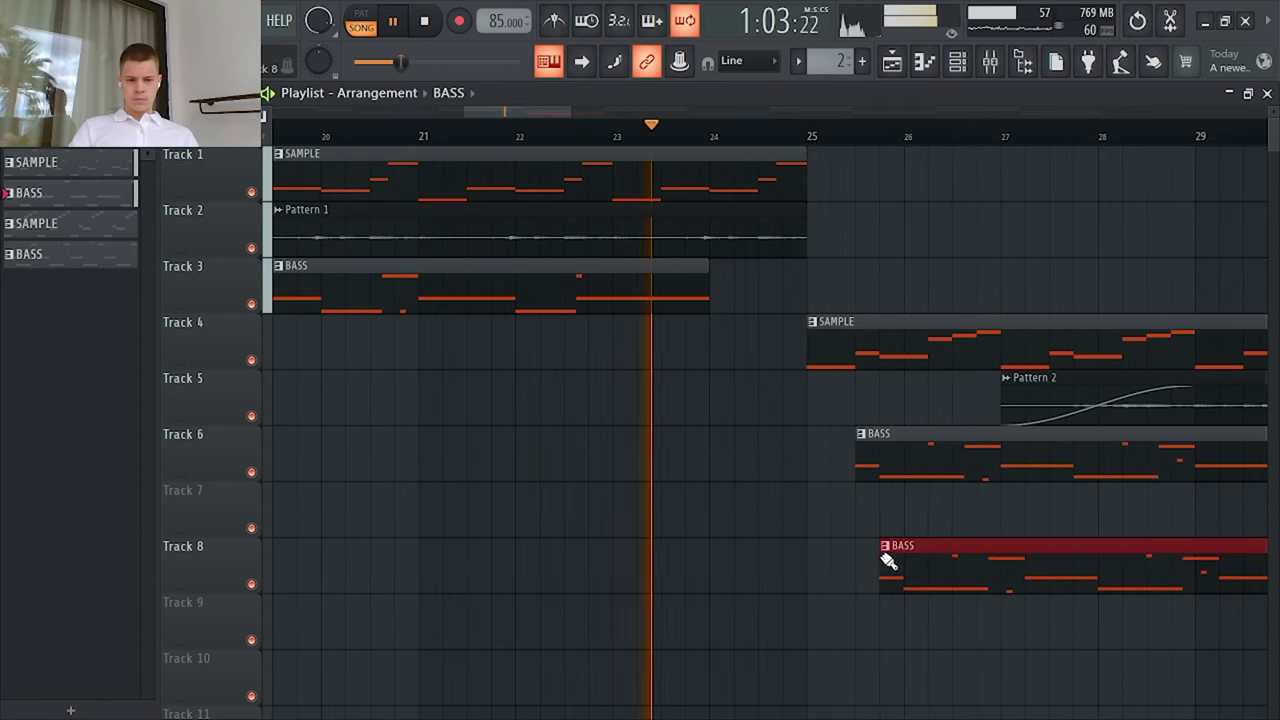
scroll(790, 480, down, 2)
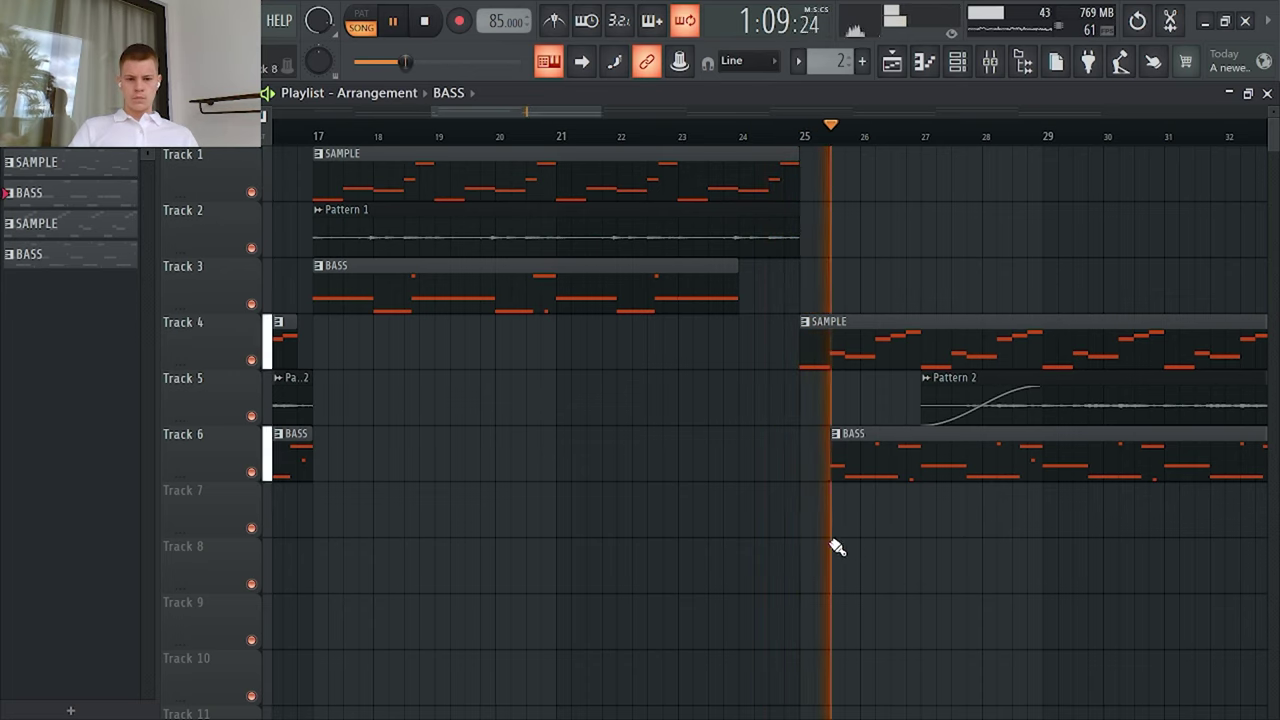
scroll(766, 483, up, 3)
drag(791, 454, 834, 440)
scroll(814, 331, up, 3)
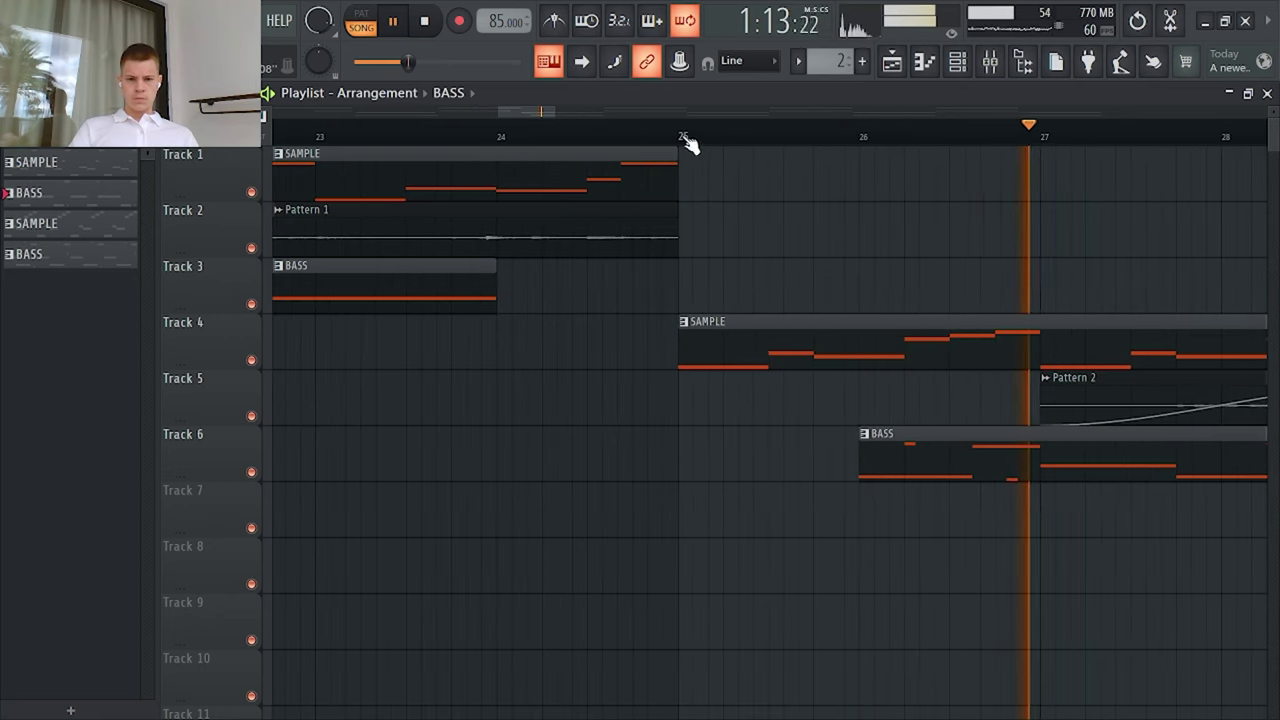
Step: Replay the song from bar 25 to check the staggered entry of SAMPLE, BASS and Pattern 2
click(688, 137)
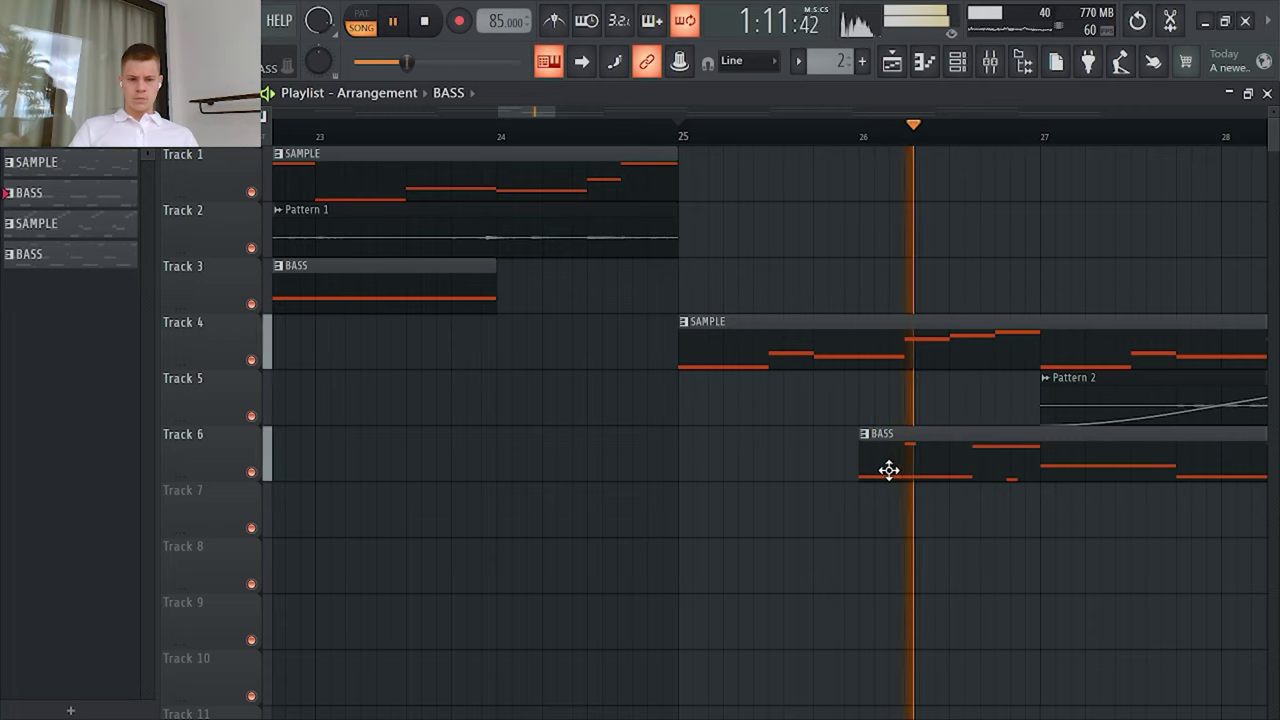
scroll(889, 474, down, 3)
scroll(932, 474, up, 3)
scroll(852, 438, down, 1)
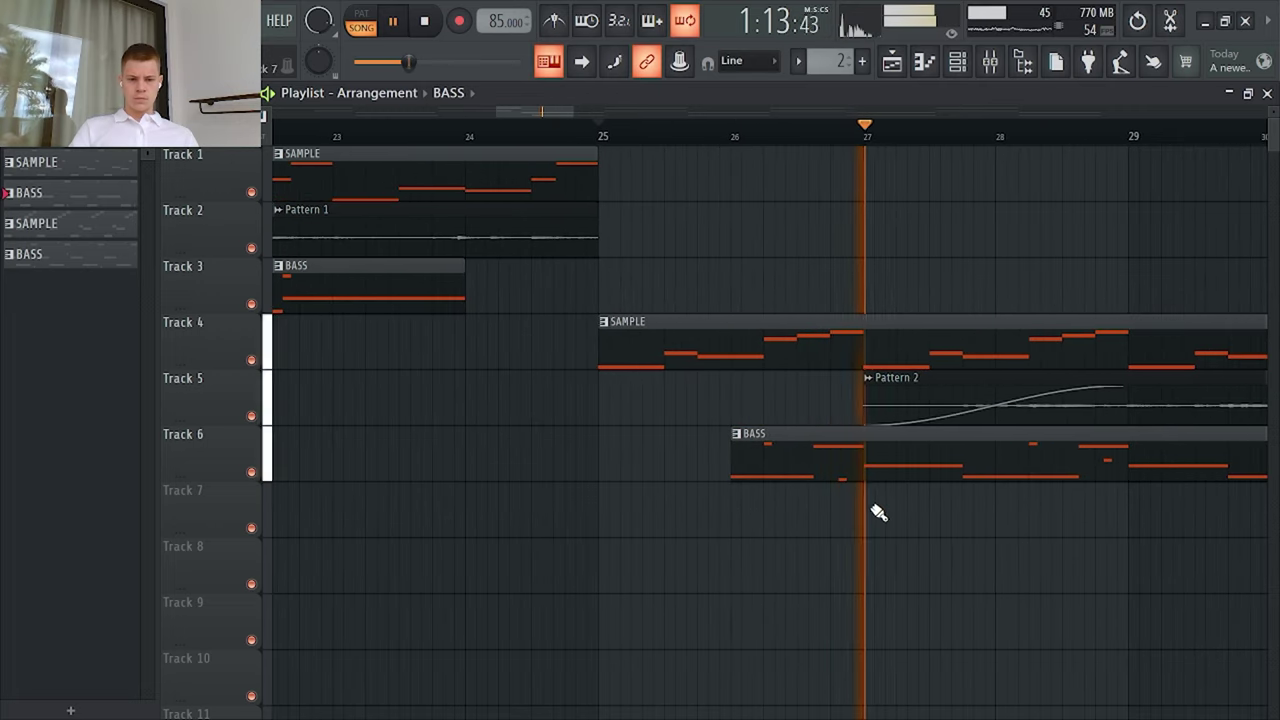
scroll(780, 495, down, 3)
scroll(457, 463, down, 3)
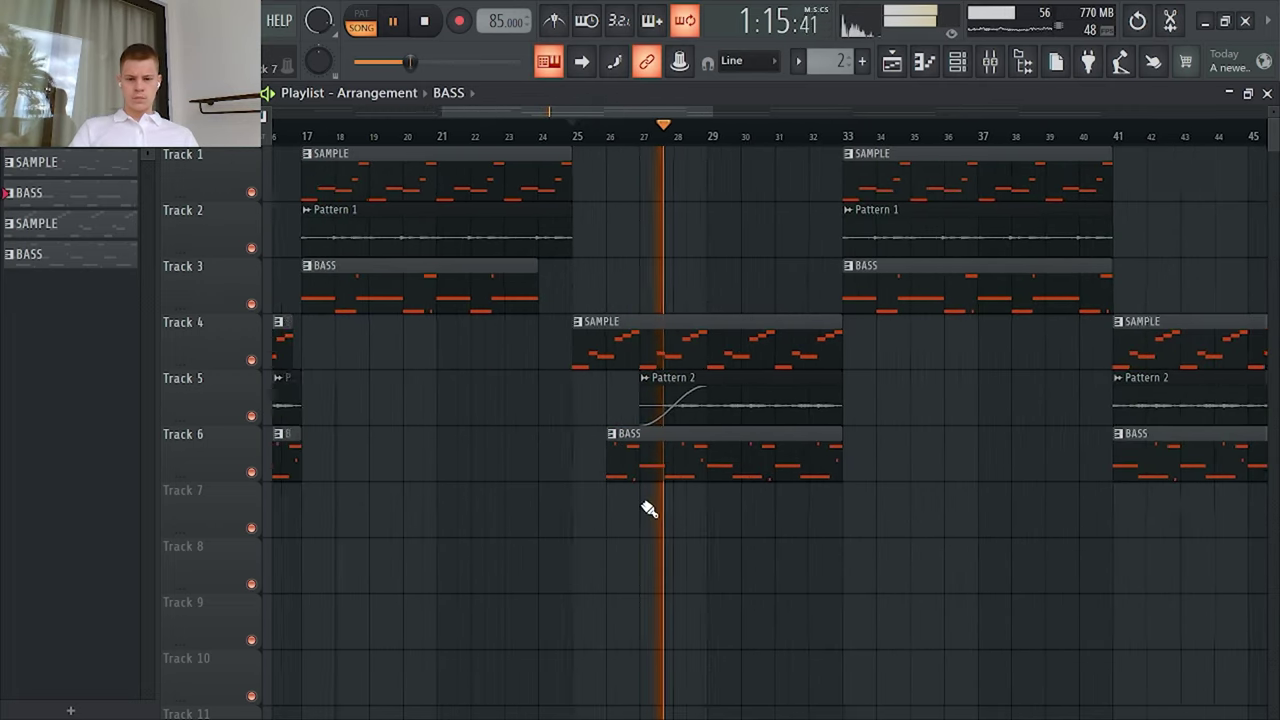
scroll(637, 480, up, 2)
scroll(665, 462, down, 4)
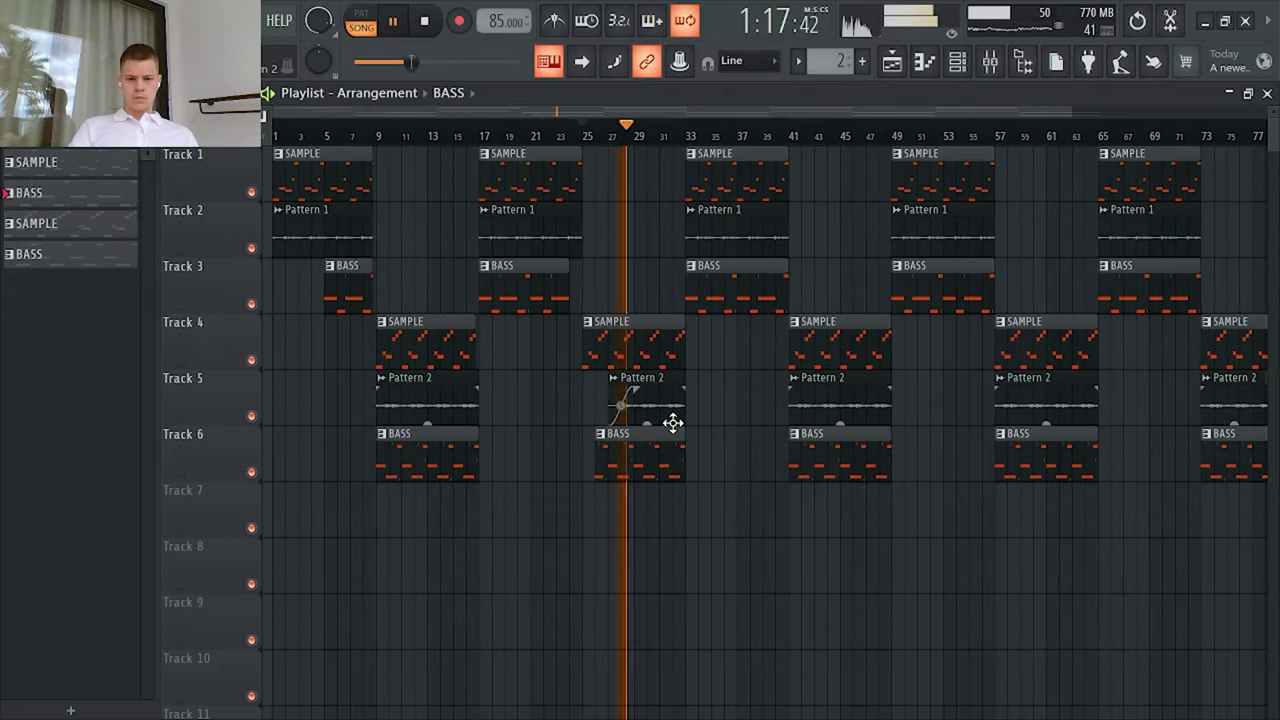
Step: Shorten the fourth section's SAMPLE, Pattern 2 and BASS clips to end one beat before bar 33
scroll(672, 422, up, 5)
drag(771, 531, 726, 363)
click(817, 396)
right_click(822, 395)
scroll(670, 354, down, 2)
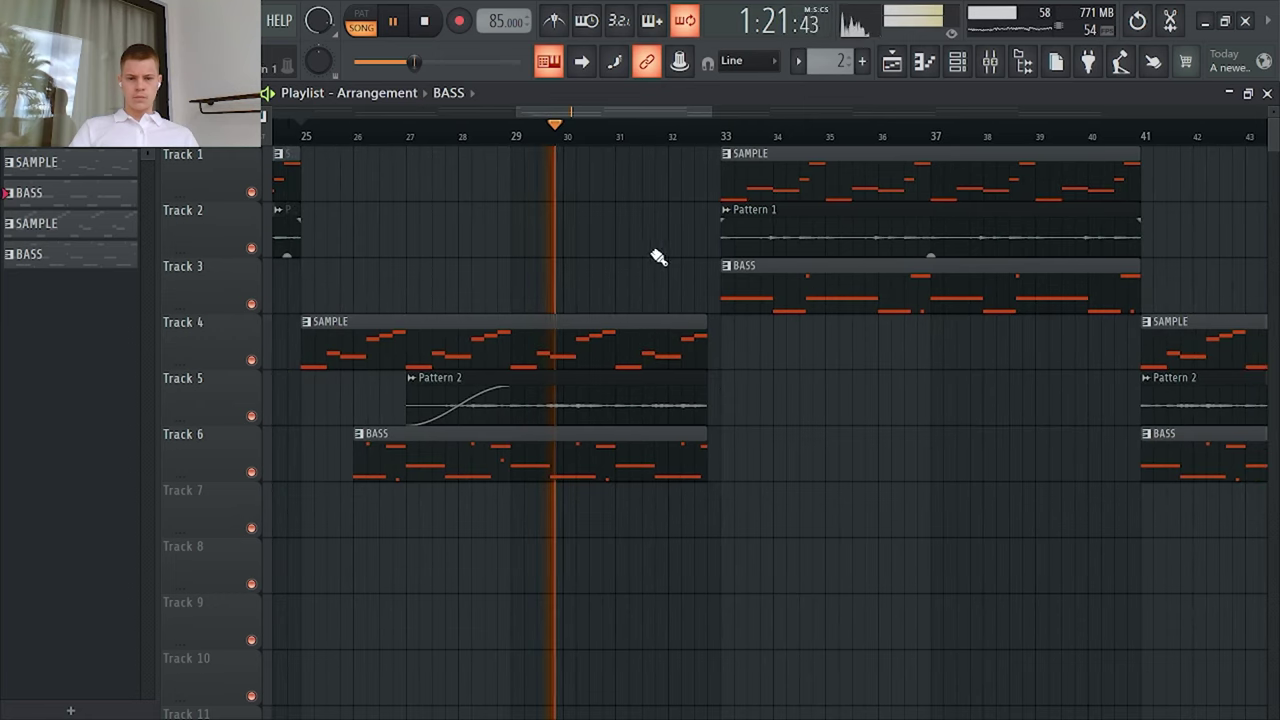
Step: Listen through bars 30 to 42 and look over the remaining sections of the arrangement
scroll(744, 359, down, 2)
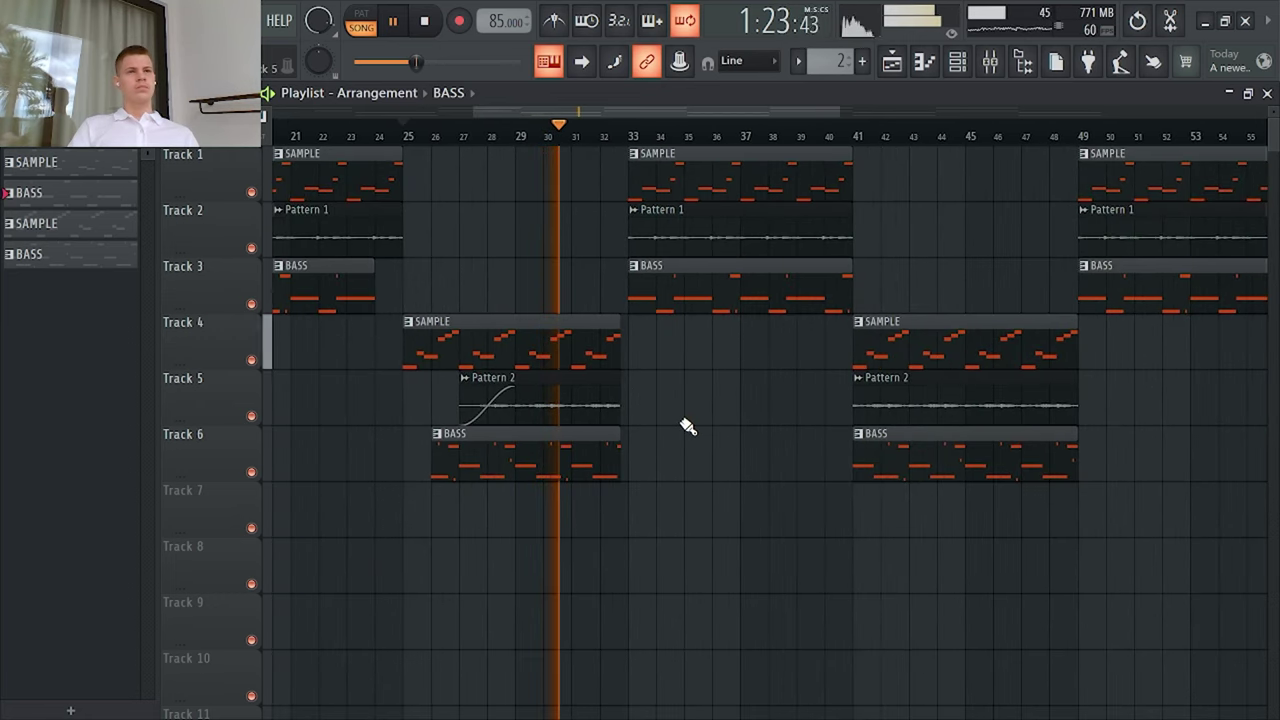
scroll(594, 470, down, 2)
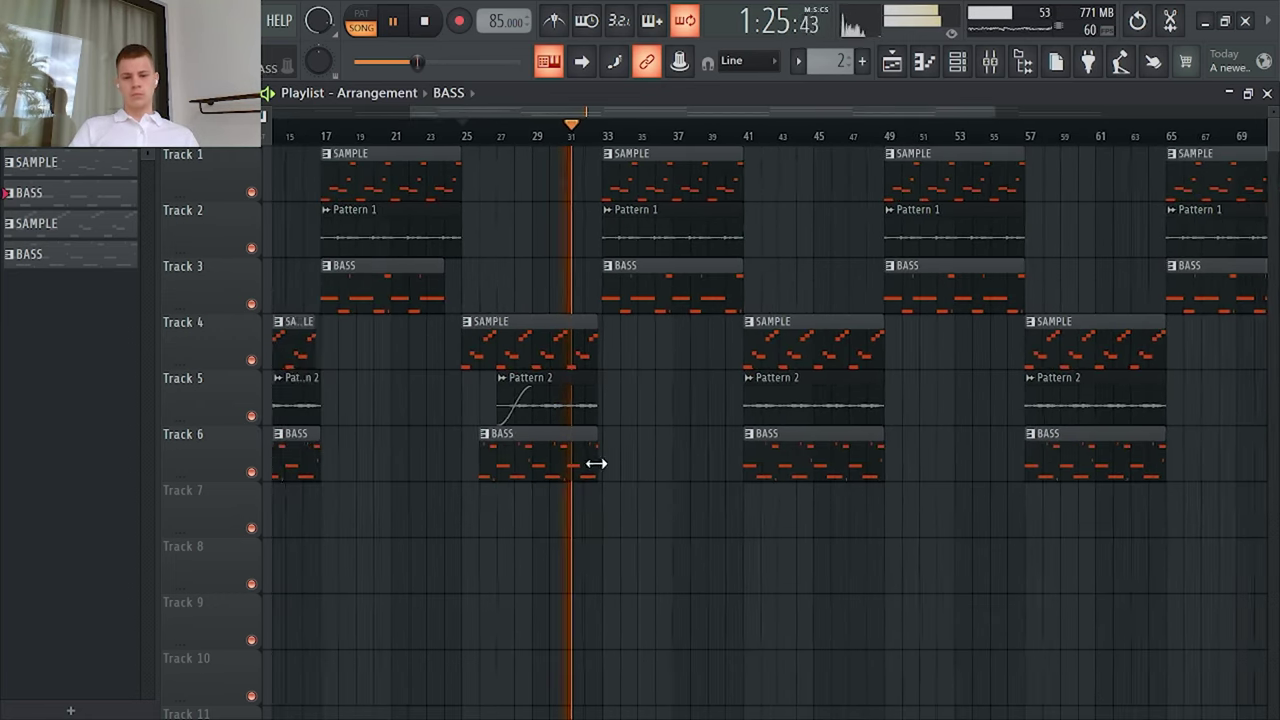
scroll(590, 460, up, 6)
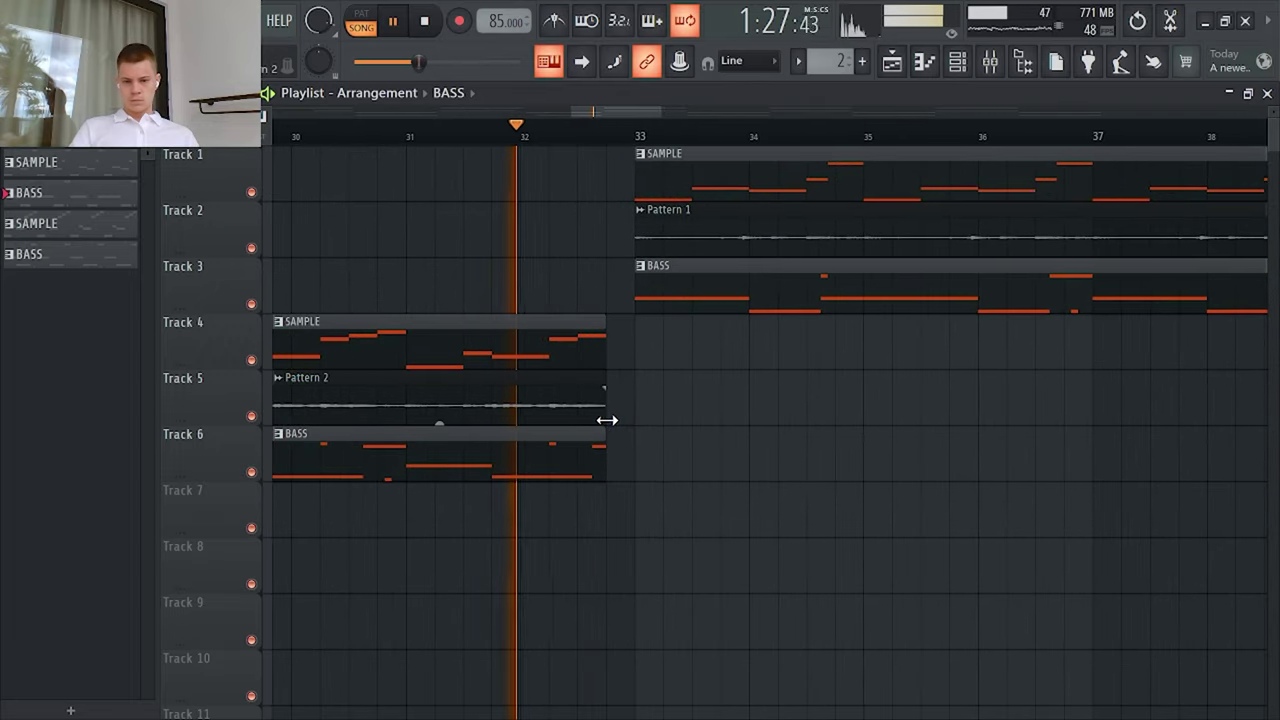
click(606, 421)
scroll(600, 425, down, 2)
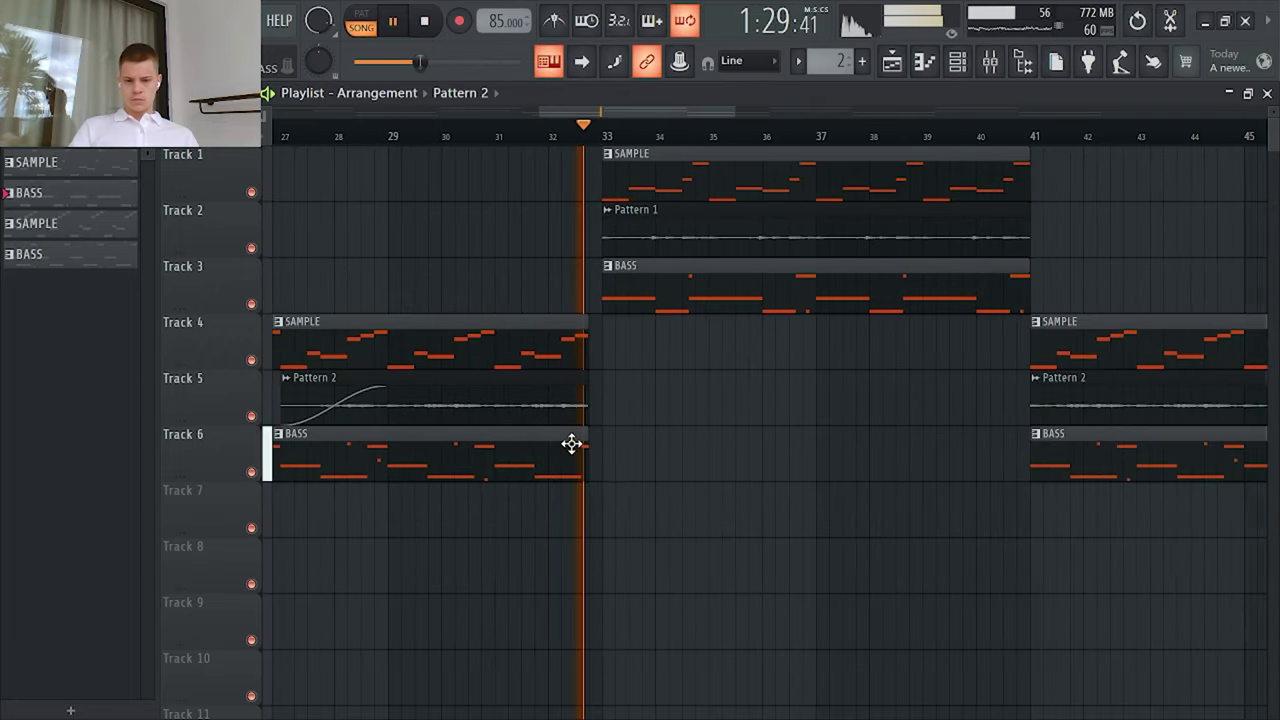
scroll(557, 455, down, 3)
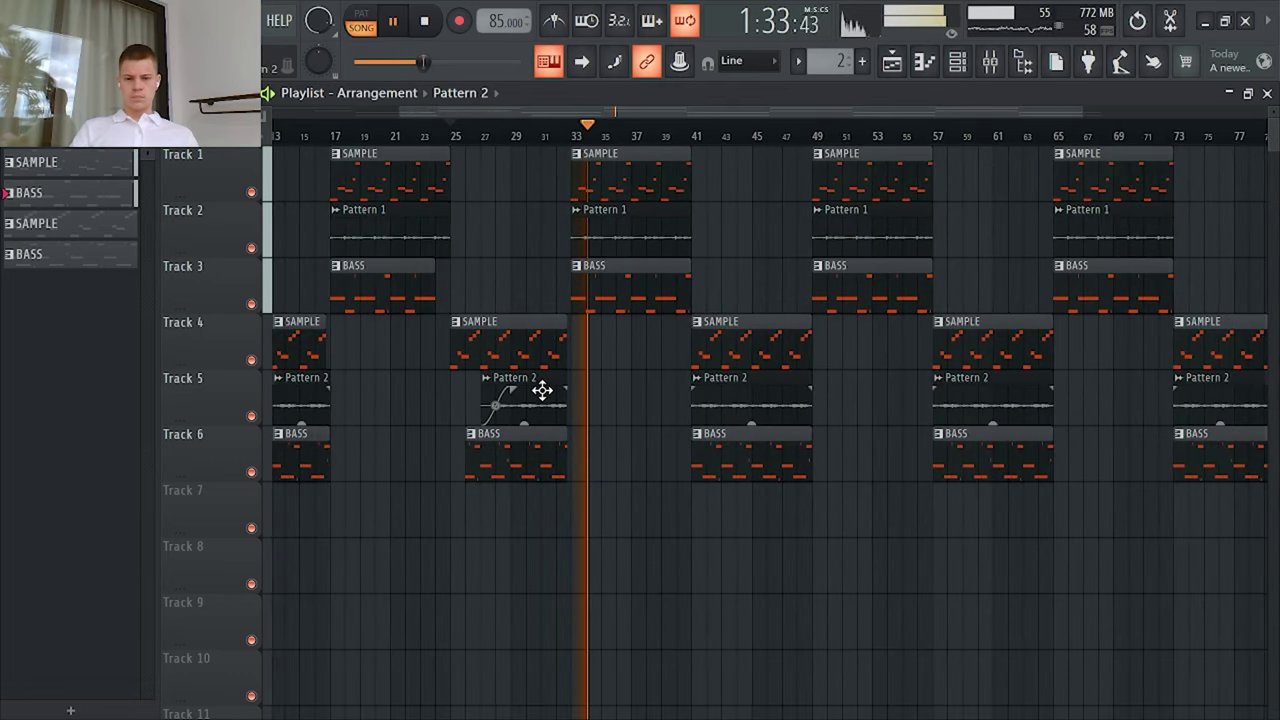
scroll(545, 385, down, 2)
scroll(700, 360, up, 2)
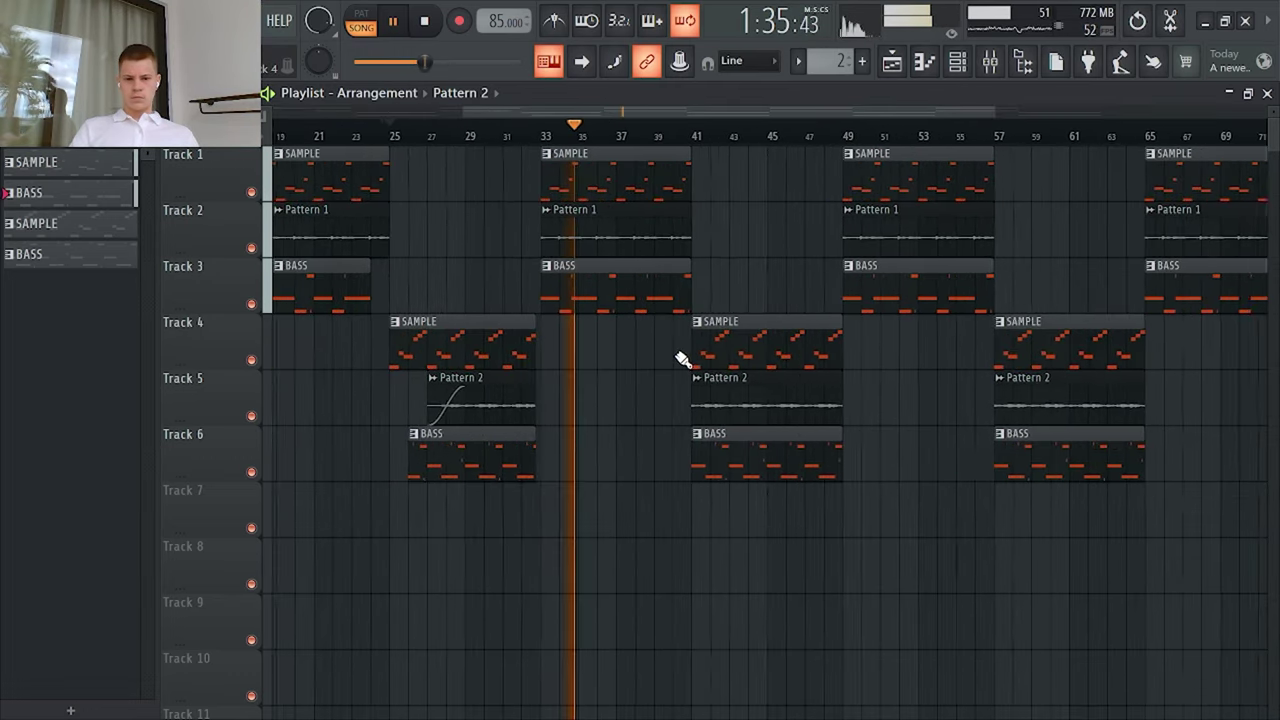
scroll(683, 385, down, 3)
scroll(661, 362, up, 2)
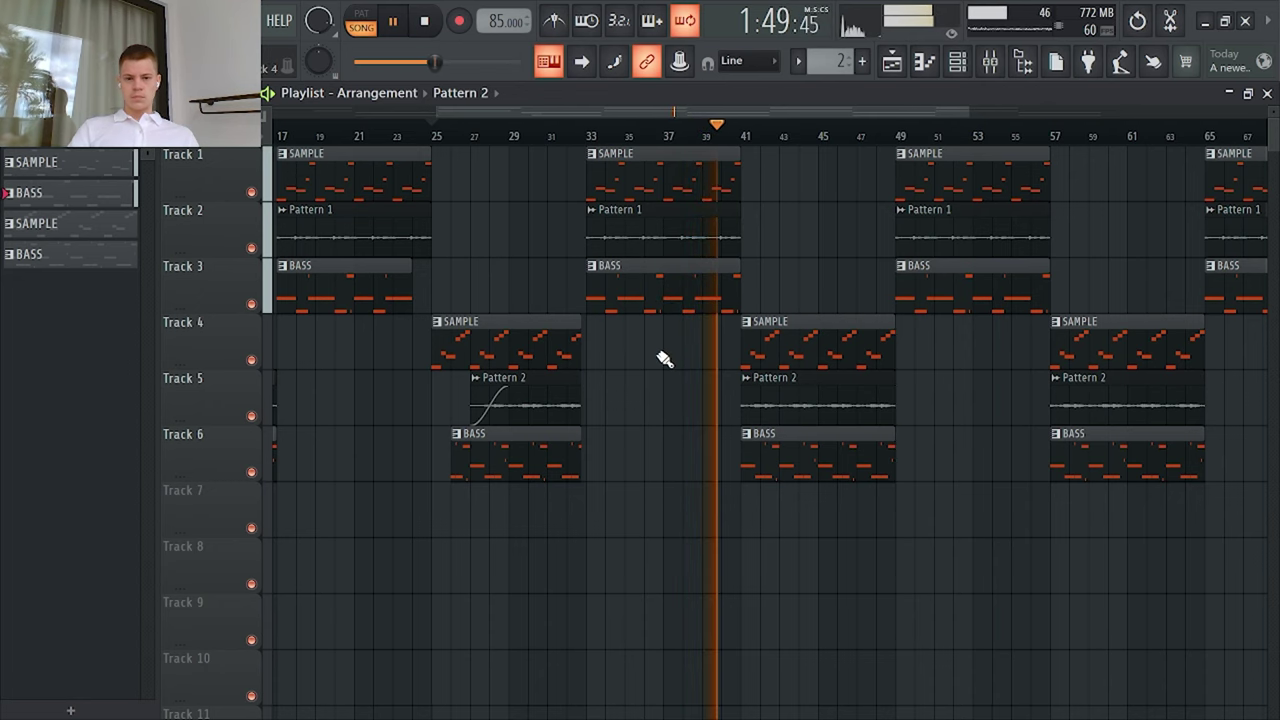
scroll(664, 358, down, 3)
scroll(709, 357, up, 3)
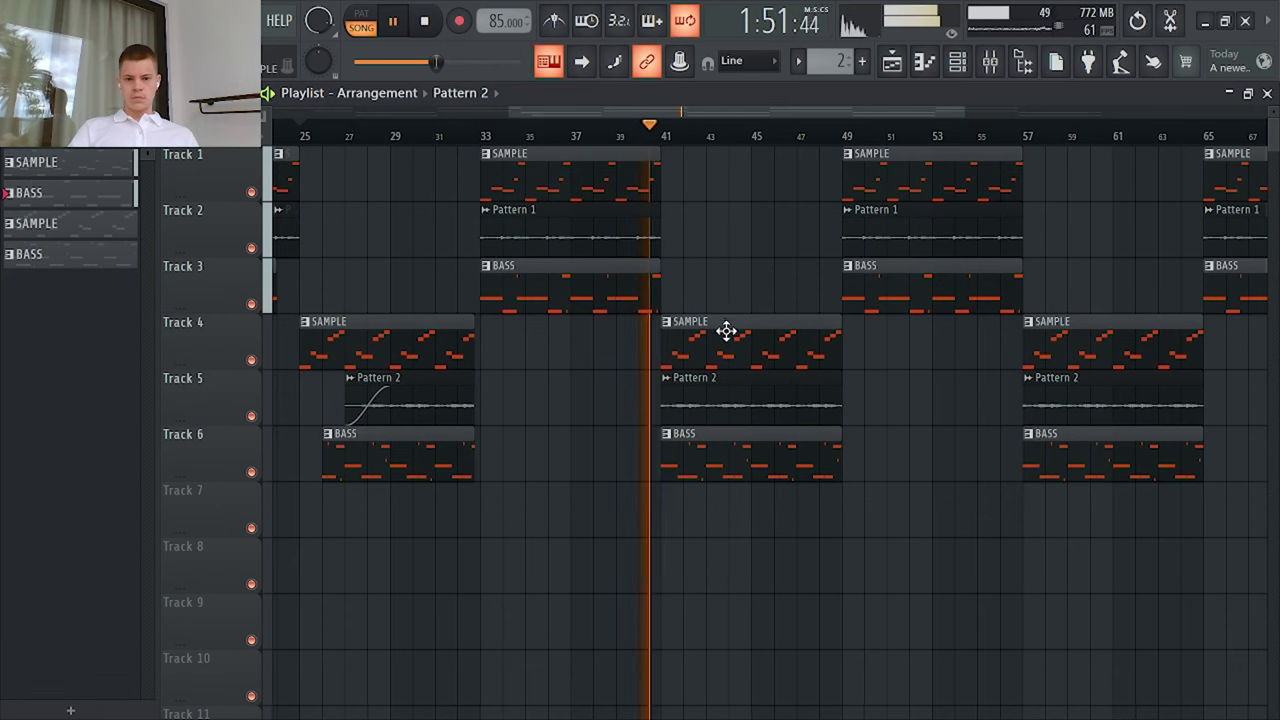
scroll(694, 389, down, 2)
scroll(729, 403, up, 3)
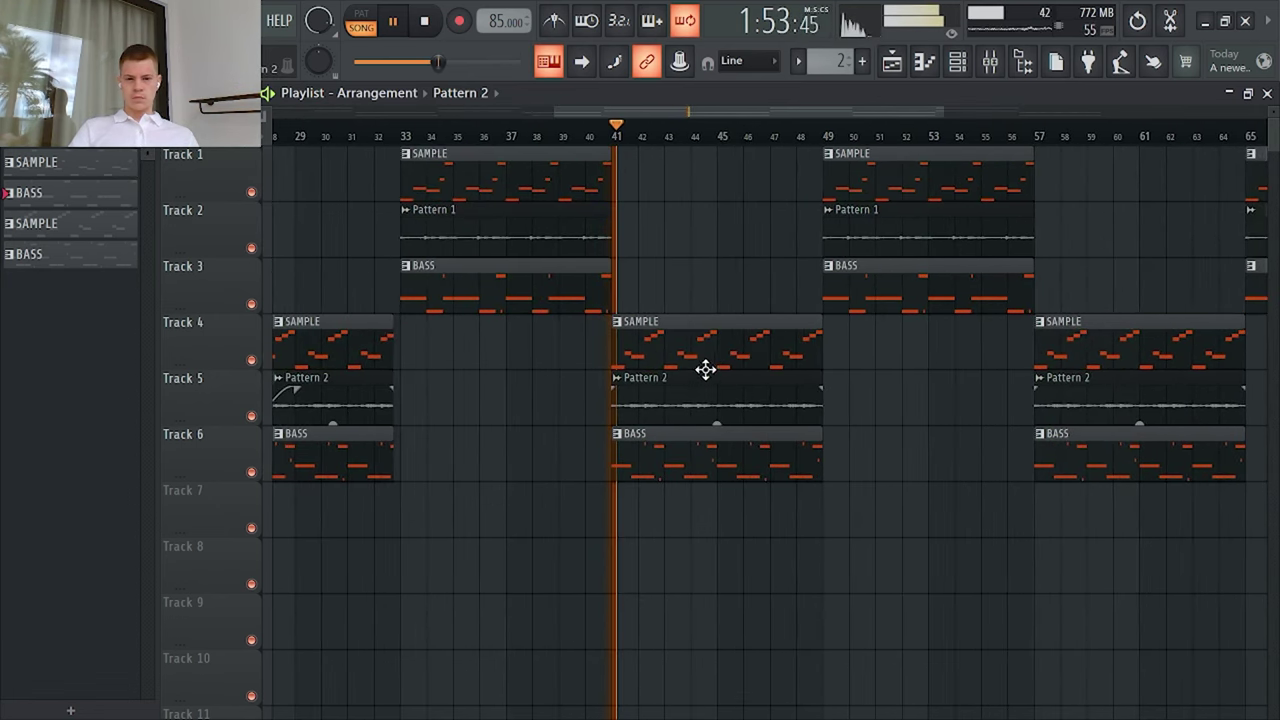
scroll(614, 322, down, 1)
scroll(706, 374, up, 3)
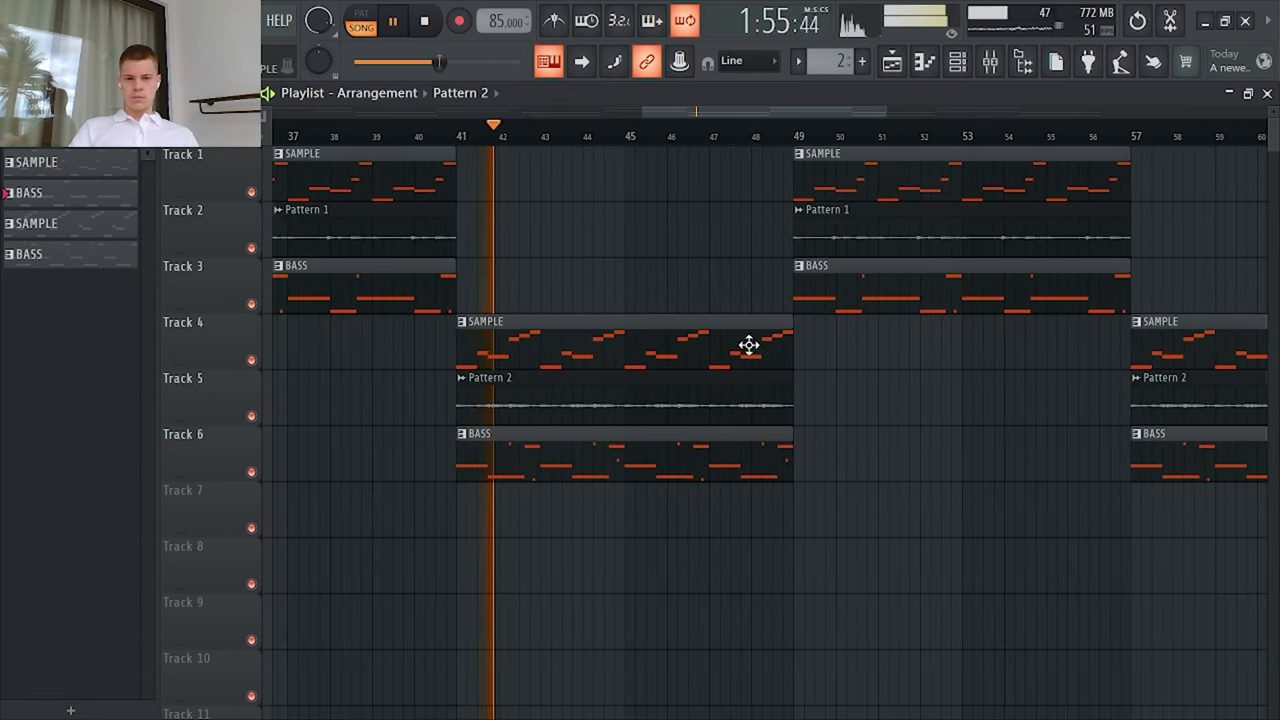
Step: Delete all SAMPLE, Pattern and BASS clips from bar 49 onward on Tracks 1 to 6
right_click(912, 290)
scroll(590, 203, down, 2)
right_click(836, 345)
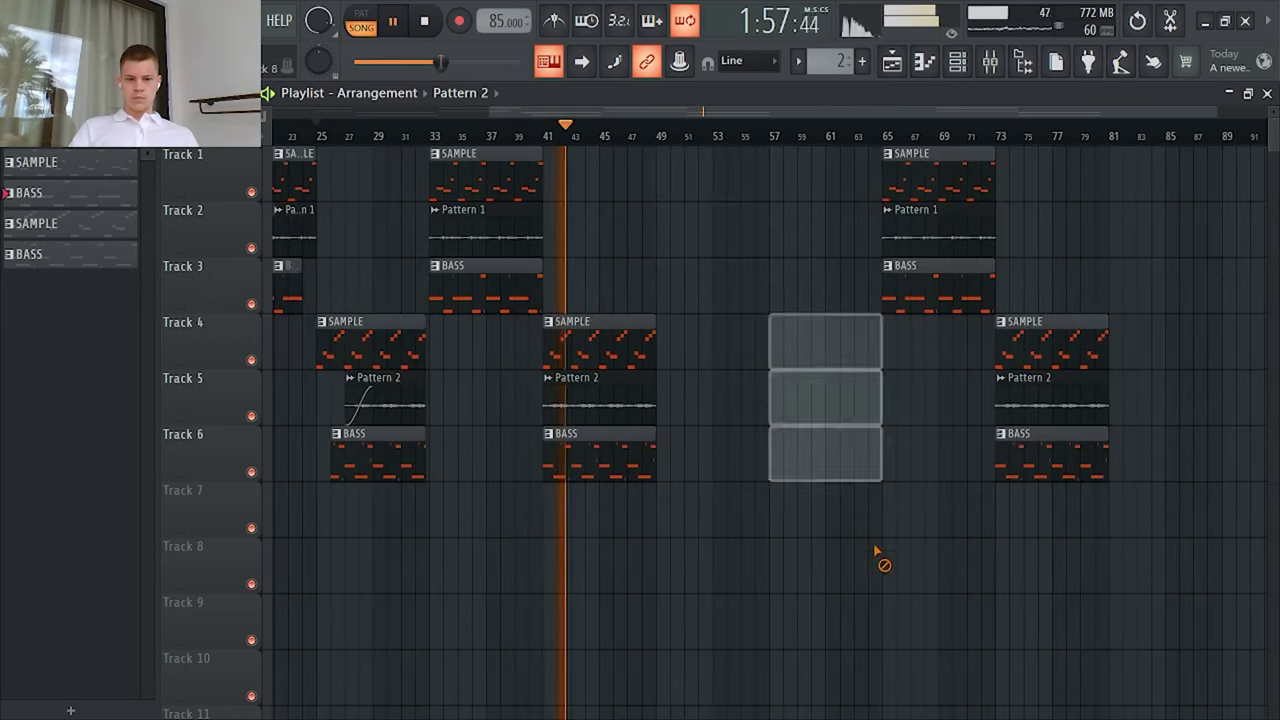
right_click(940, 290)
right_click(1050, 345)
scroll(760, 430, up, 3)
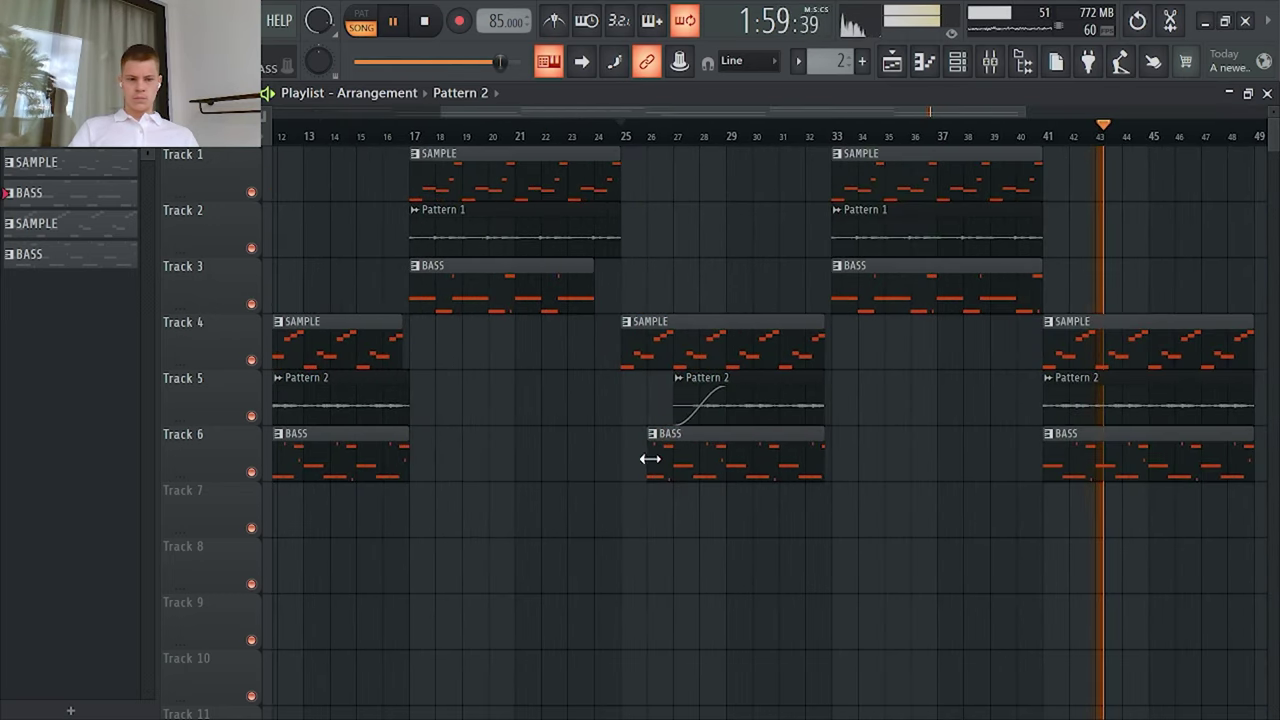
scroll(1120, 380, up, 4)
drag(1122, 352, 1000, 354)
key(ctrl+b)
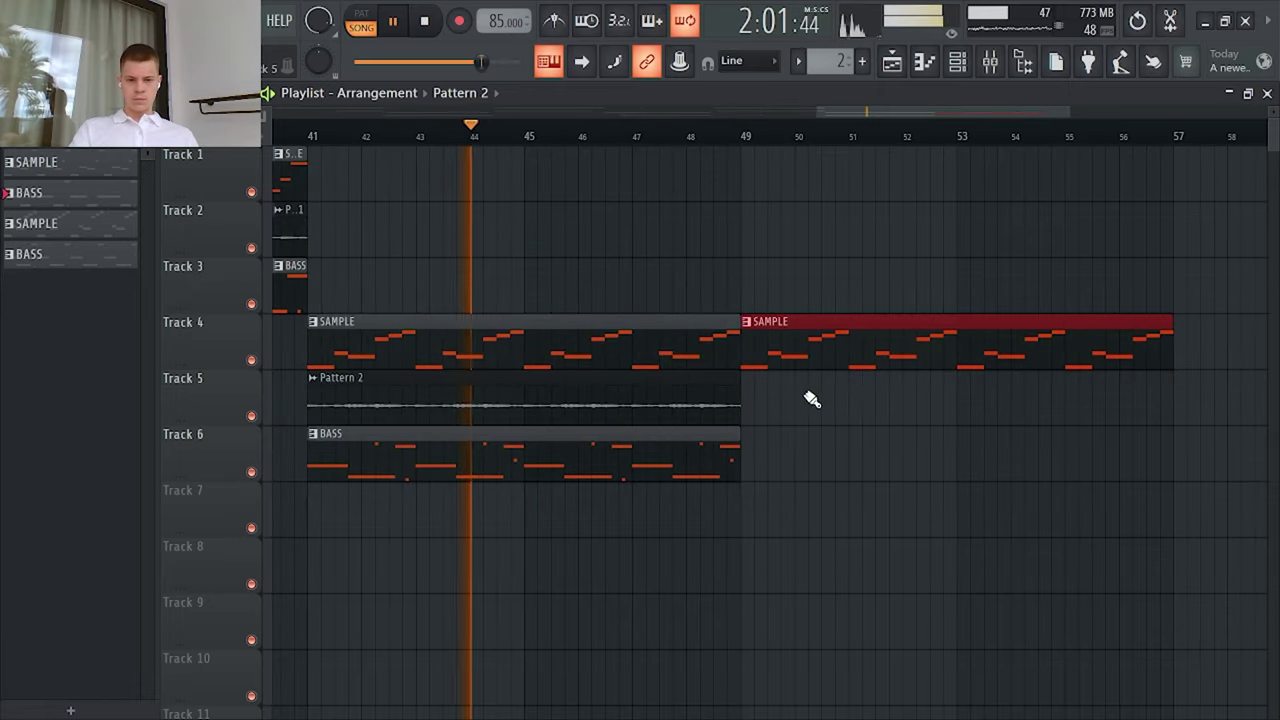
drag(808, 398, 700, 404)
key(ctrl+b)
scroll(661, 466, up, 2)
scroll(785, 466, down, 2)
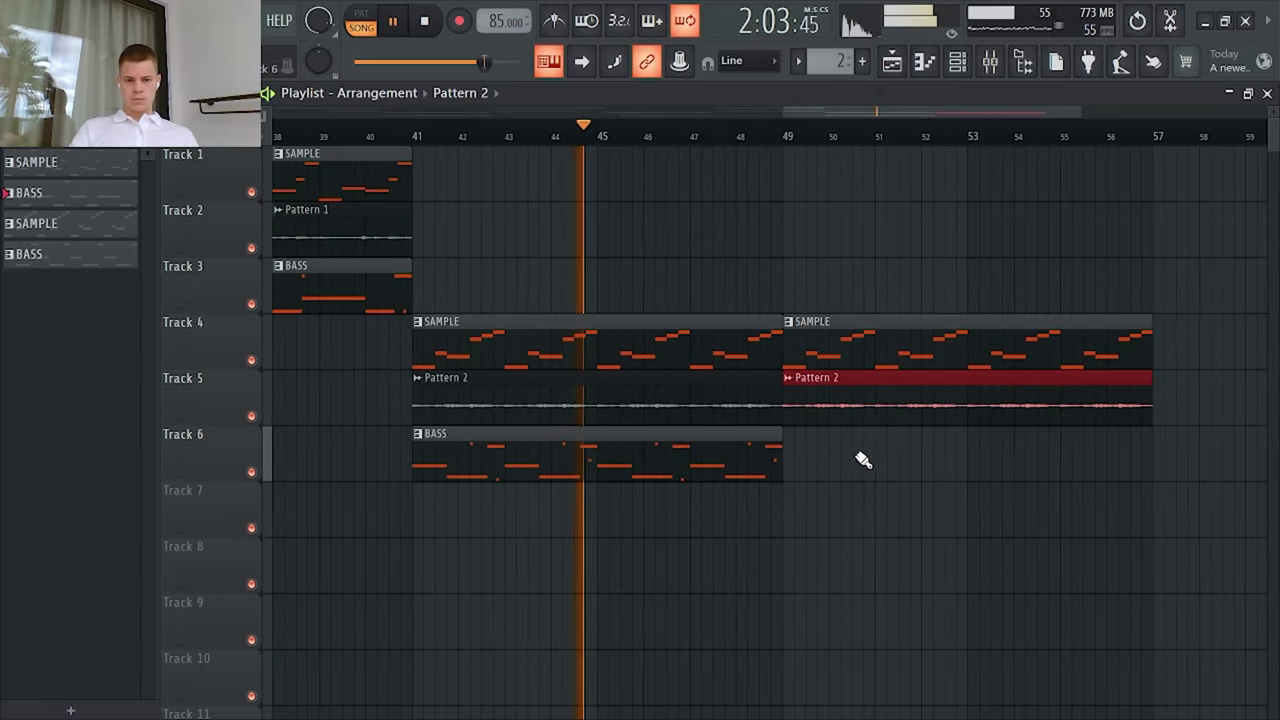
right_click(862, 402)
right_click(852, 350)
Step: Shorten the last BASS clip on Track 6 to end at bar 45 and fade Pattern 2 out from bar 45 to bar 49
drag(783, 477, 600, 477)
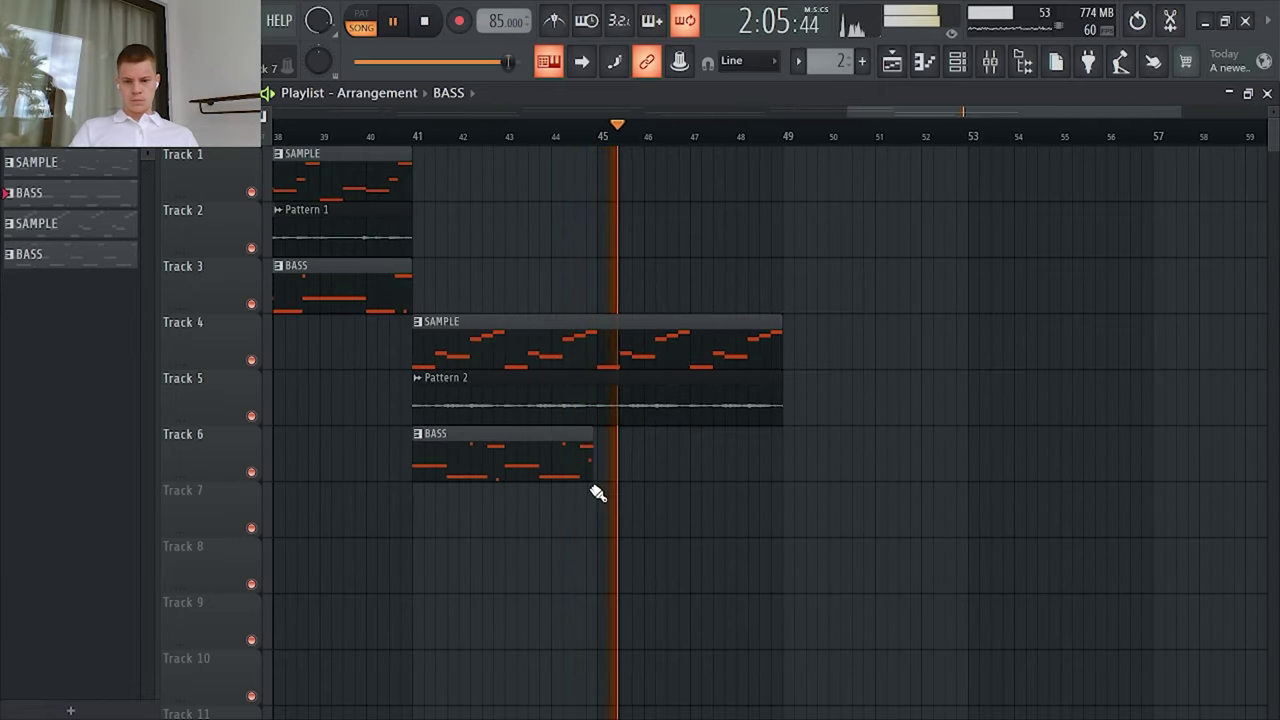
scroll(597, 475, up, 2)
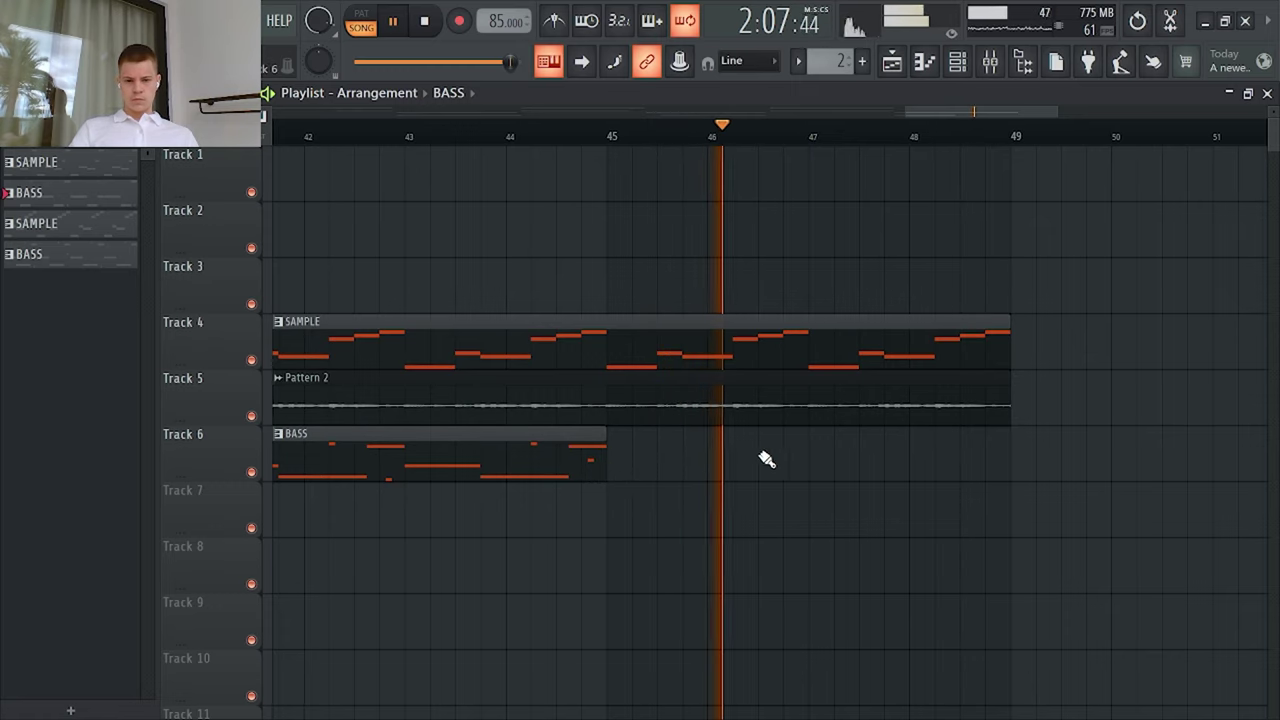
scroll(790, 440, down, 2)
drag(908, 390, 688, 408)
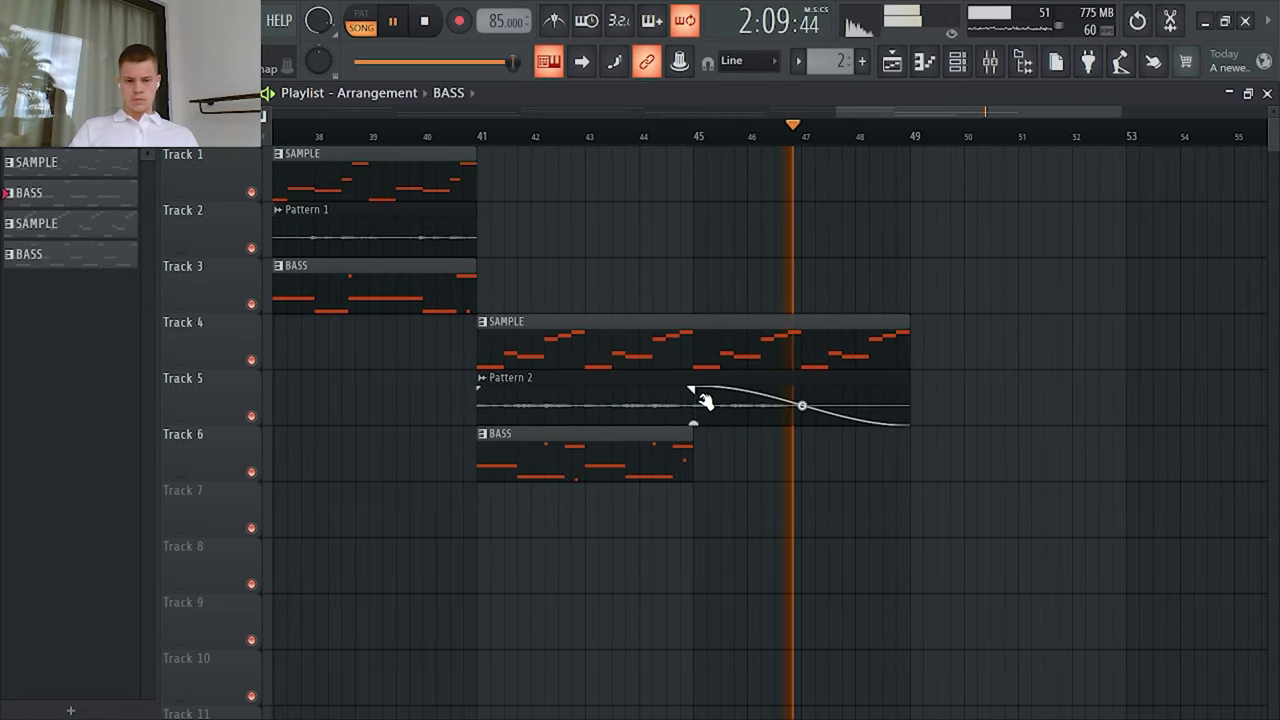
Step: Create an automation clip for the Master track's volume in the Mixer and move it to start at bar 1 on Track 7
scroll(923, 117, down, 3)
click(987, 68)
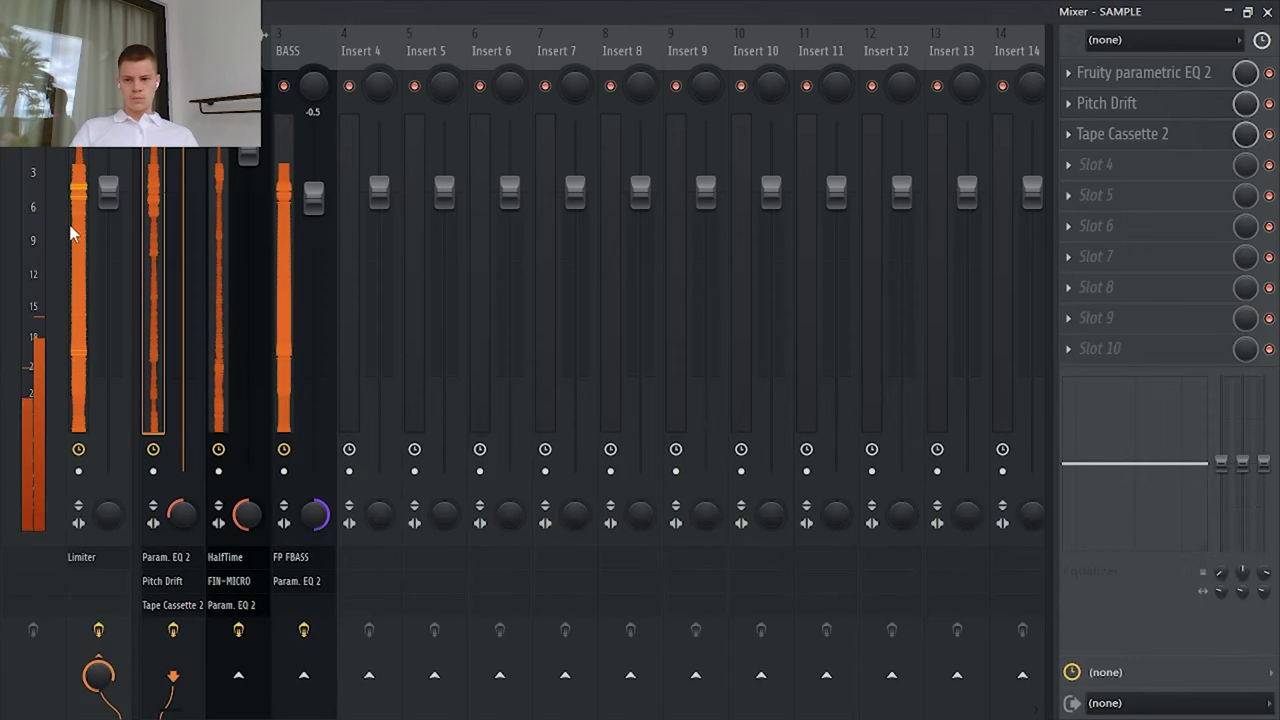
right_click(113, 186)
click(181, 411)
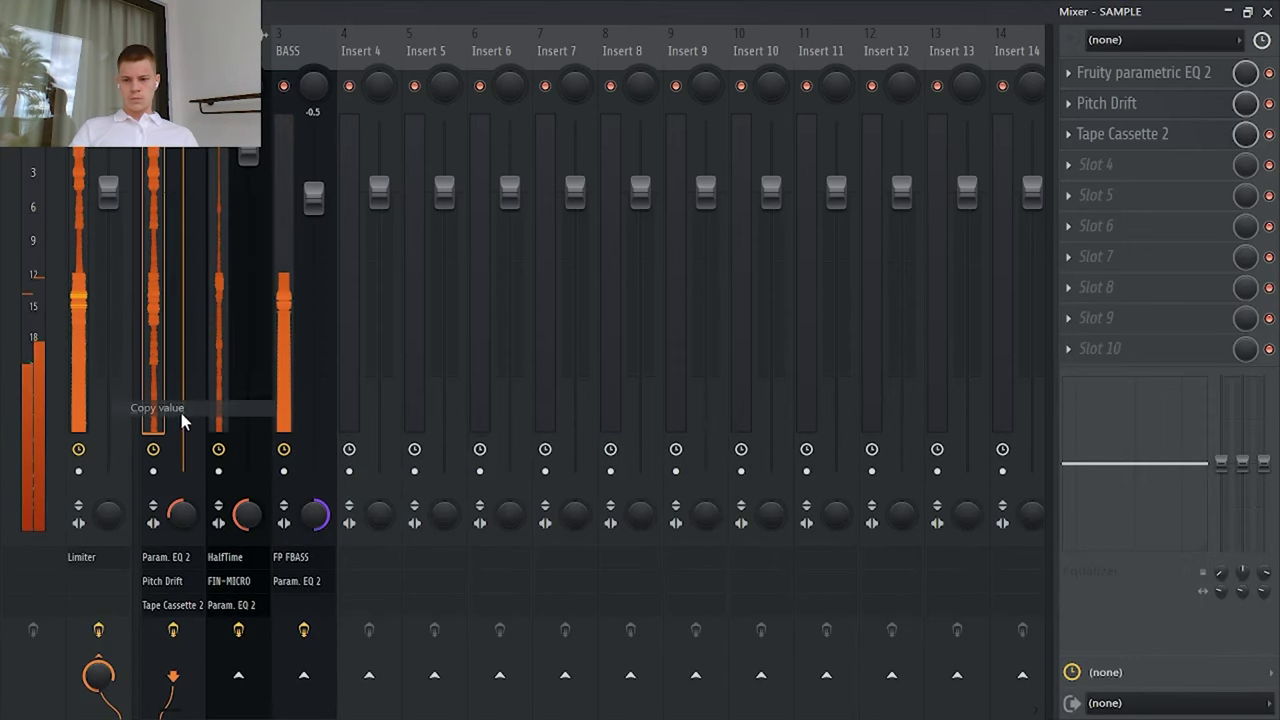
right_click(114, 200)
click(214, 326)
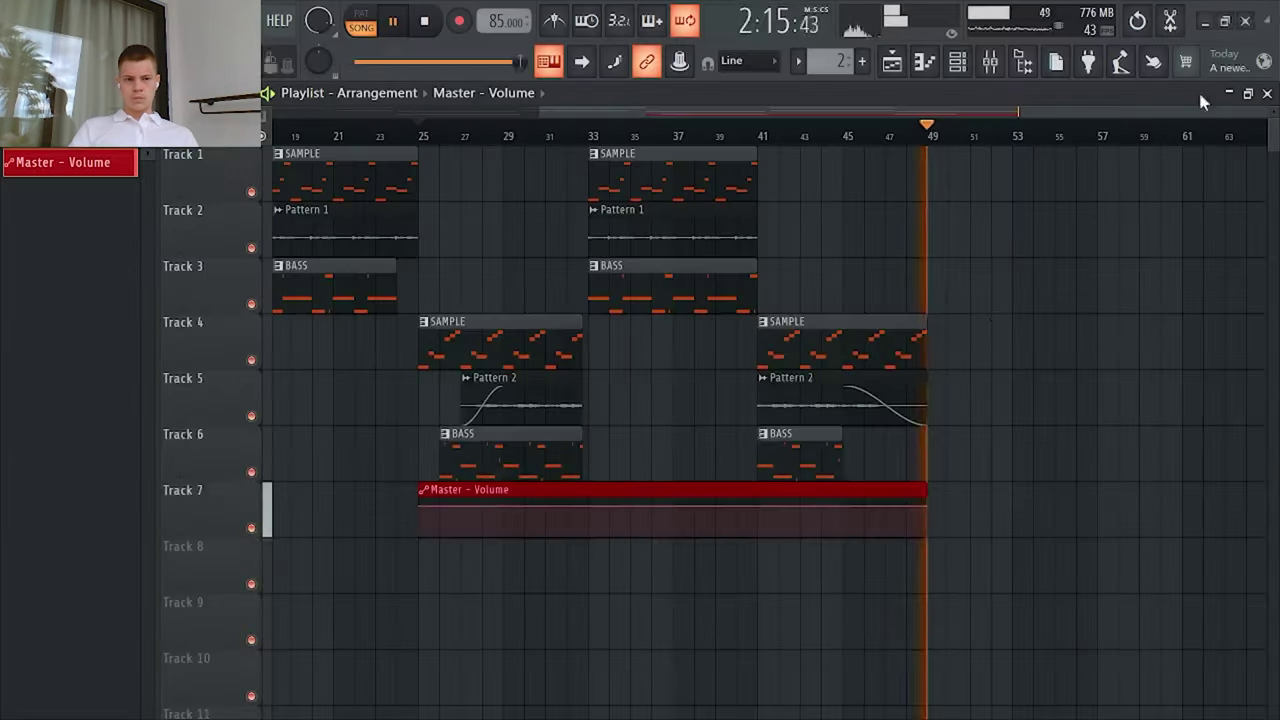
drag(464, 490, 283, 489)
scroll(266, 491, up, 6)
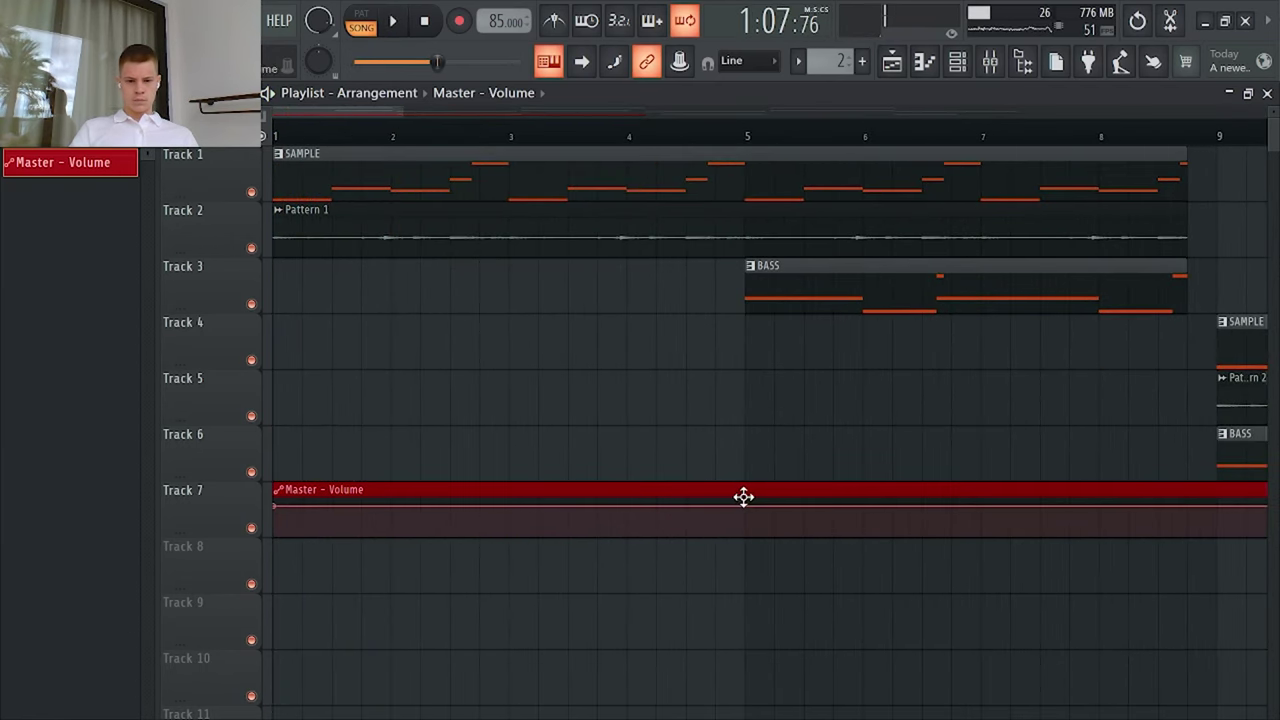
Step: Add a point at bar 5 of the Master - Volume clip with the copied level, lower its start point for a fade-in, and play it
right_click(744, 507)
click(853, 688)
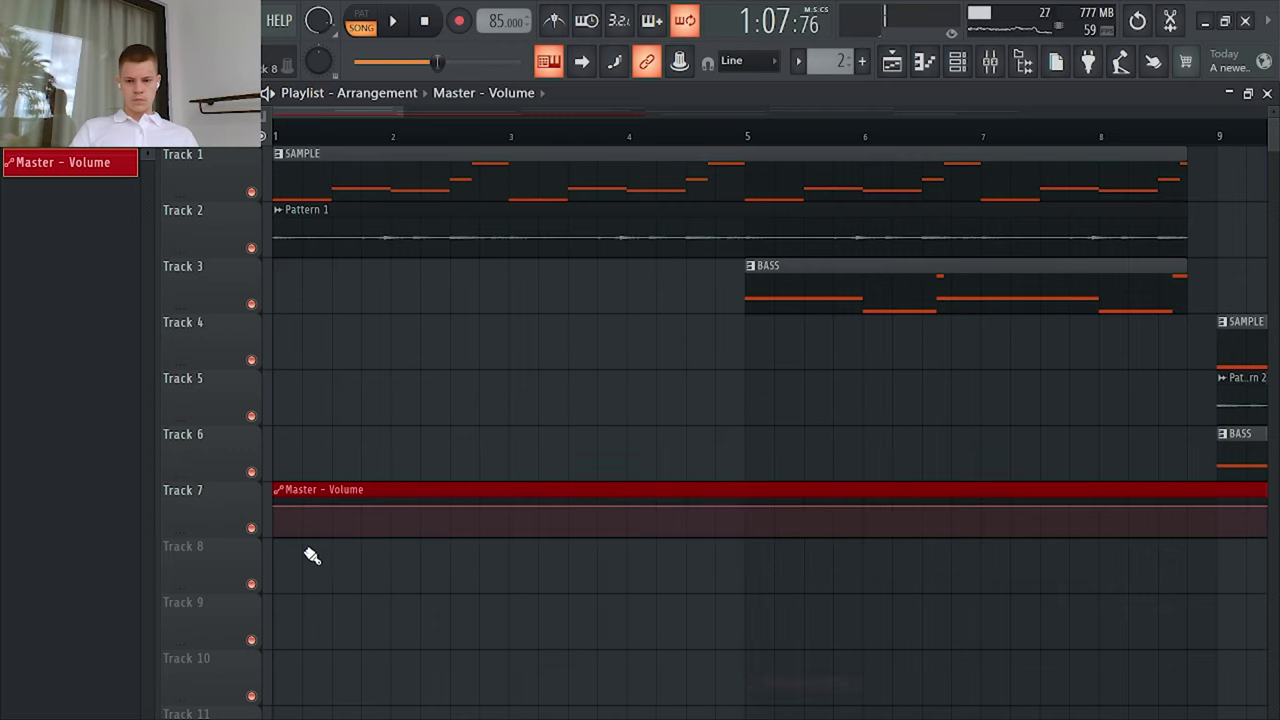
drag(278, 509, 255, 530)
key(space)
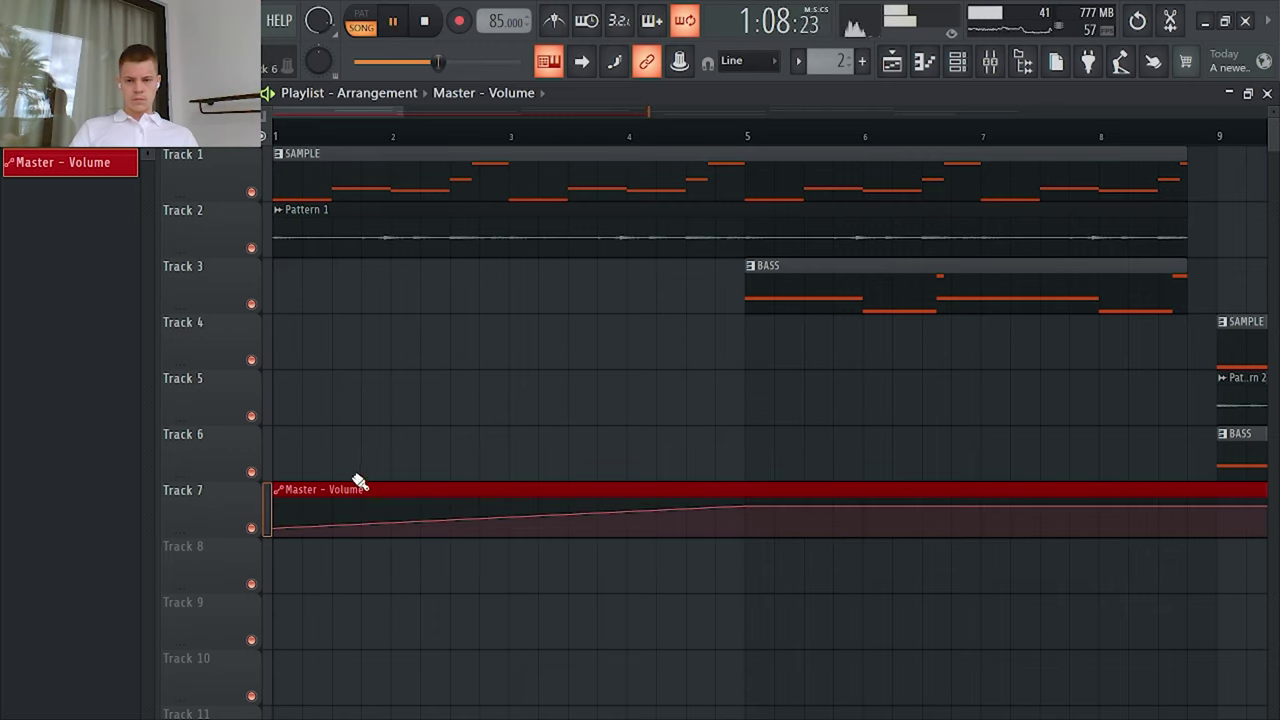
key(space)
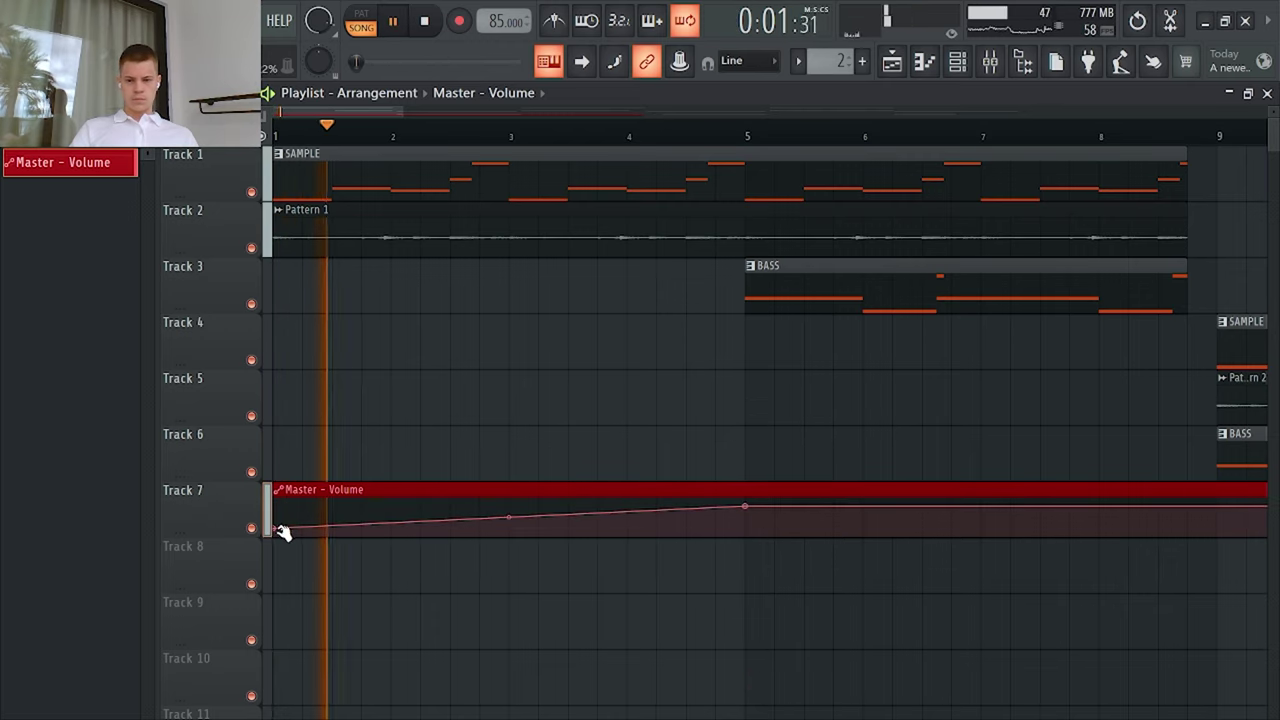
Step: Extend the Master - Volume clip to bar 52 and add a point at bar 45 with the pasted 80% value
scroll(276, 531, down, 6)
drag(643, 508, 1077, 514)
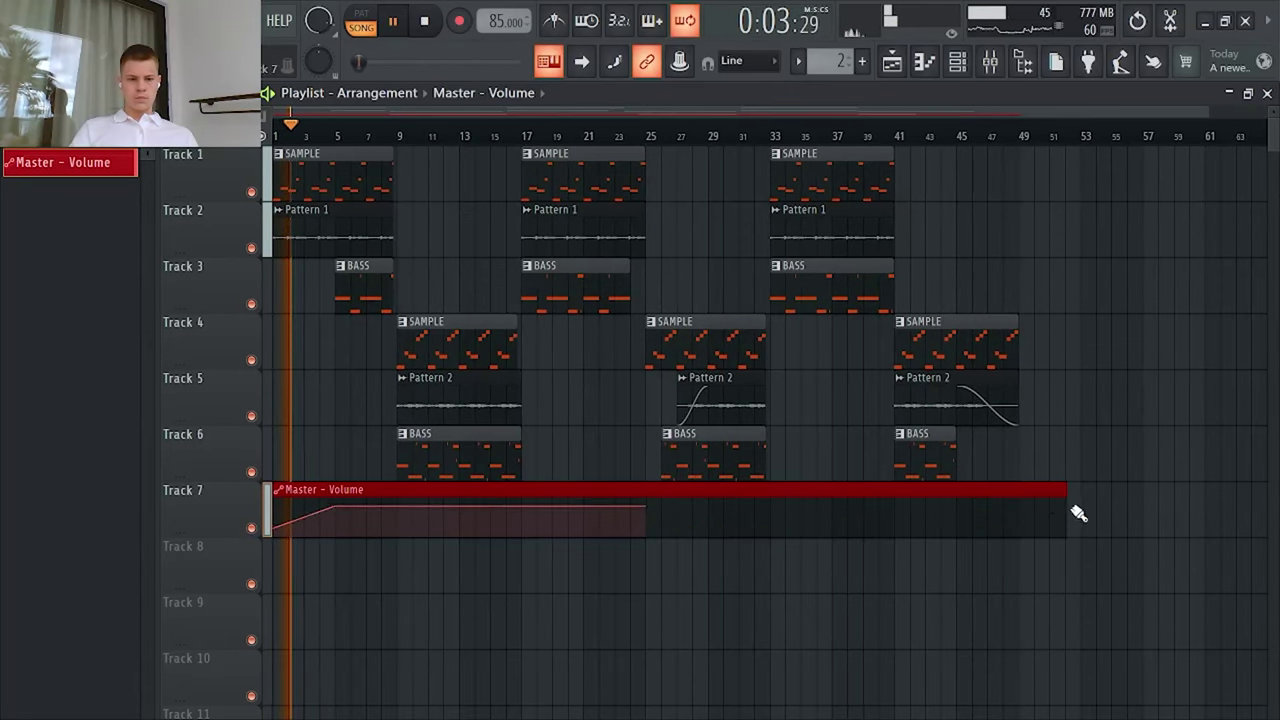
scroll(928, 530, up, 5)
scroll(960, 528, up, 3)
scroll(900, 520, down, 3)
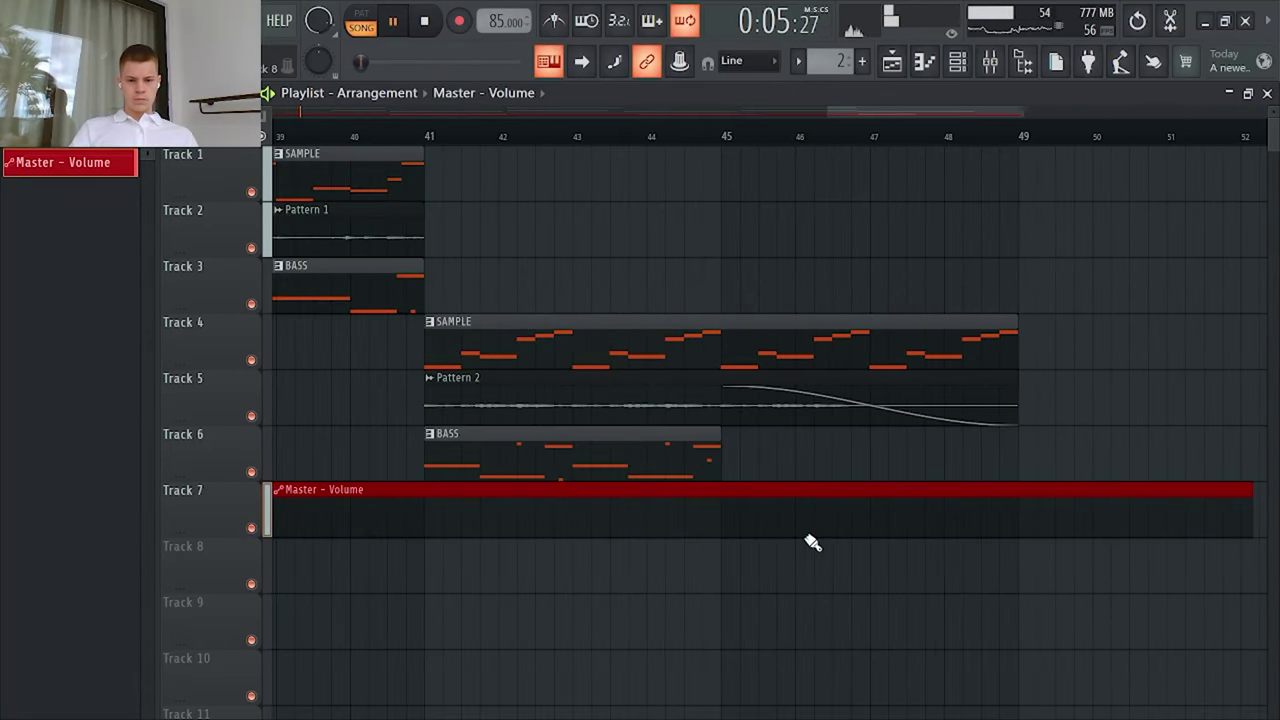
scroll(749, 514, up, 1)
right_click(730, 510)
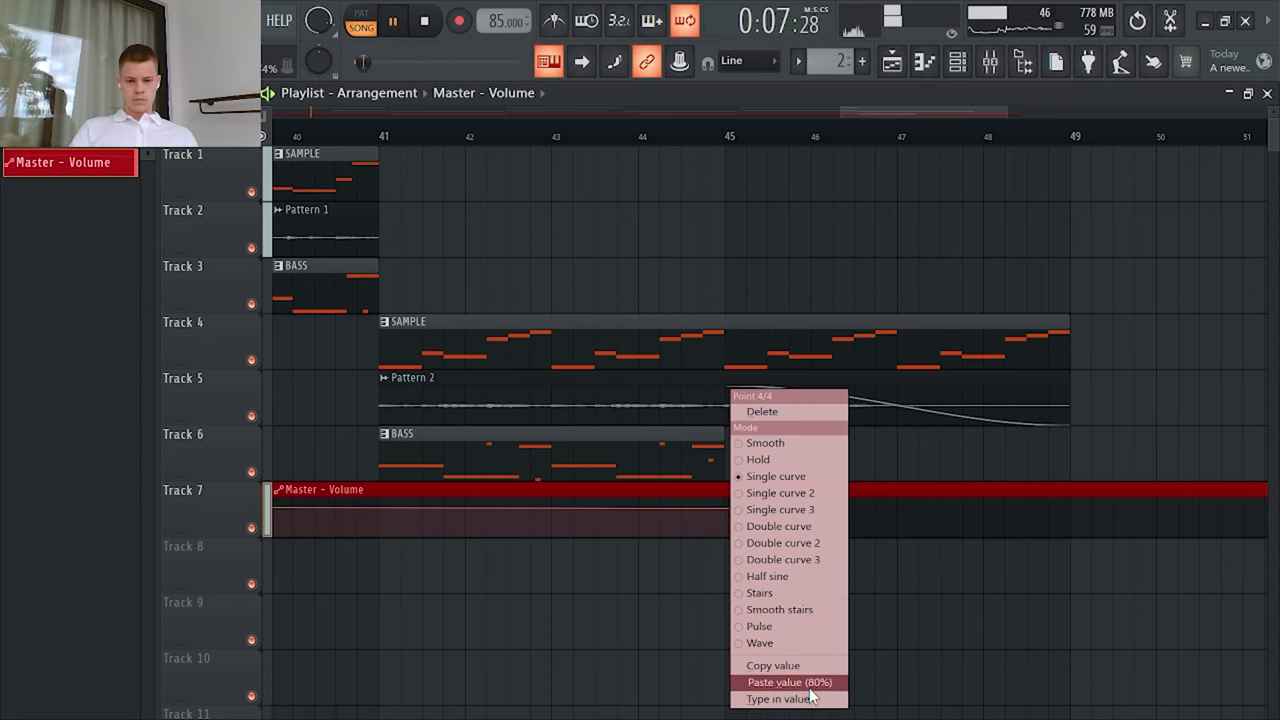
scroll(734, 554, up, 4)
right_click(733, 512)
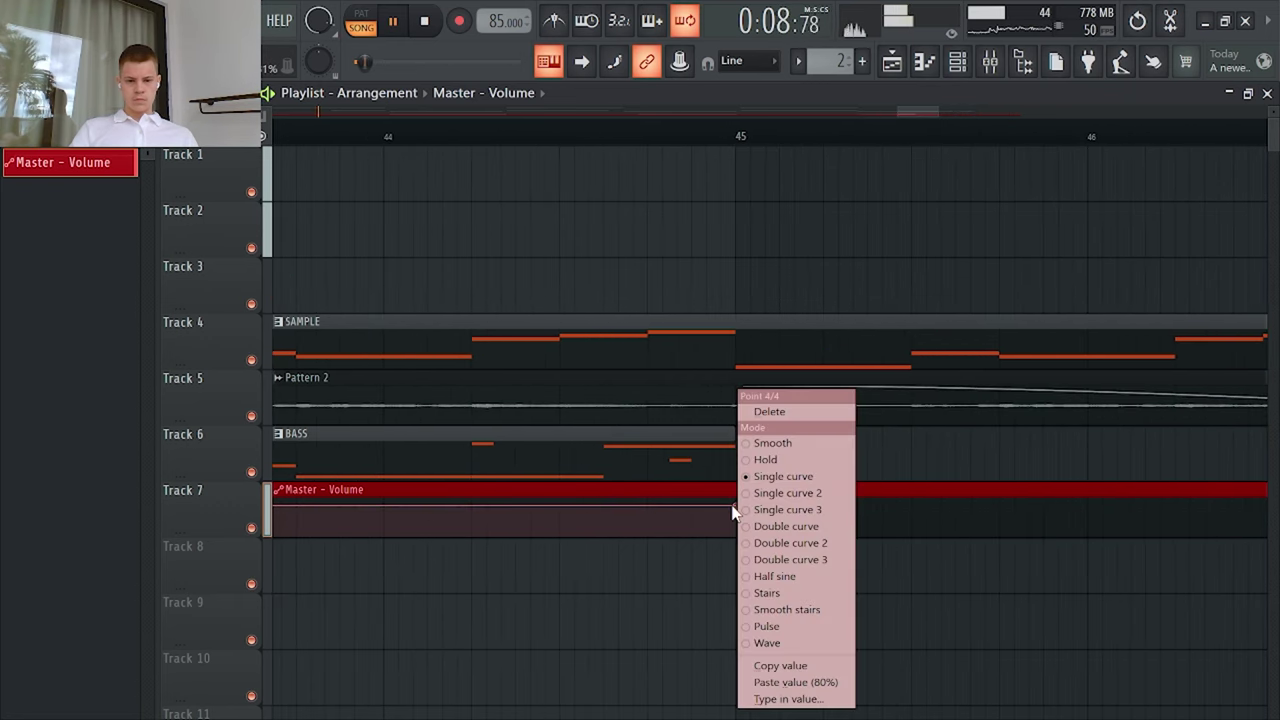
click(806, 683)
Step: Fade the Master - Volume automation down to zero from bar 45 to bar 50, trim the clip to end there, and stop playback
scroll(891, 617, down, 3)
click(986, 539)
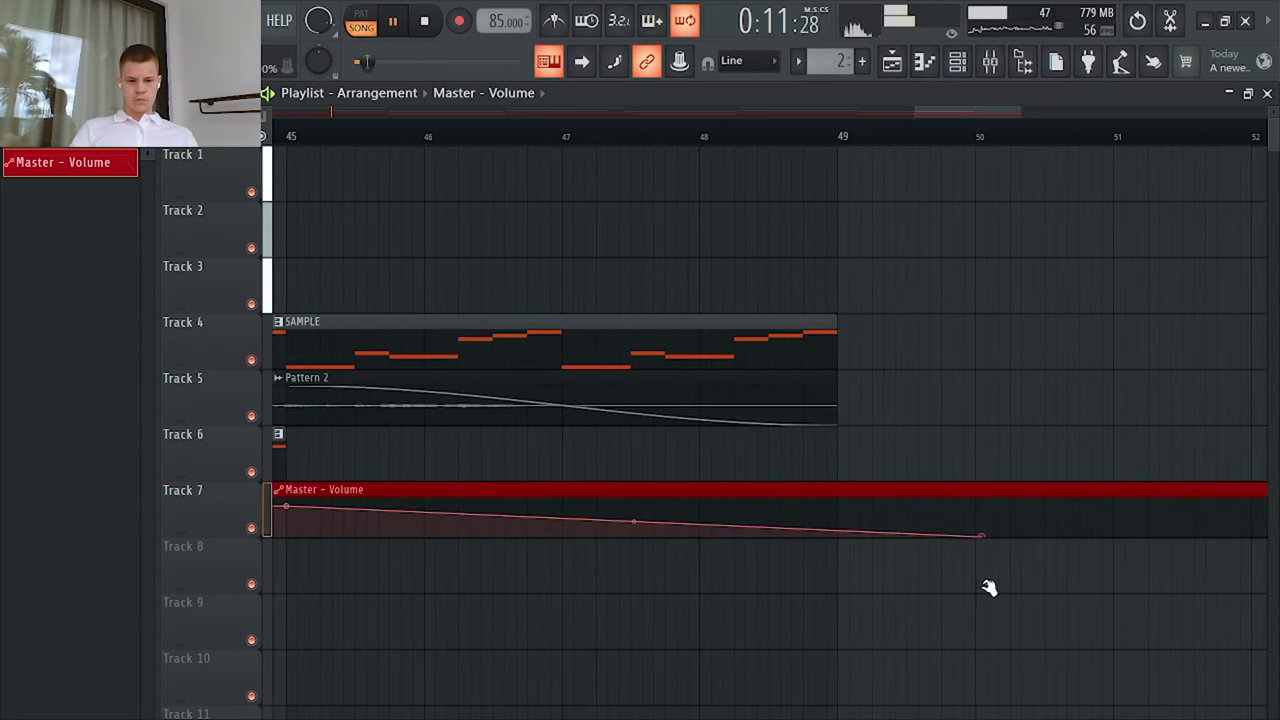
scroll(749, 542, down, 2)
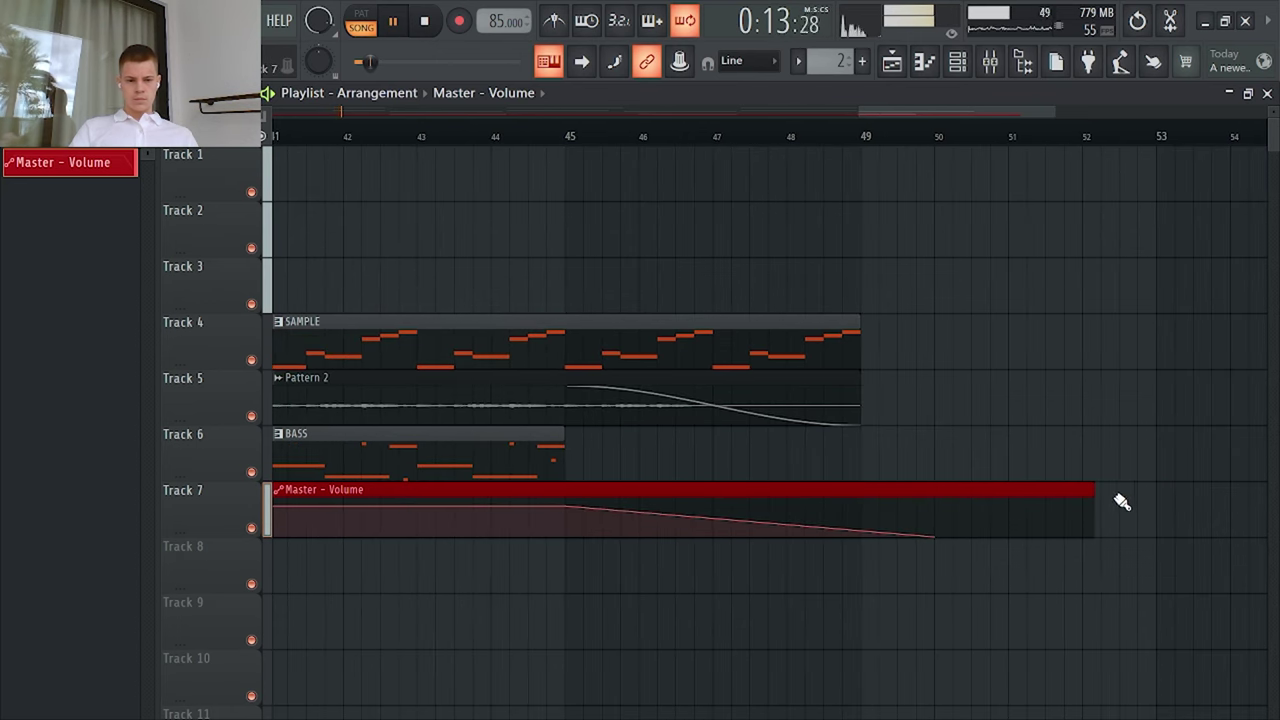
drag(1056, 495, 923, 508)
scroll(940, 508, down, 4)
key(space)
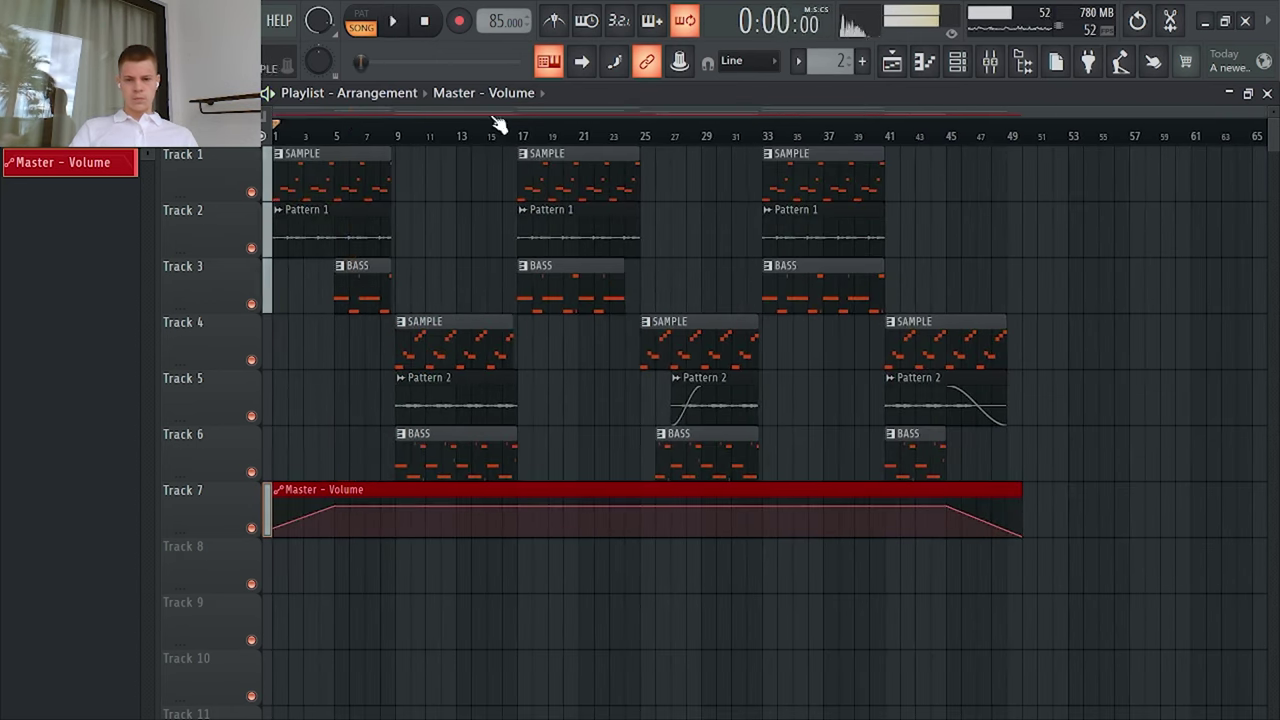
Step: Create an automation clip for the BASS track's volume in the Mixer, then close the Mixer
click(990, 62)
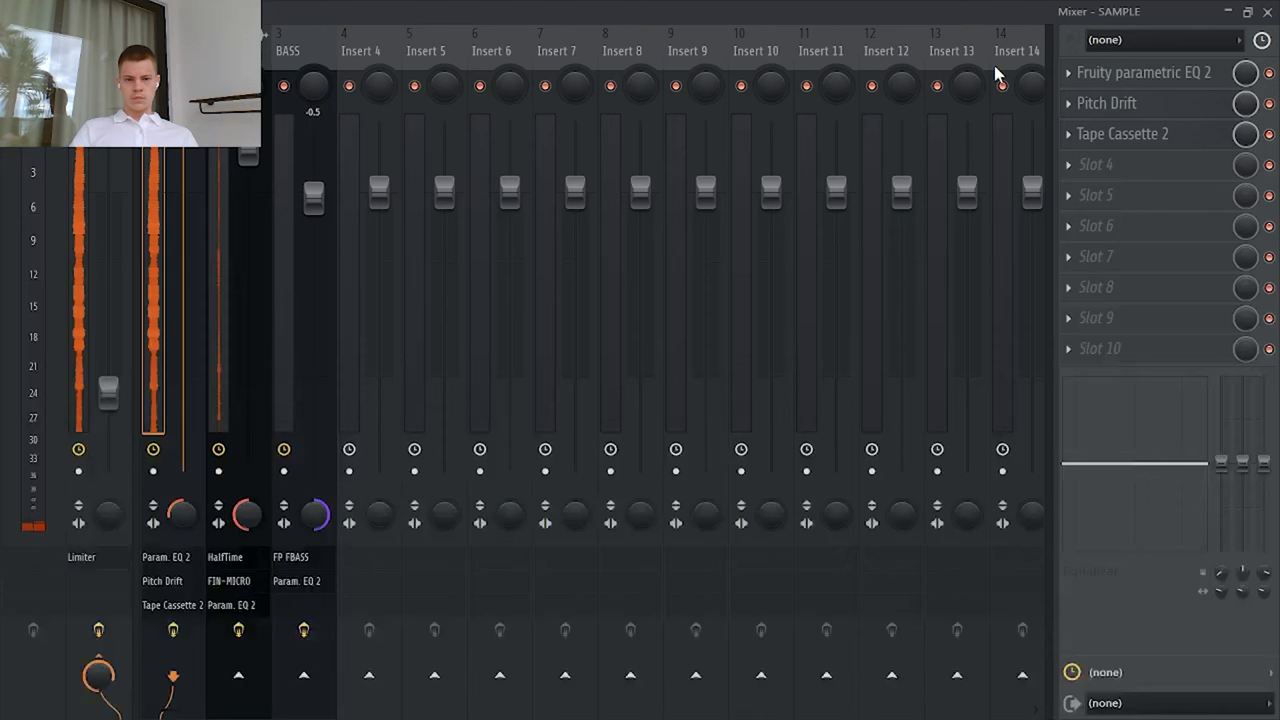
click(335, 55)
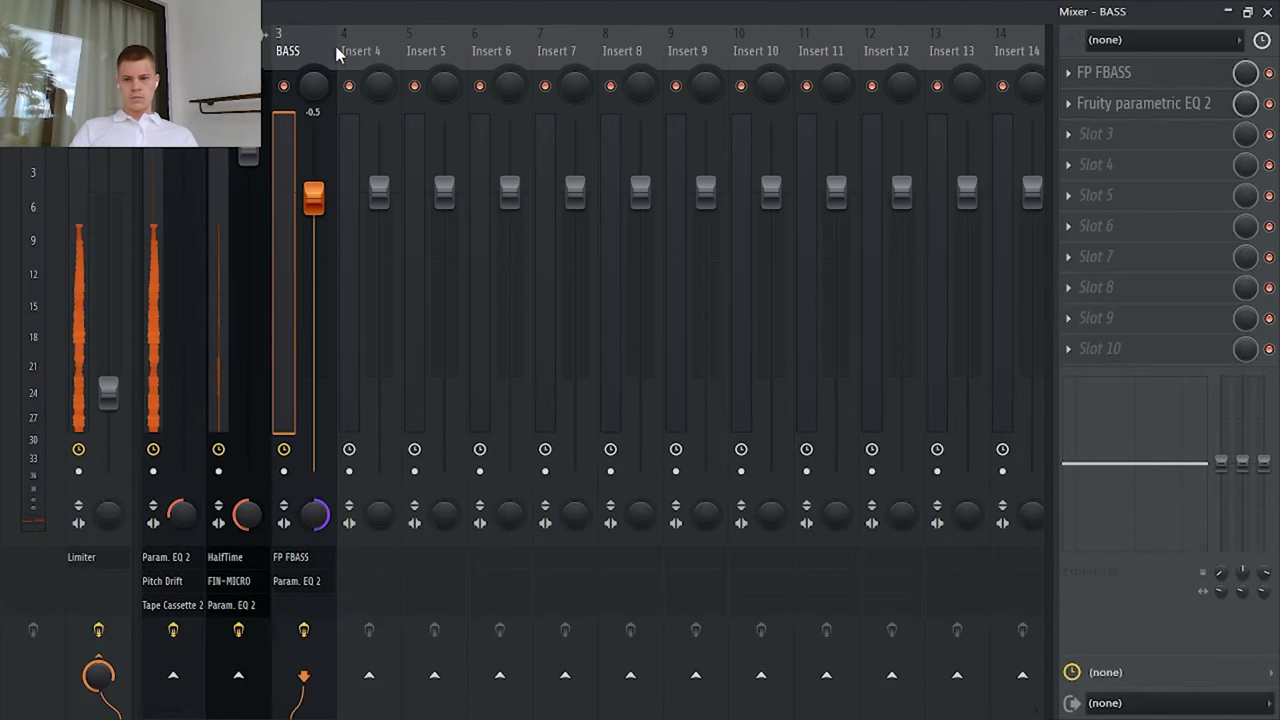
right_click(330, 219)
click(389, 452)
right_click(314, 198)
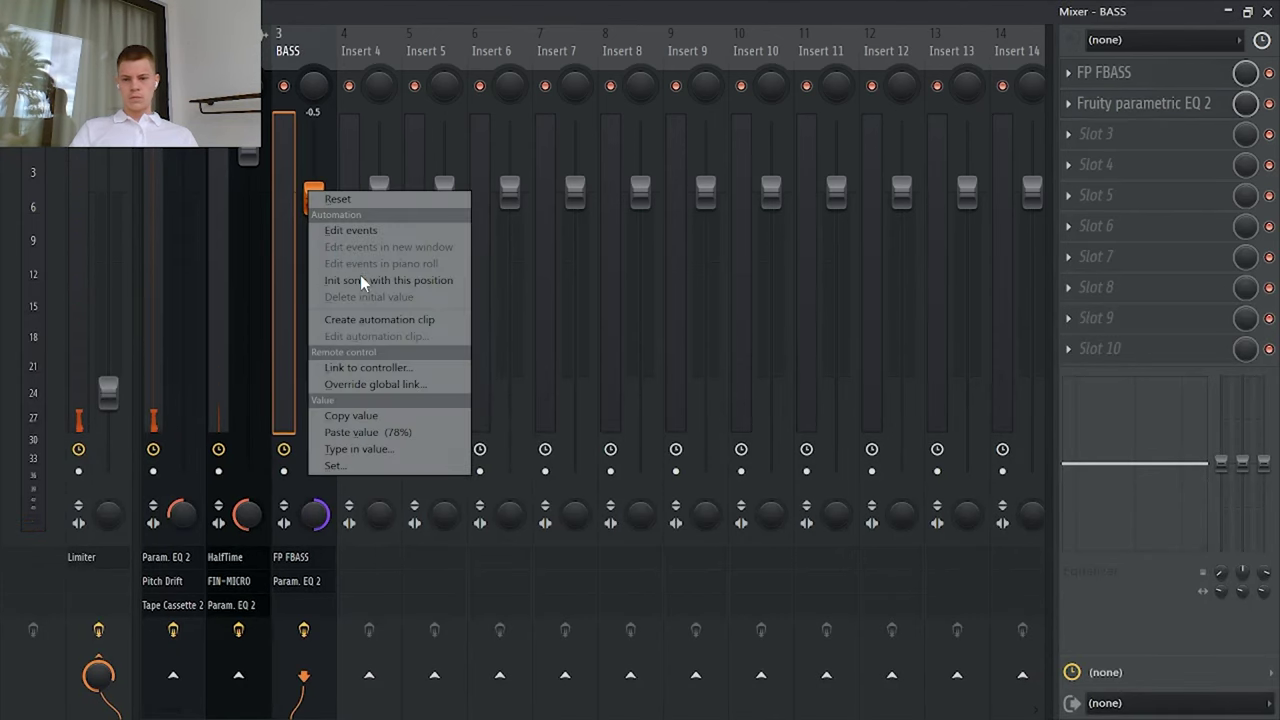
click(400, 322)
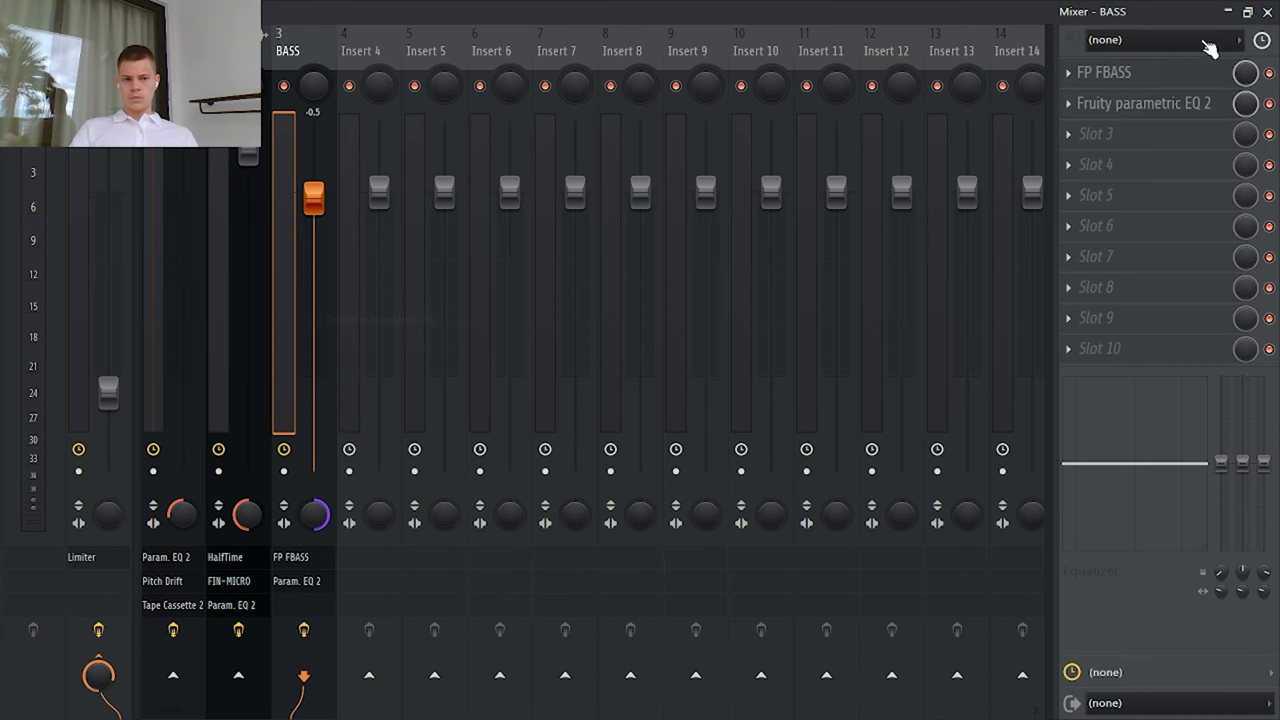
click(1267, 12)
Step: Lower the BASS - Volume automation on Track 8 to zero from bar 1 to bar 5
scroll(177, 527, up, 8)
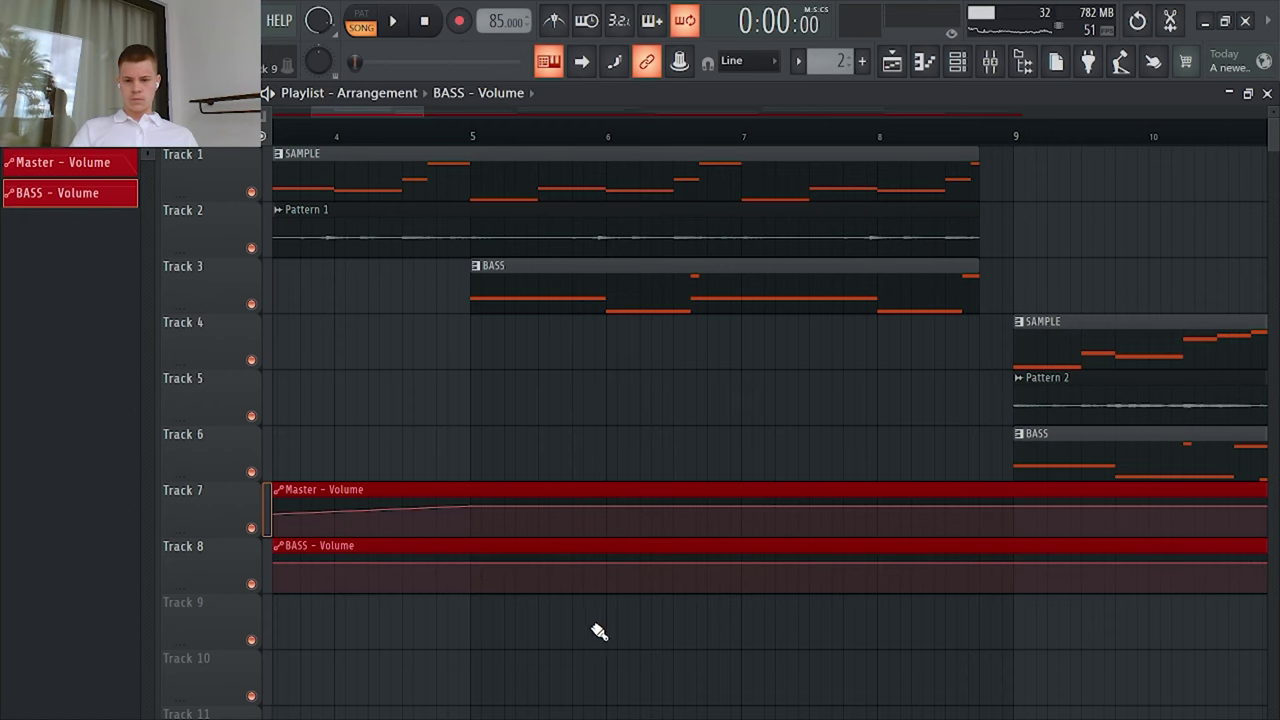
scroll(599, 631, down, 2)
drag(533, 563, 533, 606)
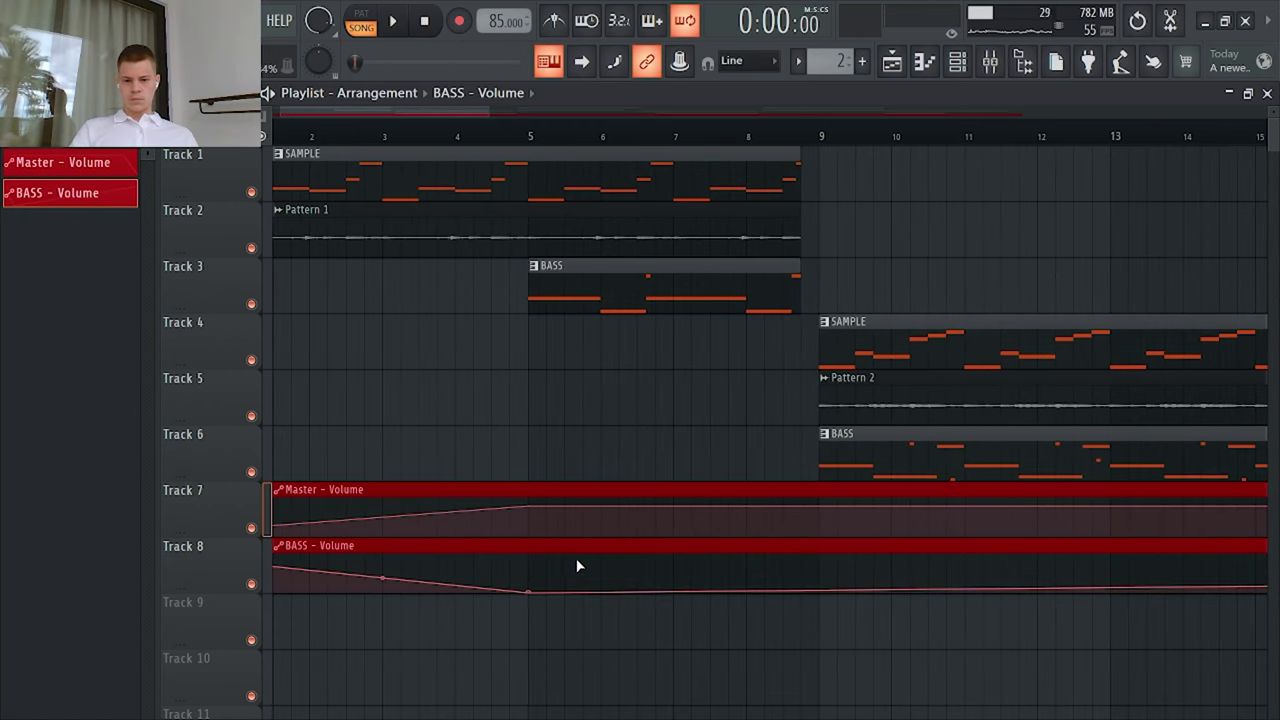
scroll(414, 589, down, 2)
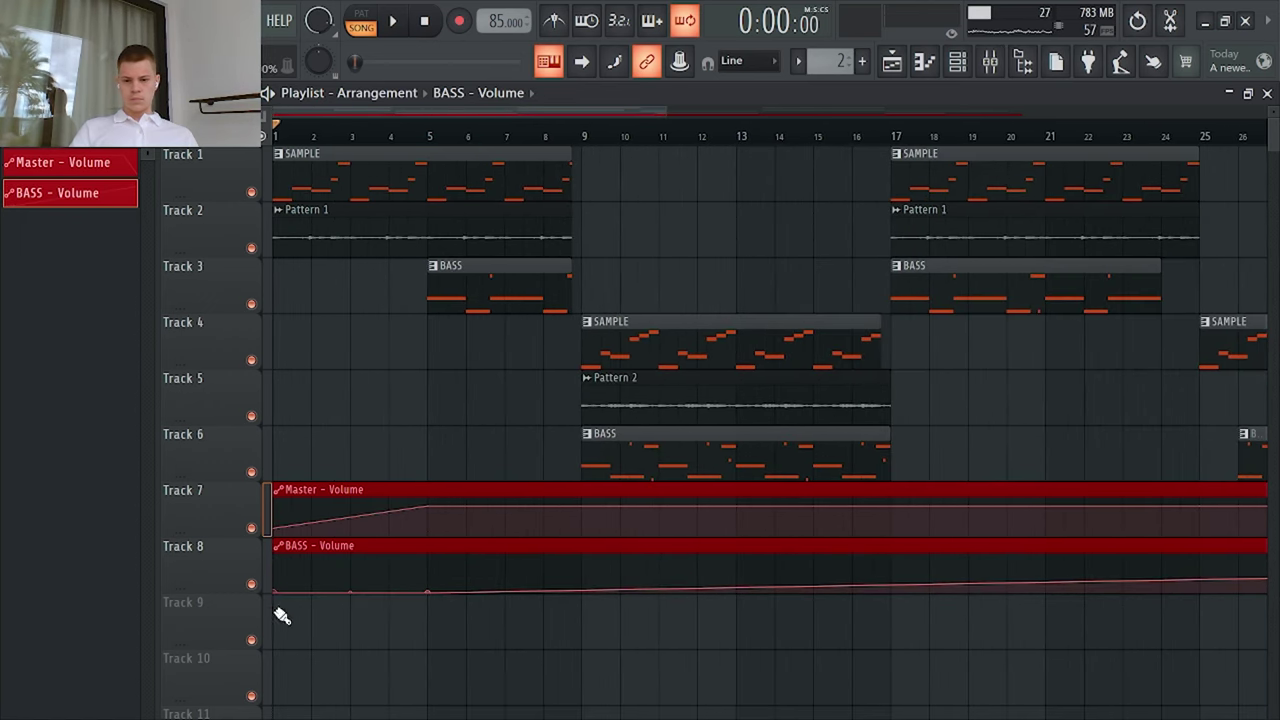
Step: Add a point at bar 9 of the BASS - Volume clip with the copied level to fade the bass in from bar 5
scroll(606, 577, up, 4)
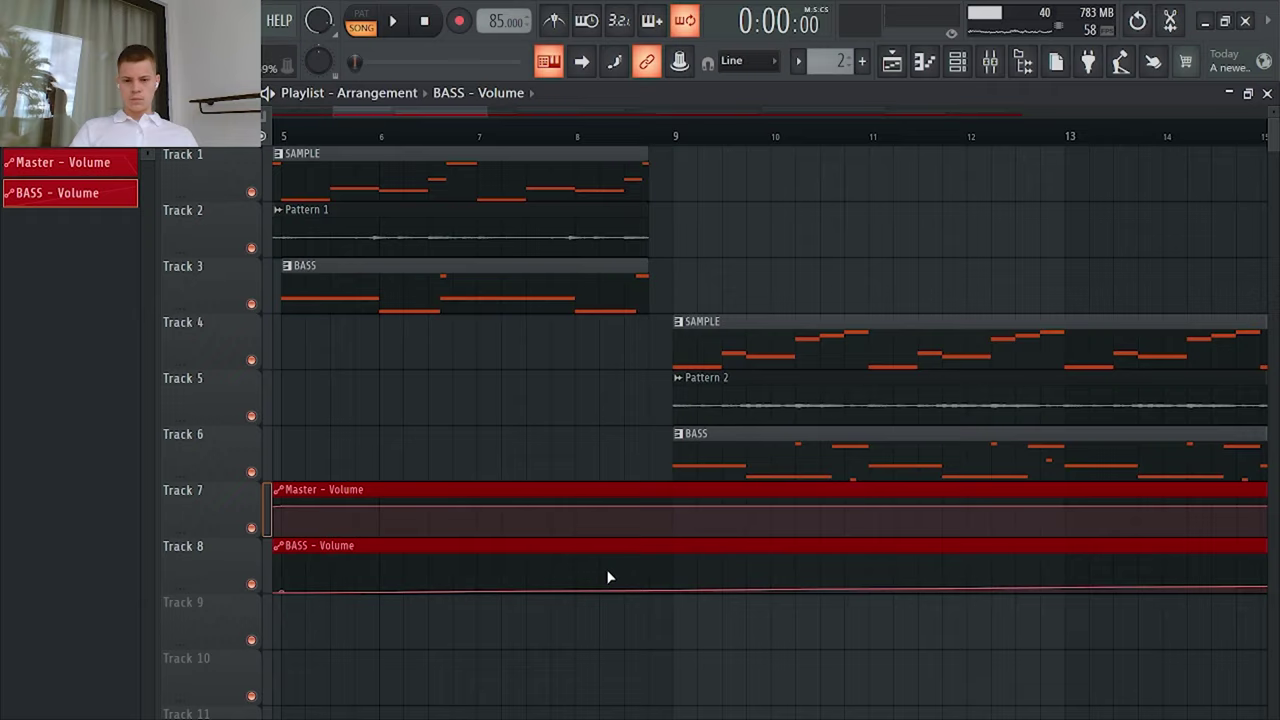
right_click(738, 563)
right_click(738, 563)
click(792, 686)
scroll(588, 610, down, 3)
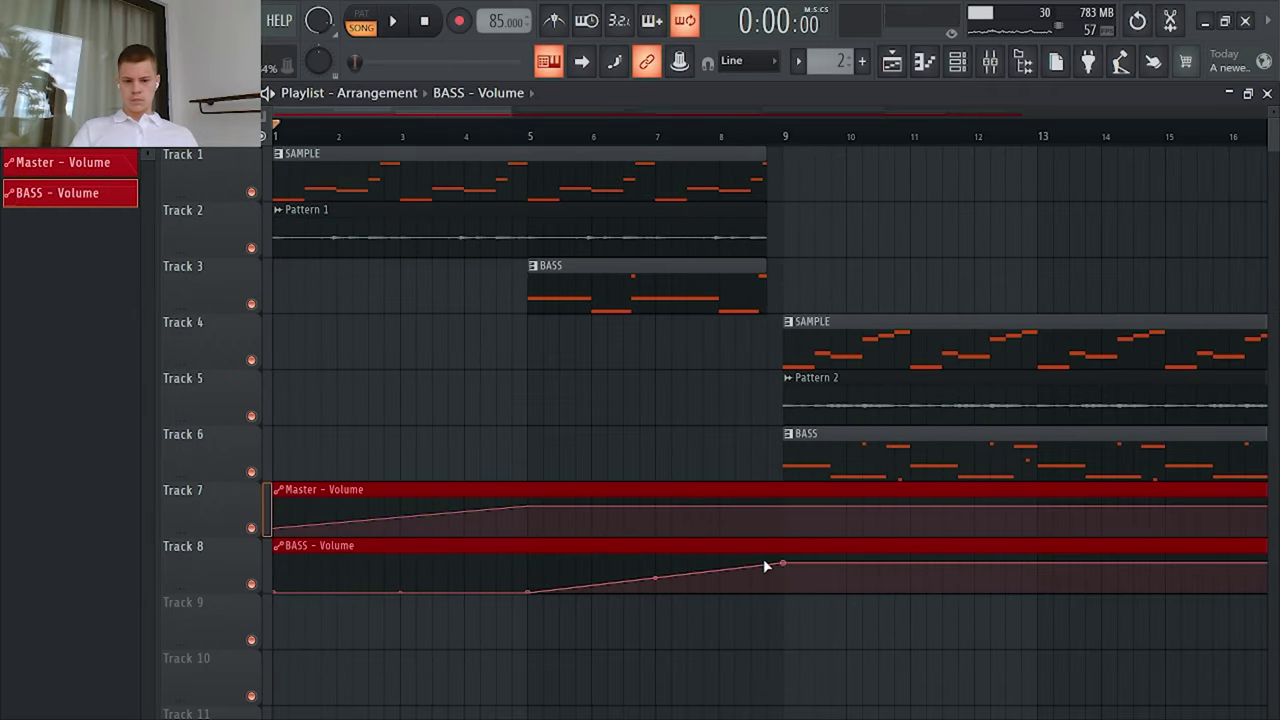
Step: Play the arrangement from bar 5 to hear the bass fade-in, then stop playback
click(561, 140)
key(space)
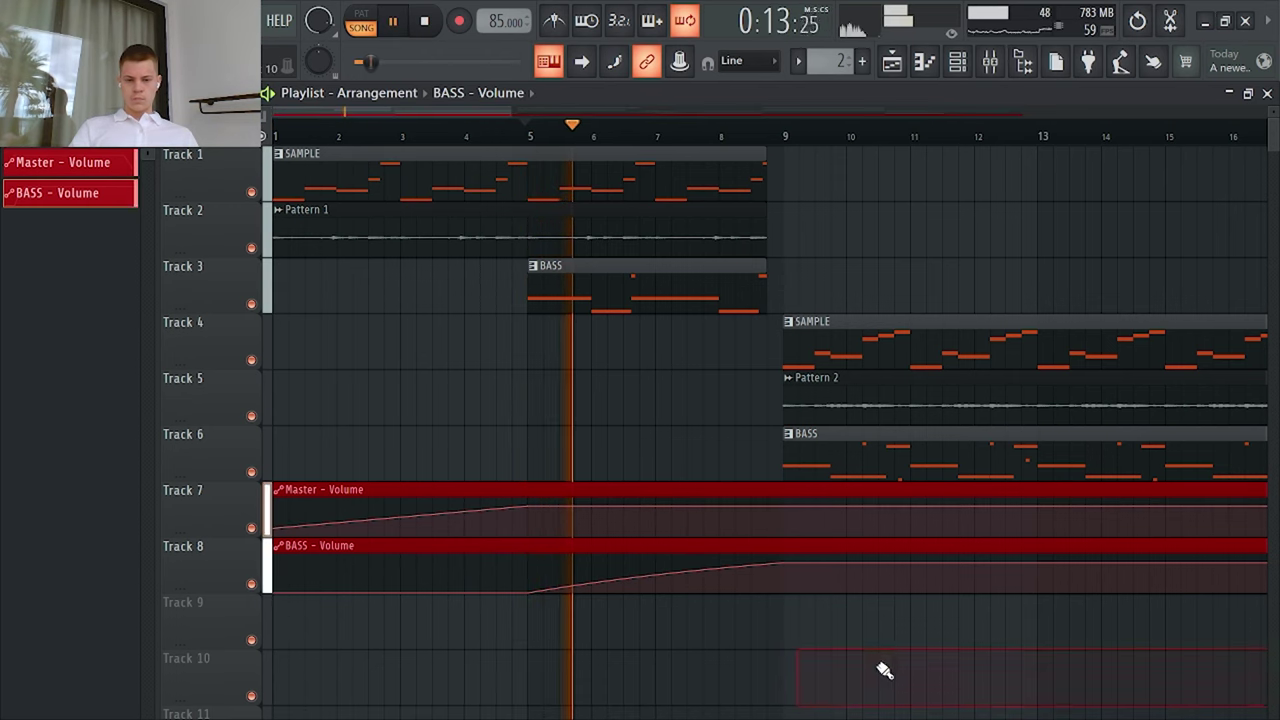
scroll(663, 503, down, 5)
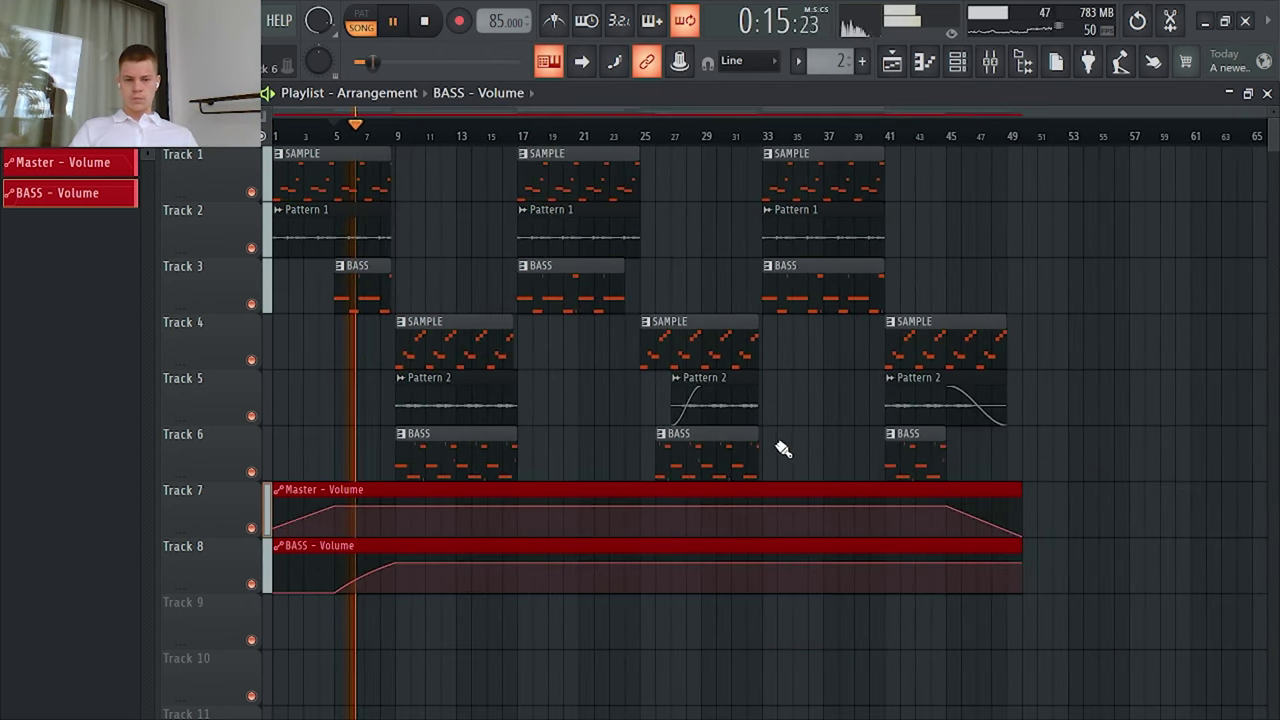
key(space)
click(430, 24)
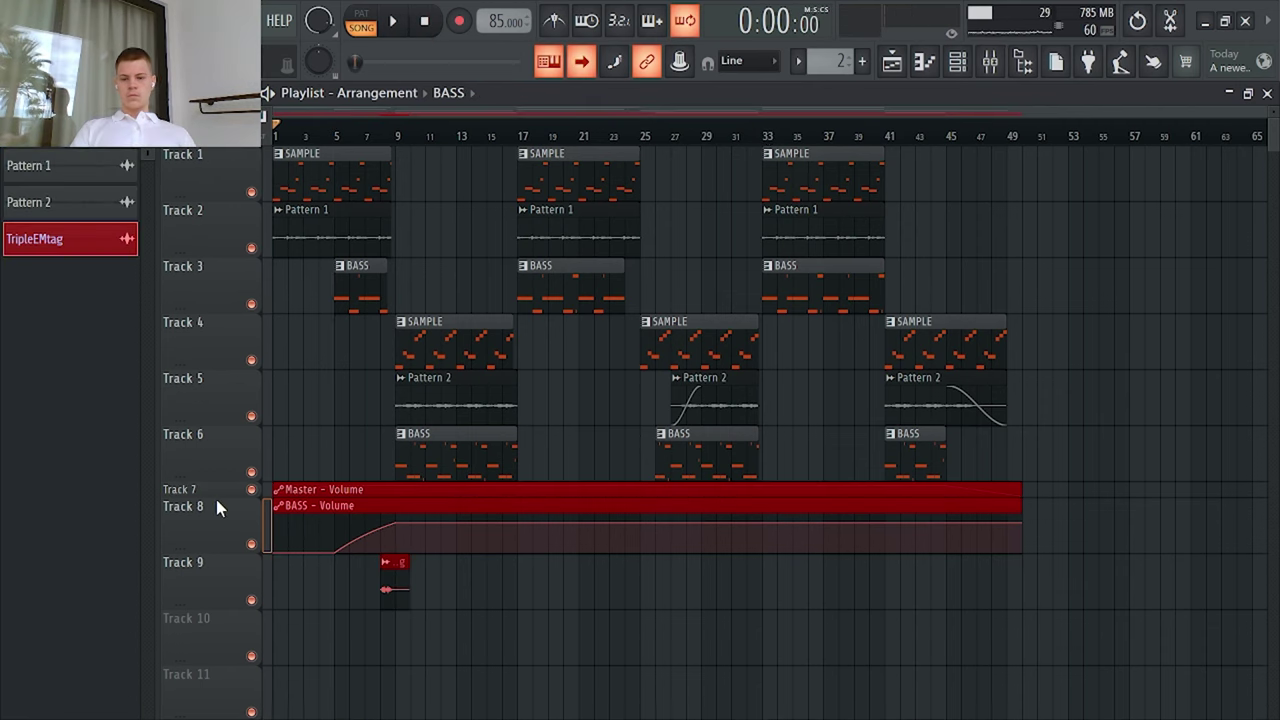
Step: Enlarge Track 7 back to full height and play the whole arrangement from bar 1
drag(228, 501, 228, 541)
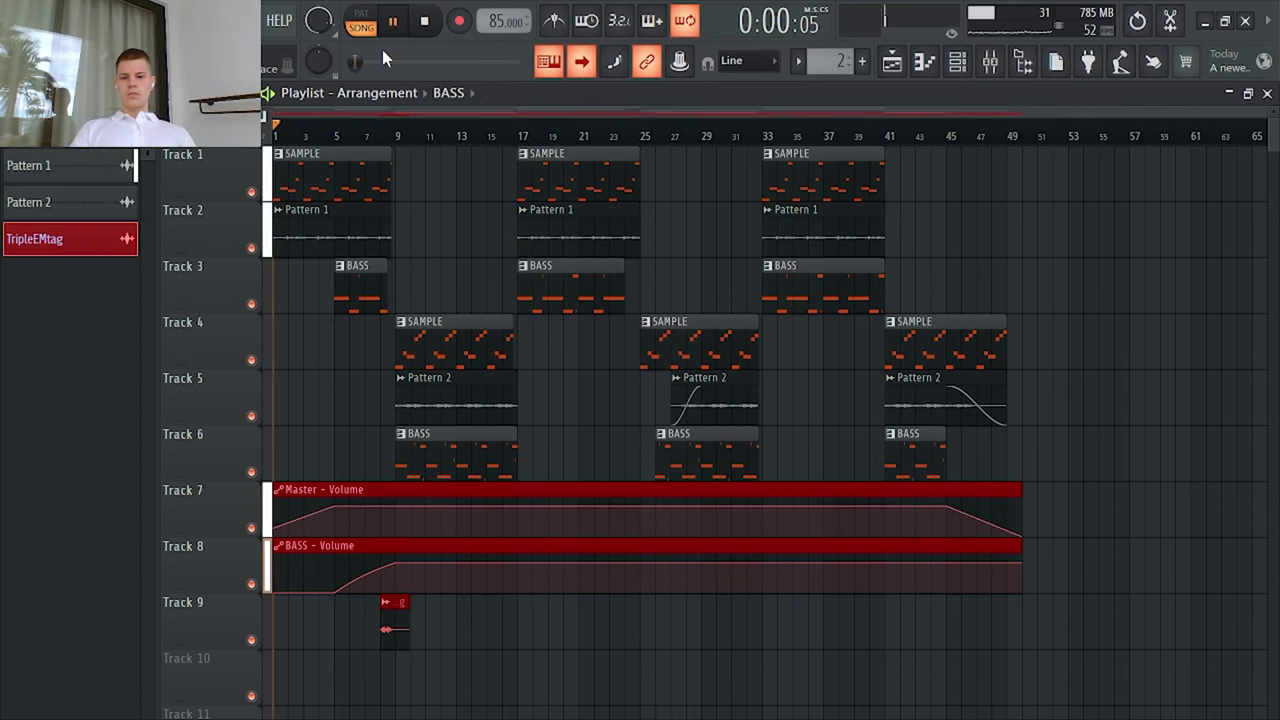
scroll(128, 359, up, 2)
scroll(134, 368, down, 1)
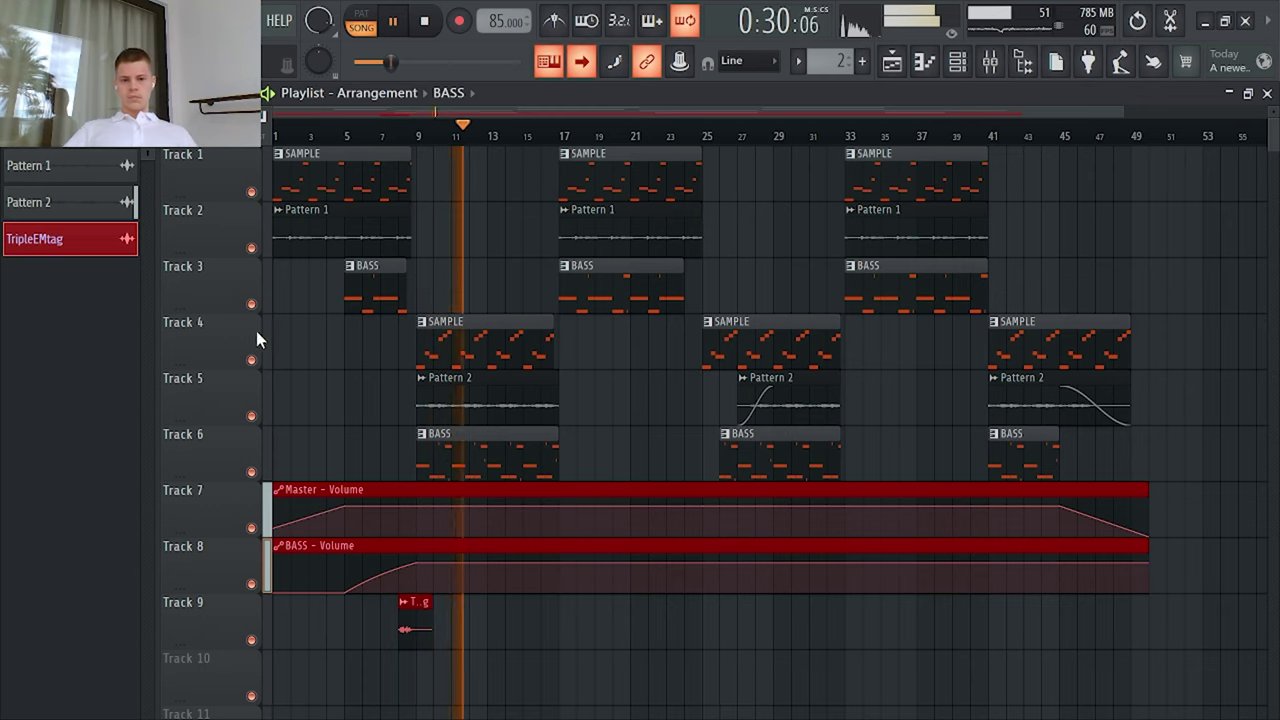
Step: Check the BASS and SAMPLE tracks in the Mixer while the song plays
click(993, 61)
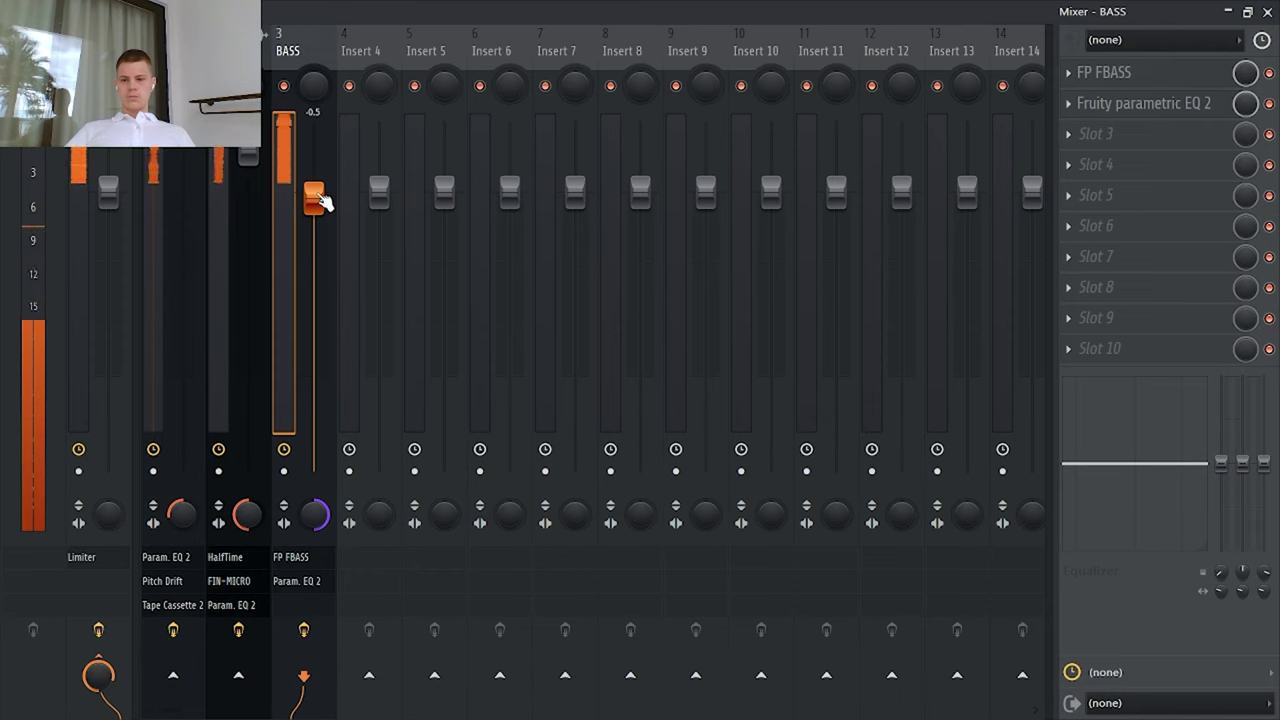
click(178, 110)
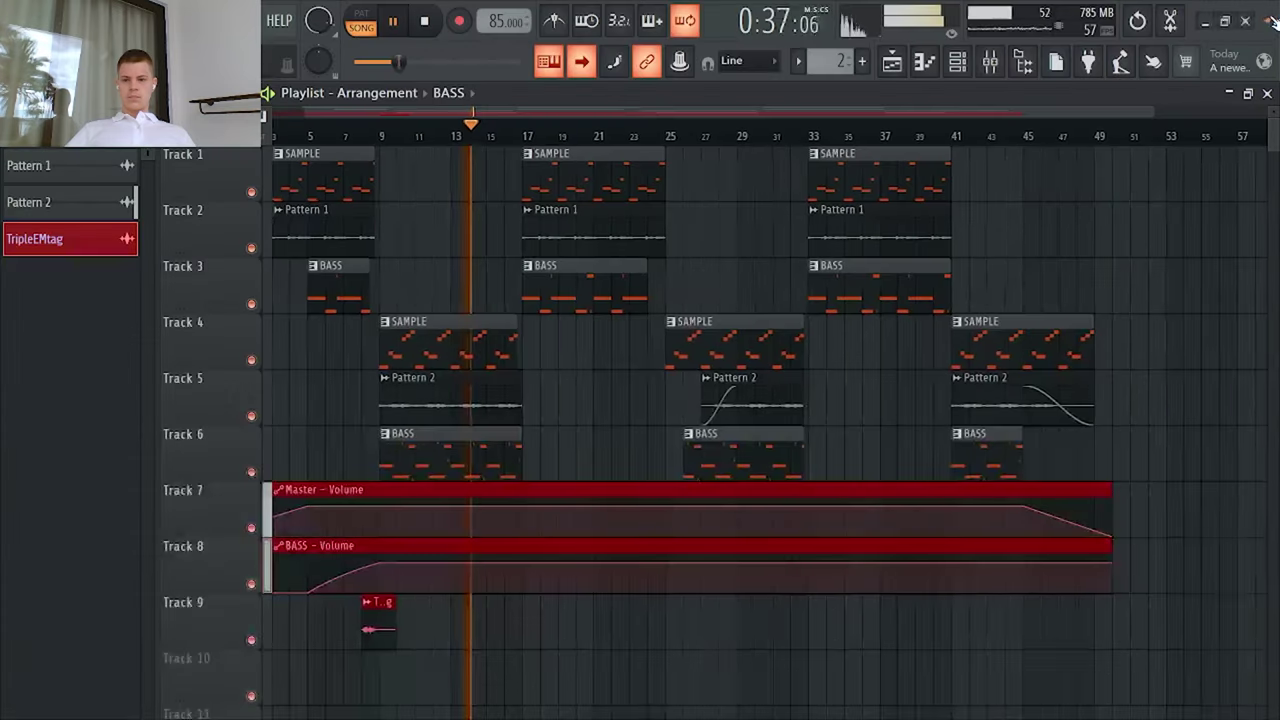
click(1268, 12)
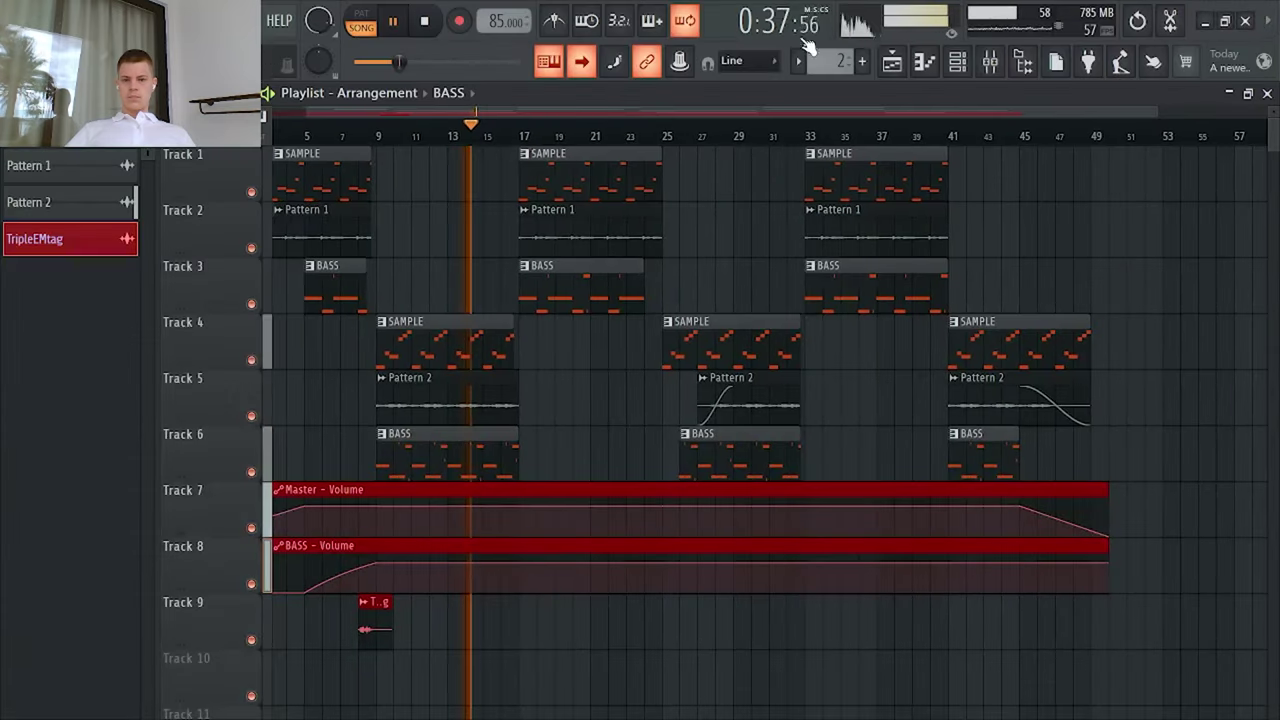
Step: Set the Noise of Tape Cassette 2 on the SAMPLE mixer track to -80.00 dB and close the Mixer
click(987, 61)
click(1140, 131)
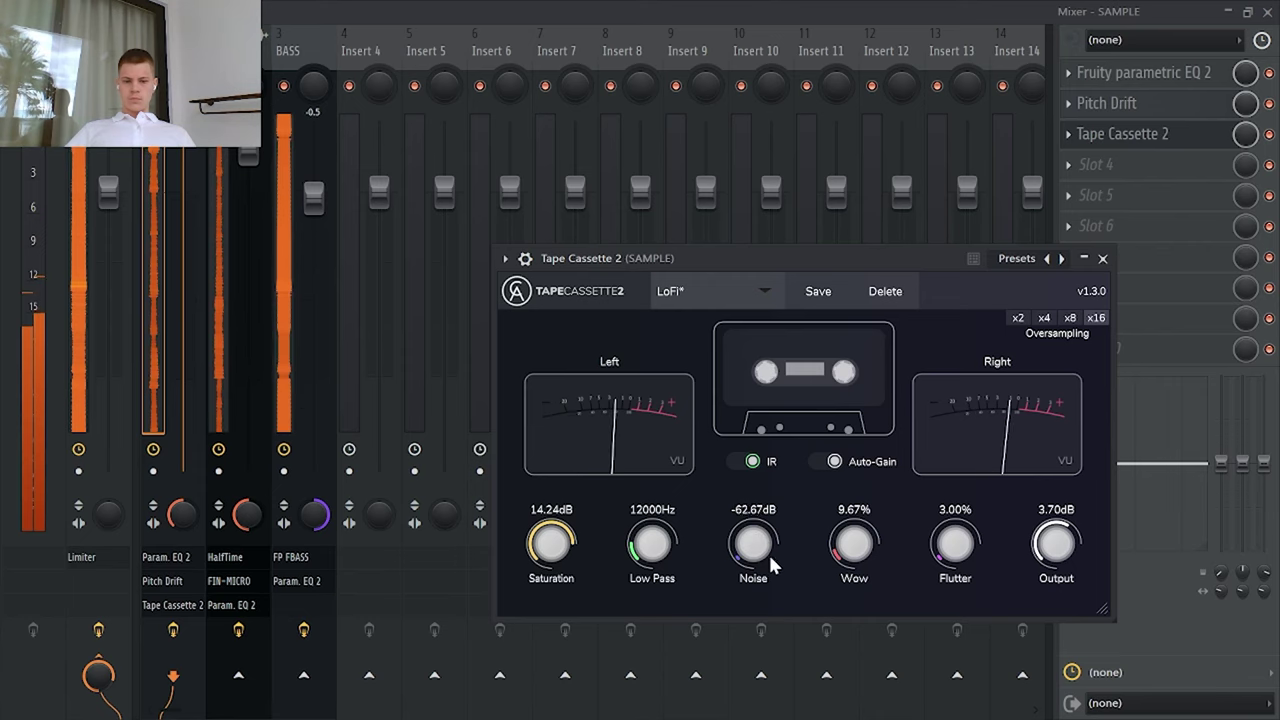
drag(768, 552, 771, 571)
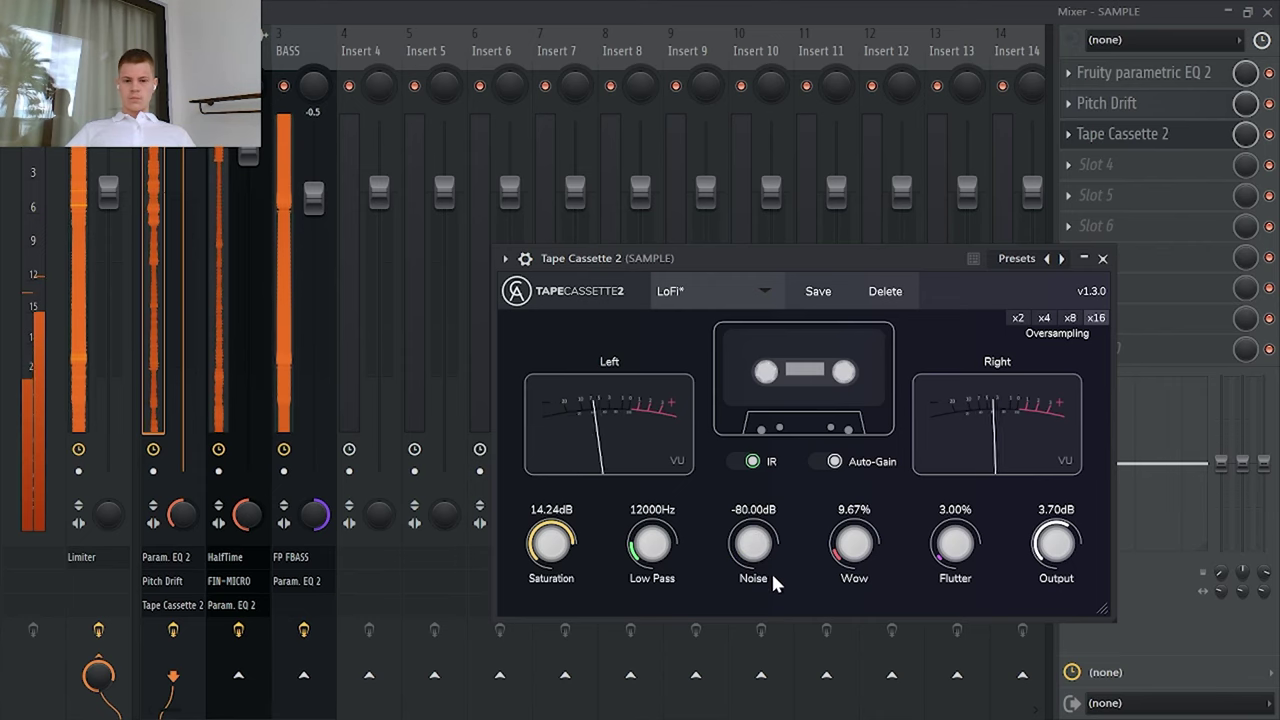
click(1103, 258)
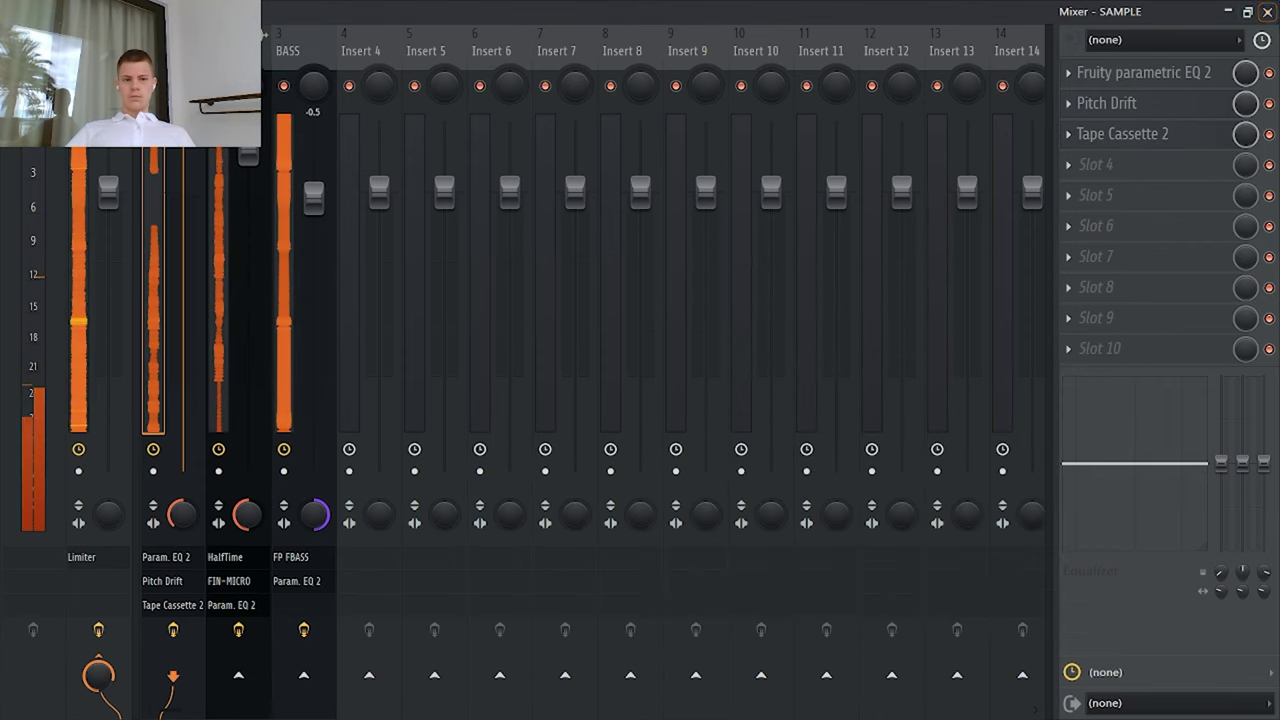
click(1267, 11)
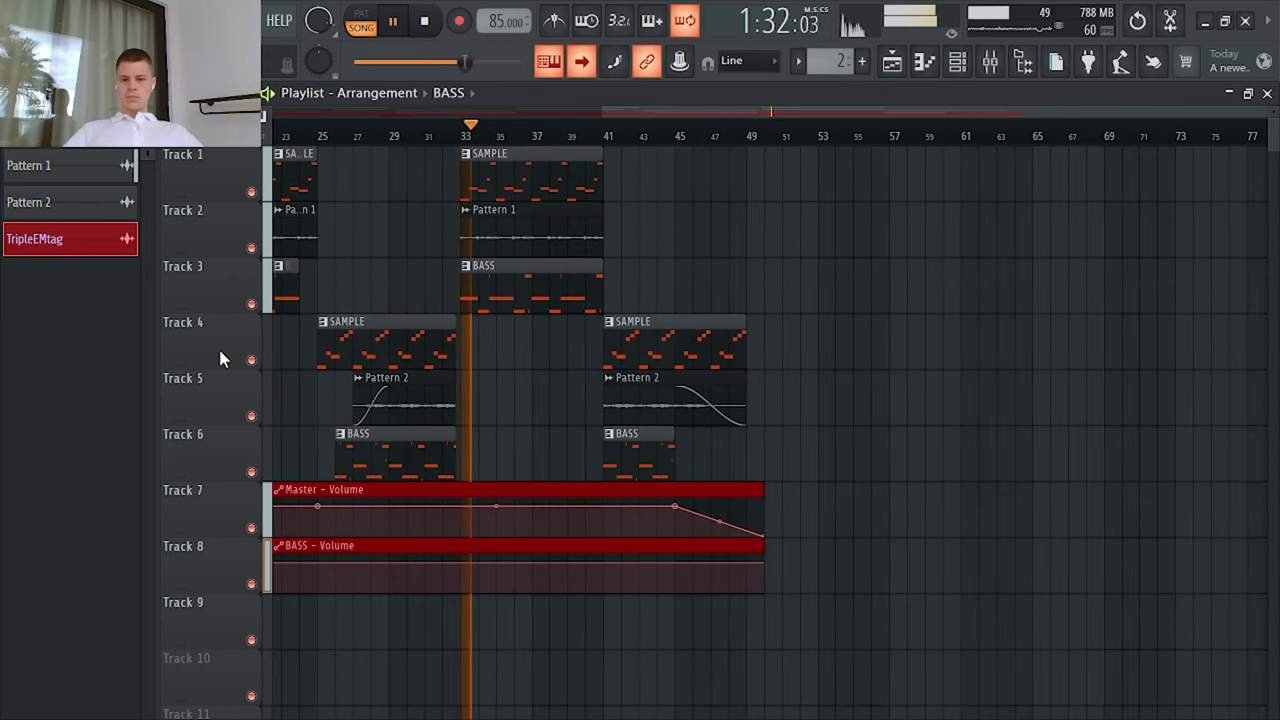
Step: Show all channels in the Channel rack and view the SAMPLE channel's Serato Sample plugin during playback
click(958, 60)
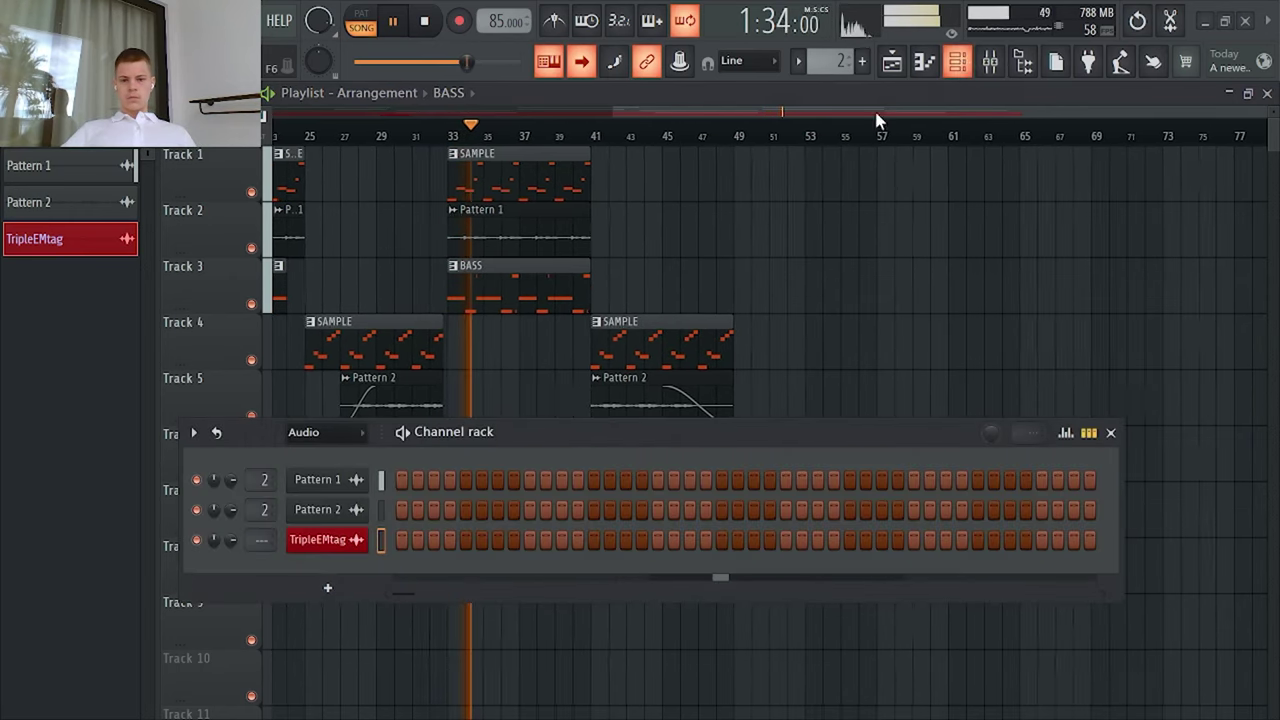
click(337, 434)
click(333, 453)
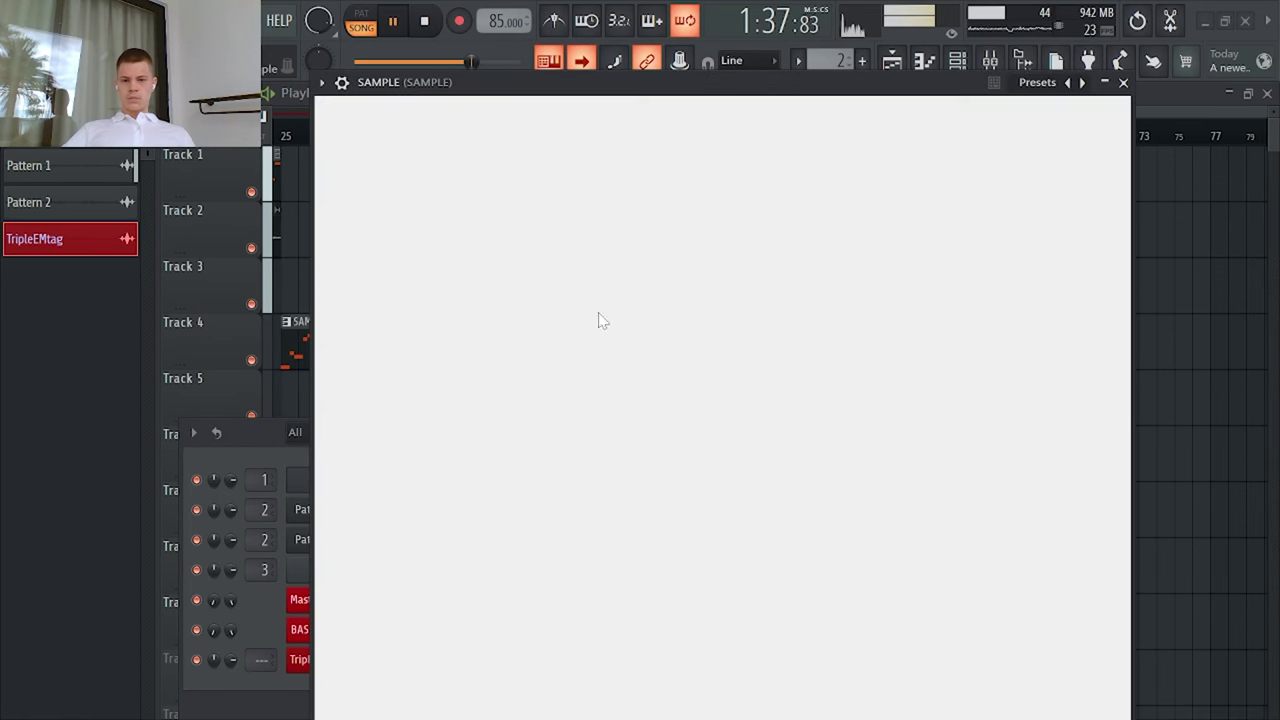
drag(755, 83, 859, 74)
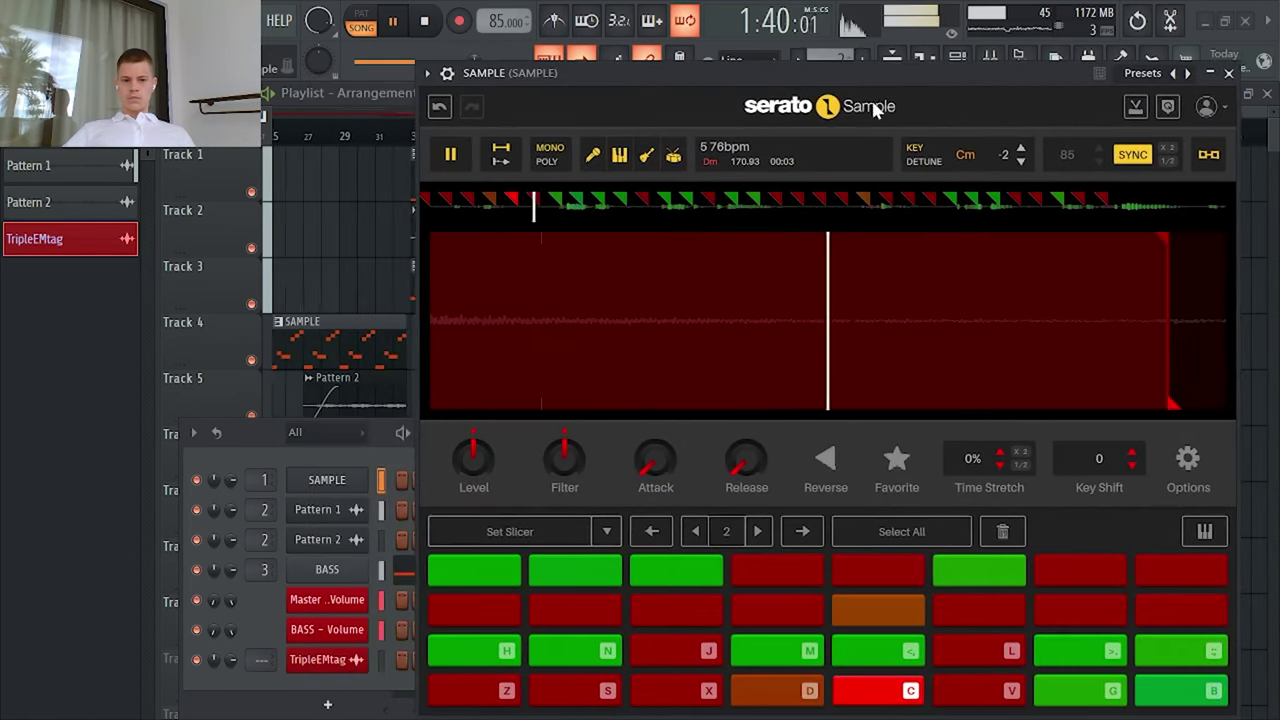
Step: Close the Channel rack and listen through the fade-out at the end of the arrangement from bar 45
scroll(858, 297, down, 5)
scroll(855, 305, down, 4)
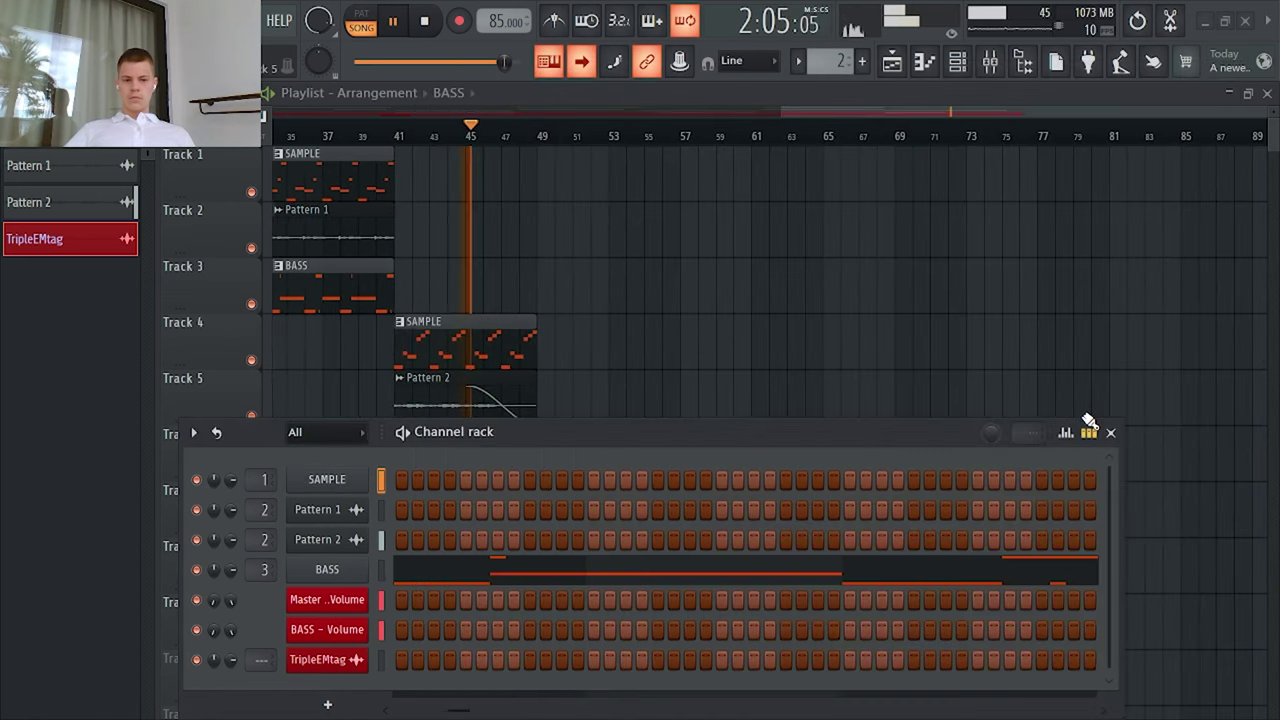
click(1114, 432)
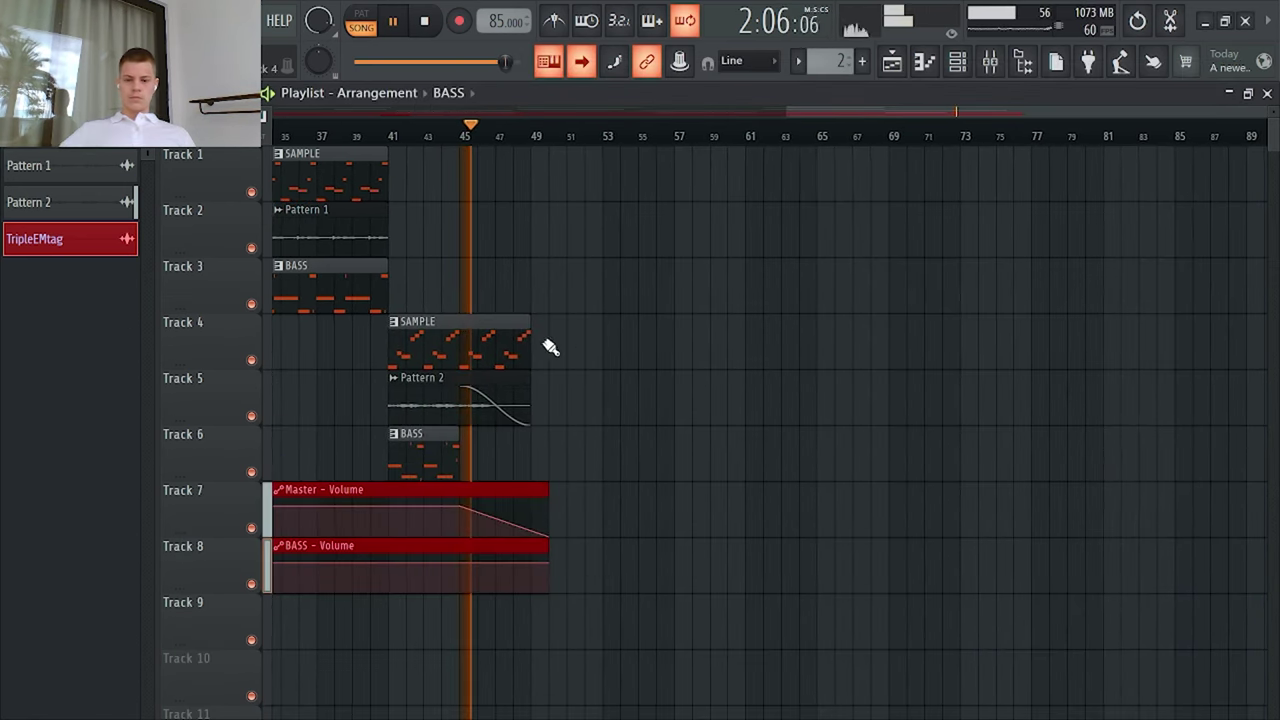
scroll(297, 380, up, 3)
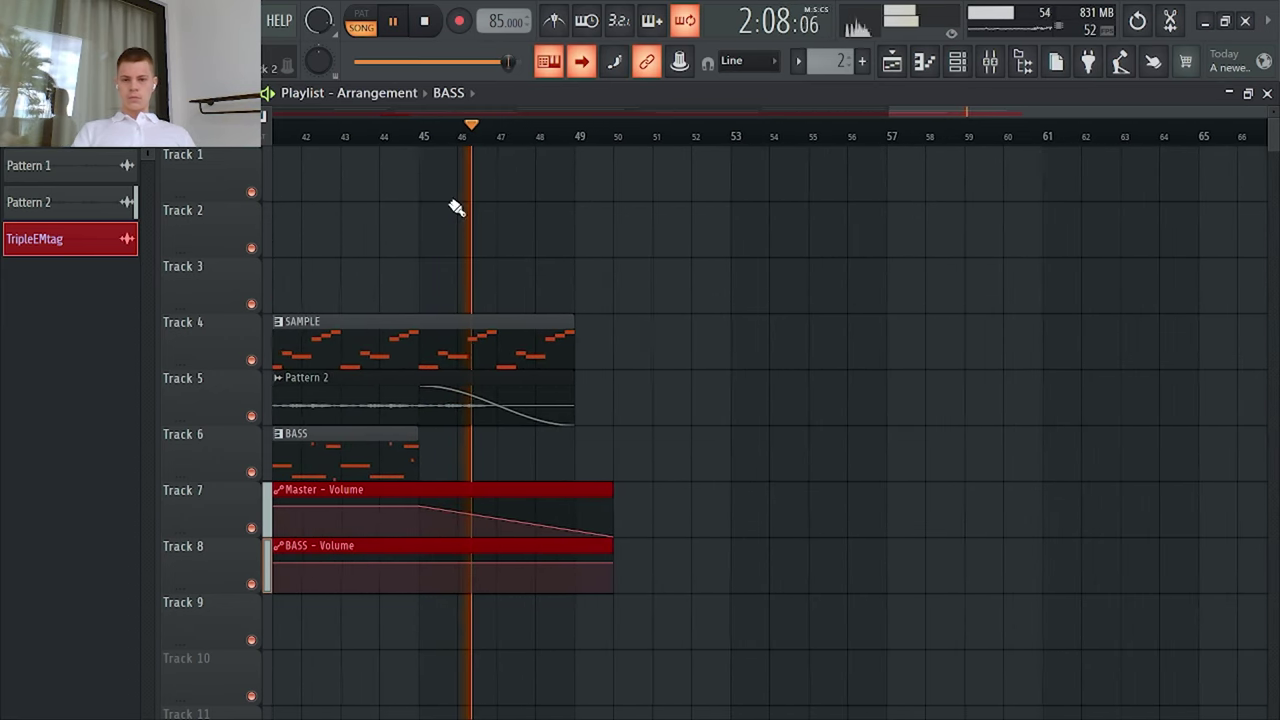
scroll(877, 424, down, 3)
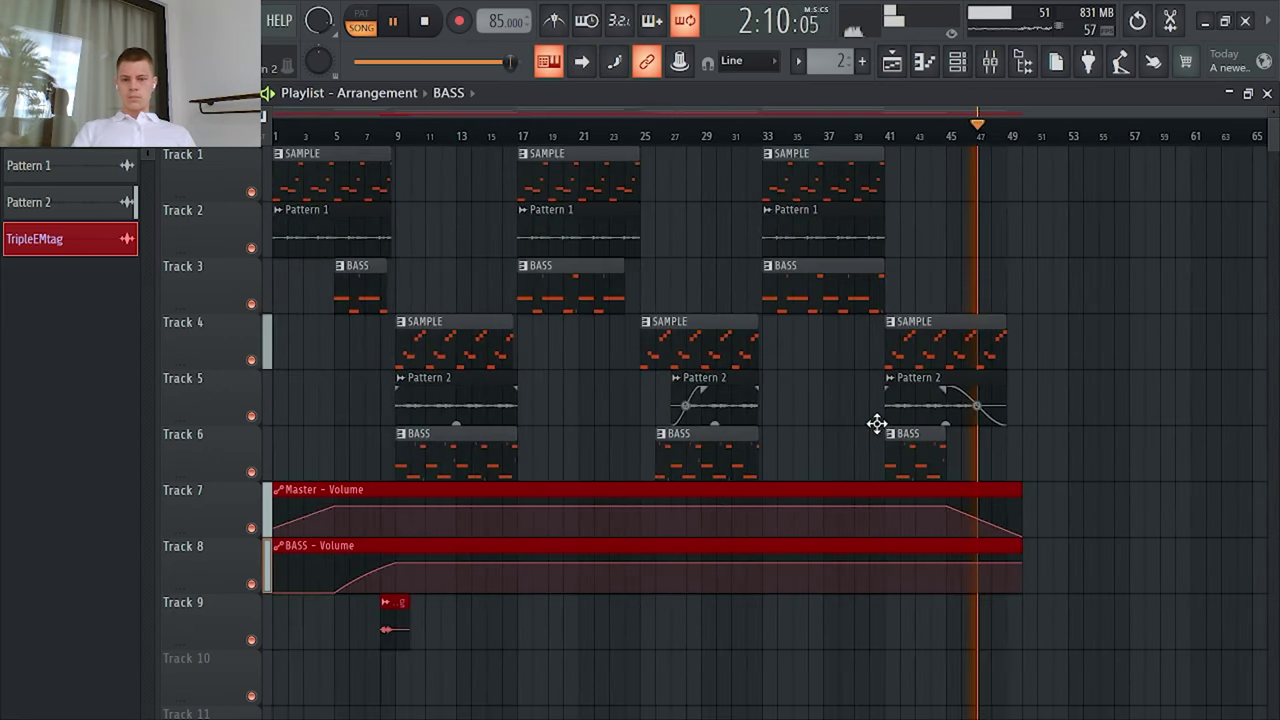